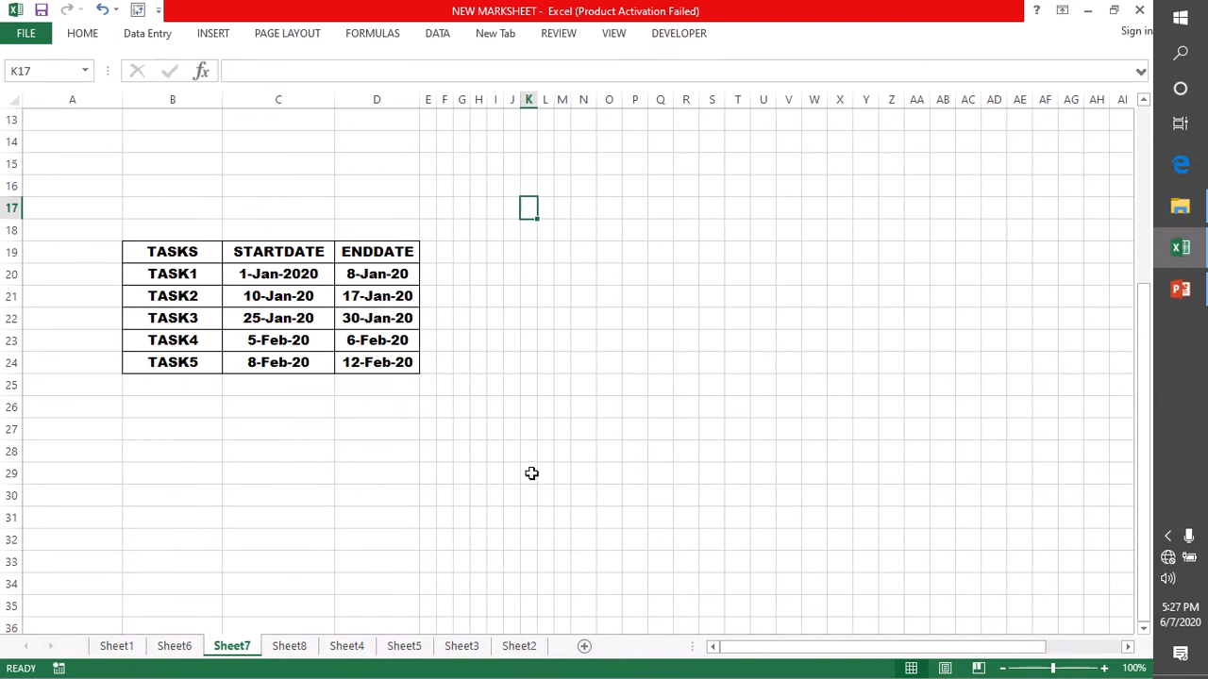
drag(274, 256, 391, 363)
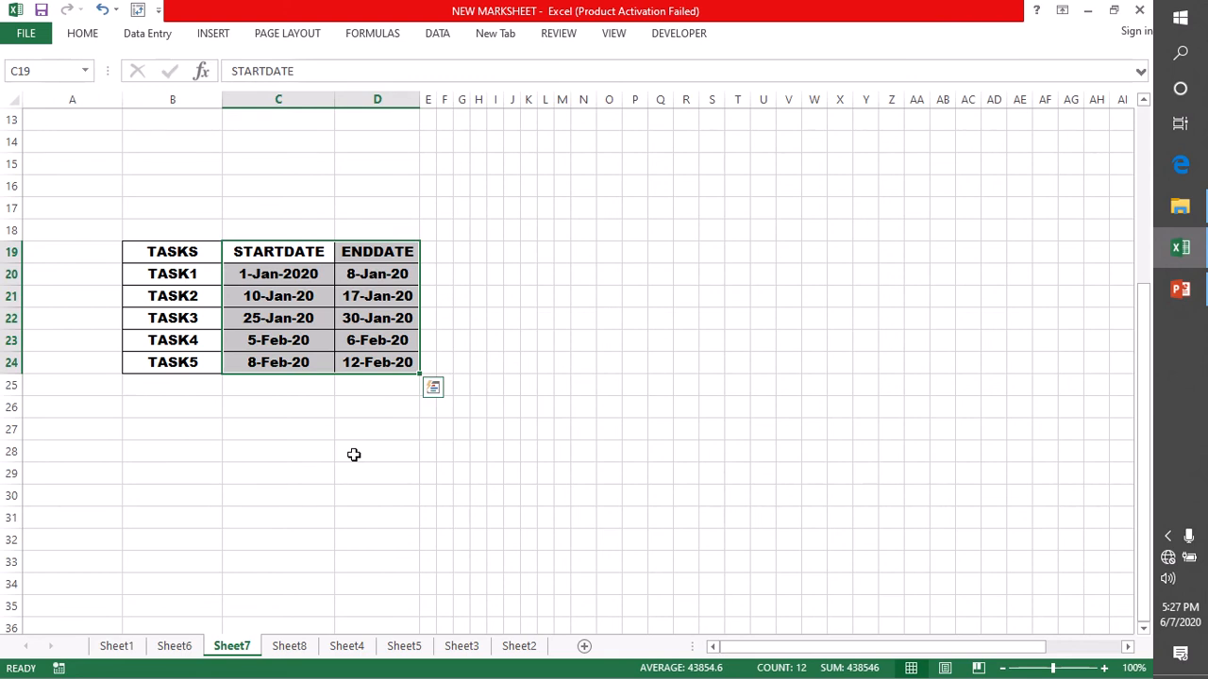
click(251, 274)
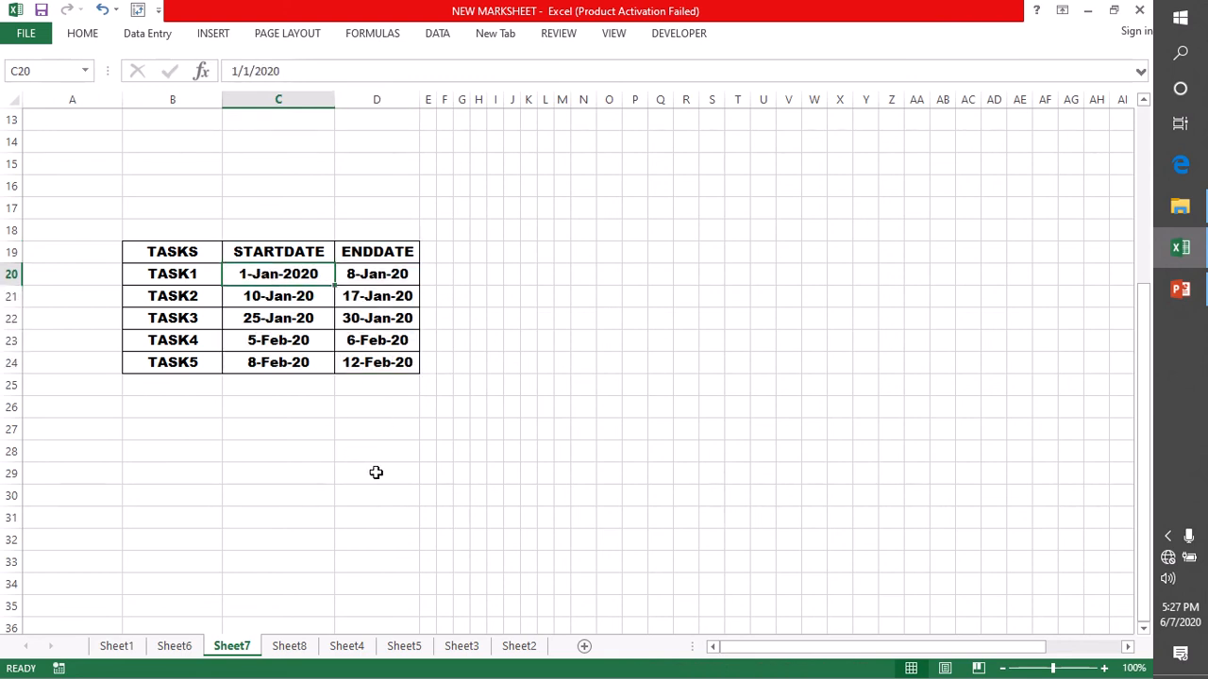
click(425, 256)
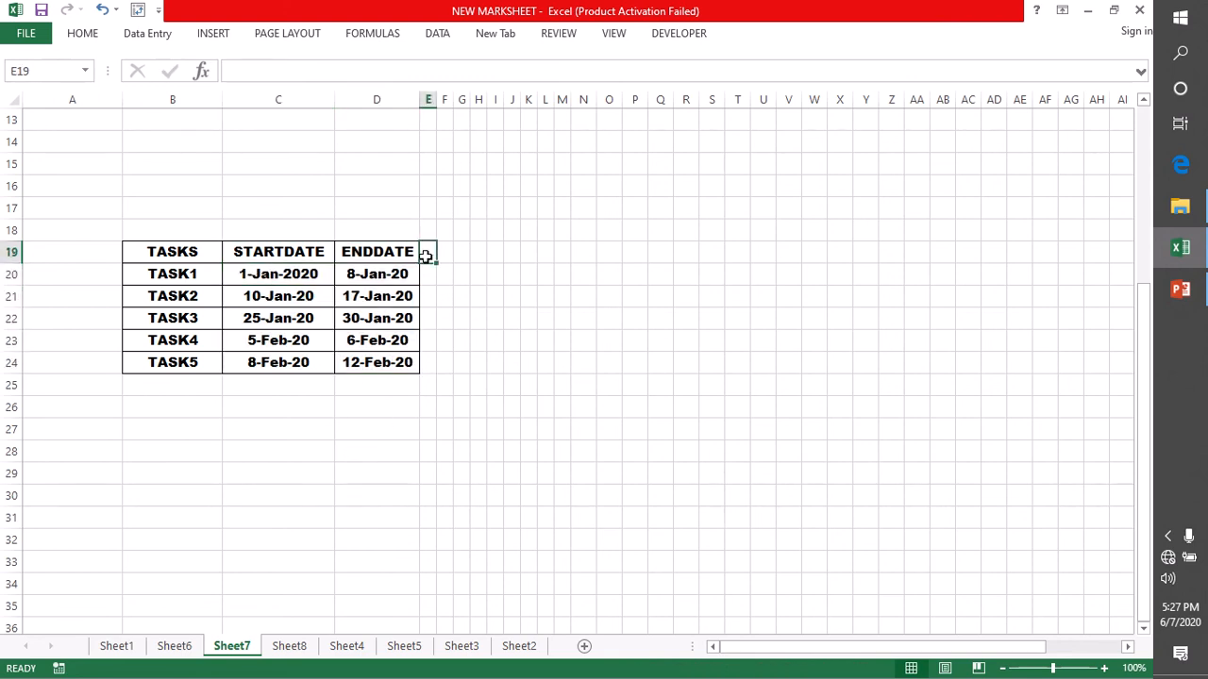
- Copy TASK1's start date from C20 into E19 and widen columns E and F to fit full dates
click(309, 274)
key(ctrl+c)
click(429, 251)
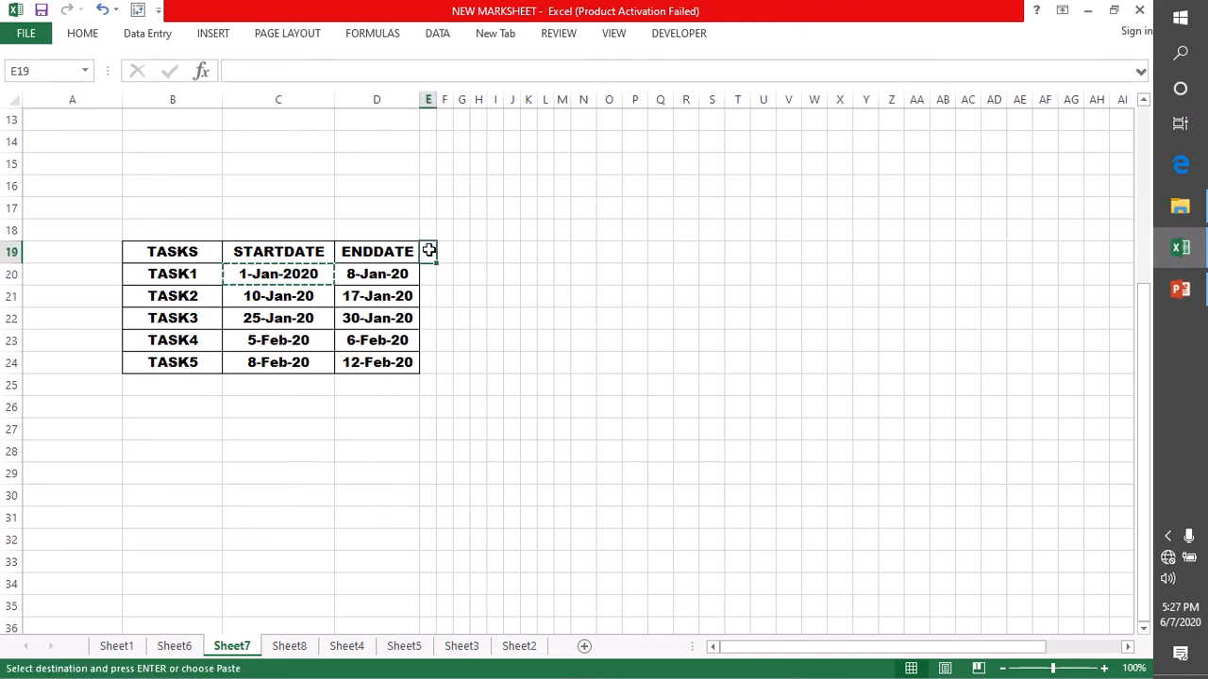
key(ctrl+v)
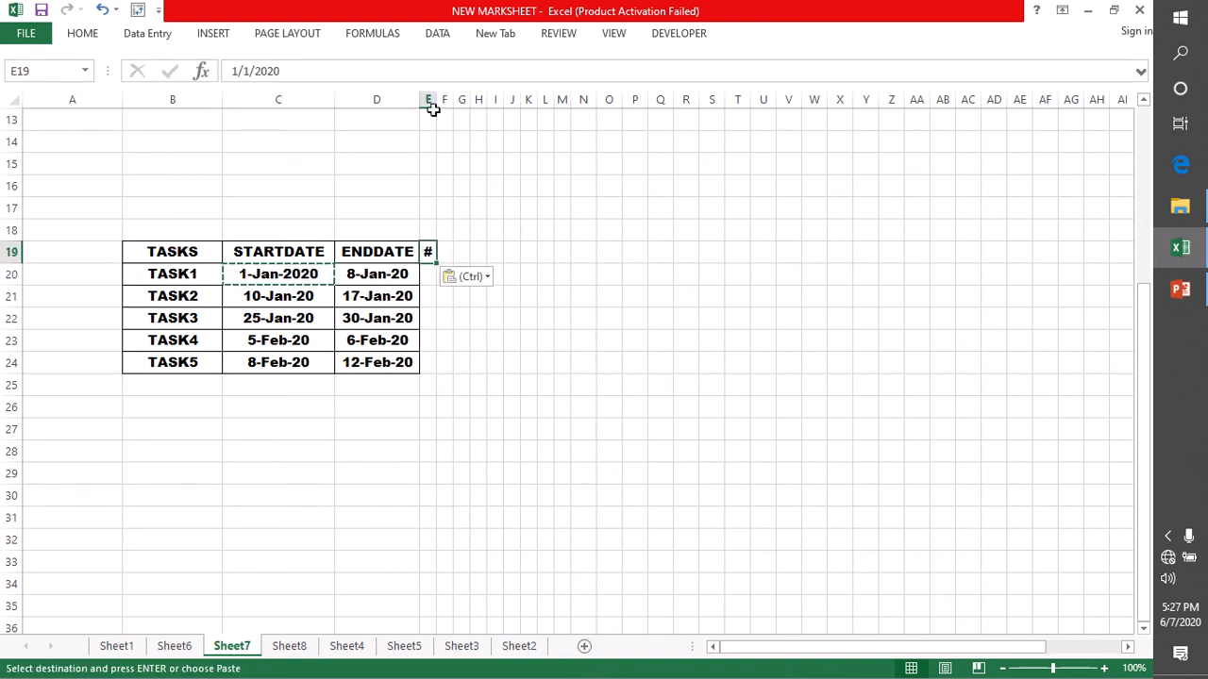
drag(437, 104, 645, 98)
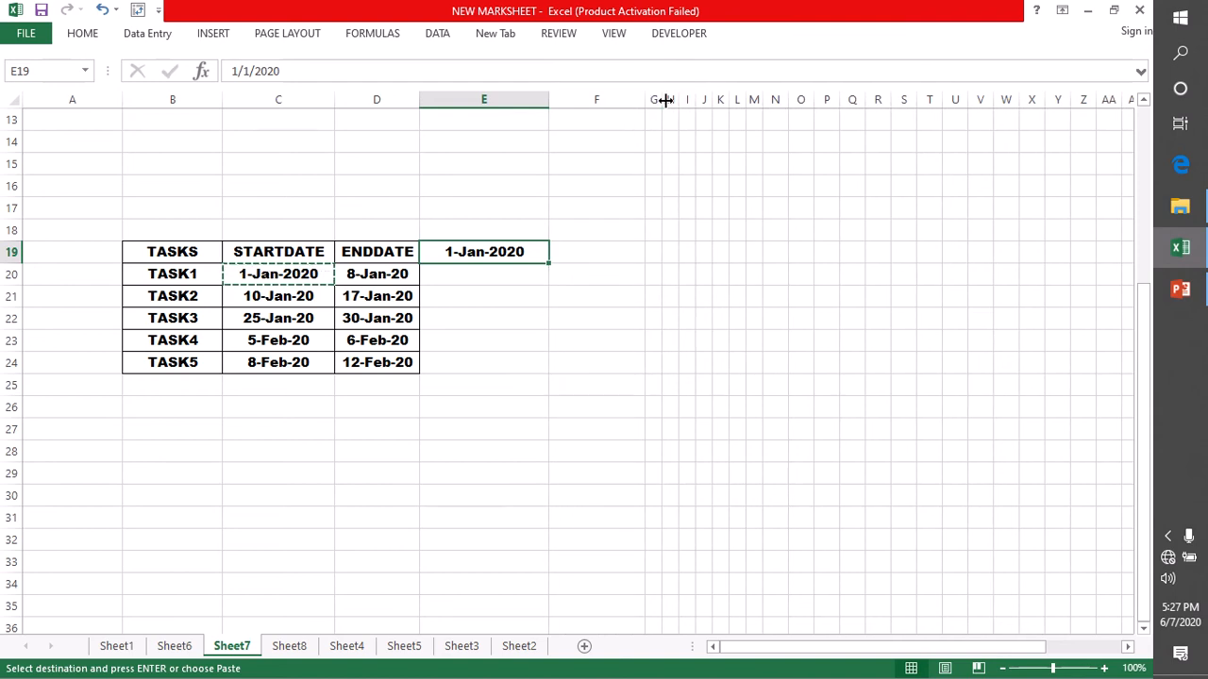
- Enter the formula =E19+1 in F19 and fill it across row 19 to AI19
double_click(572, 252)
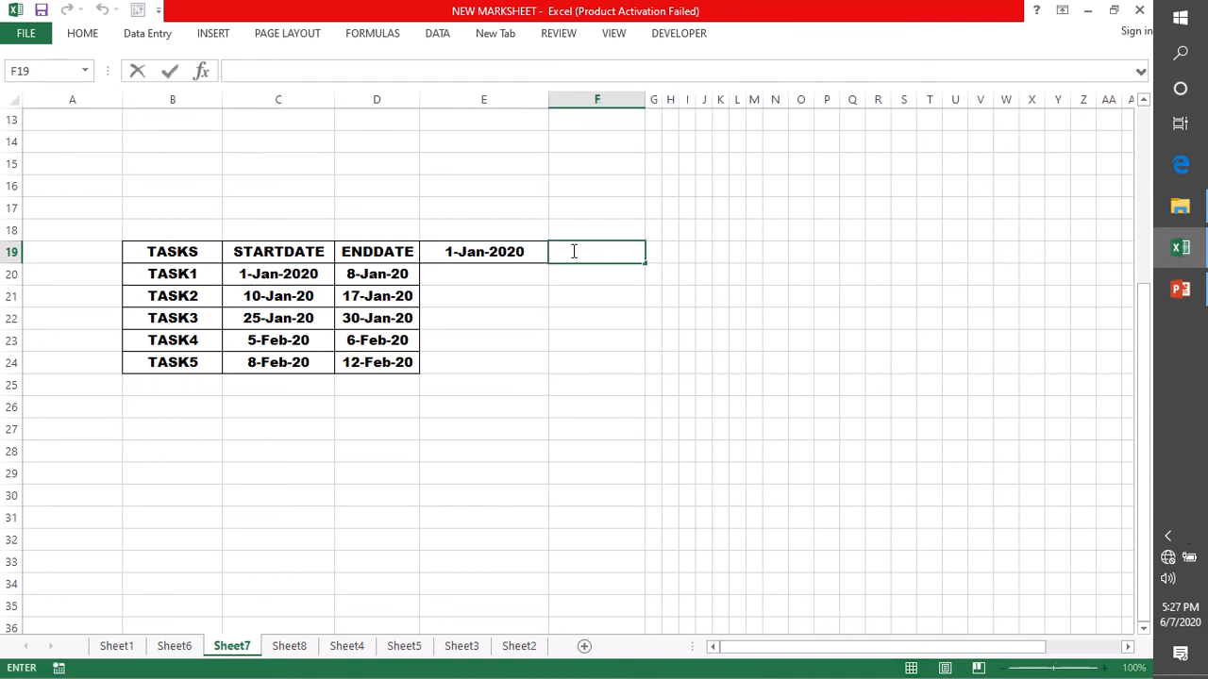
text(=)
click(508, 247)
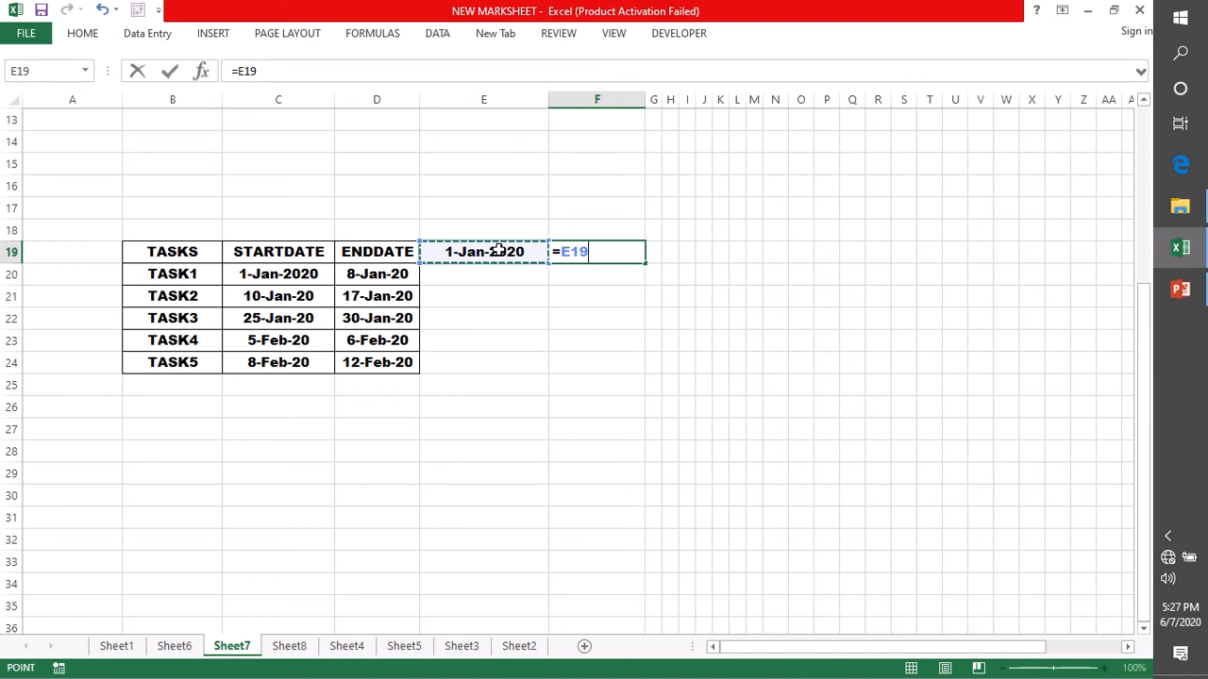
text(+1)
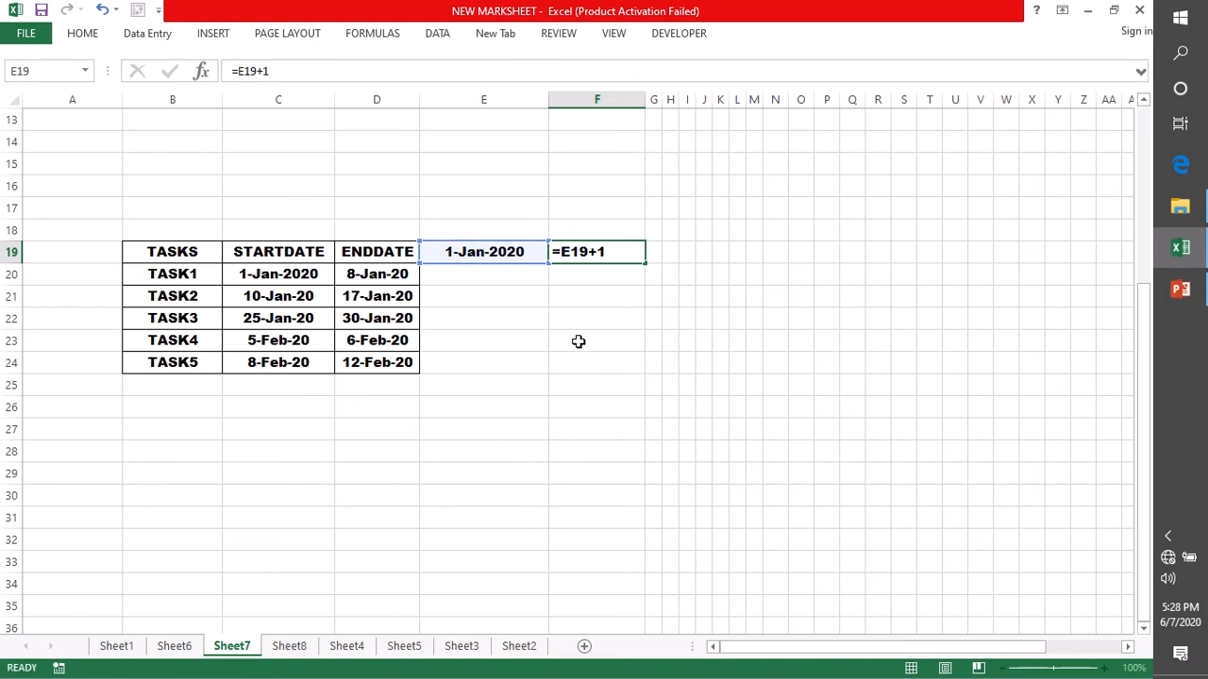
key(Return)
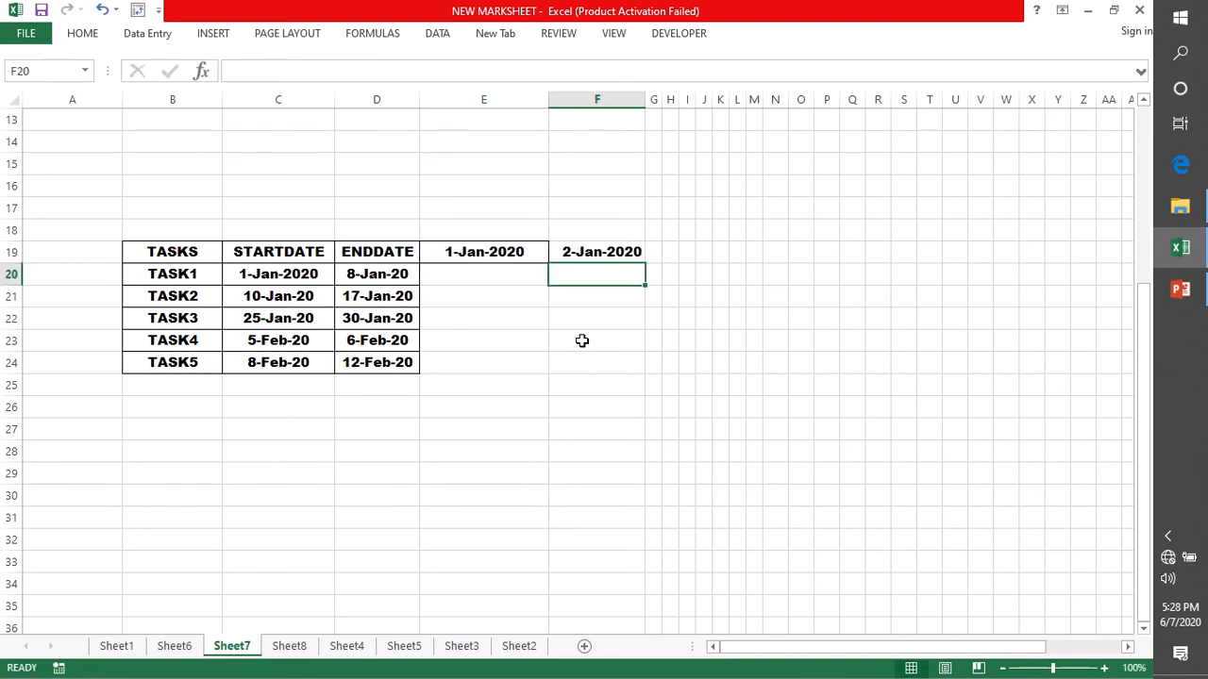
click(638, 253)
drag(646, 264, 694, 227)
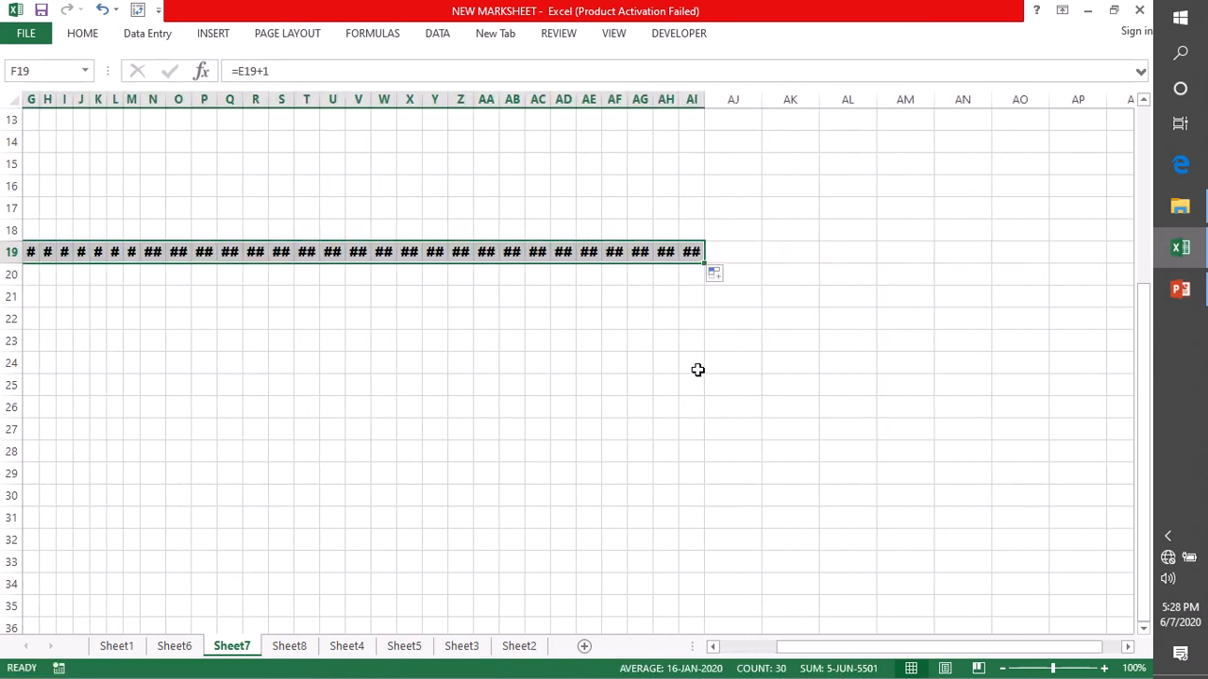
- AutoFit the widths of columns G through AI to the full dates in row 19
drag(912, 646, 855, 647)
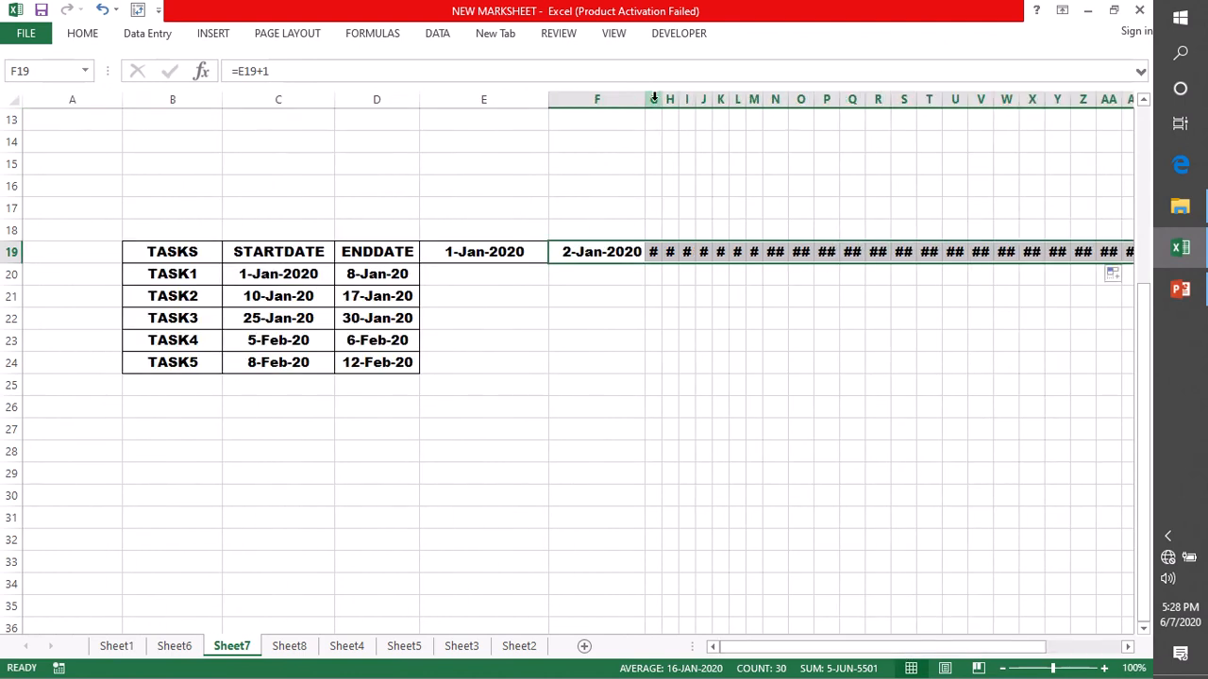
drag(652, 99, 651, 183)
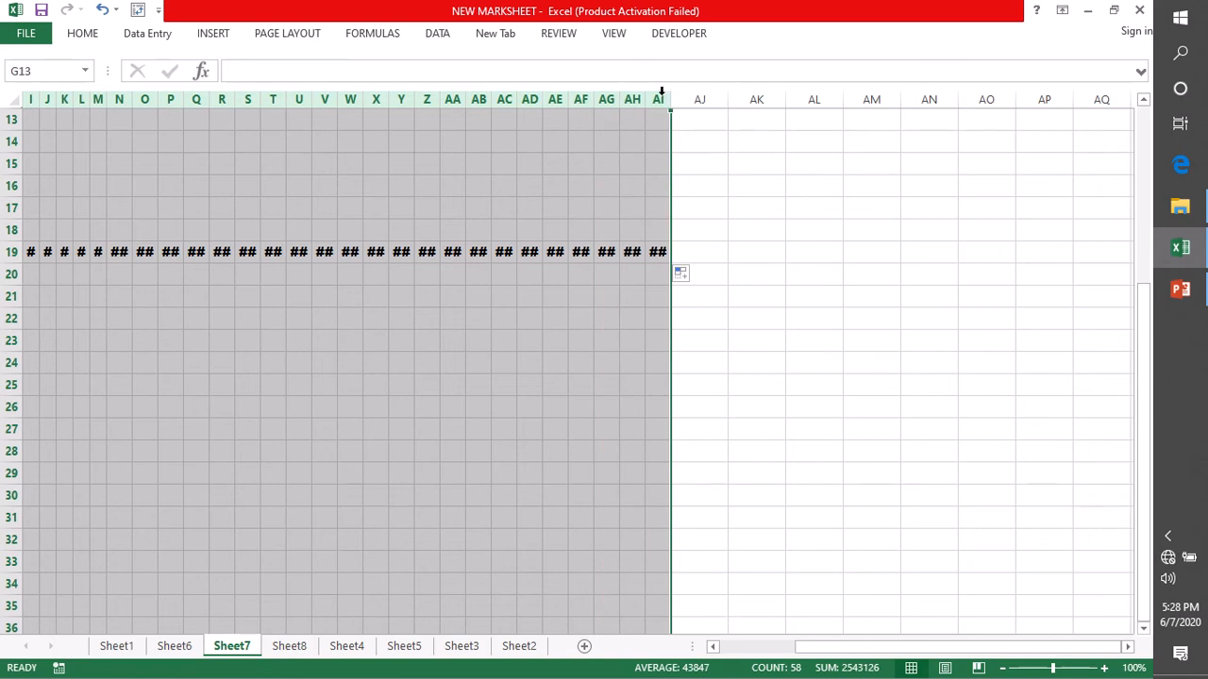
double_click(645, 99)
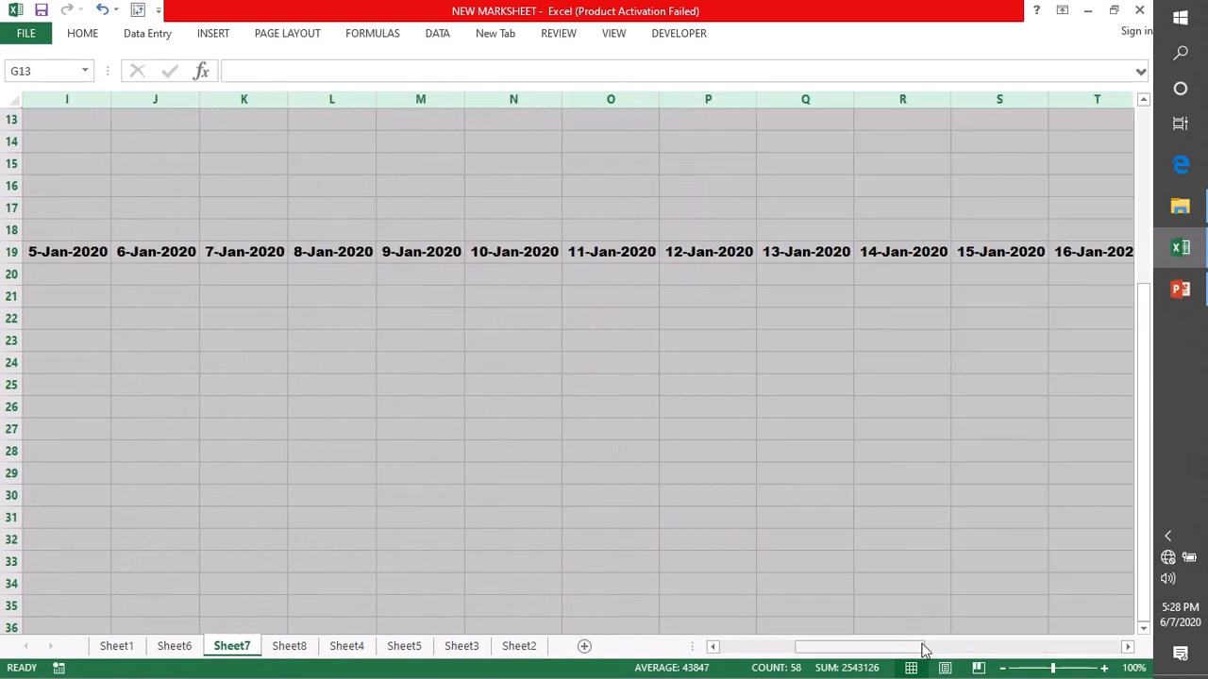
drag(917, 649, 747, 649)
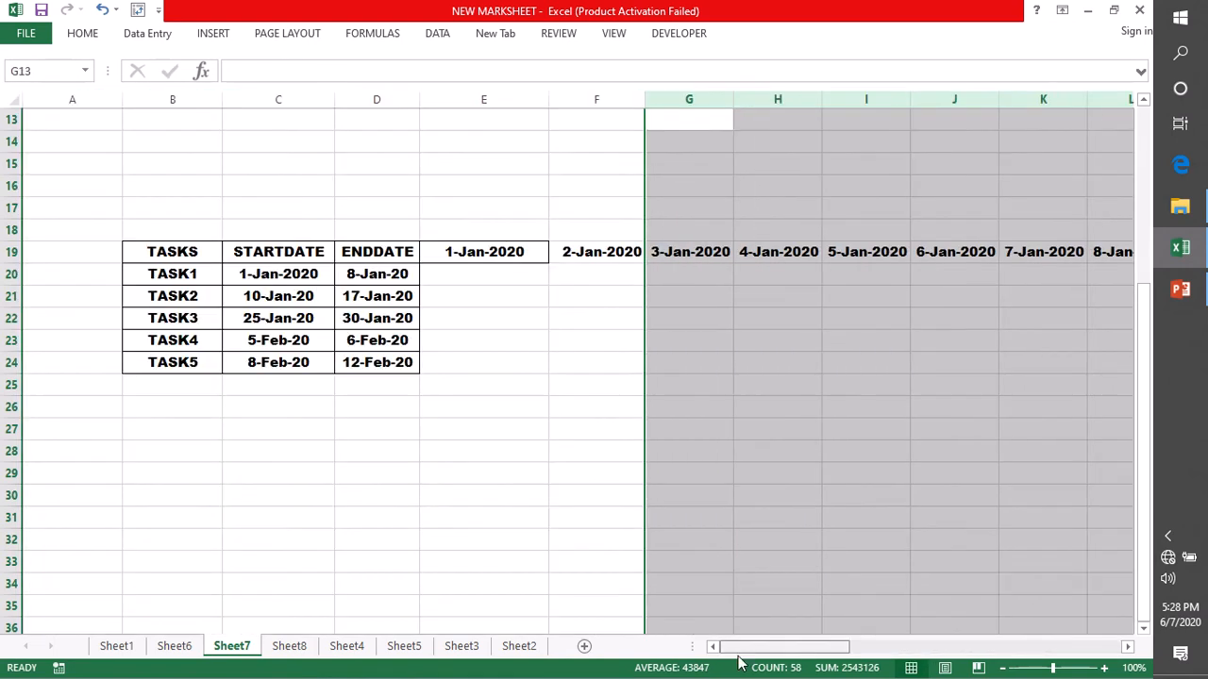
click(572, 406)
- Select the whole row of dates from E19 to AI19
drag(561, 251, 993, 251)
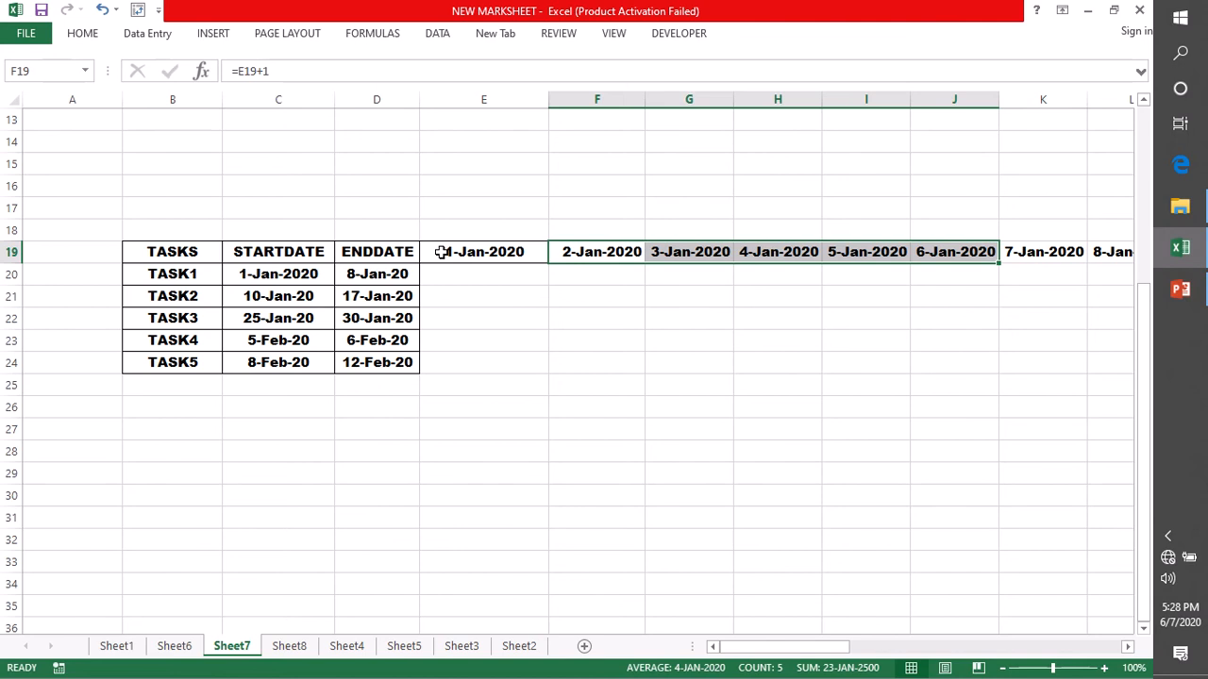
drag(453, 249, 1121, 255)
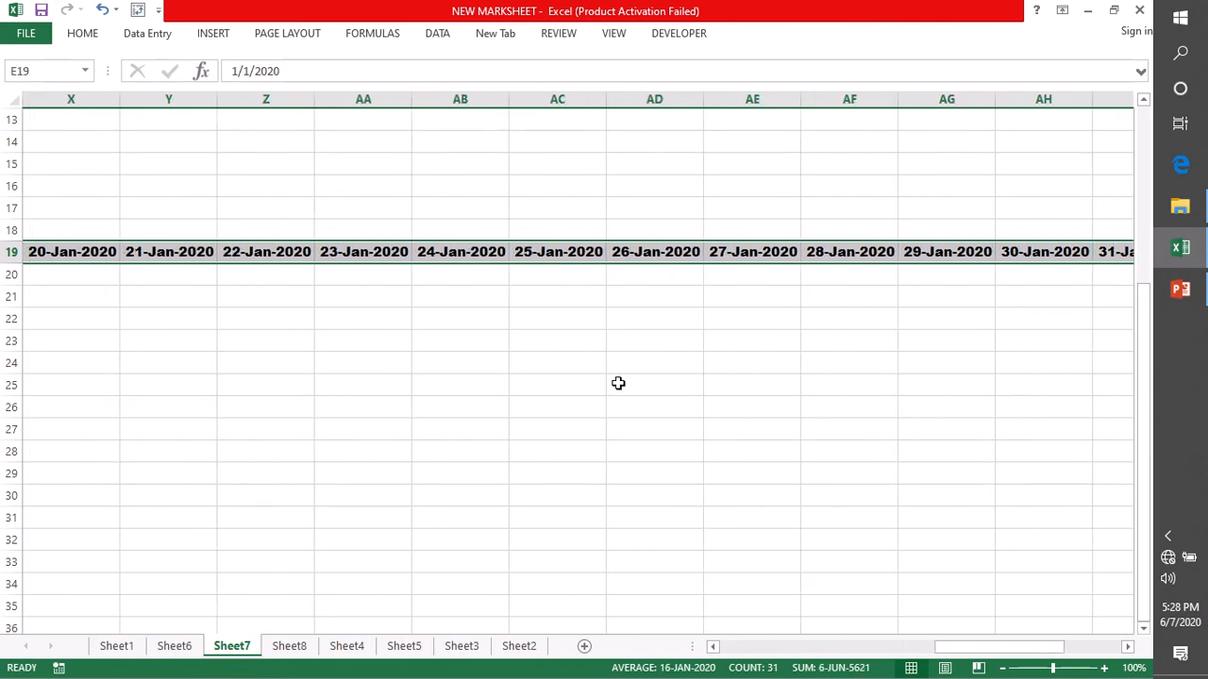
key(ctrl+BackSpace)
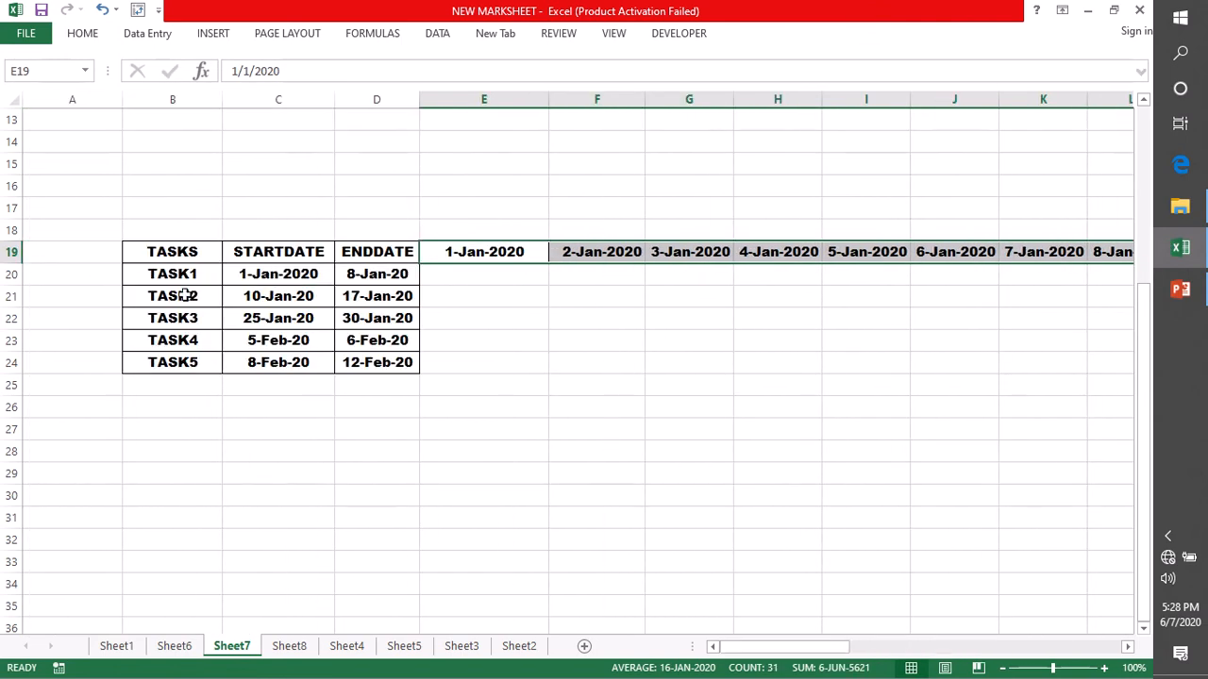
- Try the custom number format d with a 90-degree text orientation on the selected dates, and undo it
key(ctrl+1)
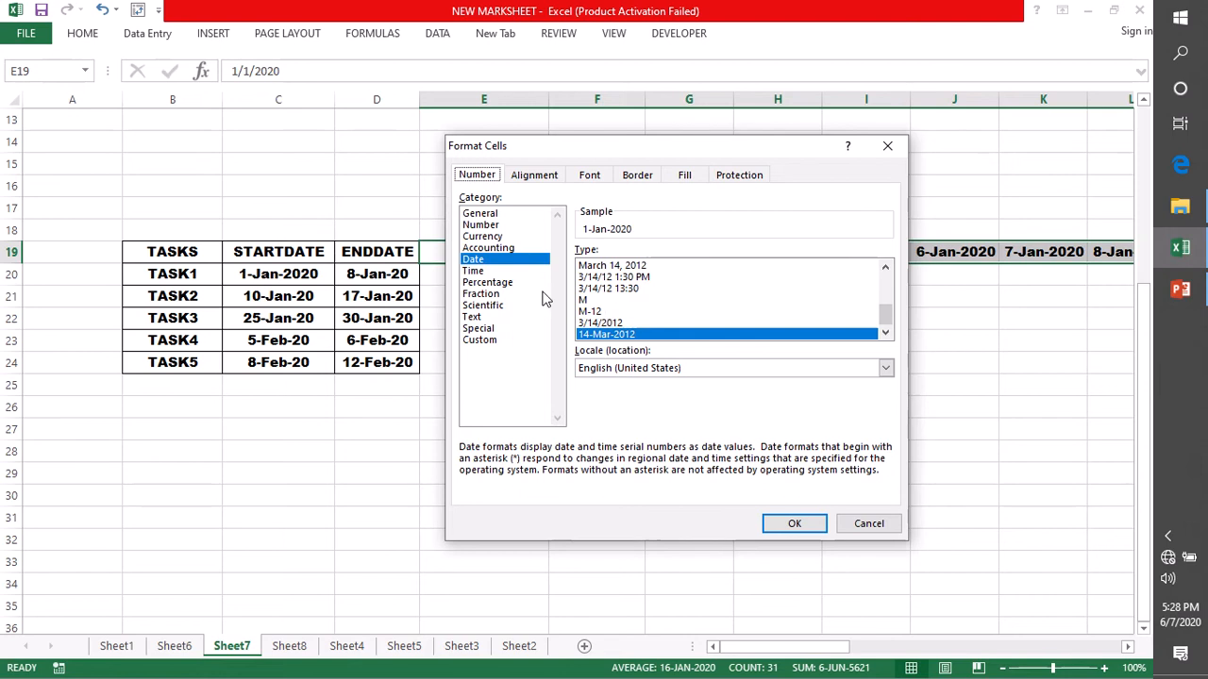
click(480, 342)
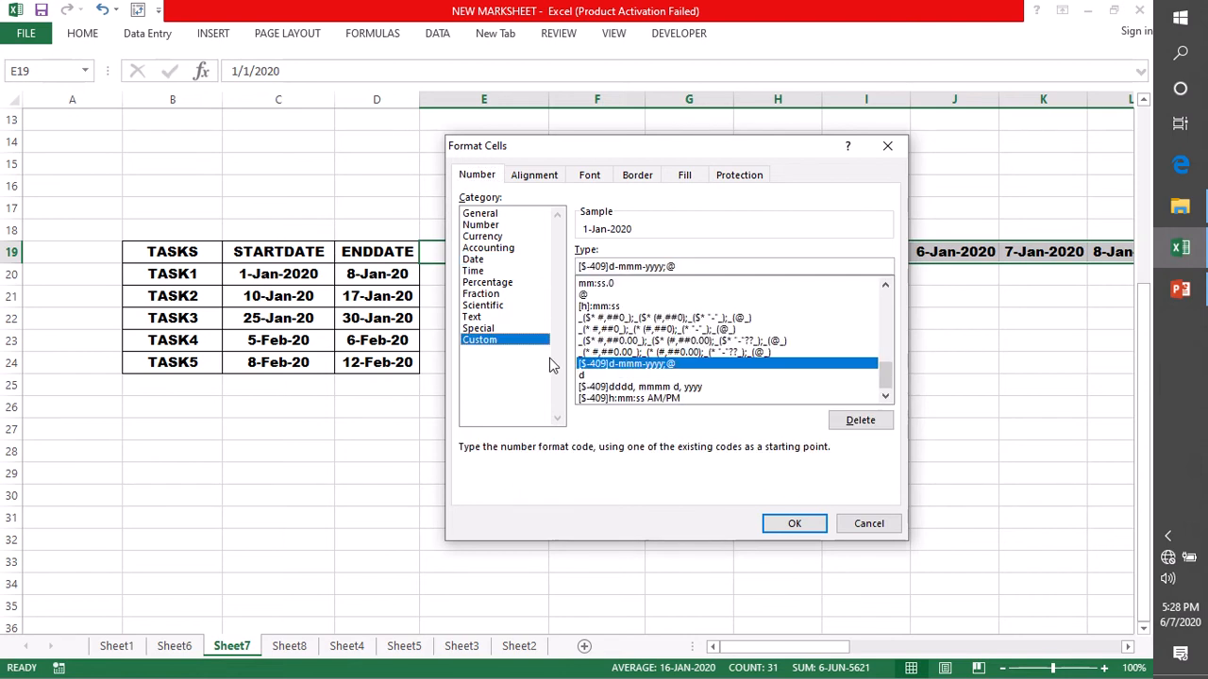
click(583, 376)
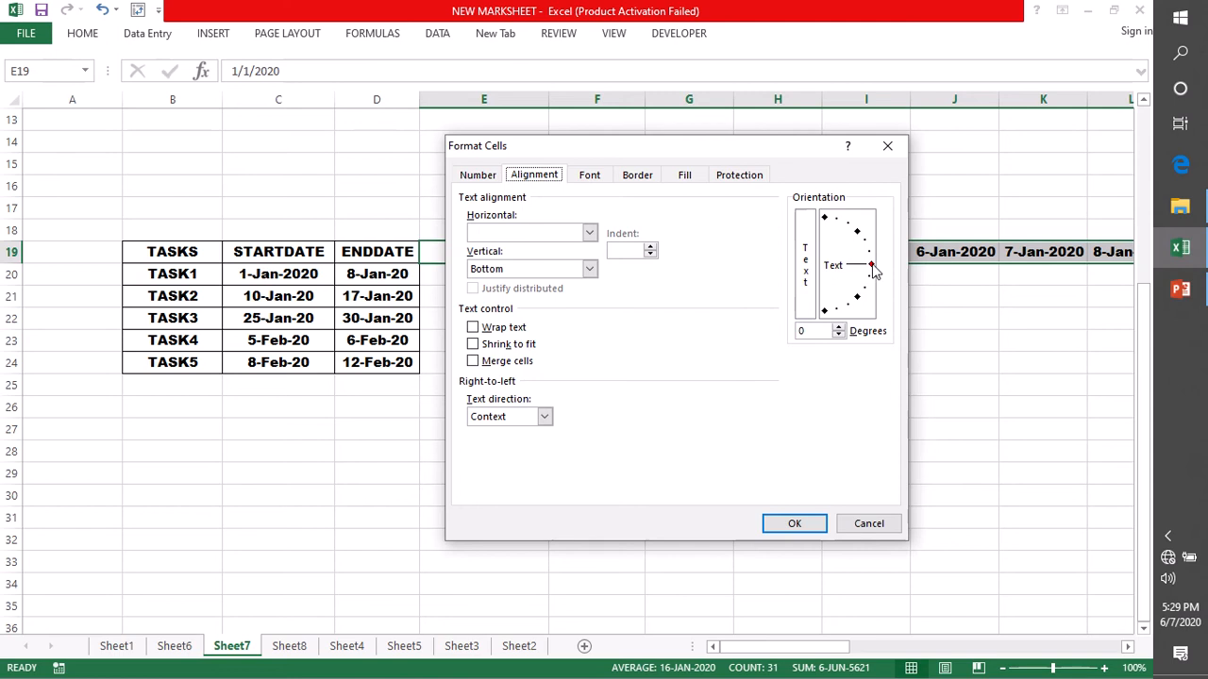
drag(871, 265, 829, 223)
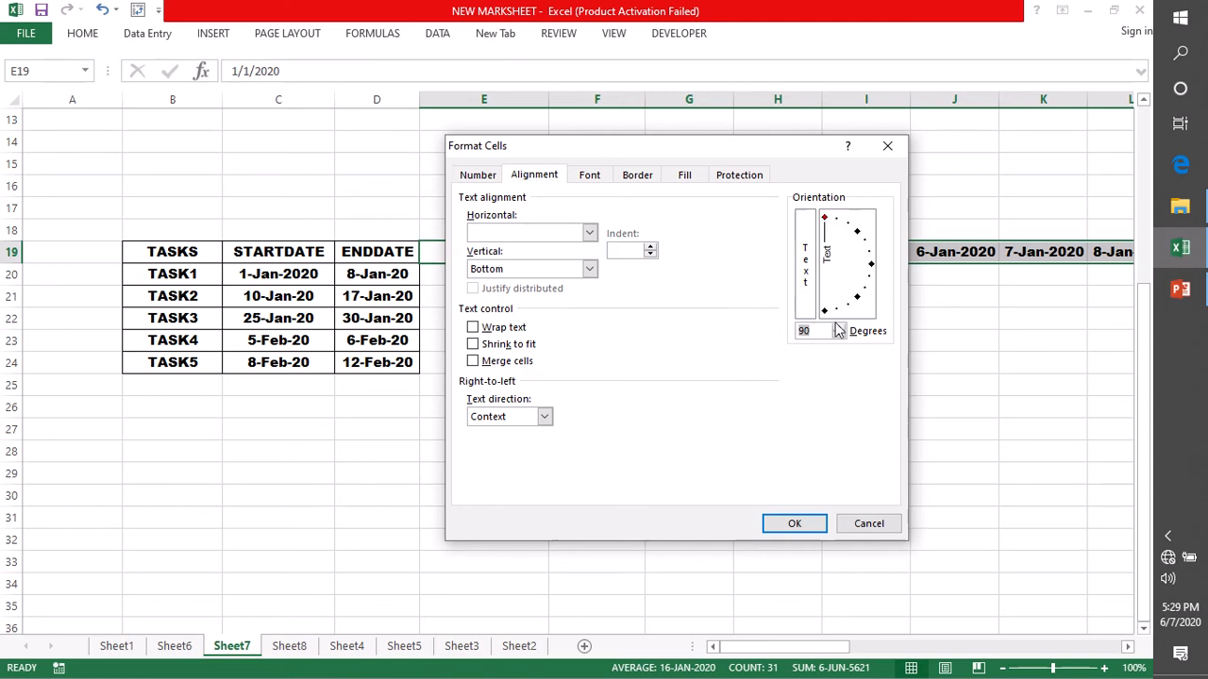
click(807, 526)
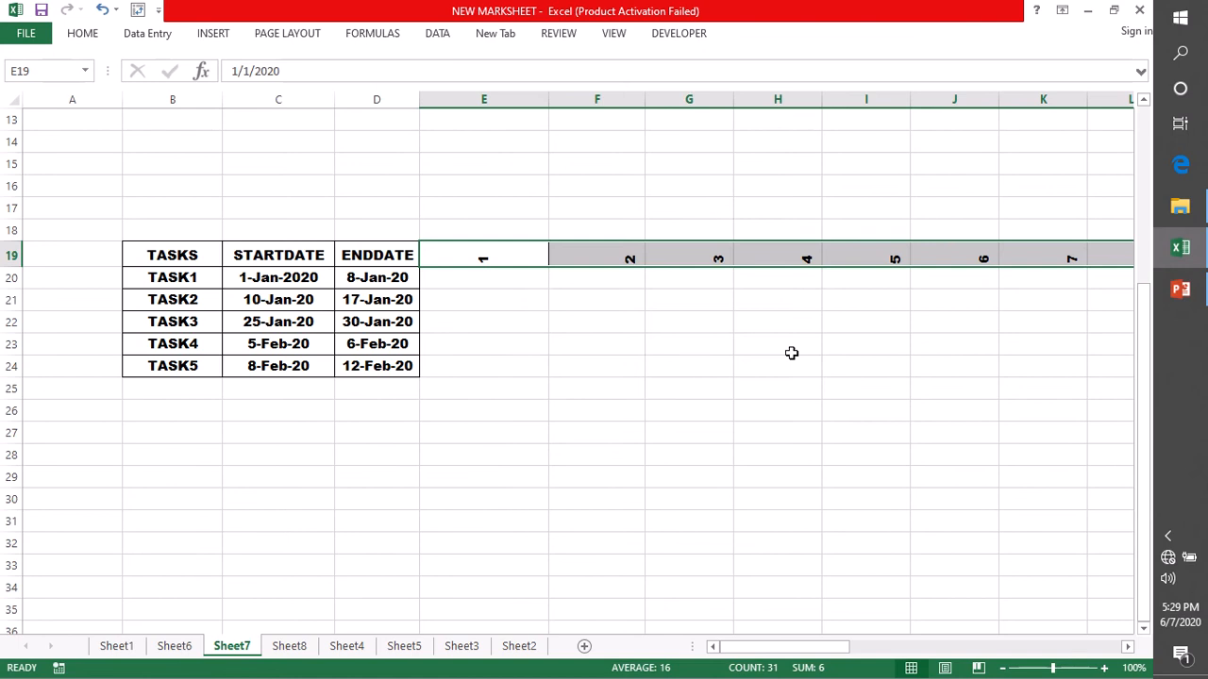
key(ctrl+z)
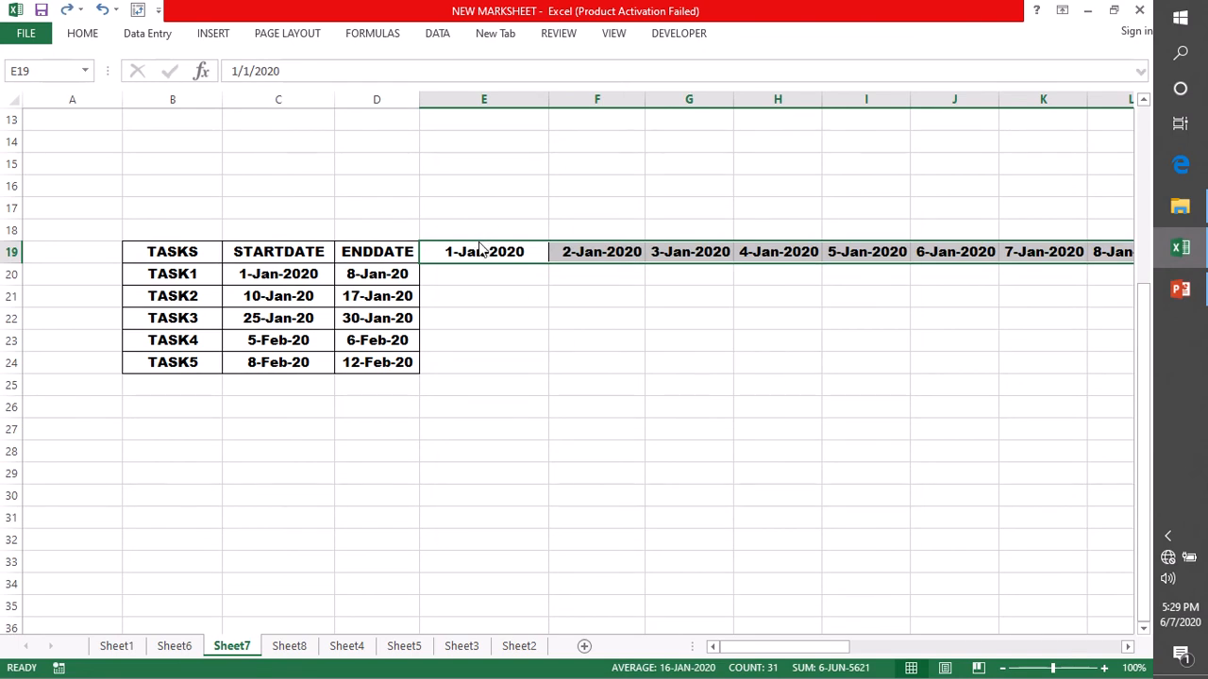
- Apply the custom number format D to the dates in E19:AI19 so only day numbers are displayed
key(ctrl+1)
click(476, 175)
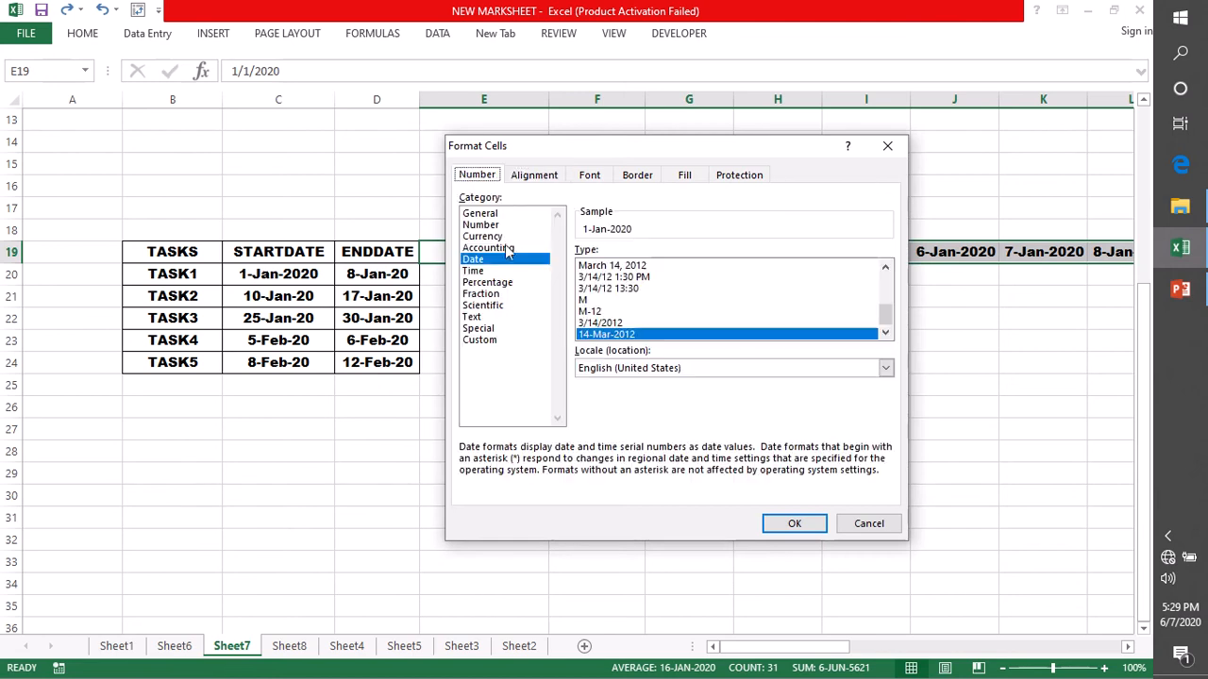
click(482, 341)
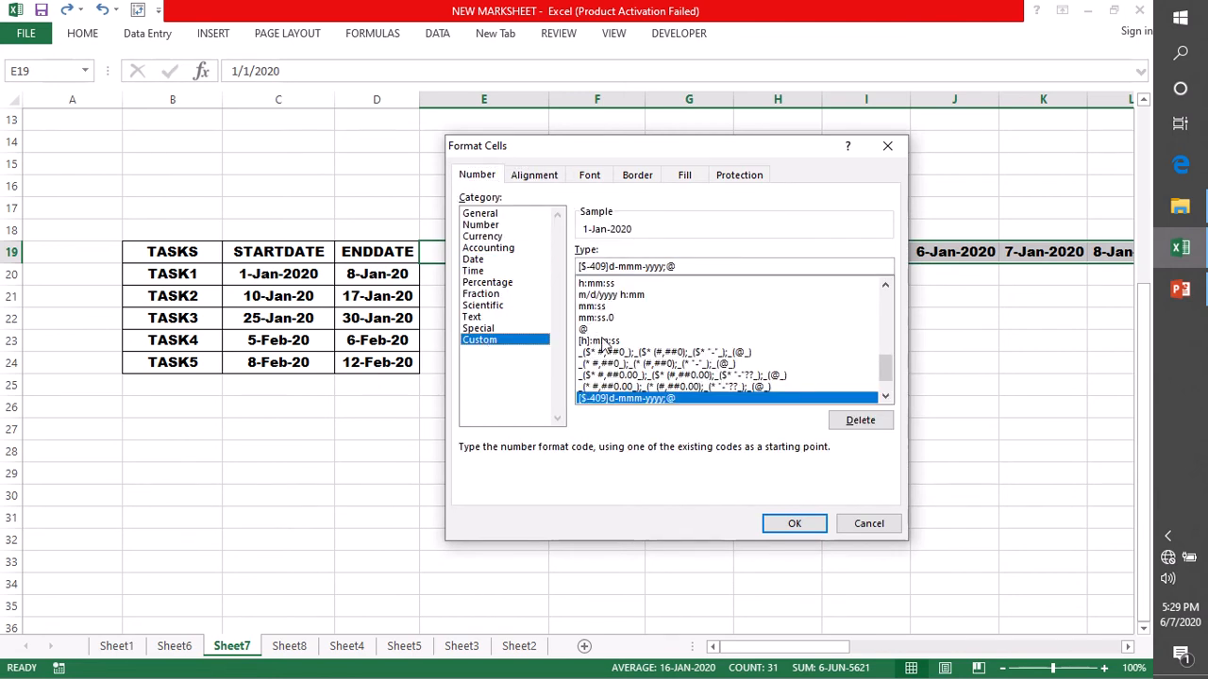
drag(672, 270, 577, 271)
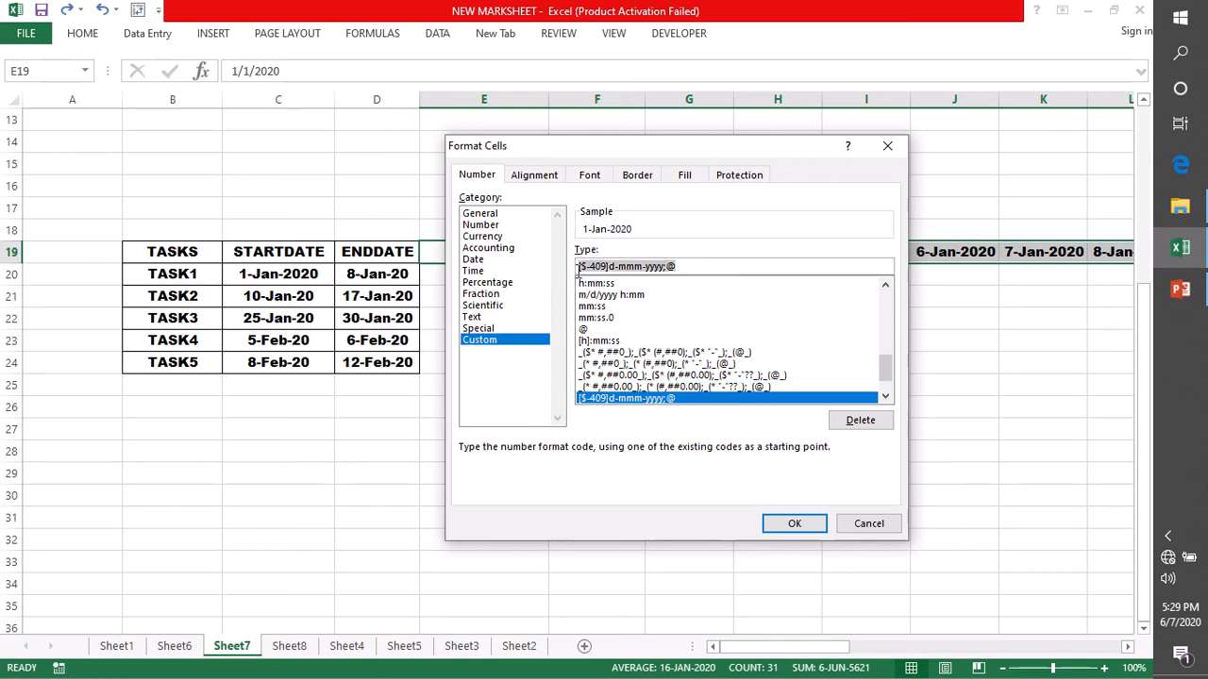
text(D)
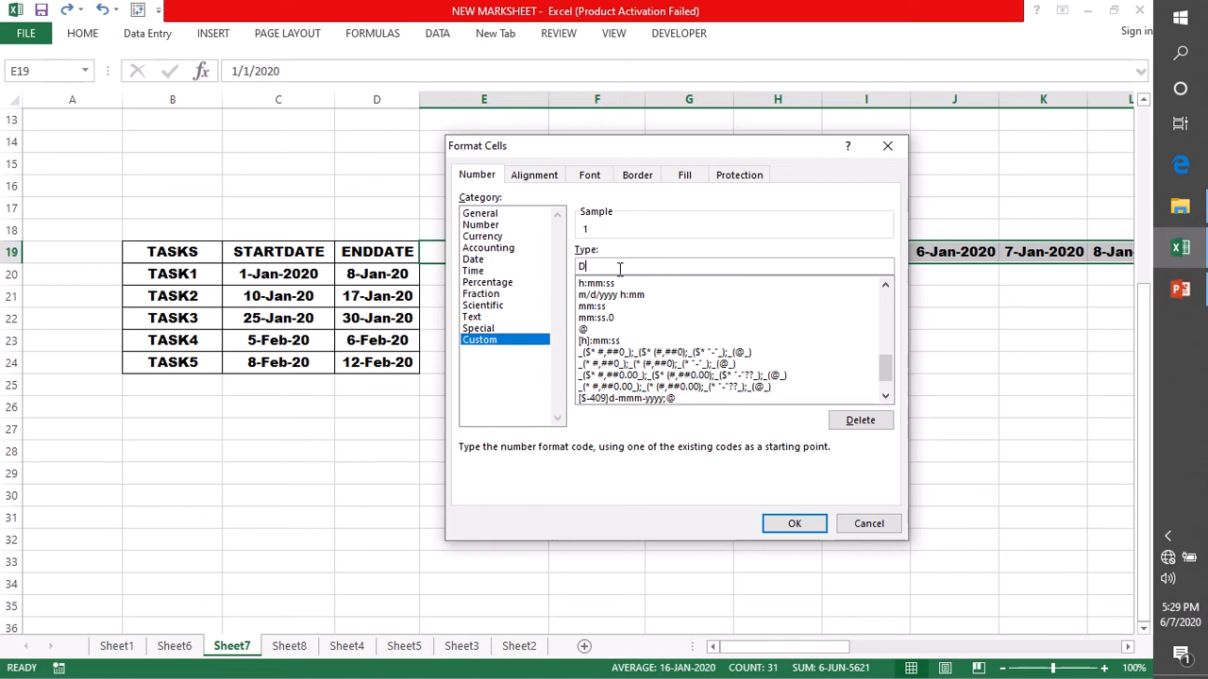
click(793, 527)
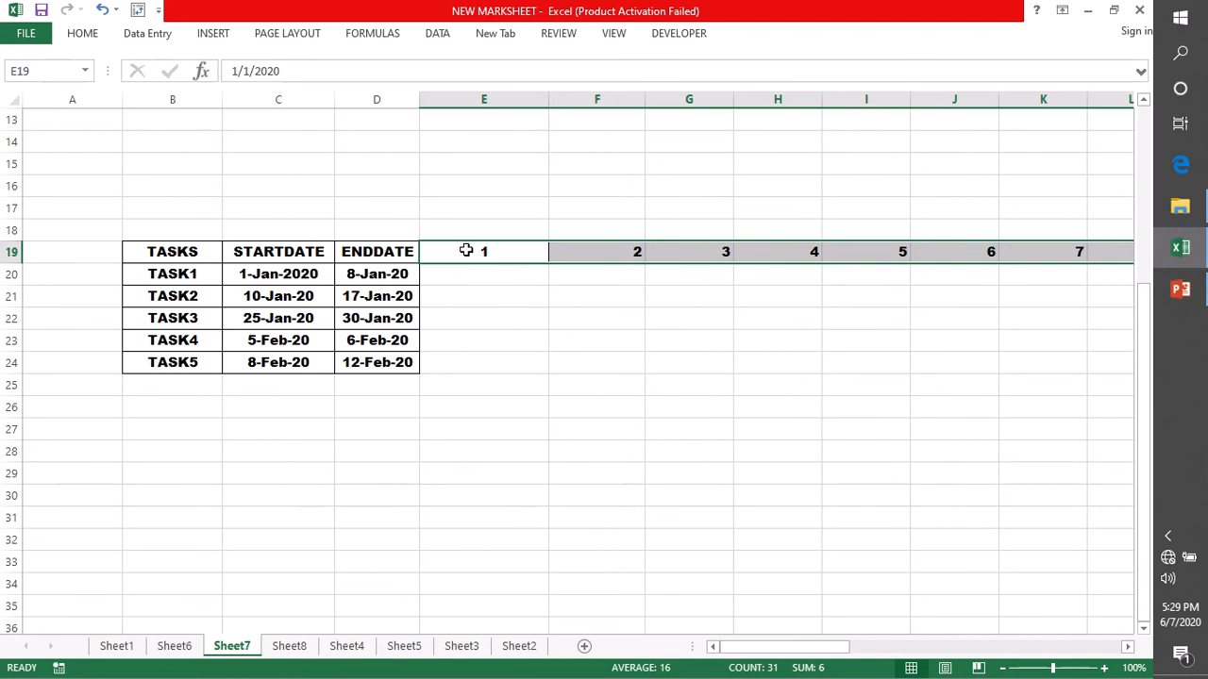
- AutoFit columns E through AI to the width of the day numbers in row 19
click(485, 99)
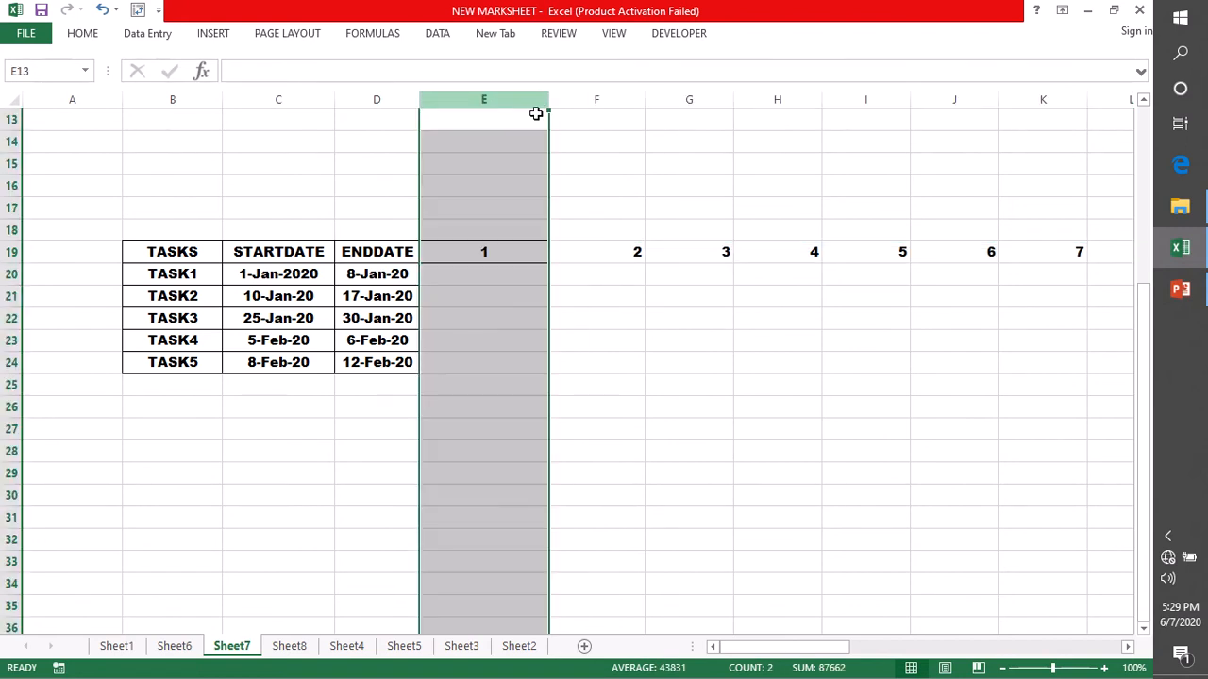
click(490, 253)
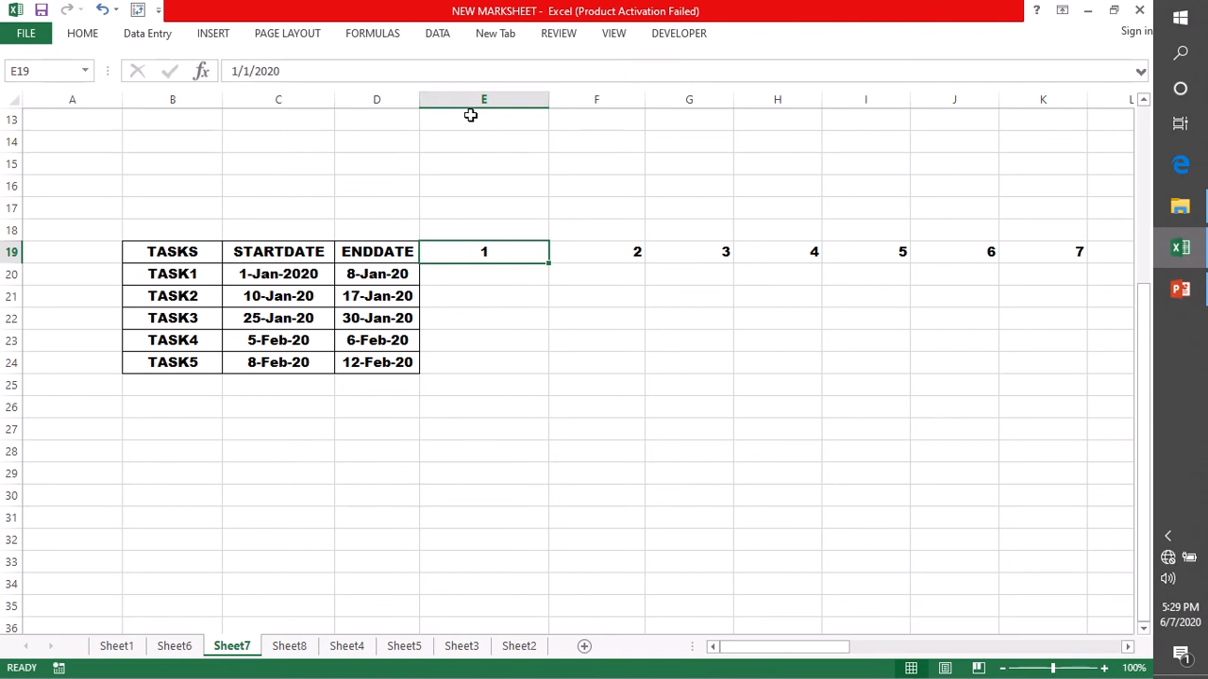
drag(485, 100, 604, 141)
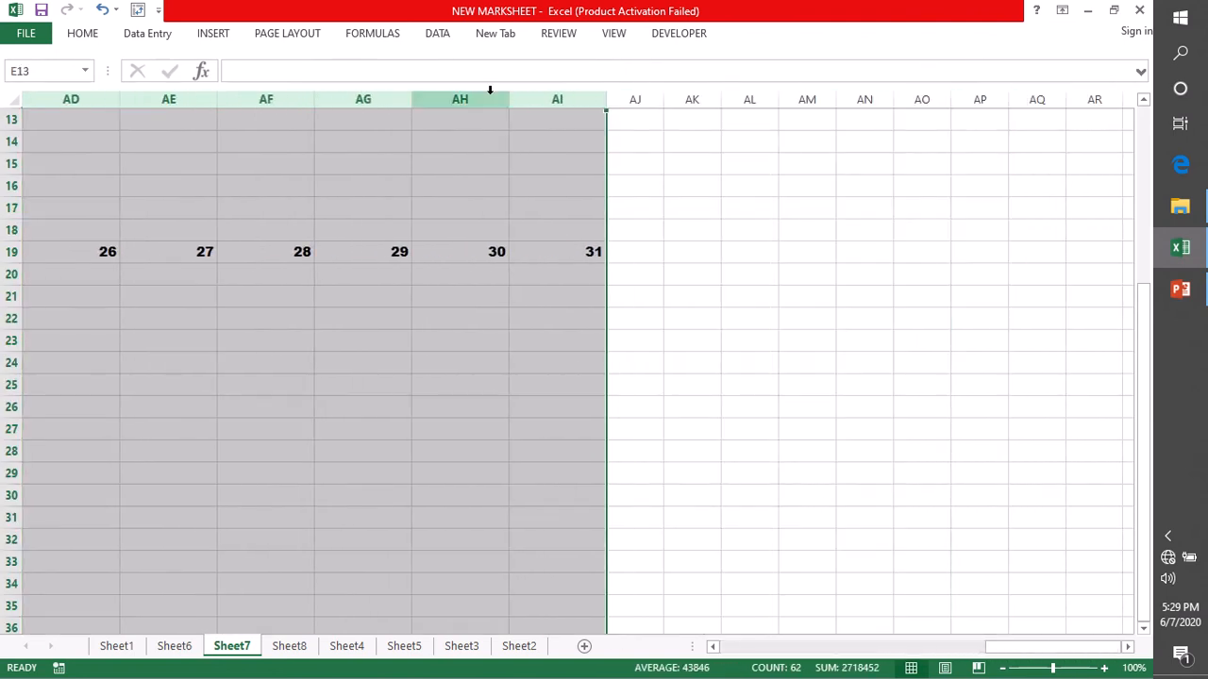
double_click(511, 98)
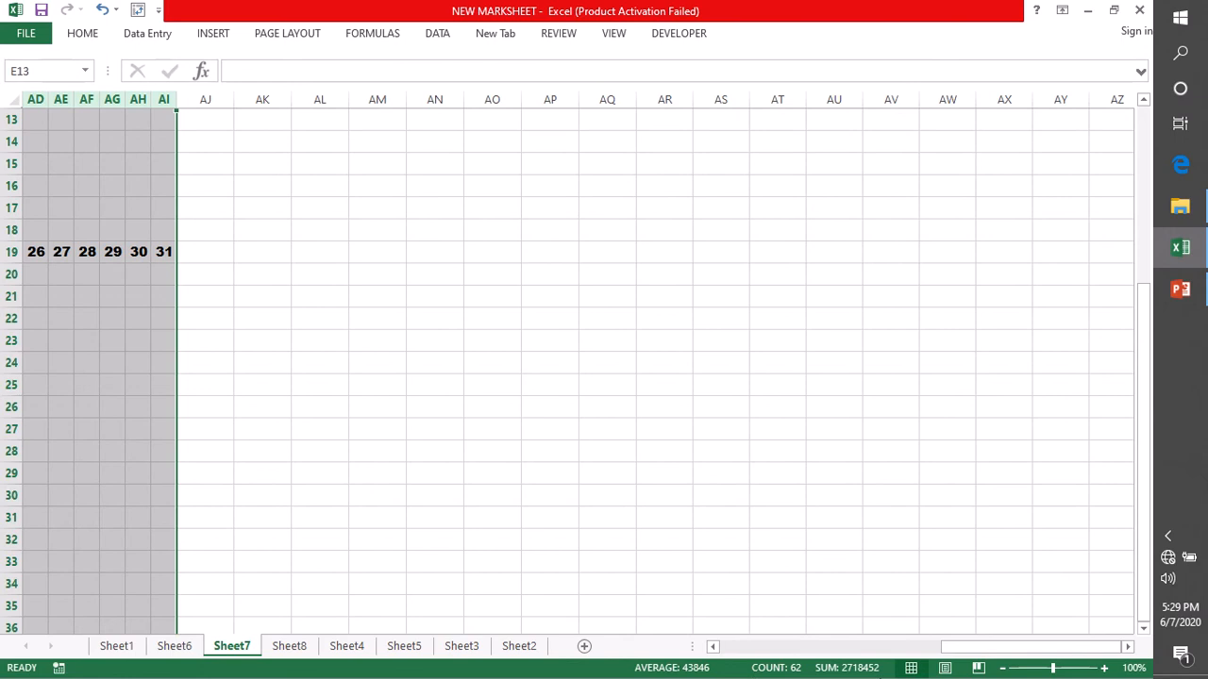
drag(1012, 647, 789, 648)
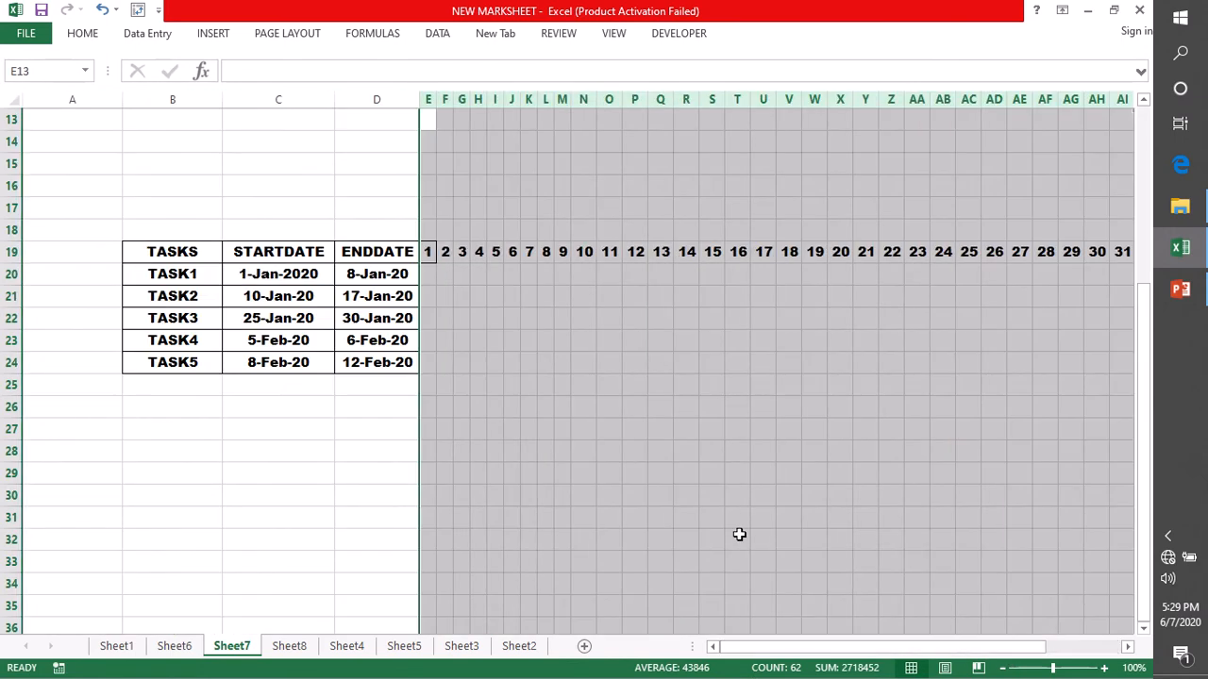
click(737, 515)
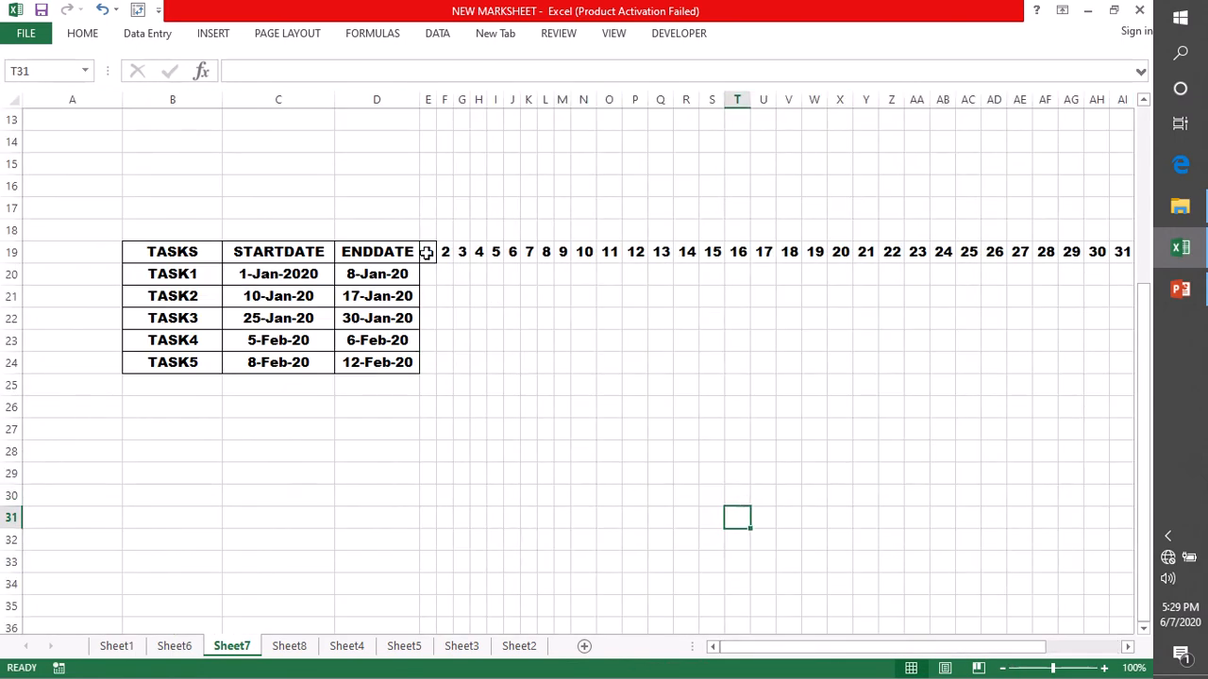
- Apply all borders to the day grid E19:AI24 beside the task table
drag(427, 252, 909, 356)
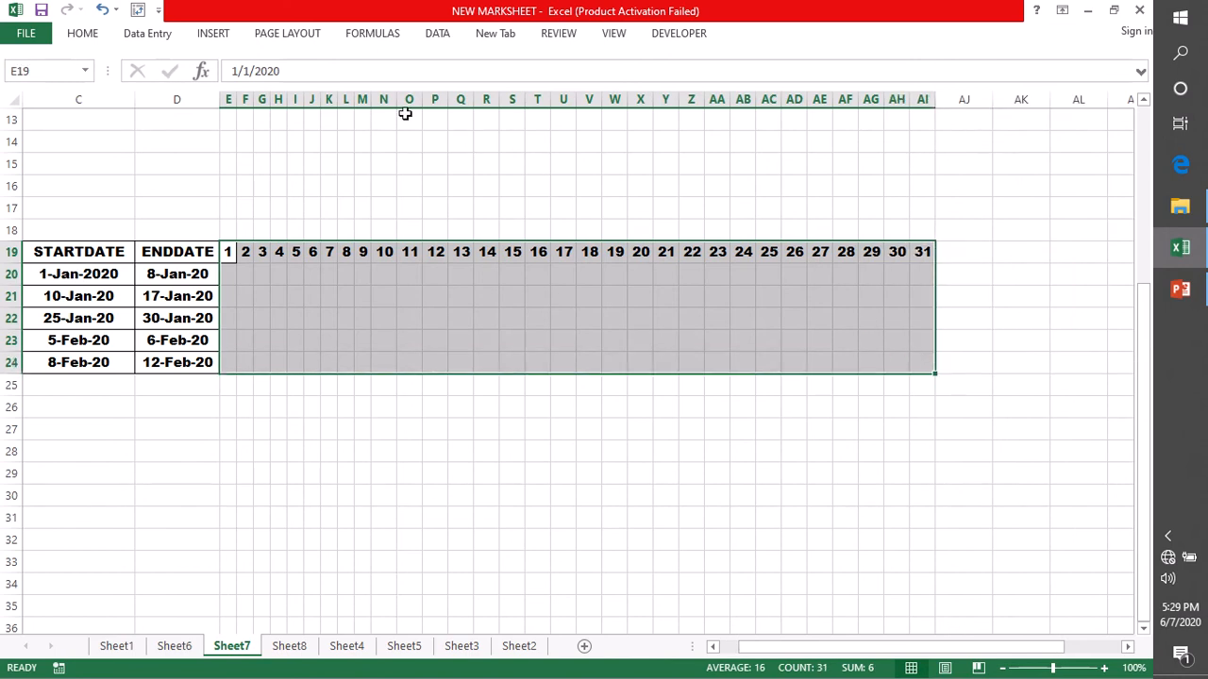
click(95, 42)
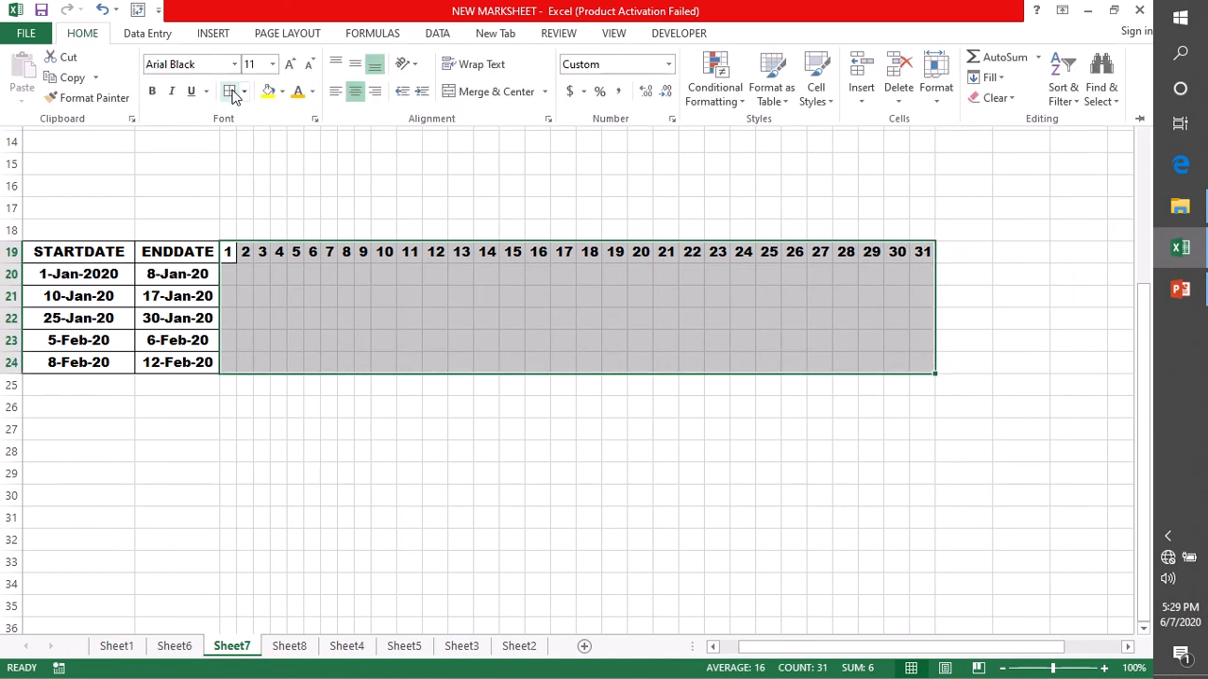
click(384, 457)
drag(787, 648, 744, 652)
click(542, 479)
click(427, 252)
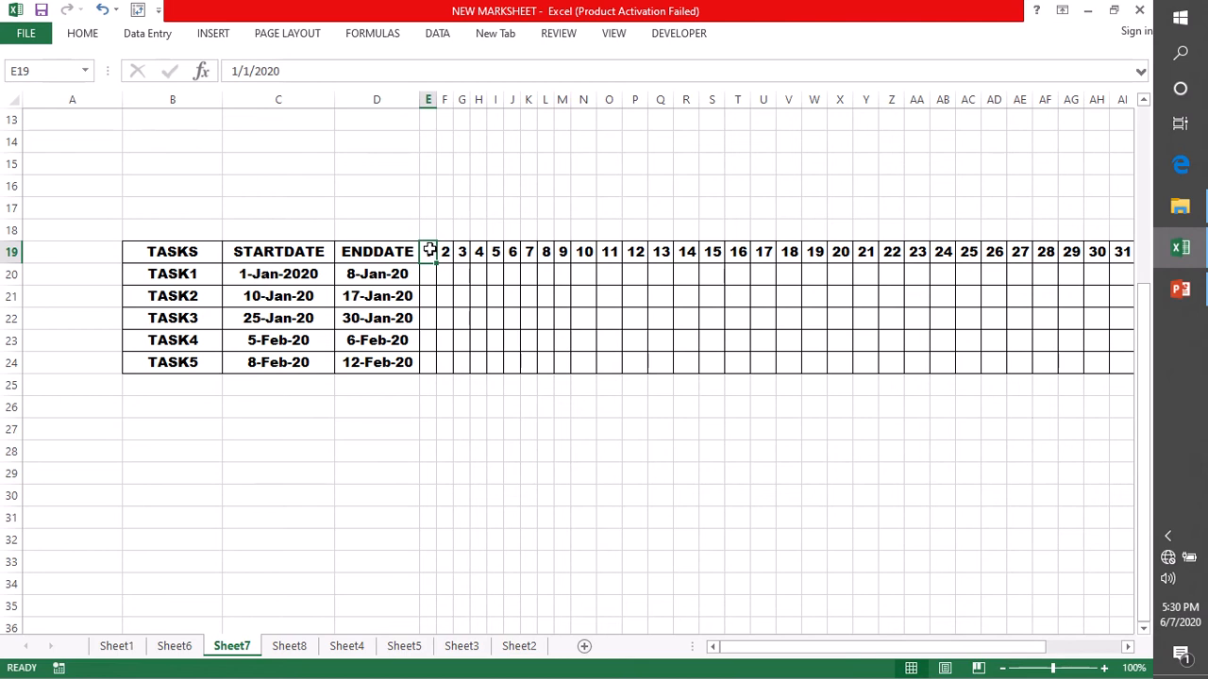
- Start a new formula-based conditional formatting rule for the empty day cells E20:AI24
drag(426, 272, 914, 358)
click(87, 33)
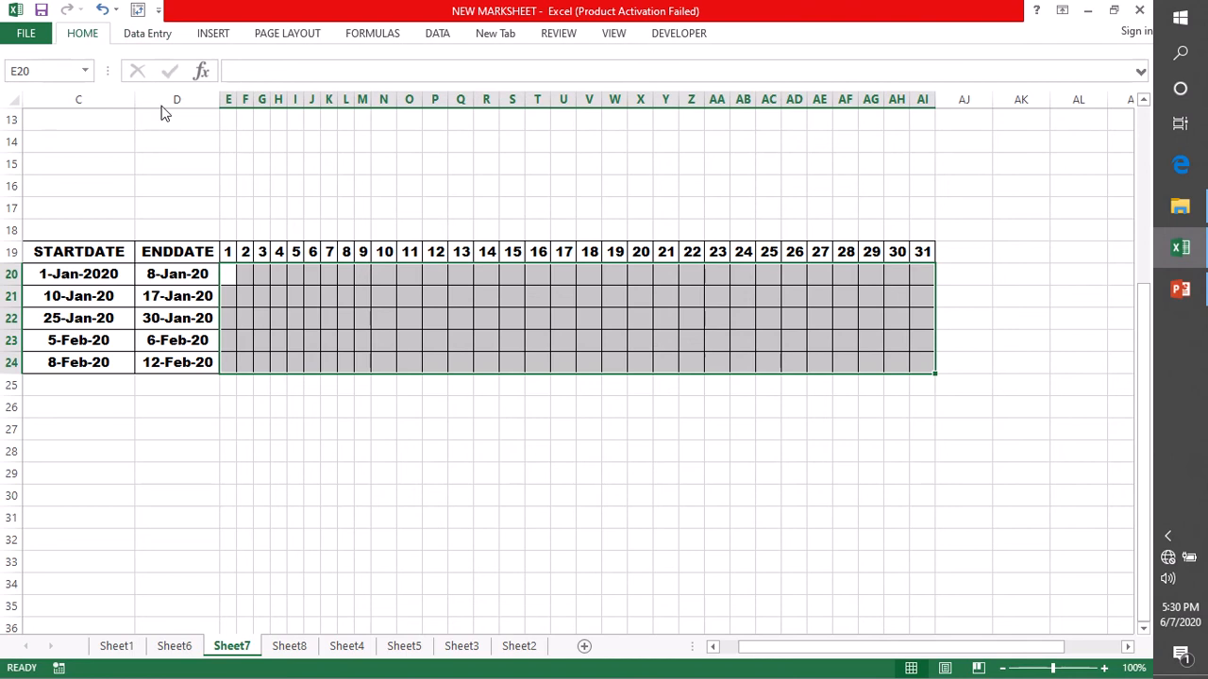
click(715, 90)
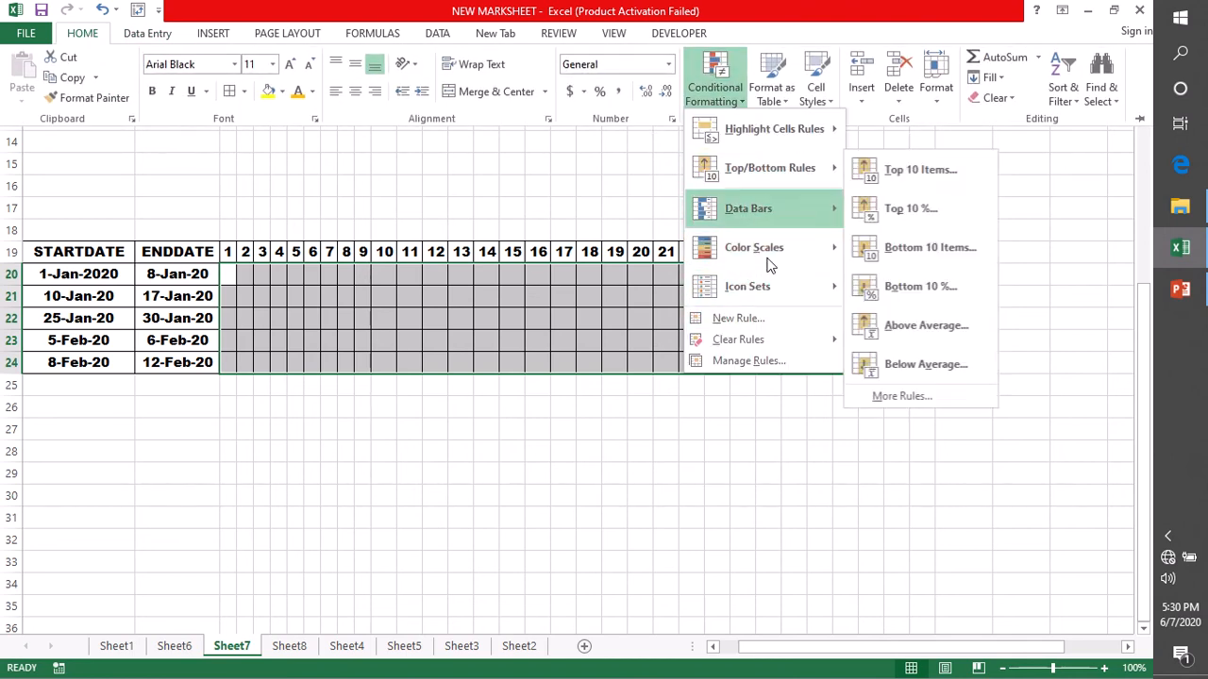
mouse_move(756, 338)
click(743, 319)
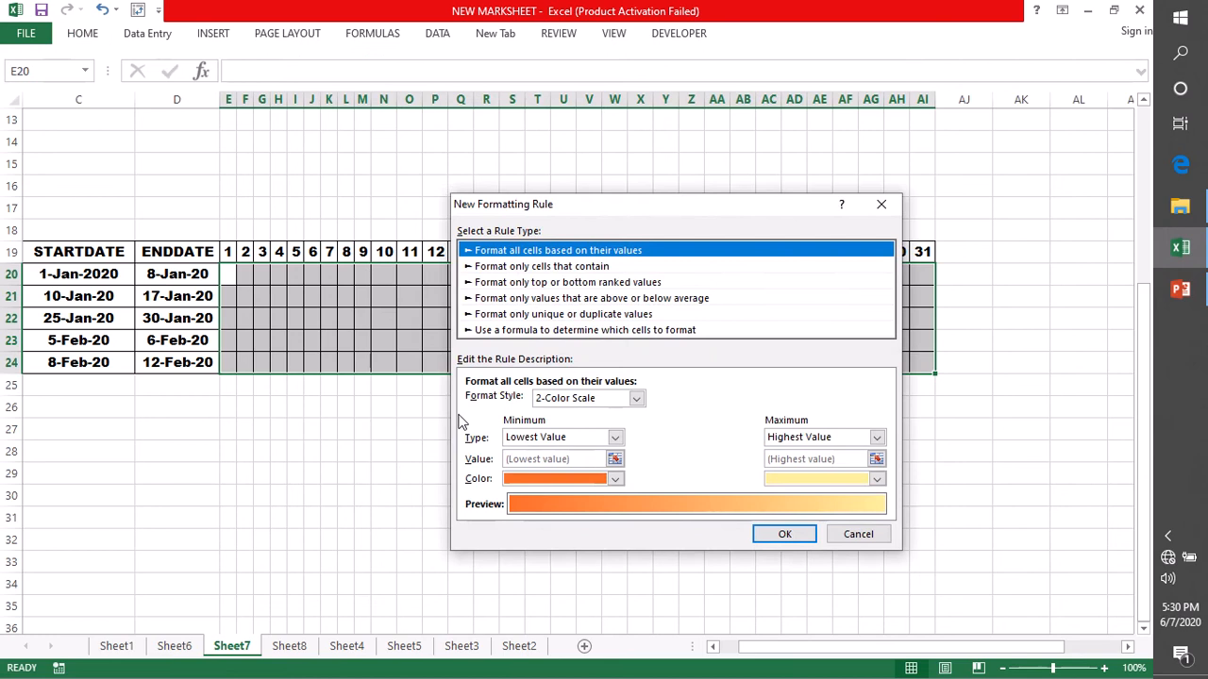
click(501, 330)
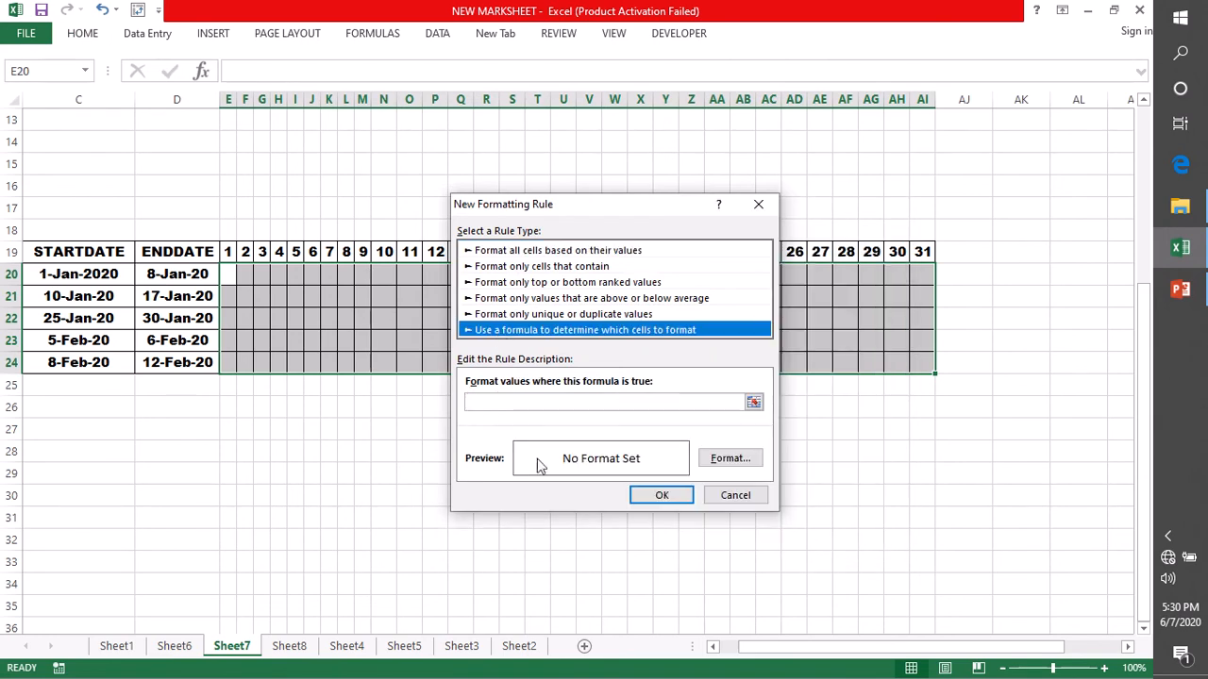
- Enter the rule formula =AND(E$19>=$C20,E$19<=$D20) to match days between each task's start and end dates
click(481, 403)
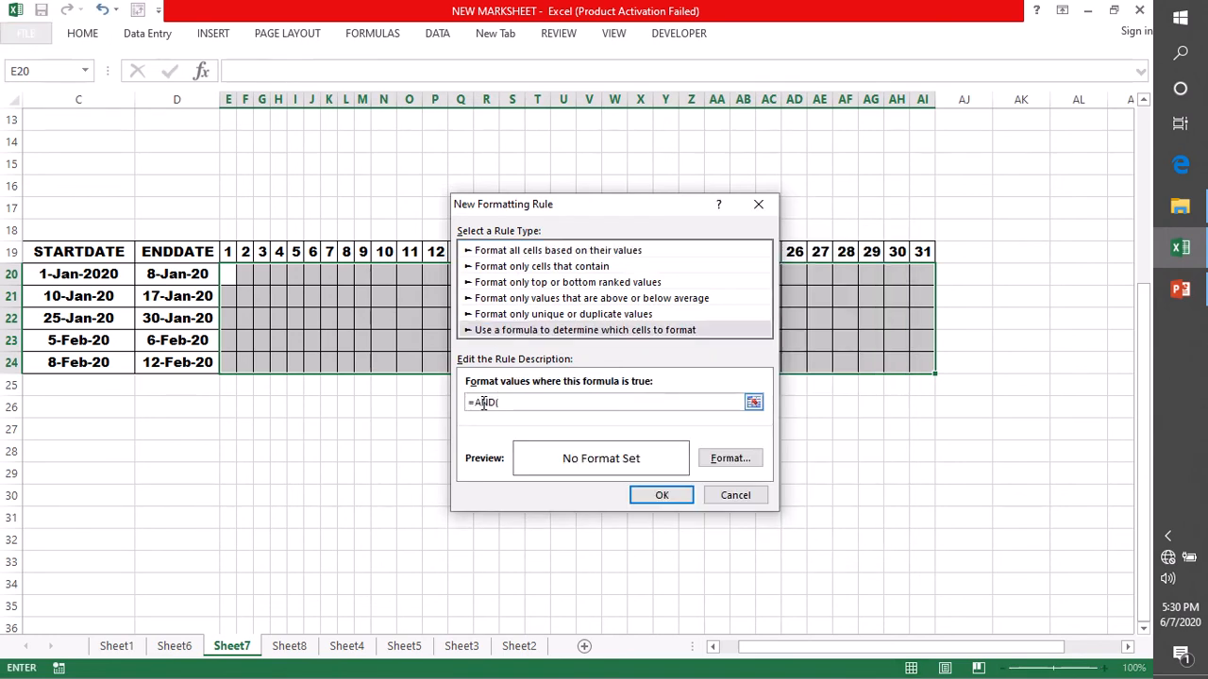
click(228, 251)
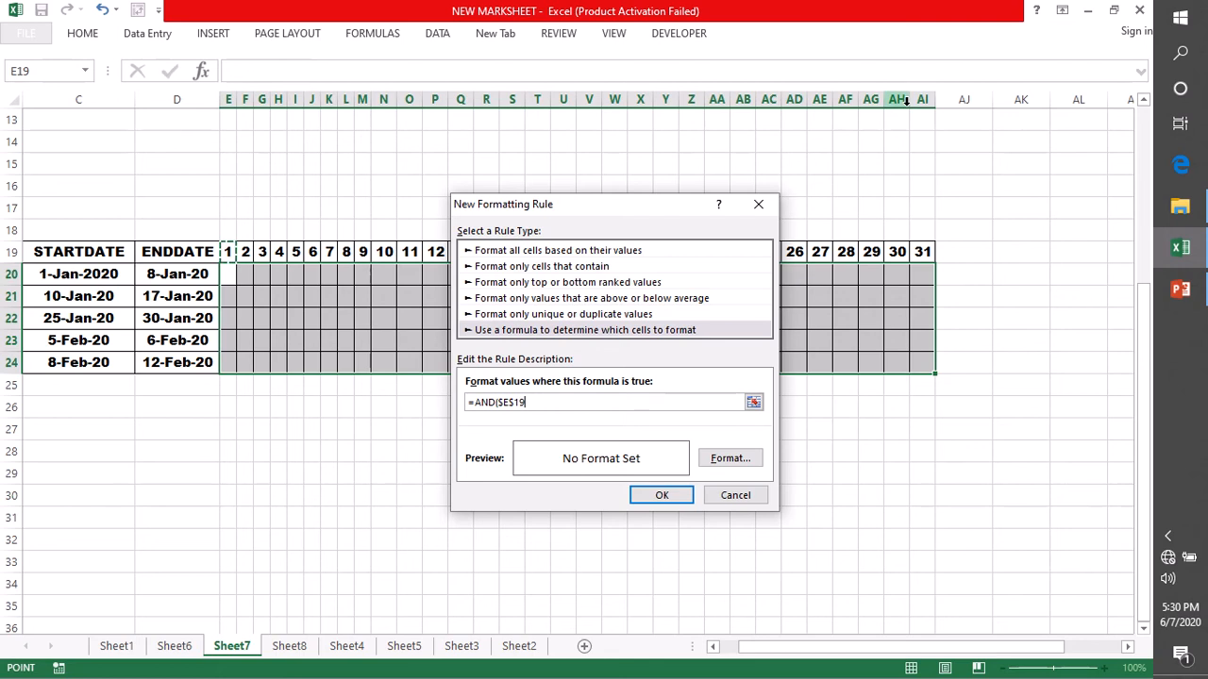
click(507, 403)
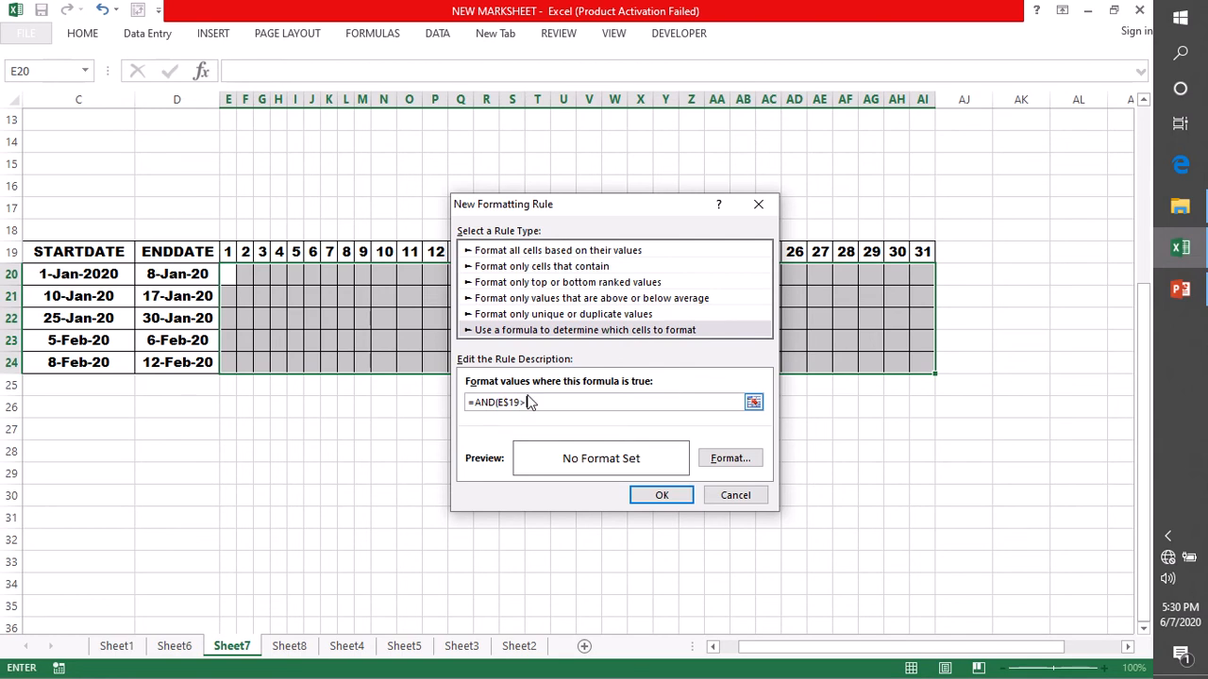
text(=)
click(61, 274)
drag(518, 403, 498, 403)
click(574, 403)
click(164, 273)
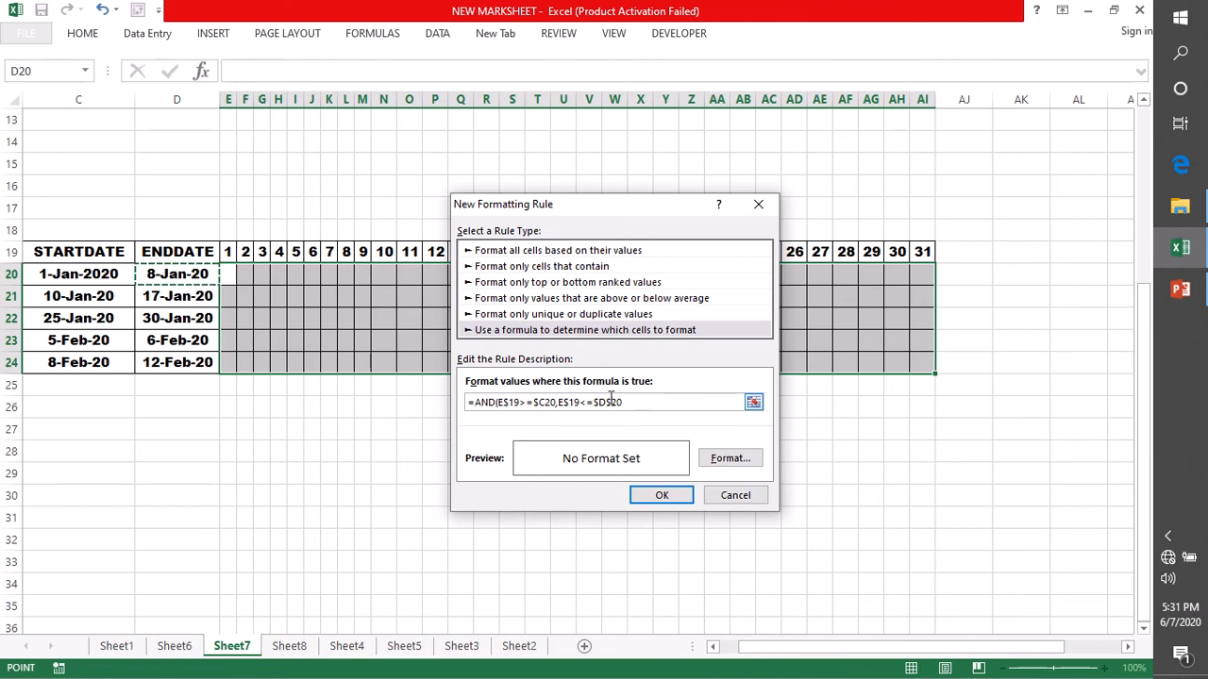
click(613, 403)
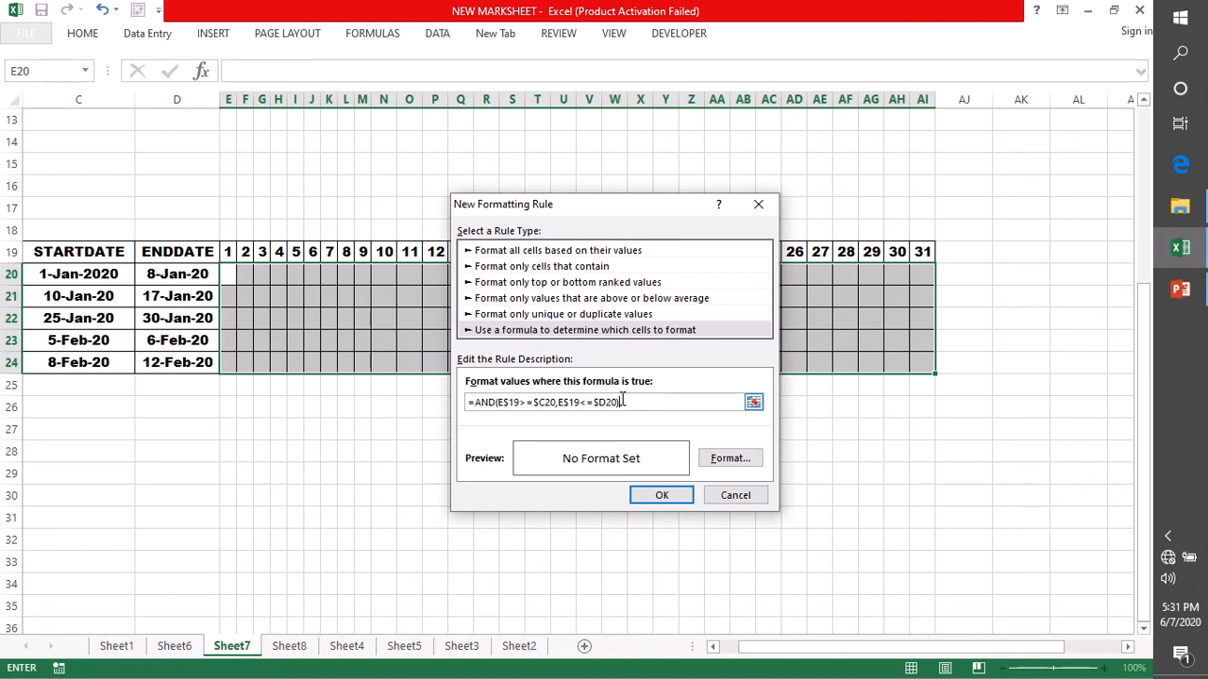
- Set the rule's format to a solid orange fill and apply the rule to the day grid
click(728, 458)
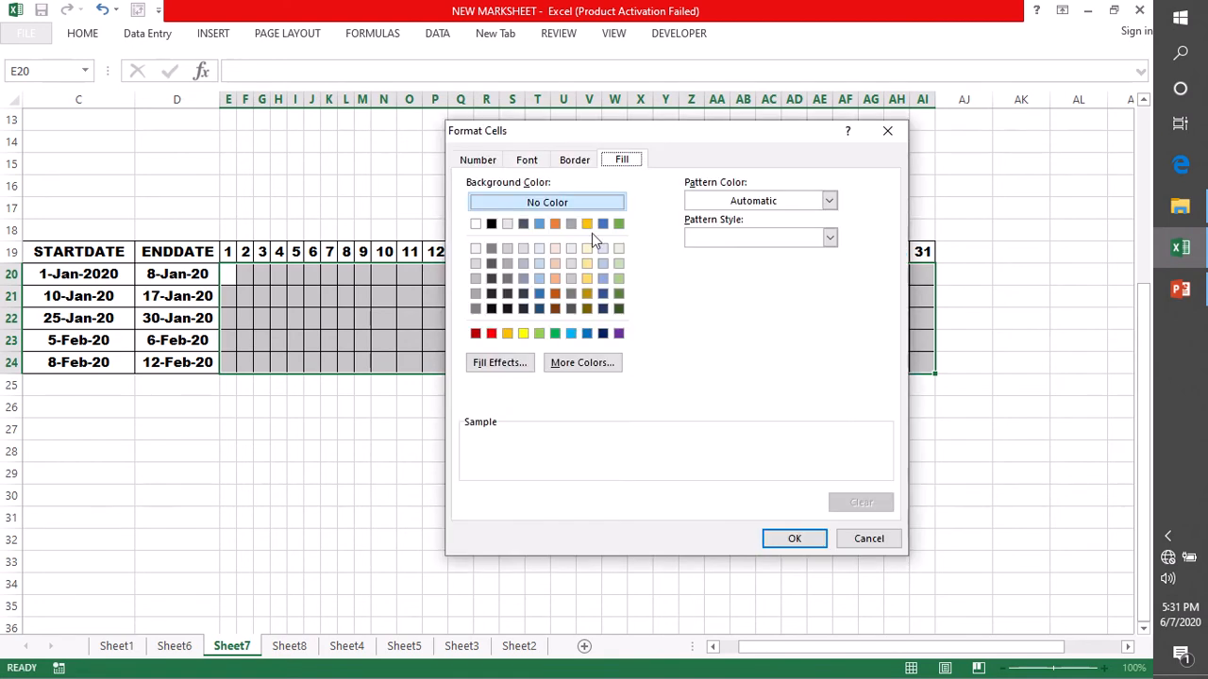
click(508, 335)
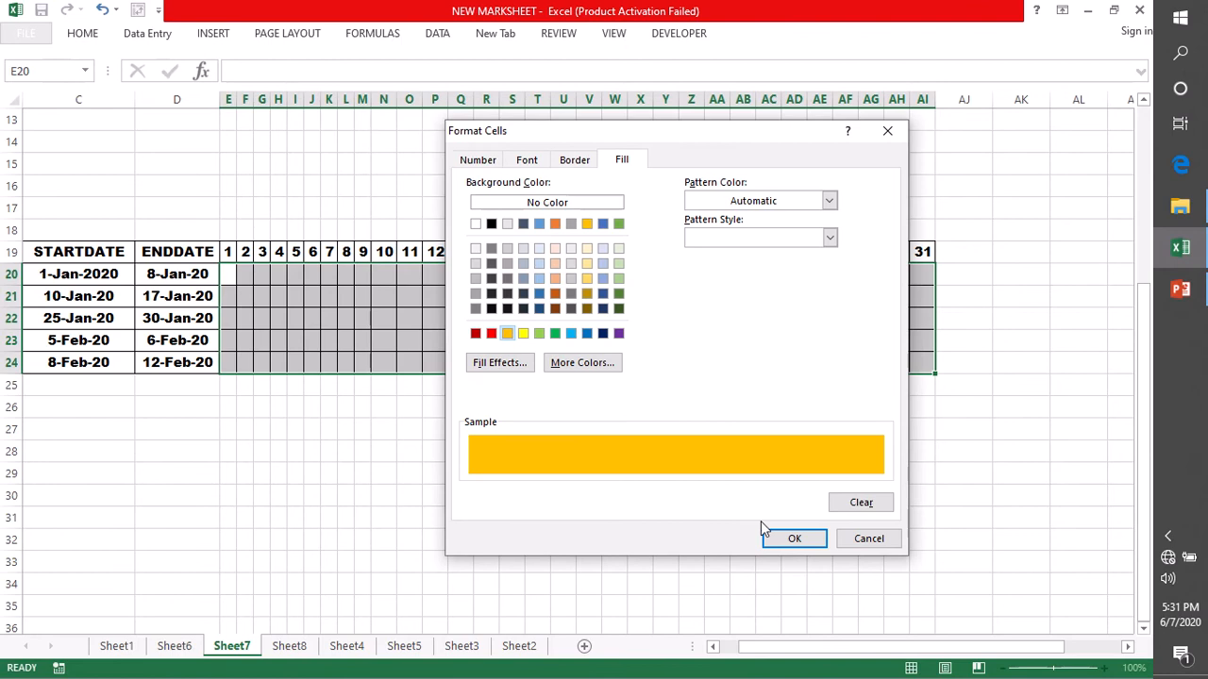
click(794, 539)
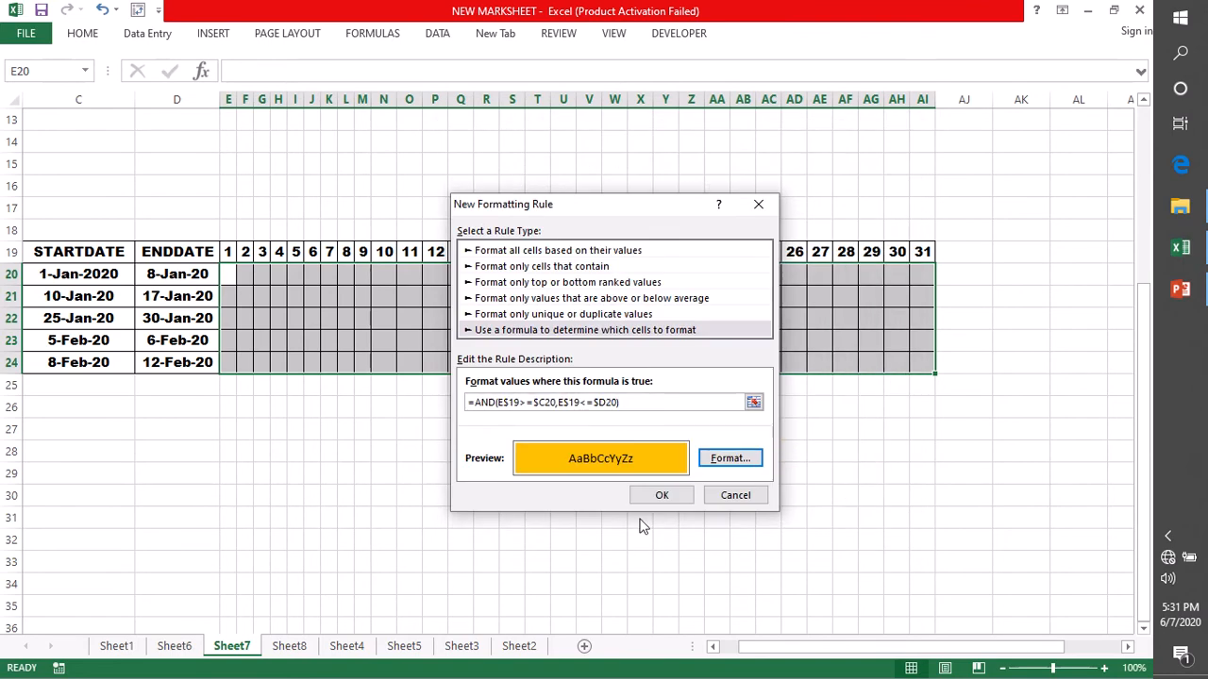
click(651, 497)
click(440, 514)
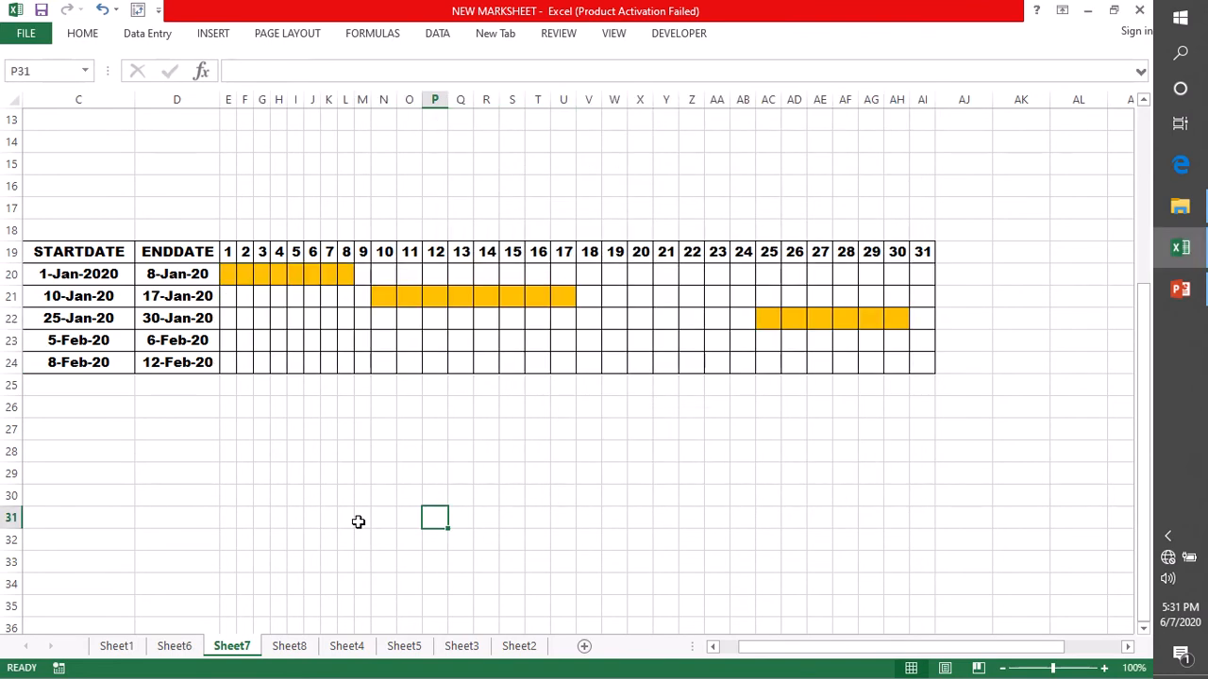
- Extend the row 19 dates from AI19 through AW19 to cover February 1 to 14 for TASK4 and TASK5
click(88, 340)
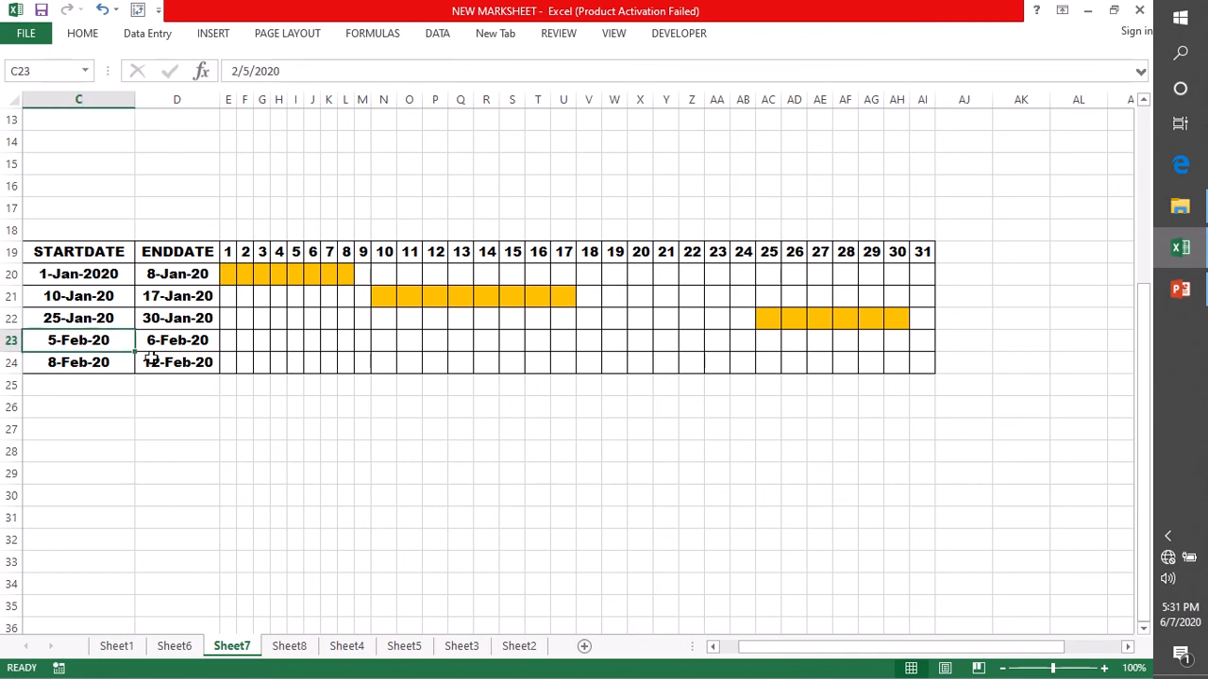
drag(151, 359, 158, 360)
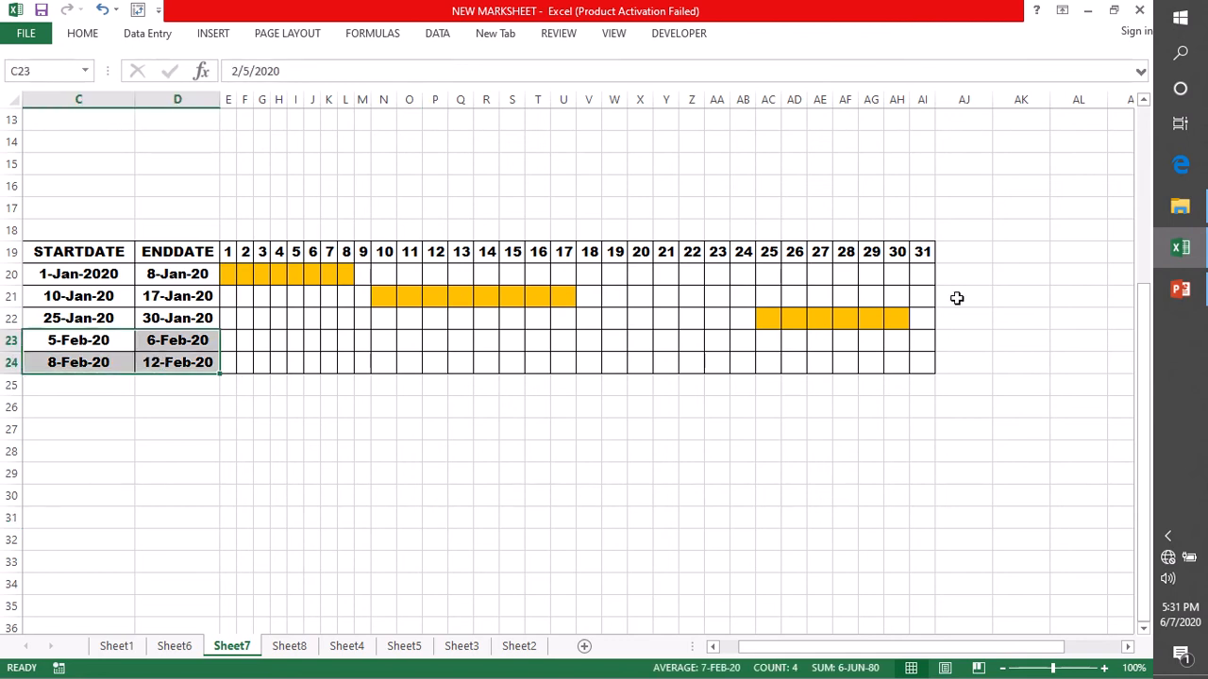
click(923, 252)
drag(934, 265, 1048, 264)
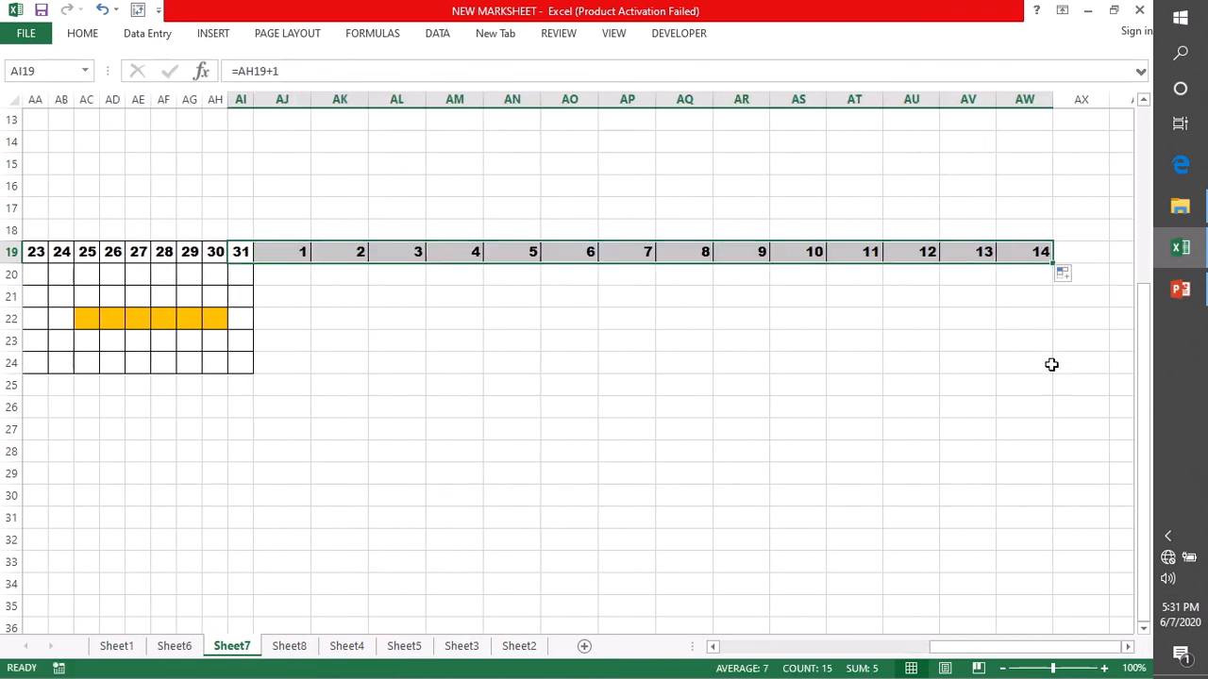
click(419, 482)
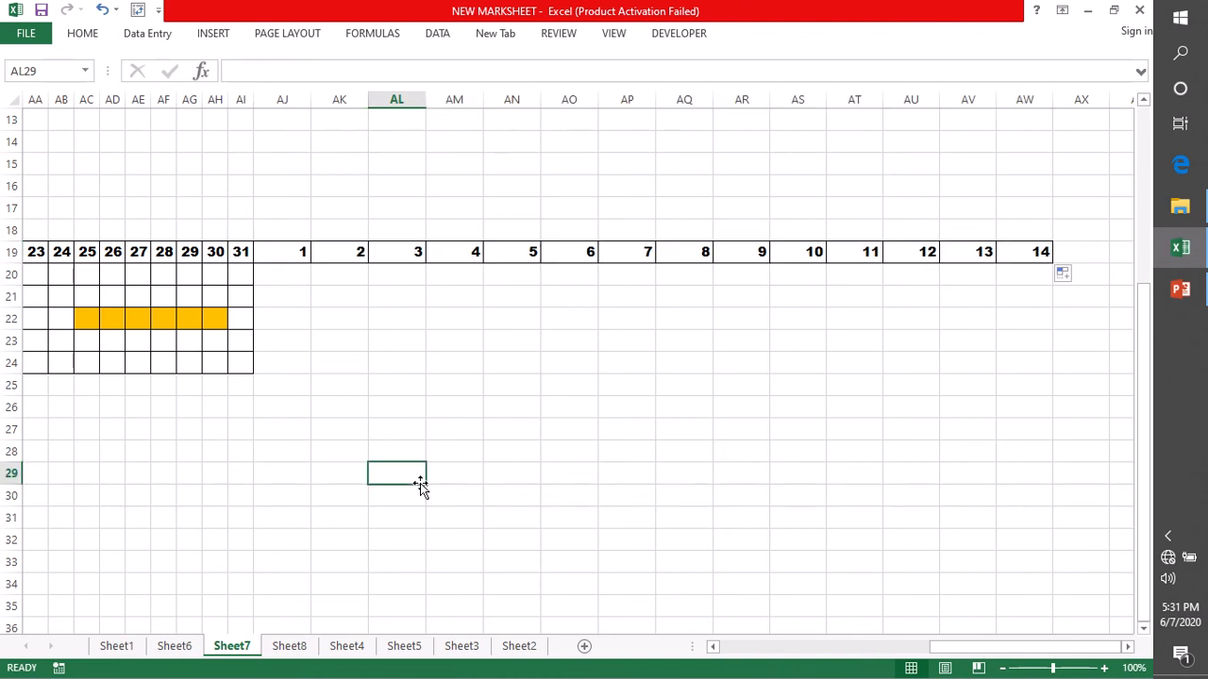
drag(952, 648, 760, 658)
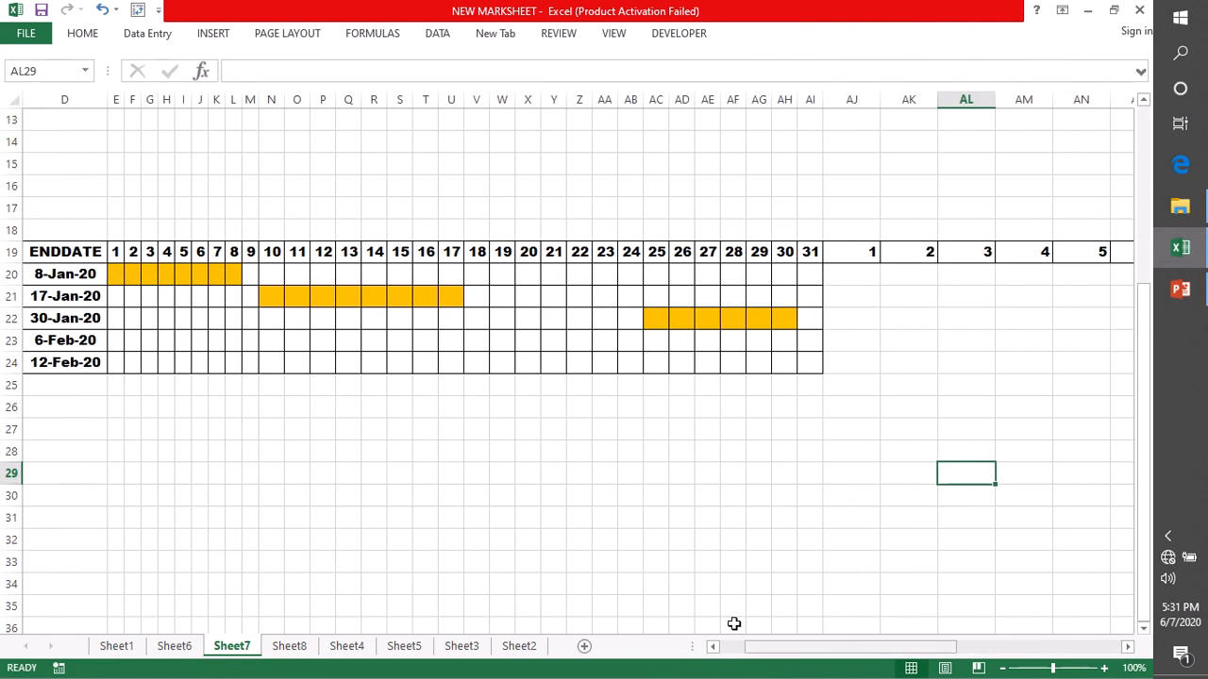
- Fill the bordered, conditionally formatted grid E20:AI24 across to column AW
drag(116, 275, 1061, 373)
click(610, 477)
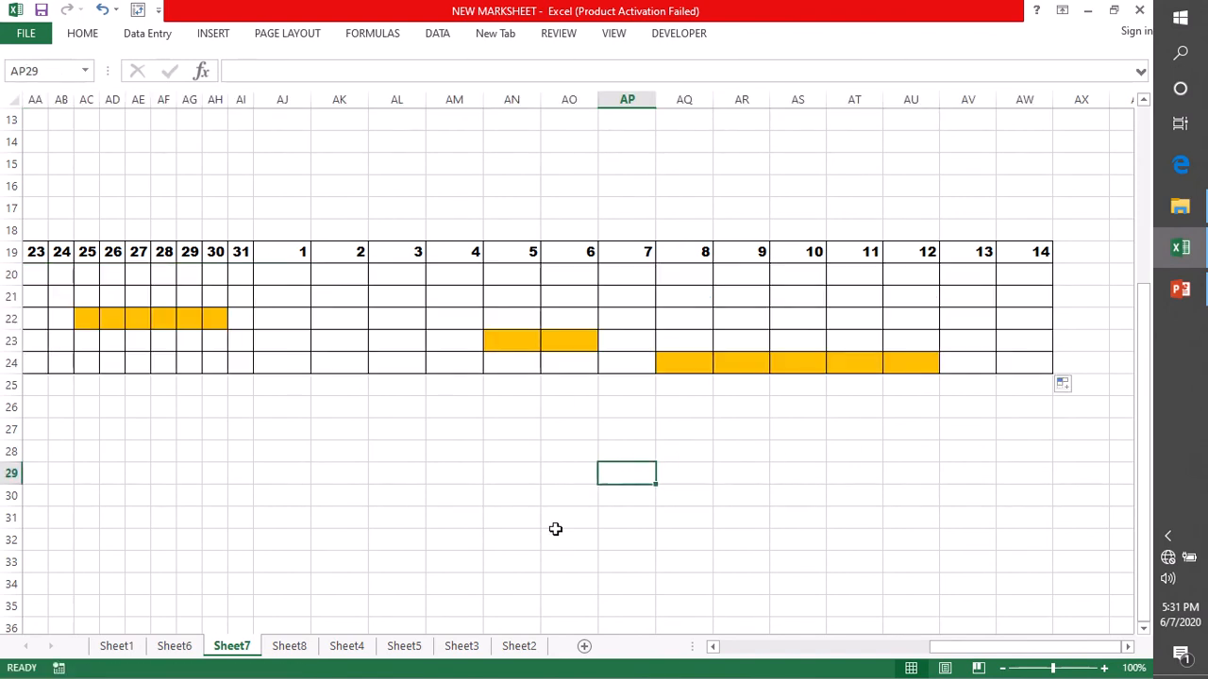
drag(962, 648, 644, 668)
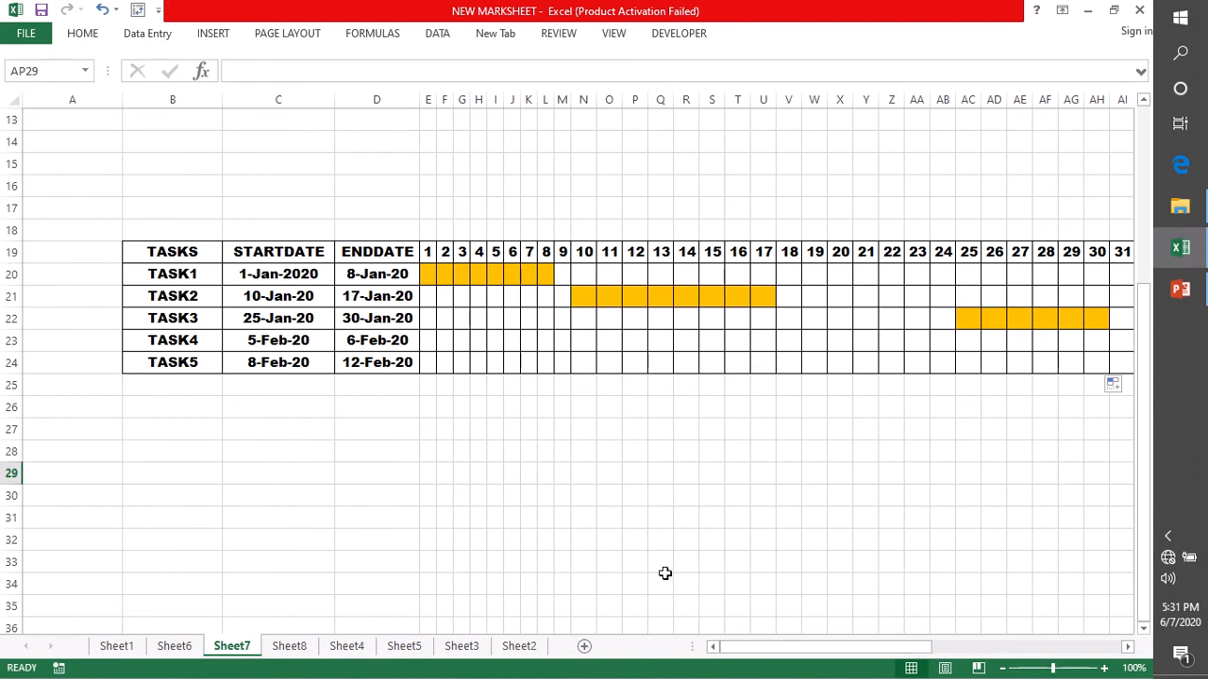
- AutoFit columns AJ through AW to the width of the February day numbers
drag(882, 647, 1081, 649)
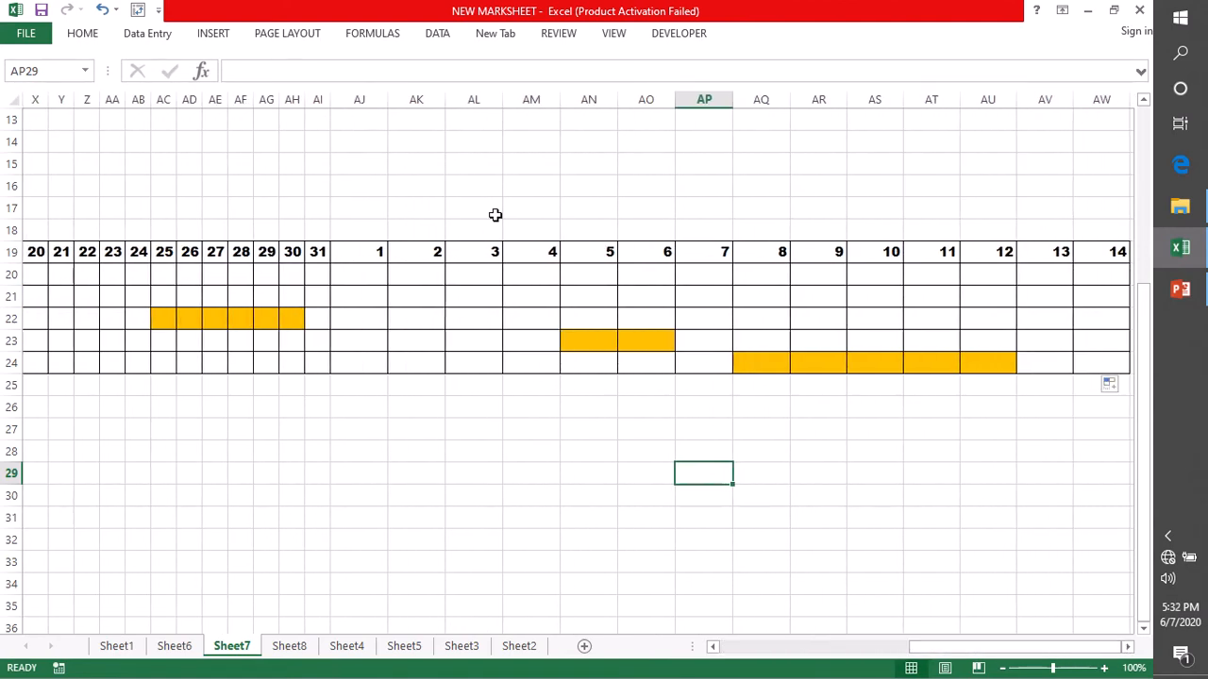
drag(361, 100, 393, 113)
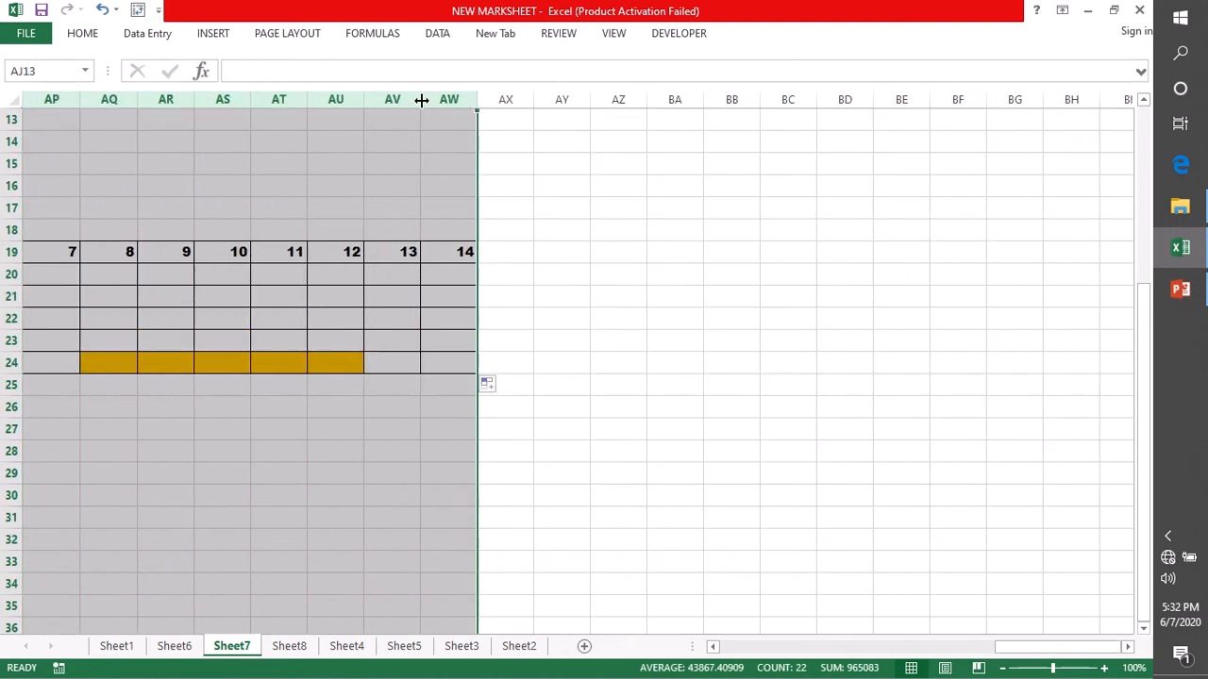
double_click(421, 100)
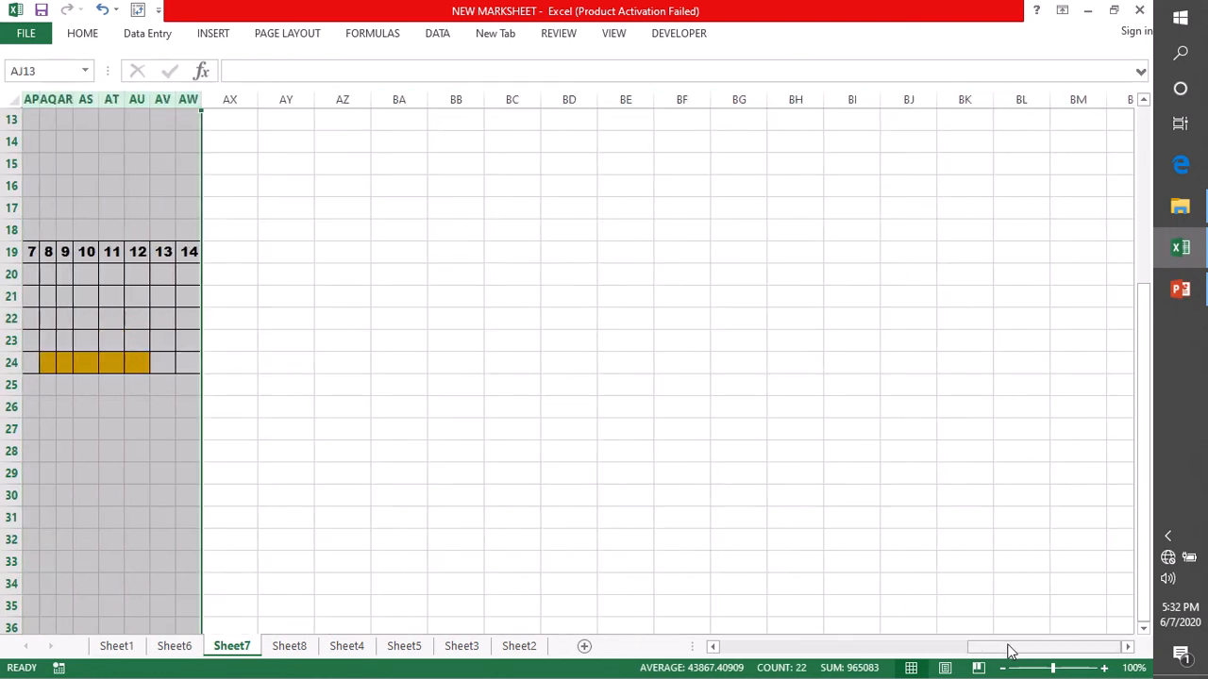
- Copy TASK2's end date, 17-Jan-20, into TASK3's start date in C22
drag(1008, 650, 769, 668)
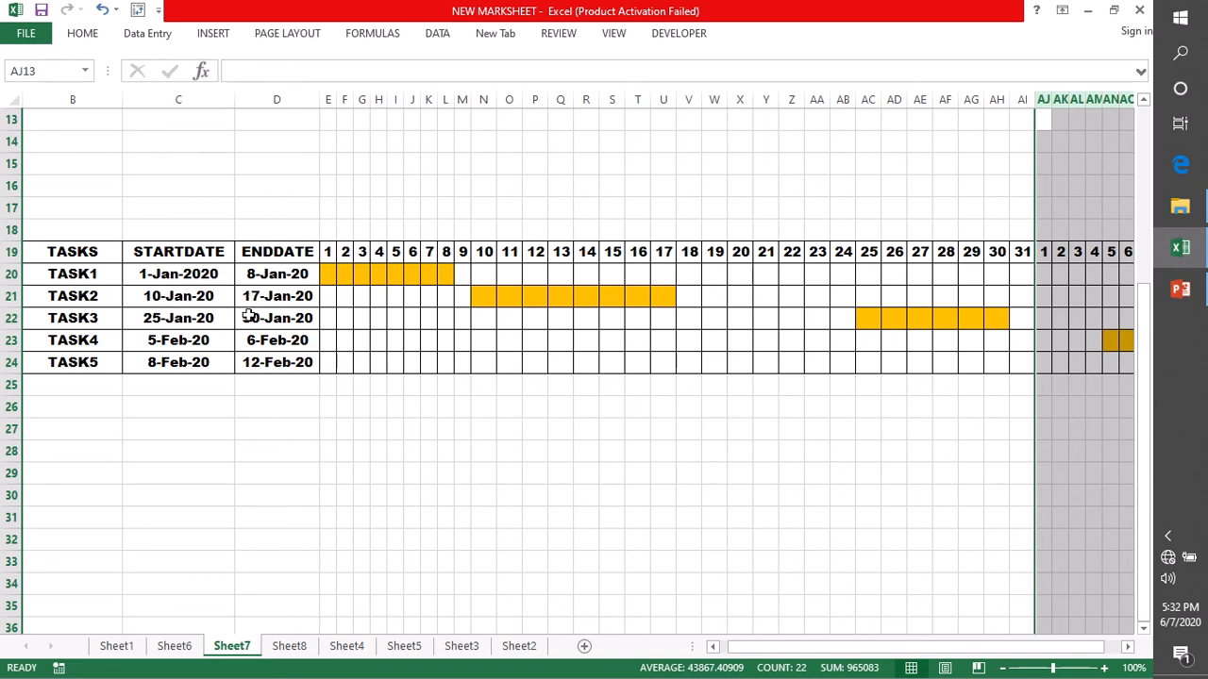
double_click(155, 318)
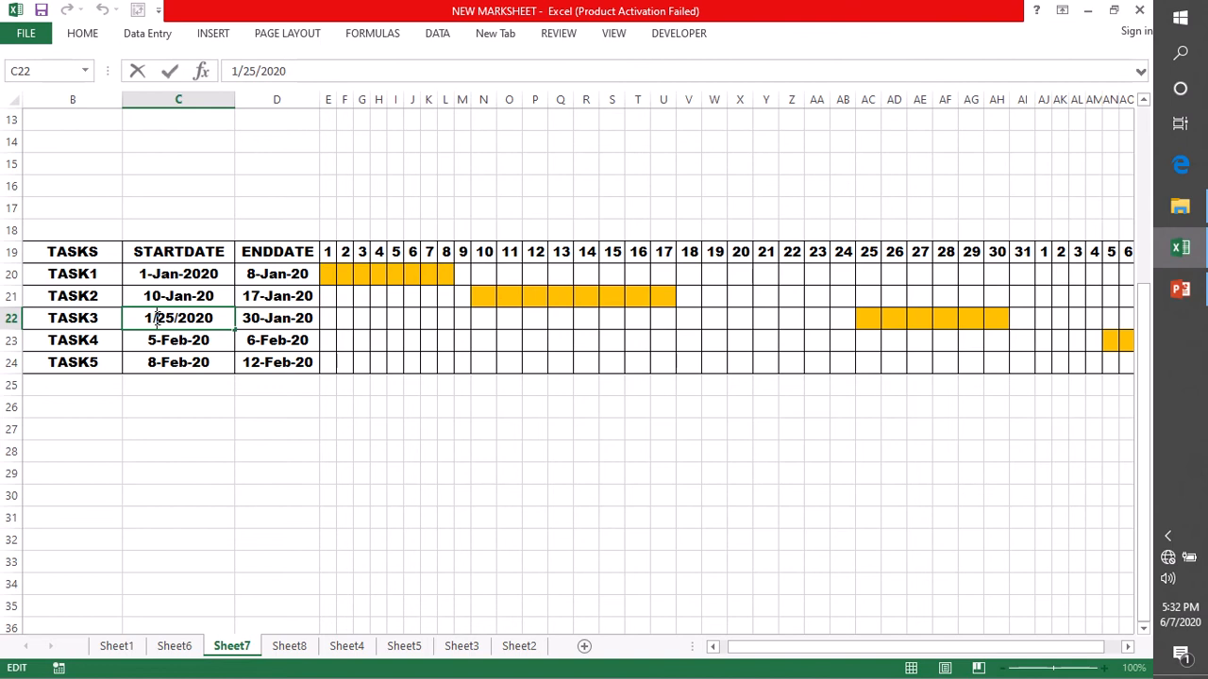
click(253, 296)
key(ctrl+c)
click(202, 317)
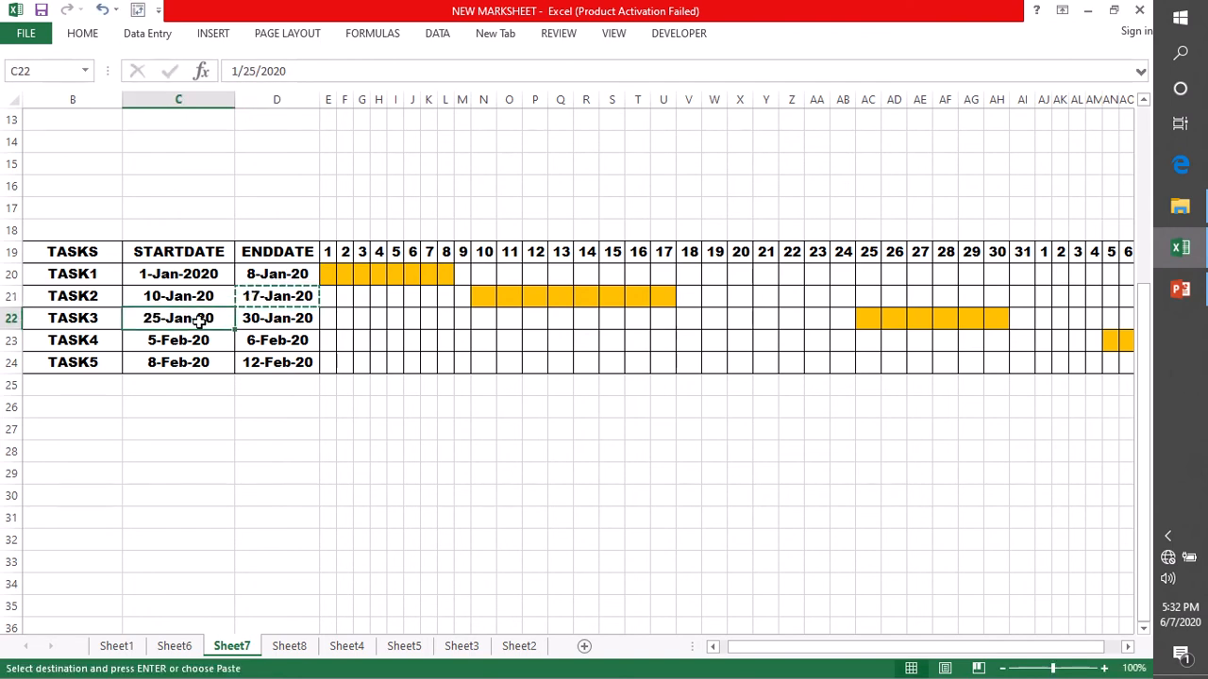
key(ctrl+v)
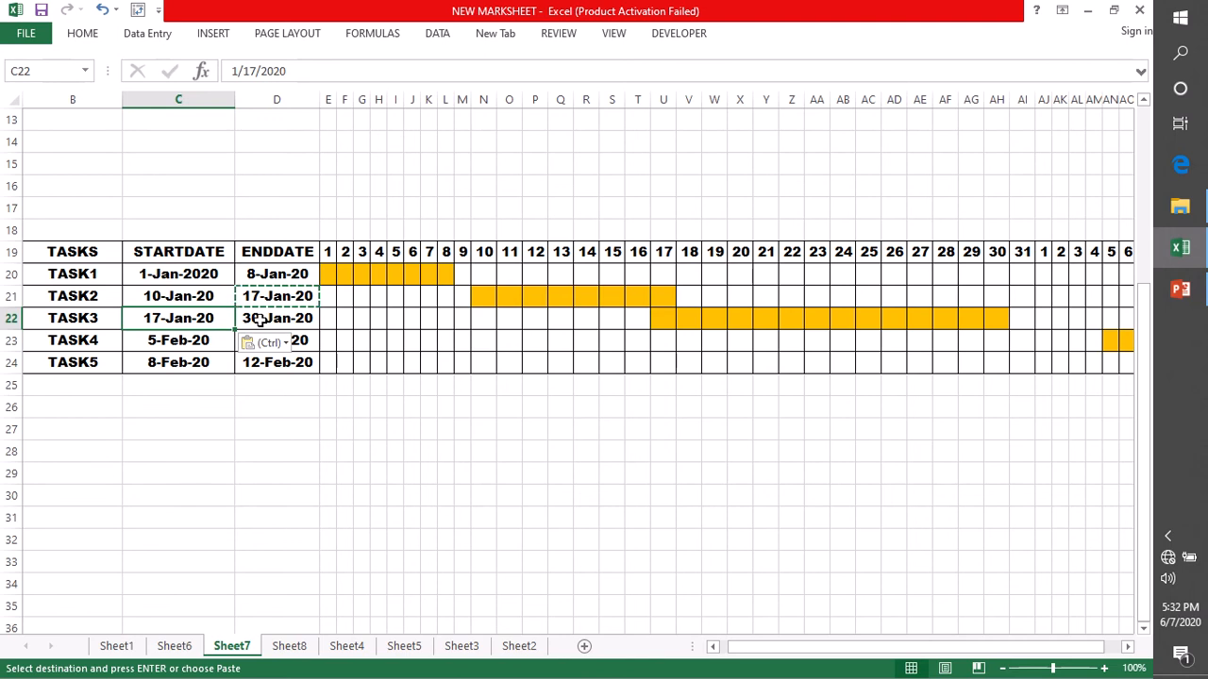
- Change TASK3's end date in D22 to 20-Jan-20
double_click(255, 318)
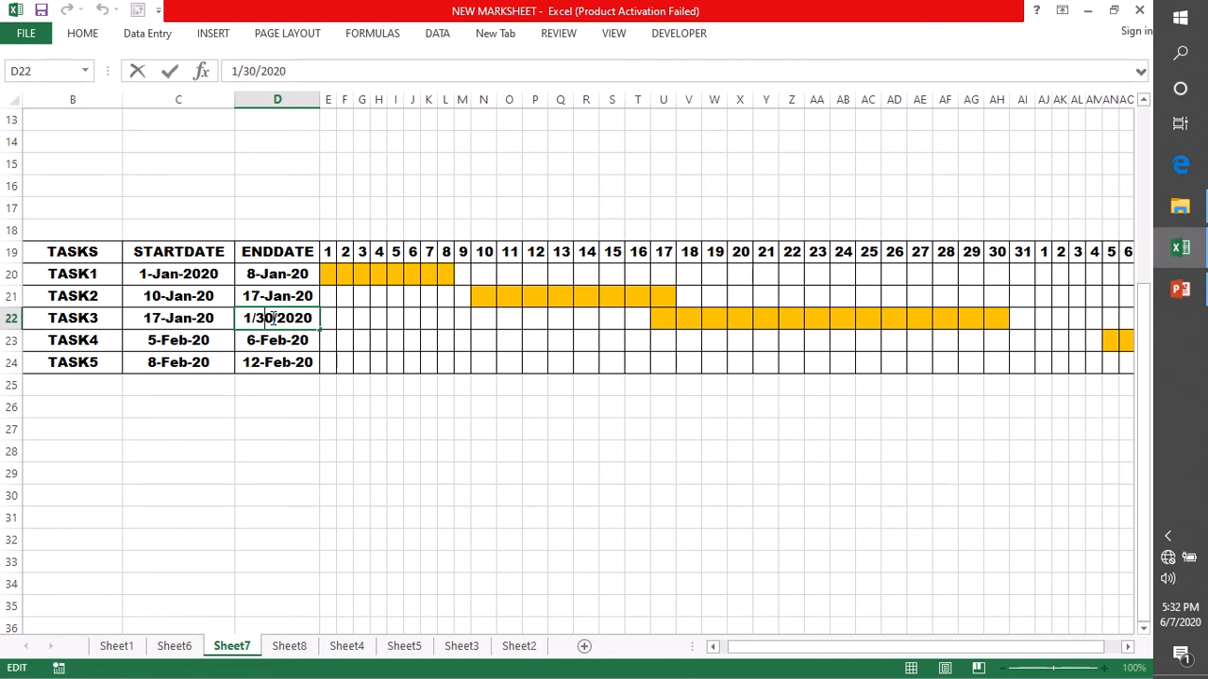
key(BackSpace)
text(2)
key(Return)
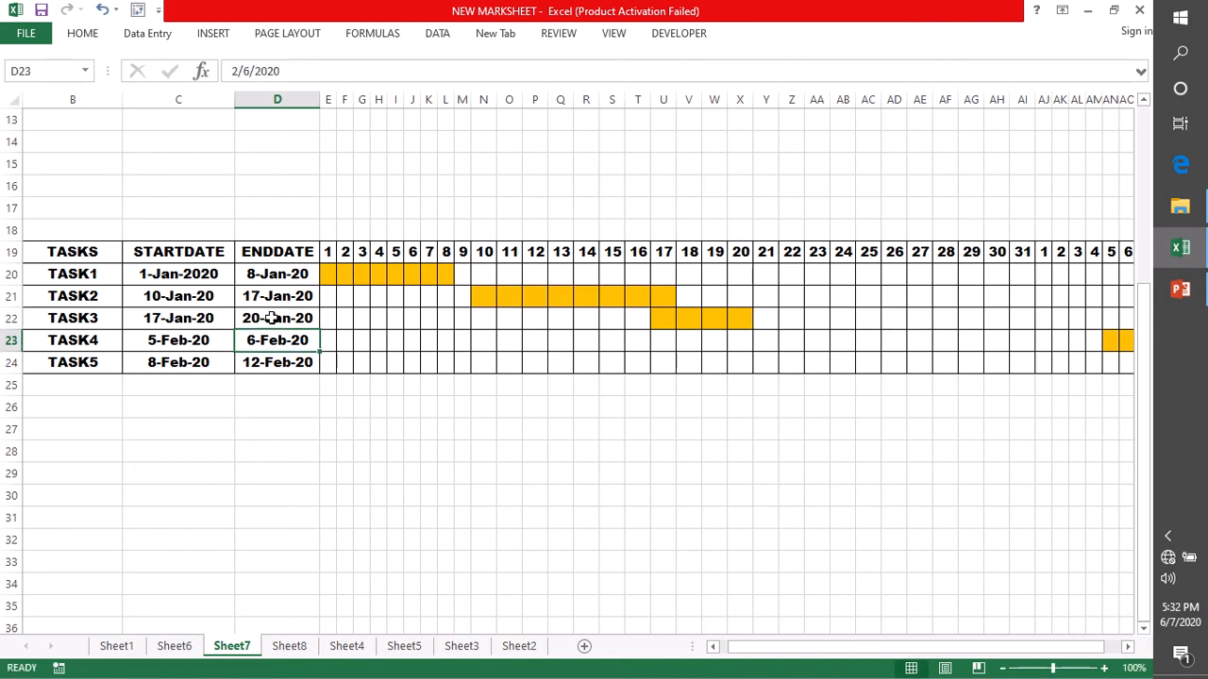
- Copy TASK3's end date, 20-Jan-20, into TASK4's start date in C23, and select TASK4's end date
click(272, 318)
key(ctrl+c)
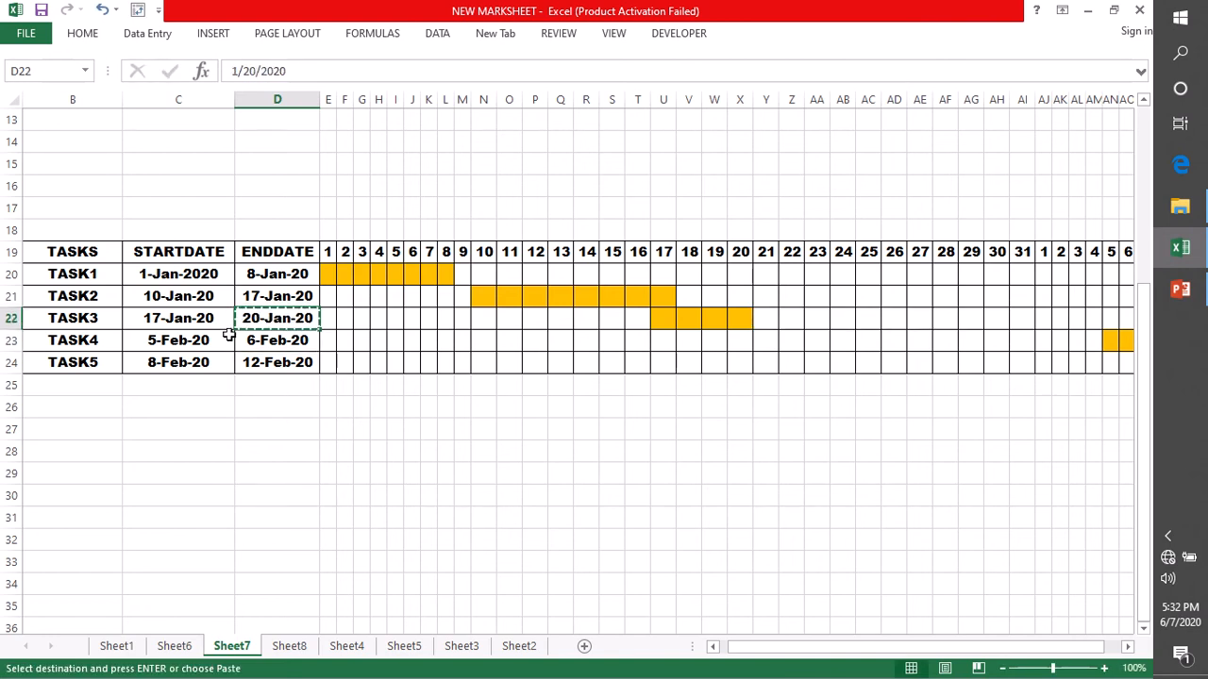
click(207, 342)
key(ctrl+v)
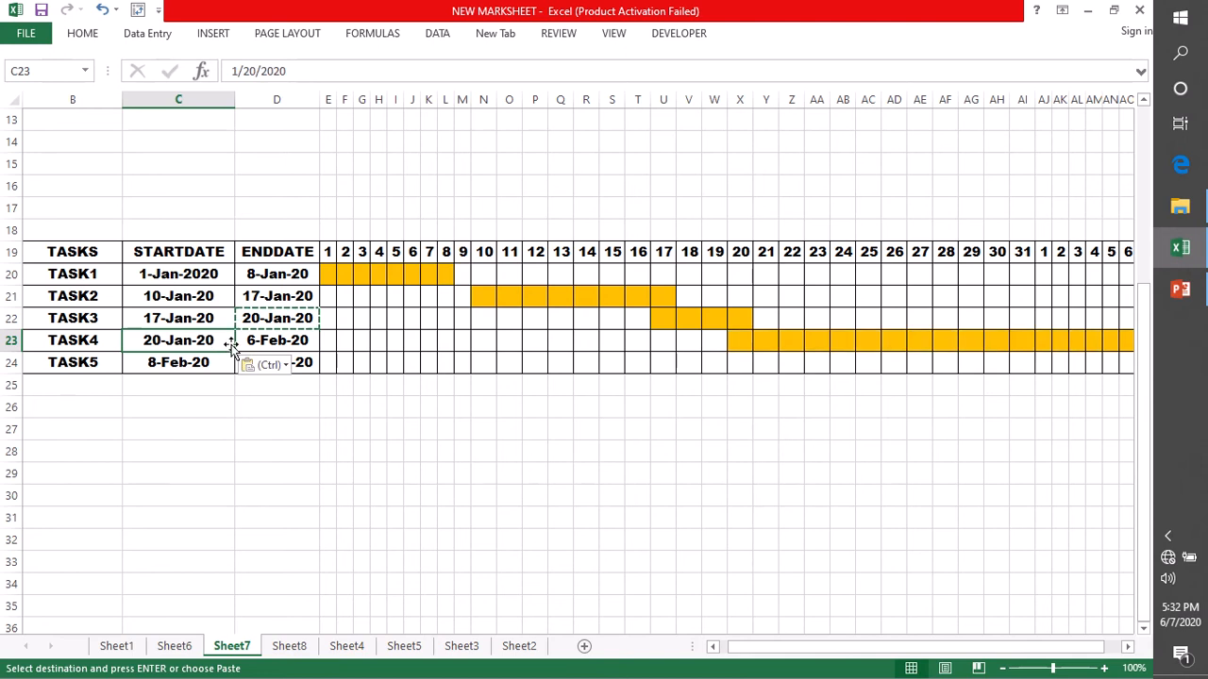
click(268, 346)
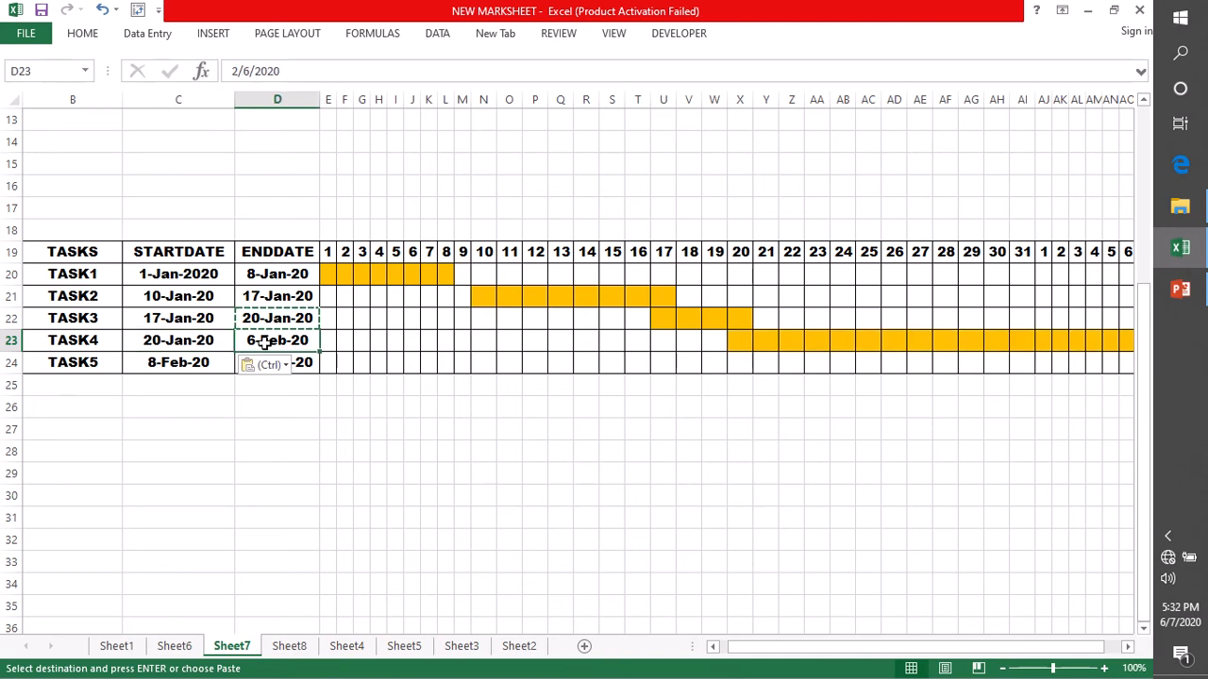
- Set TASK4's end date in D23 to 22-Jan-20
click(196, 343)
click(252, 342)
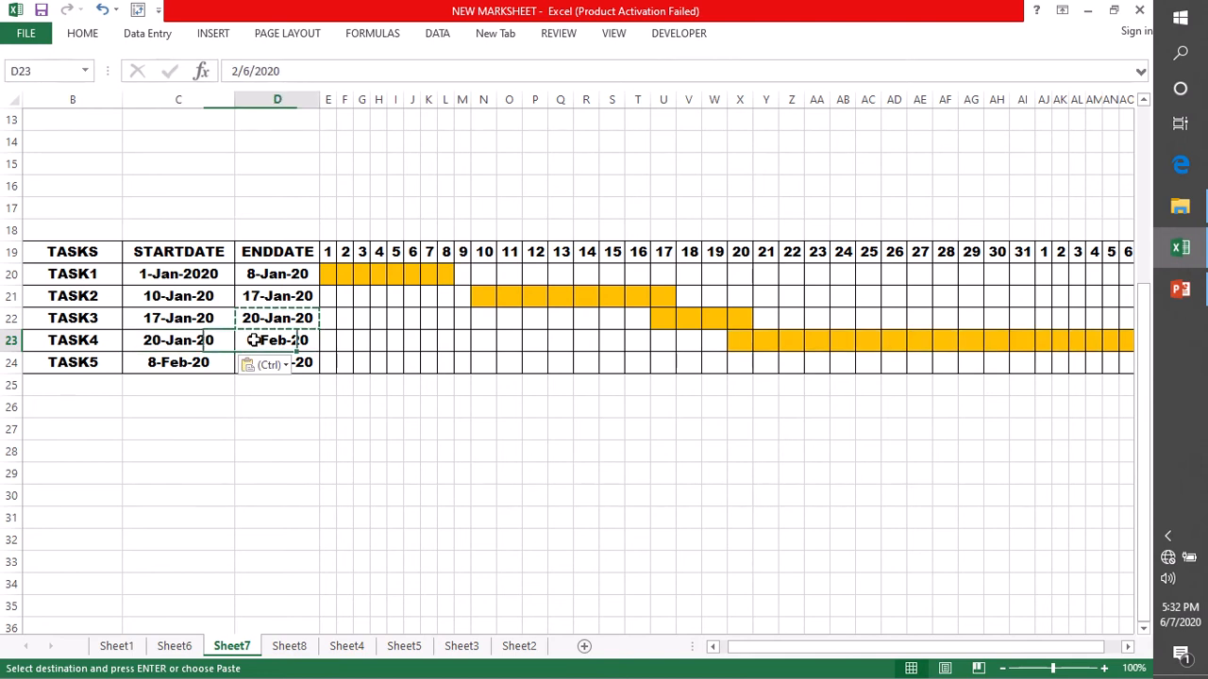
key(ctrl+v)
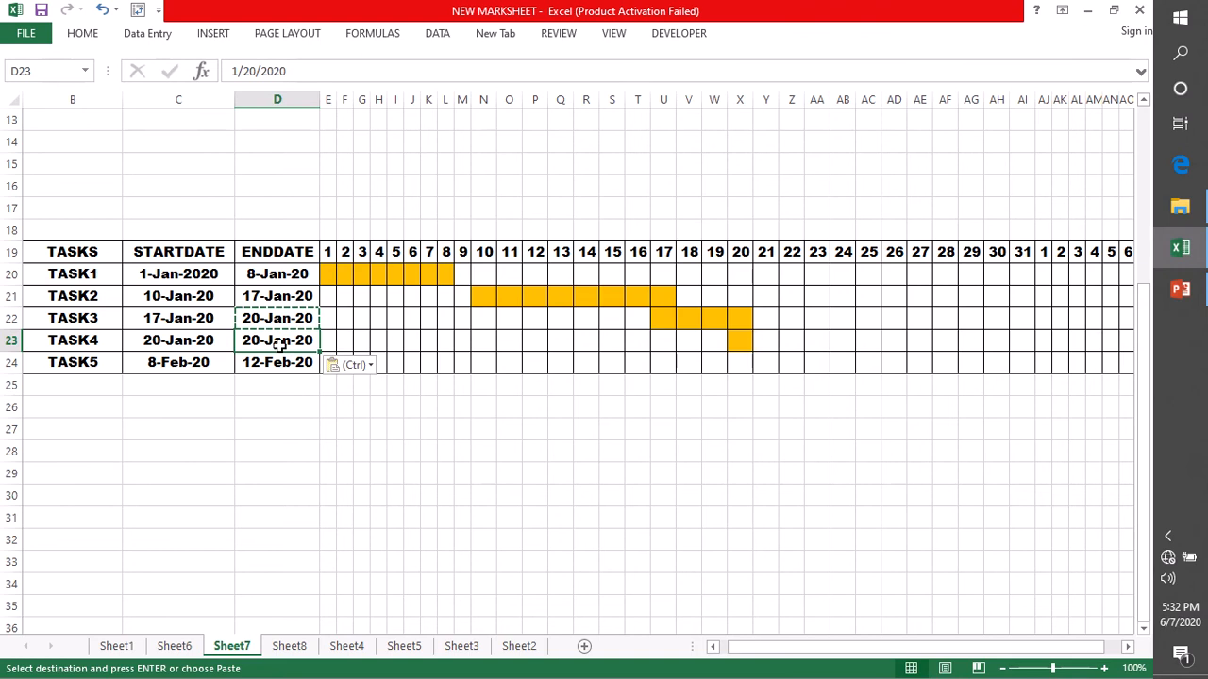
double_click(261, 343)
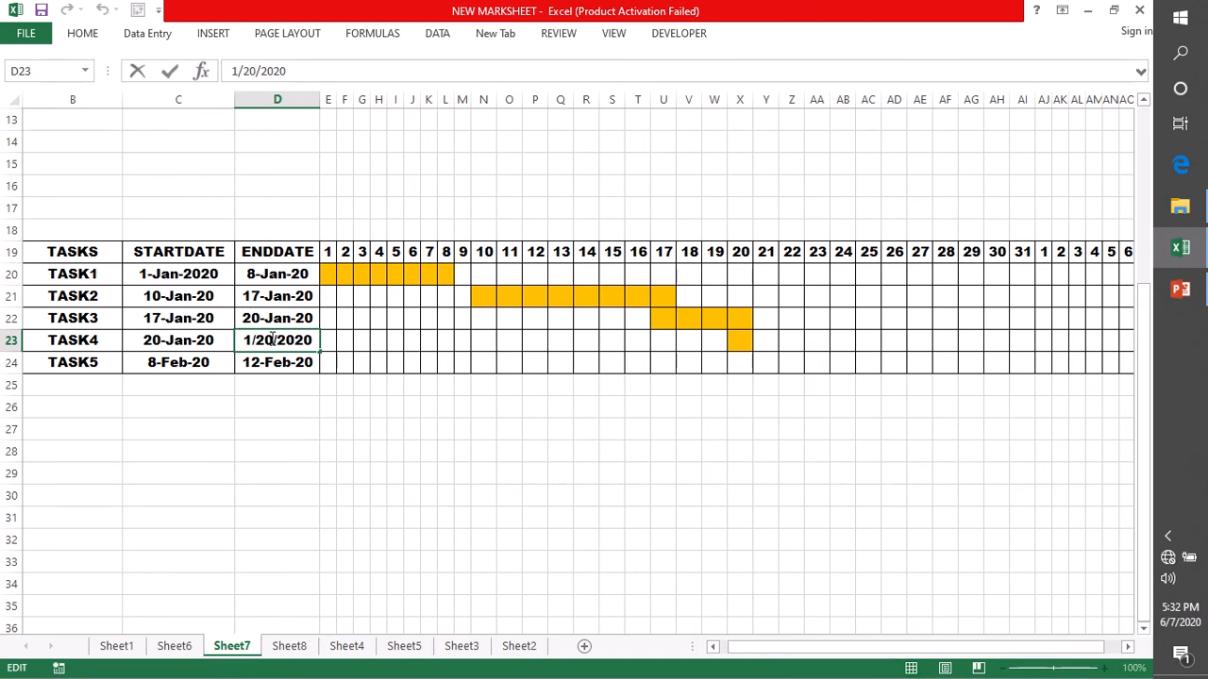
key(BackSpace)
text(2)
click(274, 425)
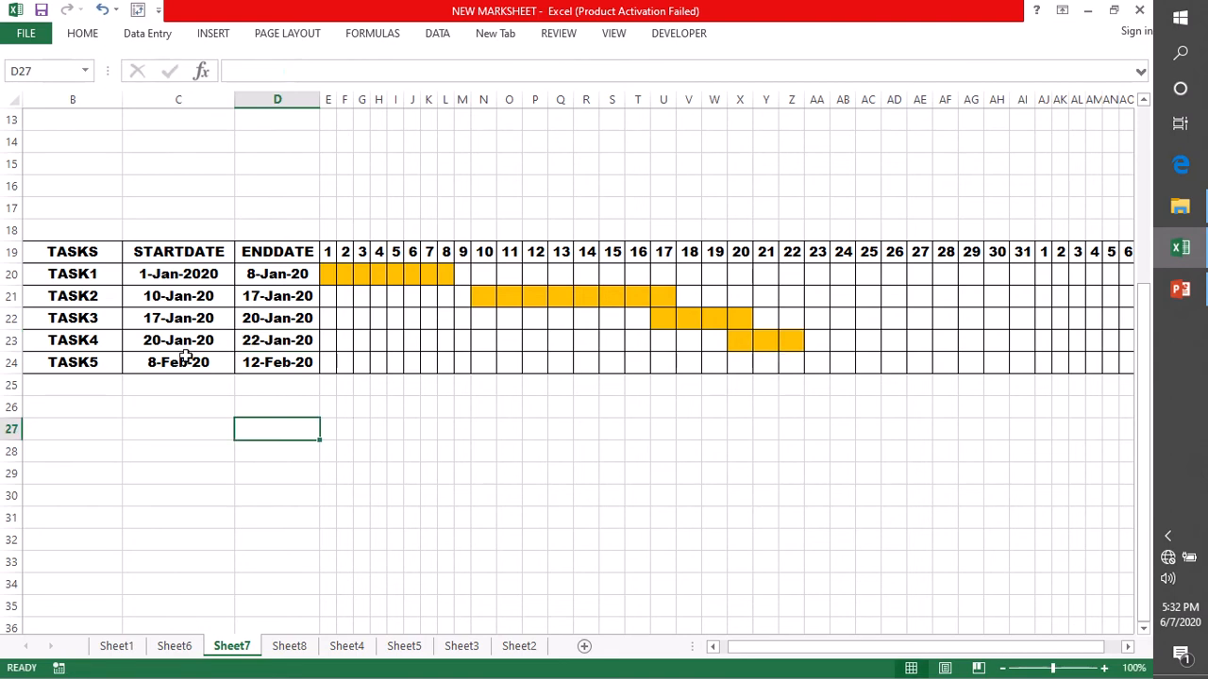
- Copy TASK4's end date, 22-Jan-20, into TASK5's start date in C24
key(Up)
key(Up)
key(Up)
key(Up)
key(ctrl+c)
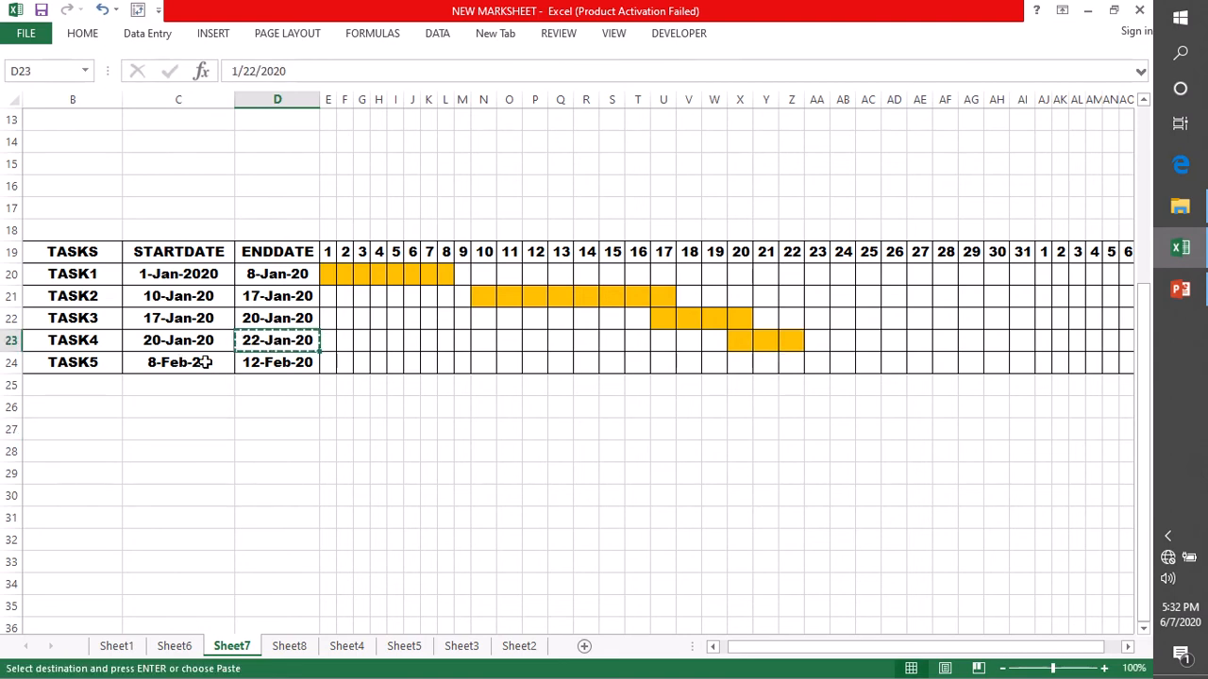
click(202, 363)
key(ctrl+v)
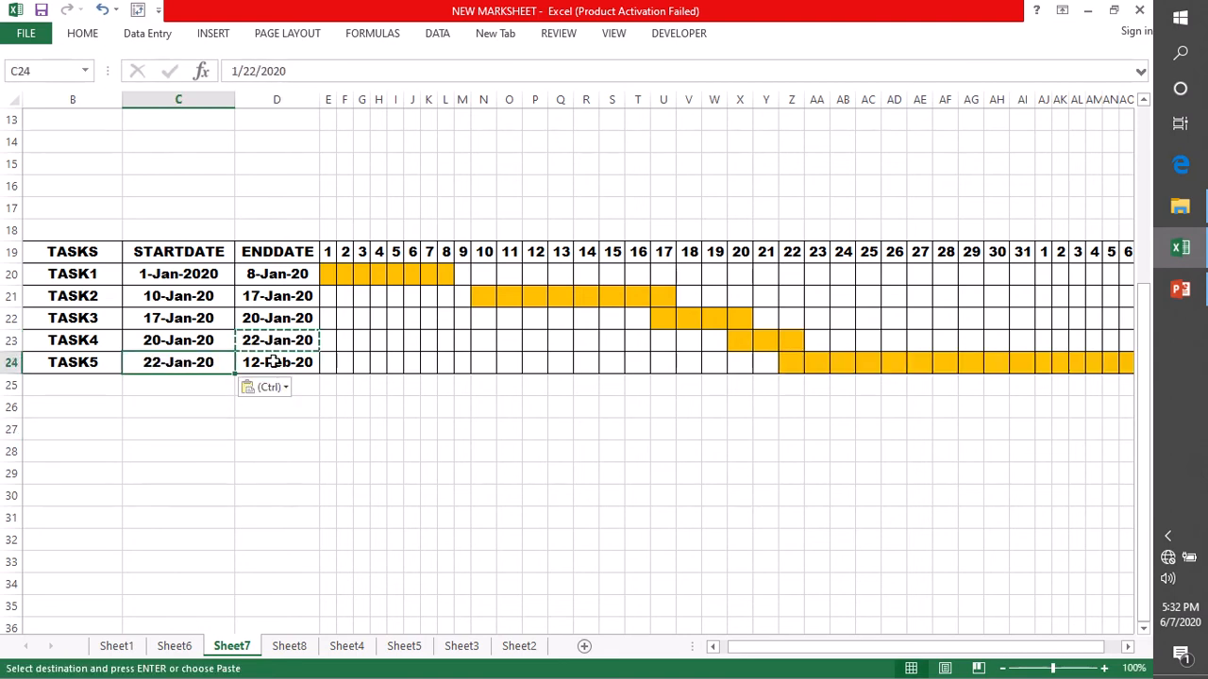
key(Escape)
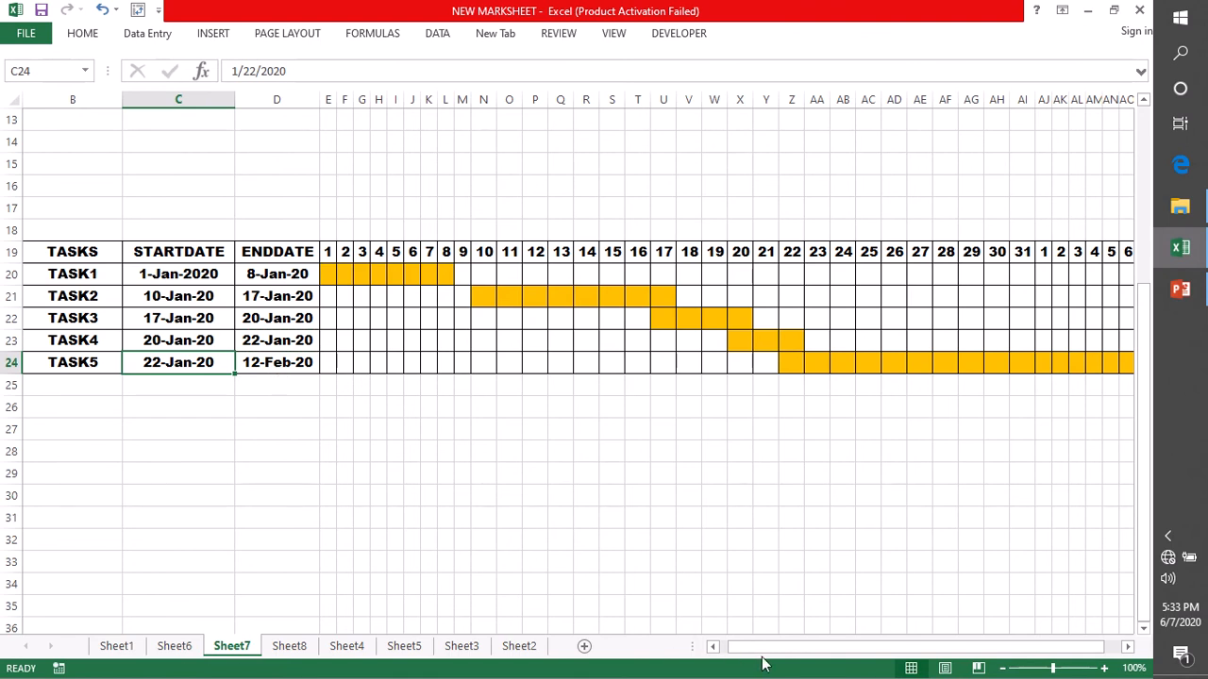
- Enter the heading ACTUAL in B18 above the TASKS header
drag(763, 648, 726, 658)
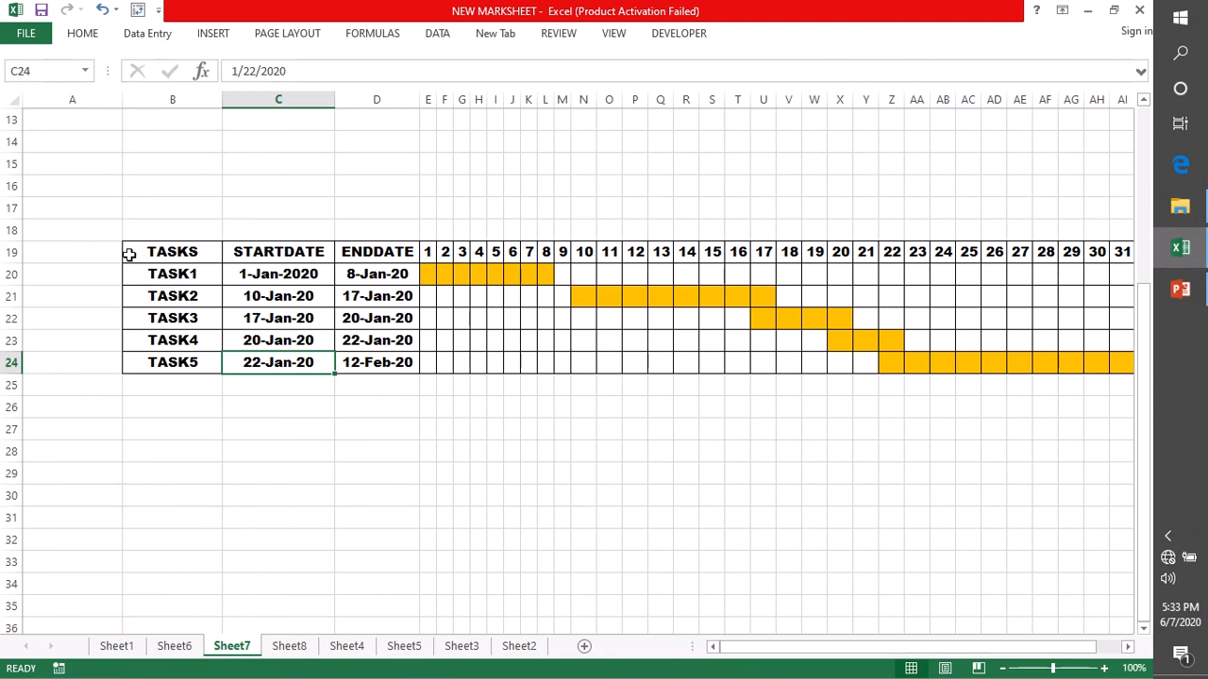
click(166, 228)
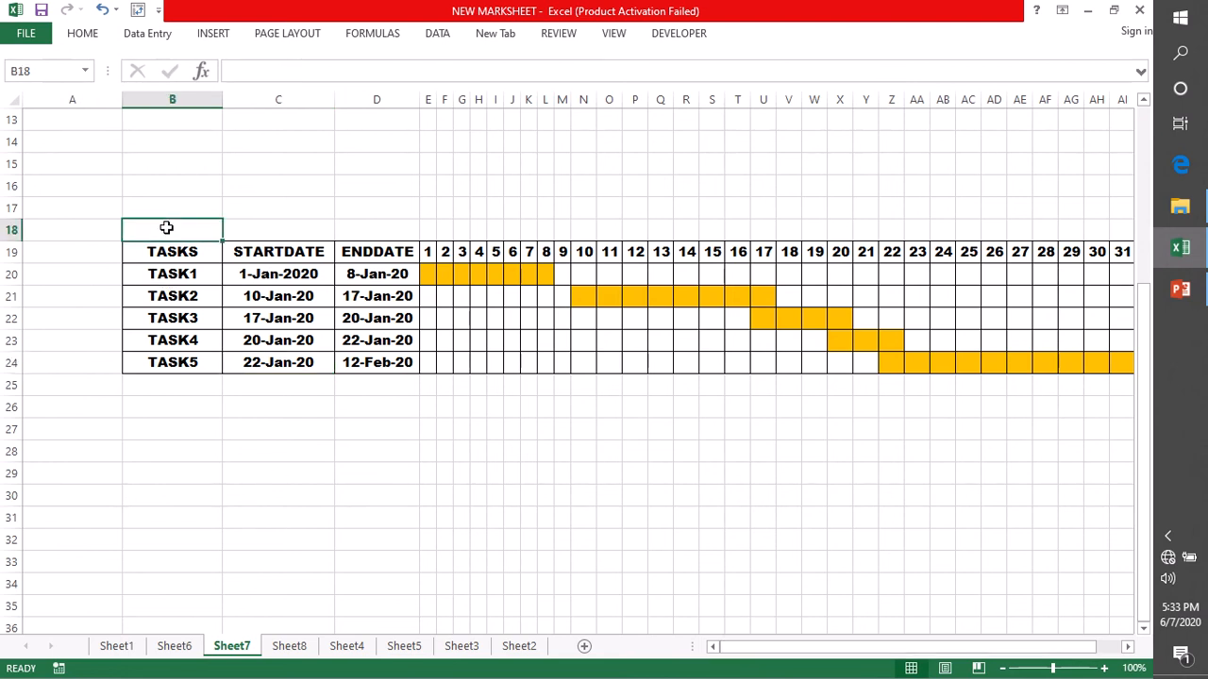
text(ACT)
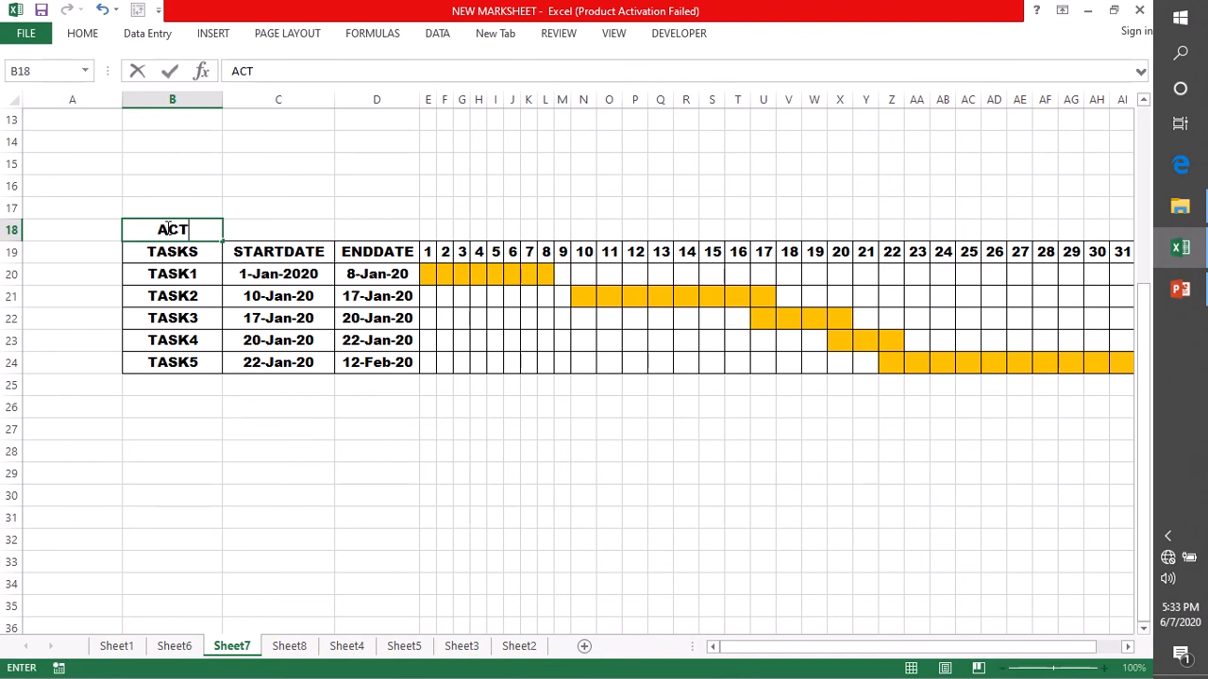
text(UAL)
click(267, 404)
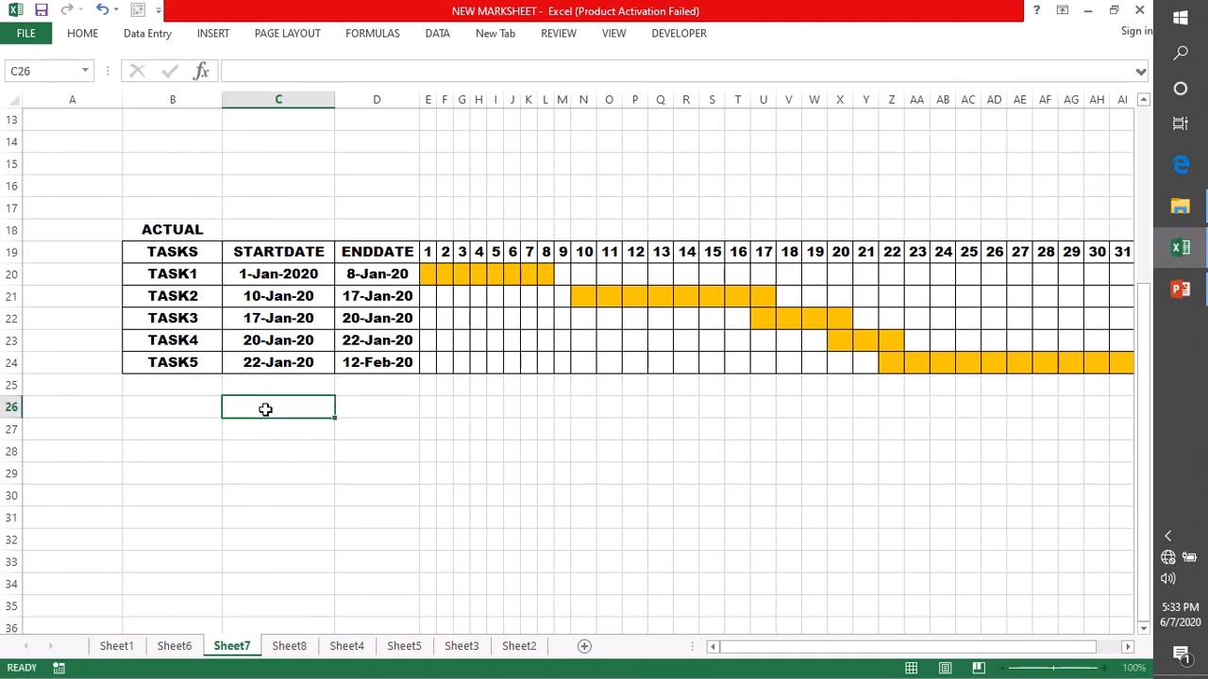
- Replace the heading text in B18 with PLANNED
double_click(165, 229)
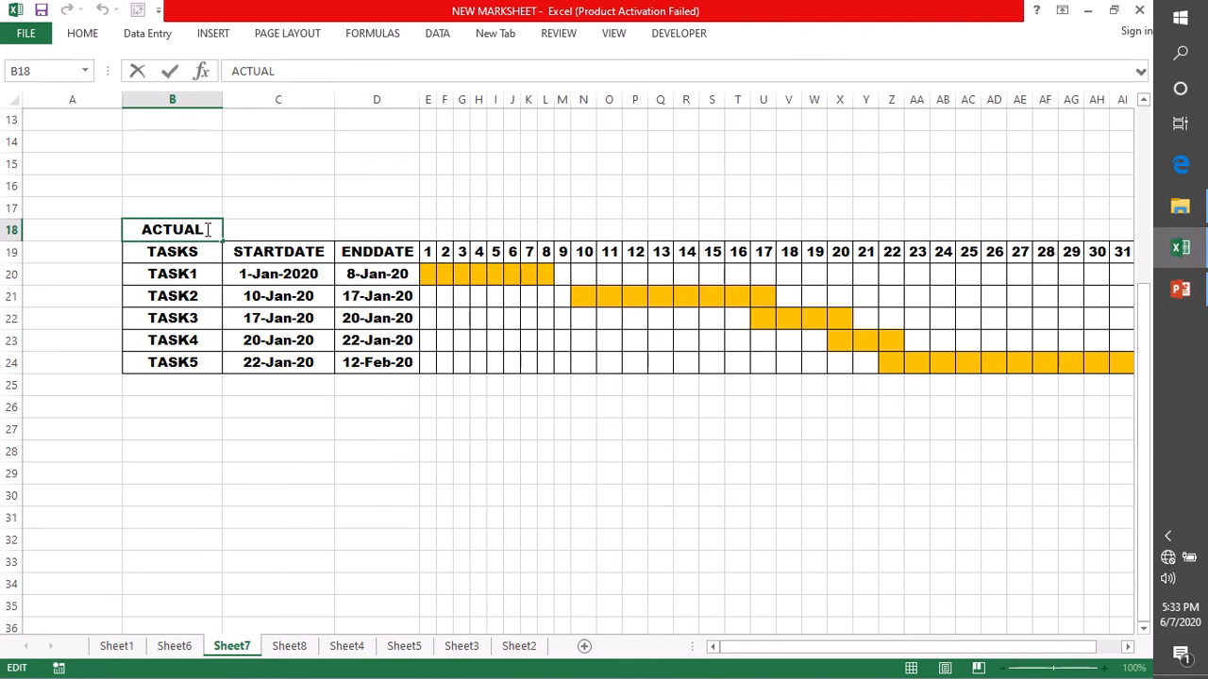
drag(208, 229, 131, 230)
key(BackSpace)
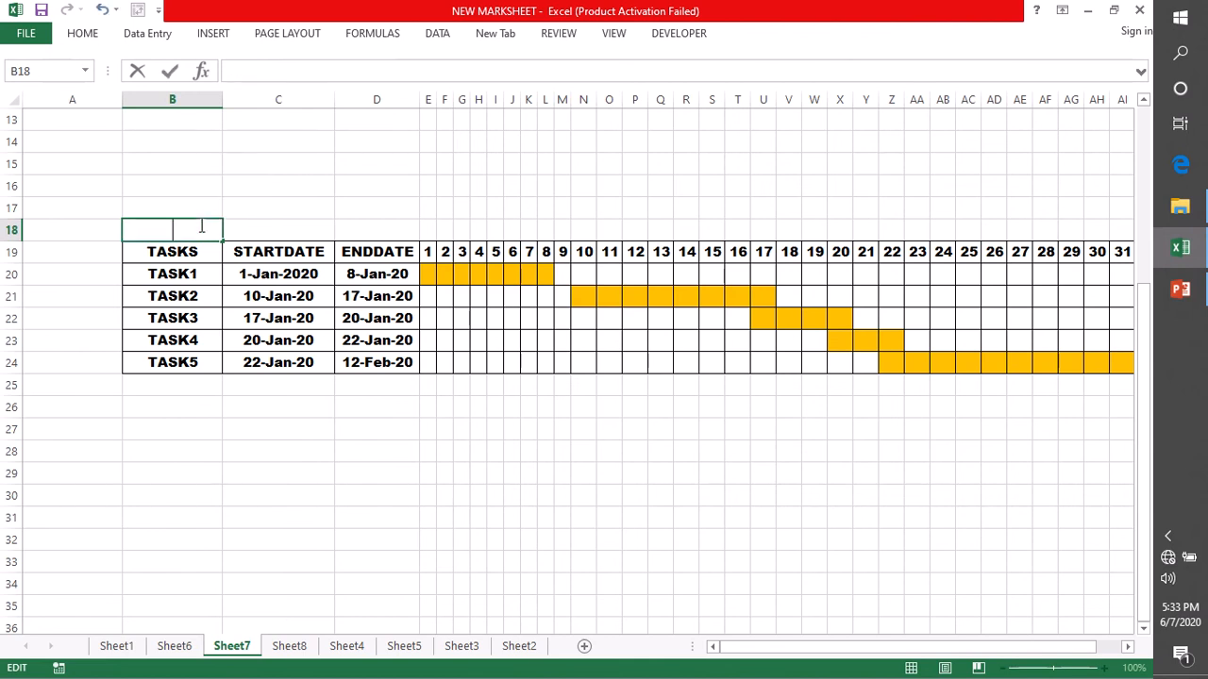
text(PLANNED)
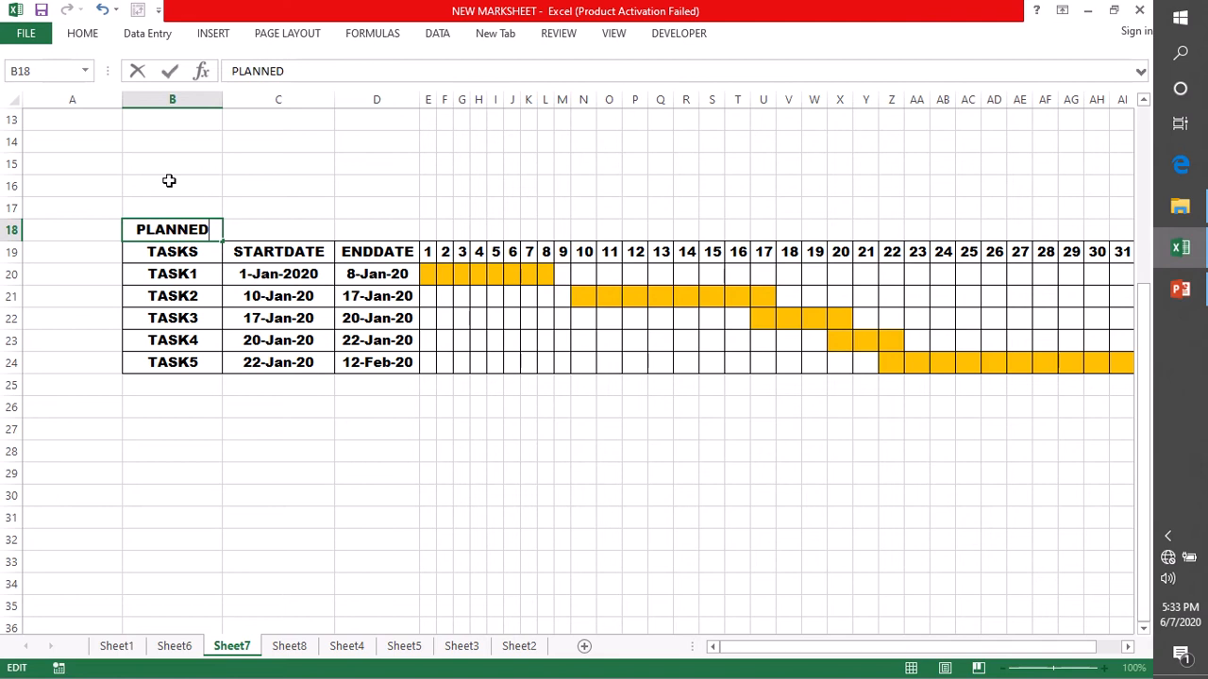
click(272, 470)
click(142, 228)
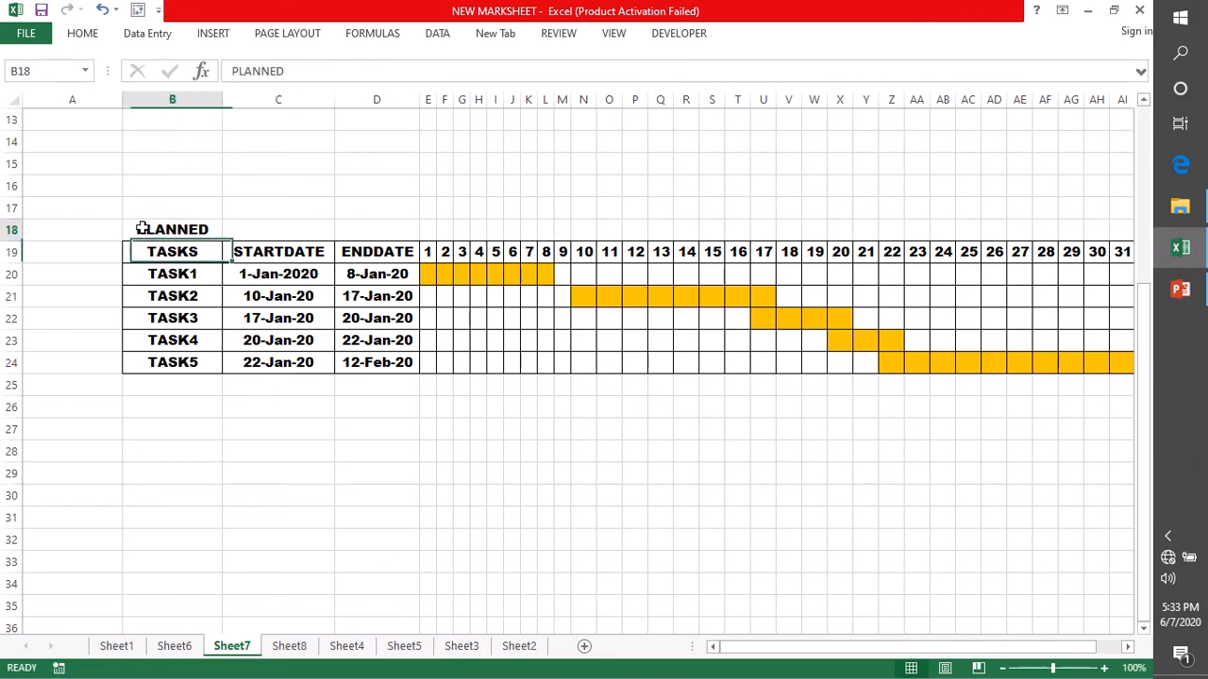
drag(141, 228, 375, 235)
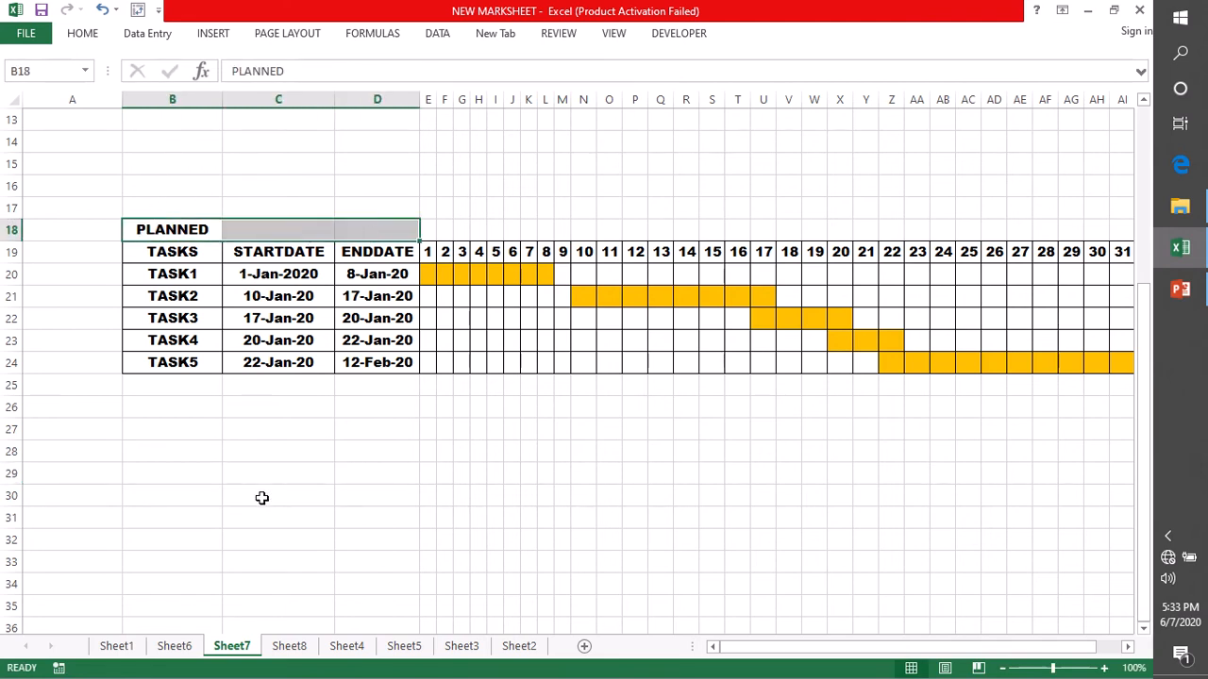
key(Tab)
click(270, 501)
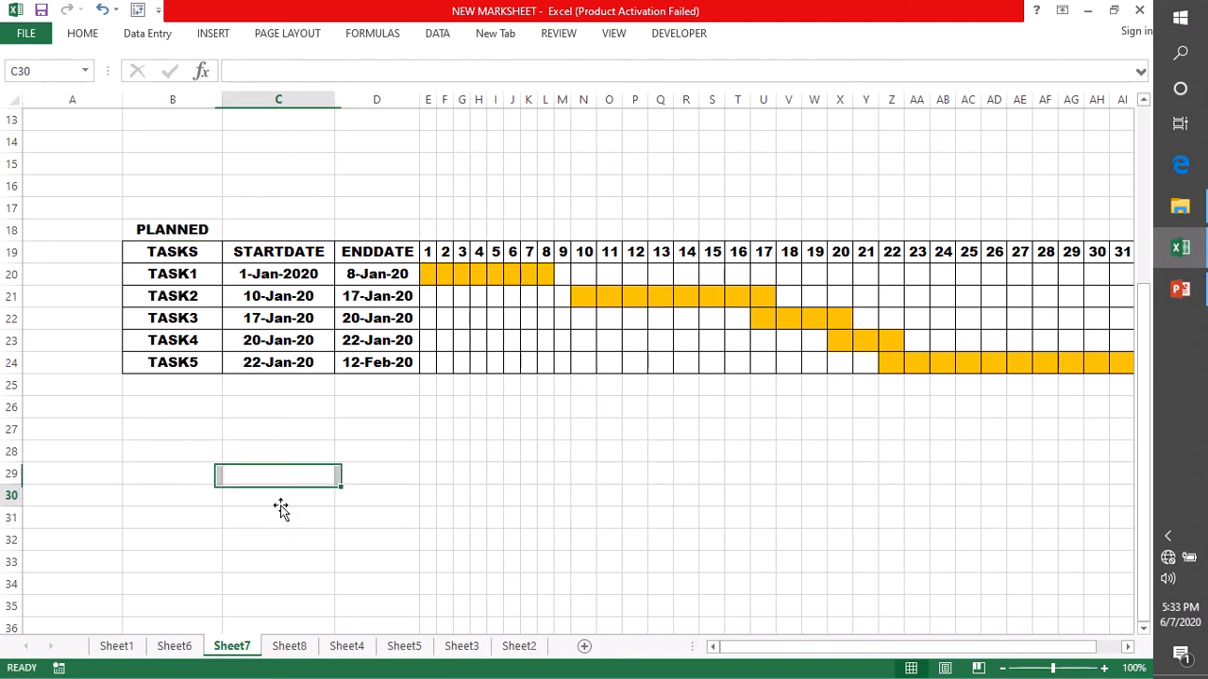
- Copy the word PLANNED from B18 and append it to the TASK1 label in A4 of the upper table
scroll(214, 306, up, 4)
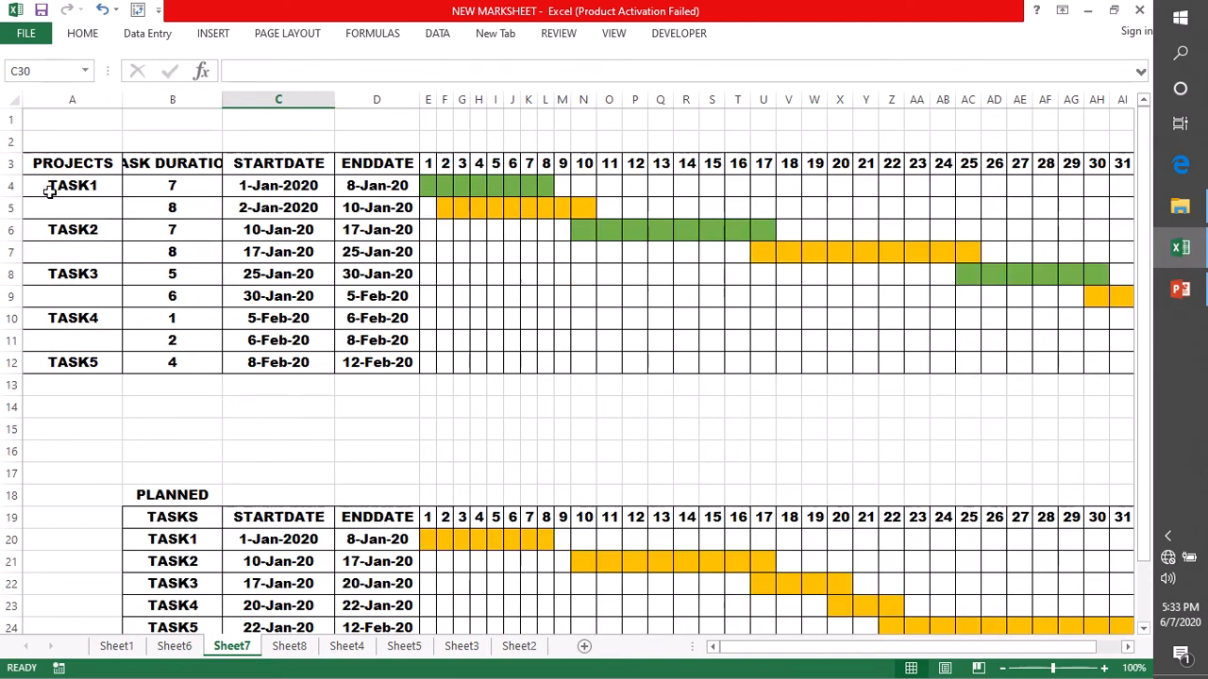
click(165, 545)
drag(165, 546, 189, 609)
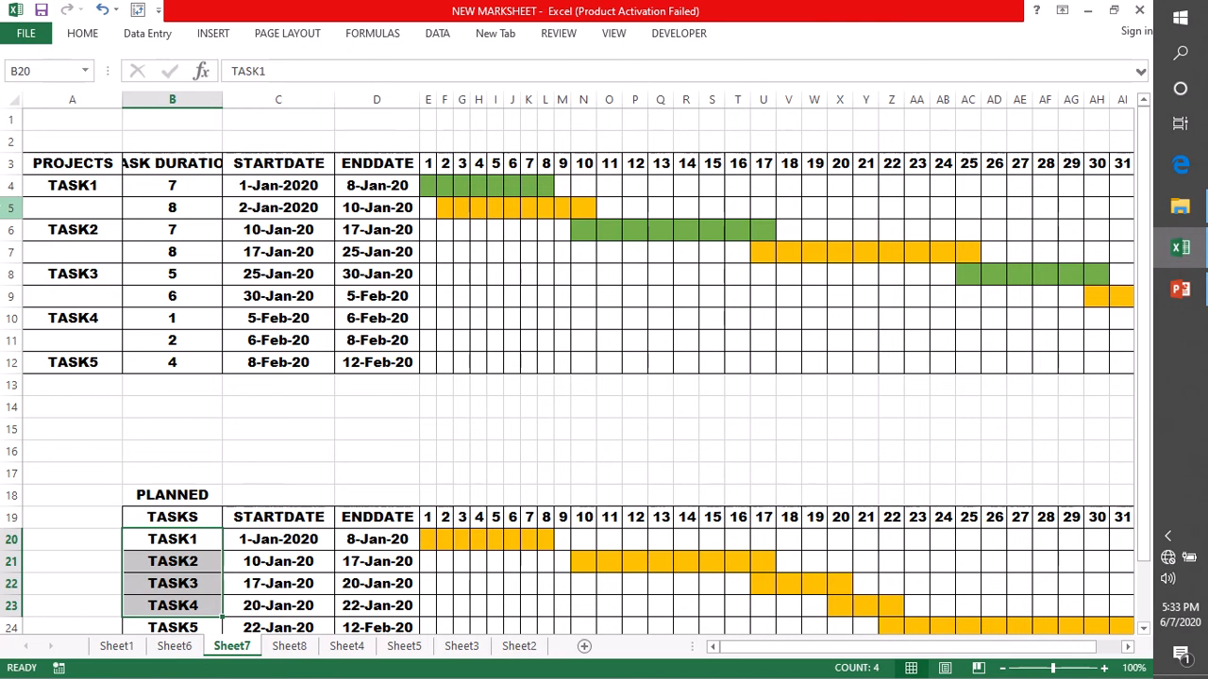
click(10, 208)
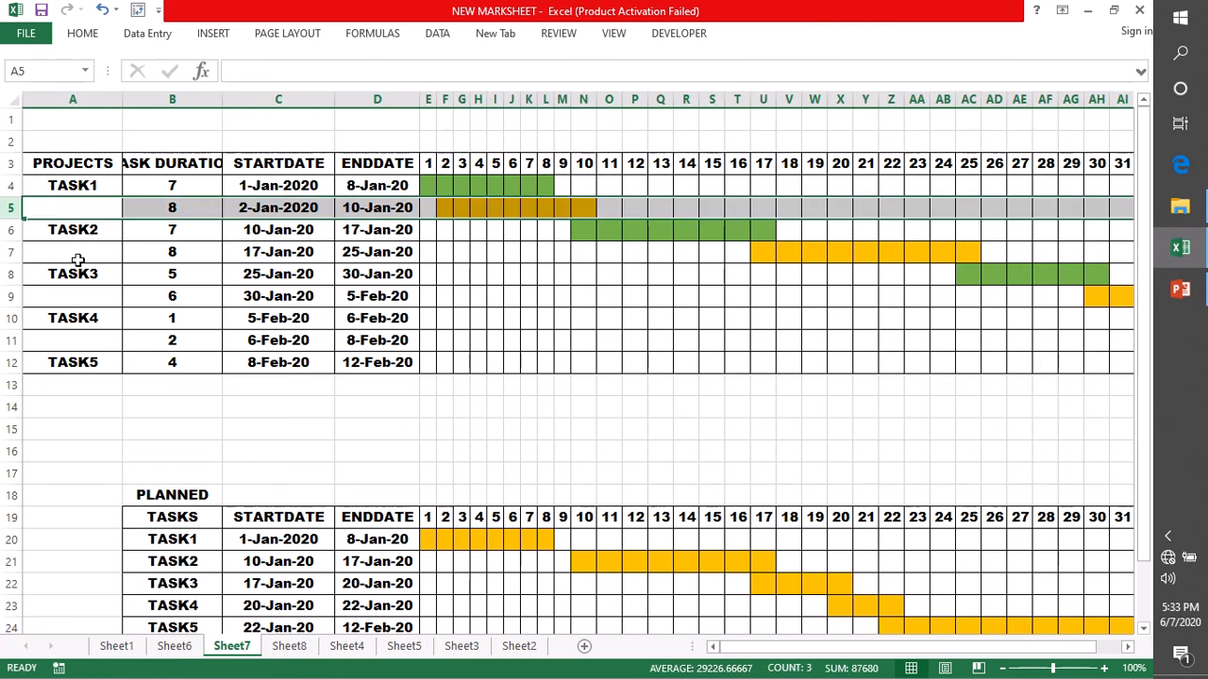
double_click(102, 185)
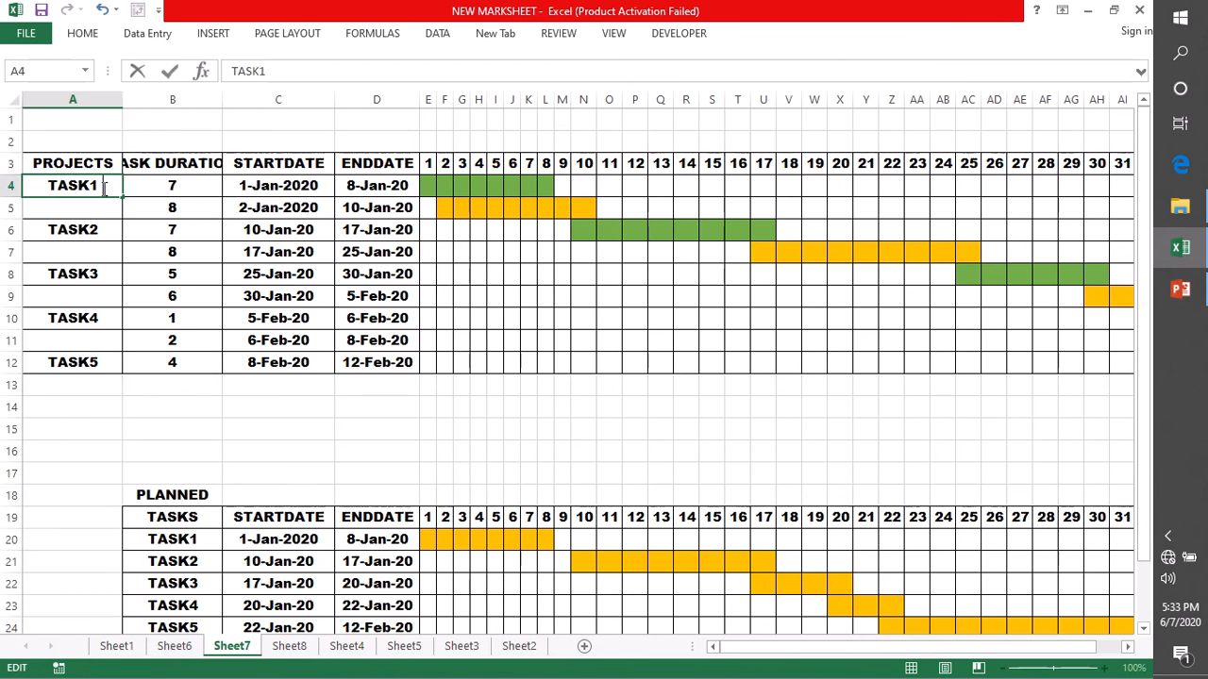
click(199, 494)
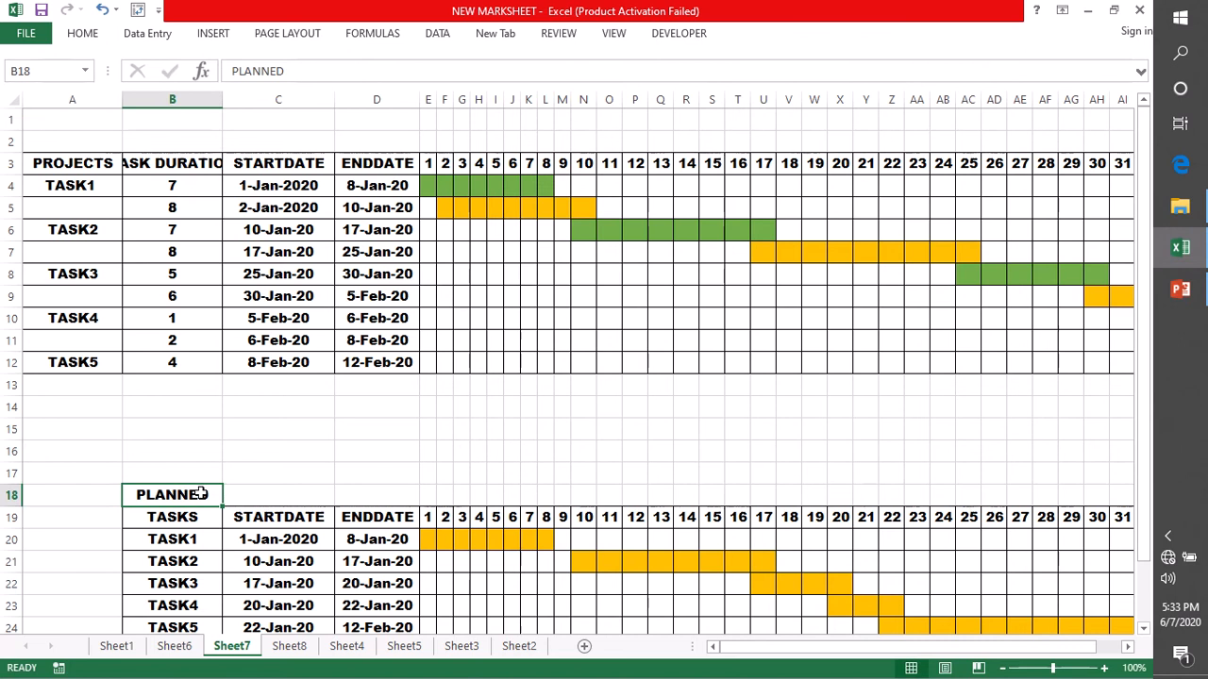
double_click(203, 494)
drag(204, 494, 131, 497)
key(ctrl+c)
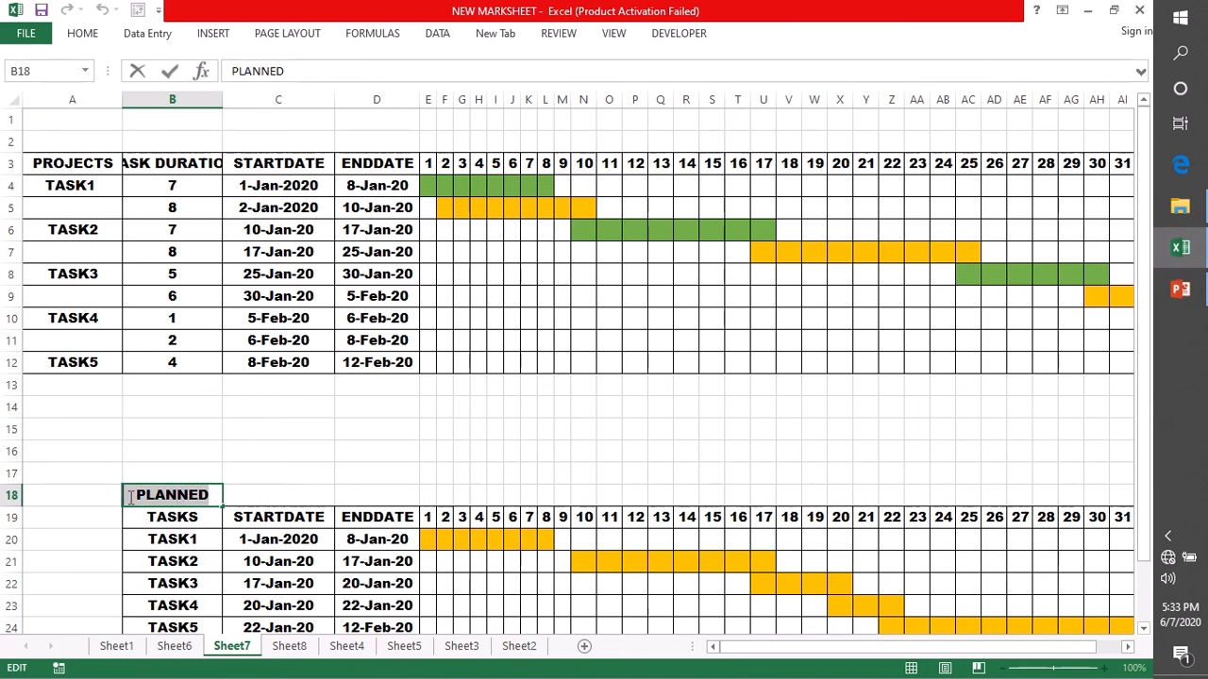
key(Return)
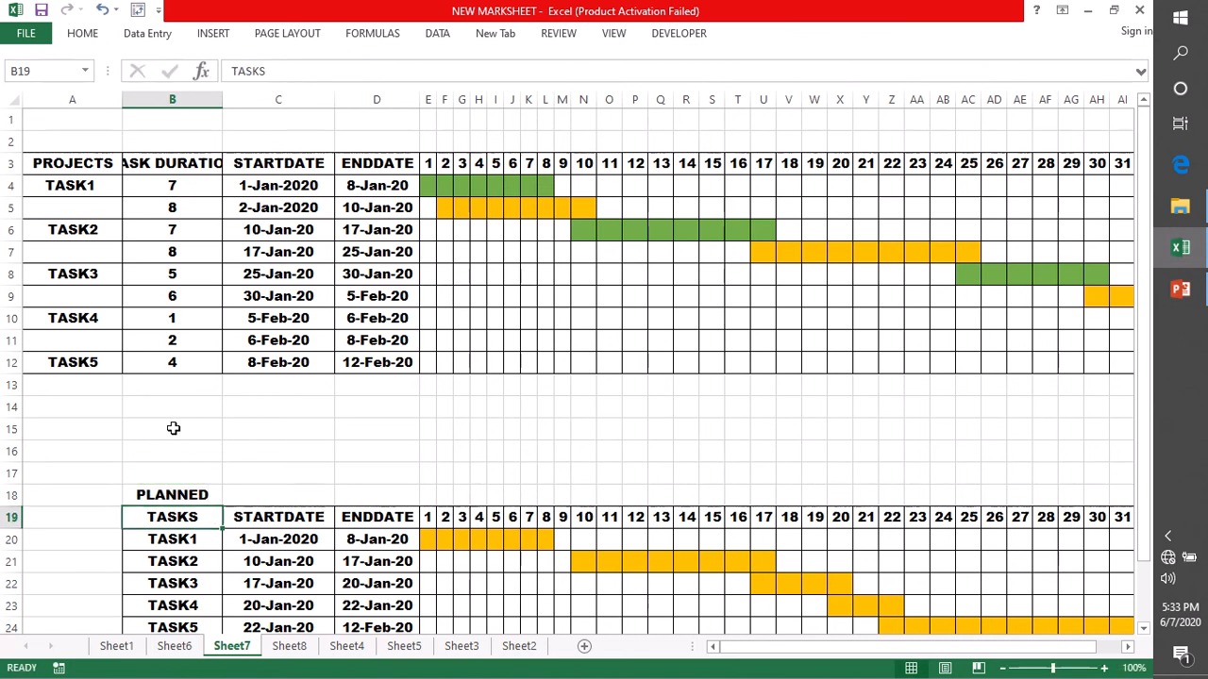
double_click(99, 186)
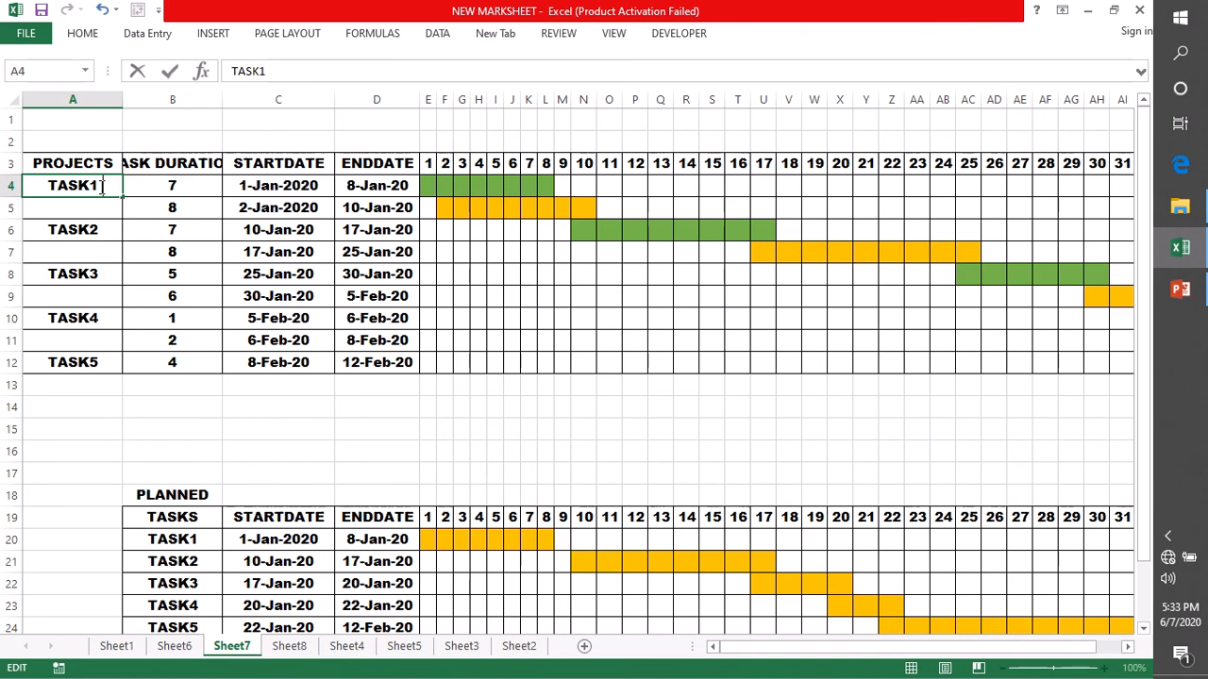
key(ctrl+v)
- Append PLANNED to the TASK2 and TASK3 labels in A6 and A8
click(102, 232)
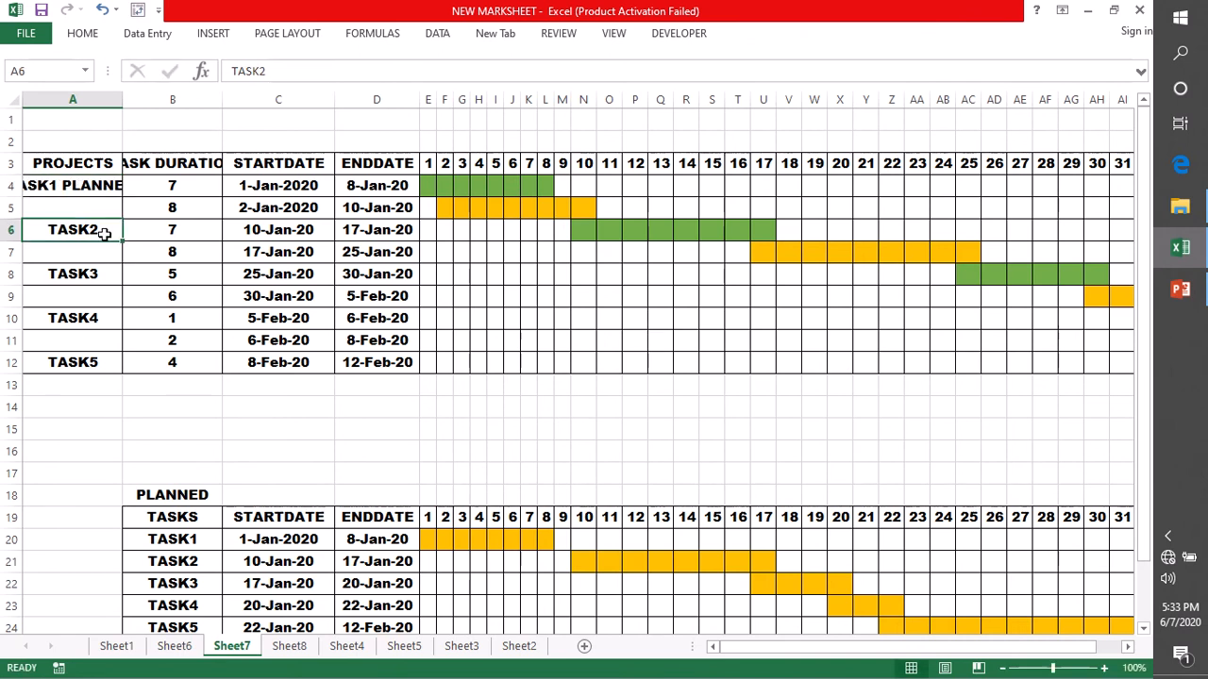
double_click(108, 232)
key(ctrl+v)
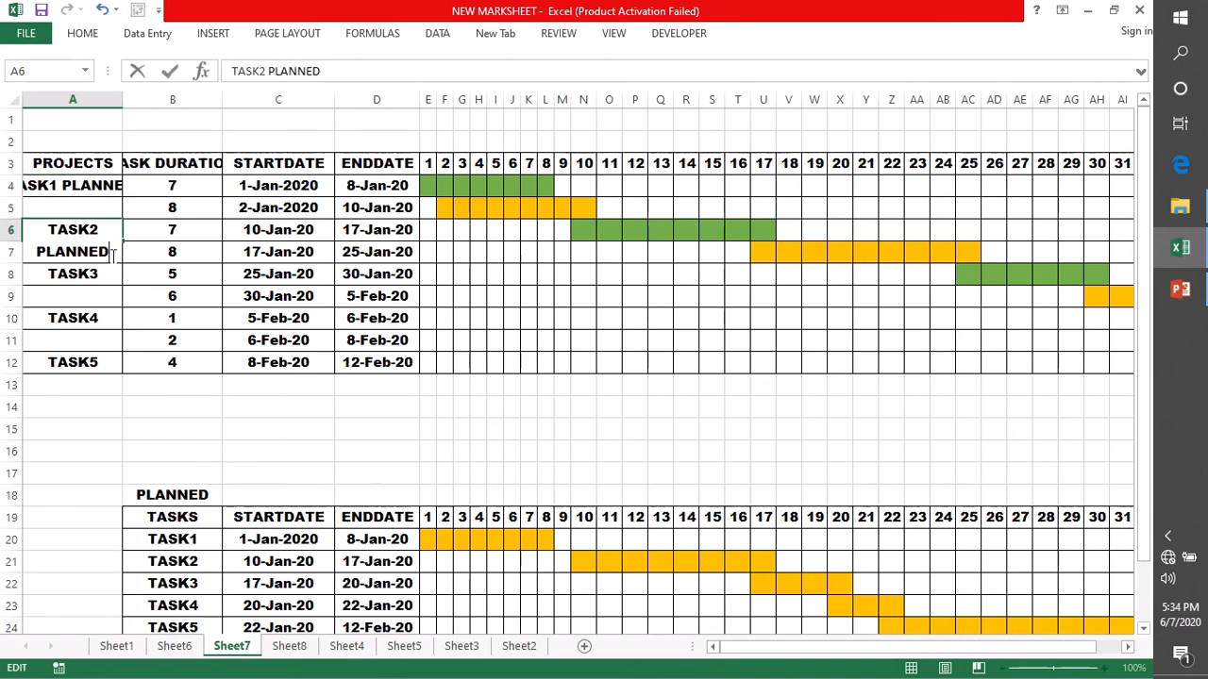
click(109, 273)
double_click(110, 273)
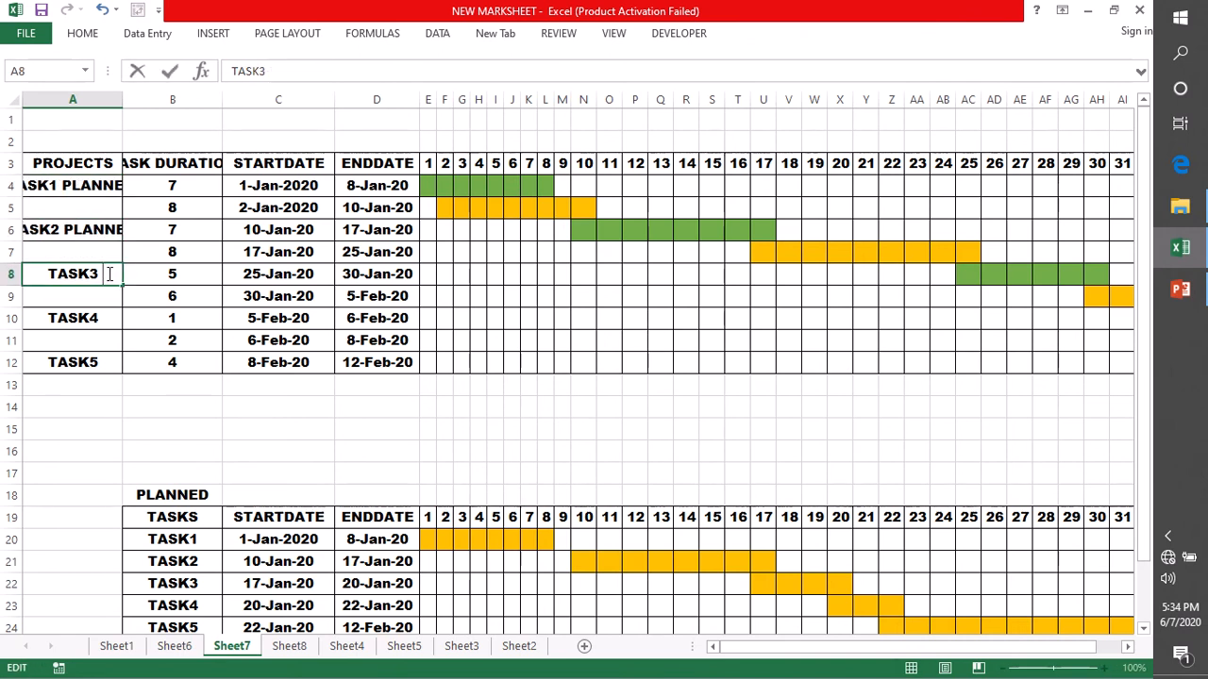
key(ctrl+v)
- Append PLANNED to the TASK4 and TASK5 labels in A10 and A12
click(109, 318)
double_click(110, 318)
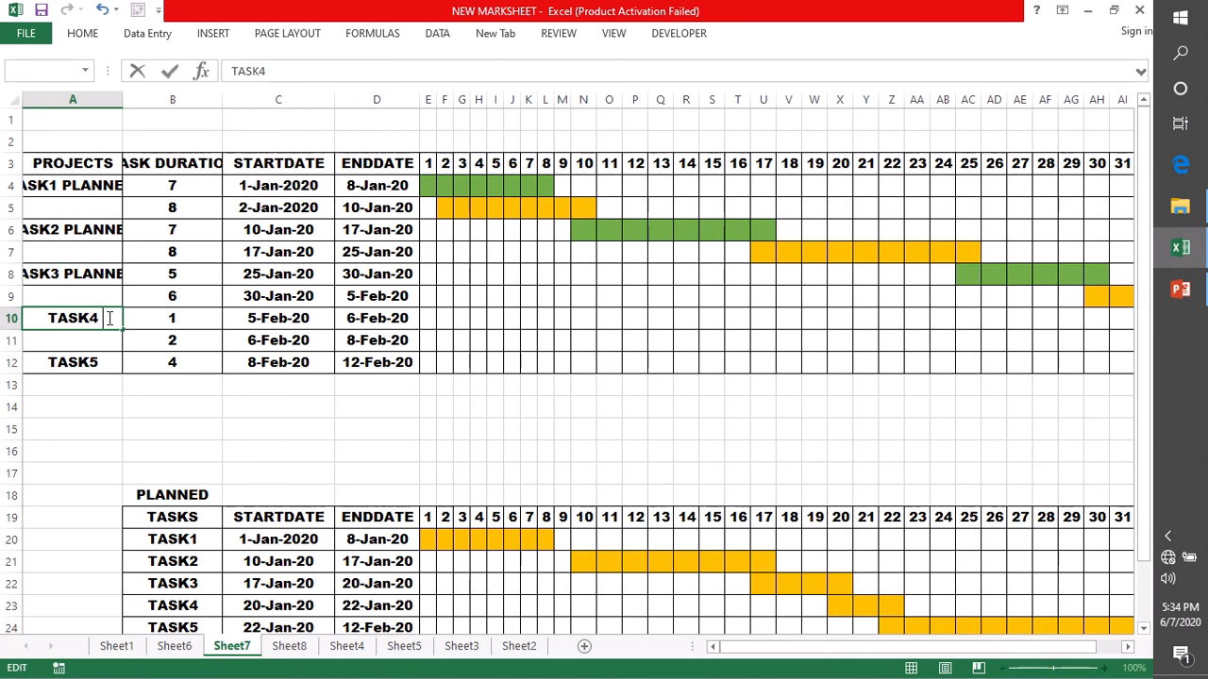
key(ctrl+v)
double_click(109, 364)
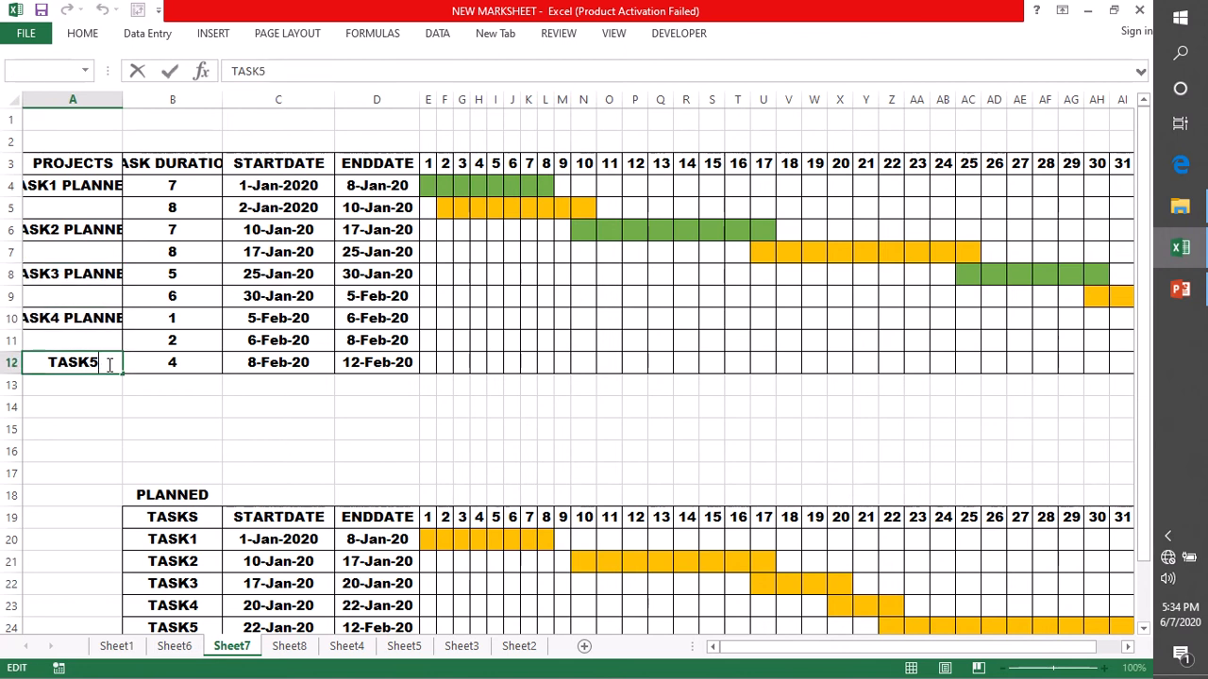
text(PLANNED)
click(102, 429)
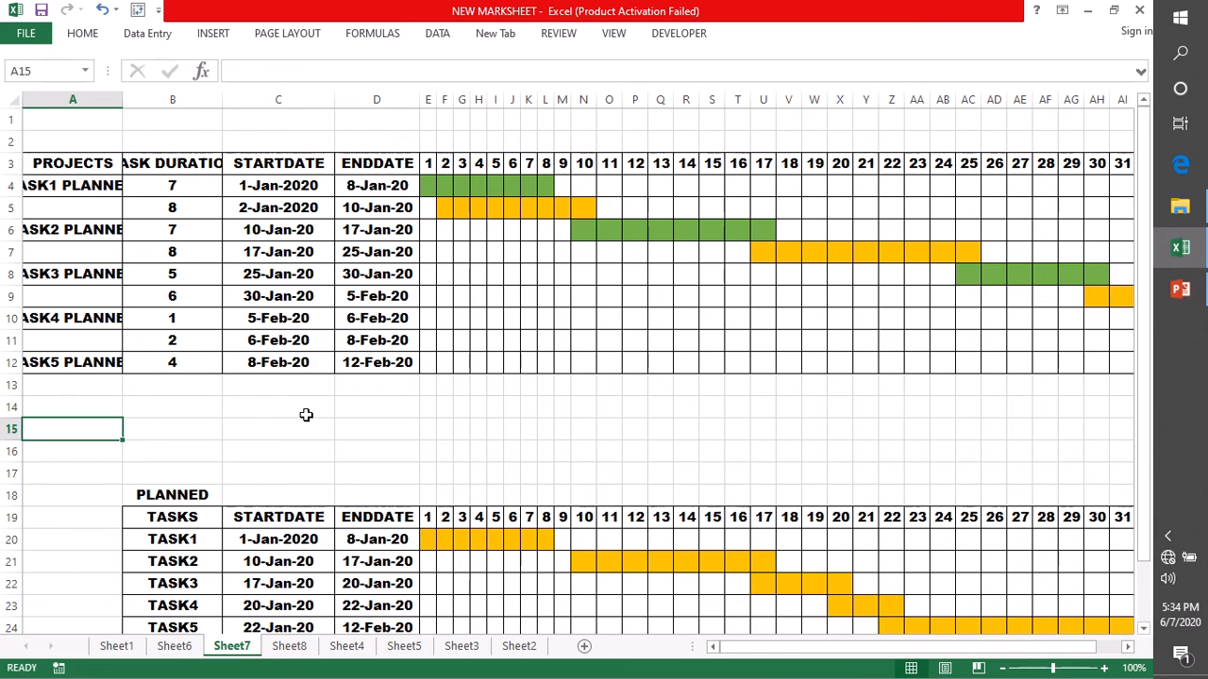
- Widen columns A and B so the PLANNED task labels and the TASK DURATION header fit
drag(121, 99, 177, 106)
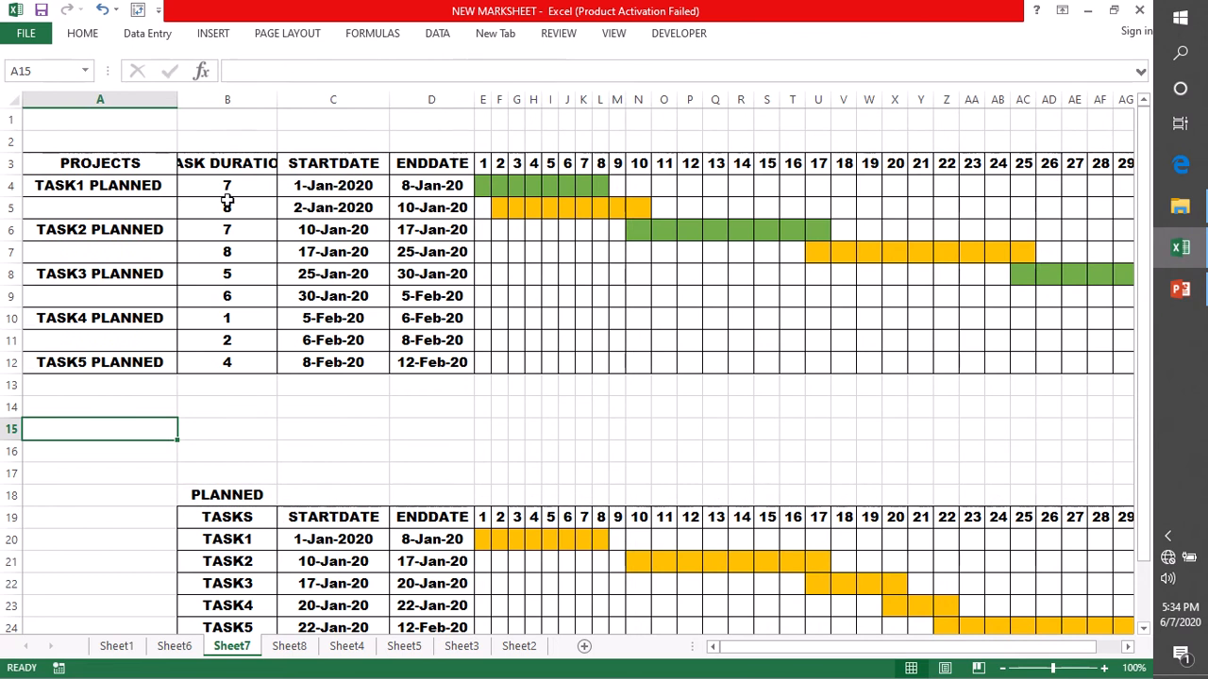
drag(280, 96, 319, 95)
- Inspect the start date, end date formula and duration of TASK1 PLANNED in row 4
click(363, 188)
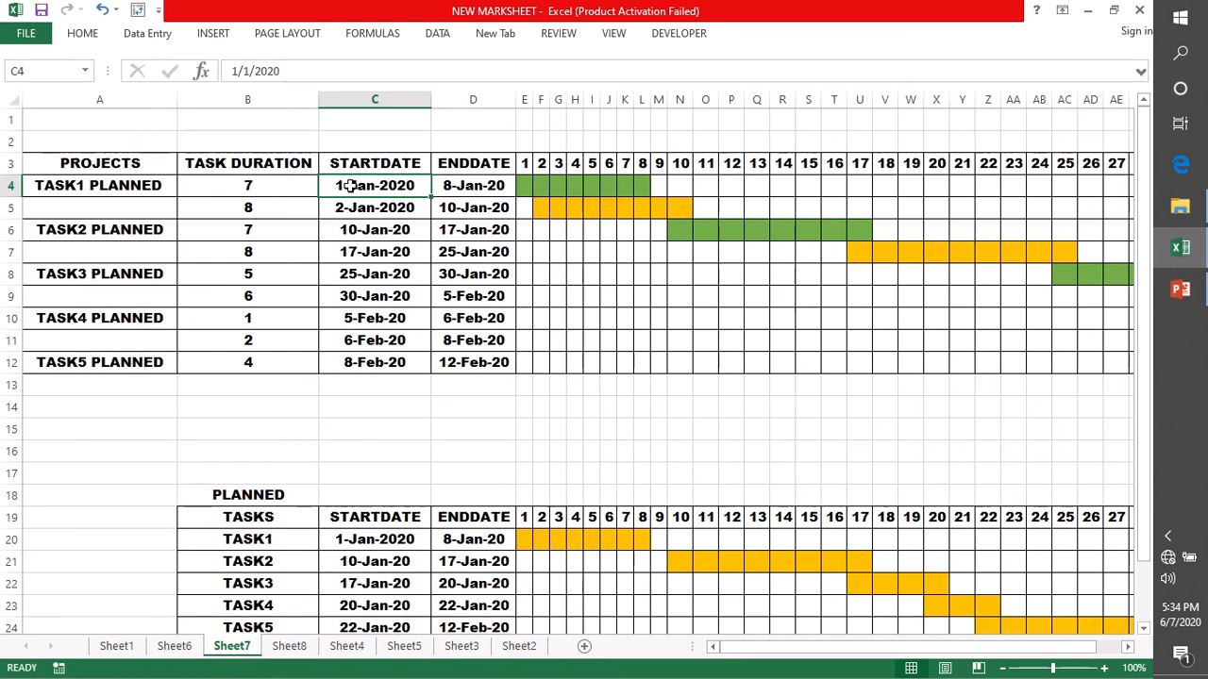
click(462, 186)
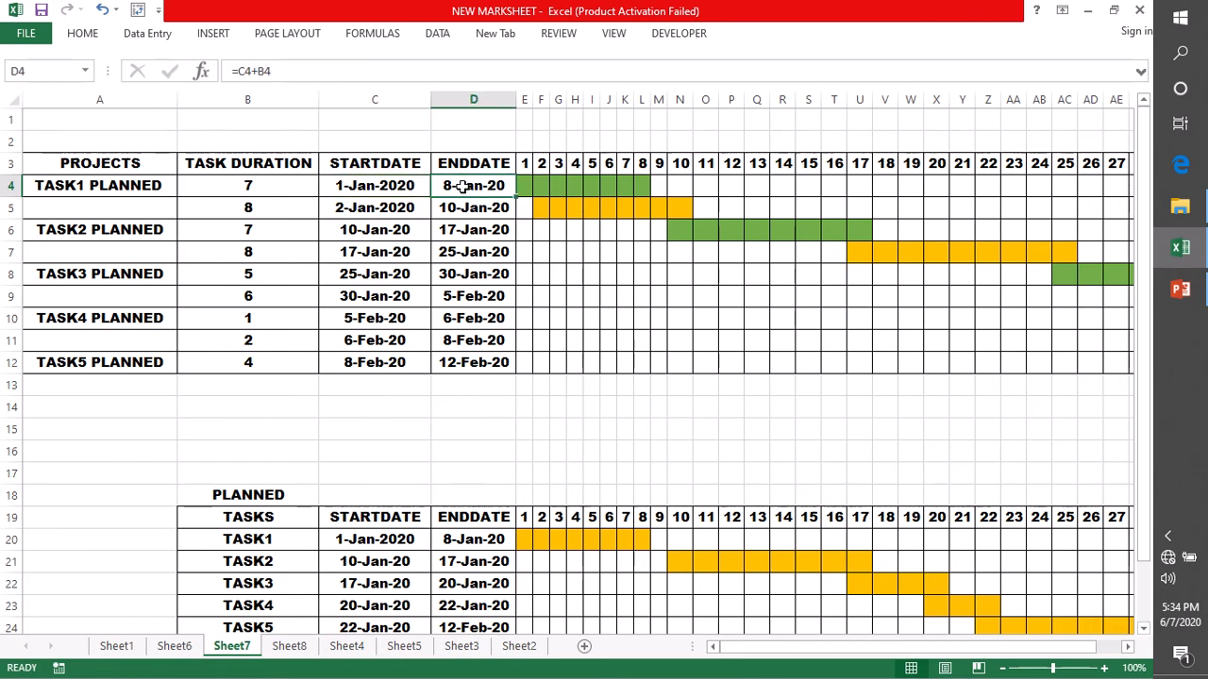
click(251, 186)
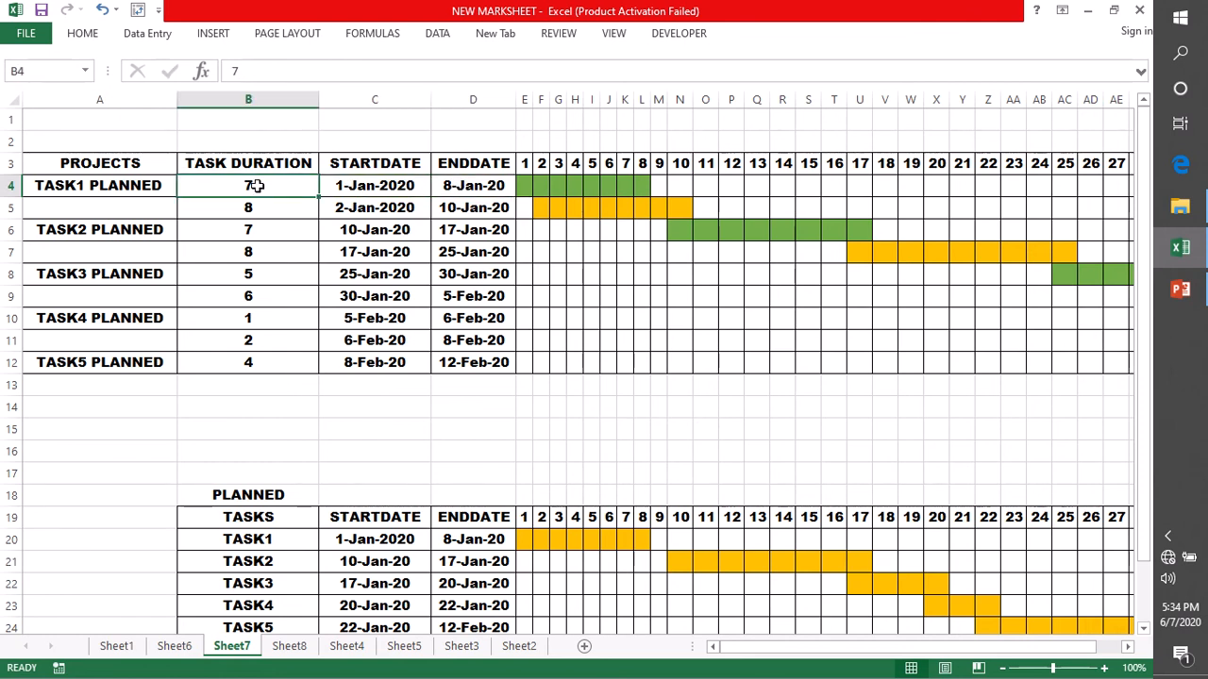
- Review the end date formula in D4 and compare the start dates and durations of rows 4 and 5
click(380, 186)
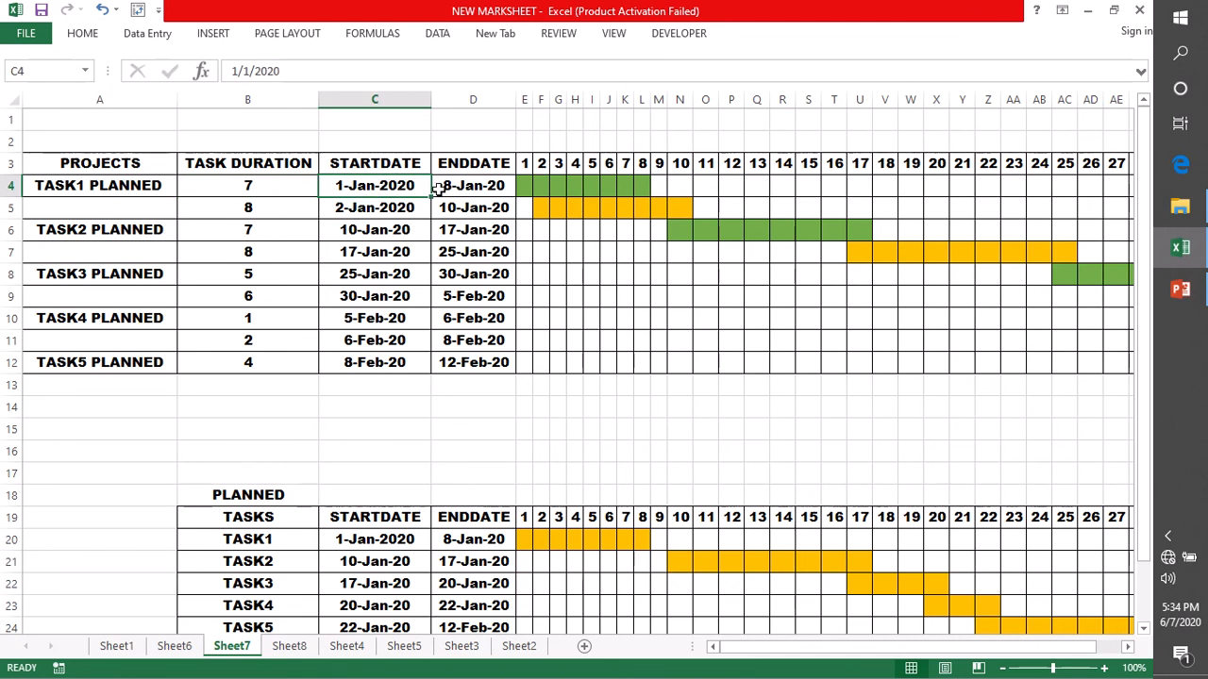
click(444, 188)
double_click(444, 188)
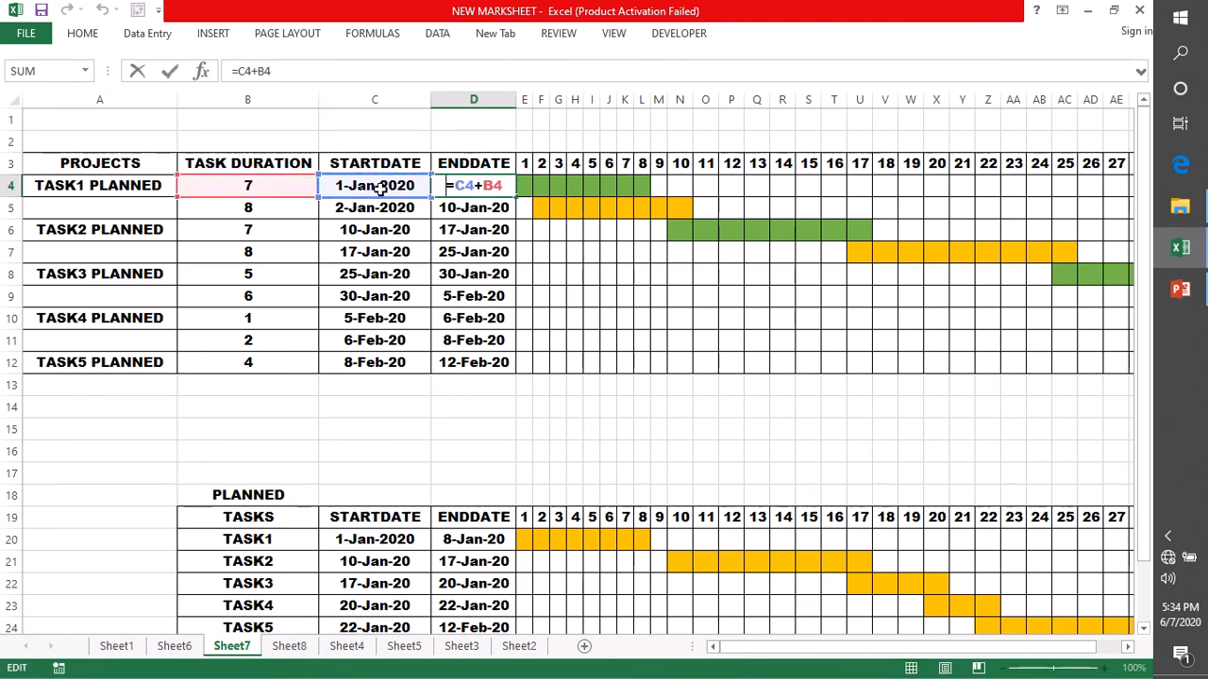
key(Return)
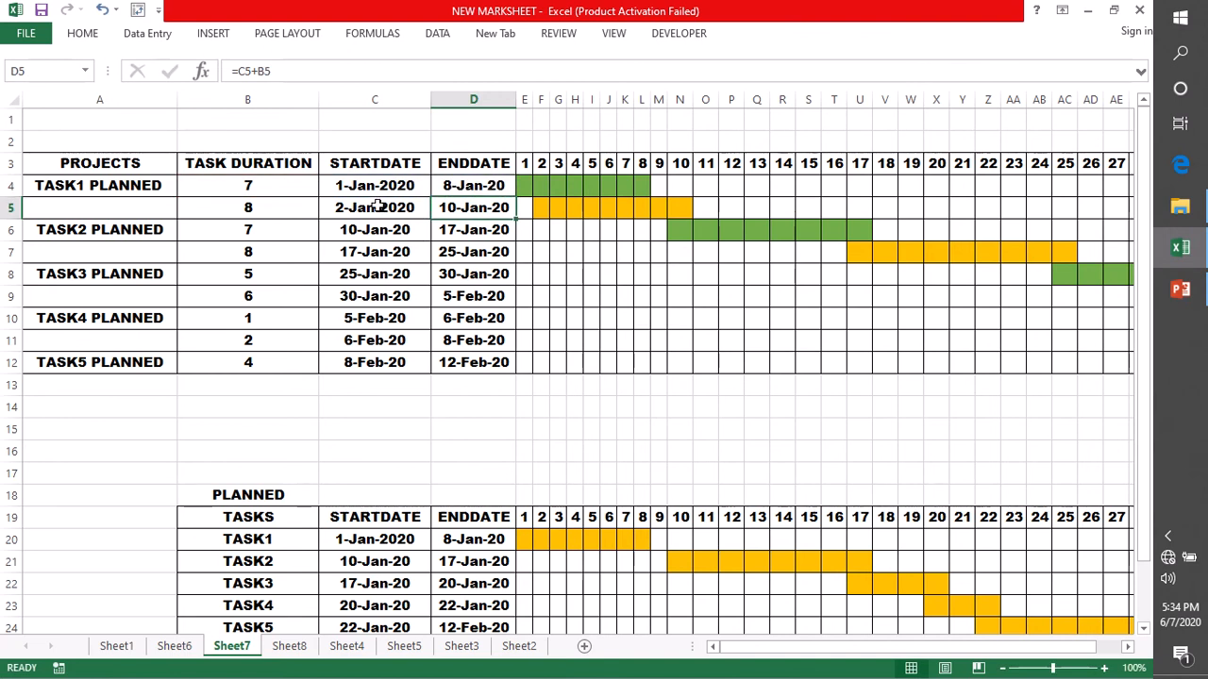
double_click(366, 209)
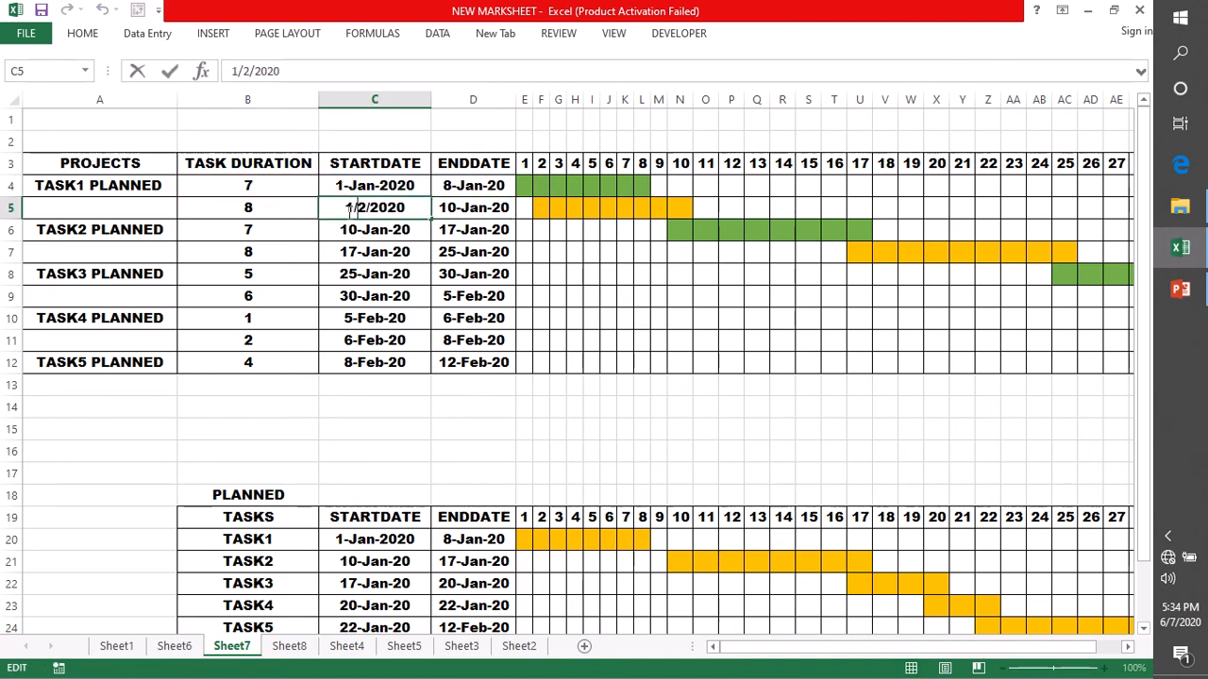
key(Return)
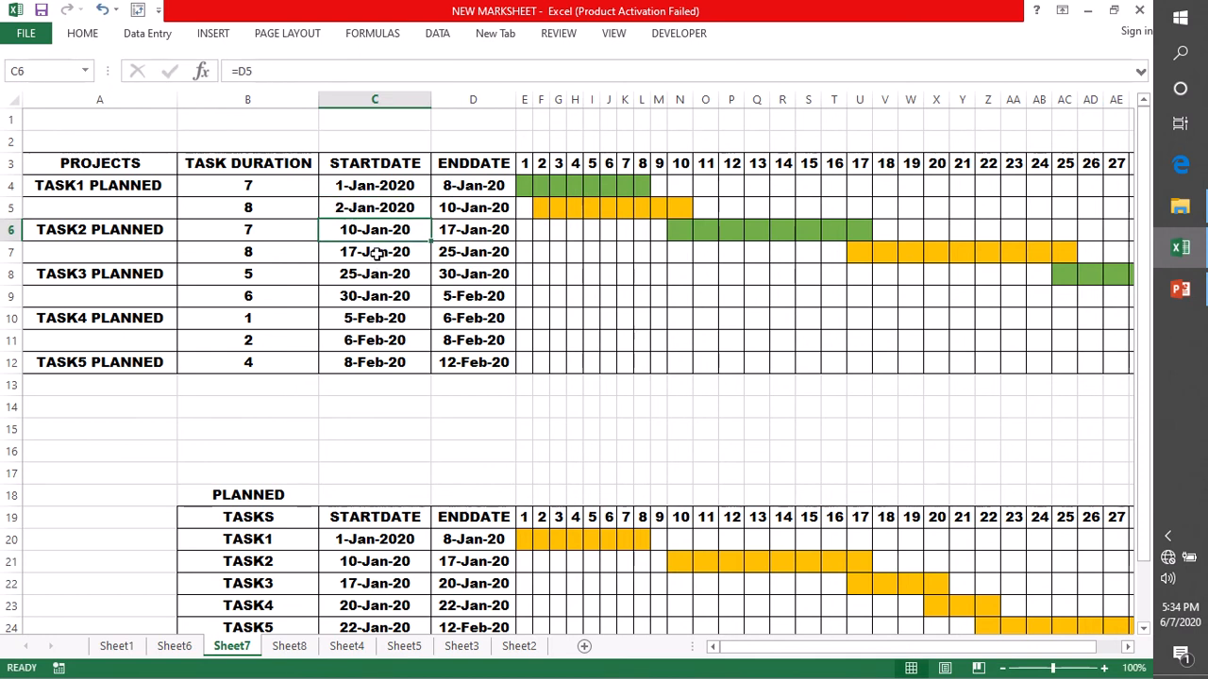
click(253, 209)
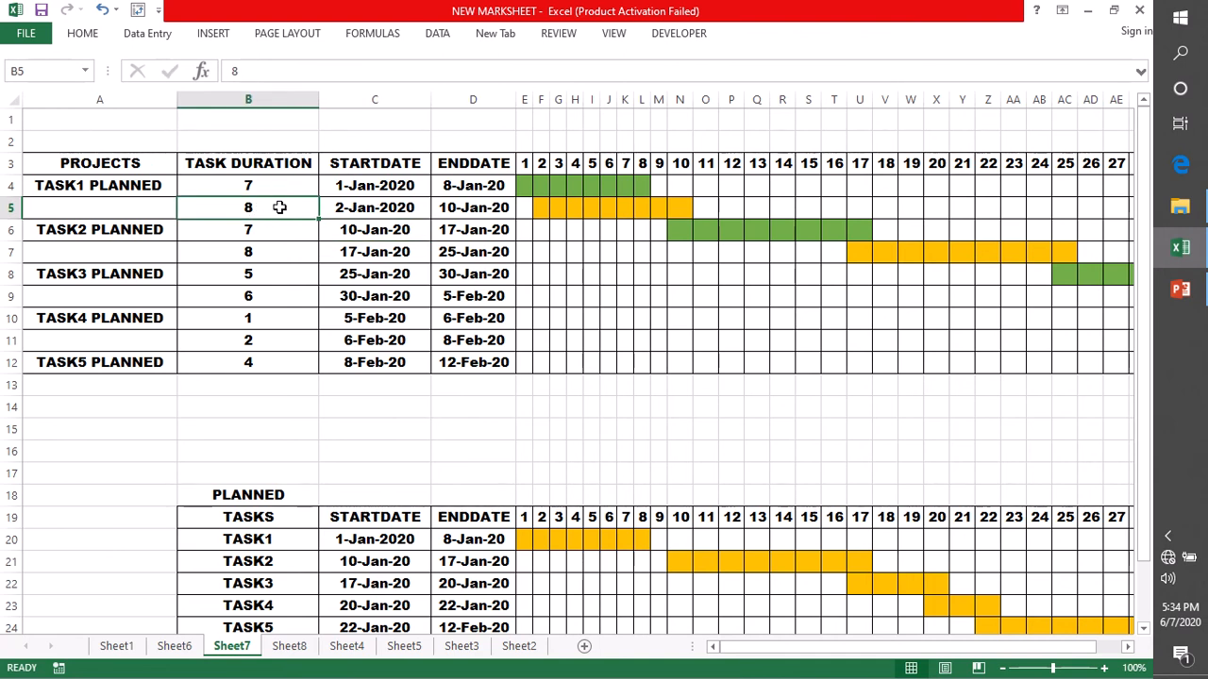
click(271, 187)
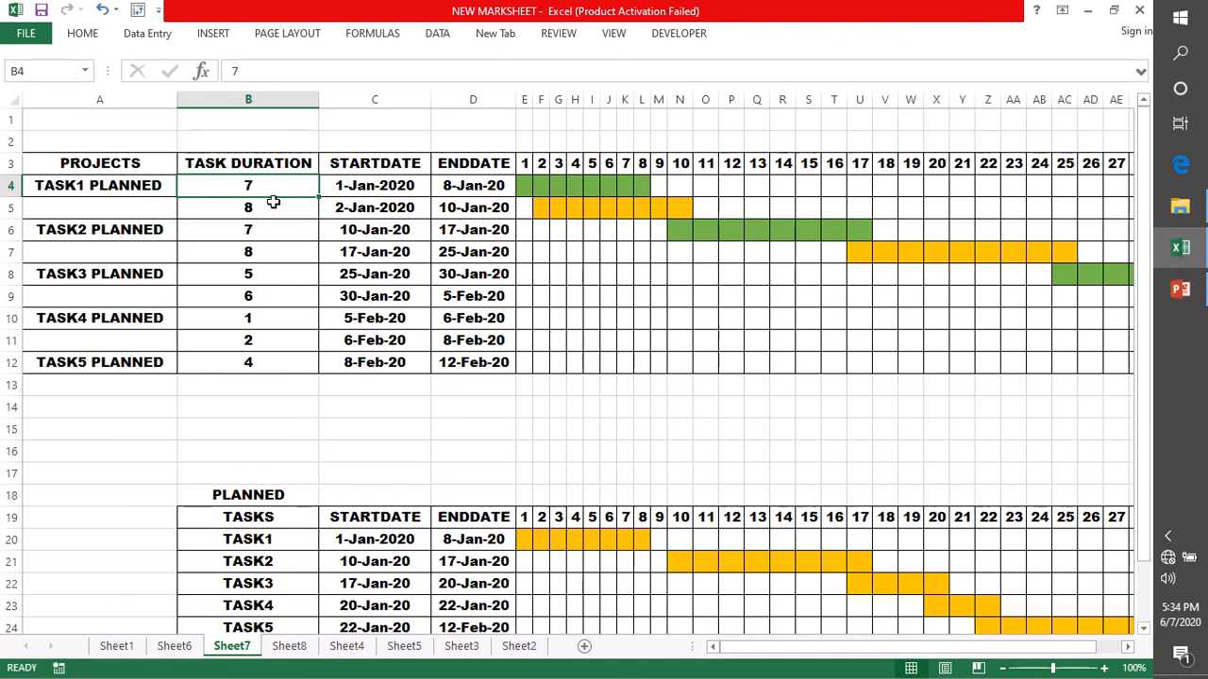
click(275, 208)
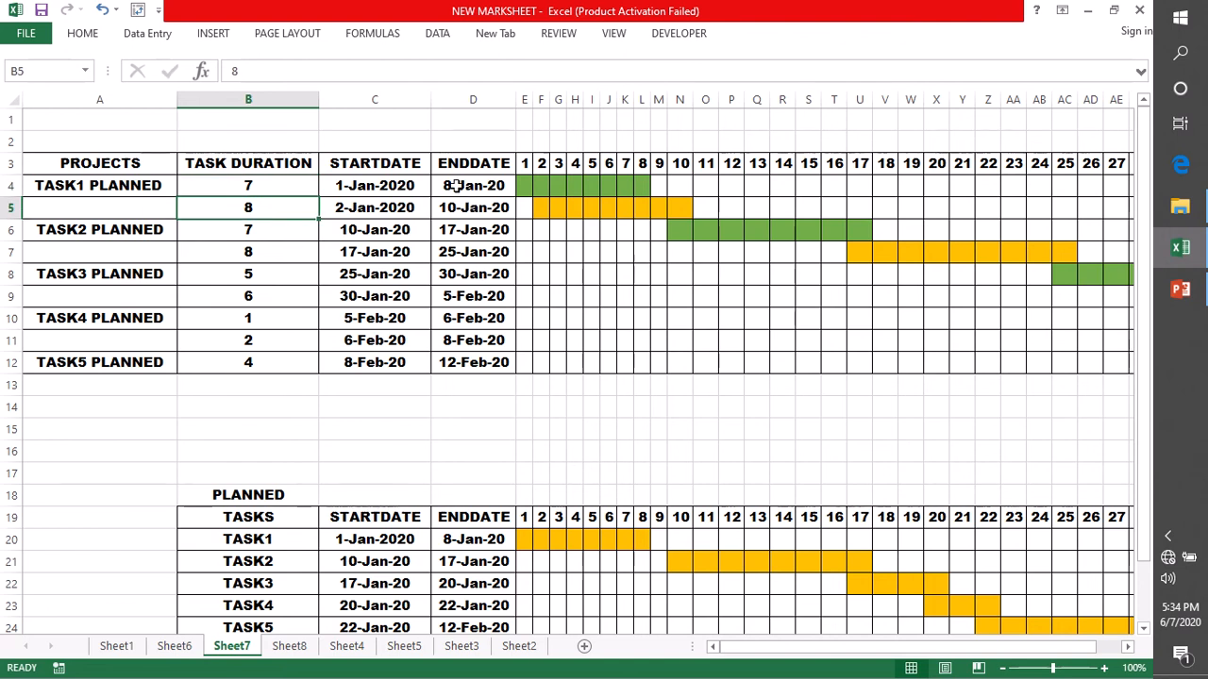
- Replace the fixed start date in C5 with the formula =D4 so it follows the end date of TASK1 PLANNED
drag(347, 210, 470, 215)
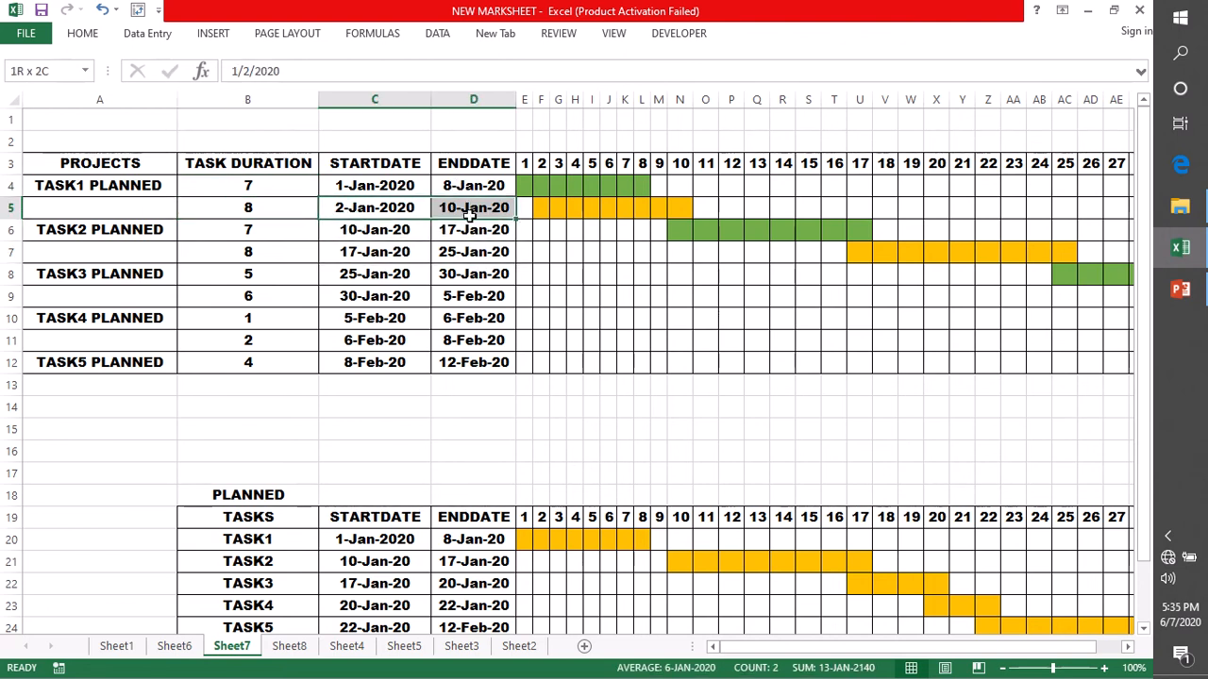
click(357, 210)
double_click(412, 210)
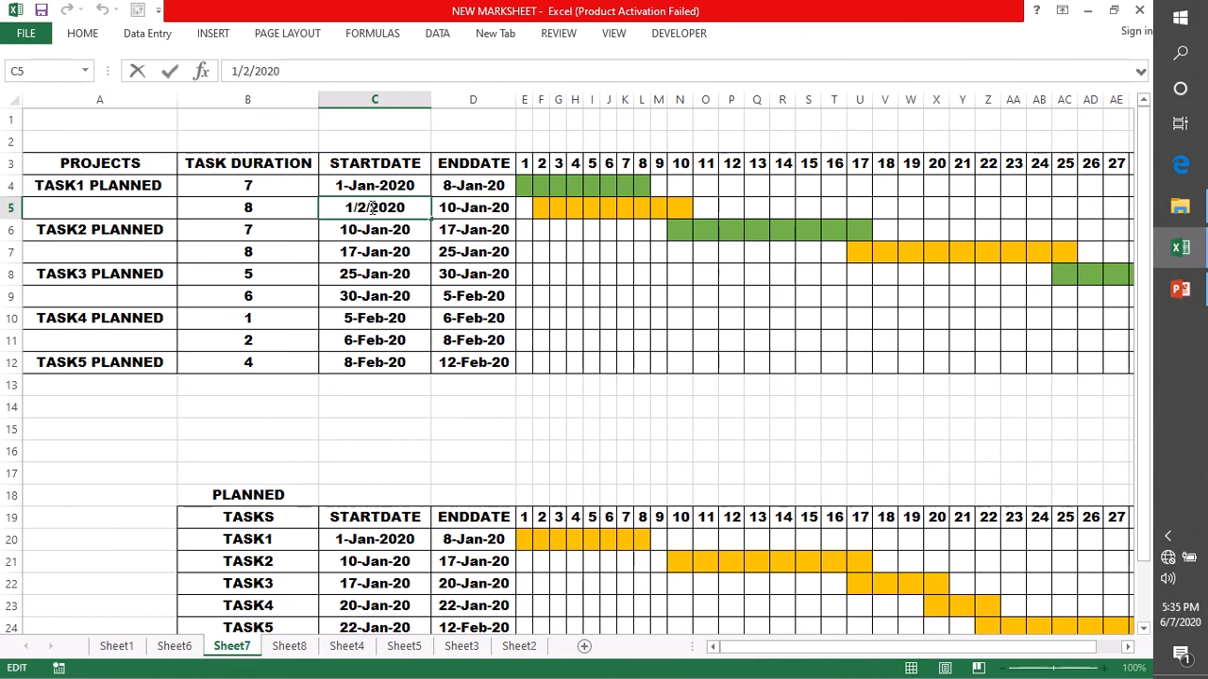
drag(411, 209, 349, 208)
key(BackSpace)
text(=)
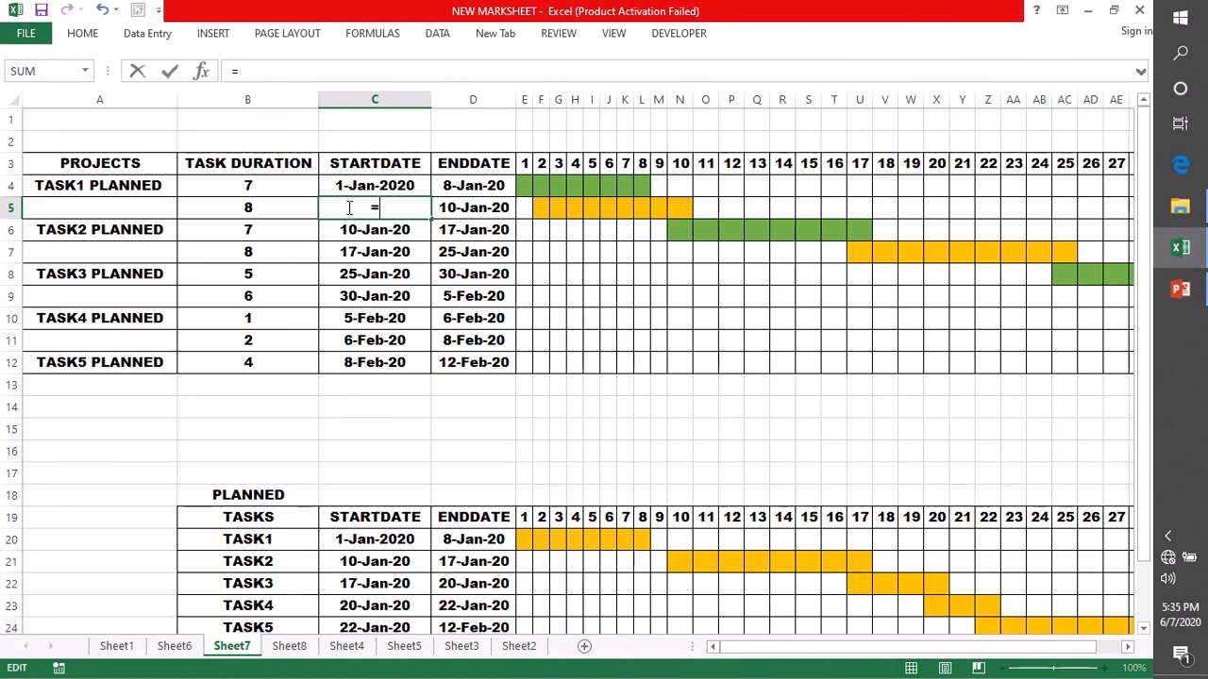
click(472, 186)
key(Return)
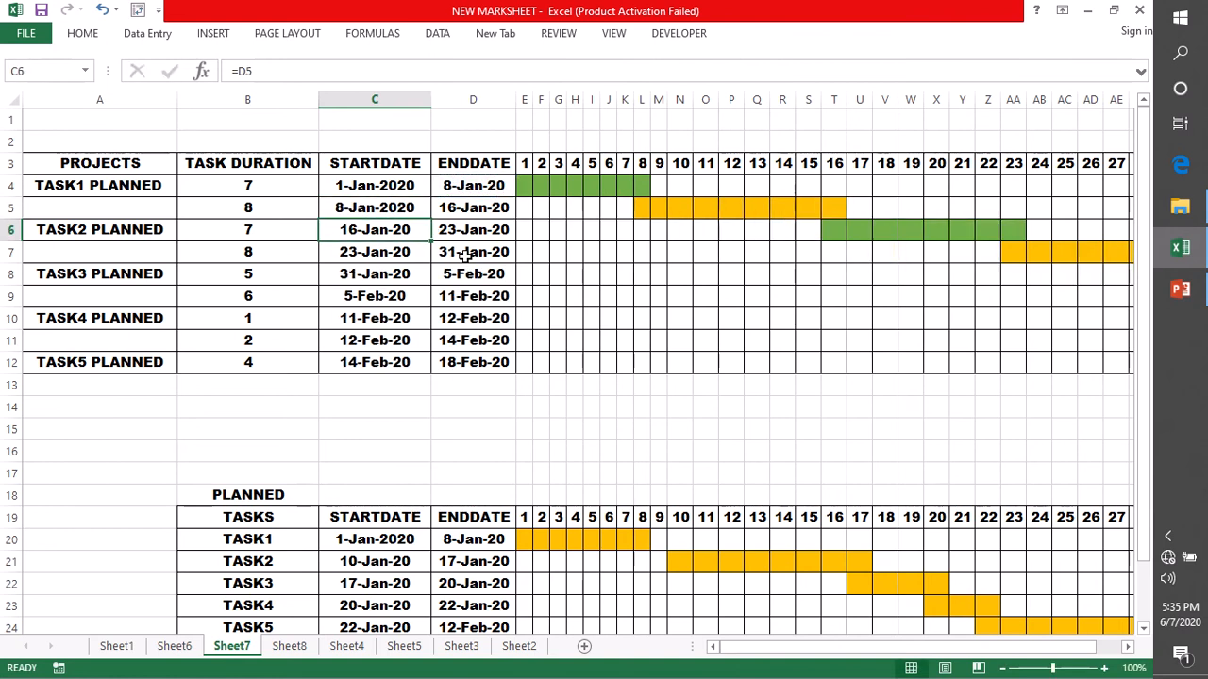
- Check the formulas behind the end date in D5 and the TASK2 PLANNED dates in C6 and D6
double_click(455, 207)
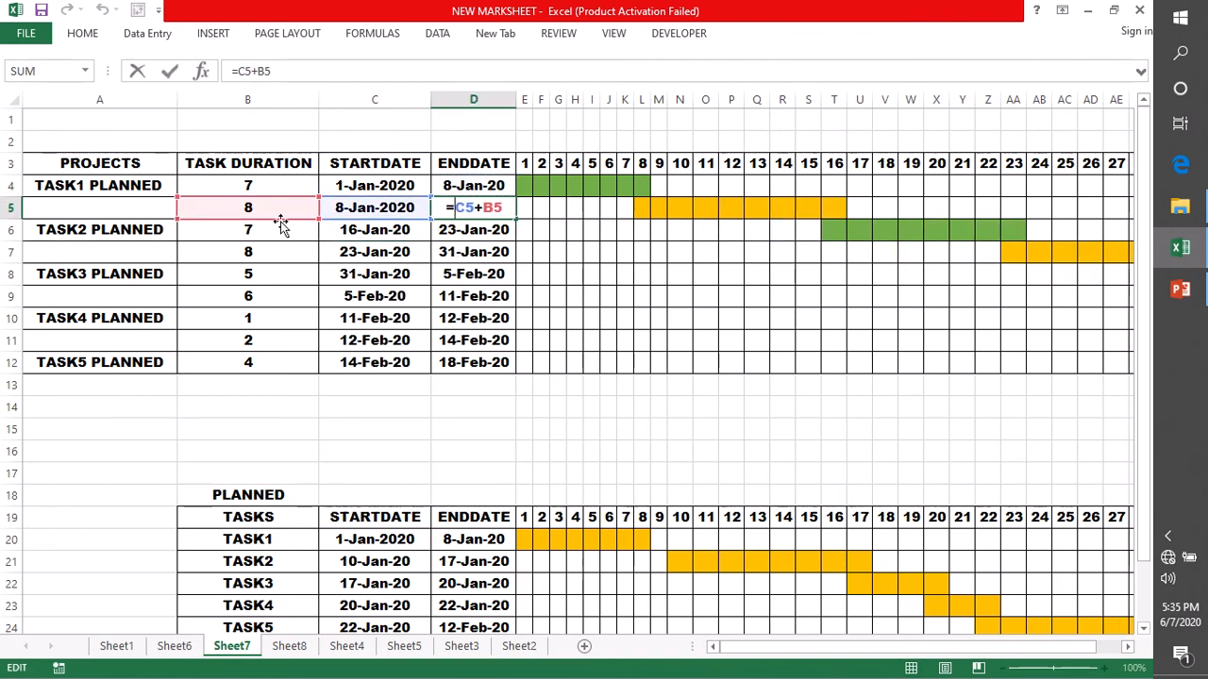
key(Return)
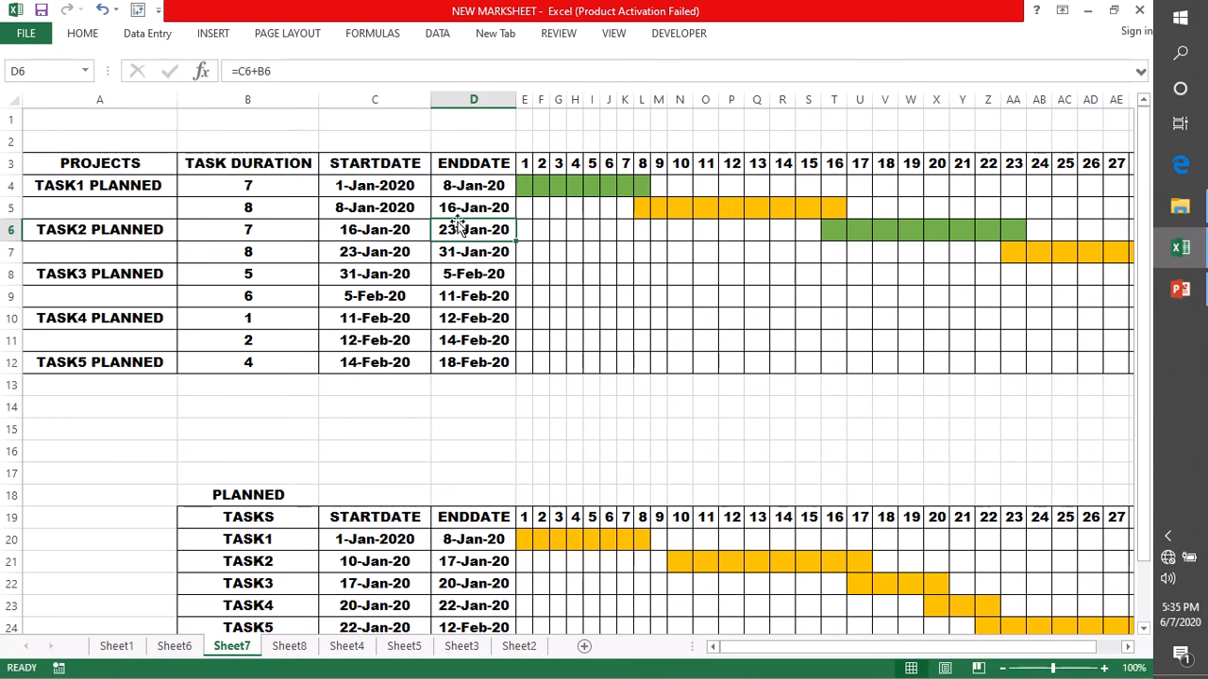
click(373, 232)
text(=D5)
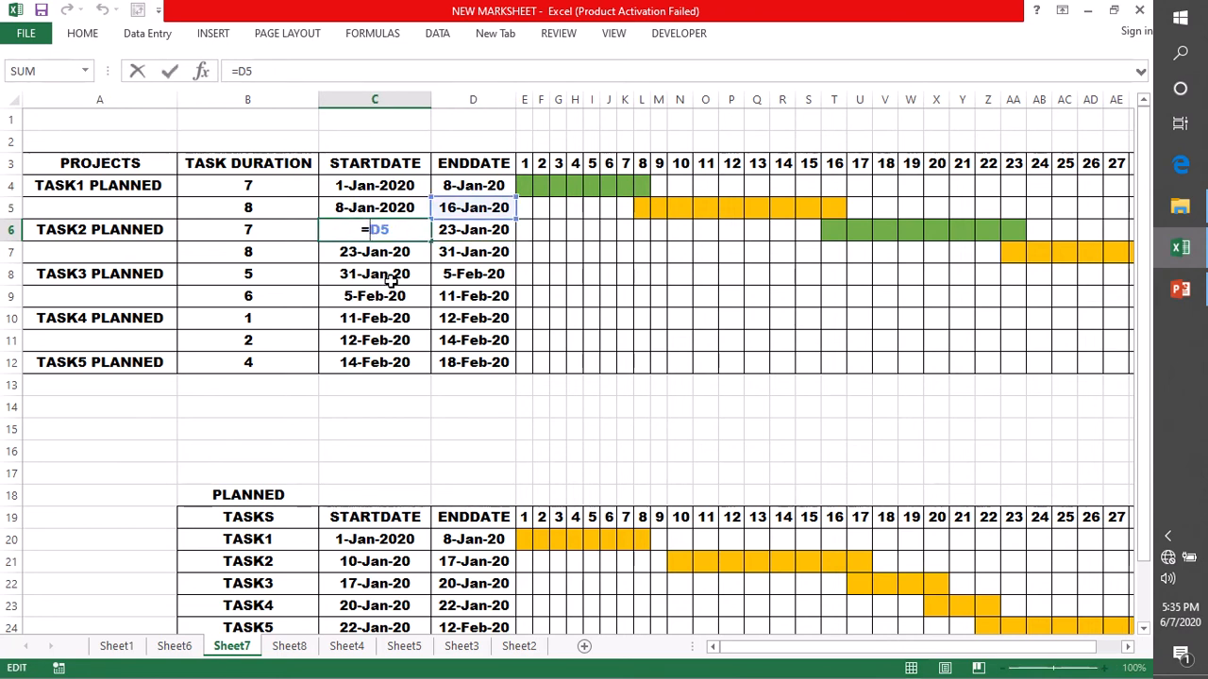
key(Return)
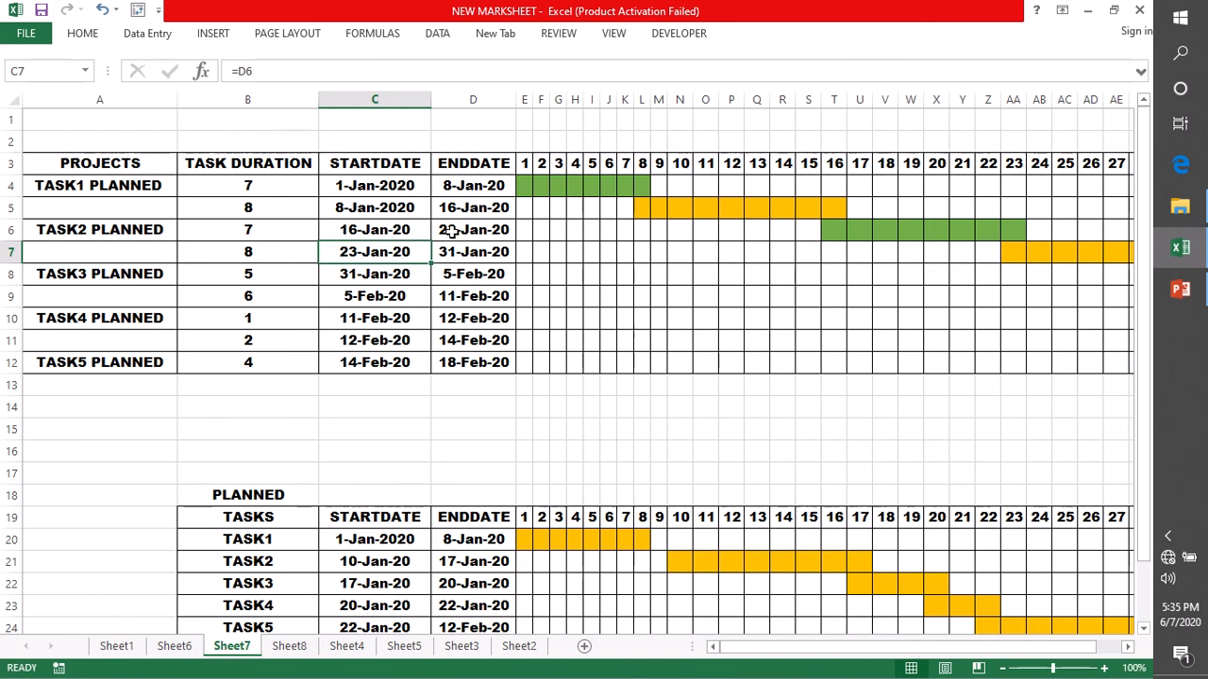
click(450, 229)
text(=C6+B6)
key(Return)
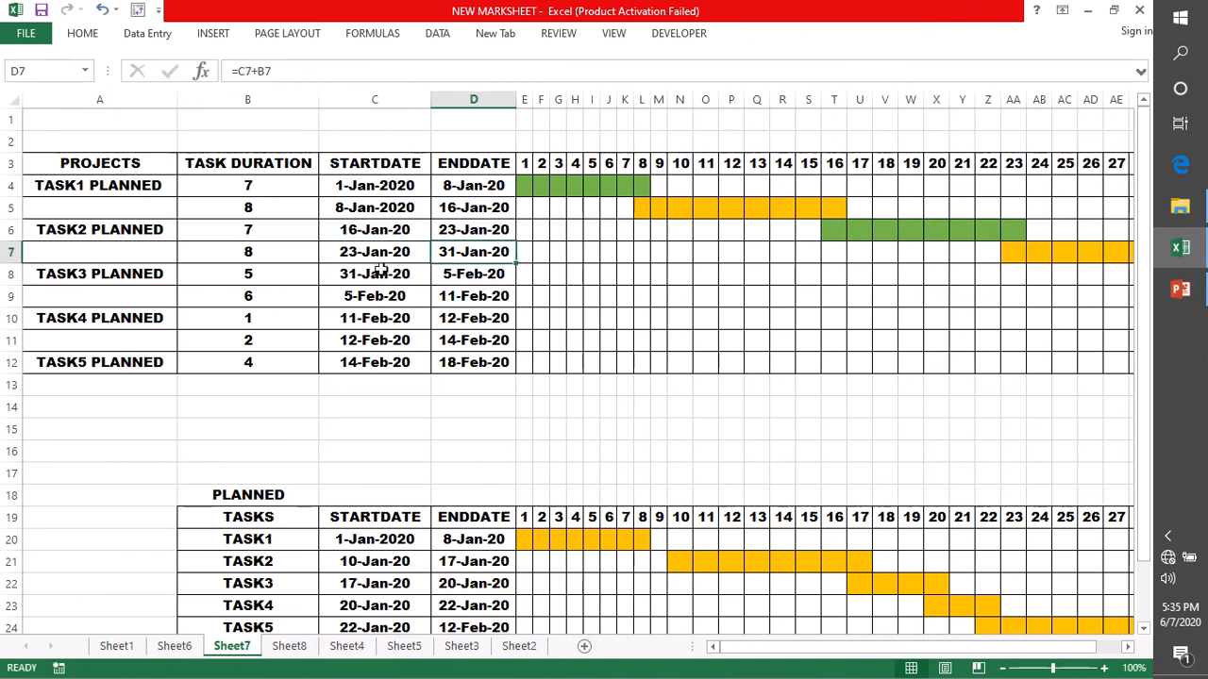
- Check the start and end date formulas in rows 7 and 8, cells C7 through D8
click(367, 252)
text(=D6)
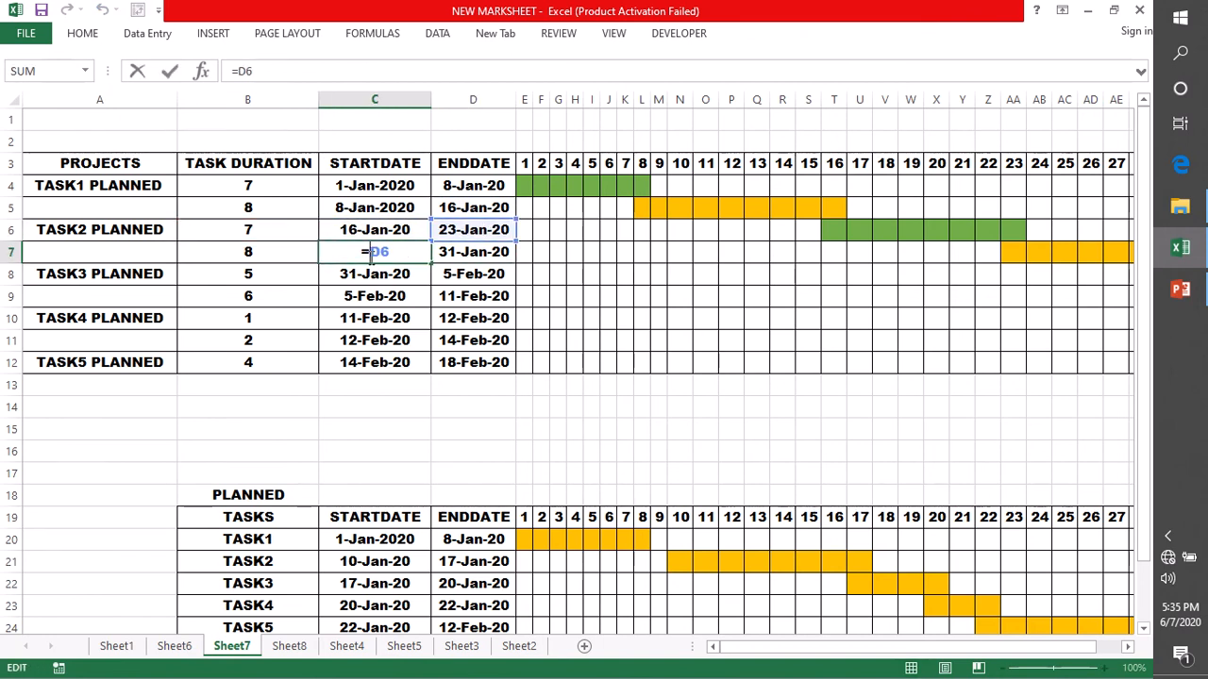
key(Return)
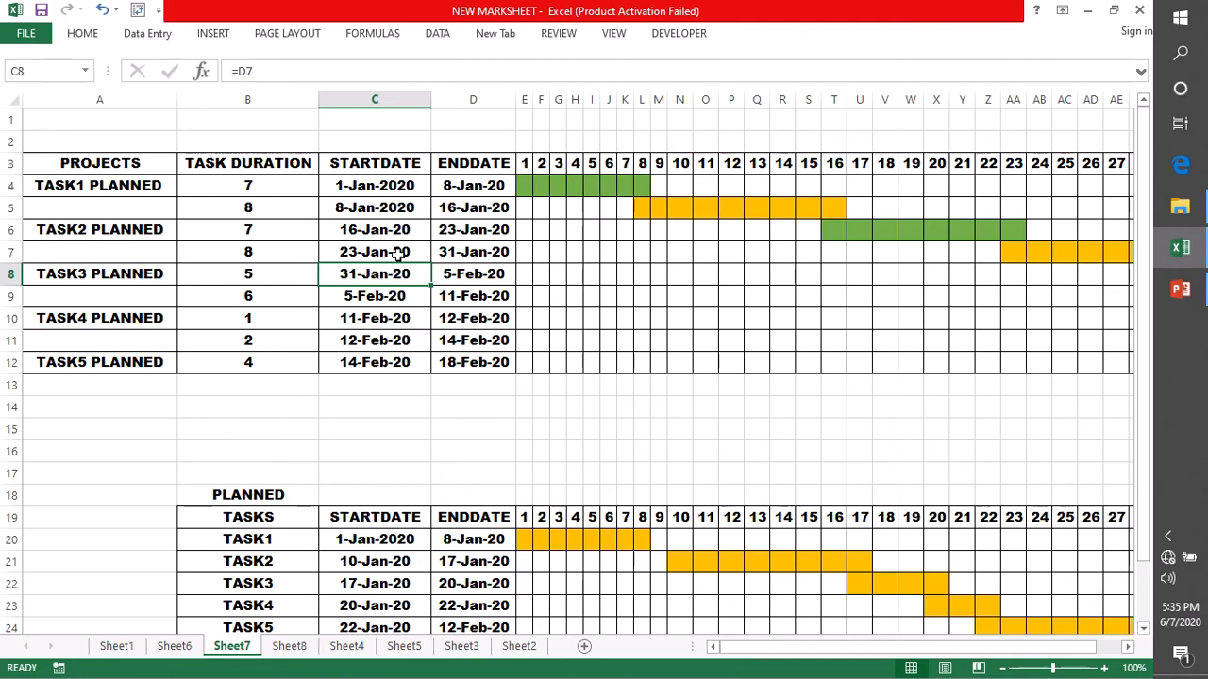
click(450, 252)
text(=C7+B7)
key(Return)
click(346, 273)
text(=D7)
key(Return)
double_click(472, 274)
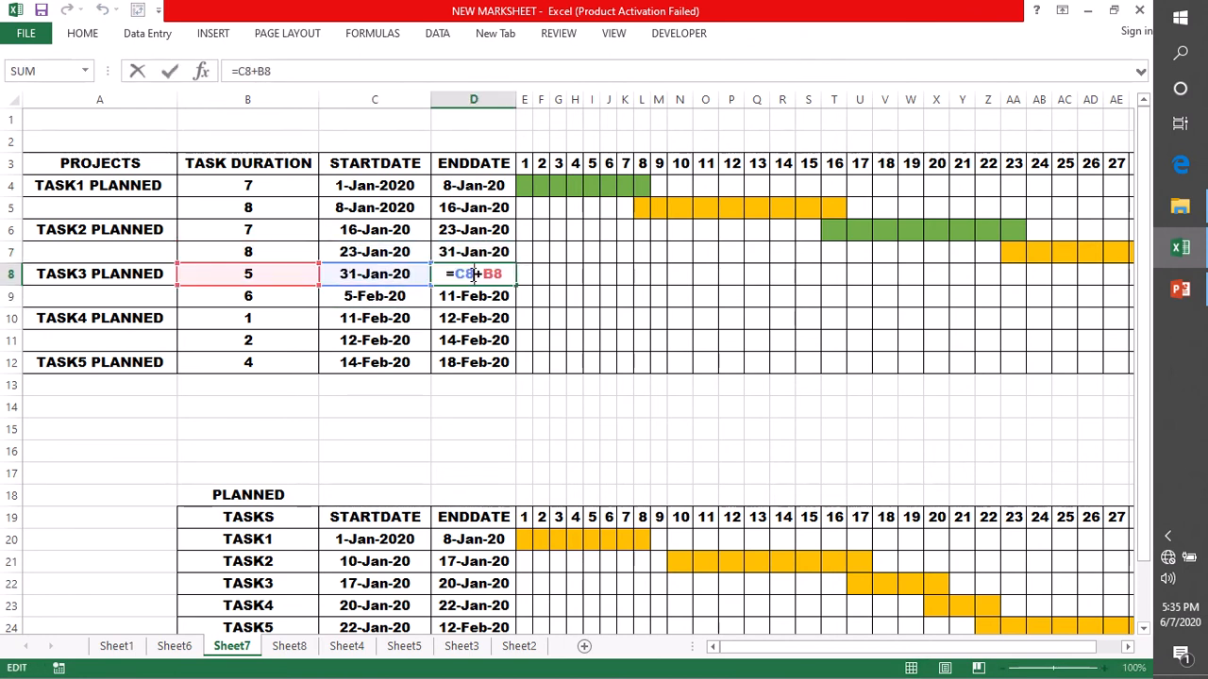
key(Return)
- Examine the TASK1 duration and start date against the shaded bars in the upper chart and the lower PLANNED chart
click(641, 296)
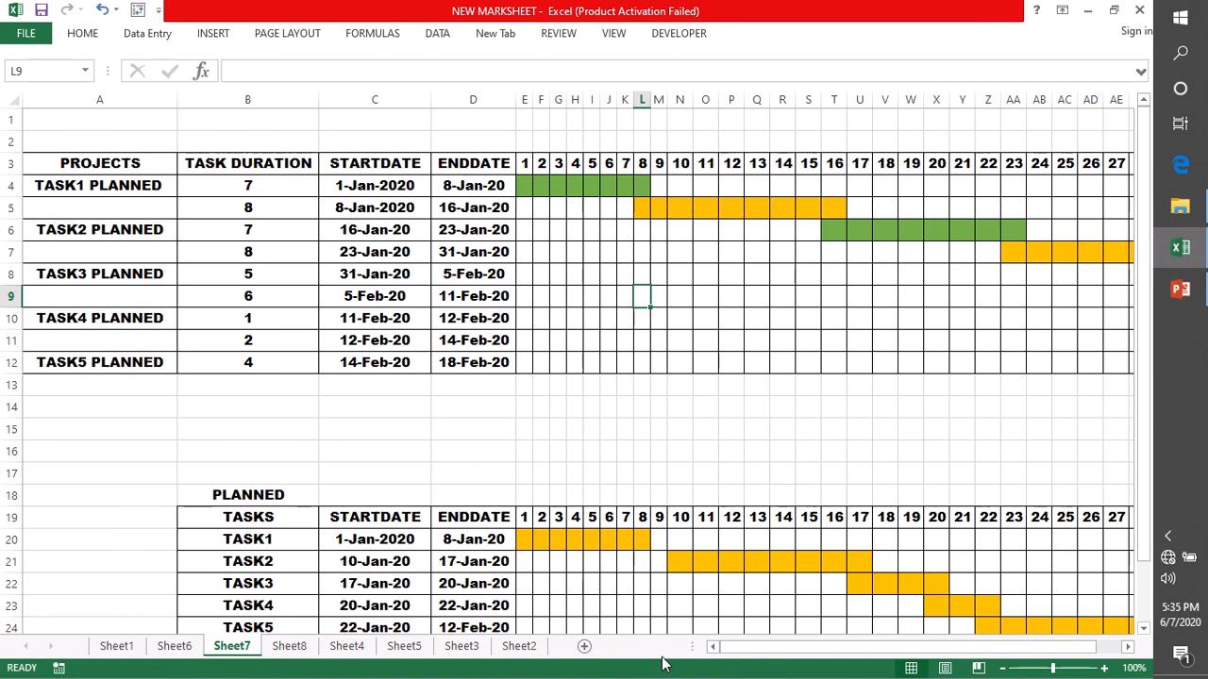
mouse_move(752, 653)
mouse_down()
mouse_move(799, 650)
mouse_move(736, 653)
mouse_up()
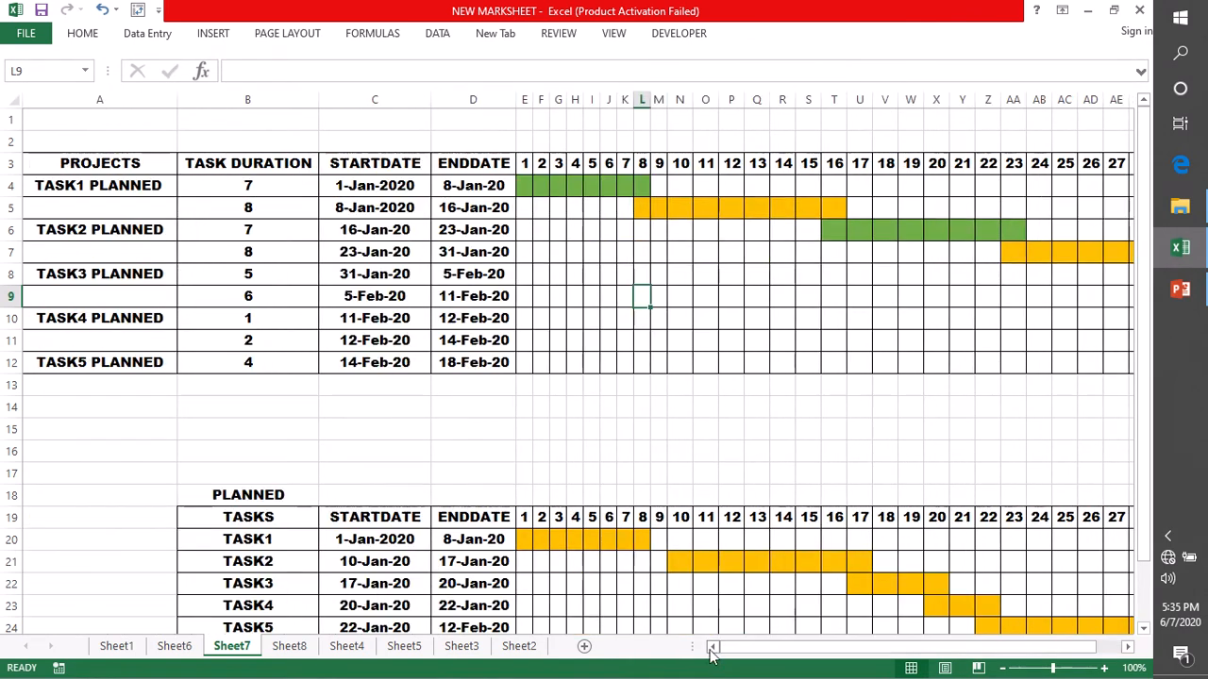
click(241, 186)
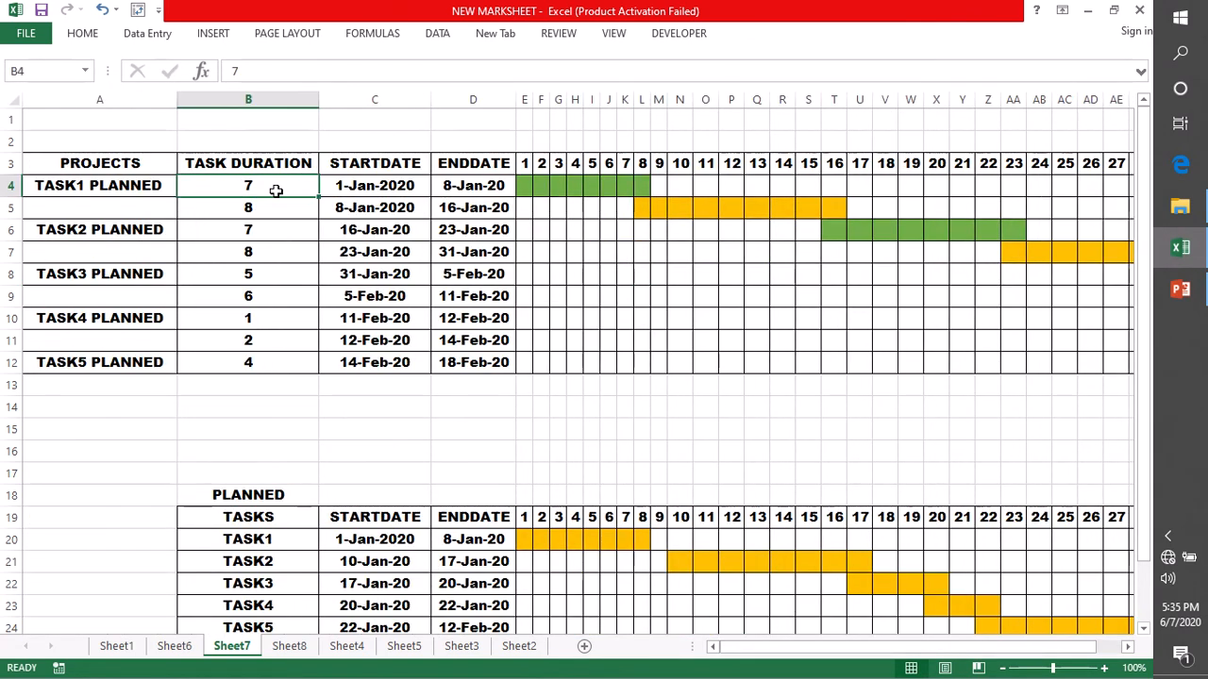
drag(270, 182, 384, 192)
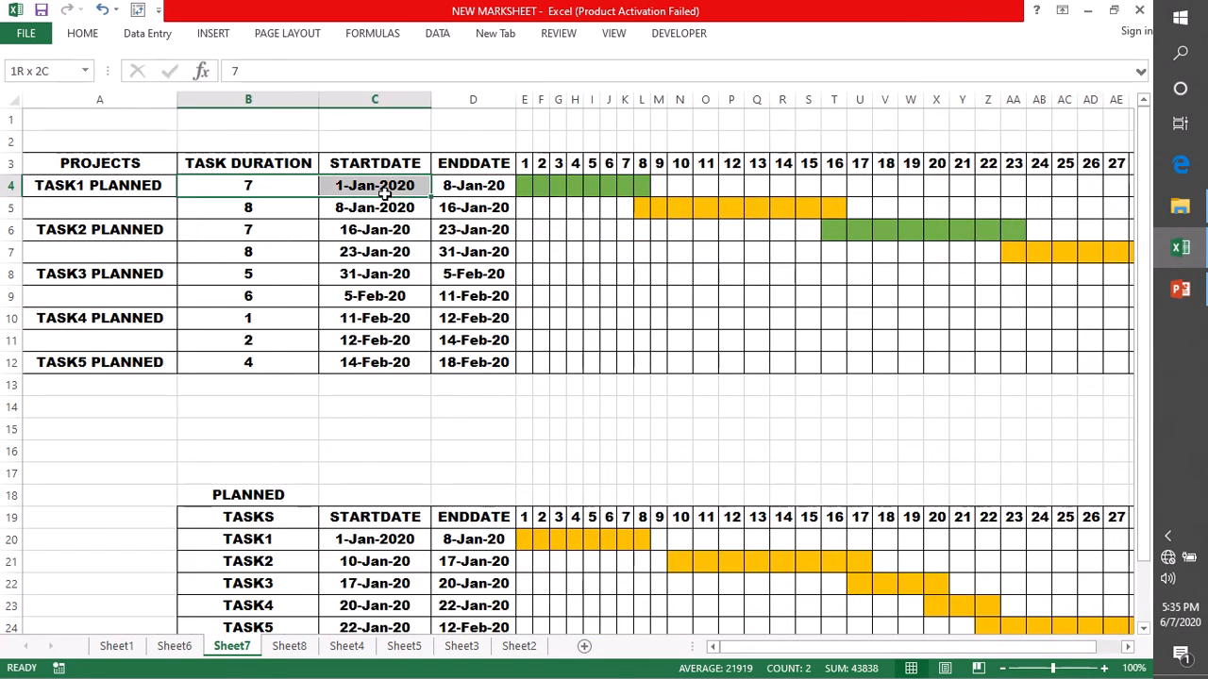
click(576, 295)
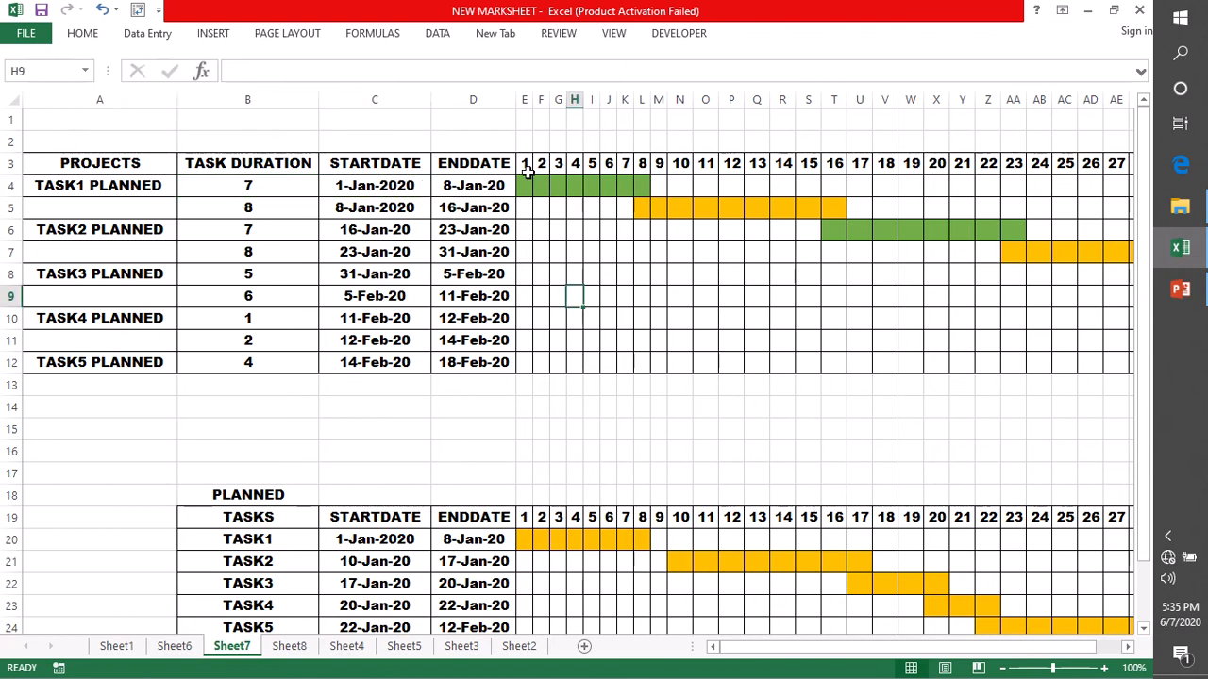
drag(529, 185, 1003, 226)
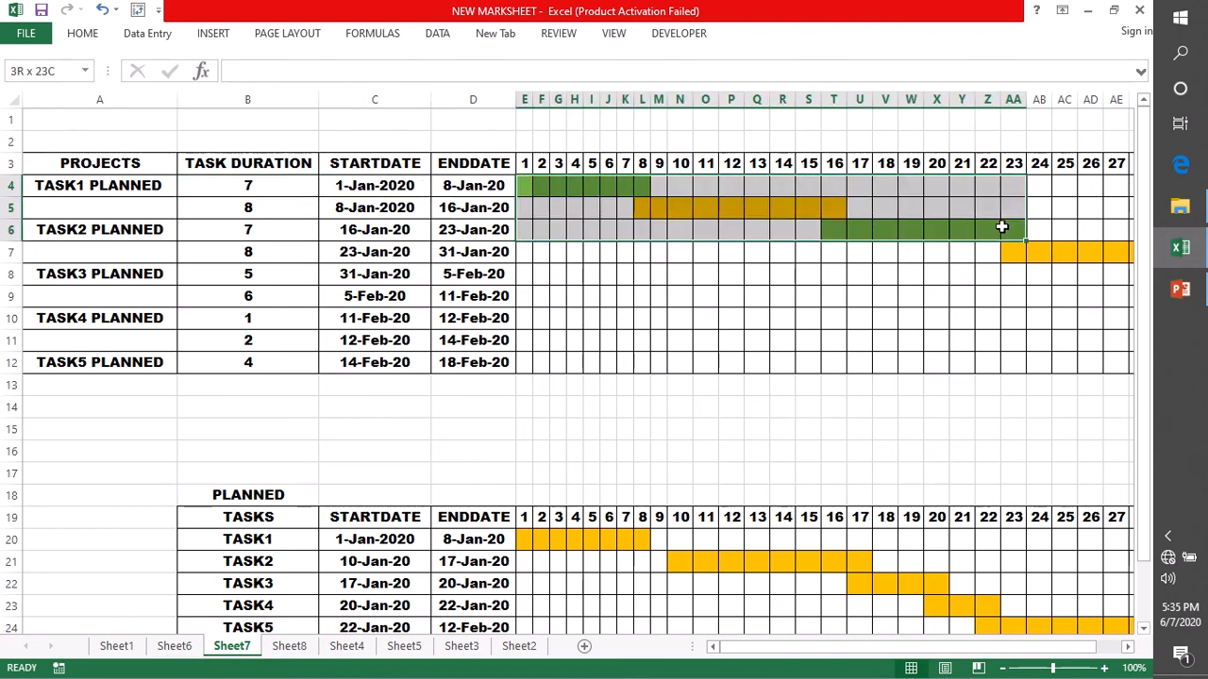
click(803, 316)
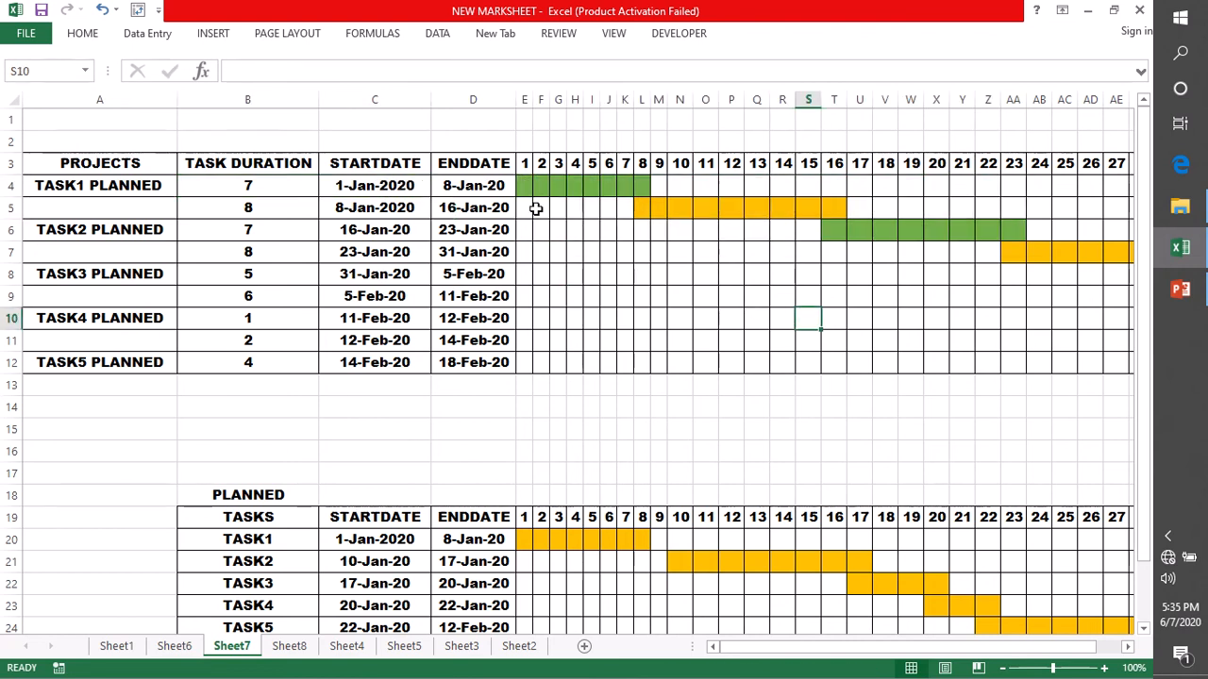
drag(542, 538, 625, 541)
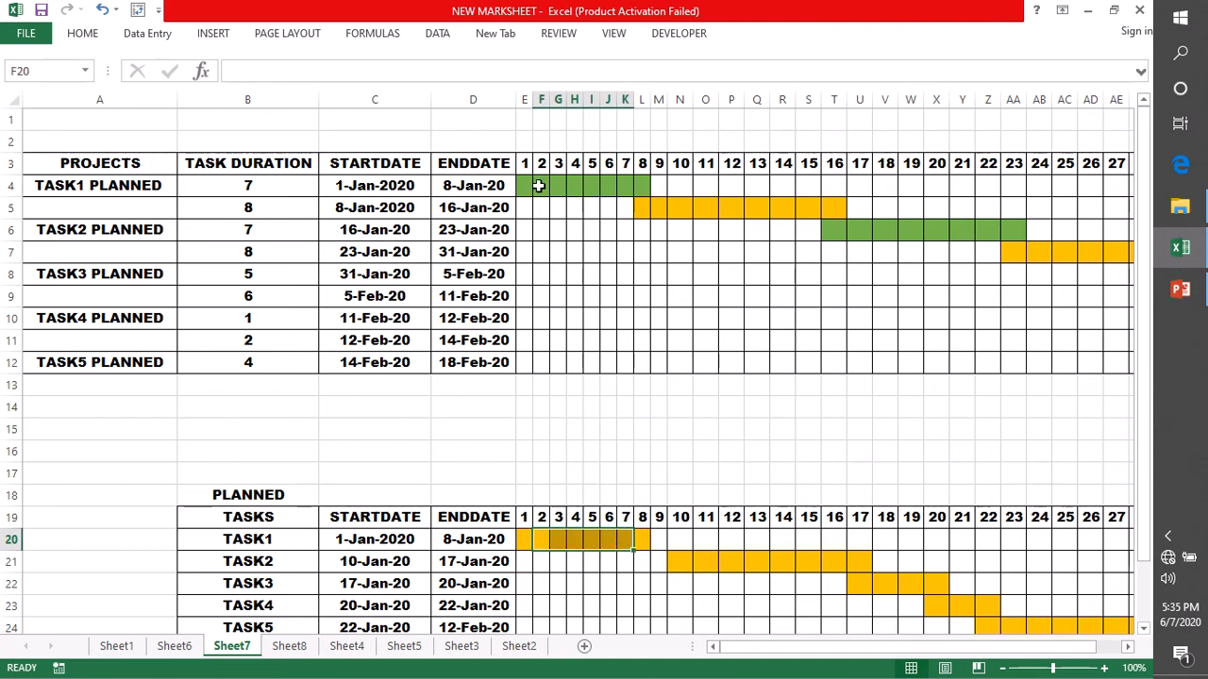
drag(531, 186, 640, 194)
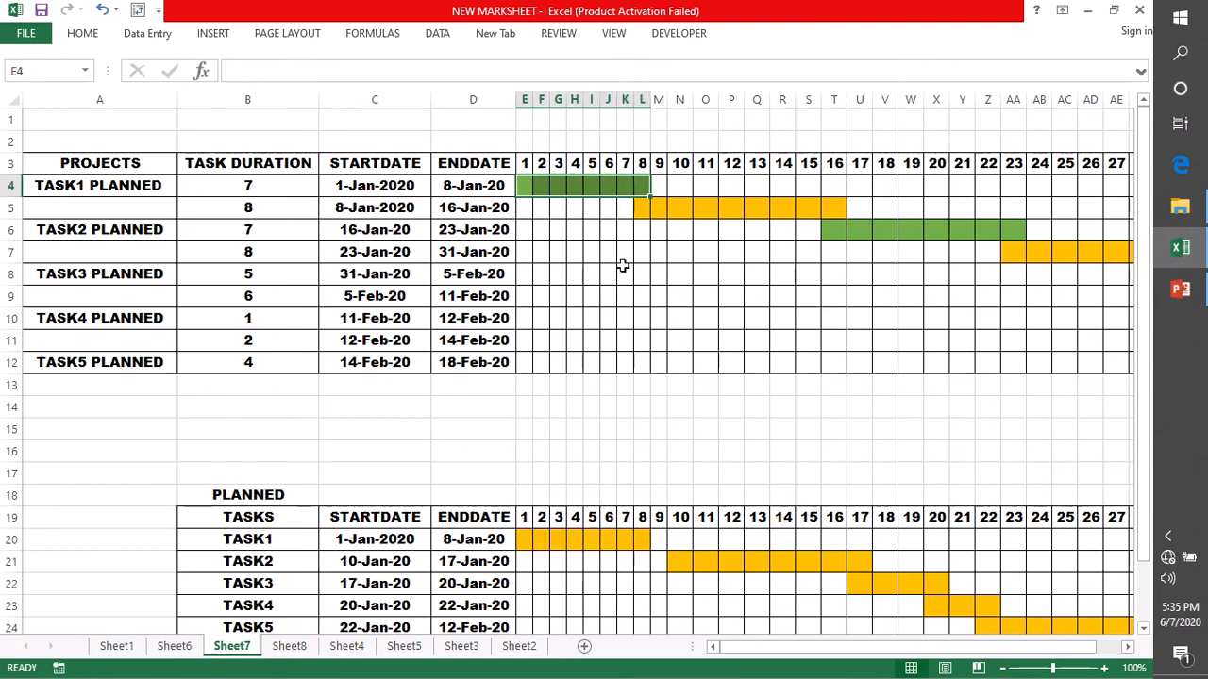
click(598, 421)
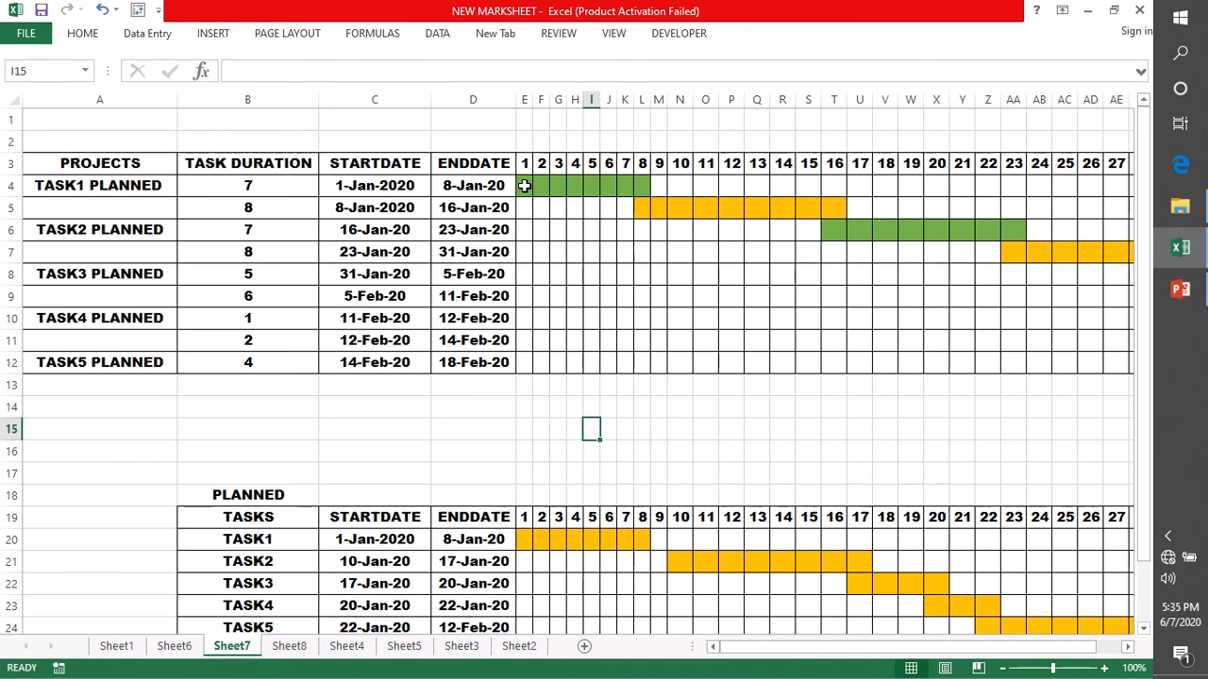
- Clear the conditional formatting rules from the upper chart's day grid, rows 4 to 12 starting at column E
drag(525, 185, 1126, 371)
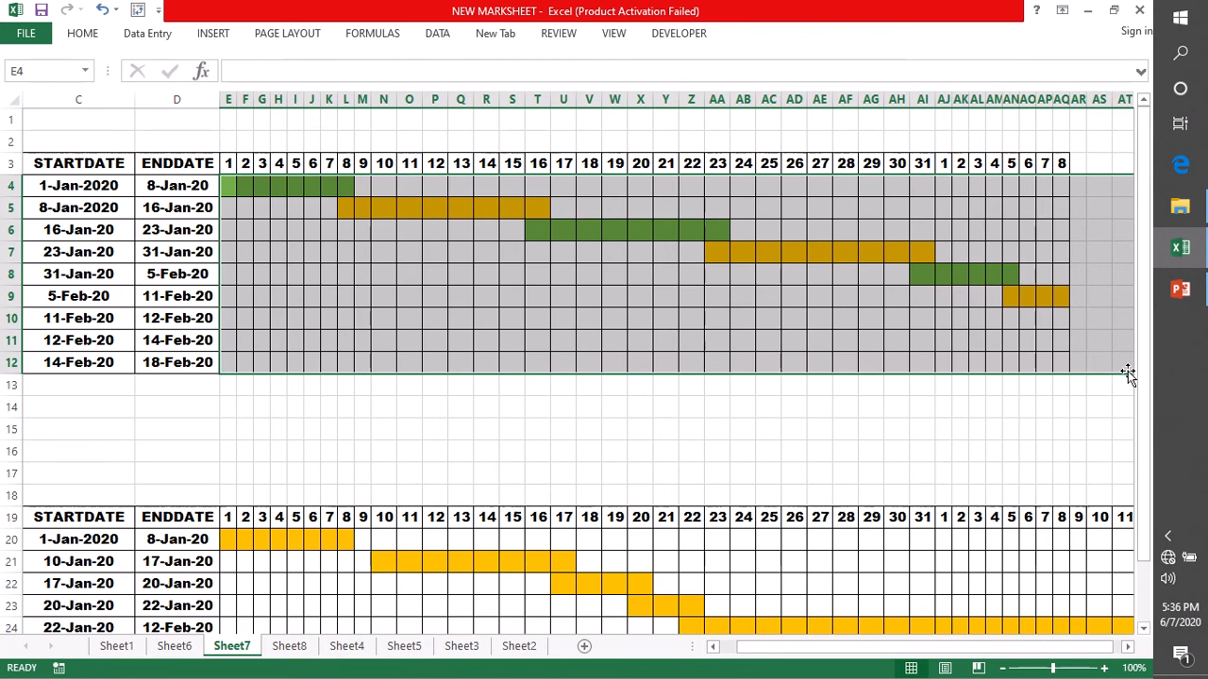
click(82, 35)
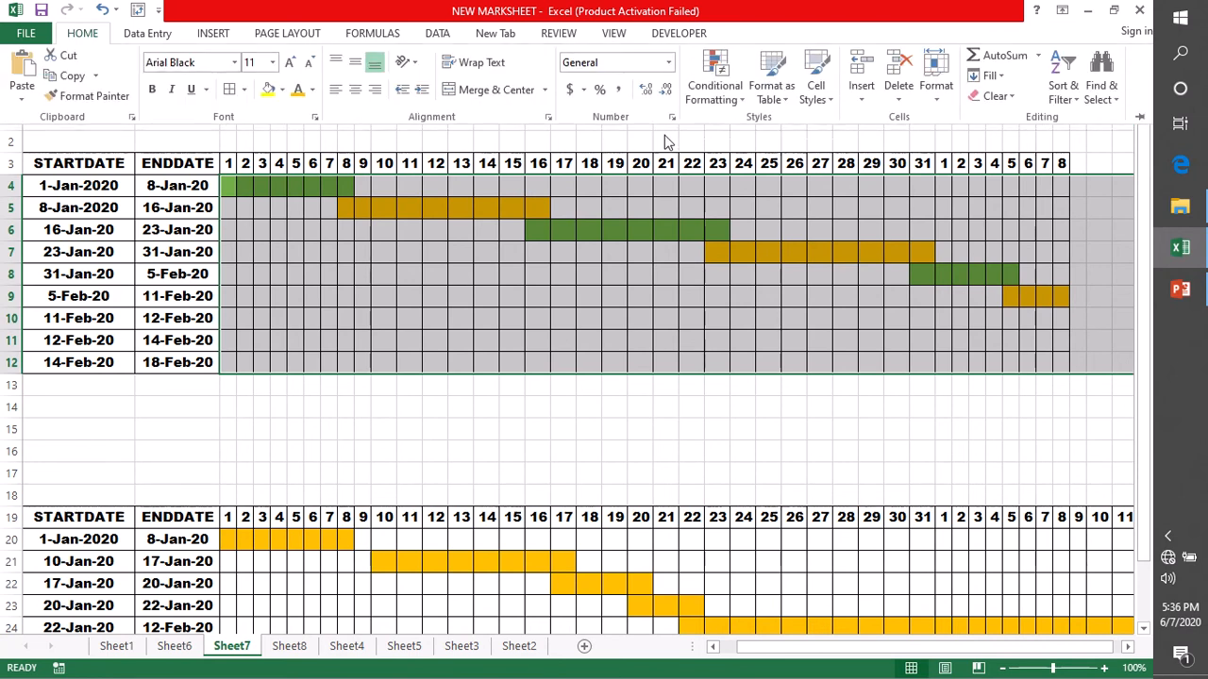
click(714, 80)
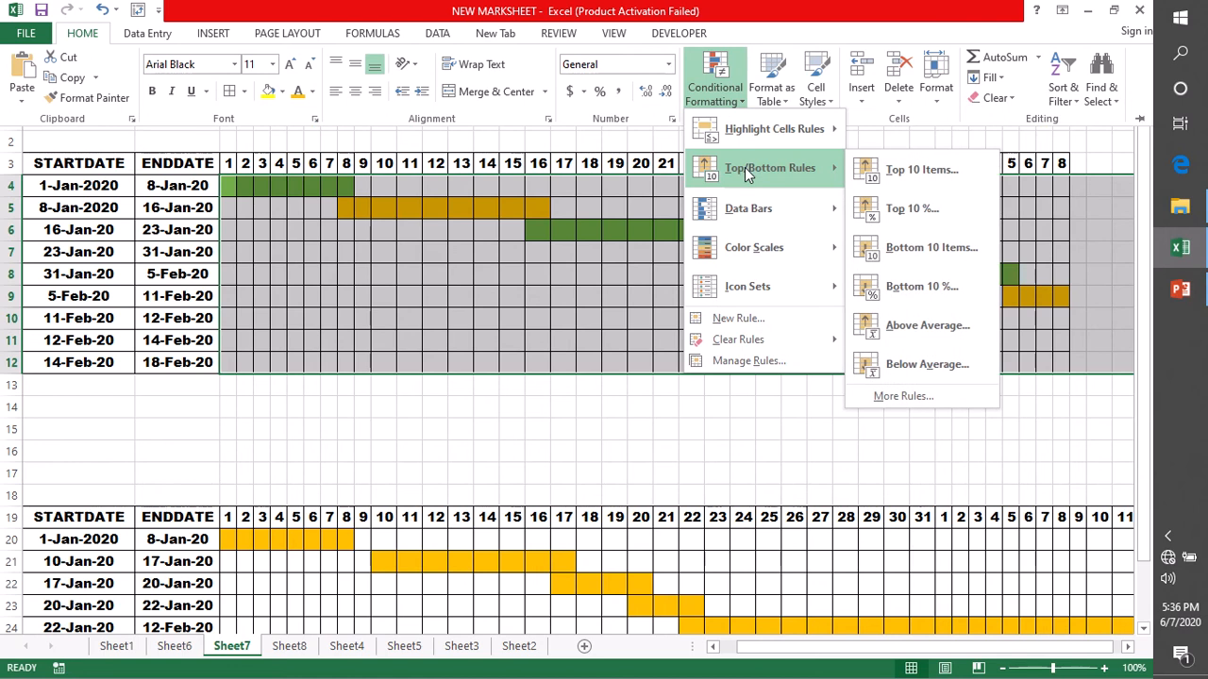
mouse_move(762, 341)
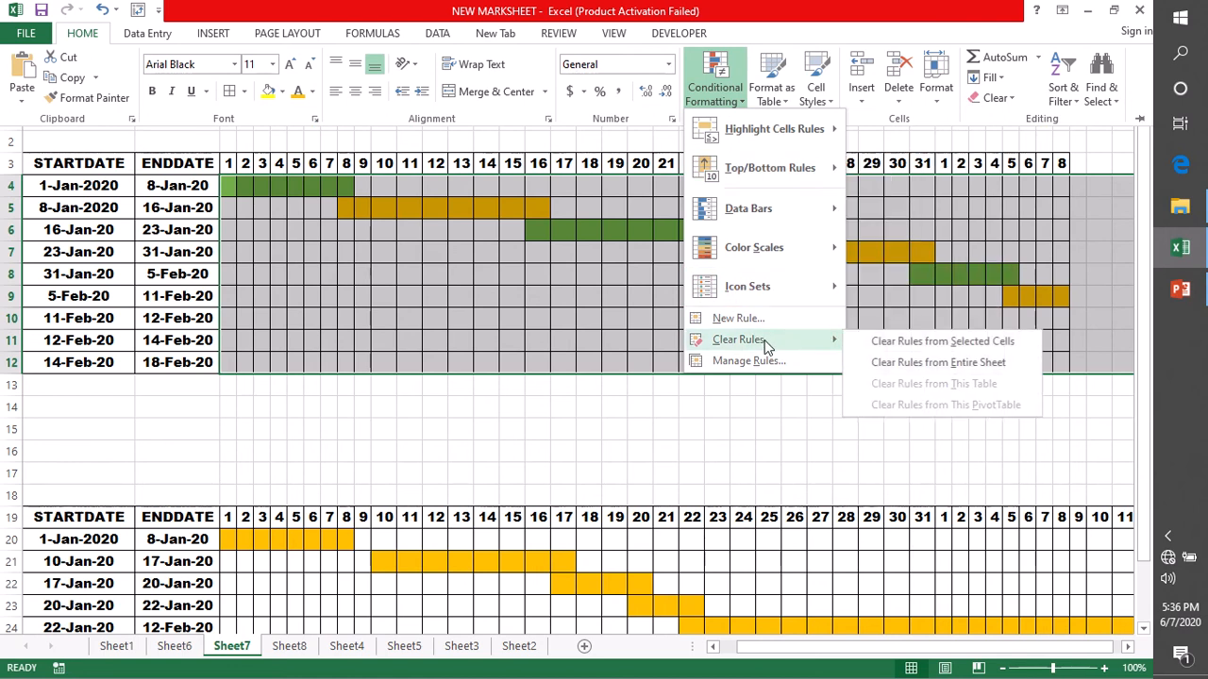
click(929, 343)
click(451, 416)
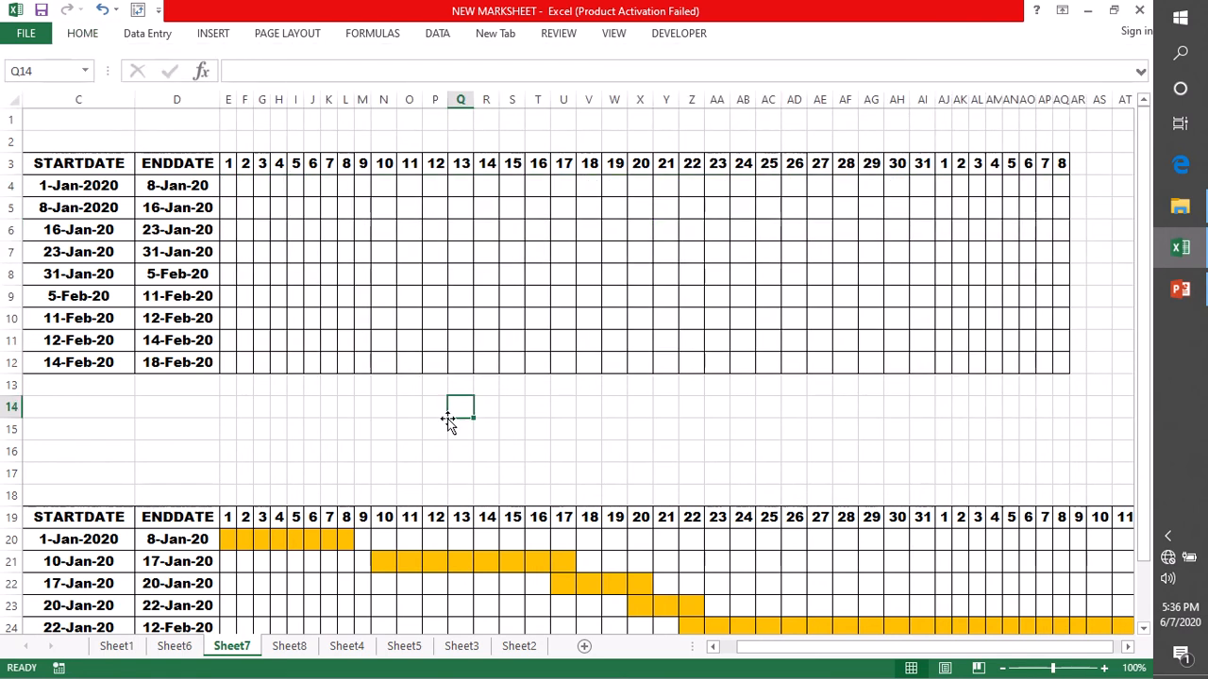
- Start a formula-based conditional formatting rule for the first task's day cells, E4:AQ4
click(230, 187)
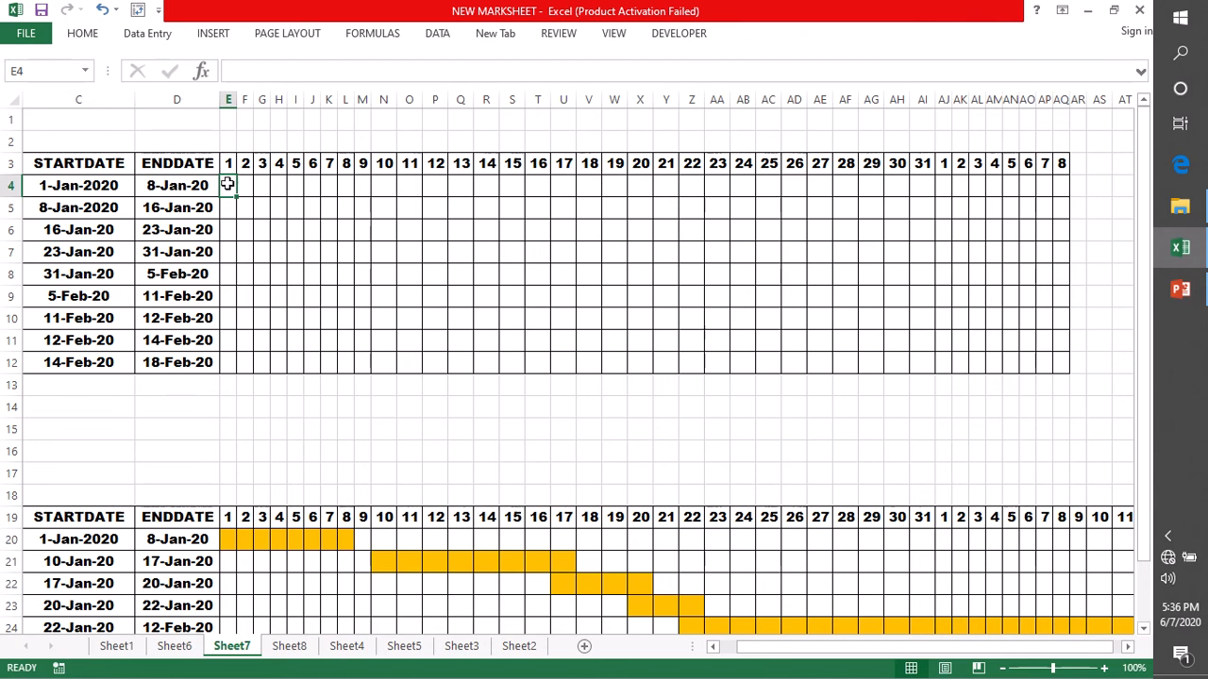
drag(227, 185, 1058, 191)
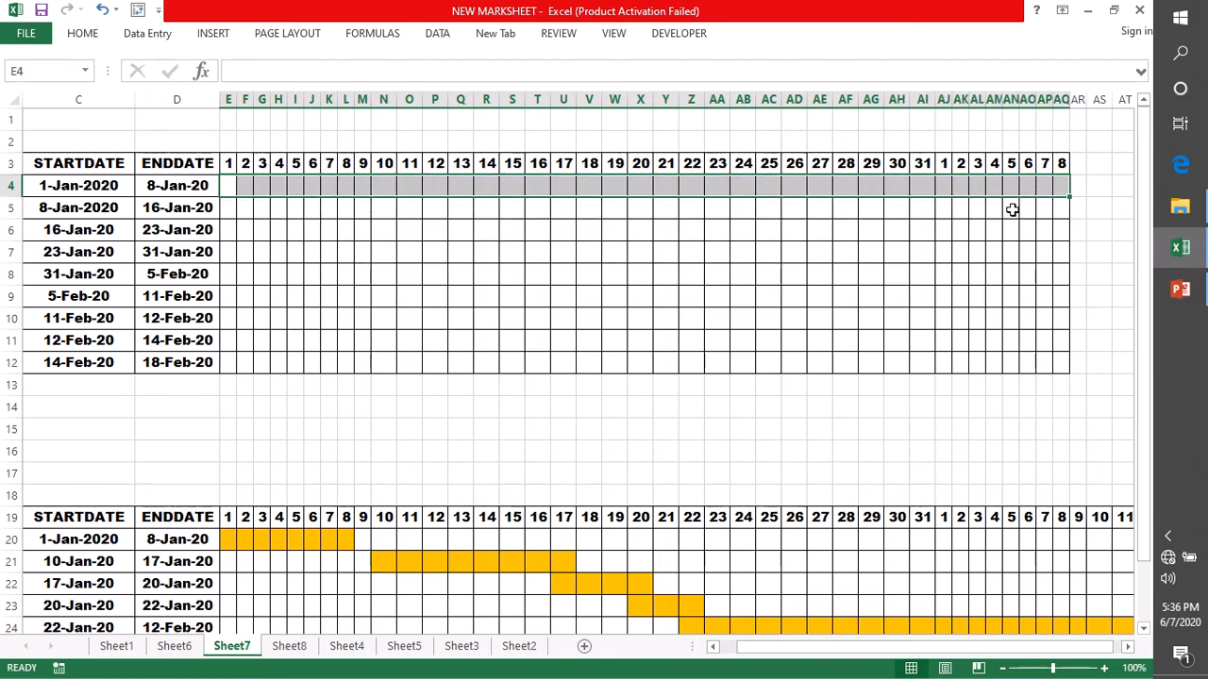
click(93, 33)
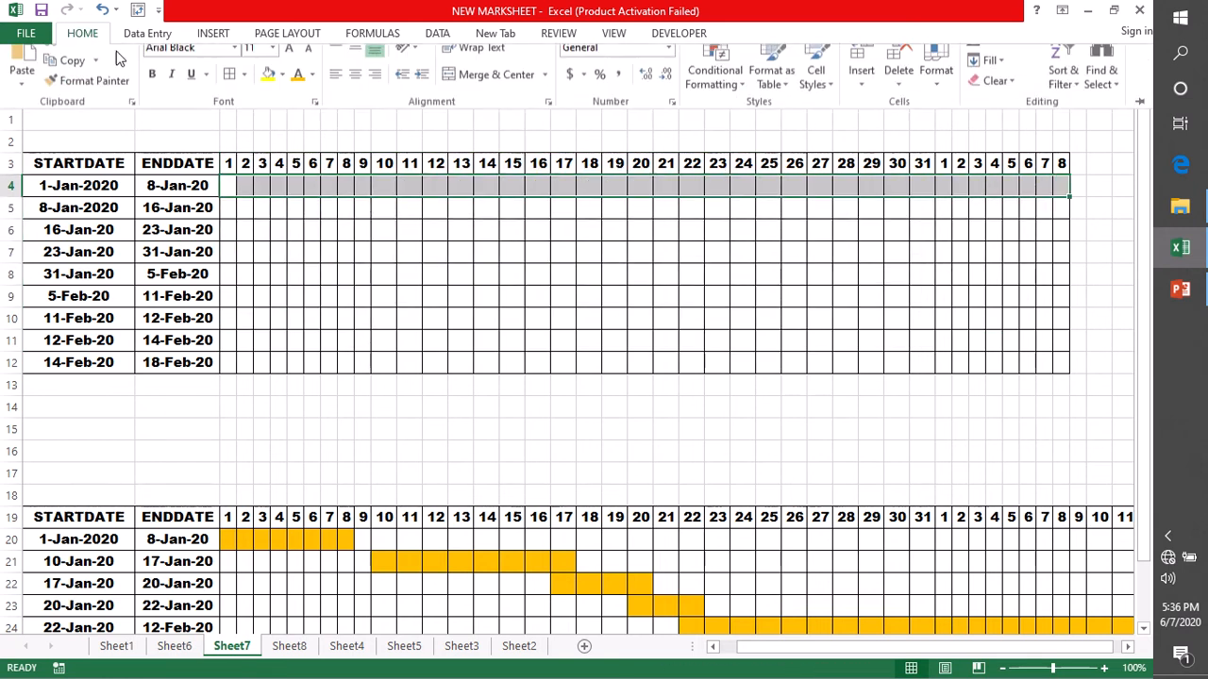
click(728, 105)
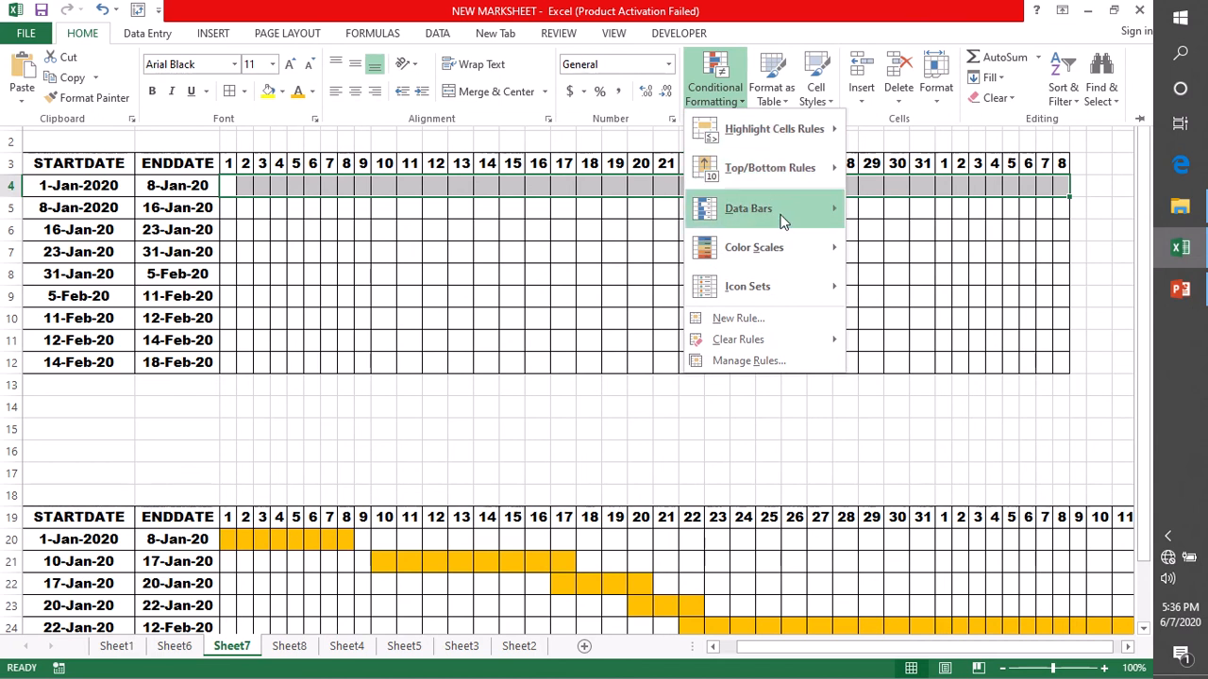
mouse_move(772, 146)
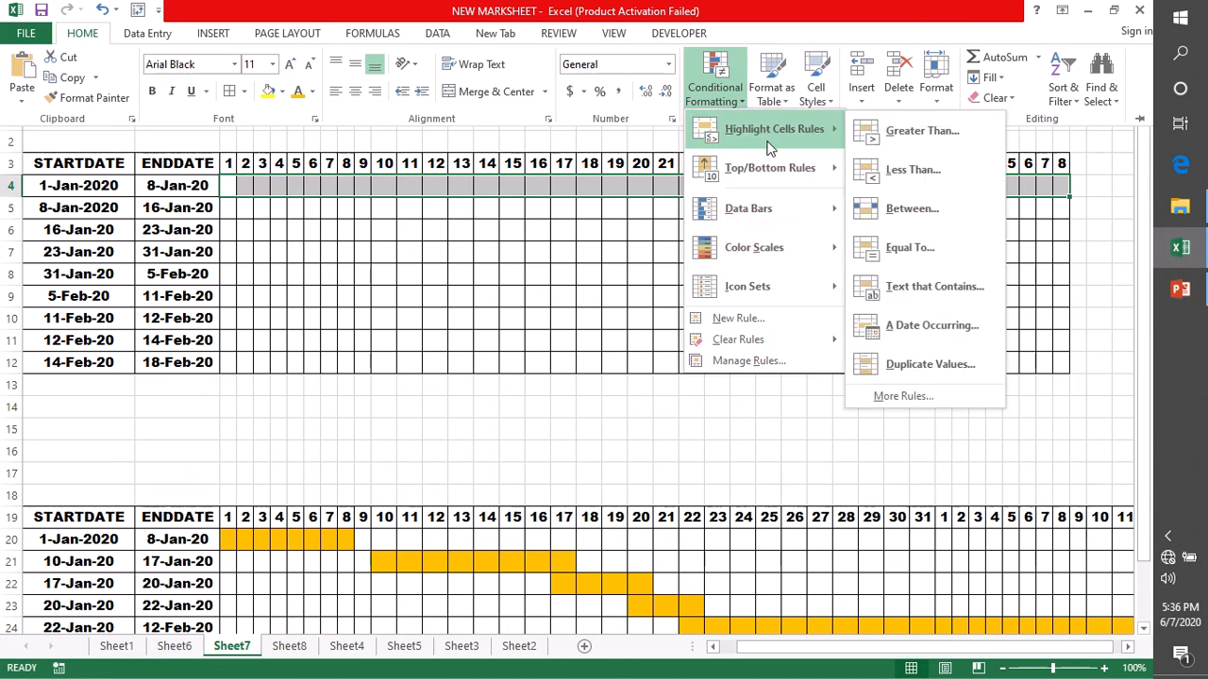
click(741, 326)
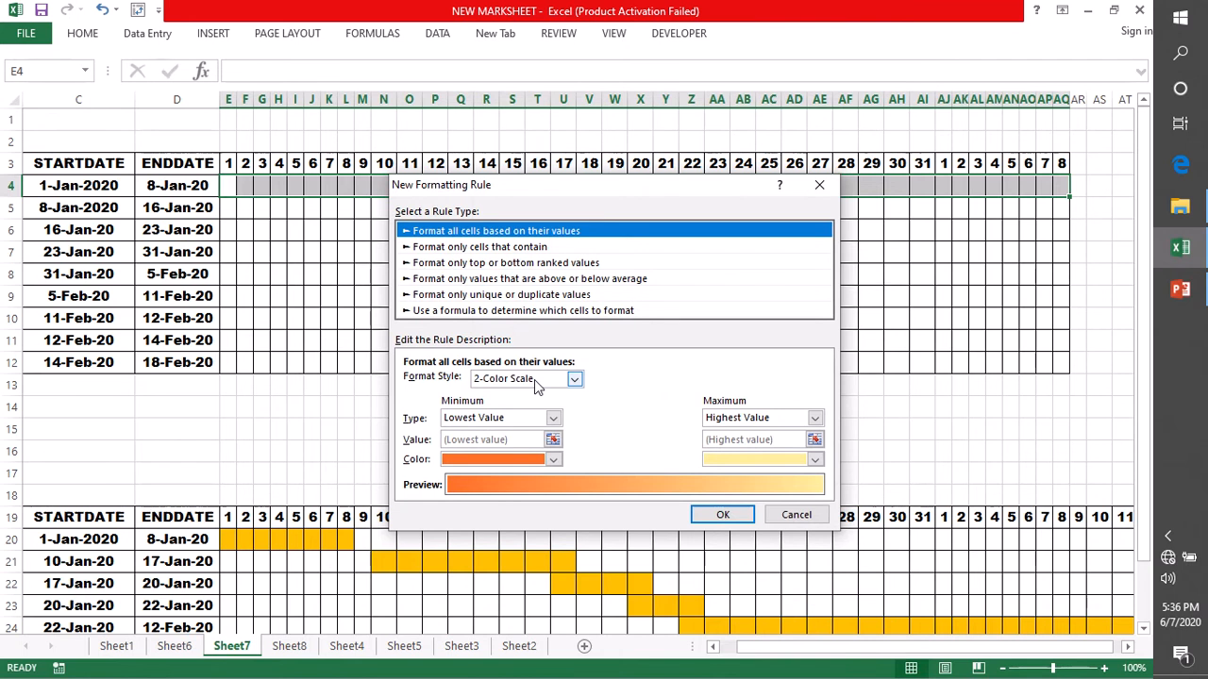
click(470, 312)
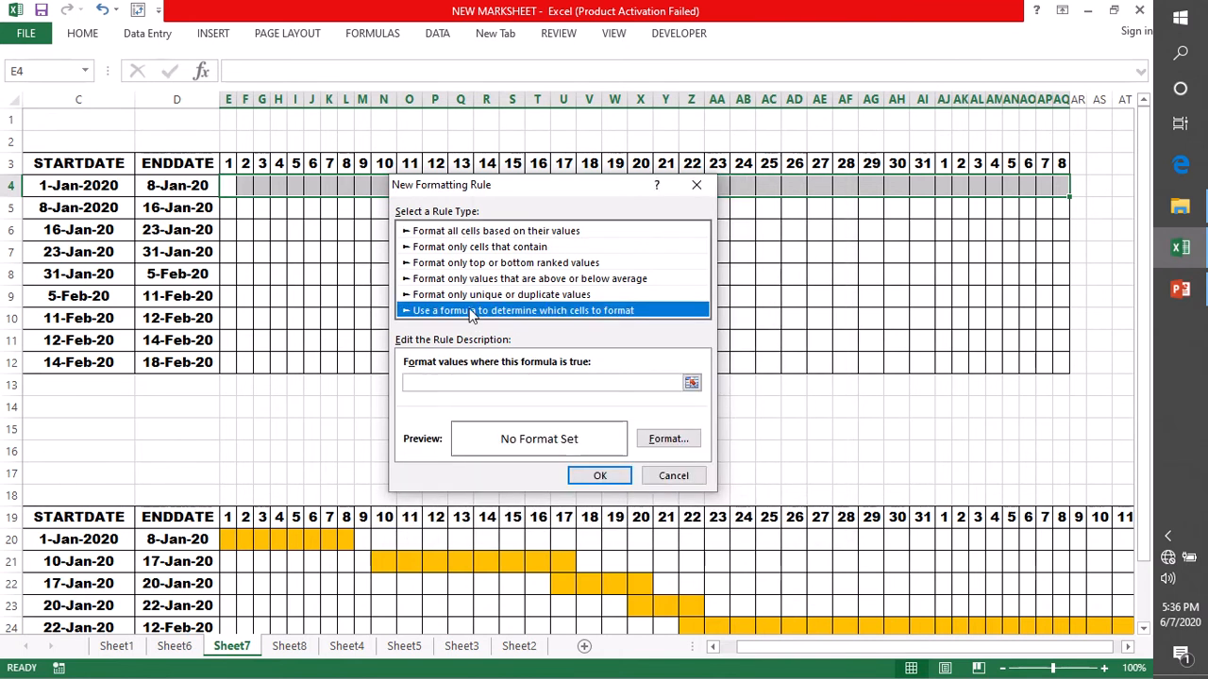
- Enter the rule formula =AND(E$3>=$C4,E$3<=$D4) to match days between the row 4 start and end dates
click(426, 381)
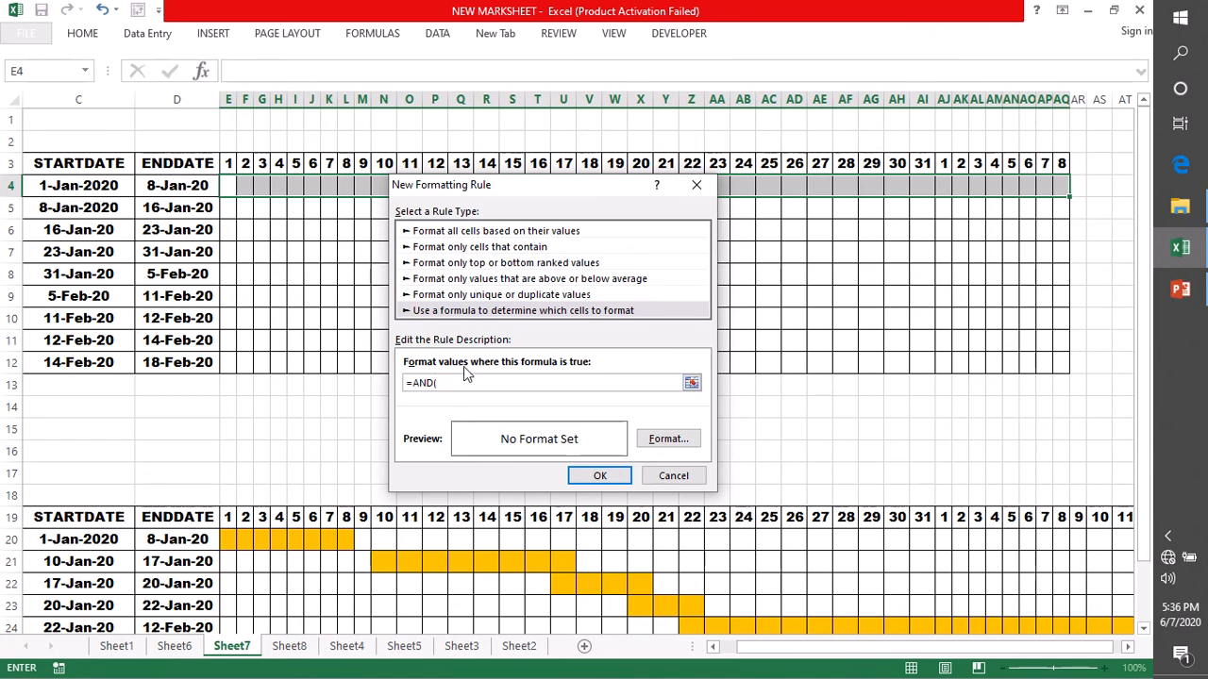
click(230, 165)
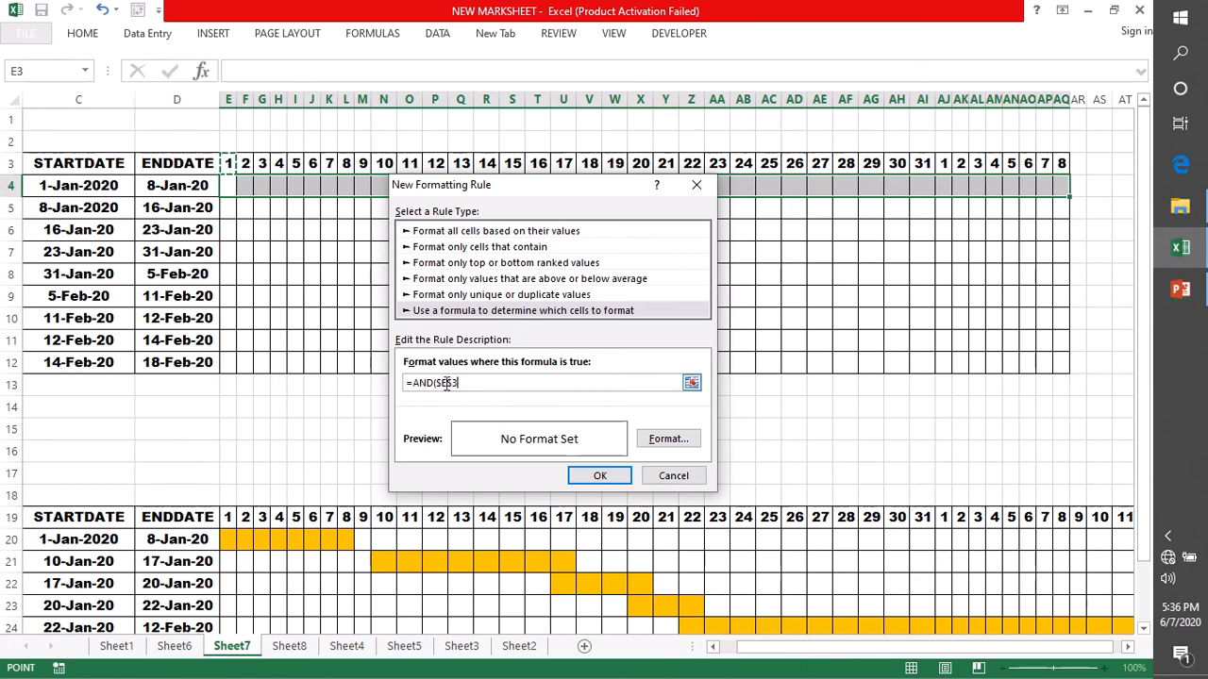
click(443, 383)
text(>=)
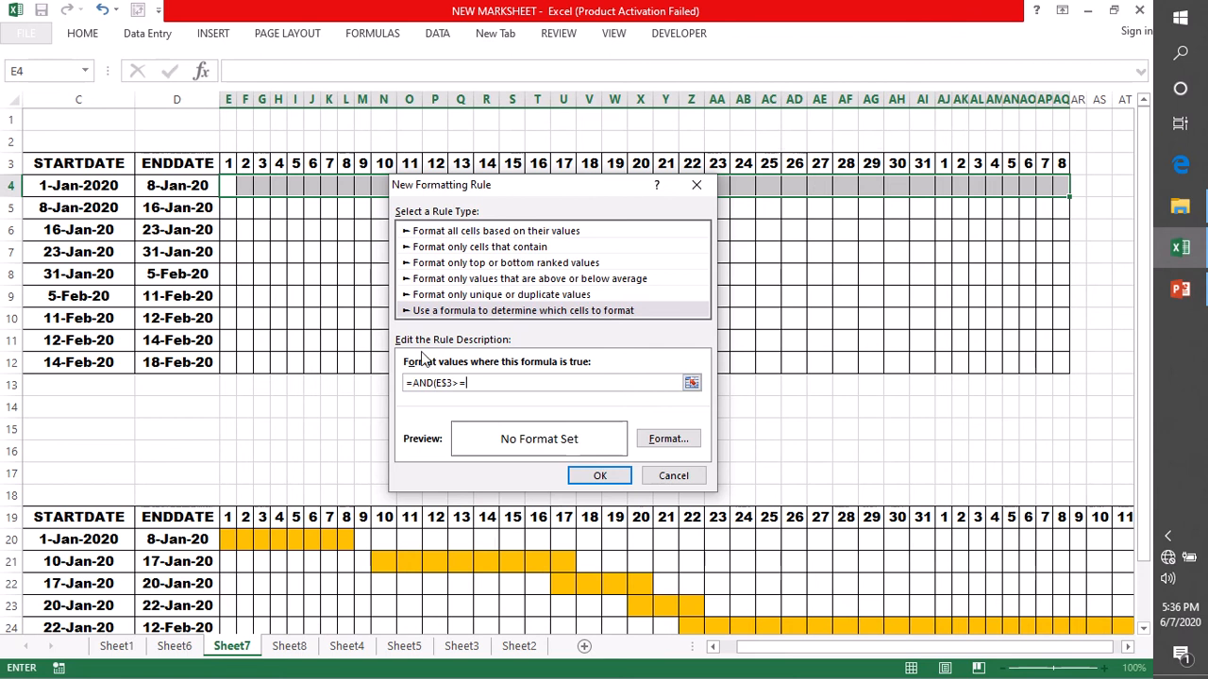
click(60, 186)
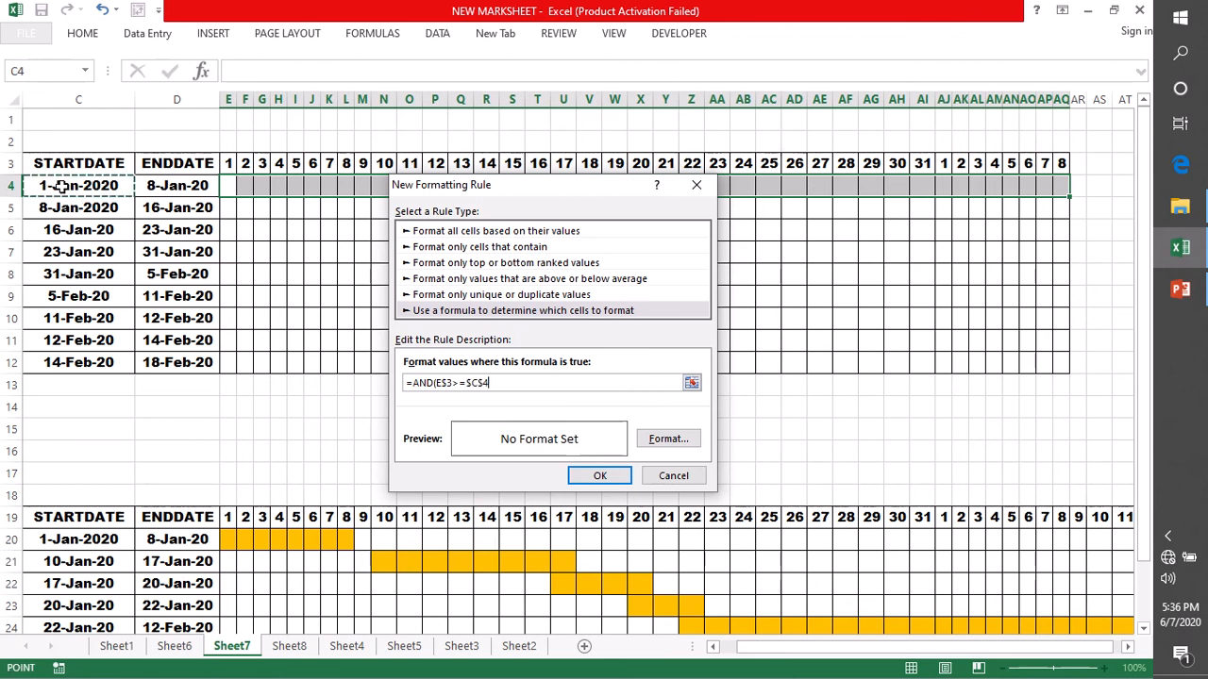
click(484, 382)
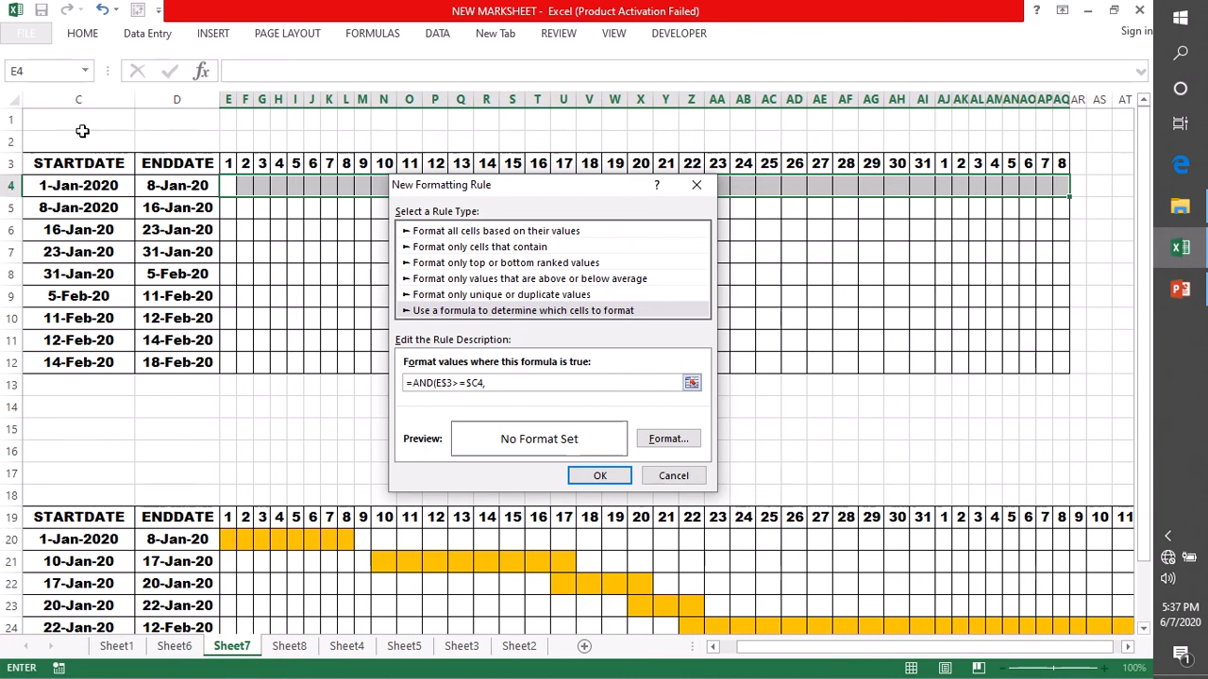
click(227, 164)
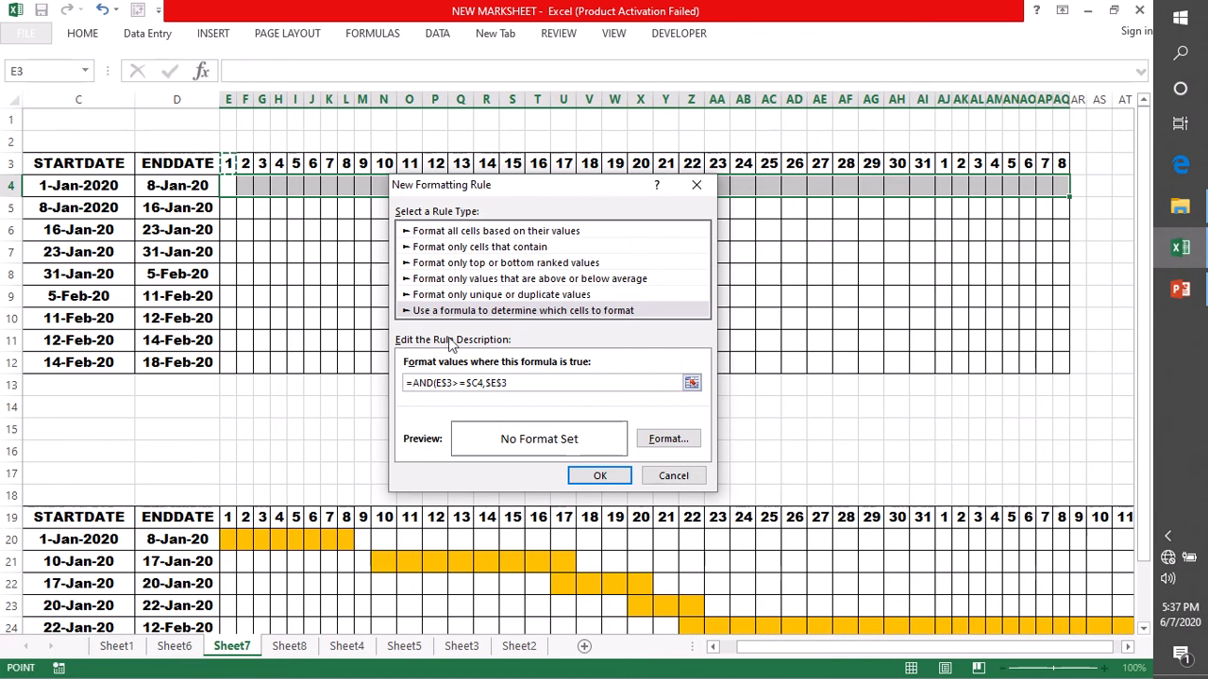
click(493, 382)
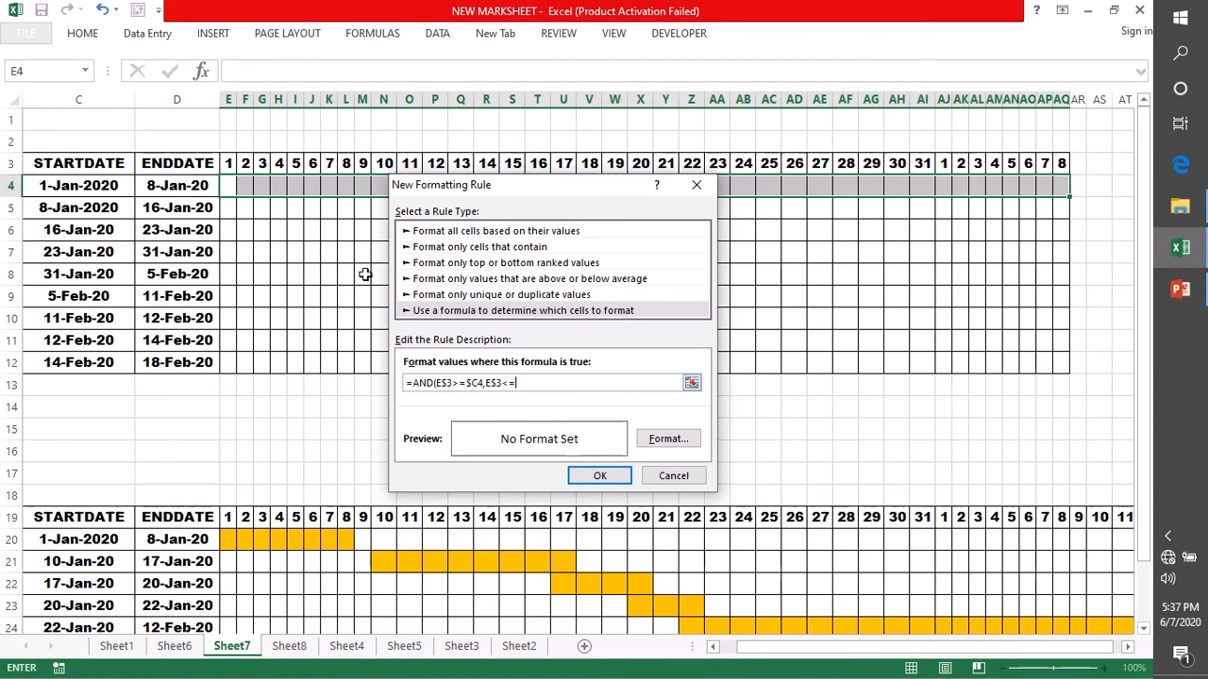
click(168, 186)
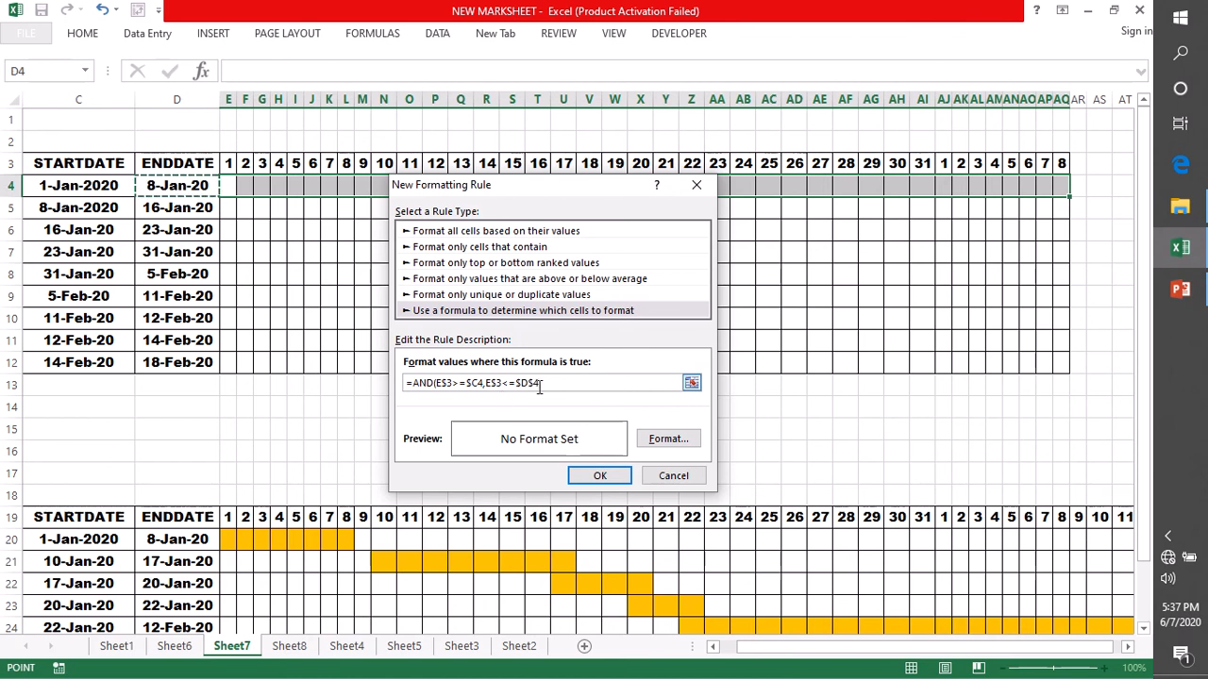
click(535, 383)
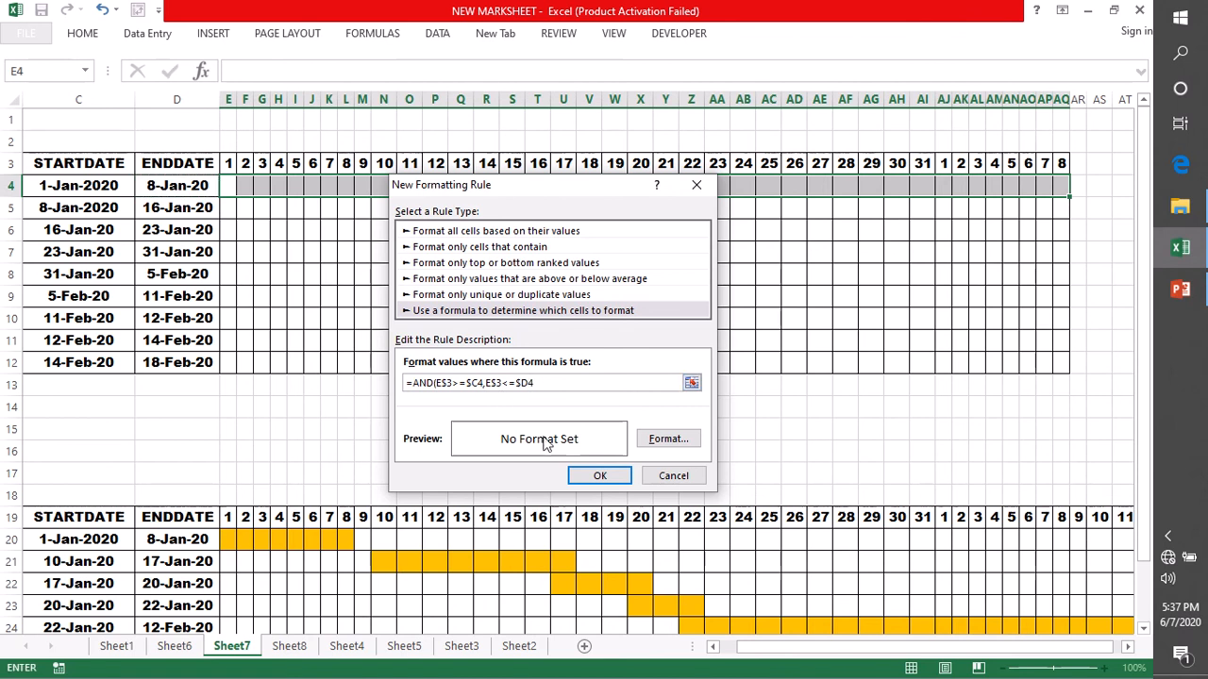
key(Right)
- Give the row 4 rule a green fill, apply it, and check the shaded days in E4:L4
click(654, 449)
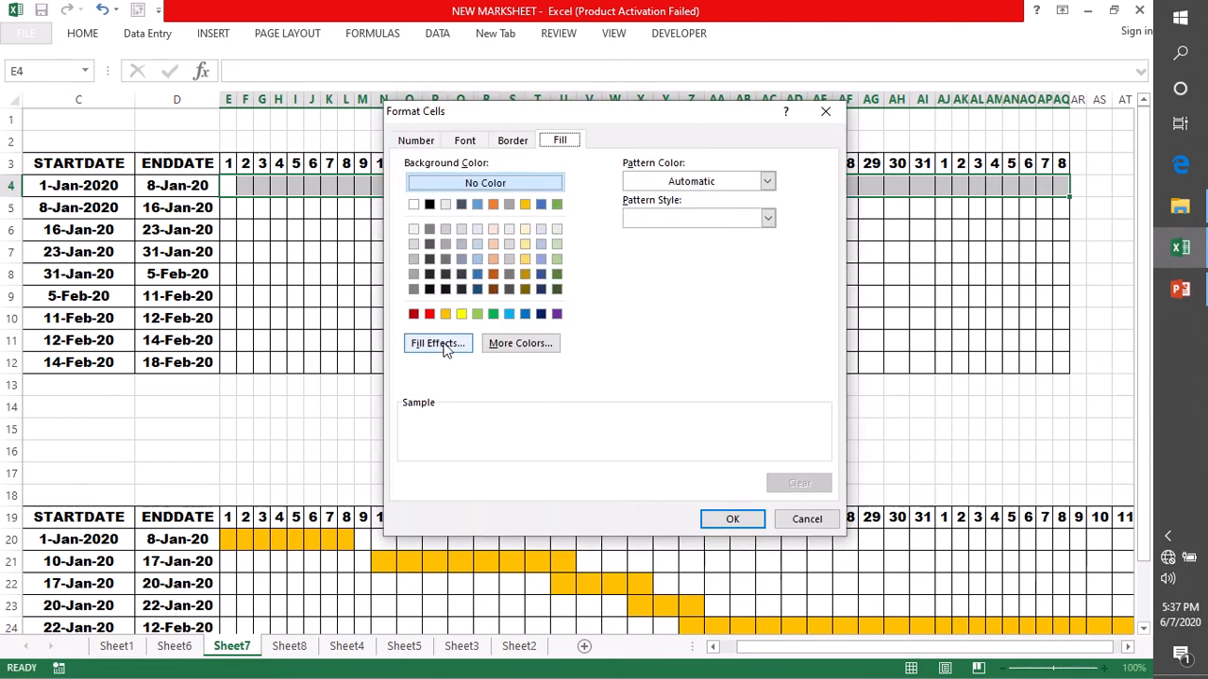
click(492, 313)
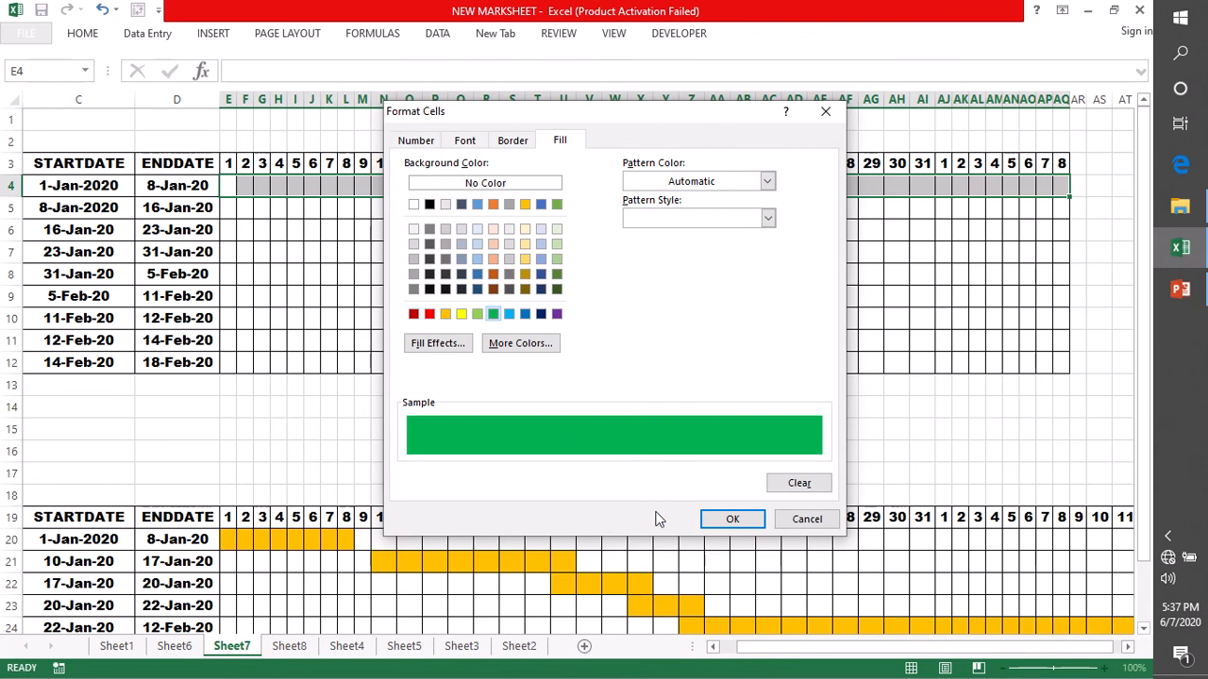
click(732, 519)
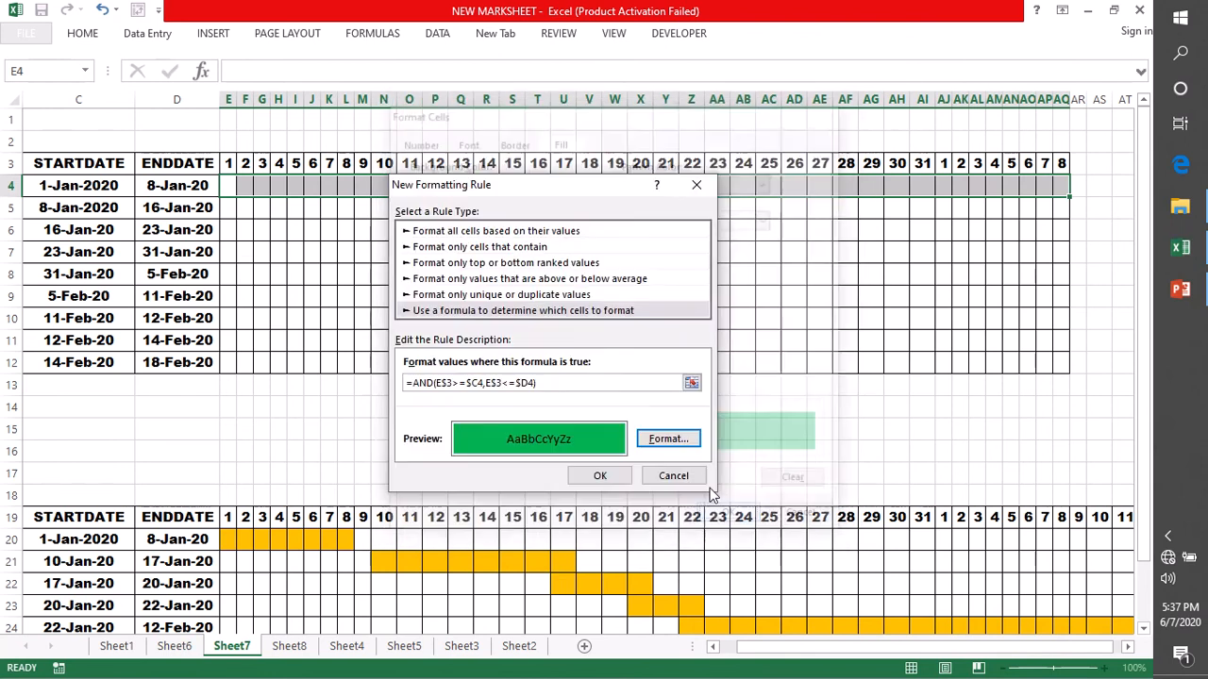
click(601, 476)
click(346, 407)
drag(234, 189, 349, 192)
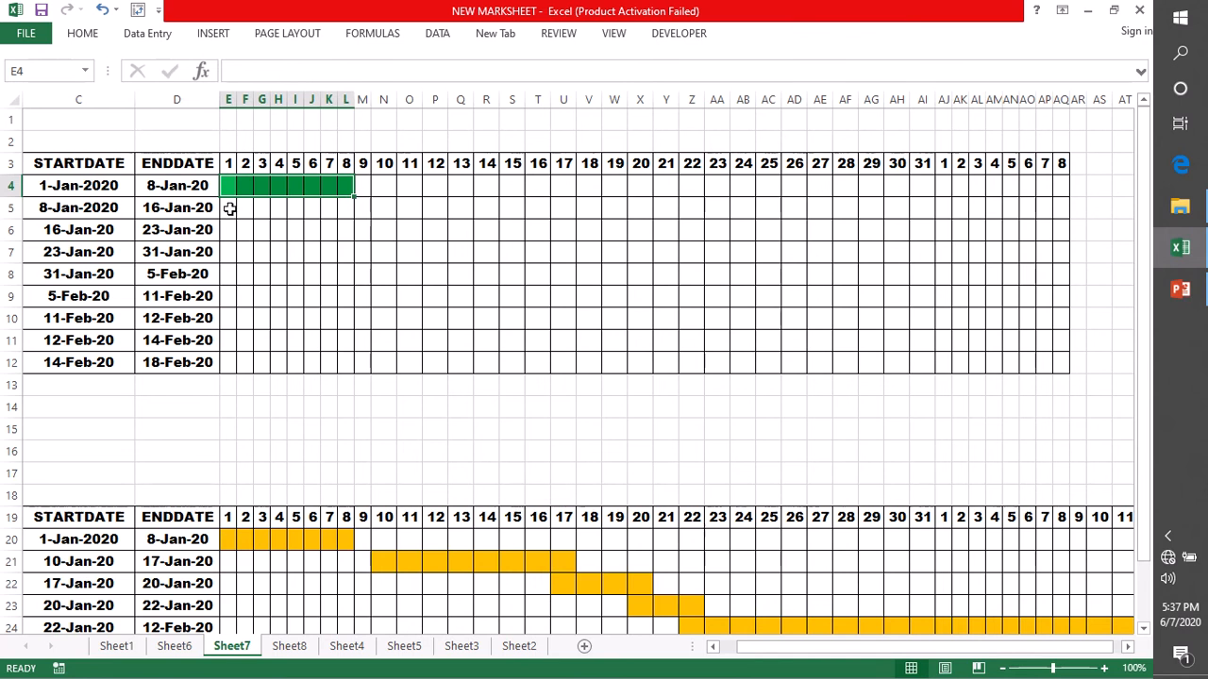
- Start a formula-based conditional formatting rule for the second task's day cells, E5:AQ5
drag(232, 204, 1055, 205)
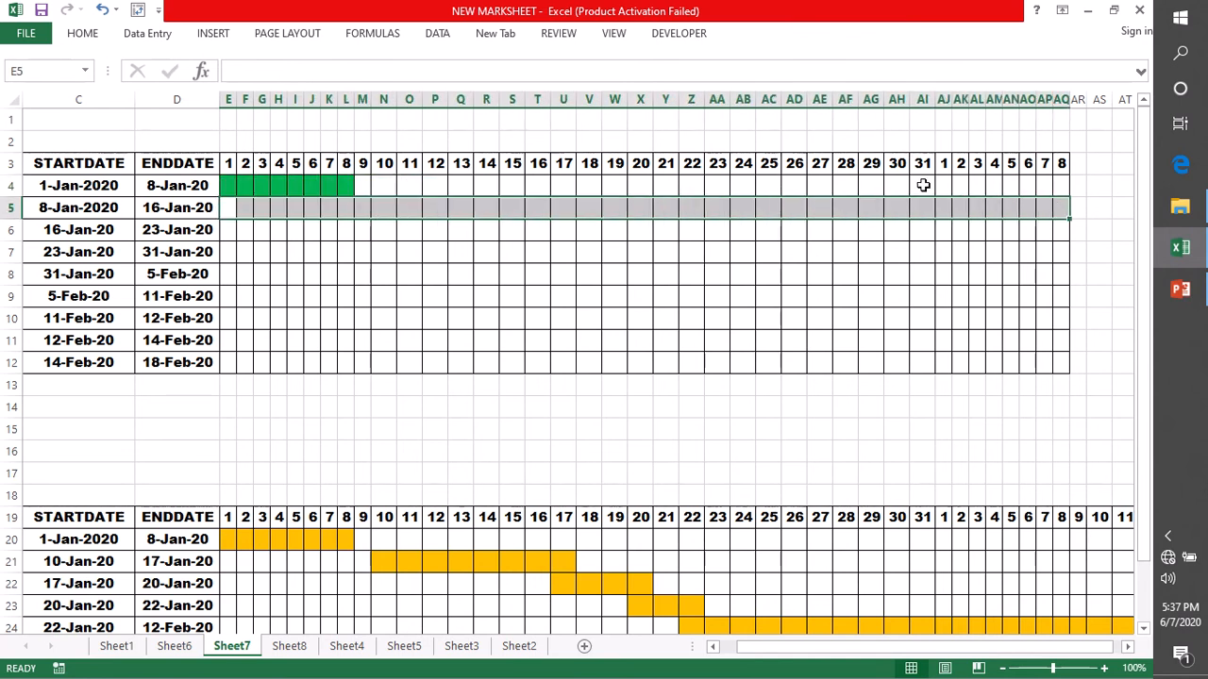
click(87, 36)
click(724, 104)
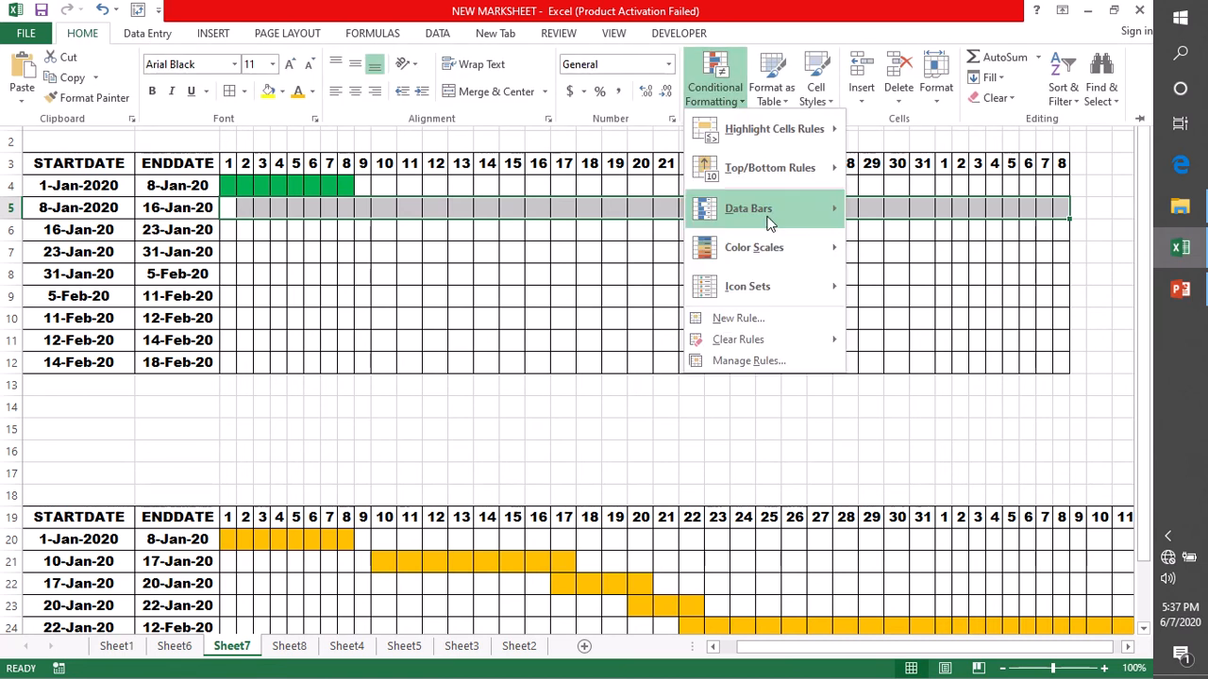
click(760, 322)
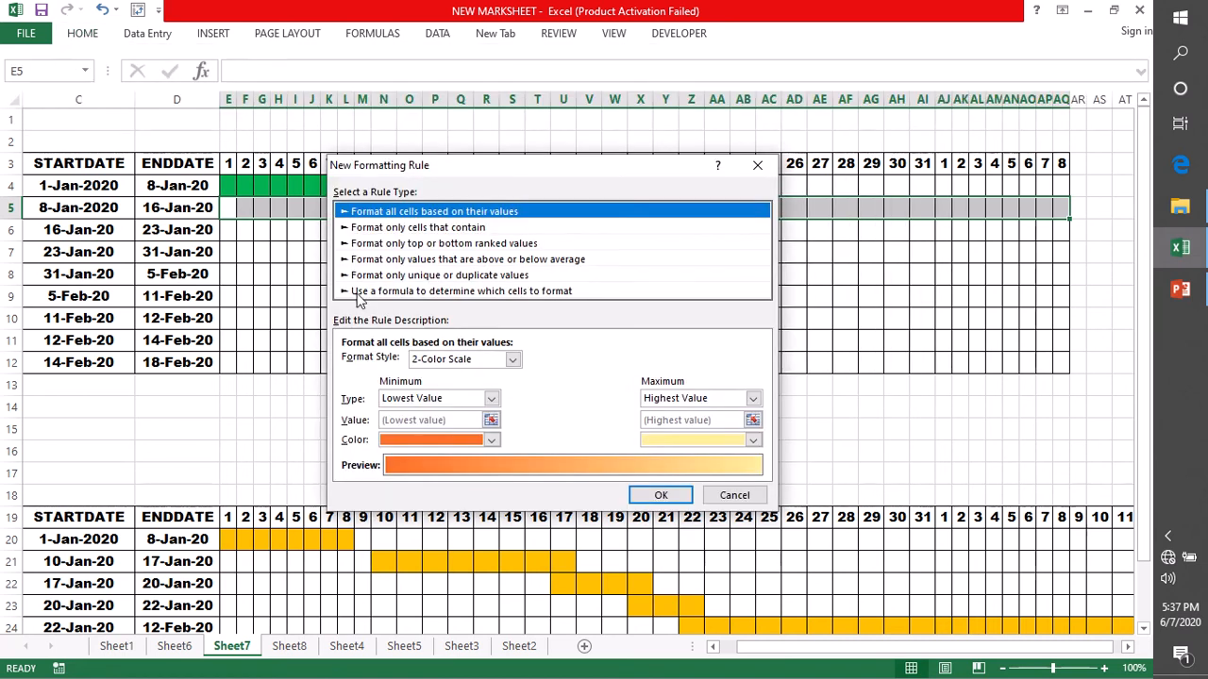
click(366, 291)
click(364, 363)
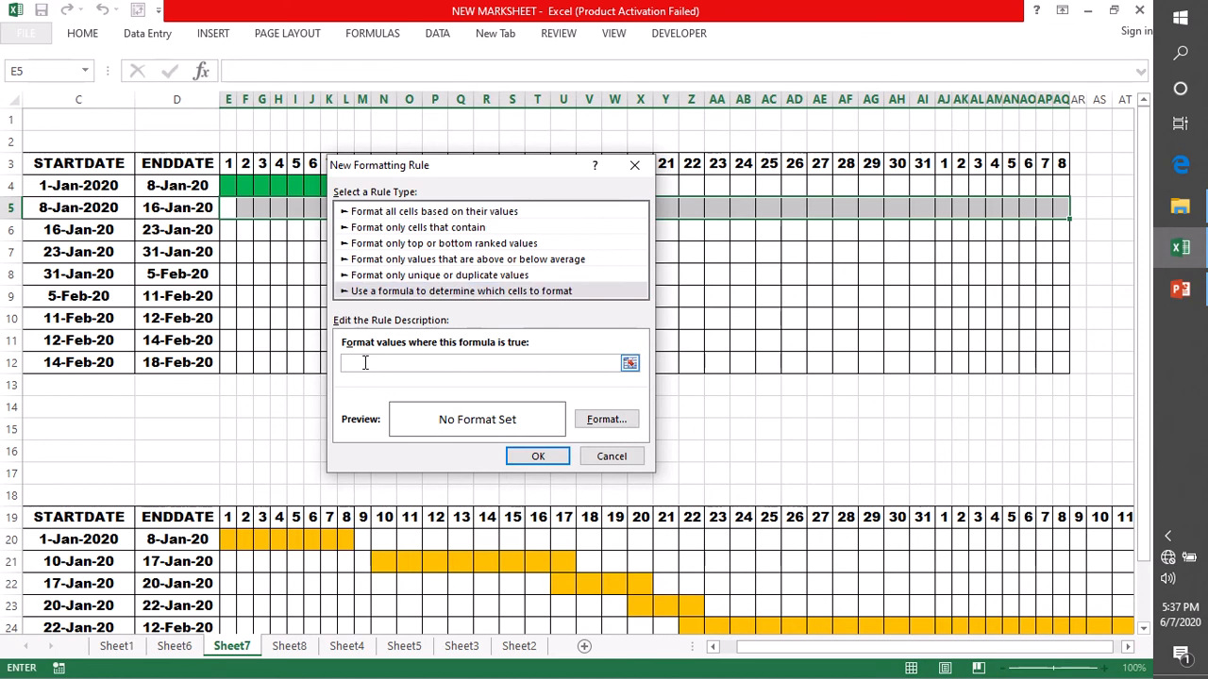
- Begin the row 5 rule formula with =AND(E$3<=$C5, comparing the day header with the start date
text(=)
click(227, 165)
drag(375, 364, 351, 364)
click(351, 365)
text(AND()
click(378, 364)
key(BackSpace)
click(82, 208)
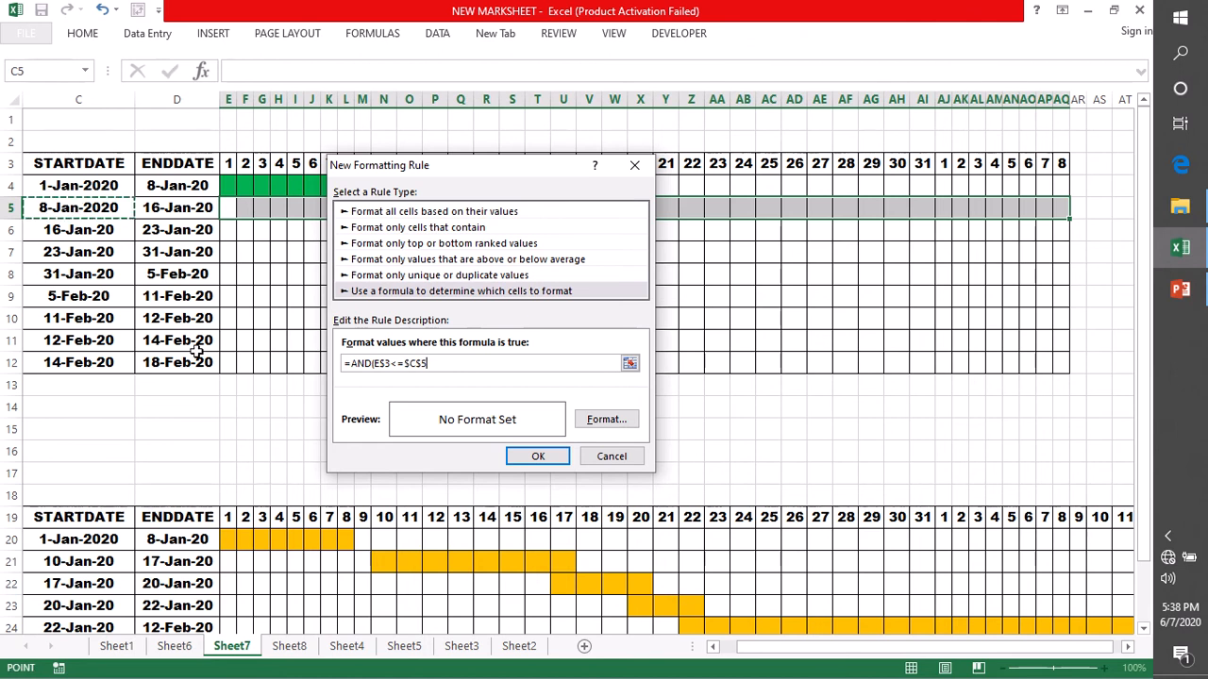
click(423, 364)
key(BackSpace)
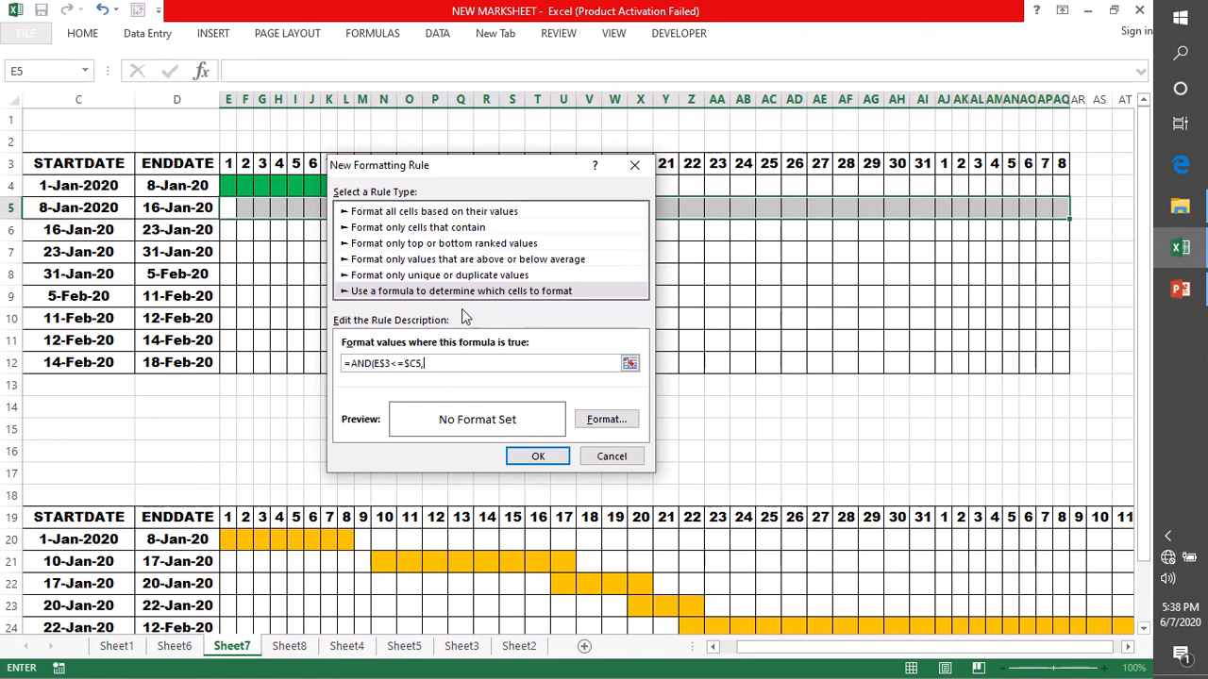
- Complete the row 5 rule formula with the end date condition, E$3>=$D5)
drag(390, 363, 375, 363)
click(441, 363)
text(E$3>=)
click(179, 208)
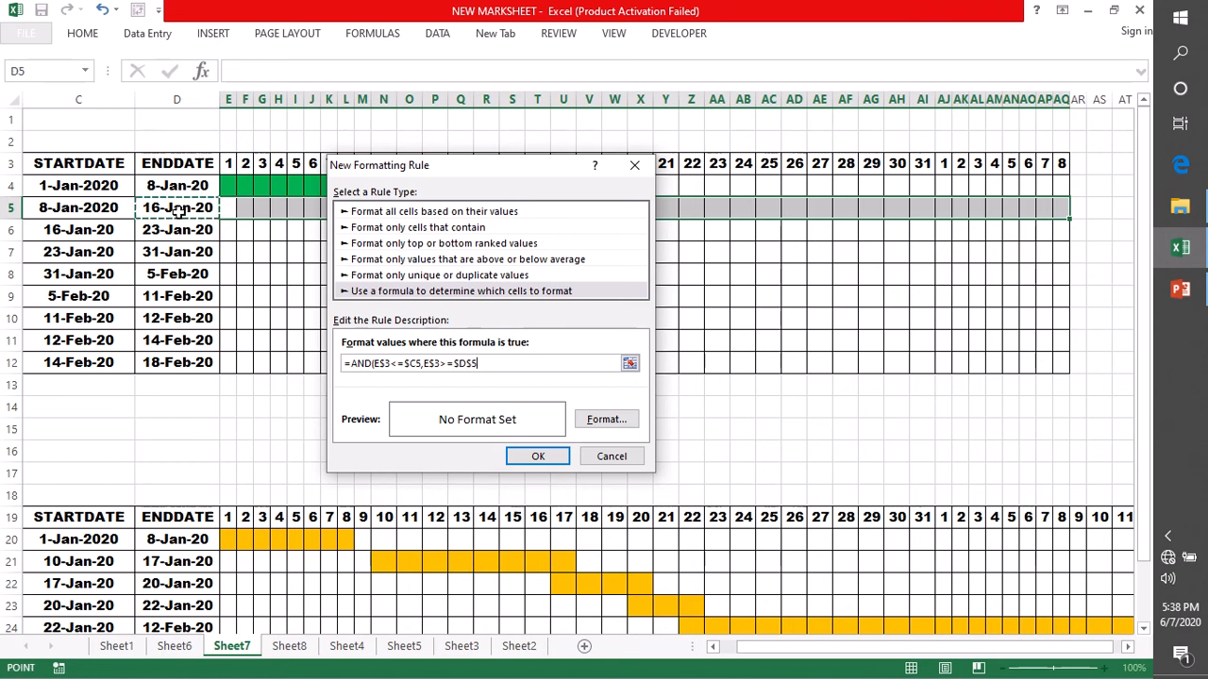
click(472, 363)
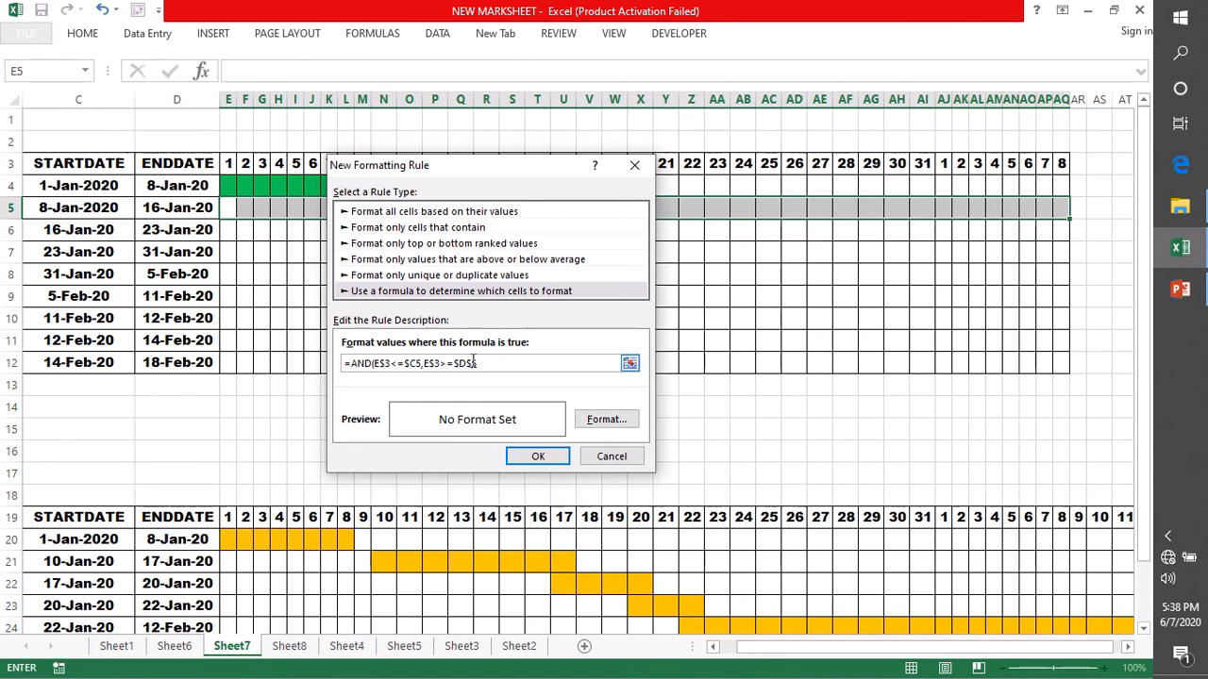
key(BackSpace)
- Give the row 5 rule a yellow fill and apply it to E5:AQ5
click(605, 419)
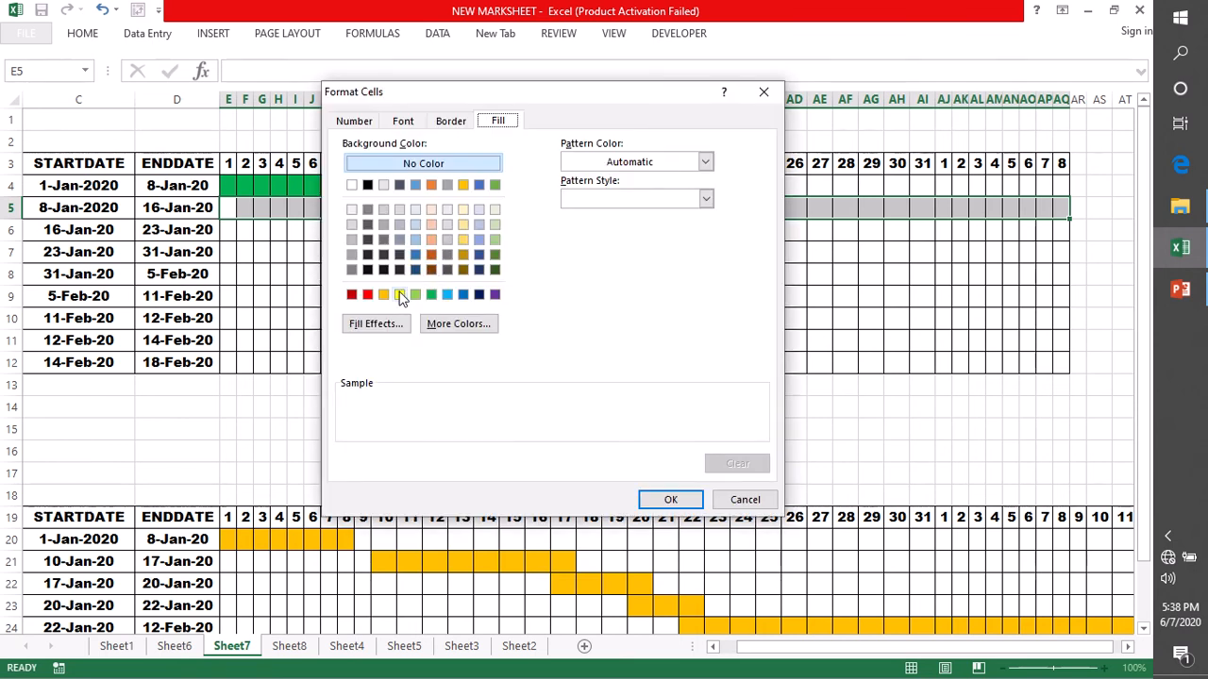
click(400, 295)
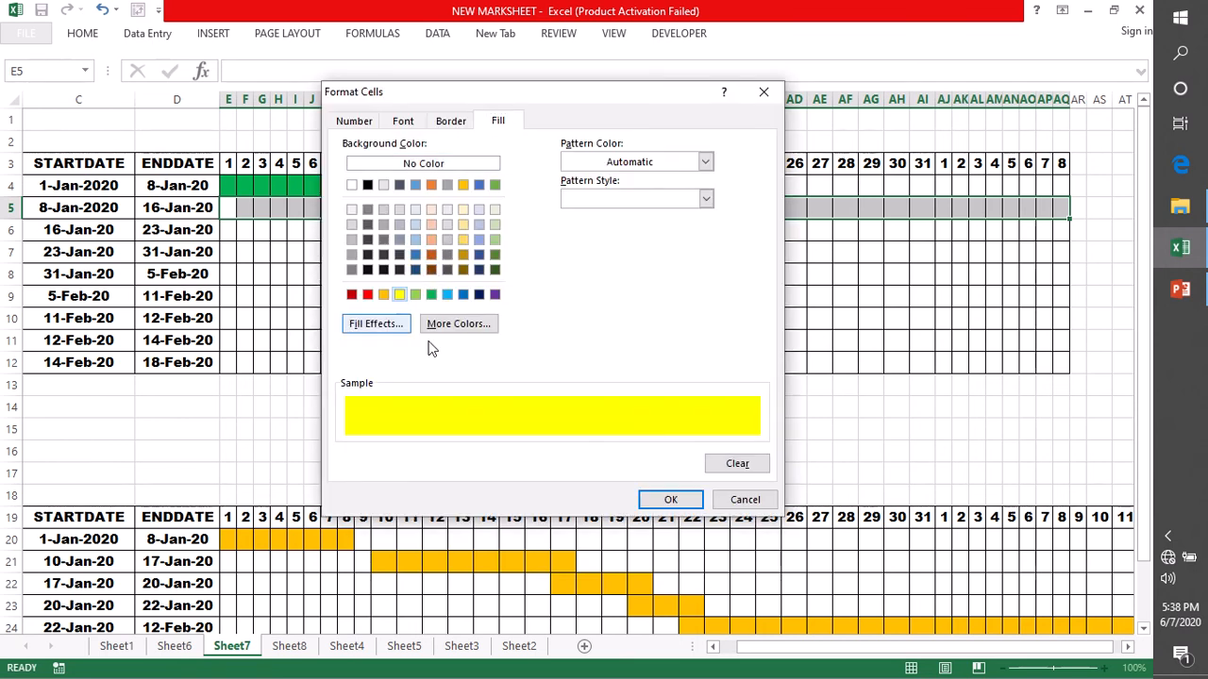
click(670, 500)
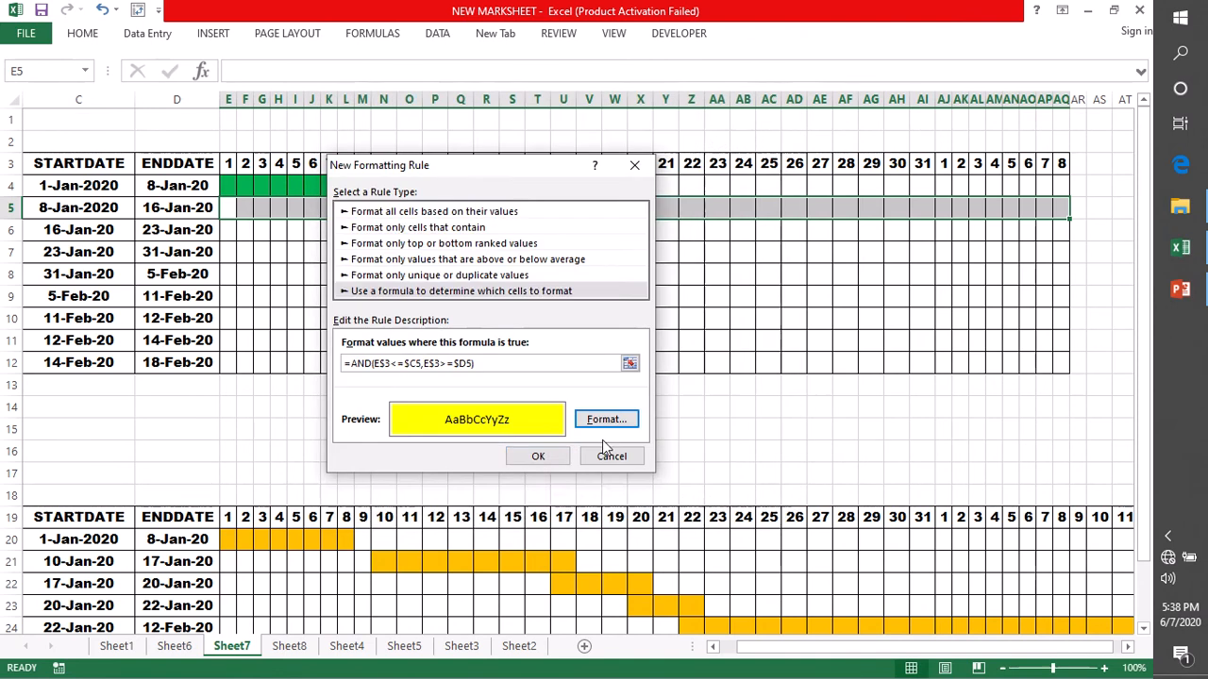
click(536, 457)
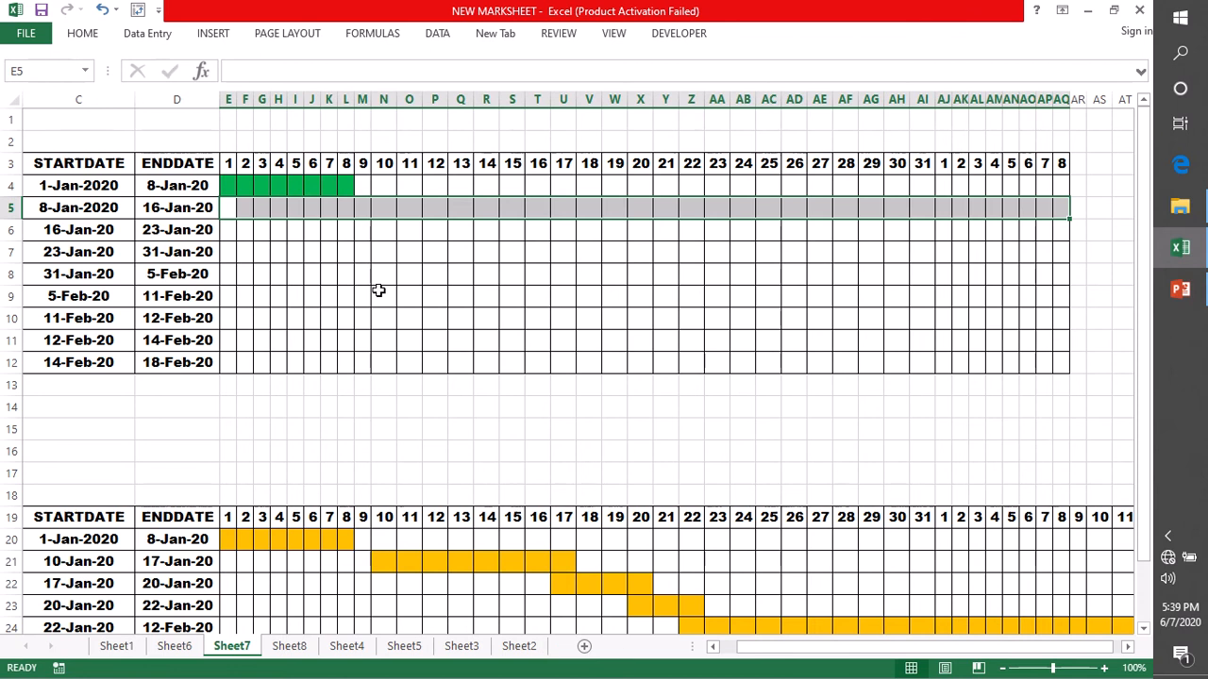
- Start a new formula-based conditional formatting rule for E5:AQ5
click(83, 34)
click(740, 102)
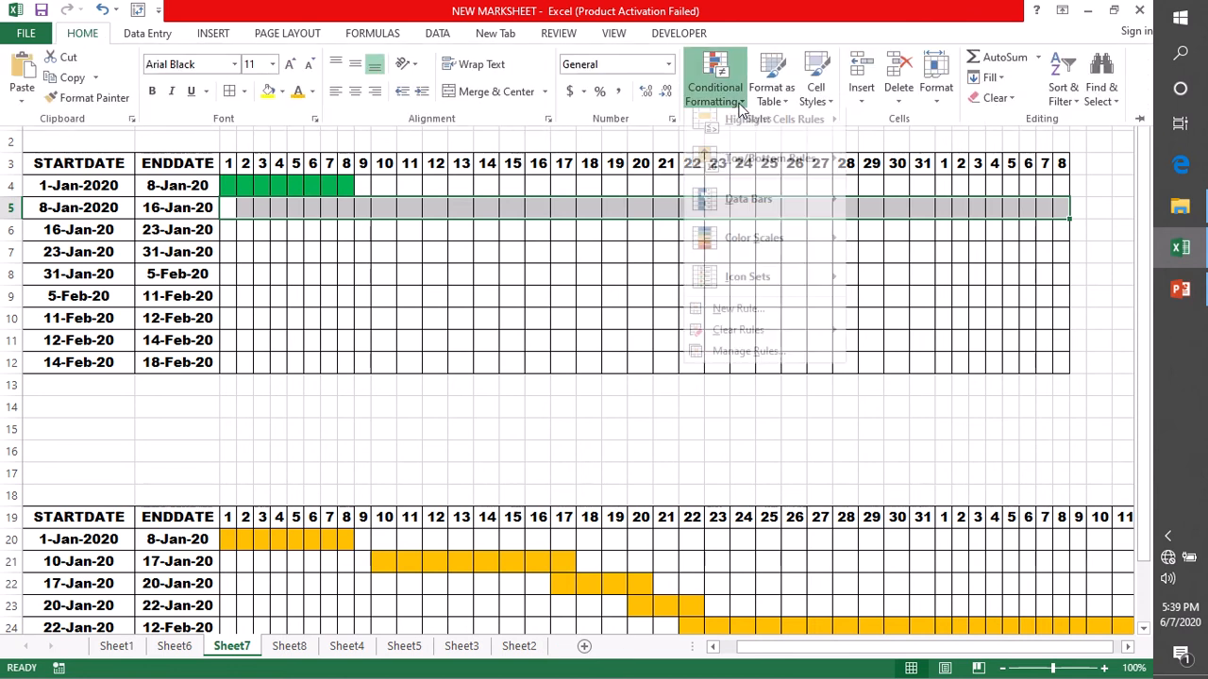
click(746, 318)
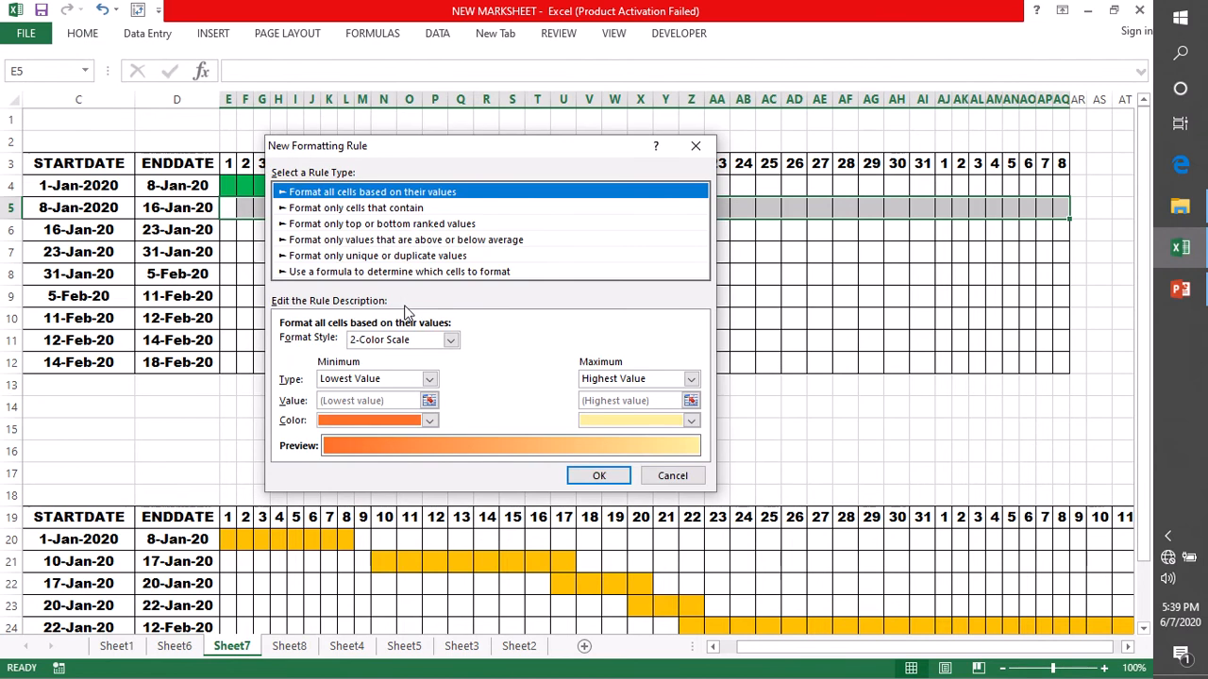
click(310, 271)
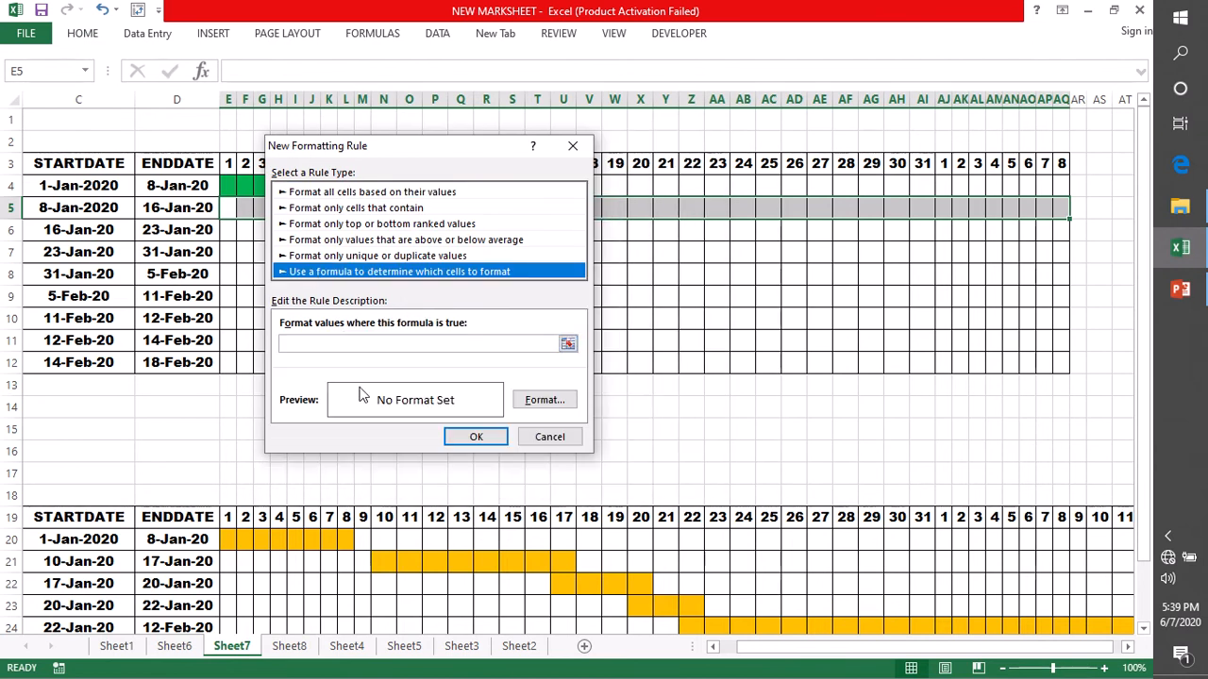
- Begin the rule formula with =AND(E$3>=$C5, to test the day header against the row 5 start date
click(315, 344)
text(=AN)
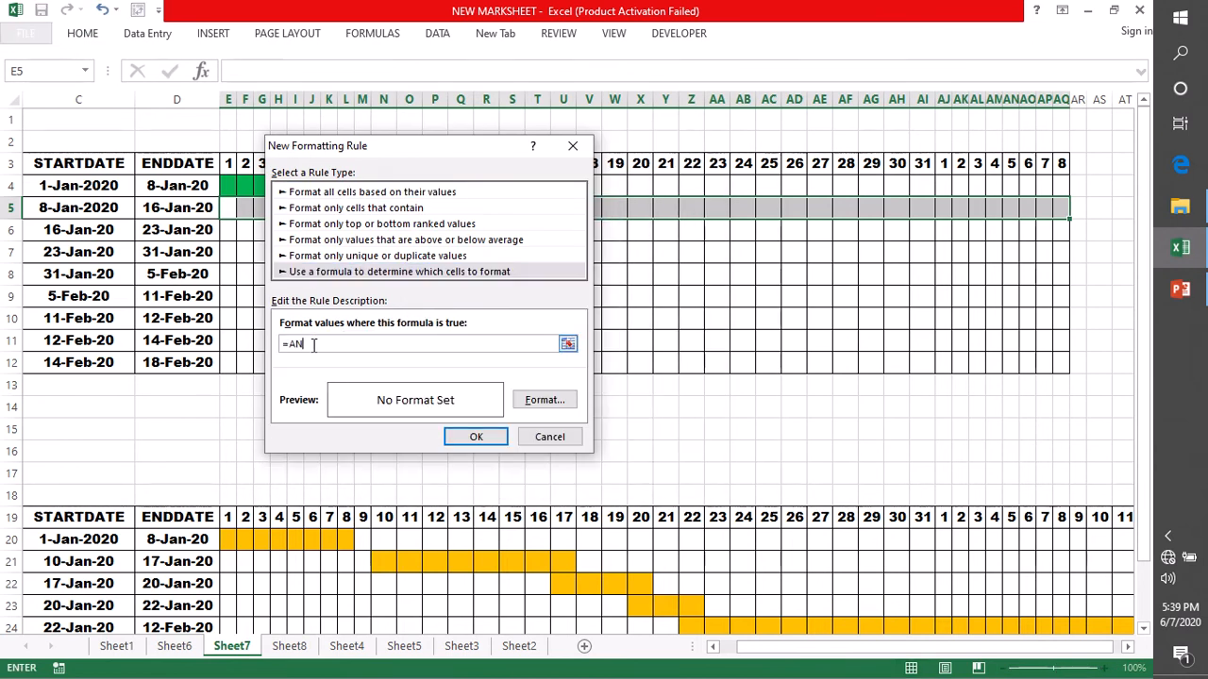
text(D()
click(228, 164)
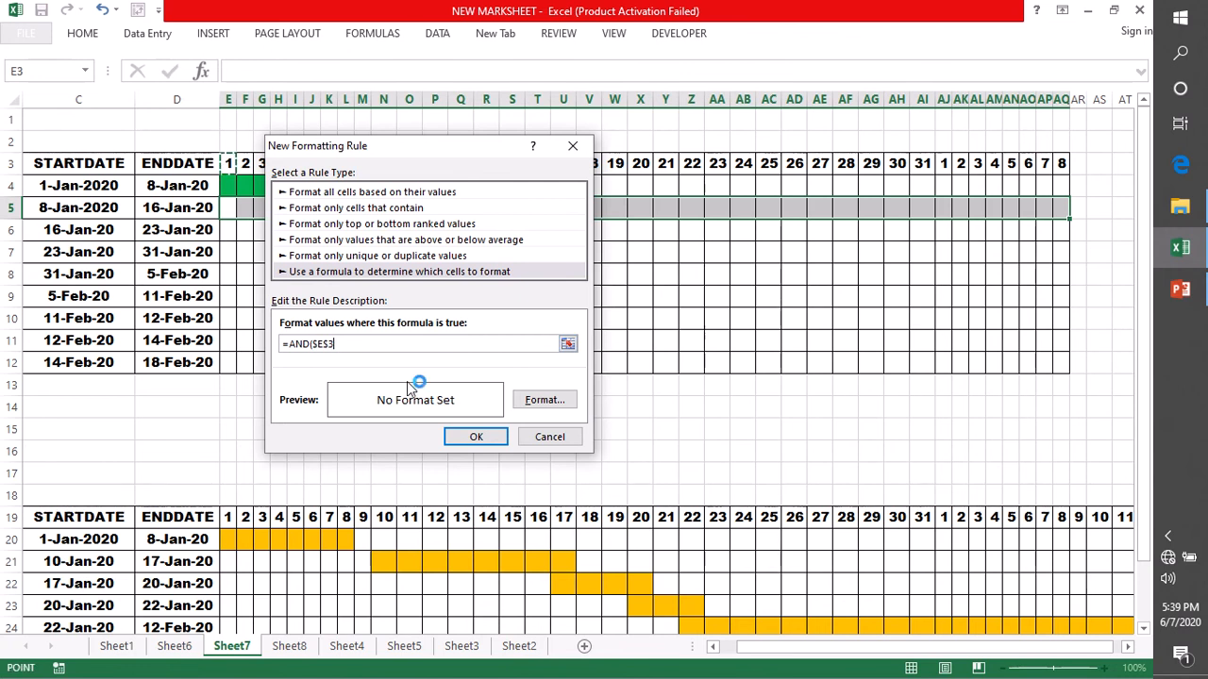
click(319, 346)
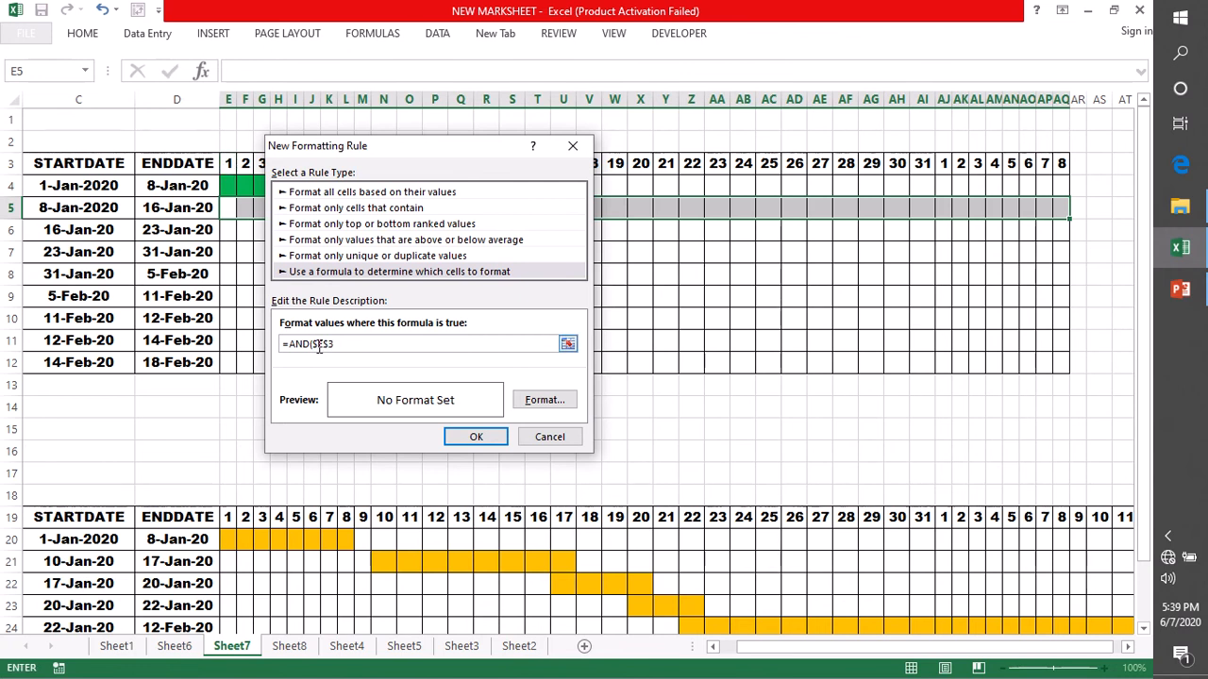
key(BackSpace)
text(>=)
click(68, 208)
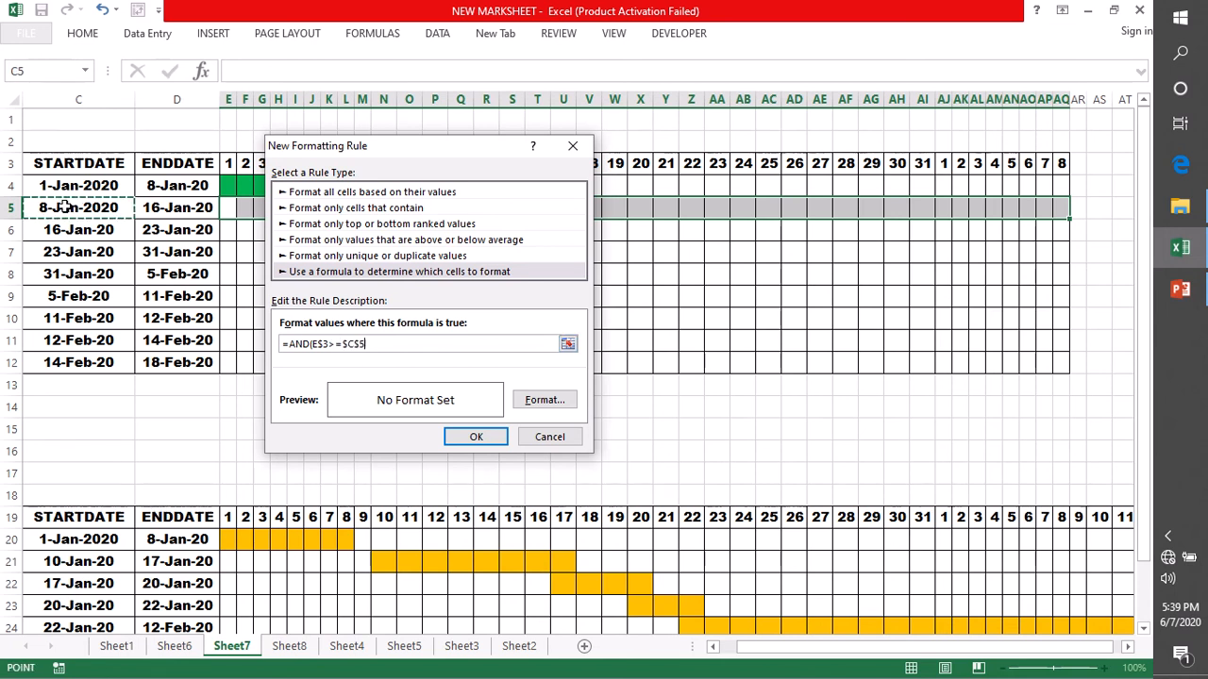
click(361, 344)
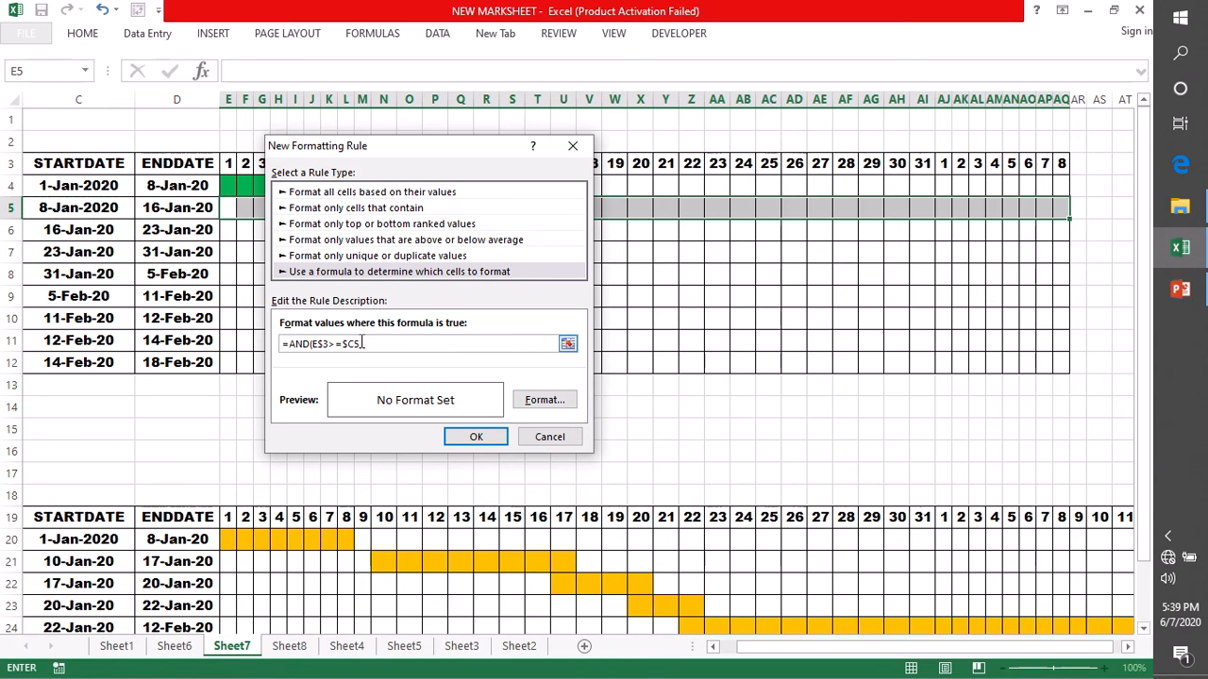
- Complete the rule formula with the end date condition, E$3<=$D5)
double_click(322, 347)
click(363, 345)
text(,)
key(ctrl+v)
key(BackSpace)
key(BackSpace)
text(D5)
click(388, 344)
text(=)
key(BackSpace)
key(BackSpace)
text(<=)
drag(411, 343, 381, 343)
key(BackSpace)
click(156, 209)
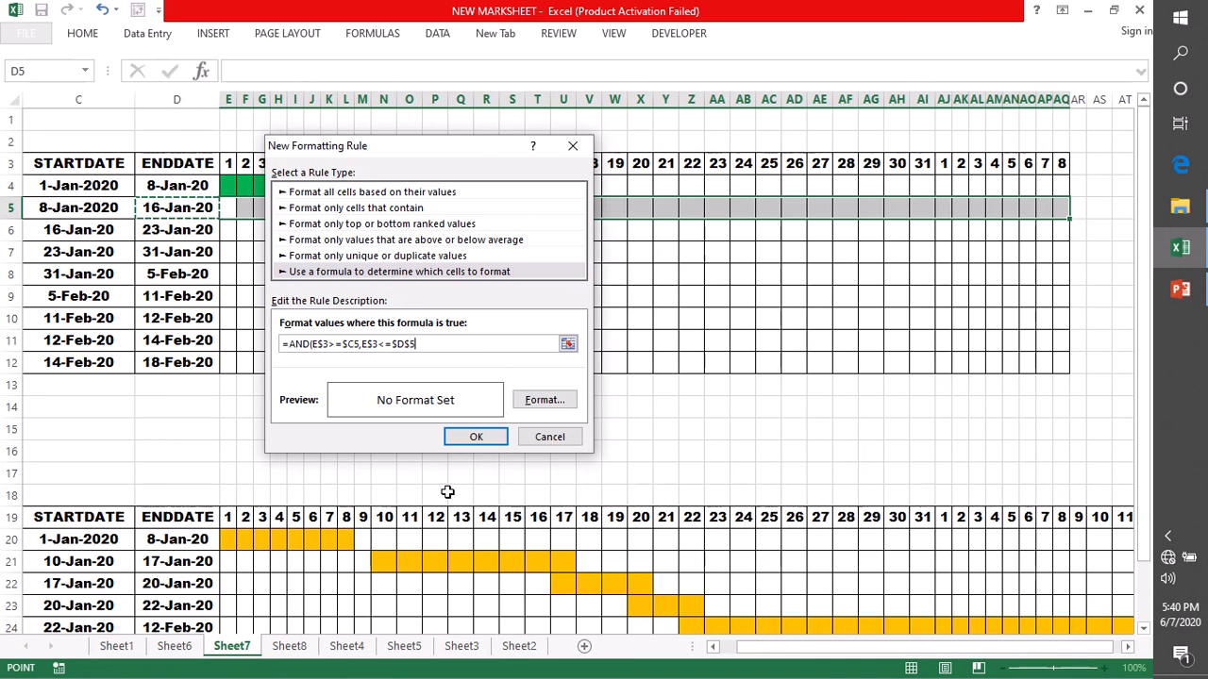
click(412, 344)
key(BackSpace)
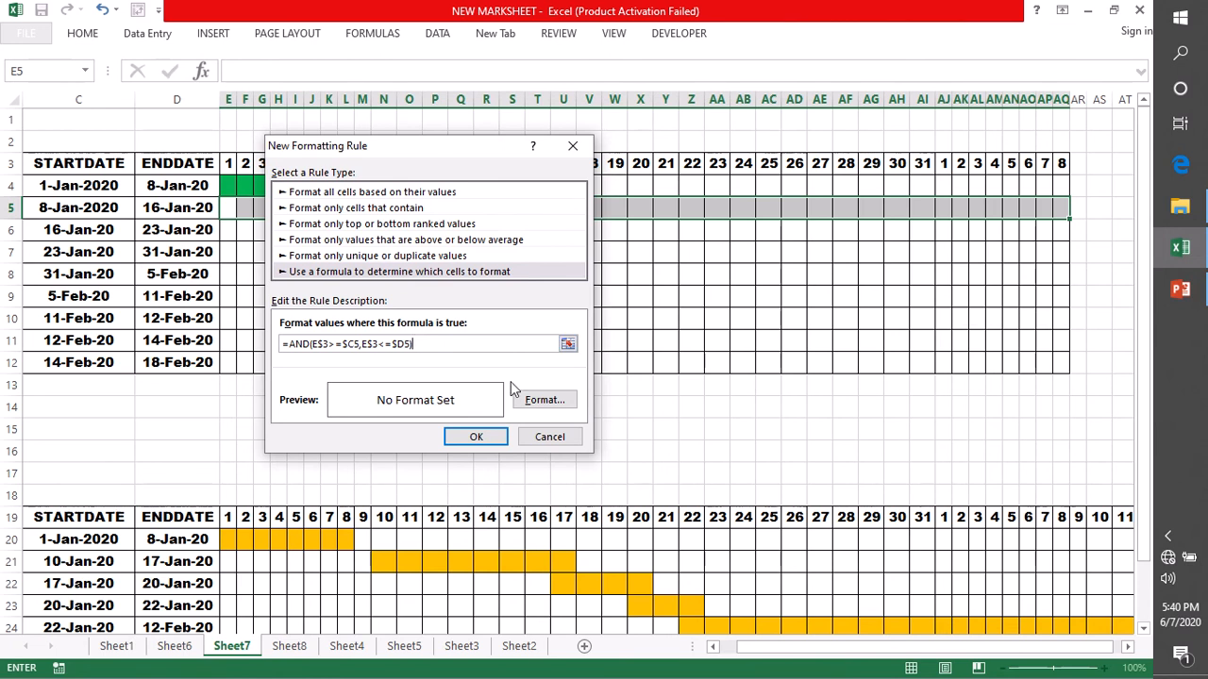
- Give the row 5 rule an orange fill and apply it to E5:AQ5
click(538, 400)
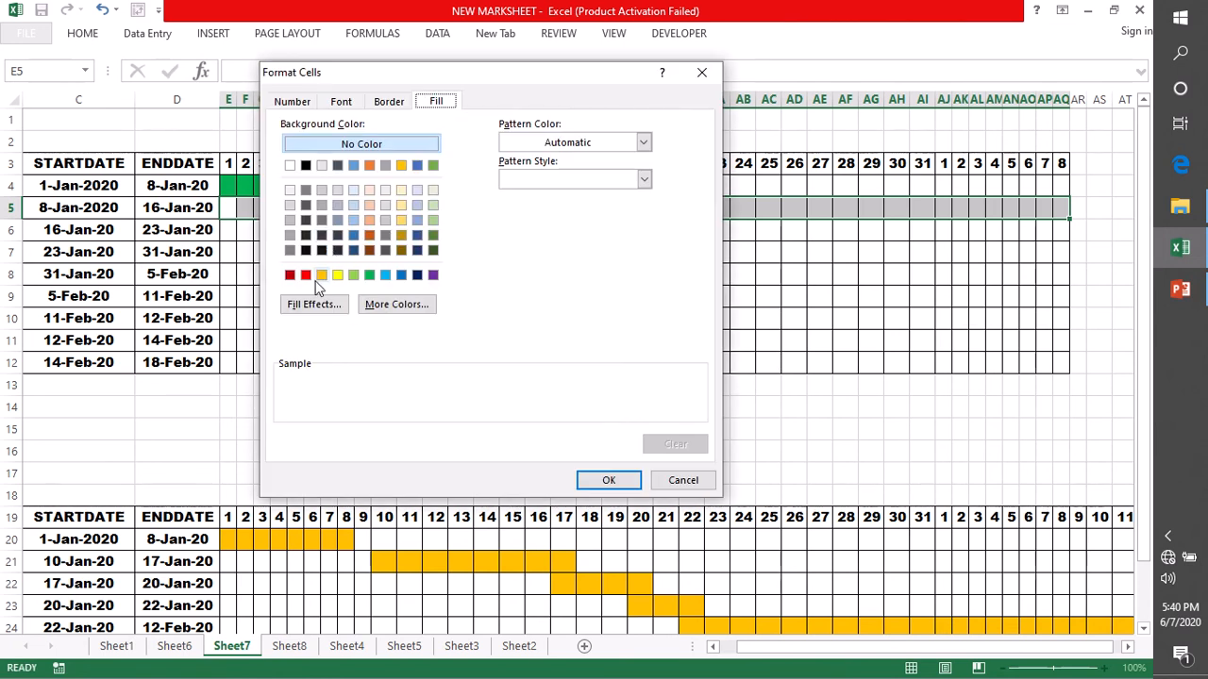
click(322, 275)
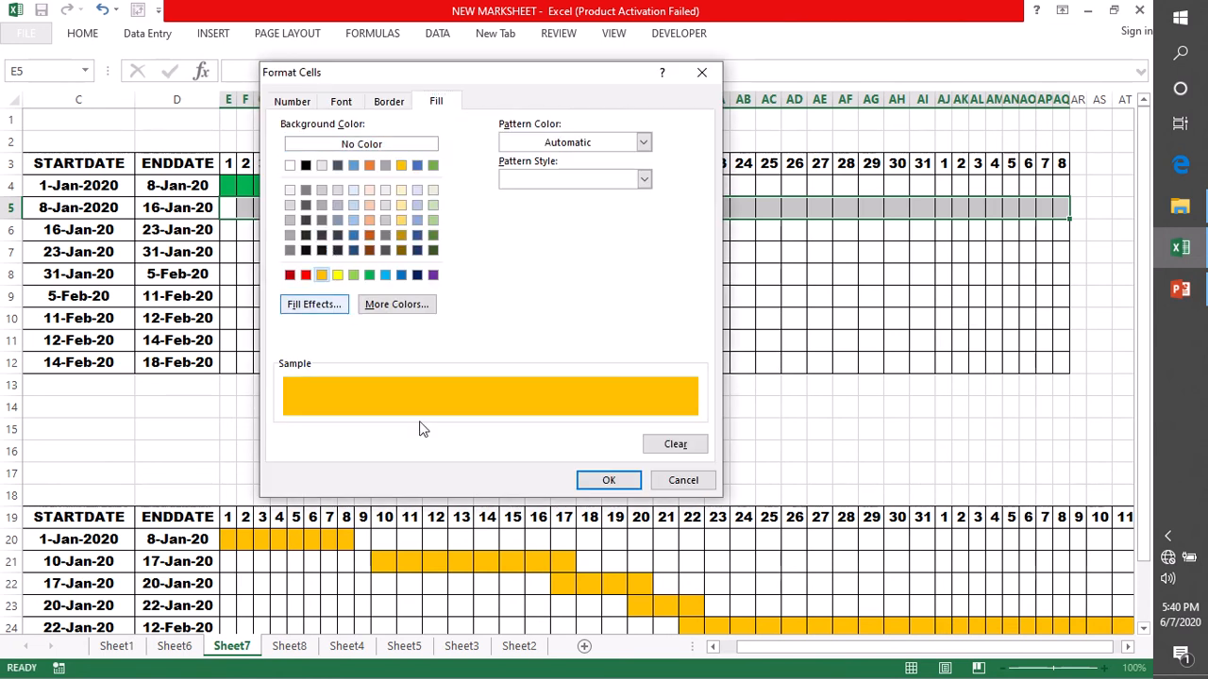
click(585, 482)
click(477, 436)
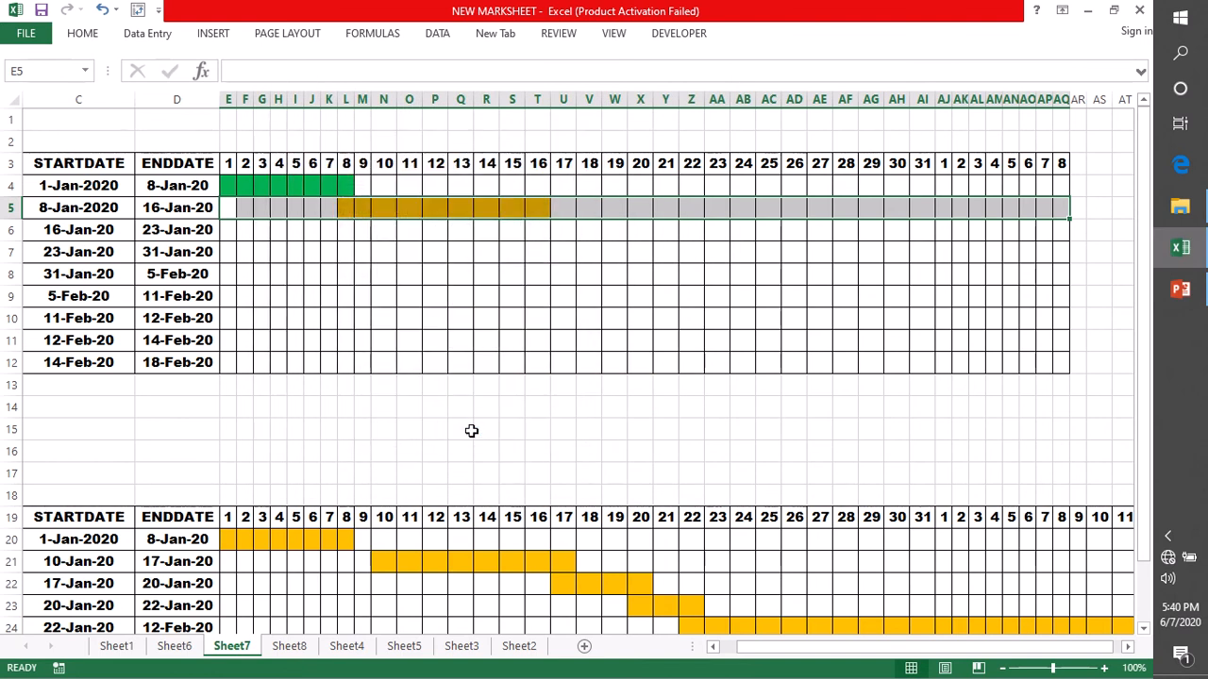
- Fill the conditional formatting of day rows 4 and 5, E4:AQ5, down through row 12
click(459, 429)
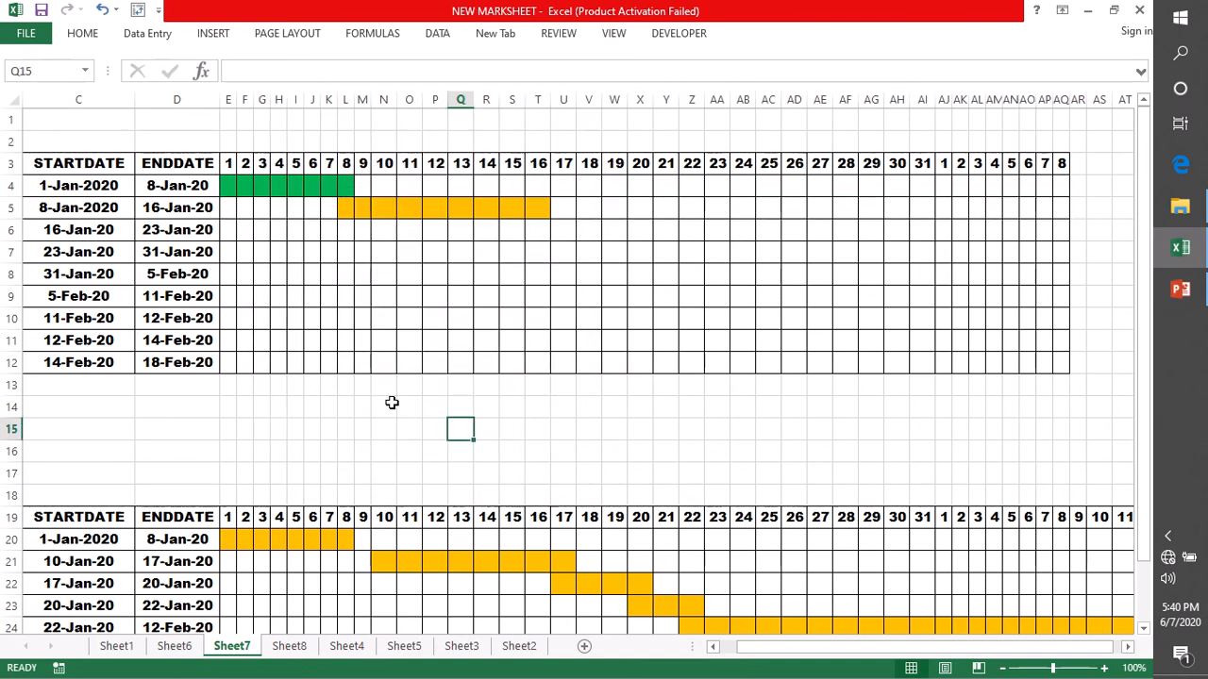
drag(236, 184, 1080, 373)
click(459, 449)
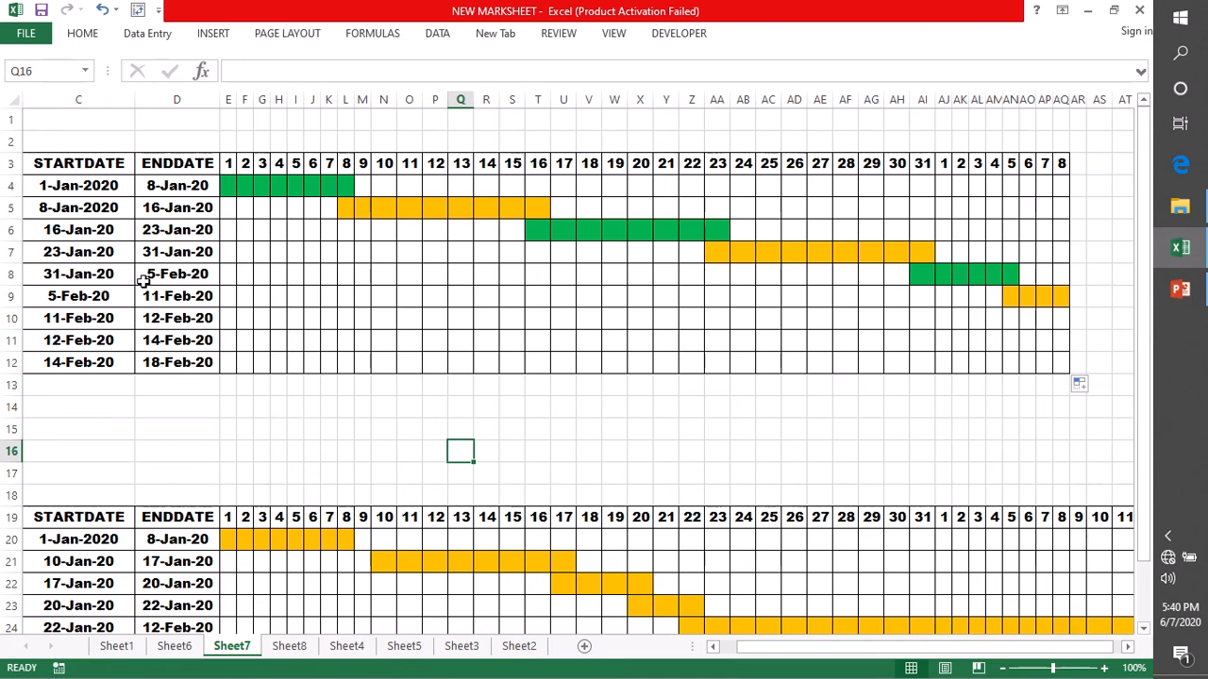
- Extend the day header in row 3 by filling AQ3 across to CA3
click(1064, 164)
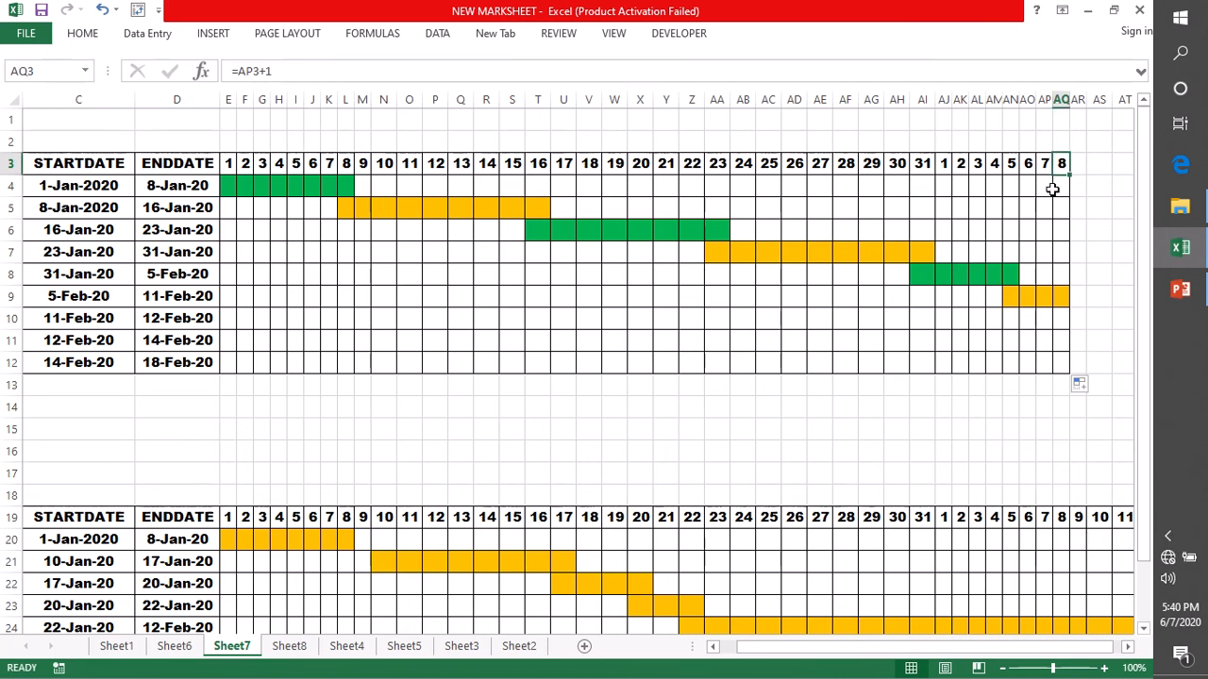
drag(1073, 175, 1016, 167)
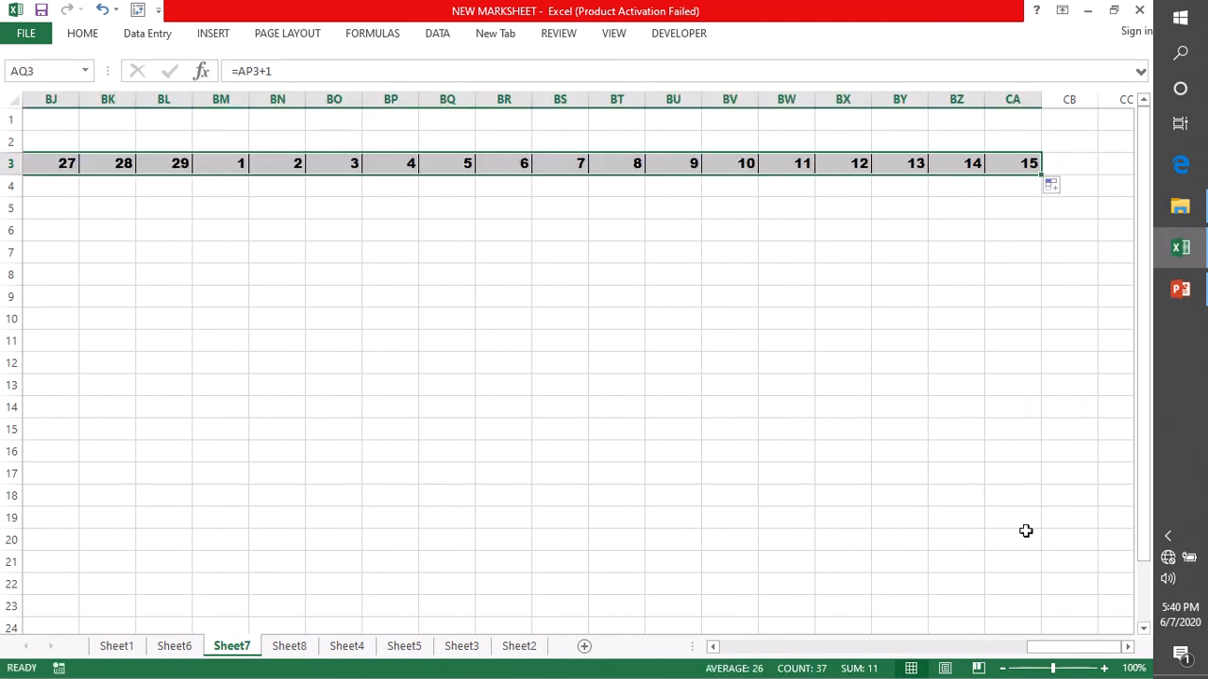
drag(1069, 650, 873, 651)
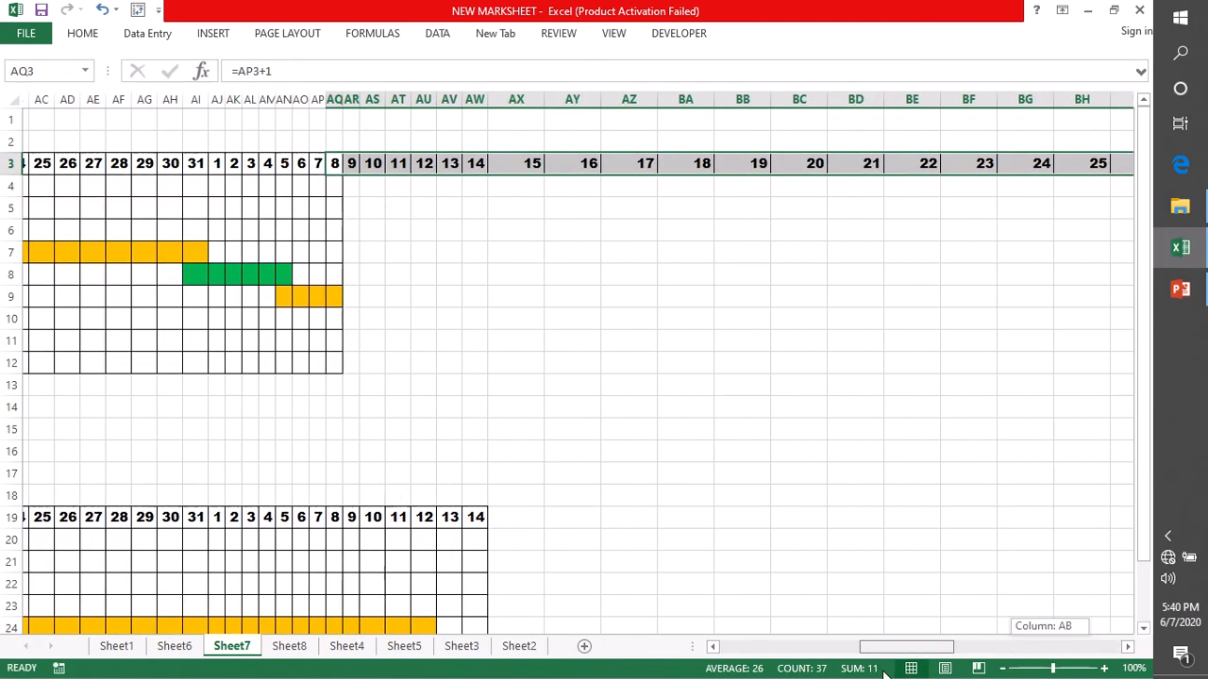
- Fill cell AQ4 with its formatting across to column CA and down to row 11
click(329, 187)
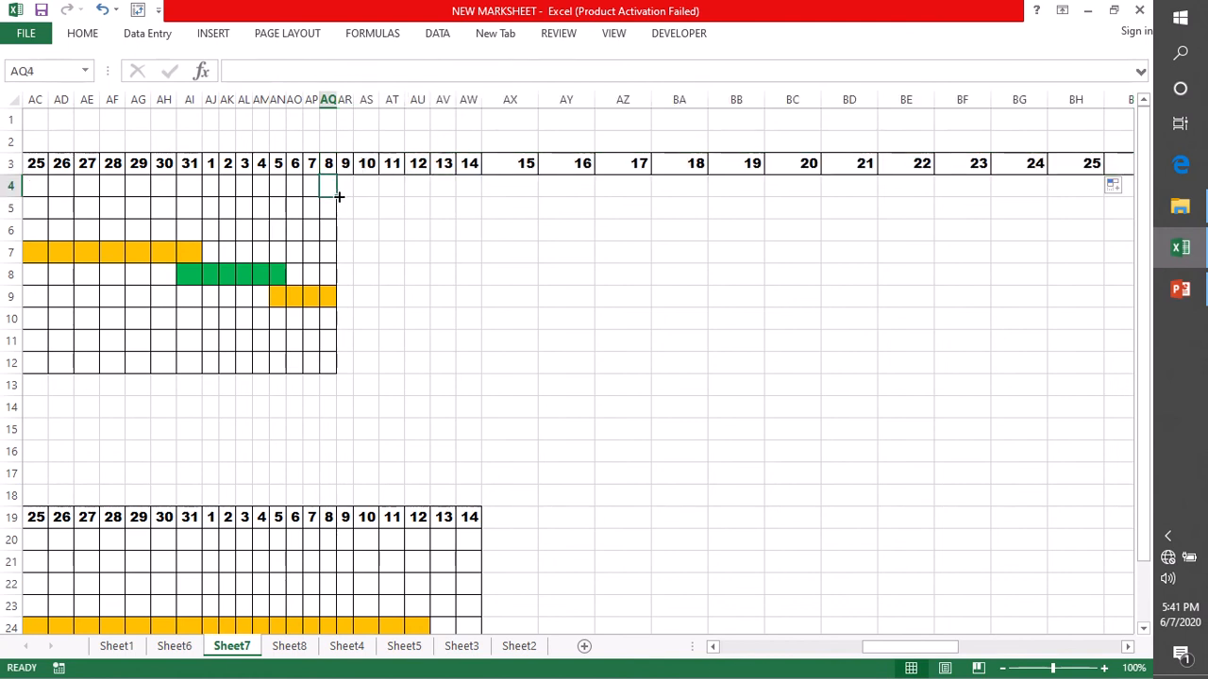
drag(338, 195, 1041, 345)
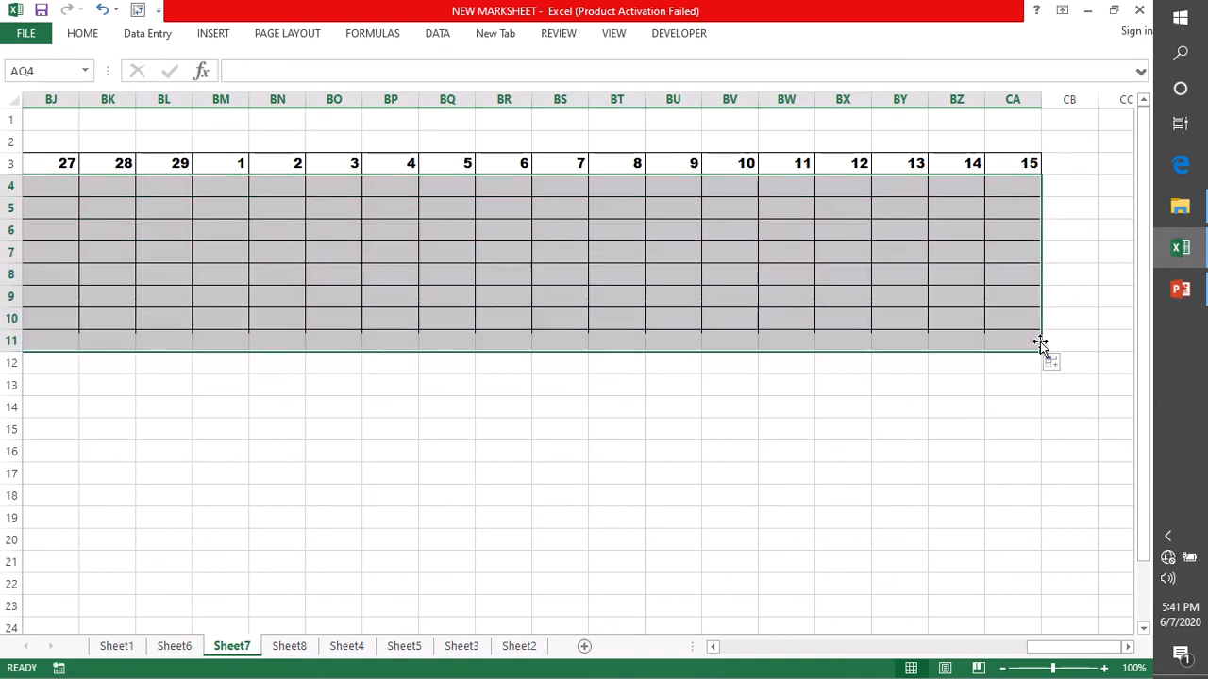
drag(1057, 648, 643, 660)
- Fill the chart cells E4:AU8 down to row 12 and across the extended day columns
drag(522, 185, 831, 270)
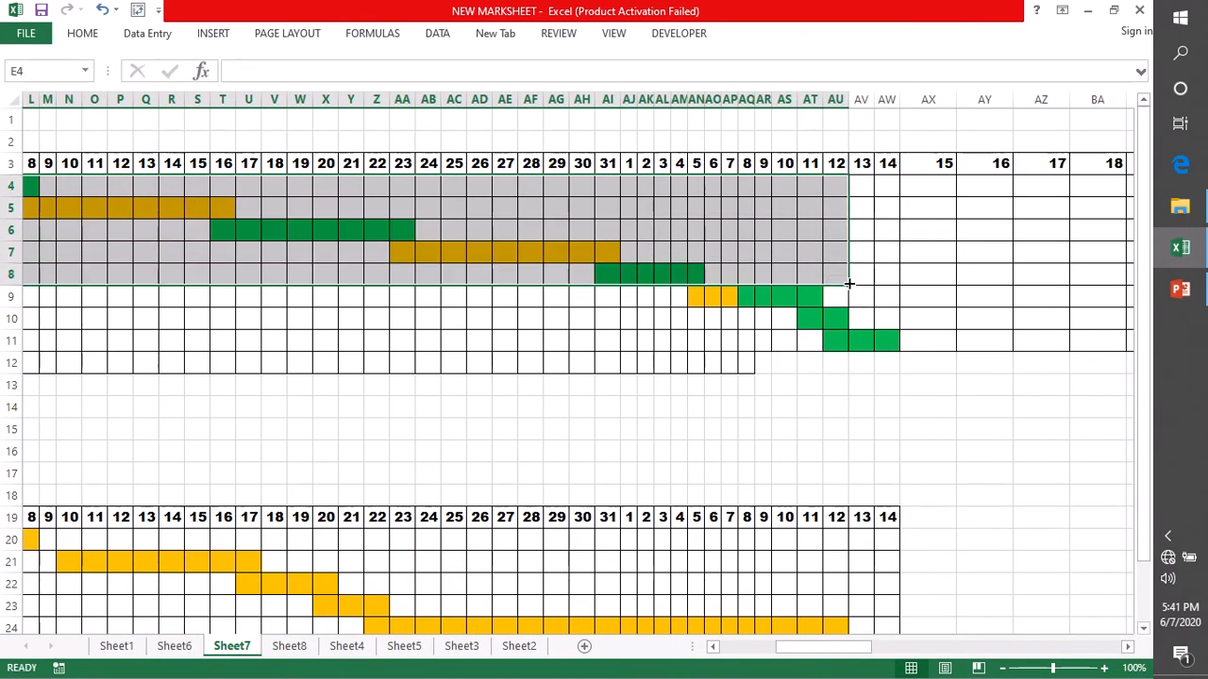
drag(850, 283, 1053, 345)
drag(1024, 648, 706, 647)
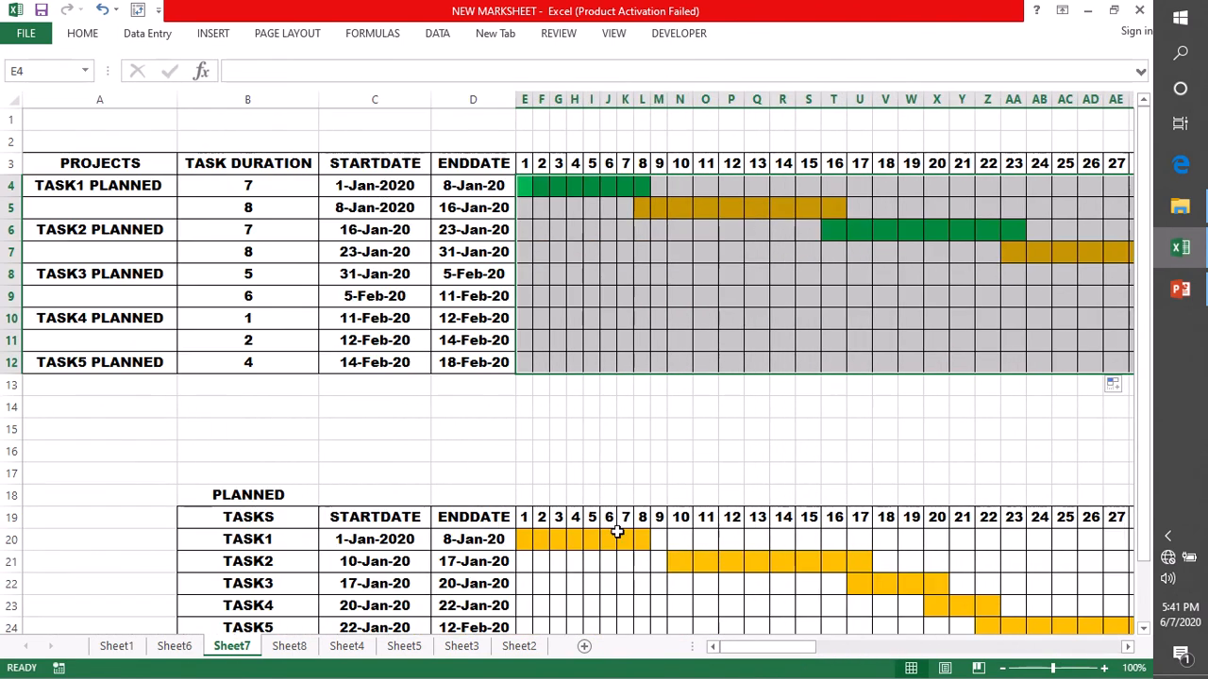
click(622, 466)
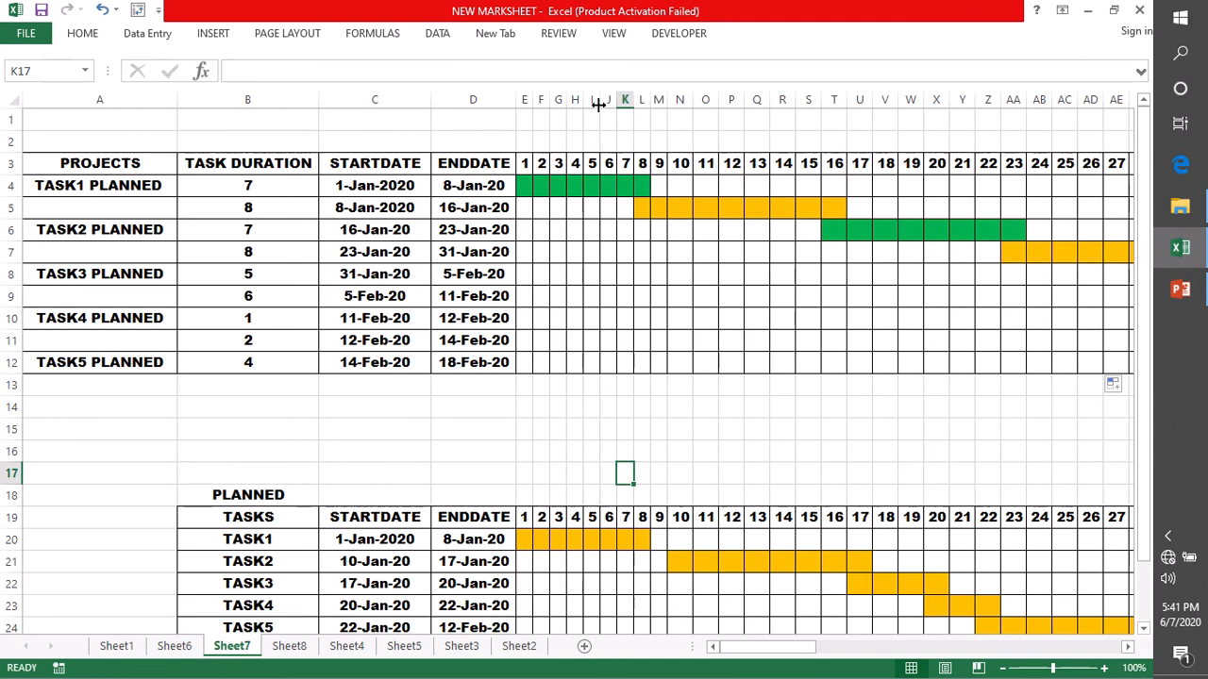
- Autofit the widths of the day columns E through BM
drag(527, 102, 1117, 116)
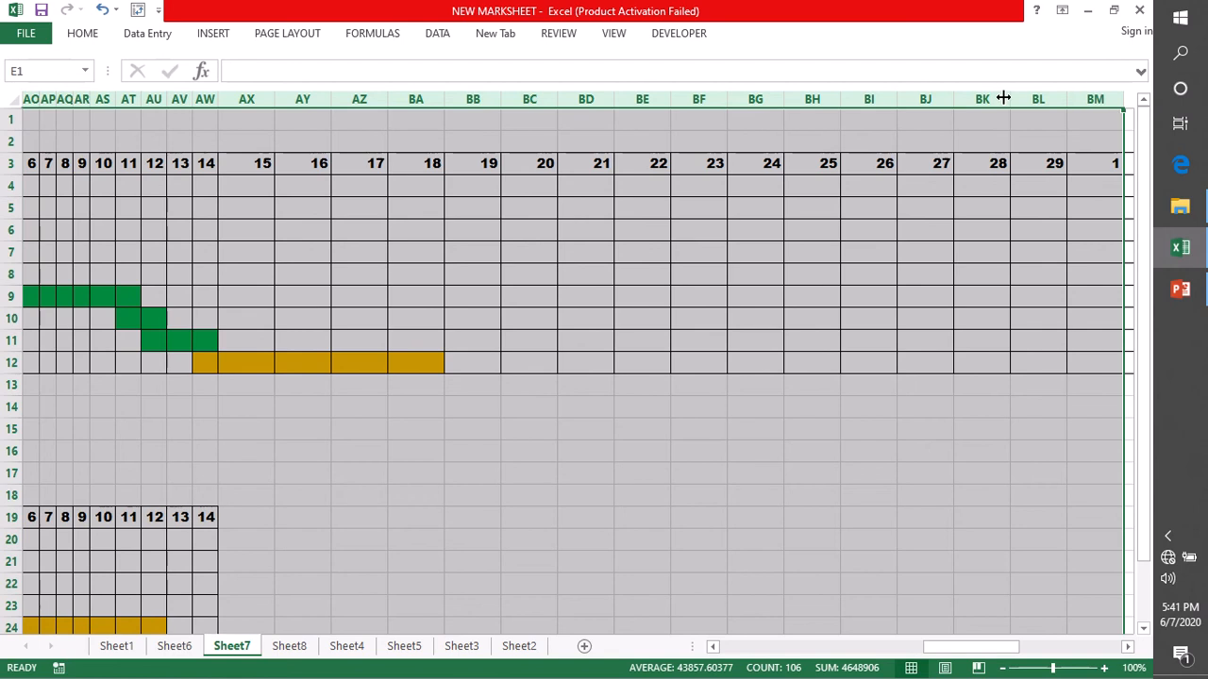
double_click(1010, 98)
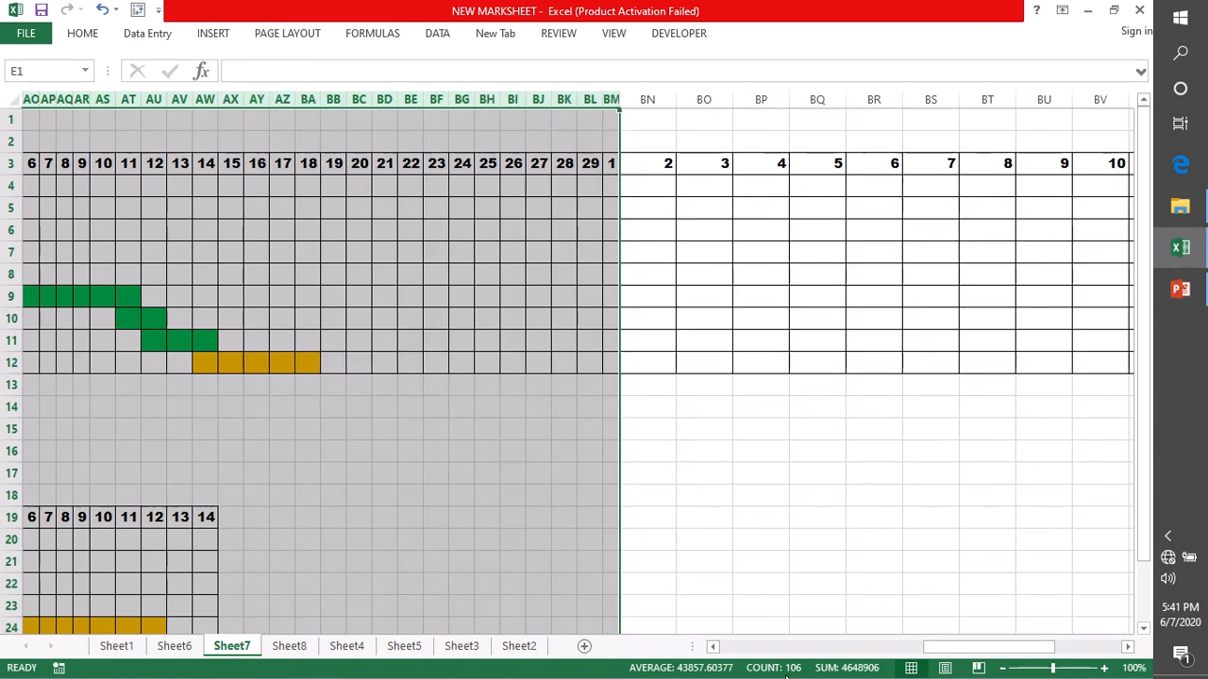
drag(969, 649, 758, 670)
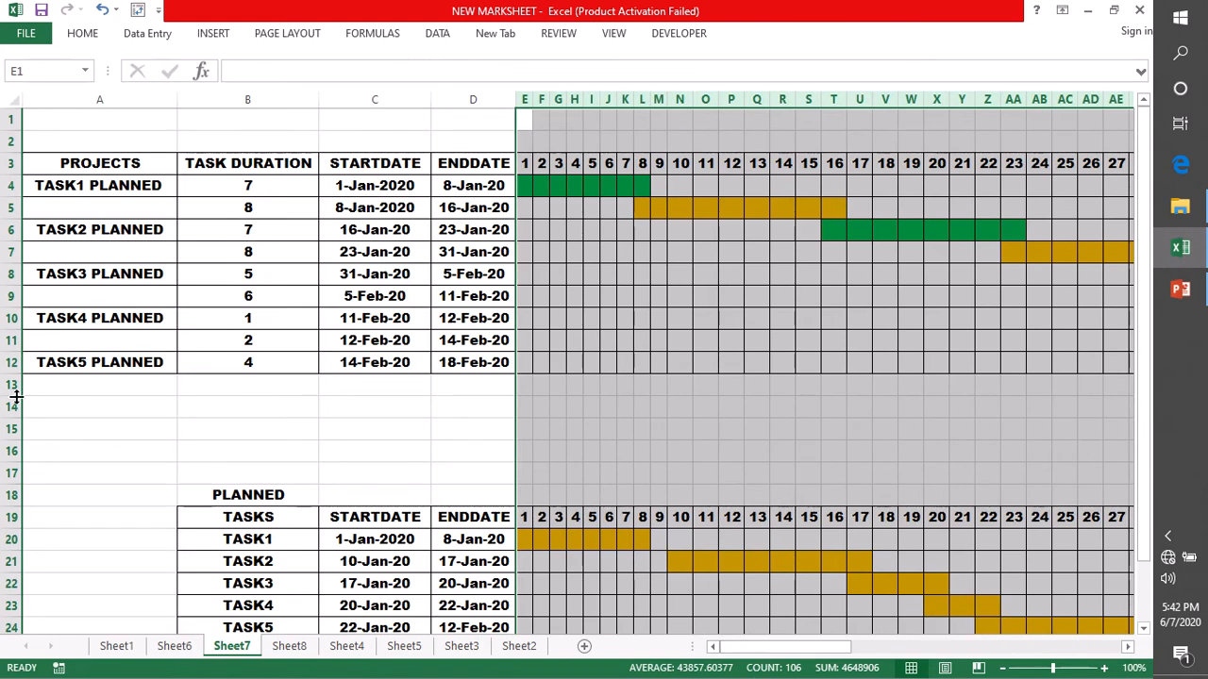
- Examine row 9's schedule bar and its start and end date formulas in C9 and D9
click(11, 298)
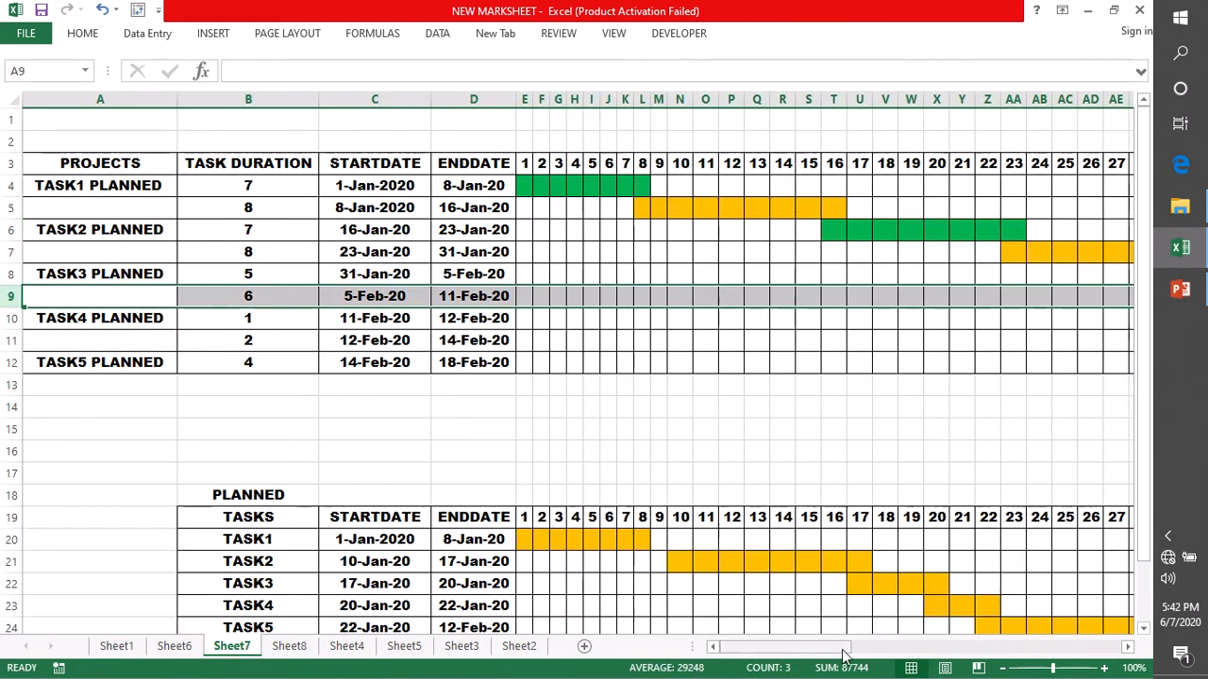
drag(842, 653, 728, 661)
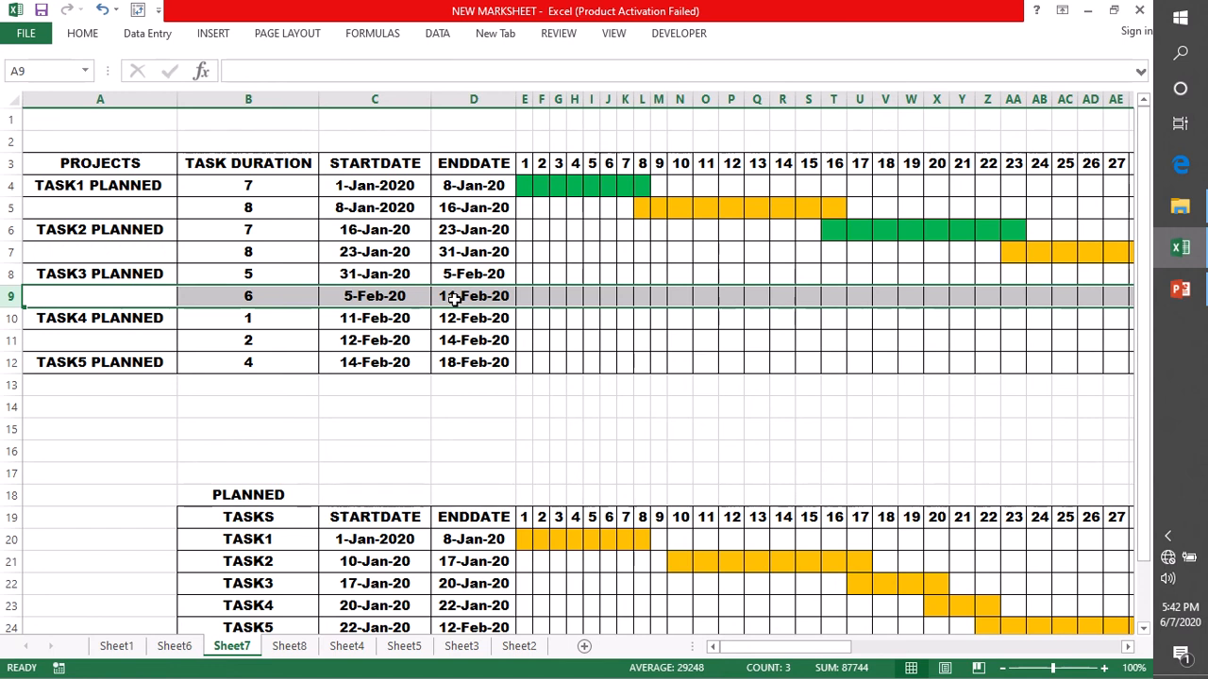
click(390, 296)
text(=)
click(467, 273)
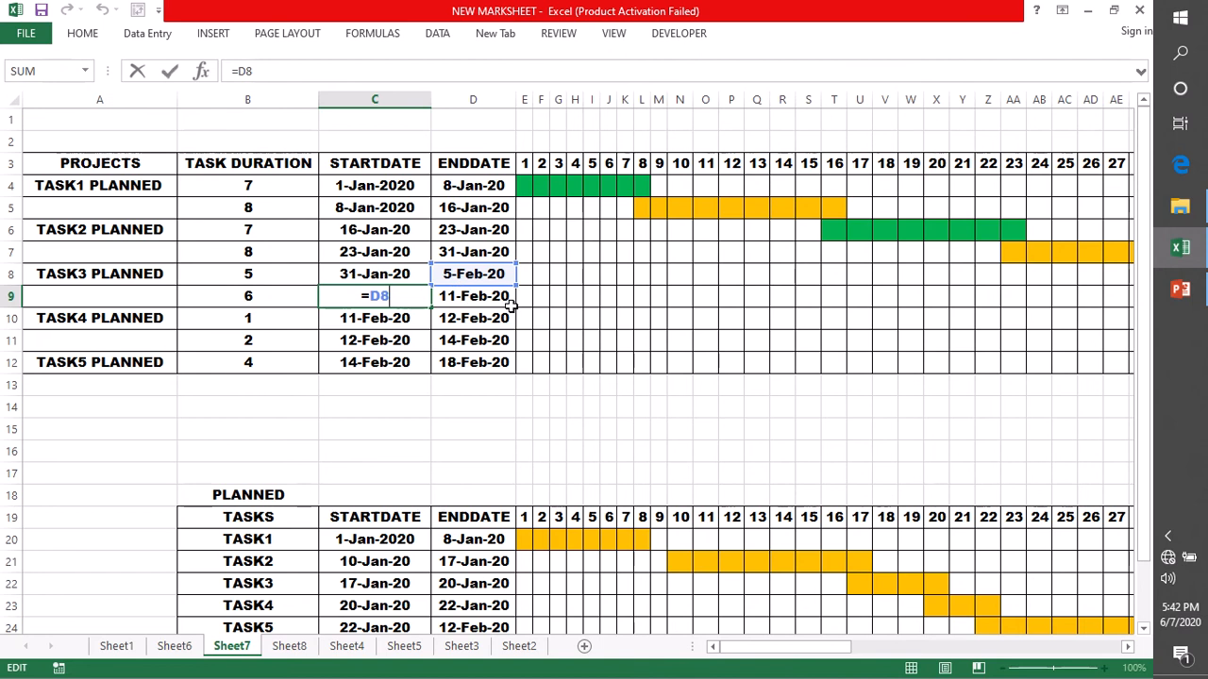
key(Return)
click(479, 298)
text(=C9+B9)
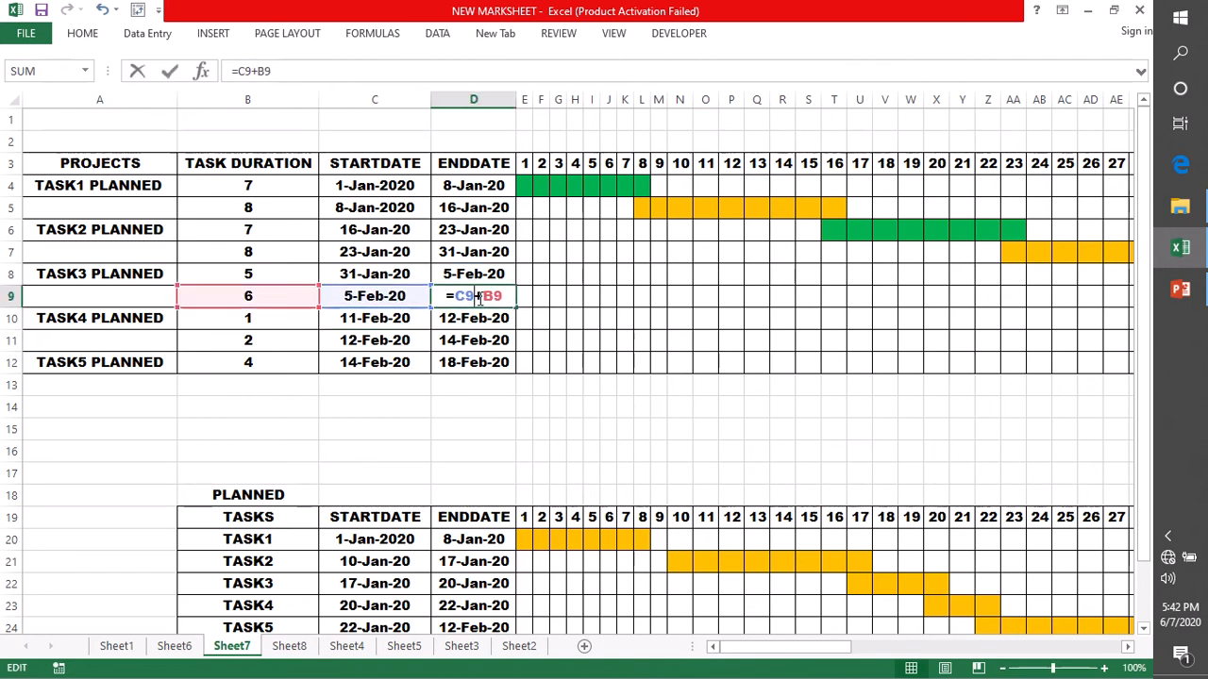
key(Return)
- Examine the start and end date formulas in rows 10 and 11
double_click(391, 318)
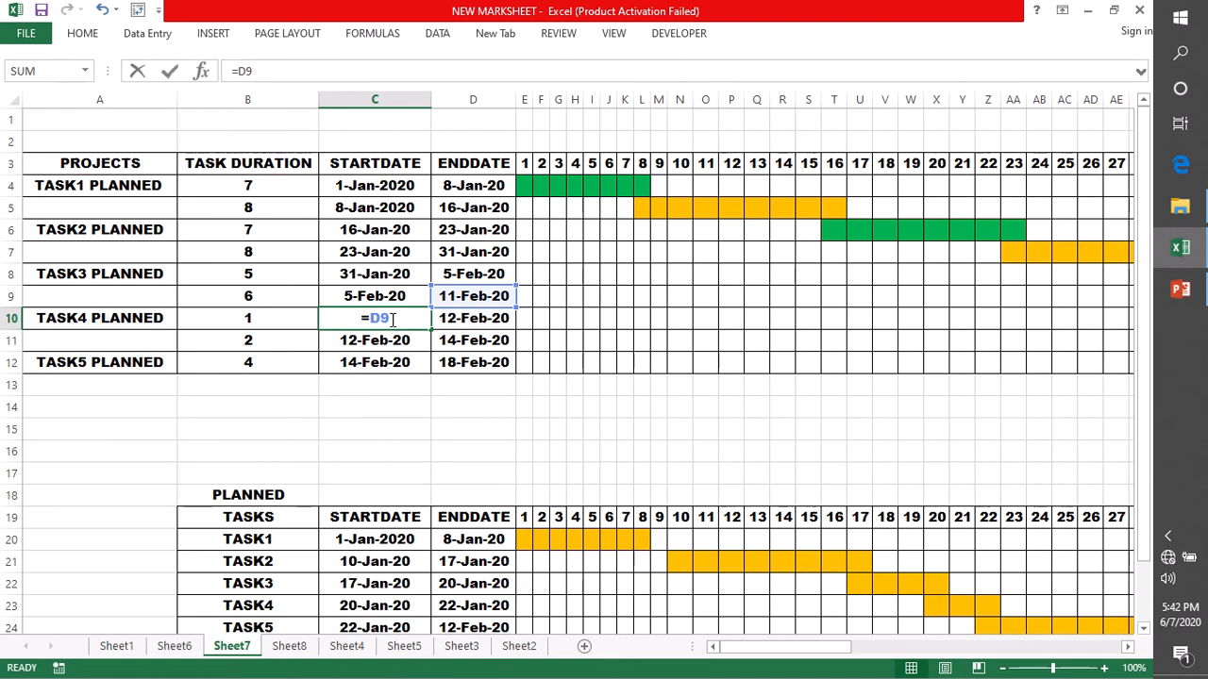
key(Return)
double_click(450, 318)
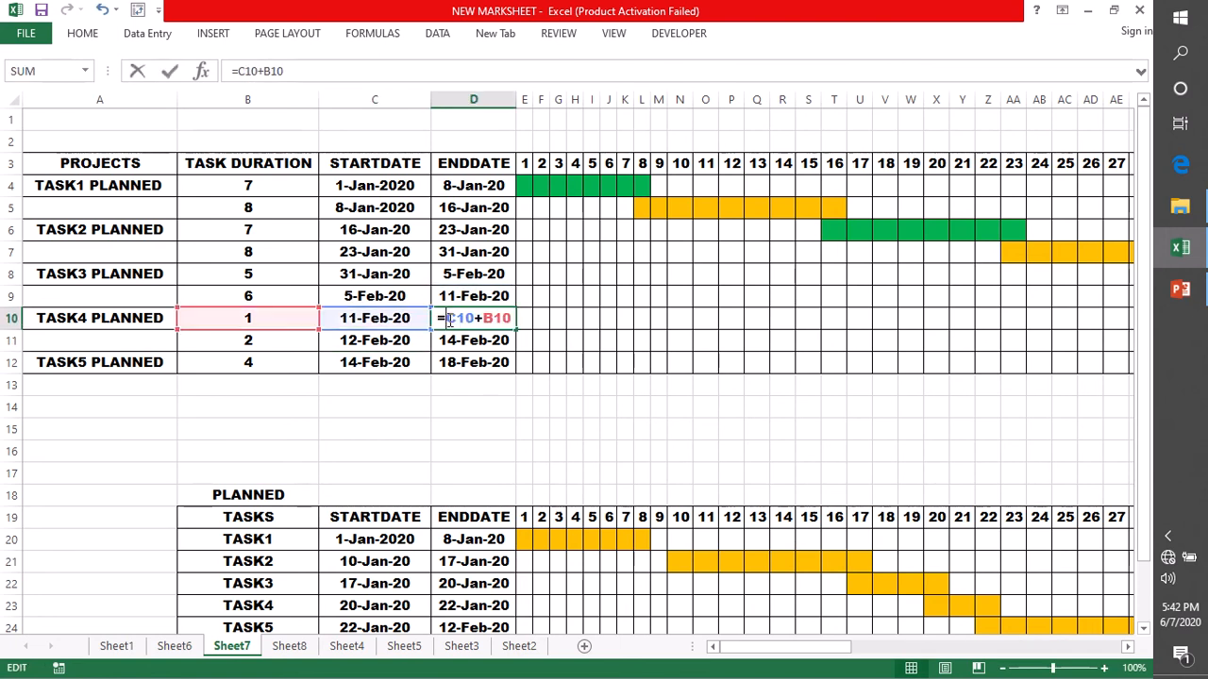
key(Return)
double_click(373, 341)
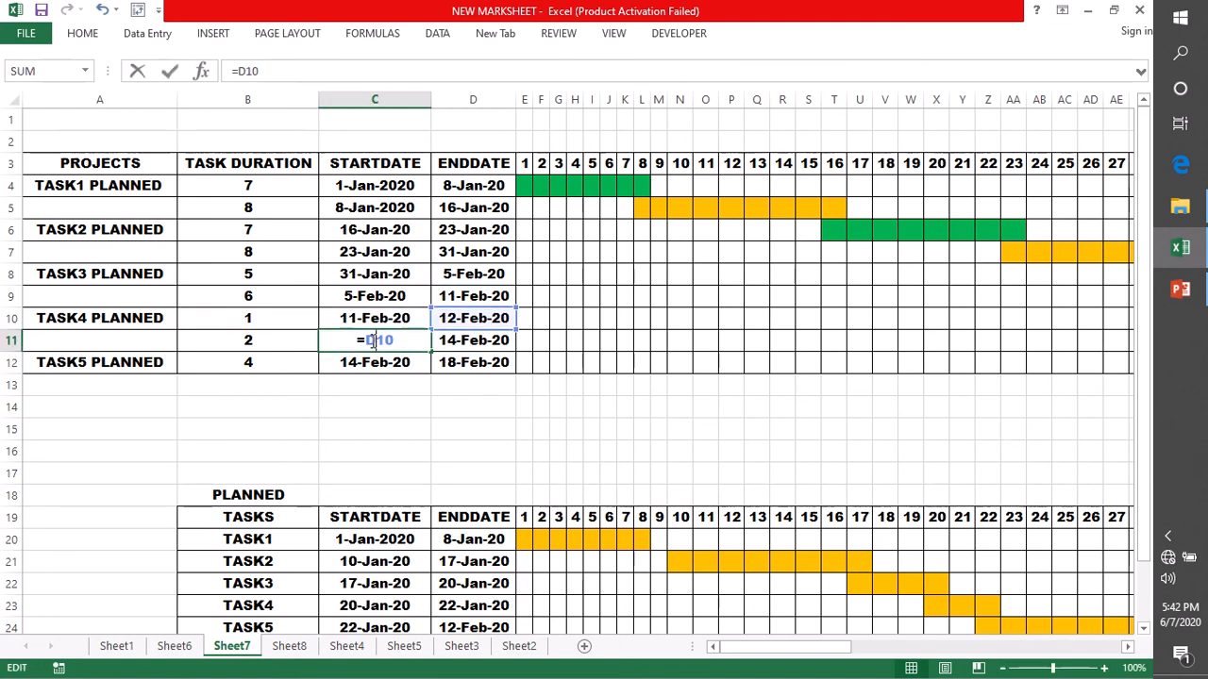
key(Return)
click(465, 340)
double_click(466, 341)
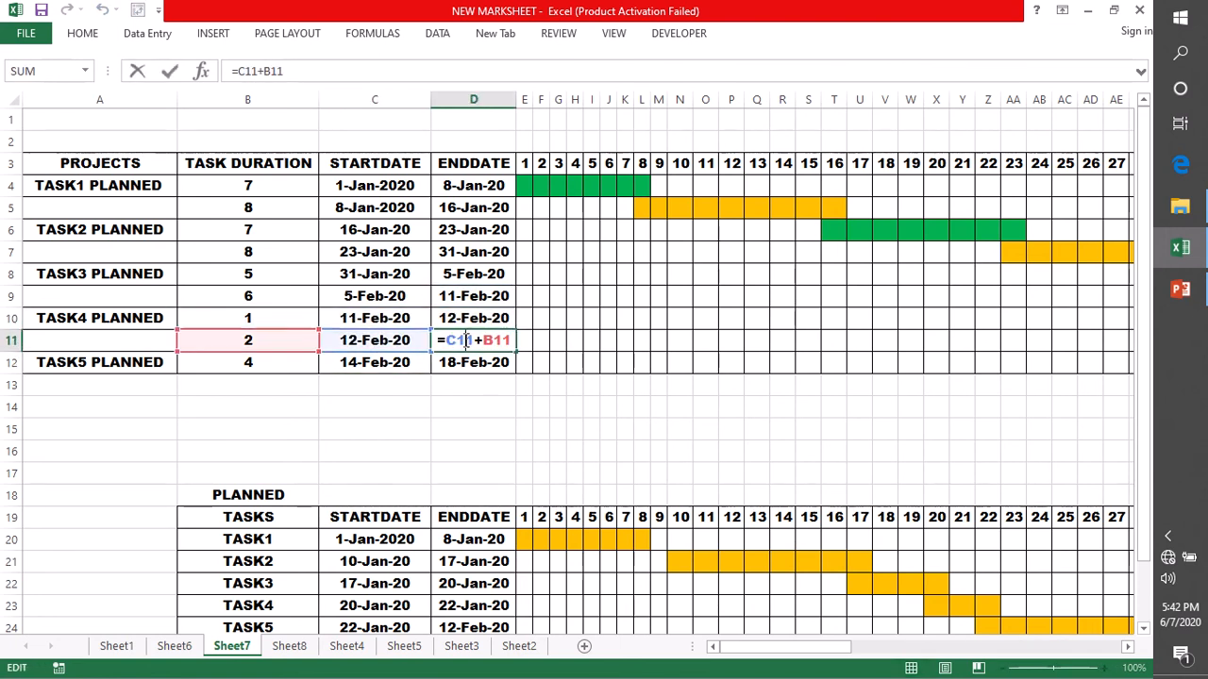
key(Return)
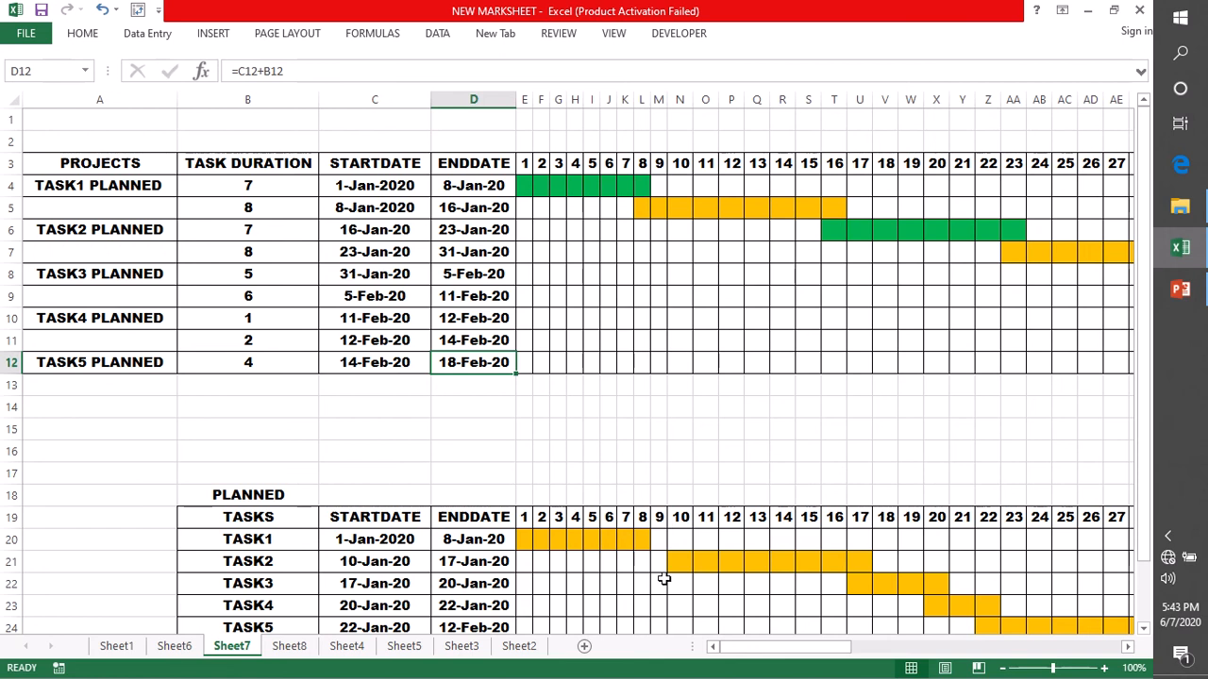
- Fill the alternating bar formatting of rows 4 and 5 across to column CA and down to row 12
mouse_move(815, 650)
mouse_down()
mouse_move(890, 650)
mouse_move(827, 670)
mouse_up()
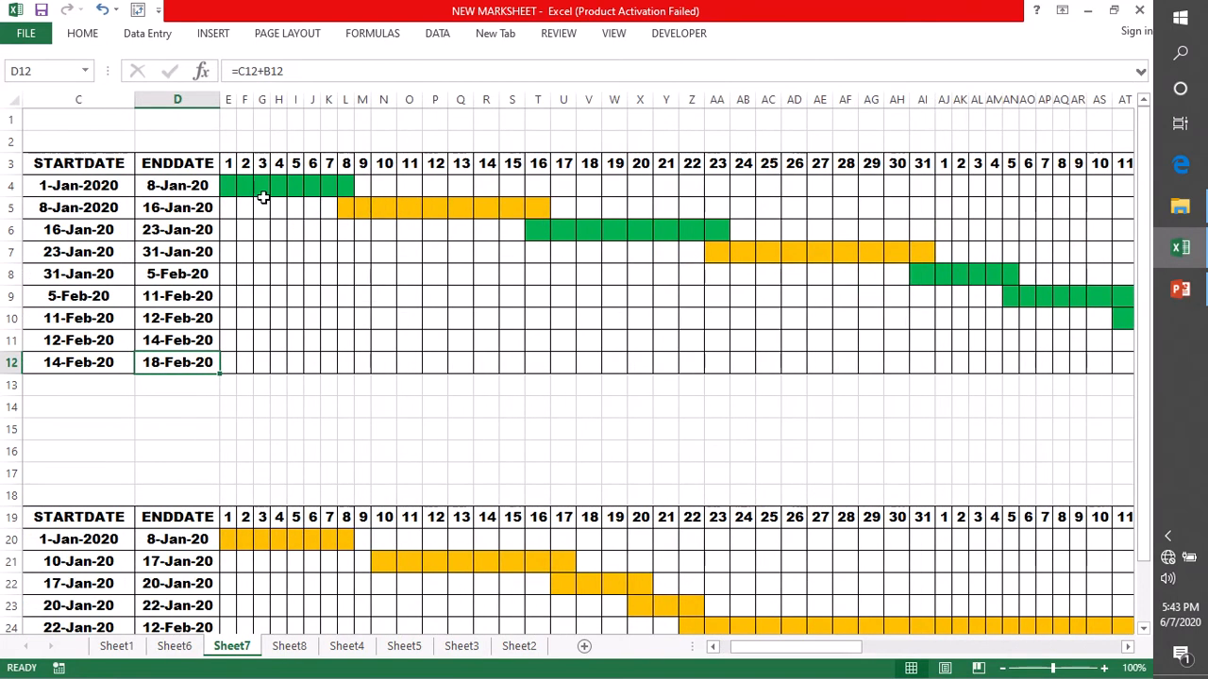
drag(232, 185, 907, 215)
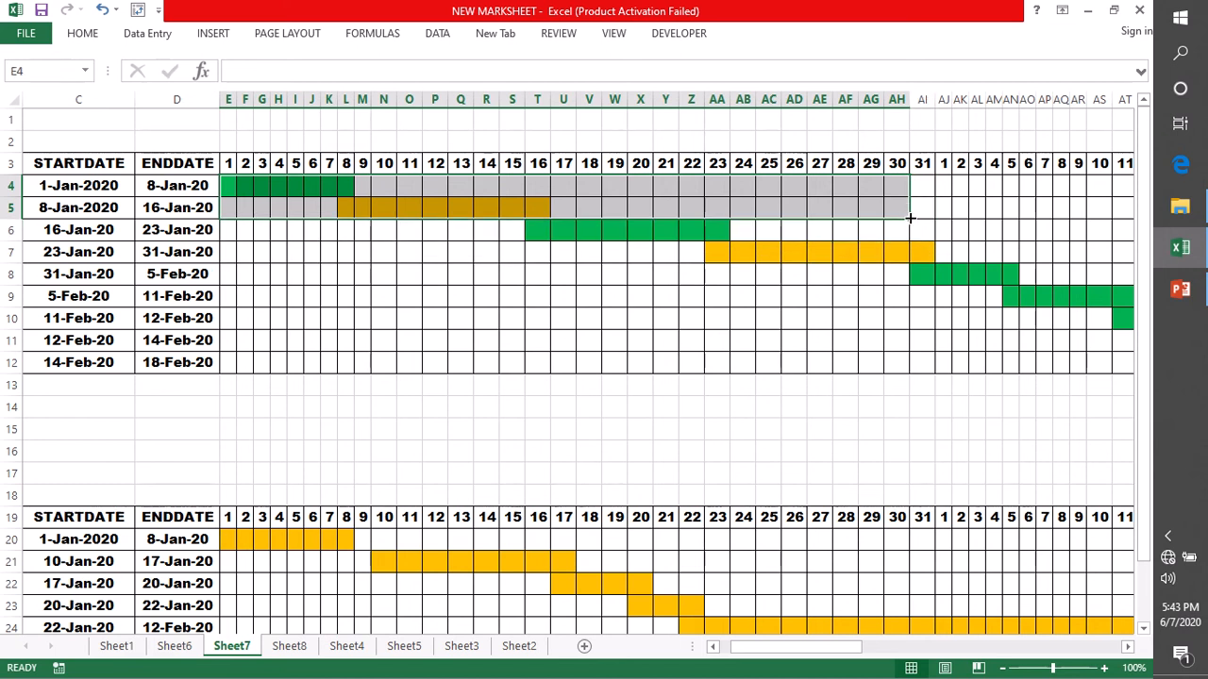
drag(908, 218, 1059, 216)
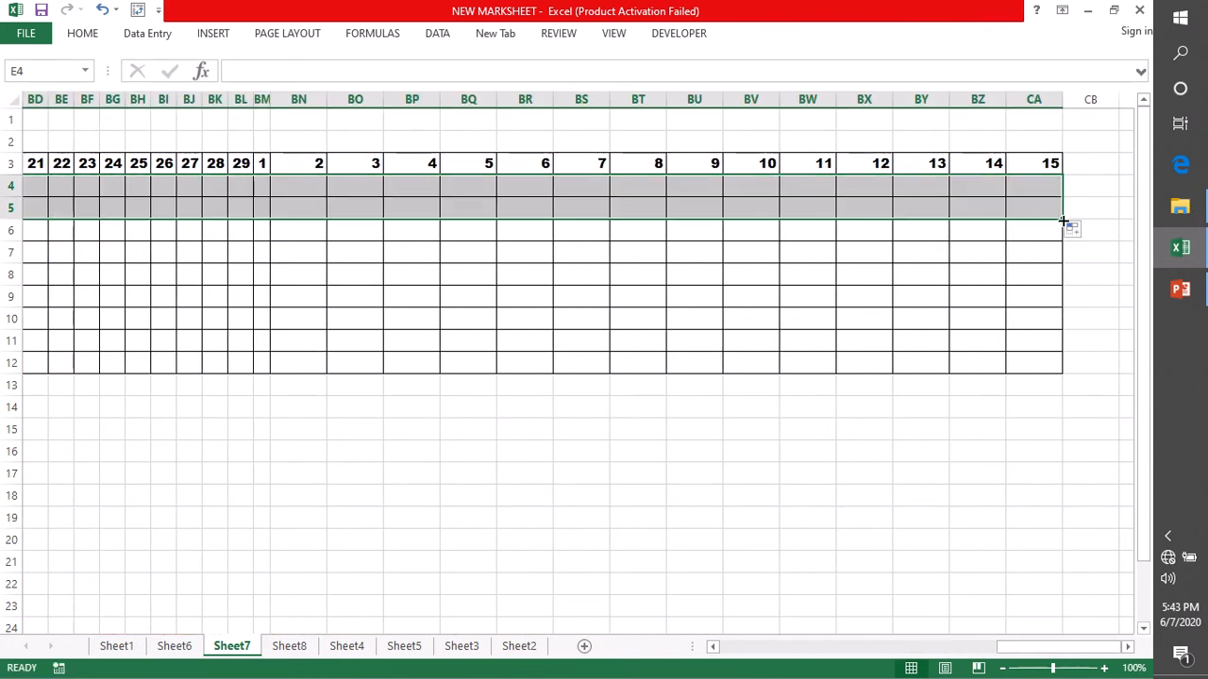
mouse_move(1063, 221)
mouse_down()
mouse_move(1064, 368)
mouse_move(1046, 379)
mouse_up()
click(747, 469)
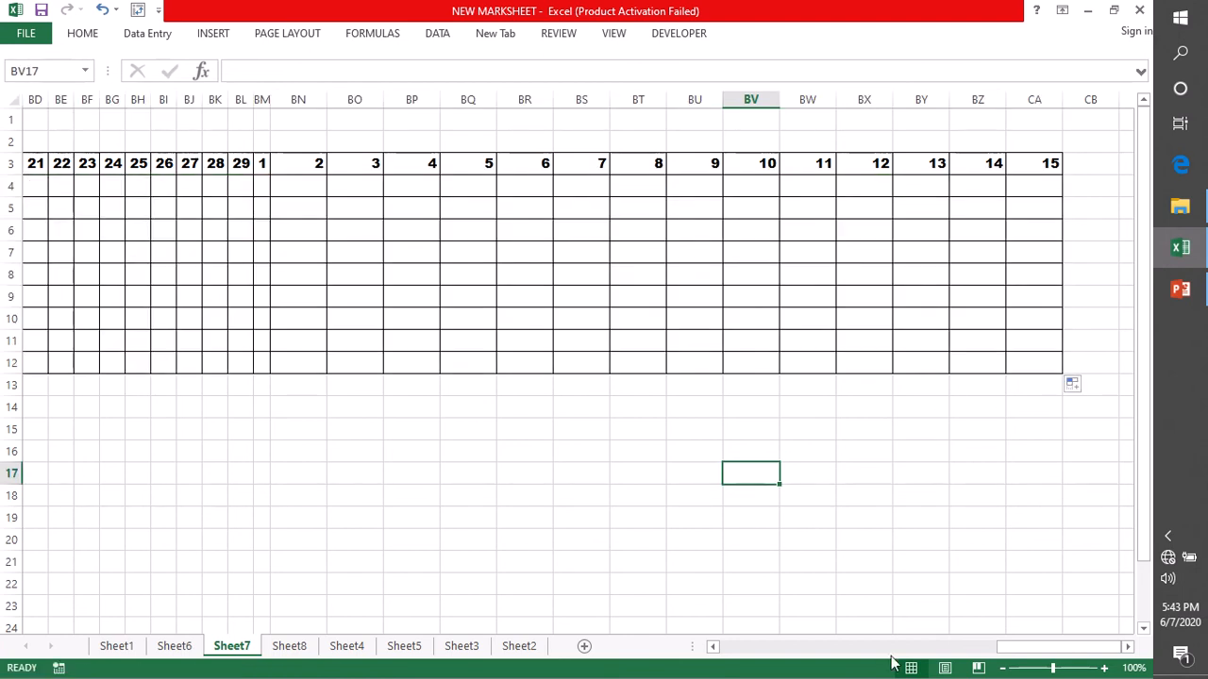
- Copy the TASK1 PLANNED label from A4 into A5 and change it to TASK1 ACTUAL
drag(1016, 649, 800, 663)
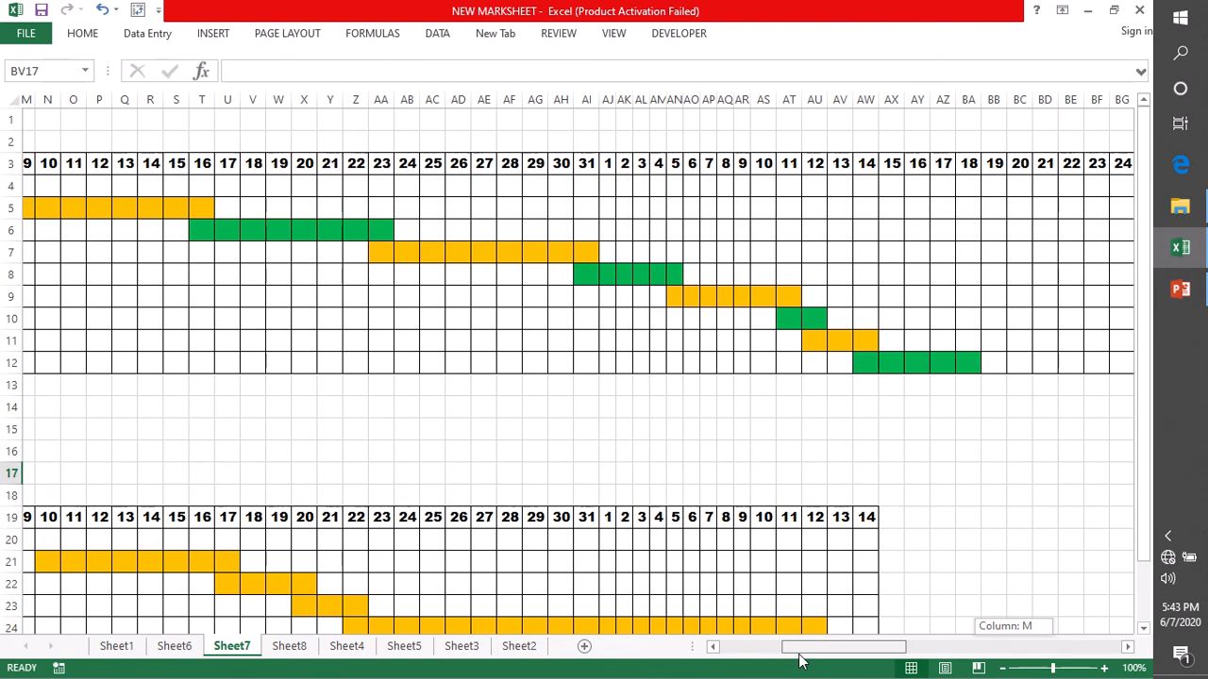
drag(799, 663, 707, 668)
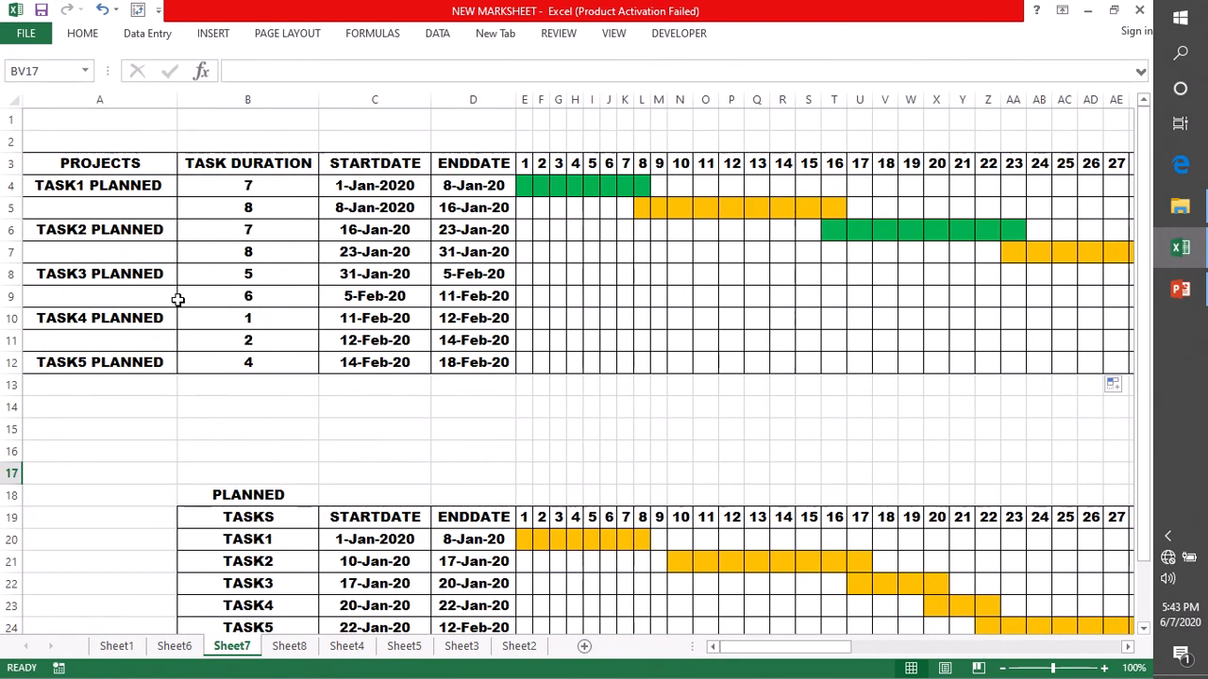
click(82, 187)
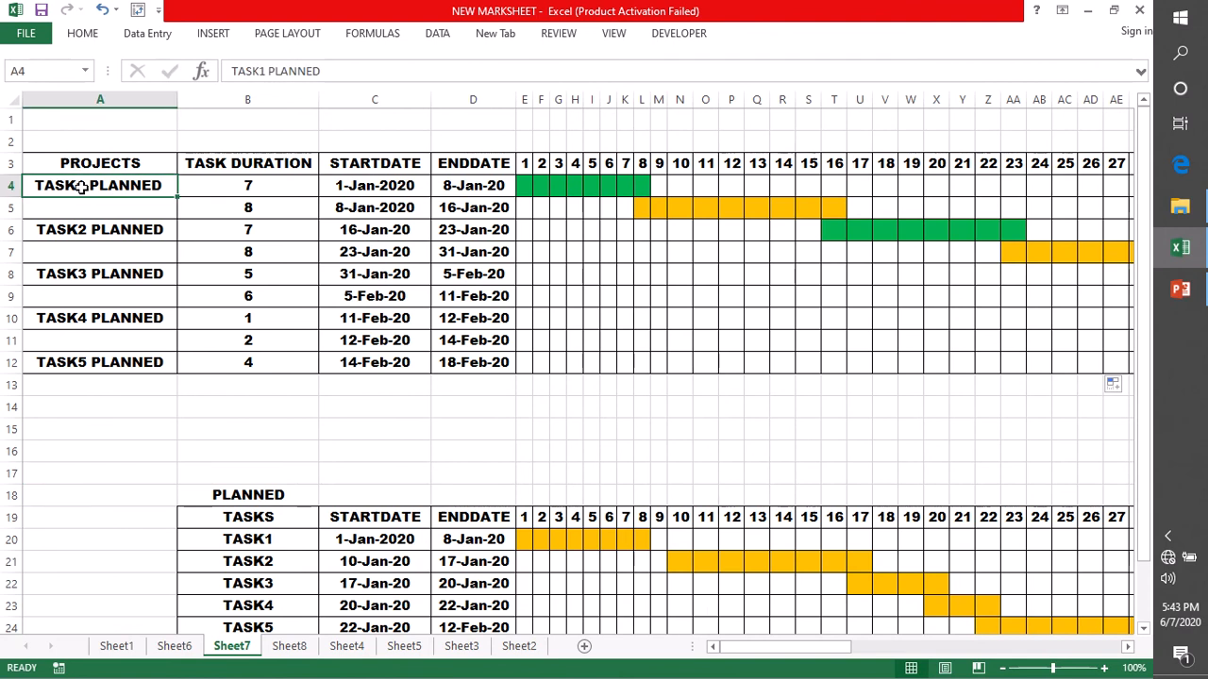
key(ctrl+c)
click(82, 207)
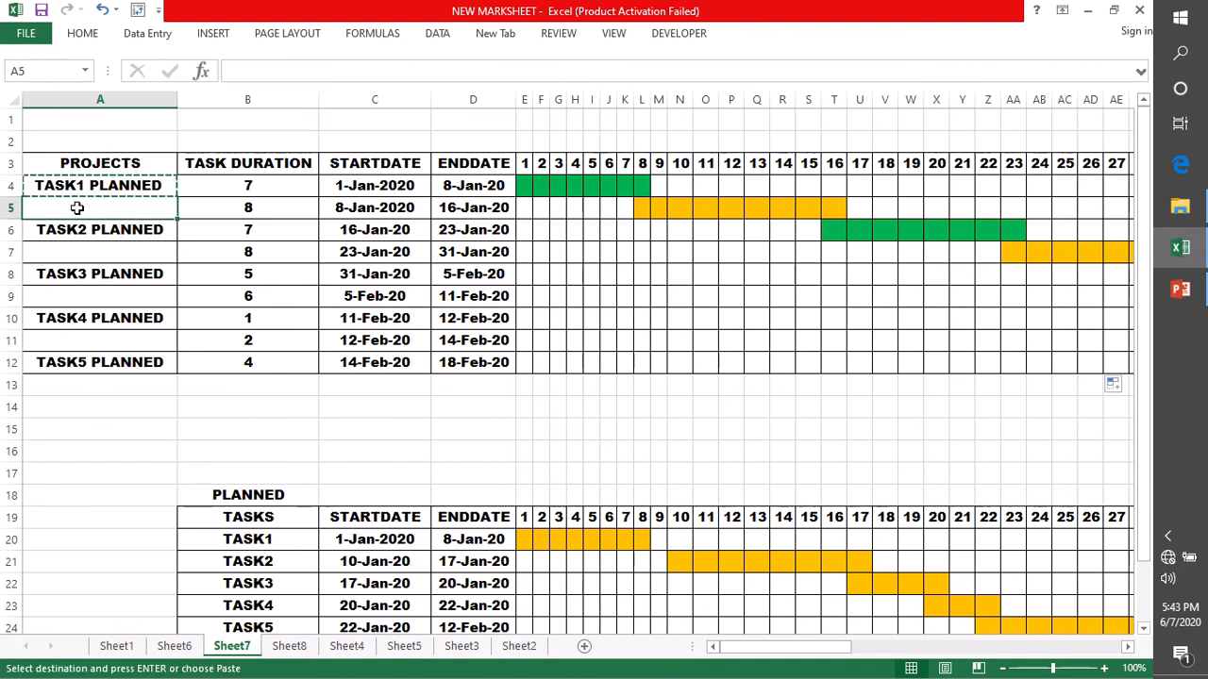
key(ctrl+v)
double_click(143, 207)
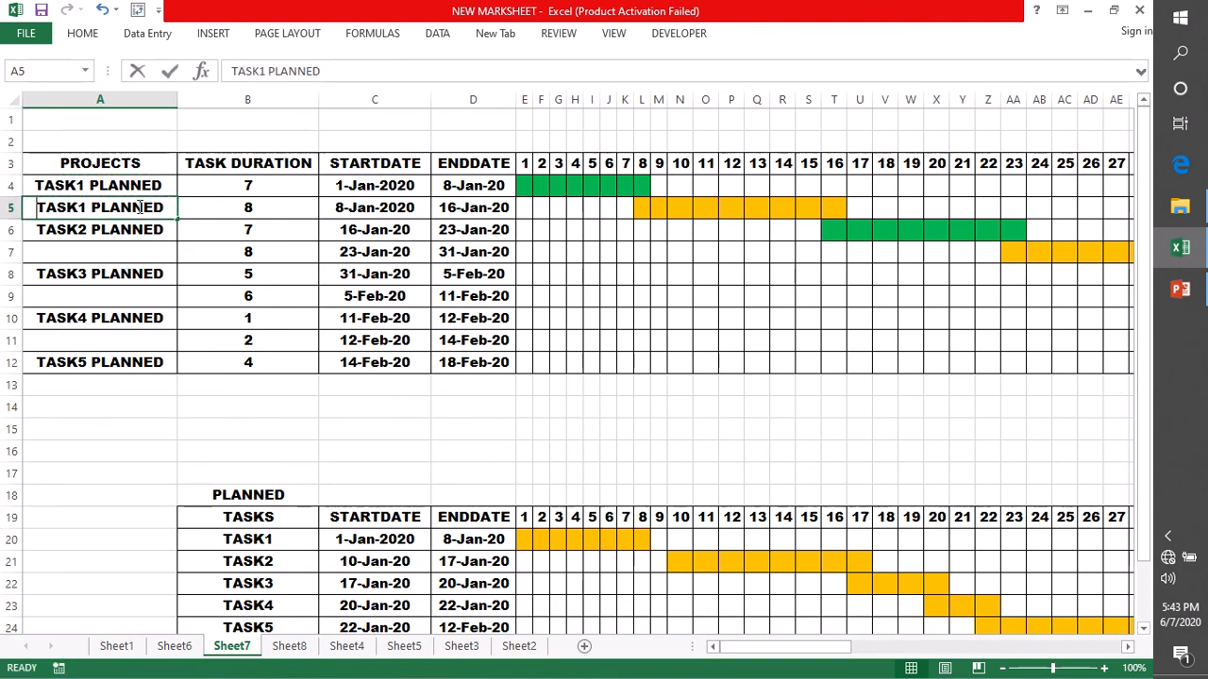
drag(163, 207, 95, 206)
key(BackSpace)
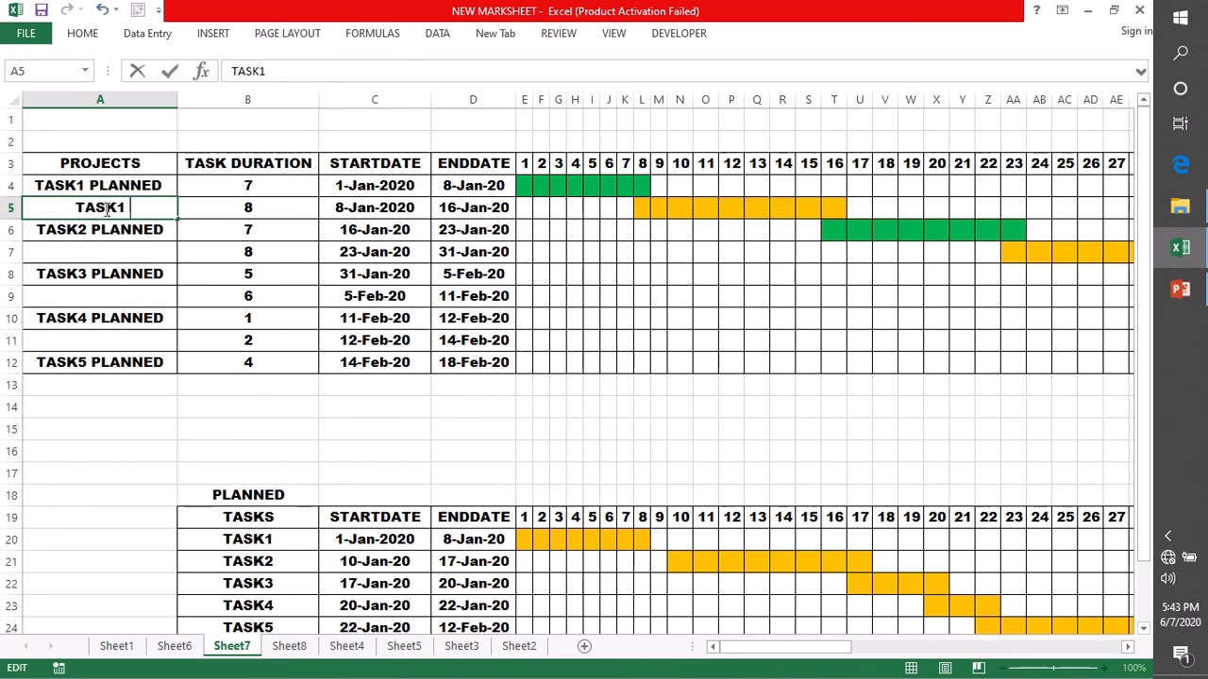
text(ACTUAL)
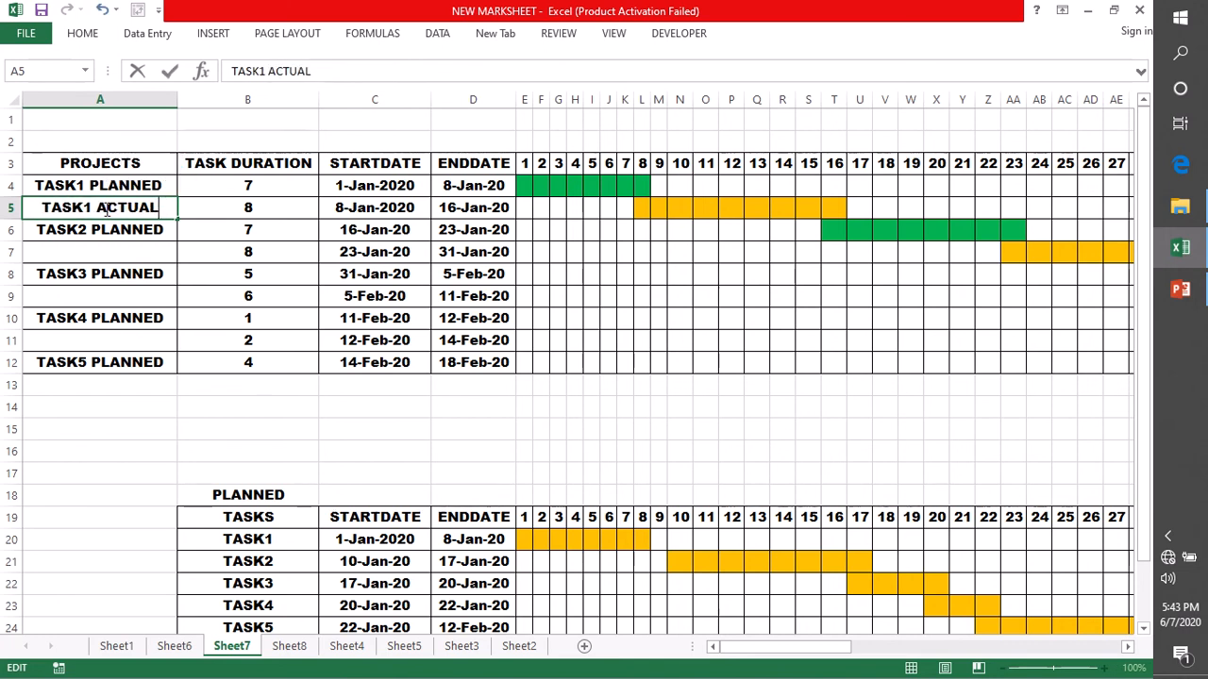
click(83, 392)
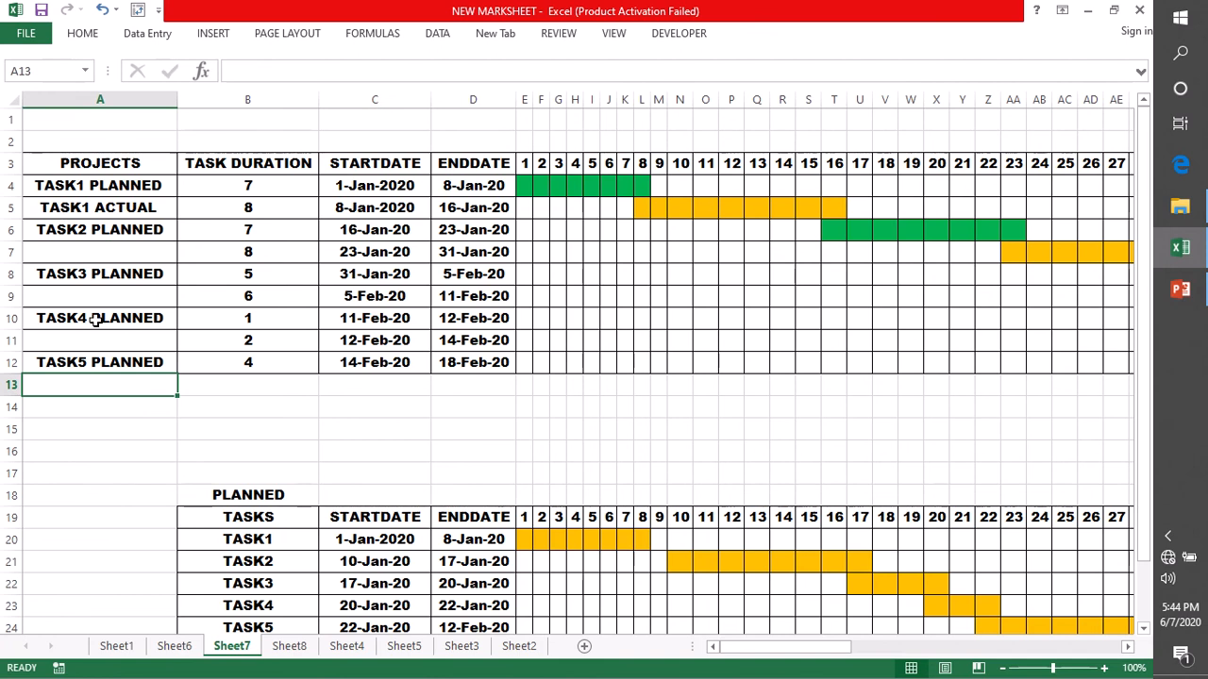
- Look at the holiday list on Sheet8 and the Project 1 and Project 2 planned and actual tables on Sheet6
click(289, 646)
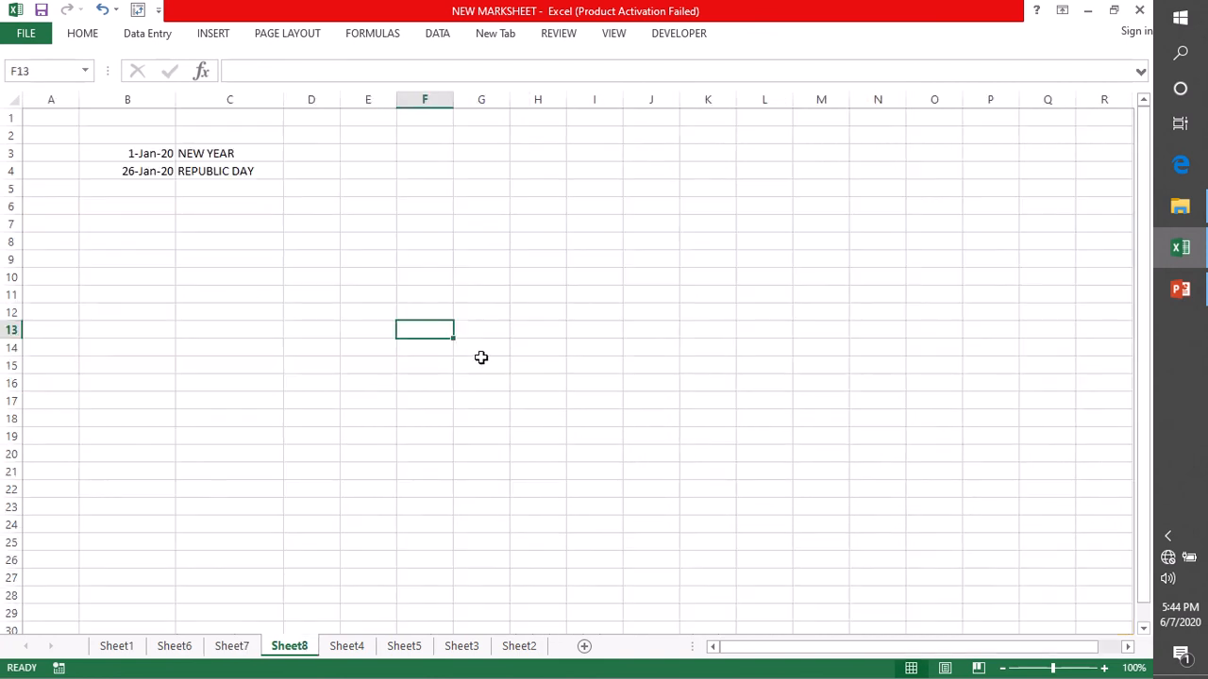
click(175, 646)
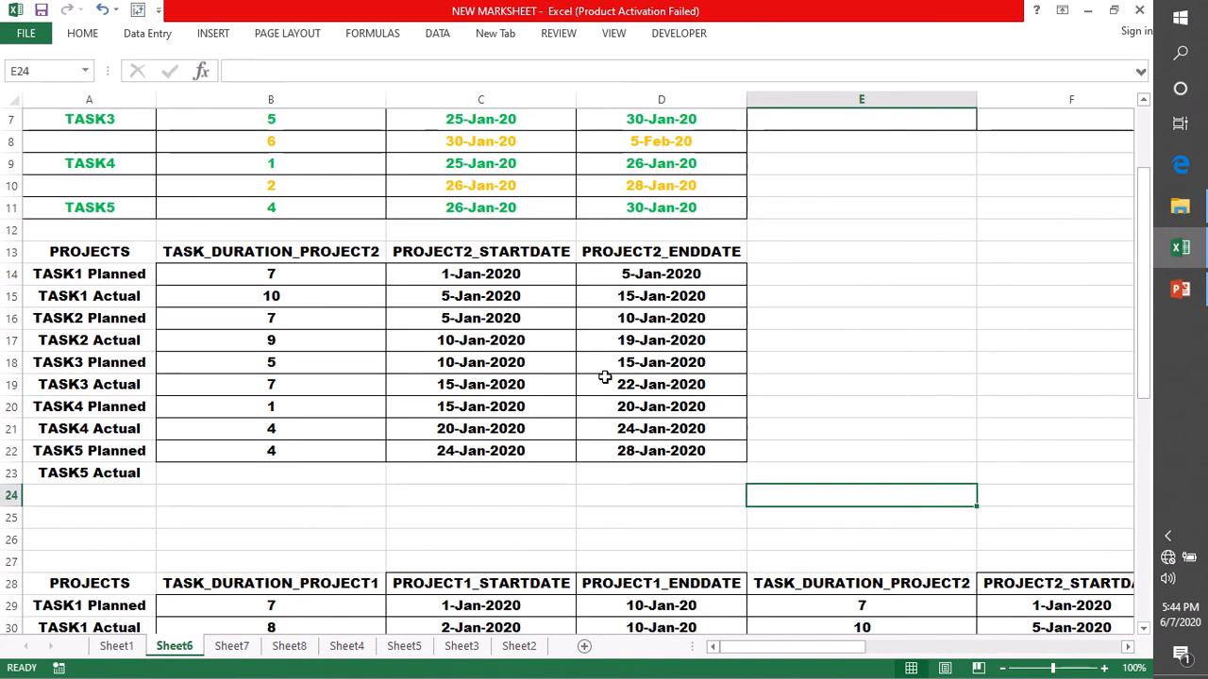
scroll(649, 280, down, 4)
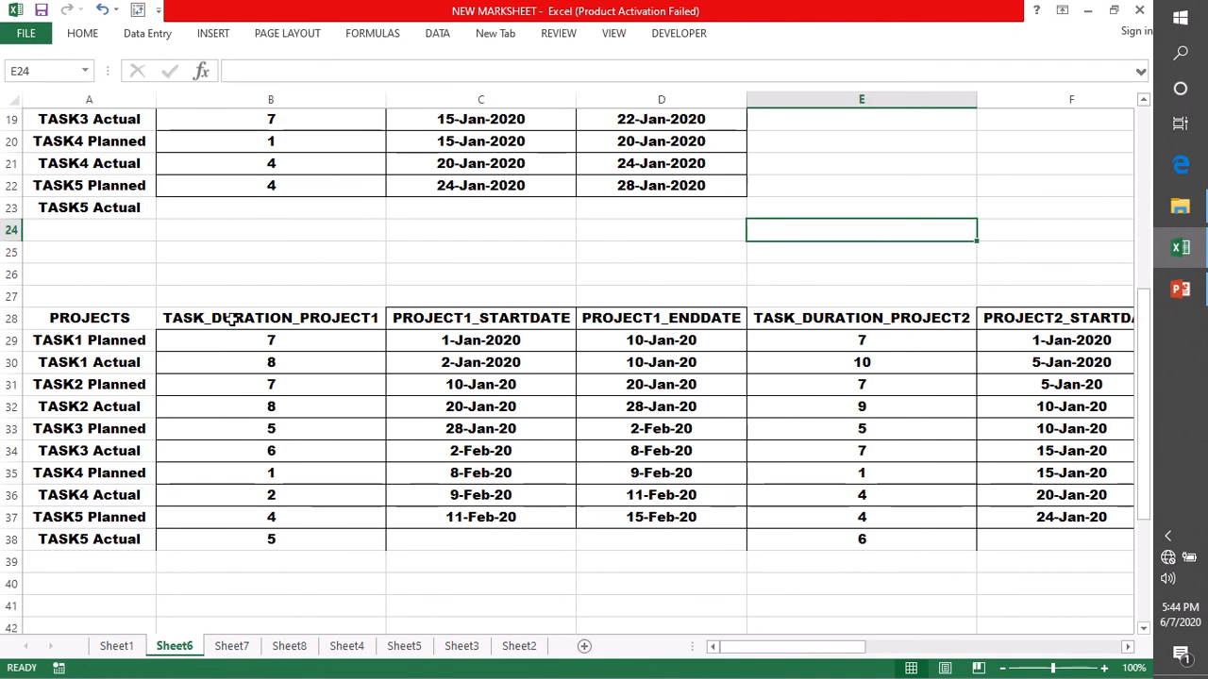
click(508, 323)
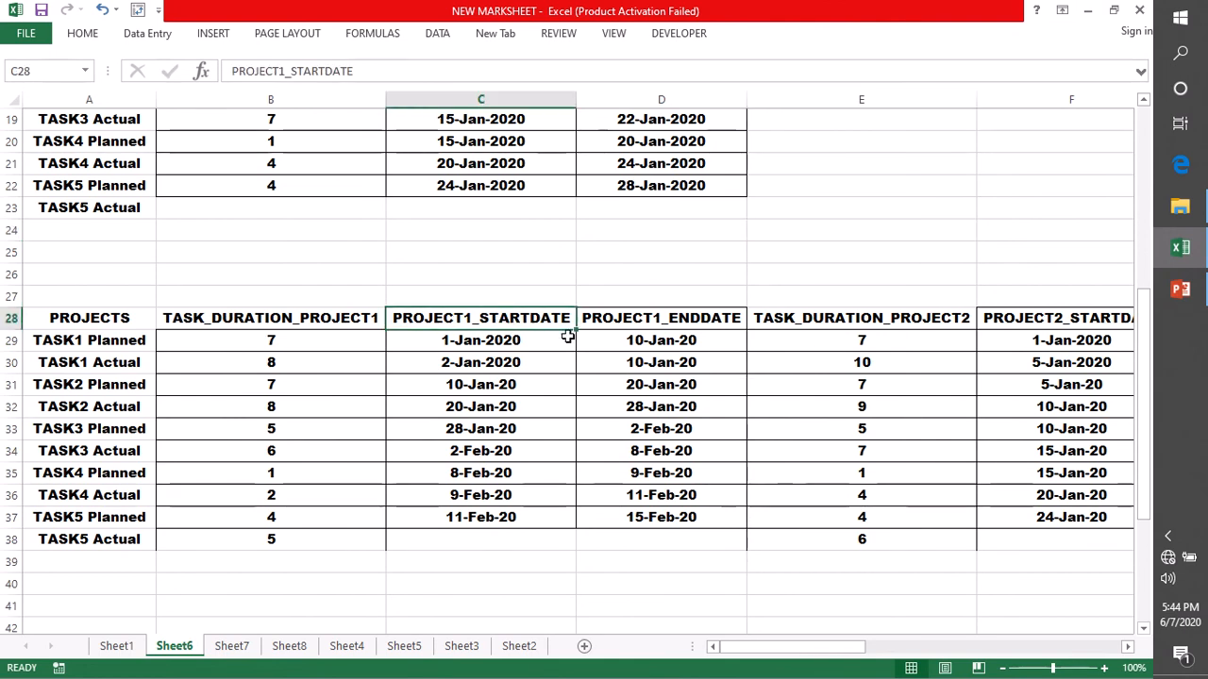
click(868, 326)
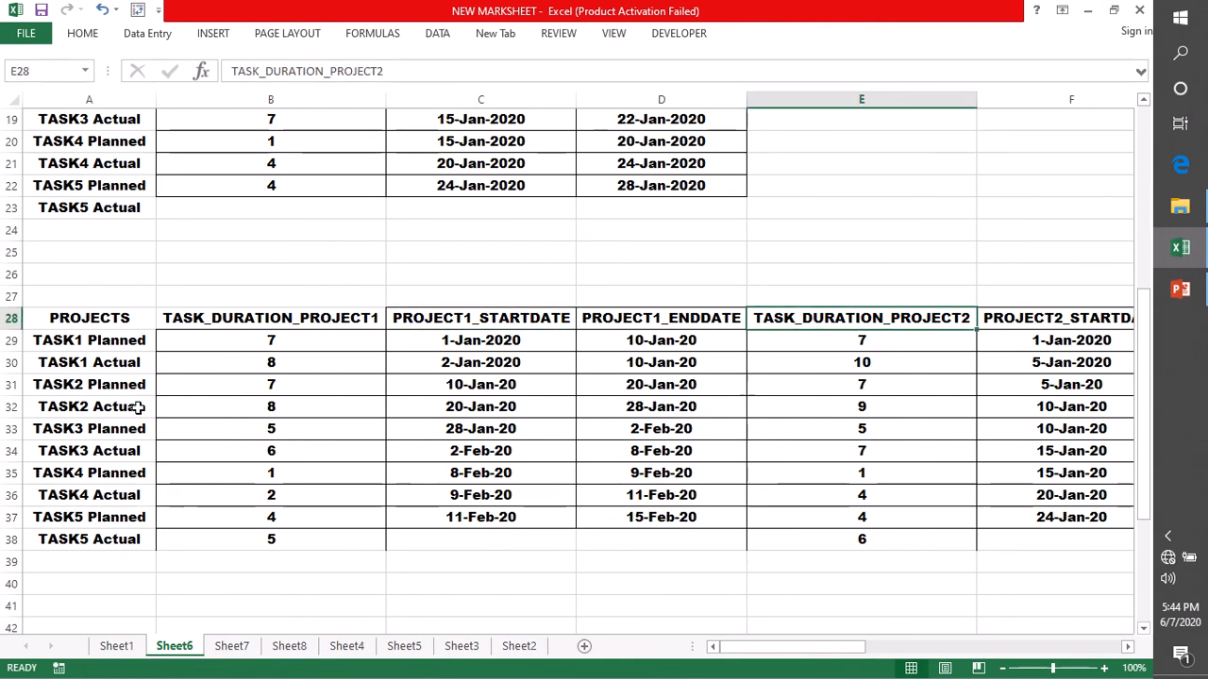
scroll(223, 249, up, 5)
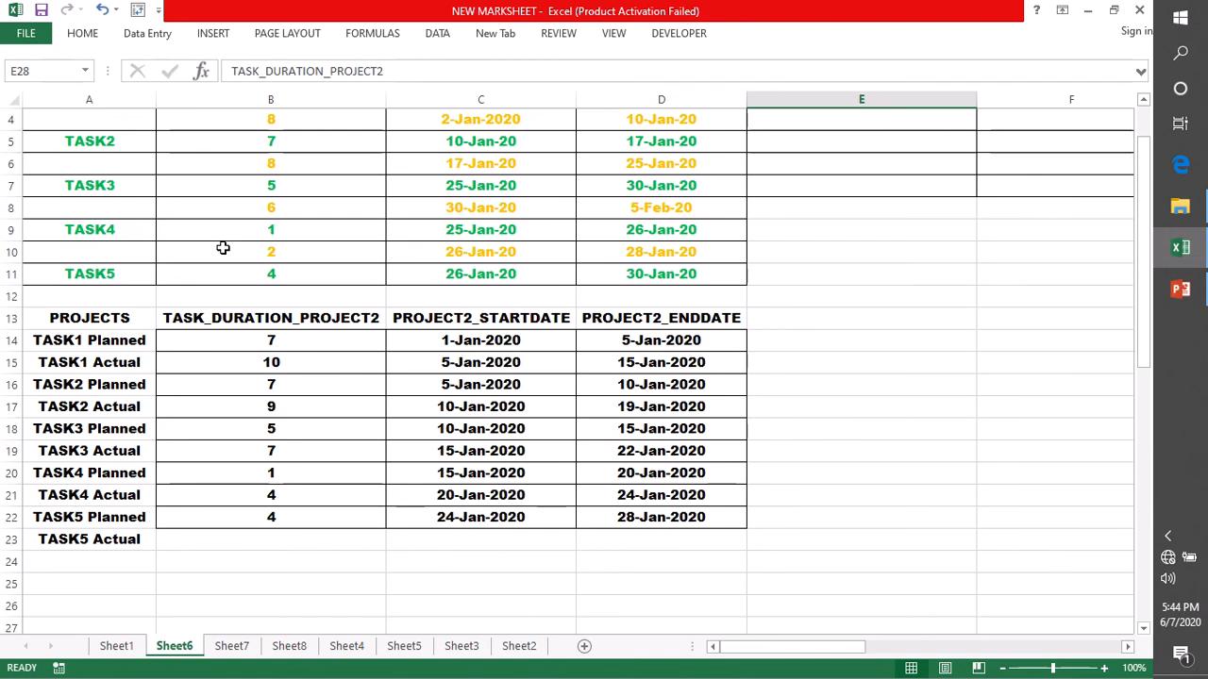
scroll(223, 248, up, 1)
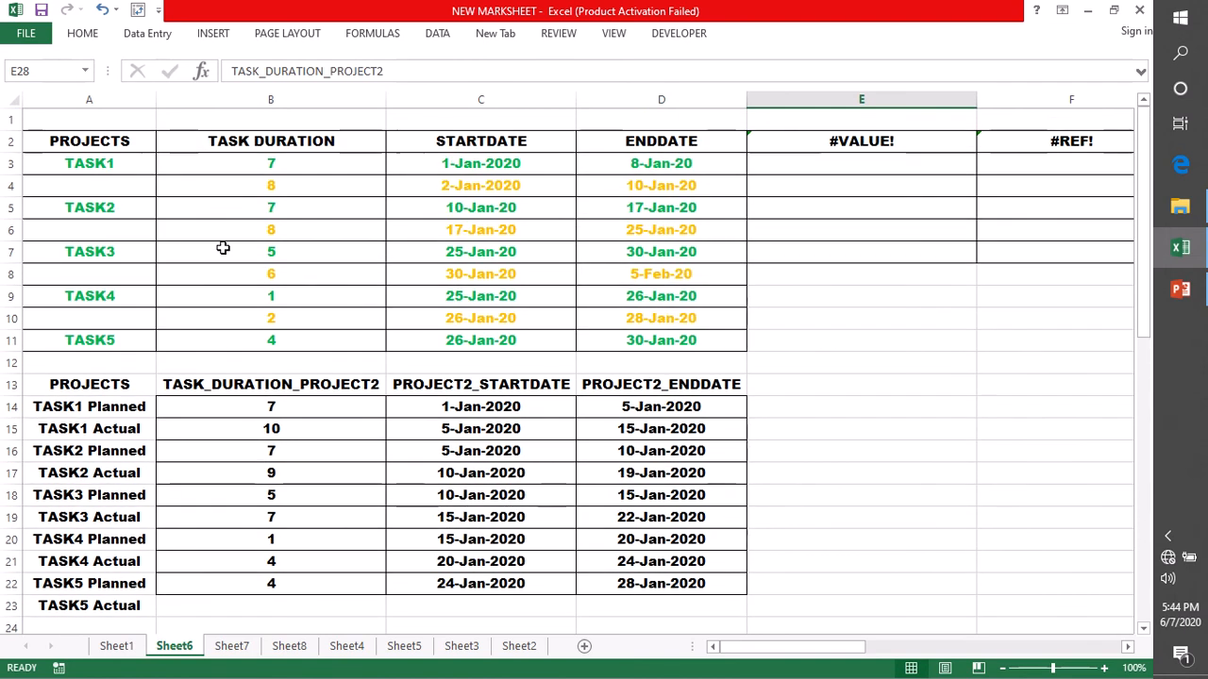
scroll(223, 248, down, 6)
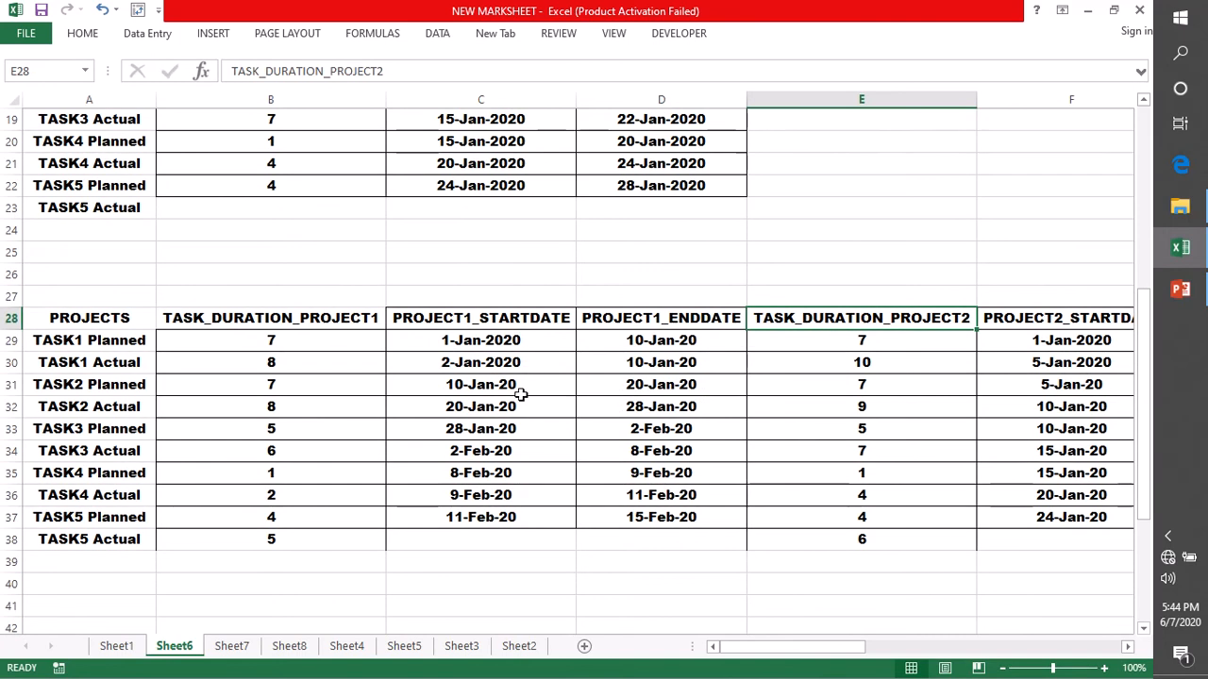
- Check the Project 1 start and end date entries for TASK1 in C29, D29 and C30
double_click(472, 340)
double_click(641, 342)
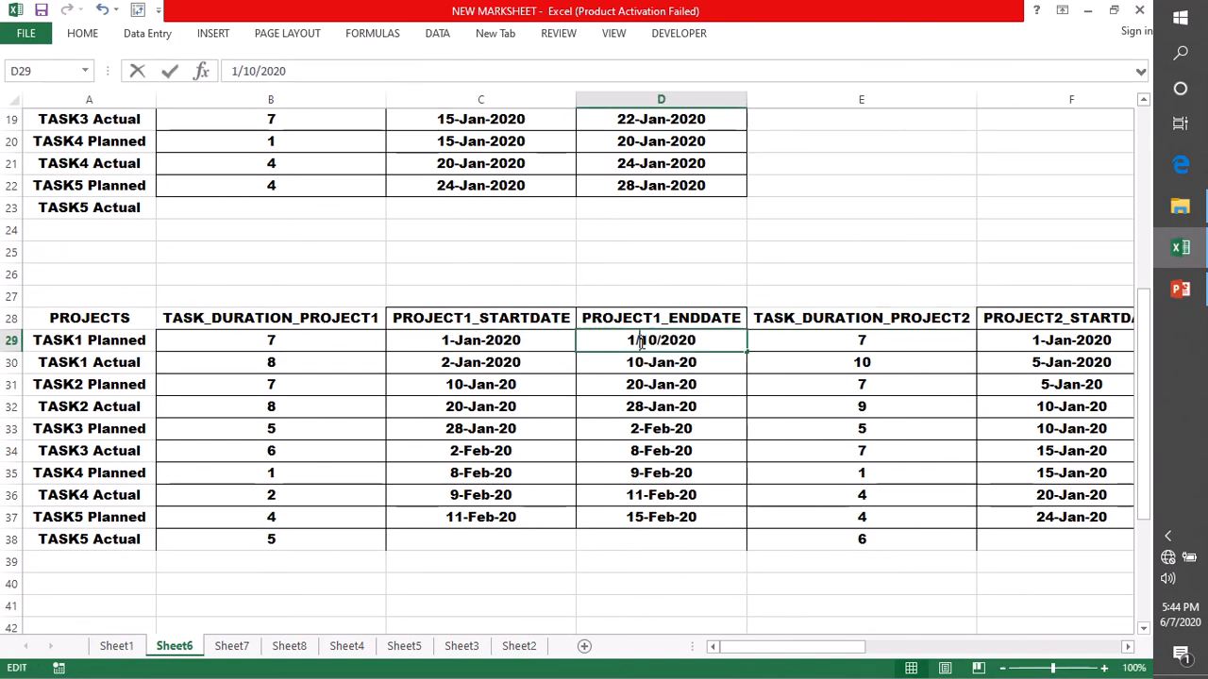
key(Return)
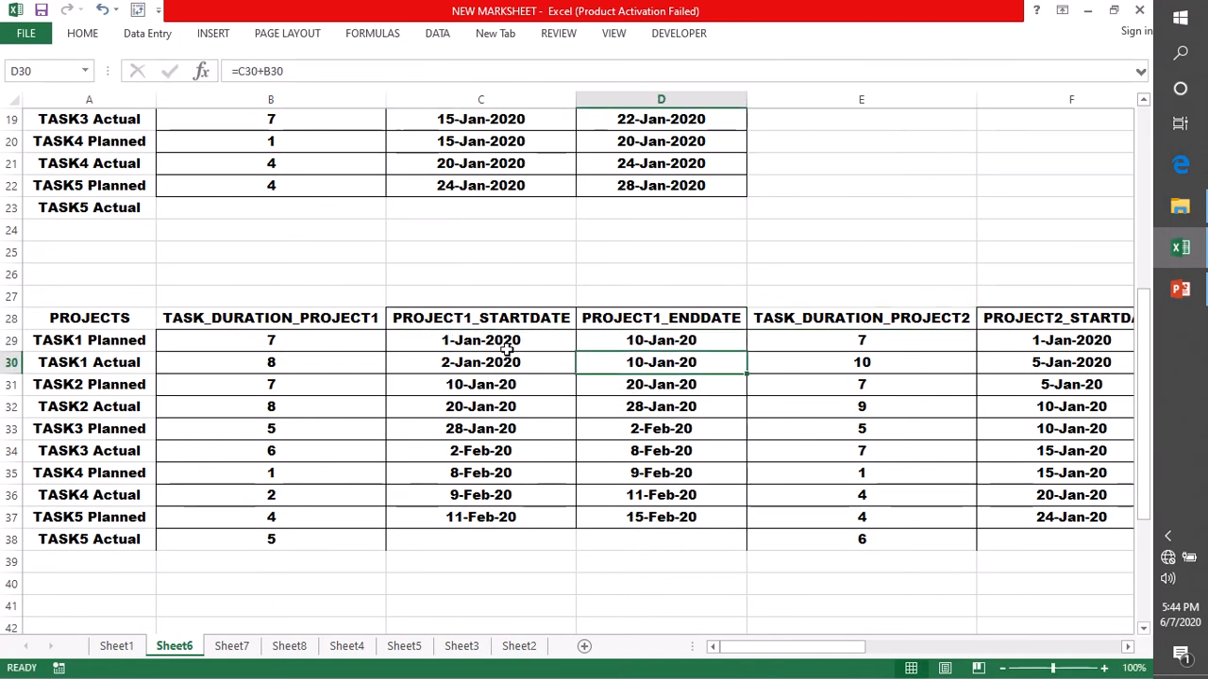
double_click(476, 362)
key(Return)
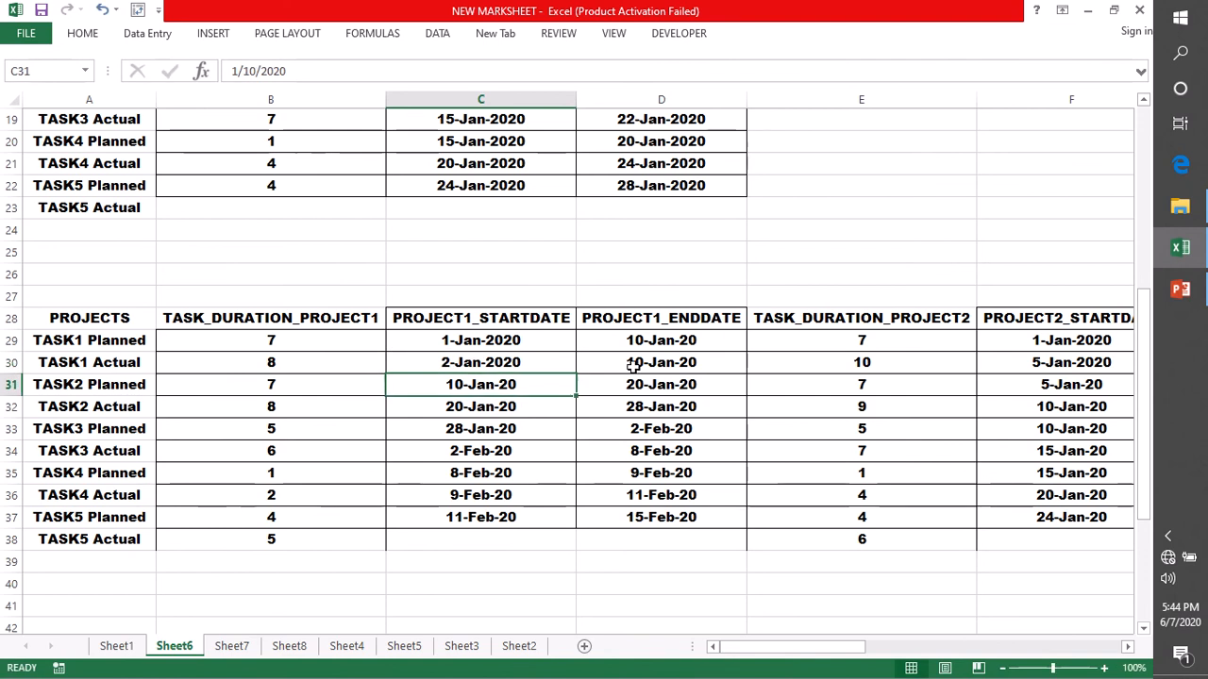
- Inspect the start and end date entries and formulas for TASK1 Actual, TASK2 Planned and TASK2 Actual in the Project 1 columns
double_click(634, 362)
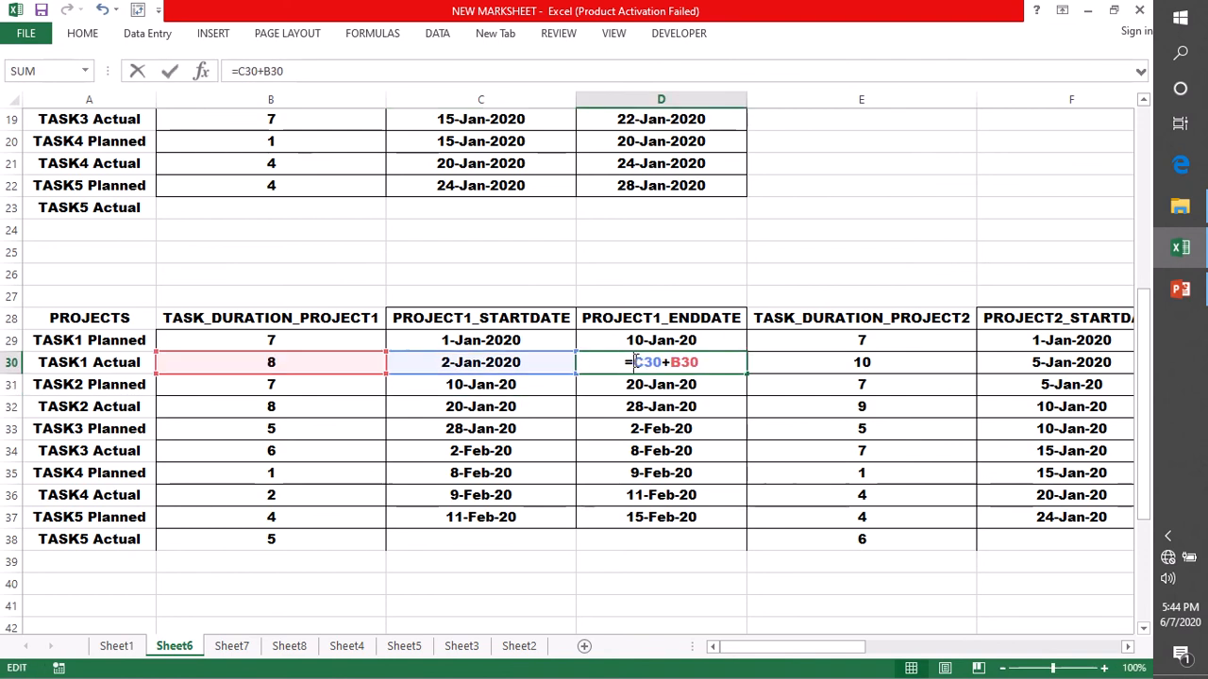
key(Return)
double_click(497, 385)
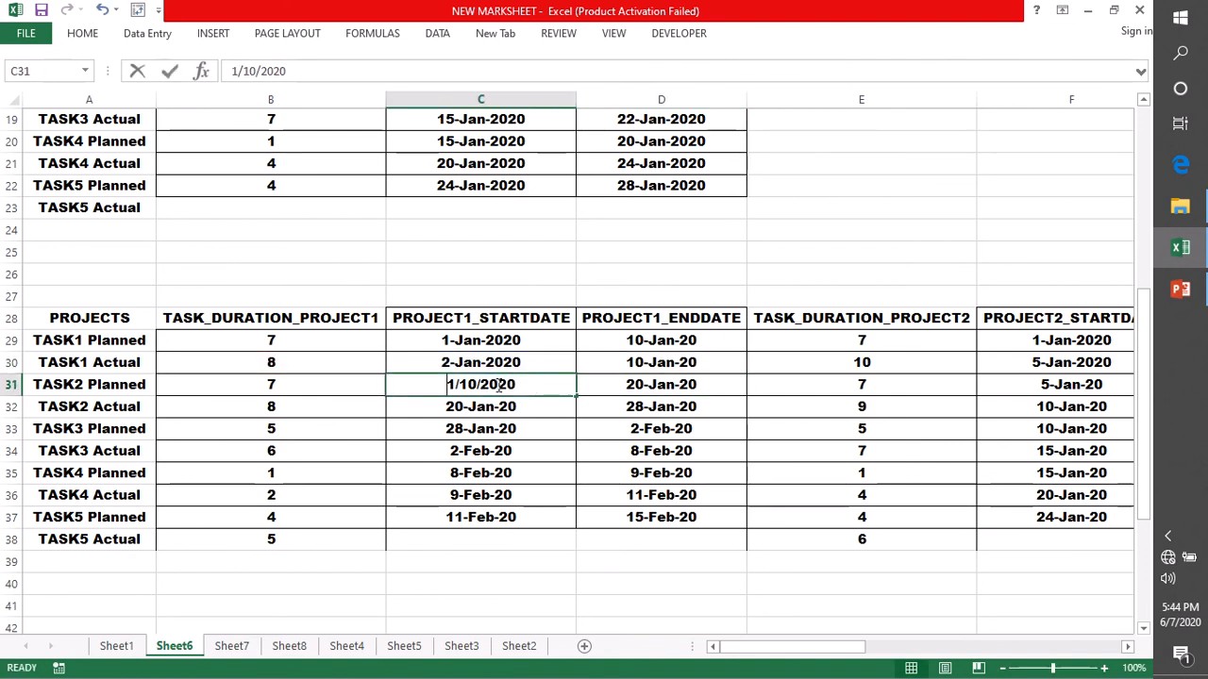
key(Return)
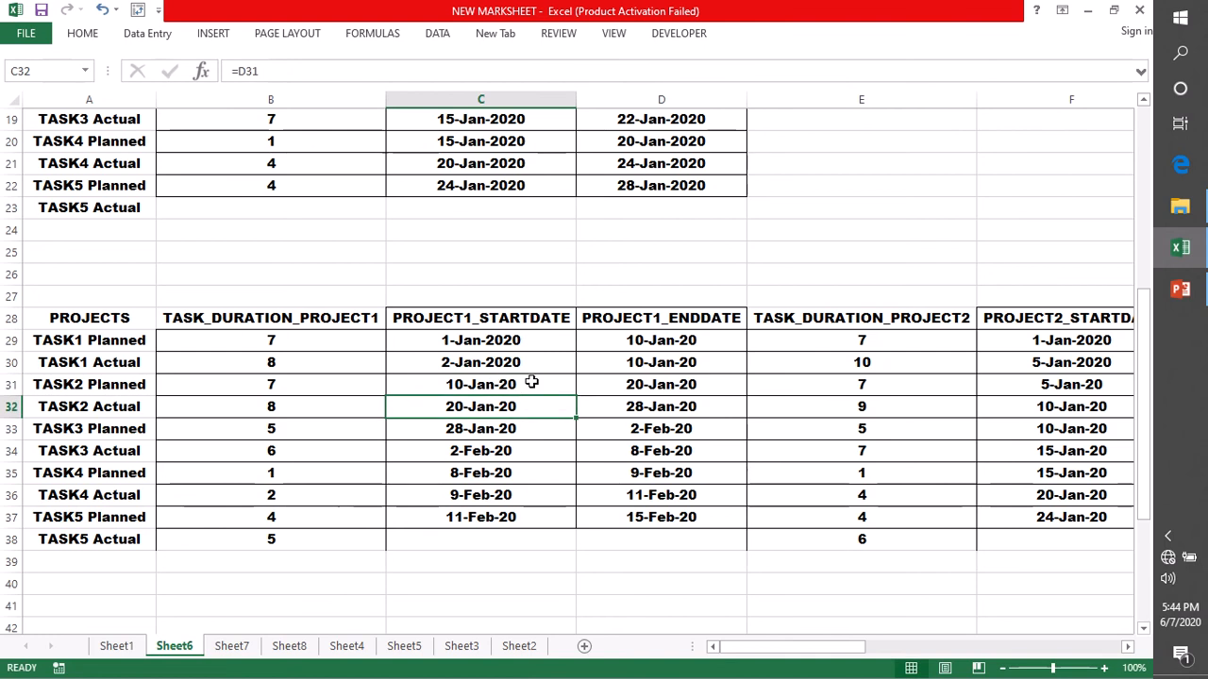
double_click(634, 385)
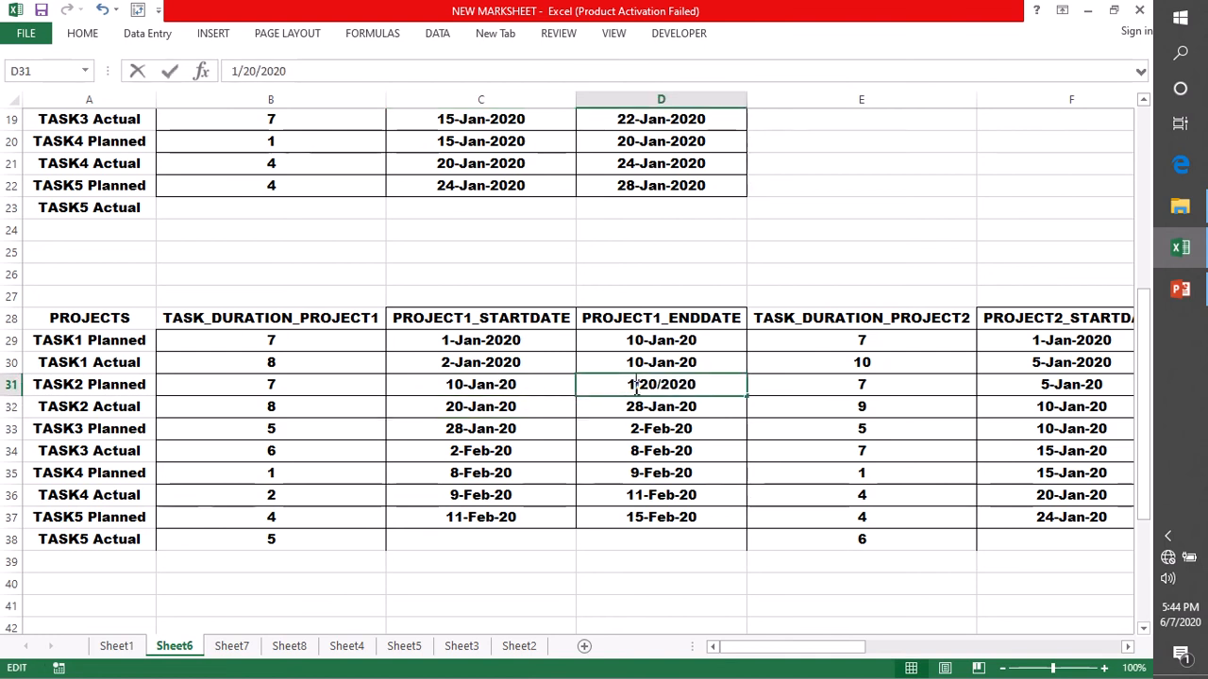
key(Return)
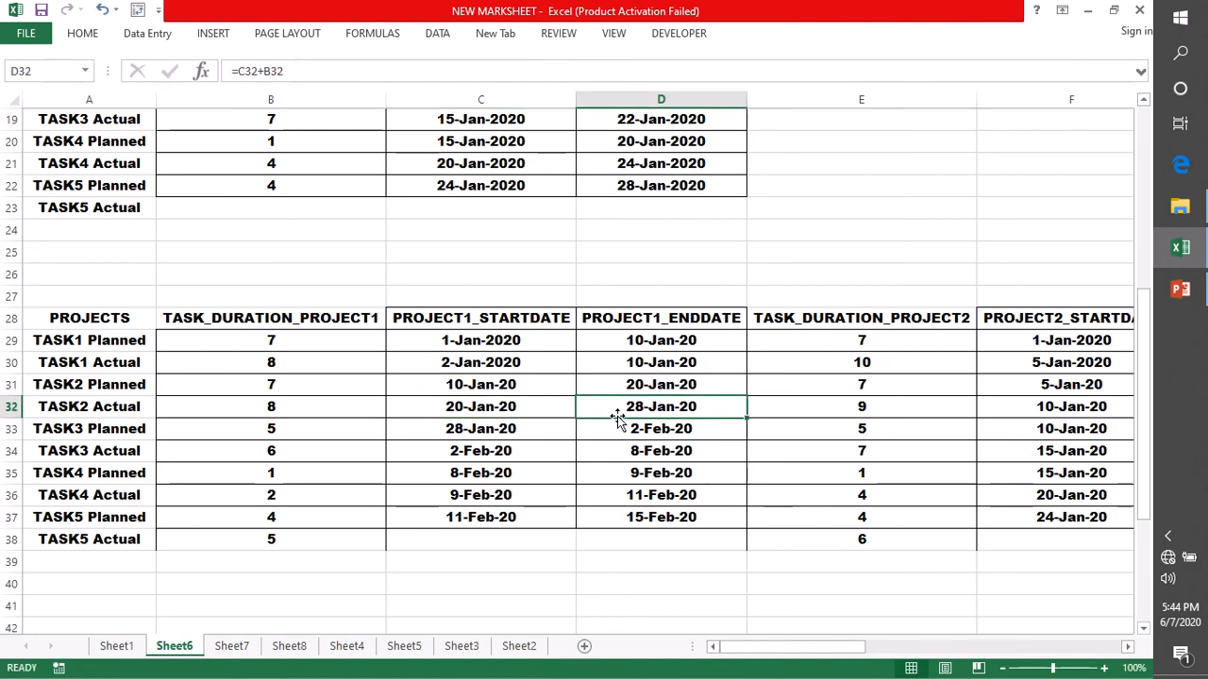
double_click(477, 408)
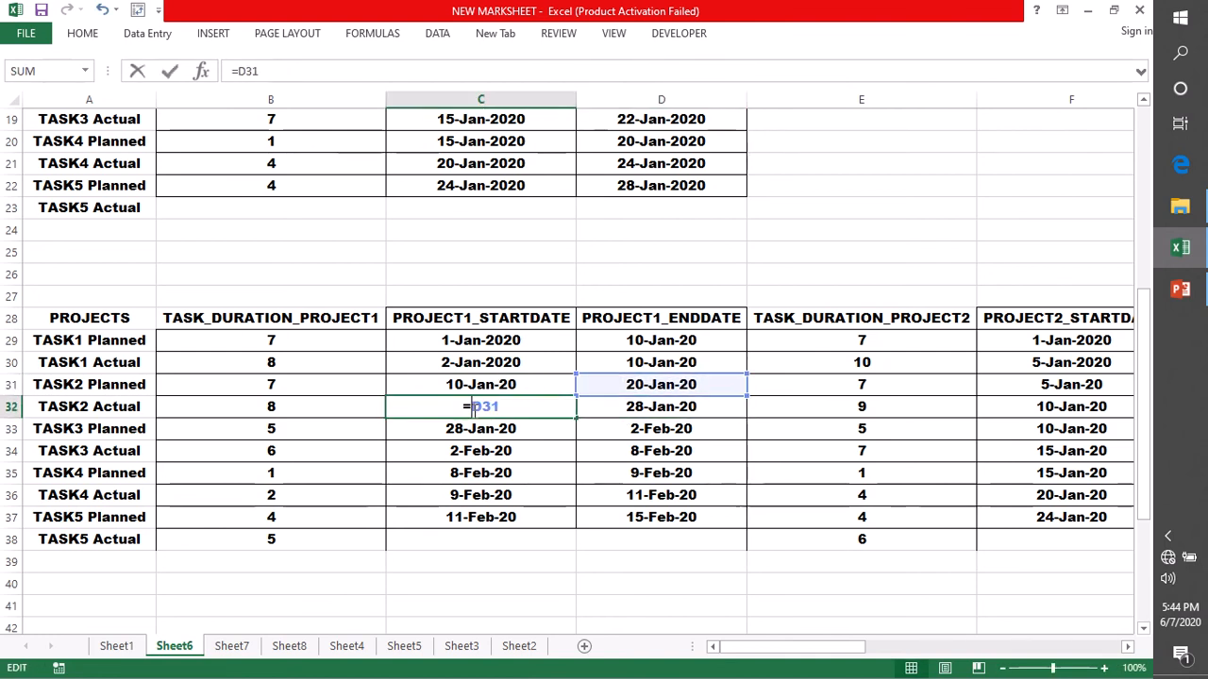
key(Return)
double_click(620, 407)
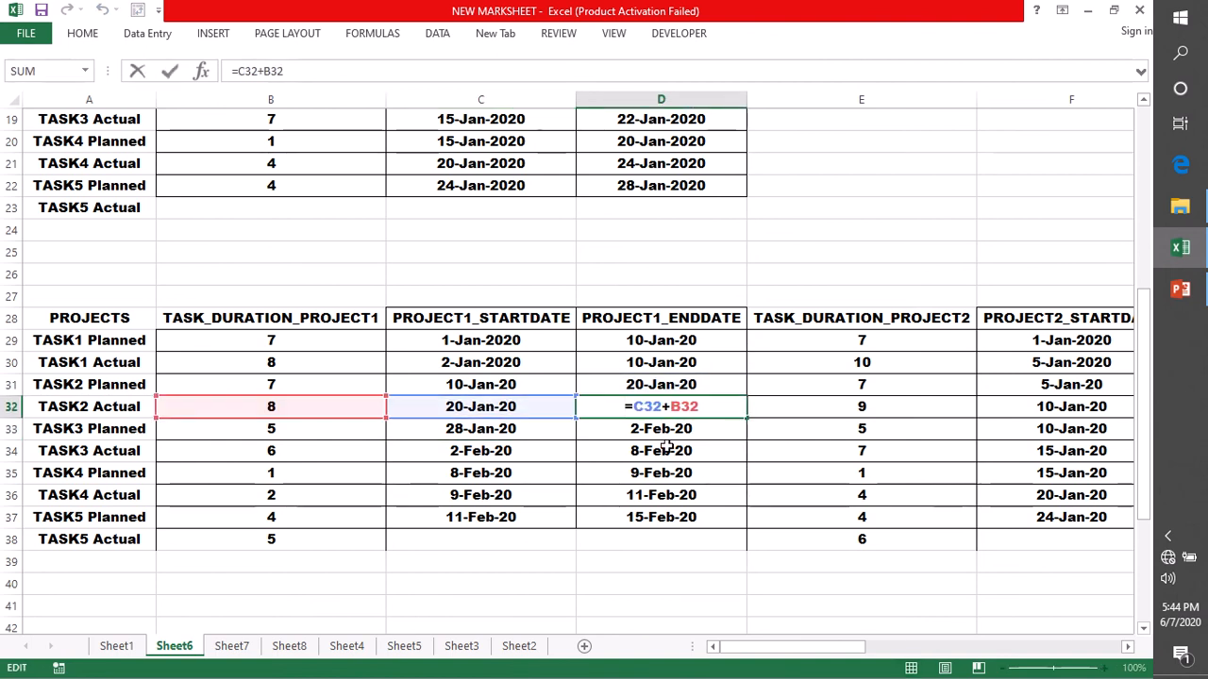
key(Return)
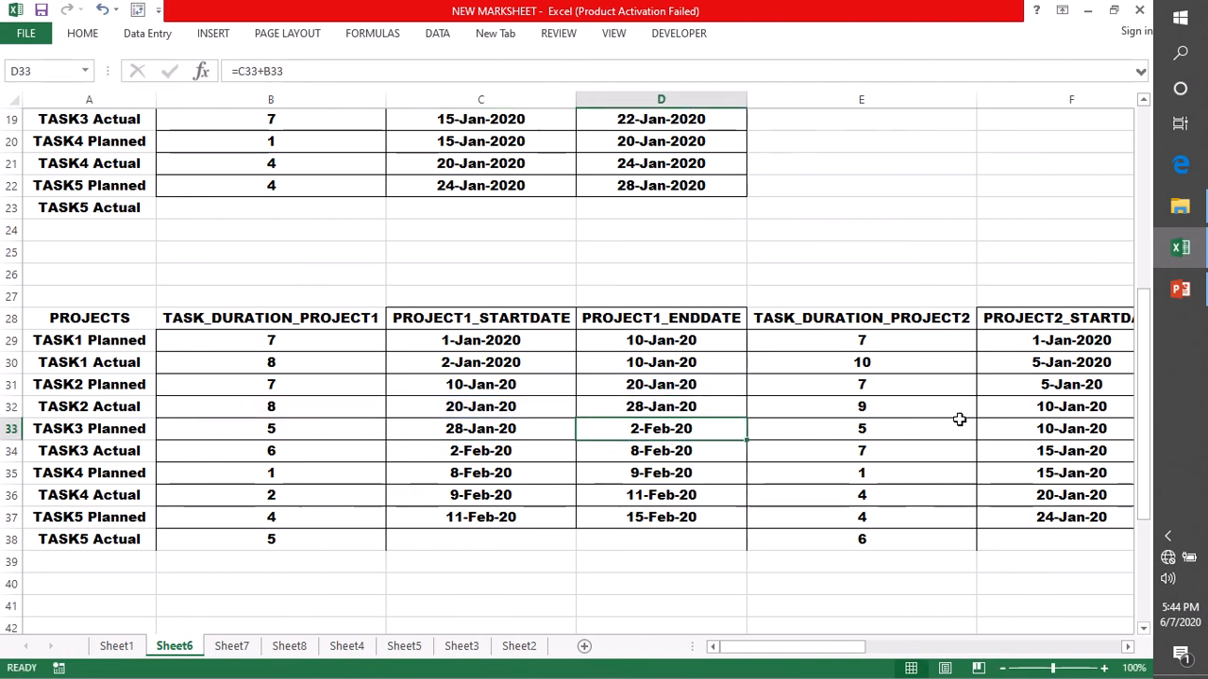
- Choose PROJECT2_STARTDATE from the header list in cell C13 of the second project table
scroll(243, 389, up, 3)
scroll(242, 385, up, 1)
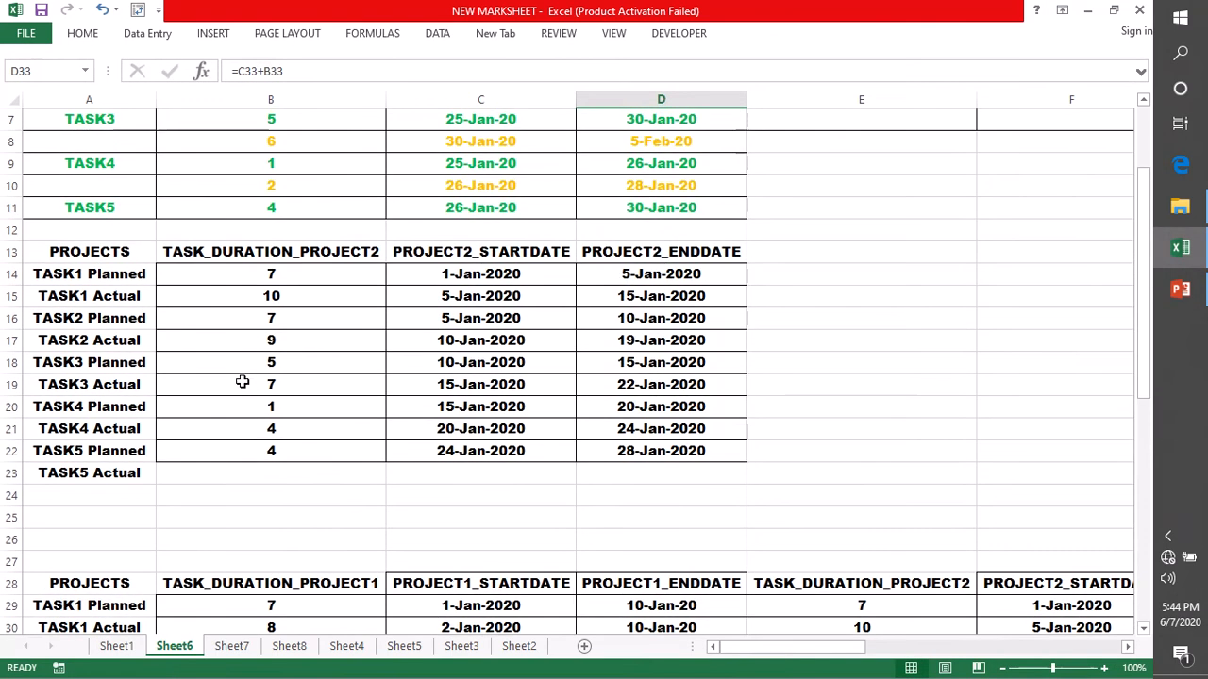
scroll(572, 420, up, 2)
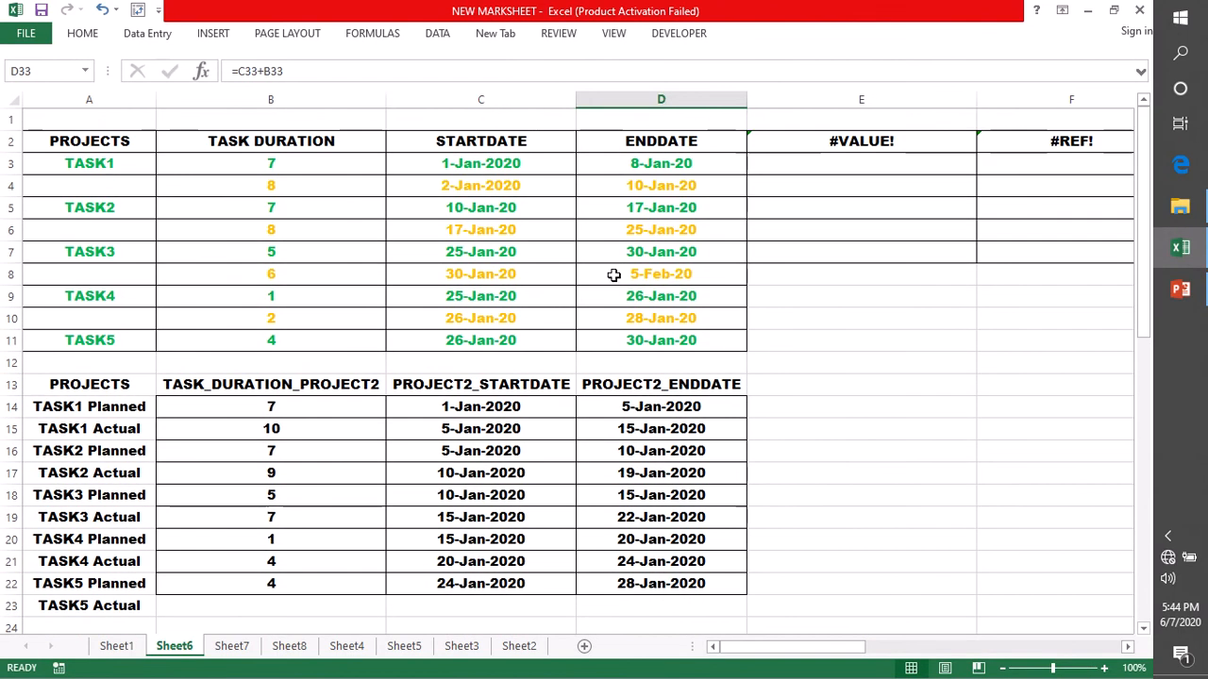
click(539, 142)
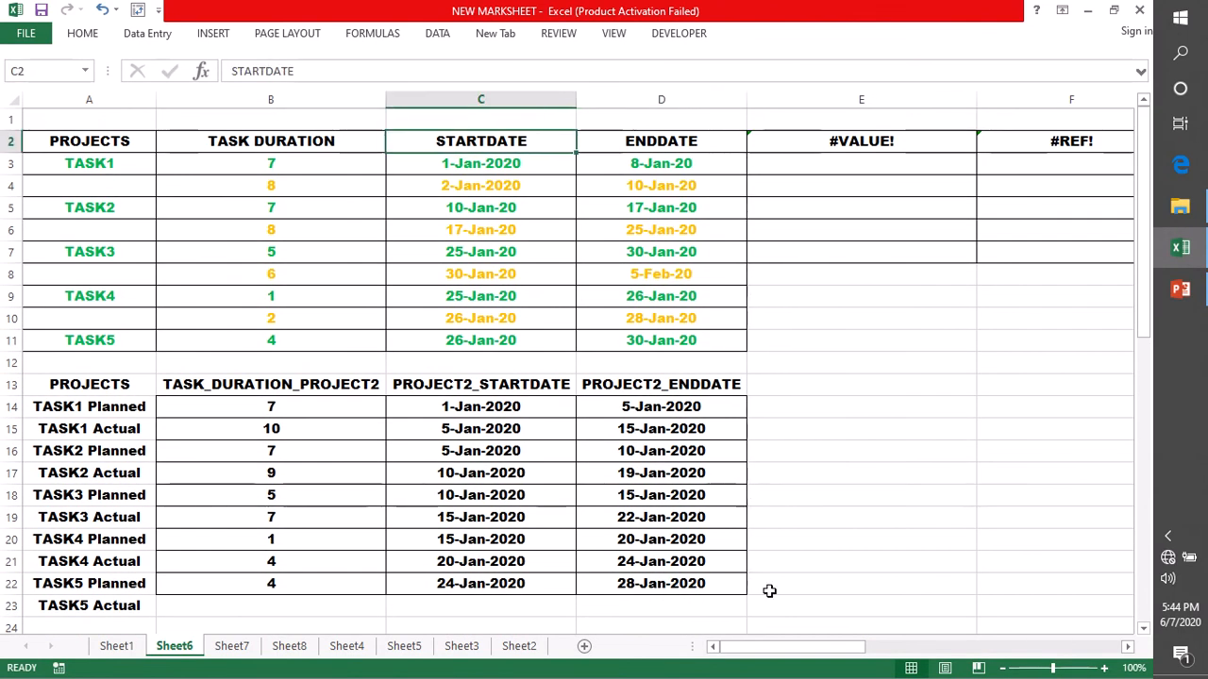
click(861, 478)
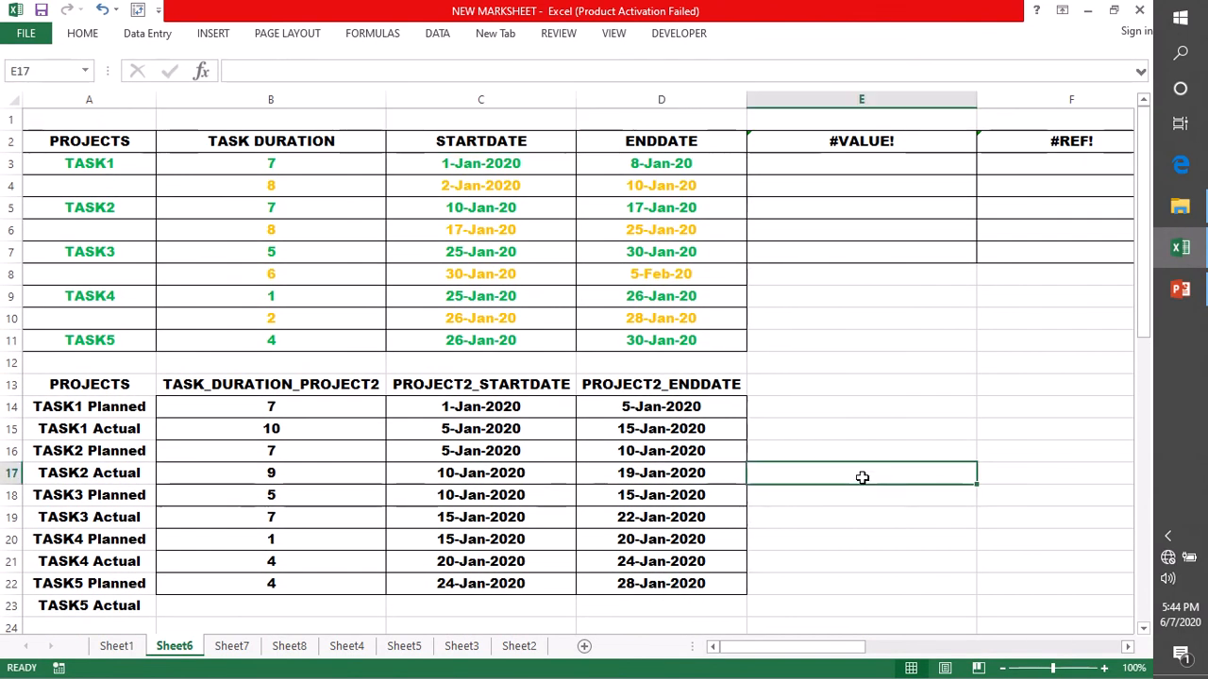
click(302, 384)
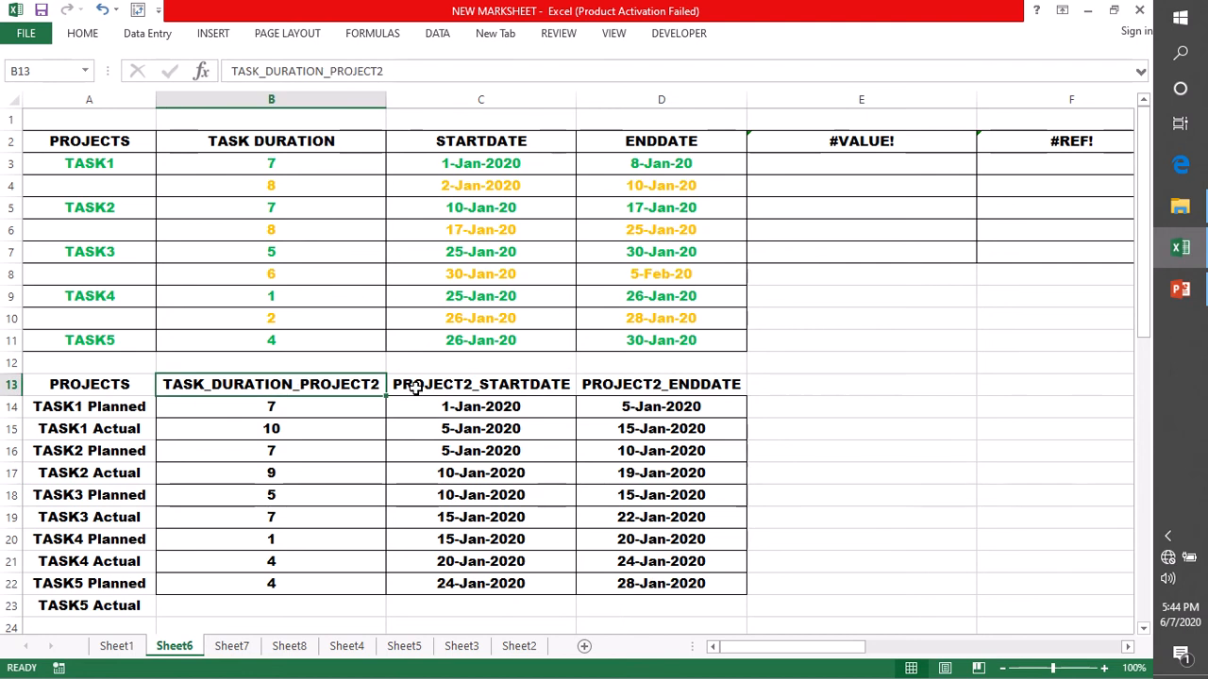
click(417, 386)
click(584, 387)
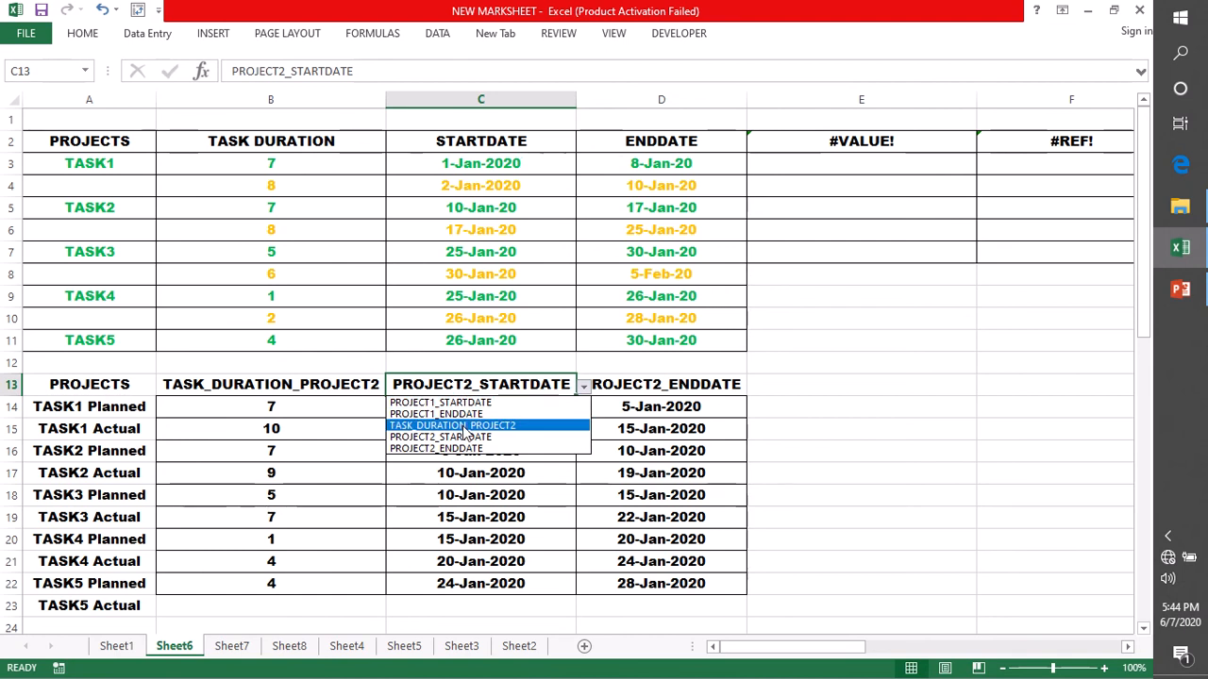
click(469, 437)
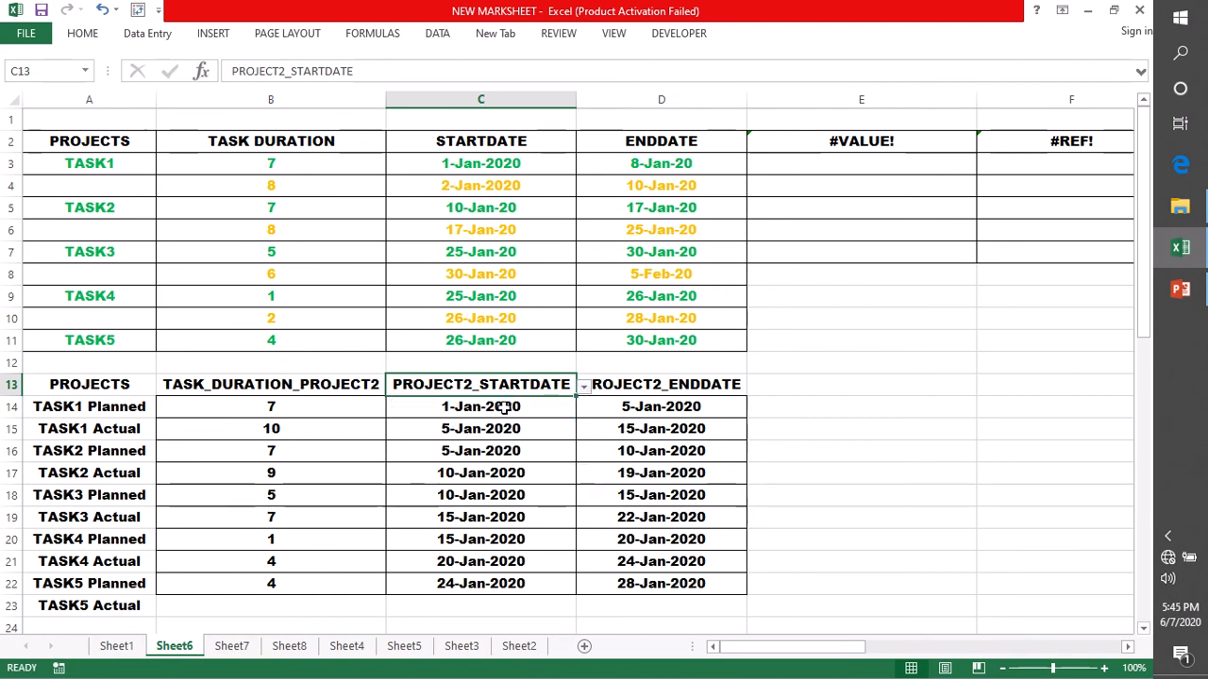
- Select the combined two-project table in A28:G37 and review its columns
scroll(644, 461, down, 4)
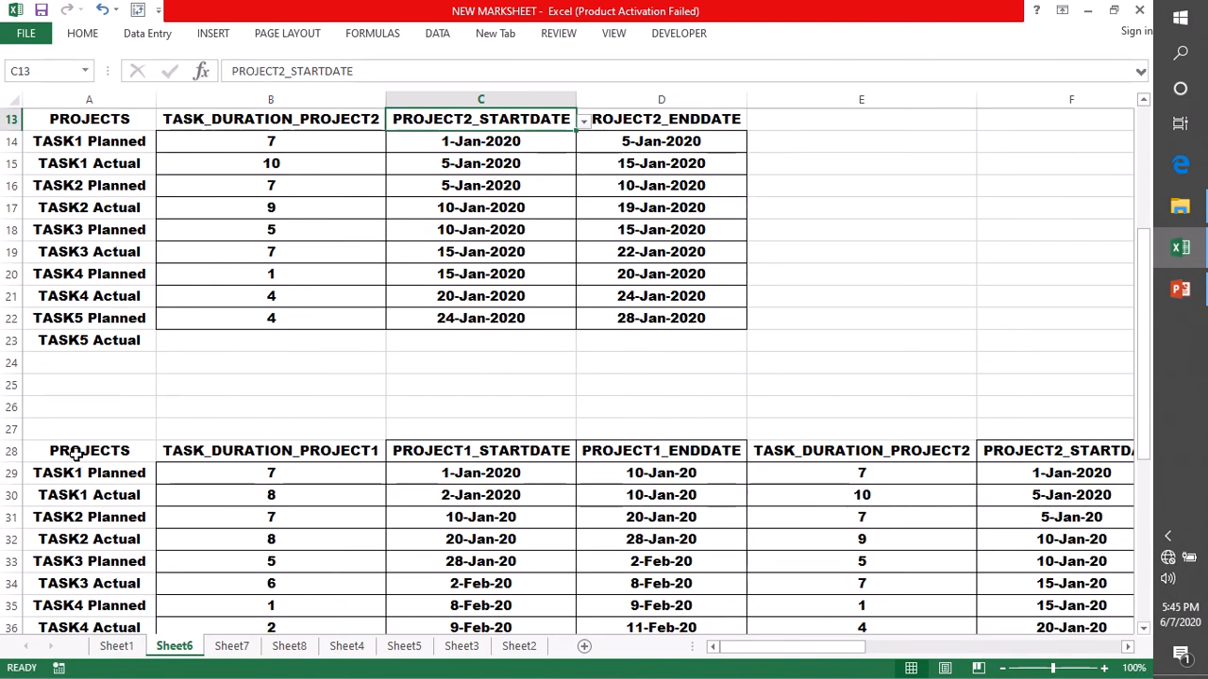
drag(54, 451, 929, 564)
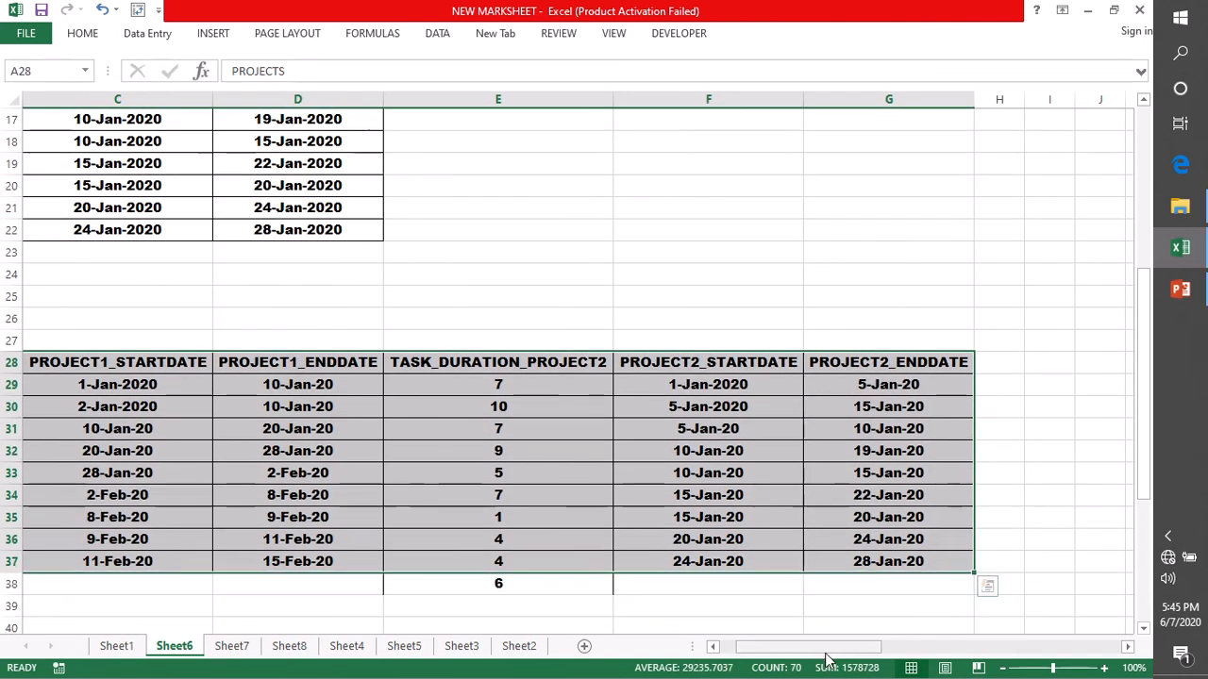
drag(854, 647, 810, 647)
- Copy the Planned and Actual task labels from A14:A23 into the first table's PROJECTS column, starting at A3
scroll(799, 398, up, 4)
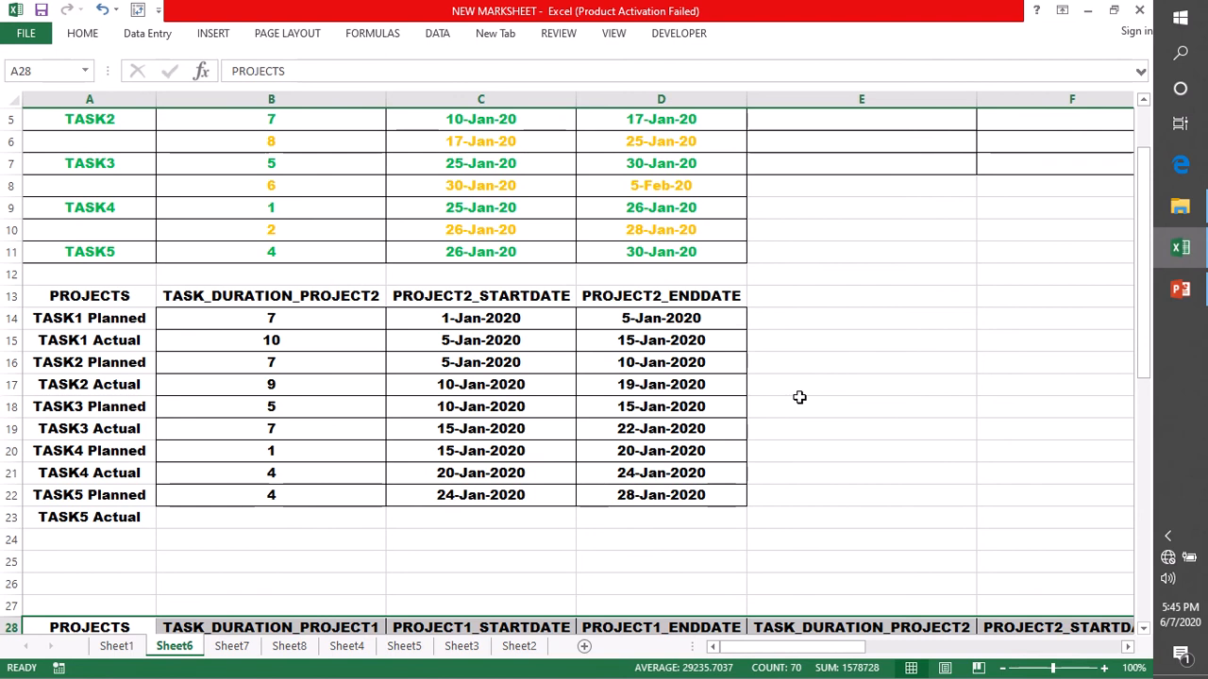
scroll(799, 398, up, 2)
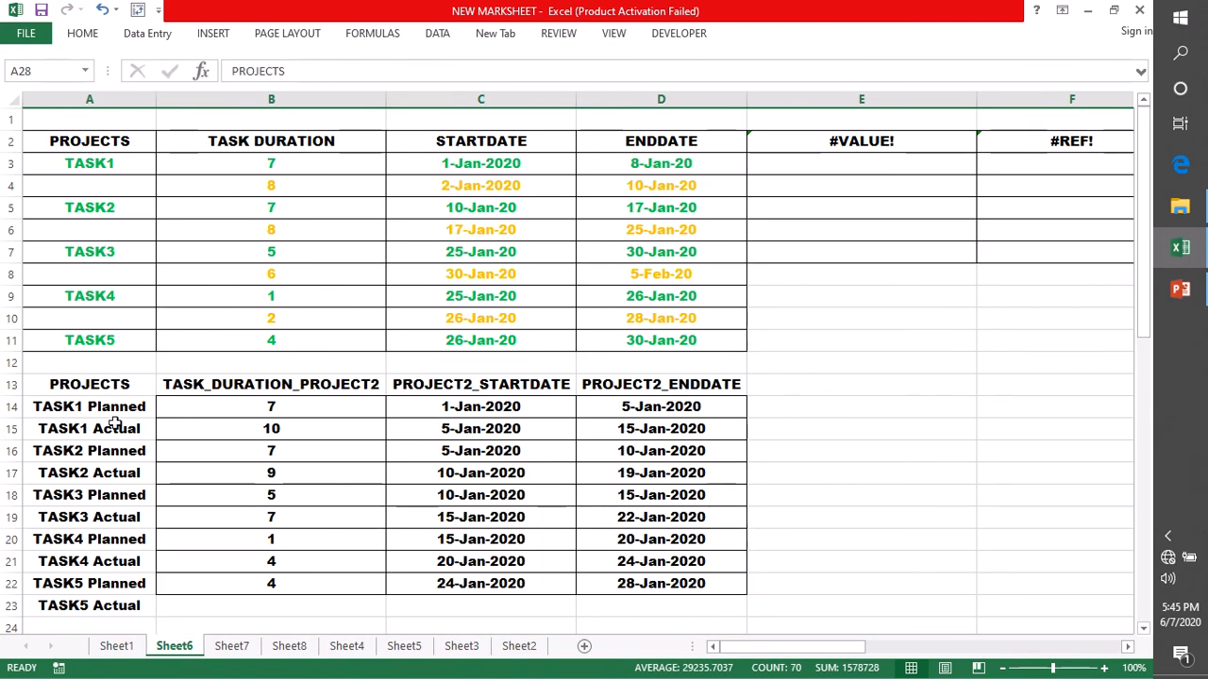
drag(104, 406, 107, 605)
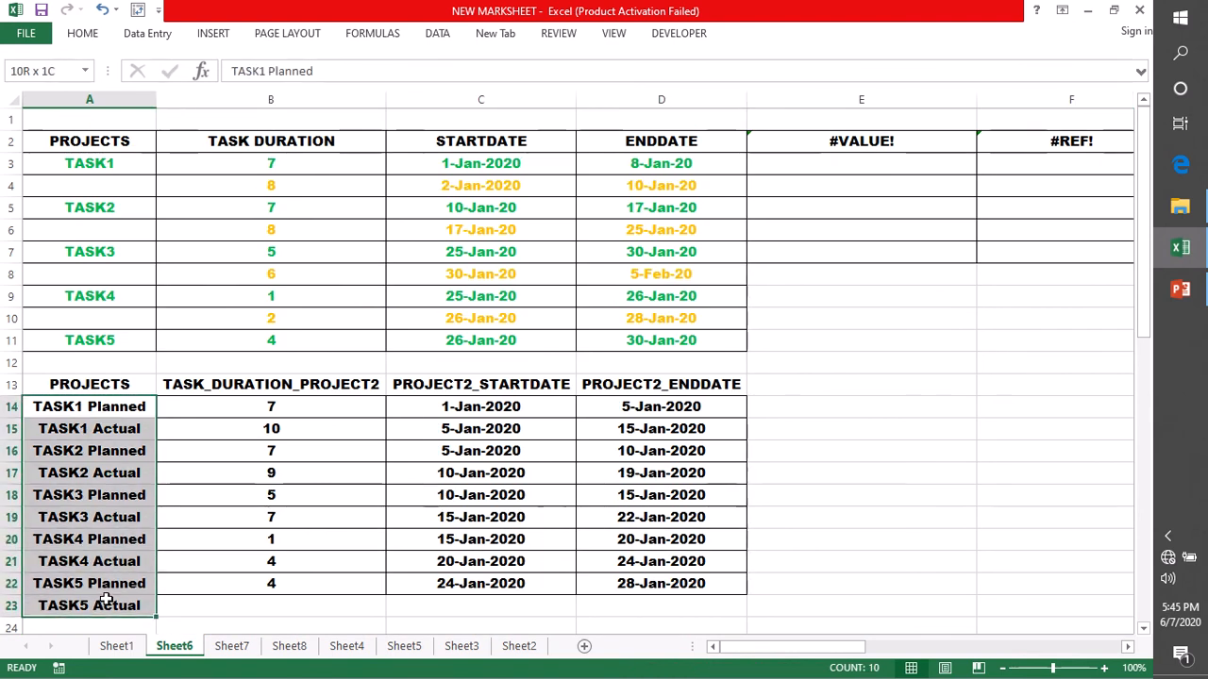
key(ctrl+c)
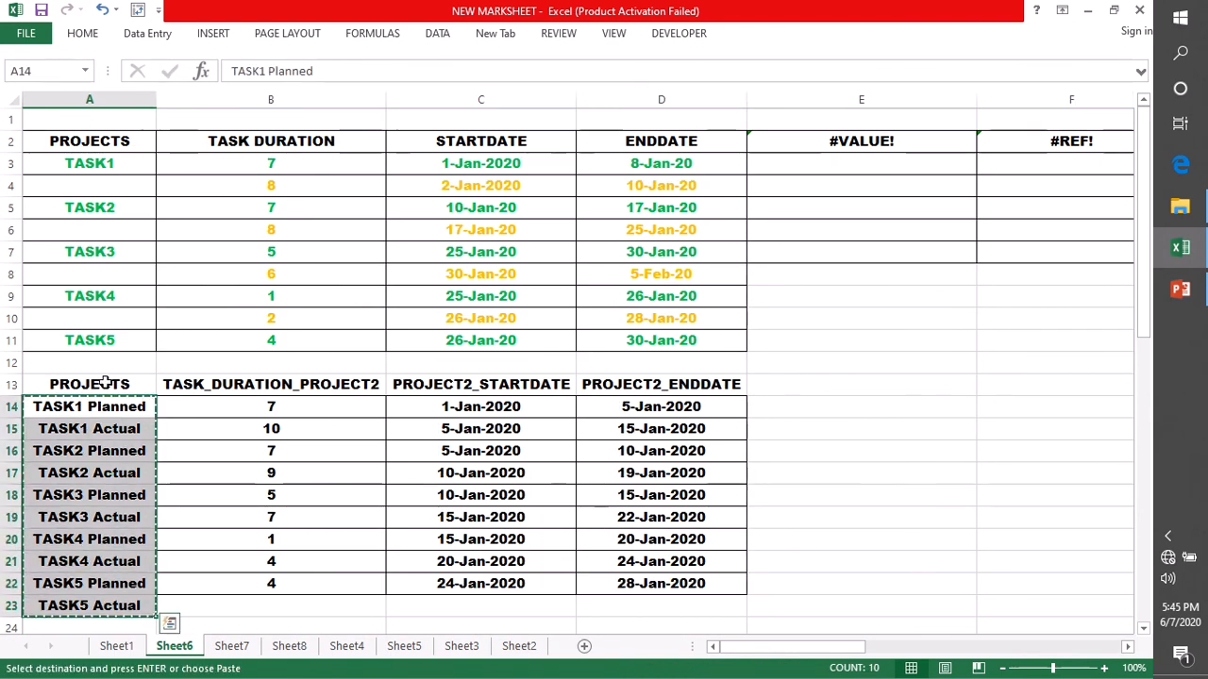
click(83, 163)
key(ctrl+v)
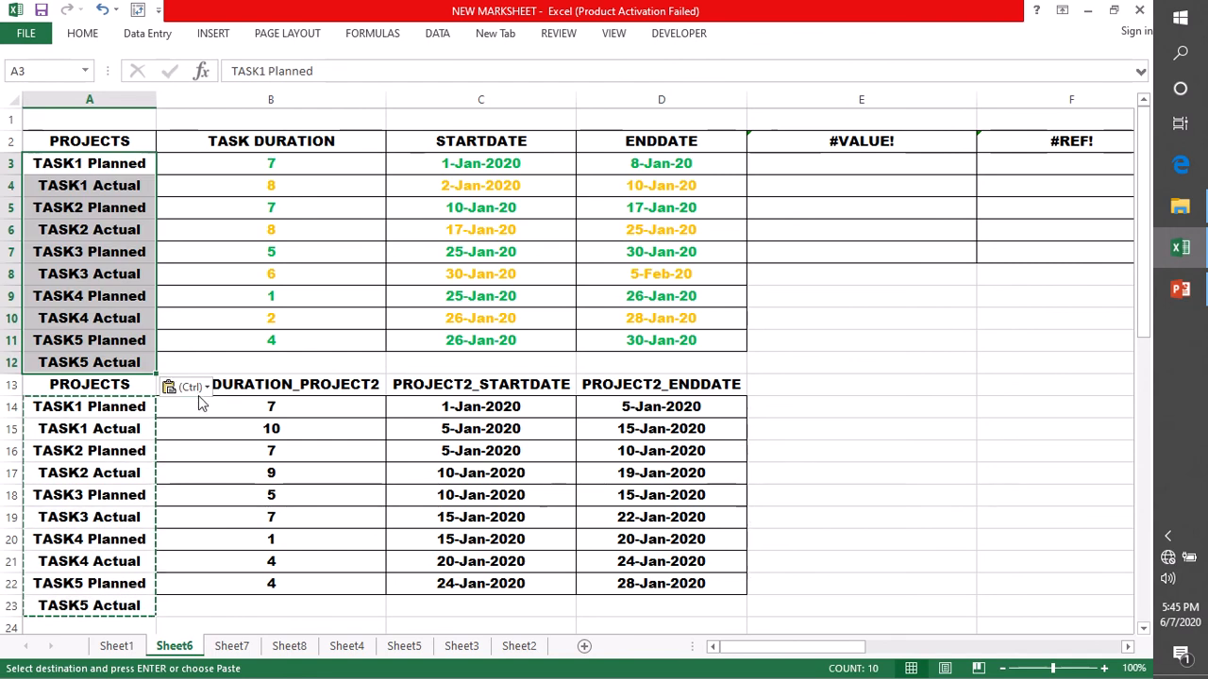
- Change the pasted task labels in A3:A12 from source formatting to values only
click(205, 389)
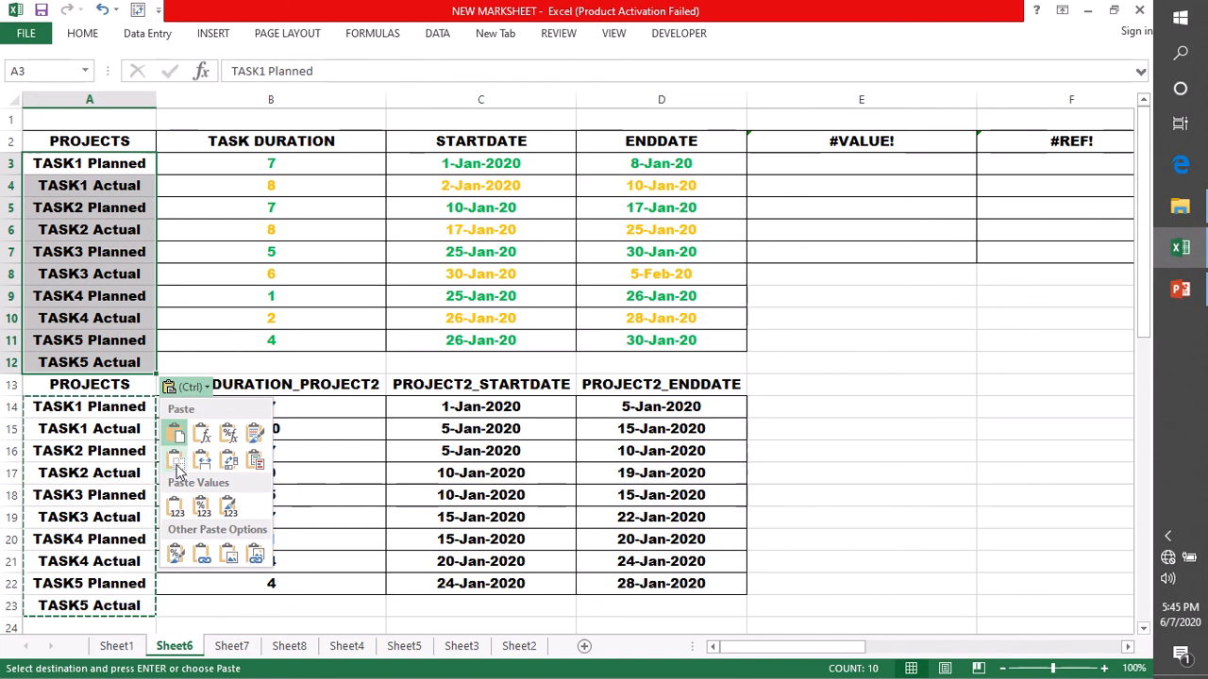
click(255, 436)
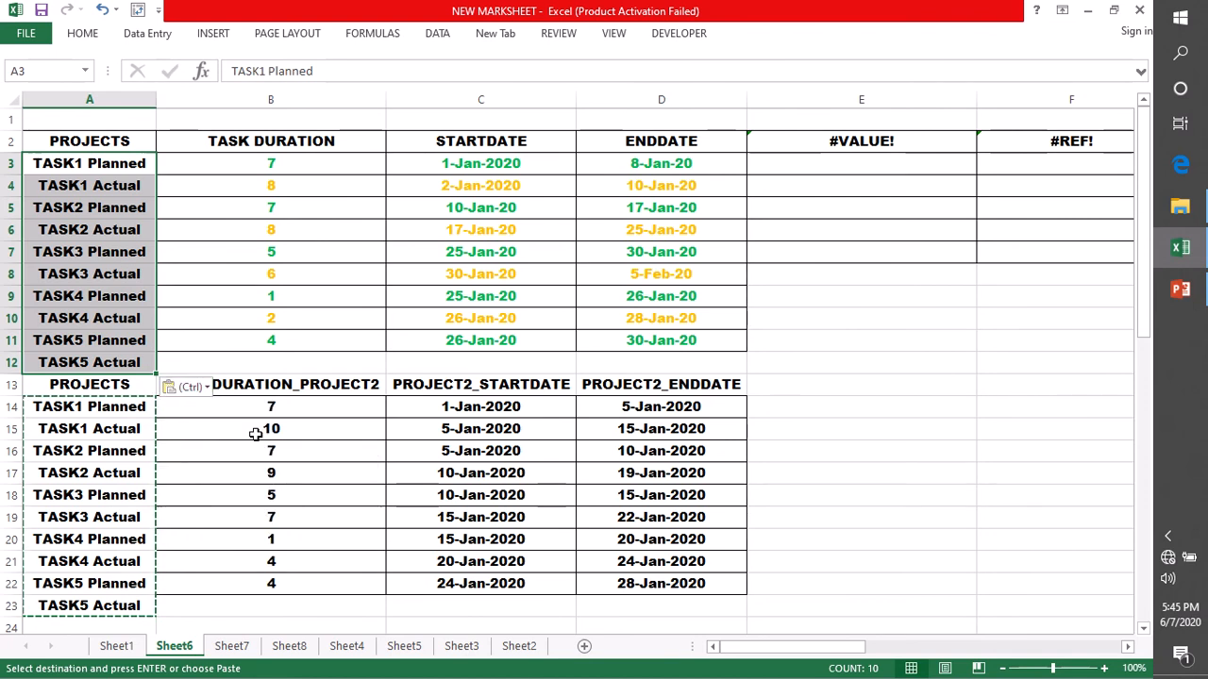
click(193, 387)
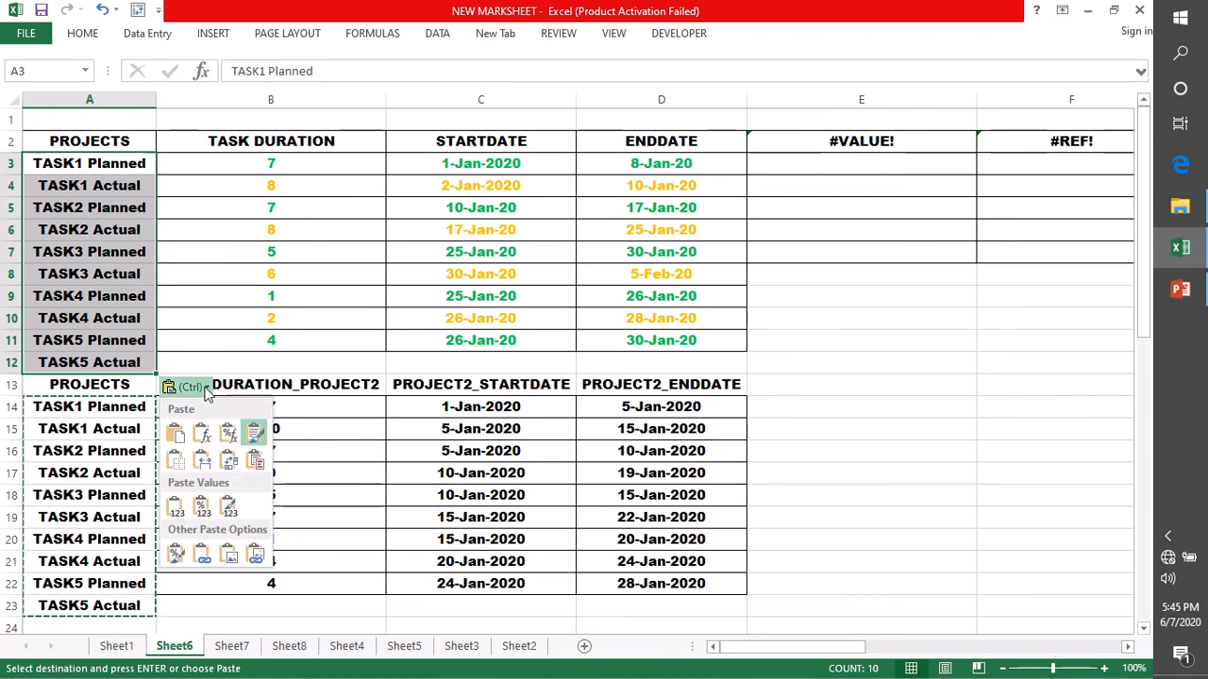
click(185, 517)
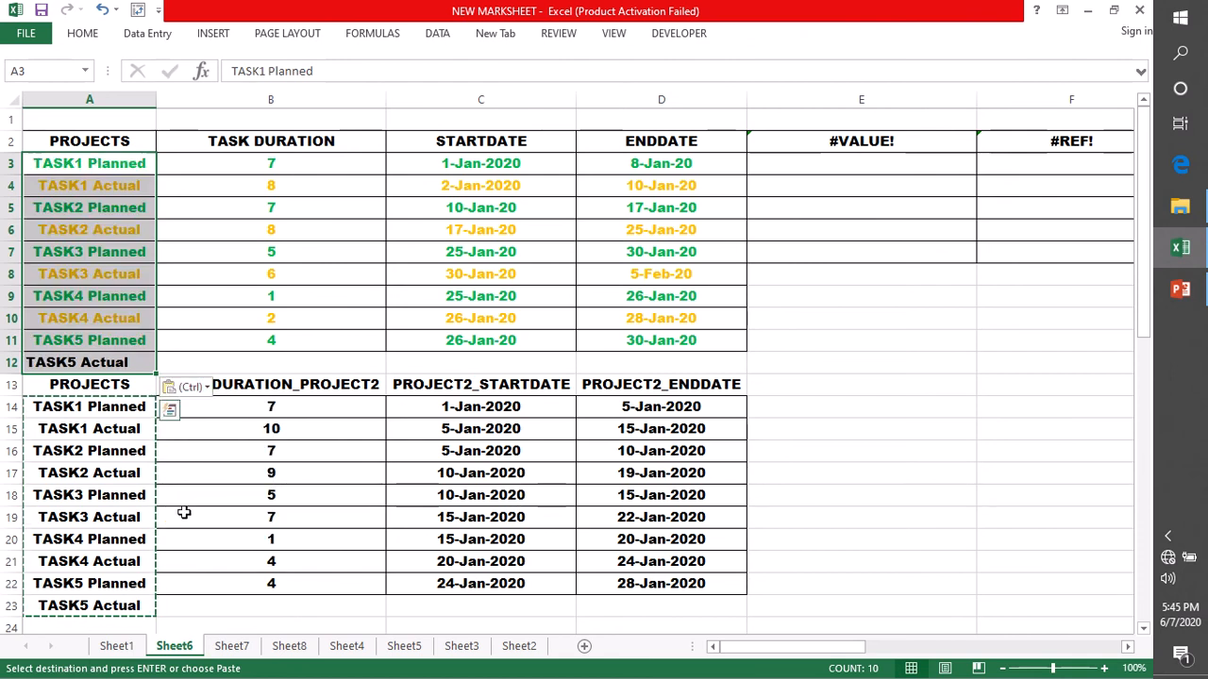
click(205, 388)
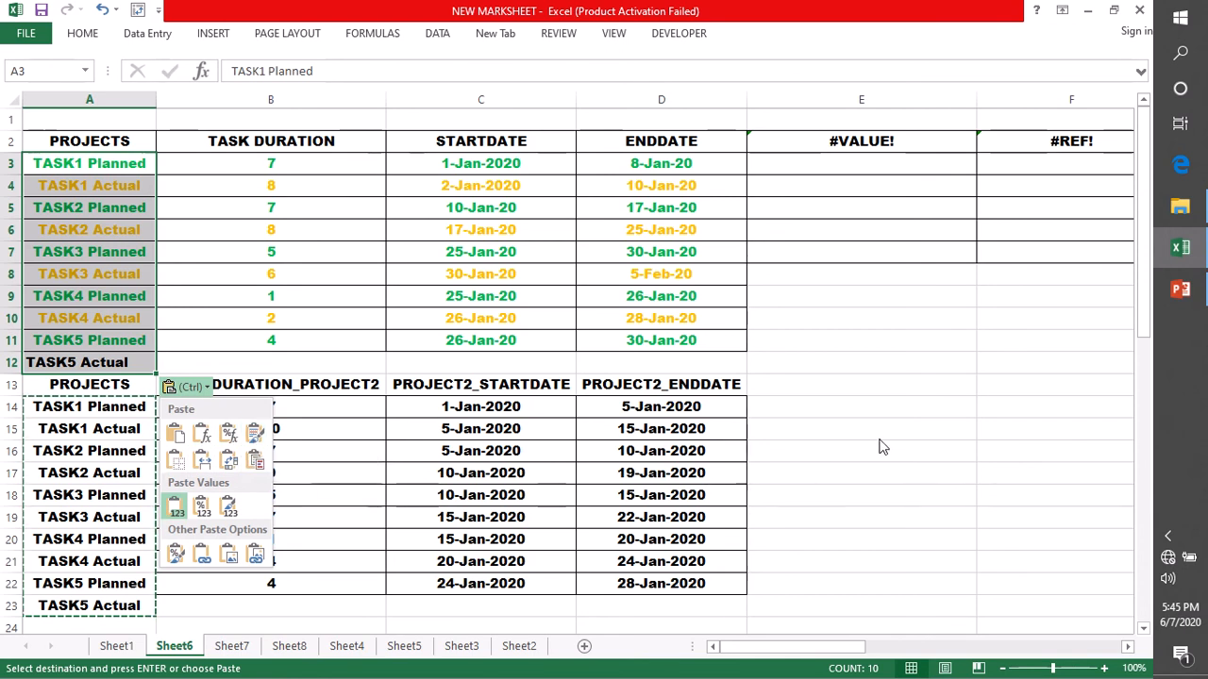
click(115, 407)
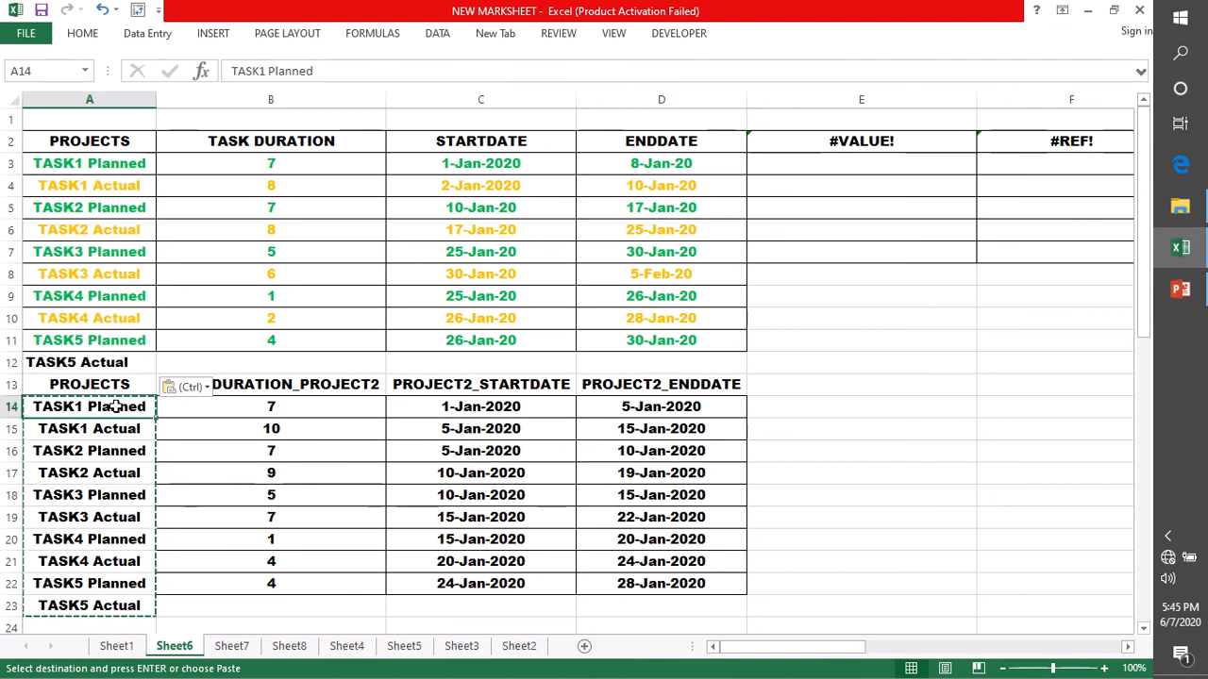
- Set the font colour of the TASK5 Actual label in A12 to the orange used for the other Actual rows
click(51, 364)
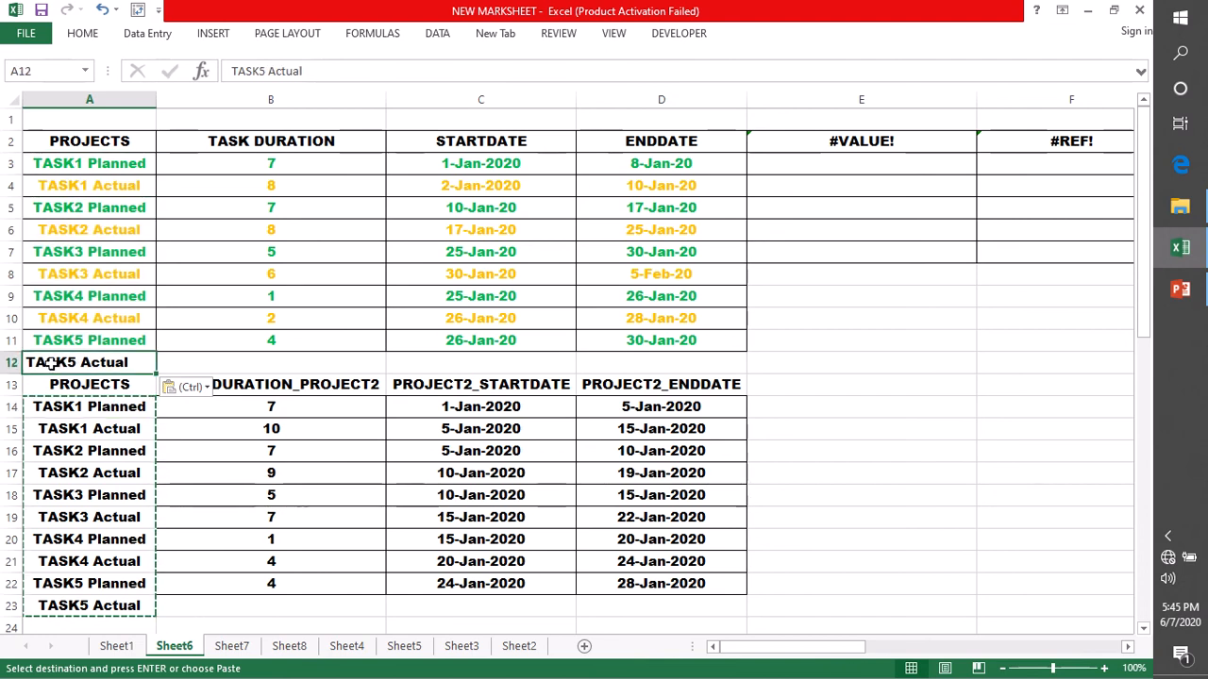
click(82, 33)
click(297, 90)
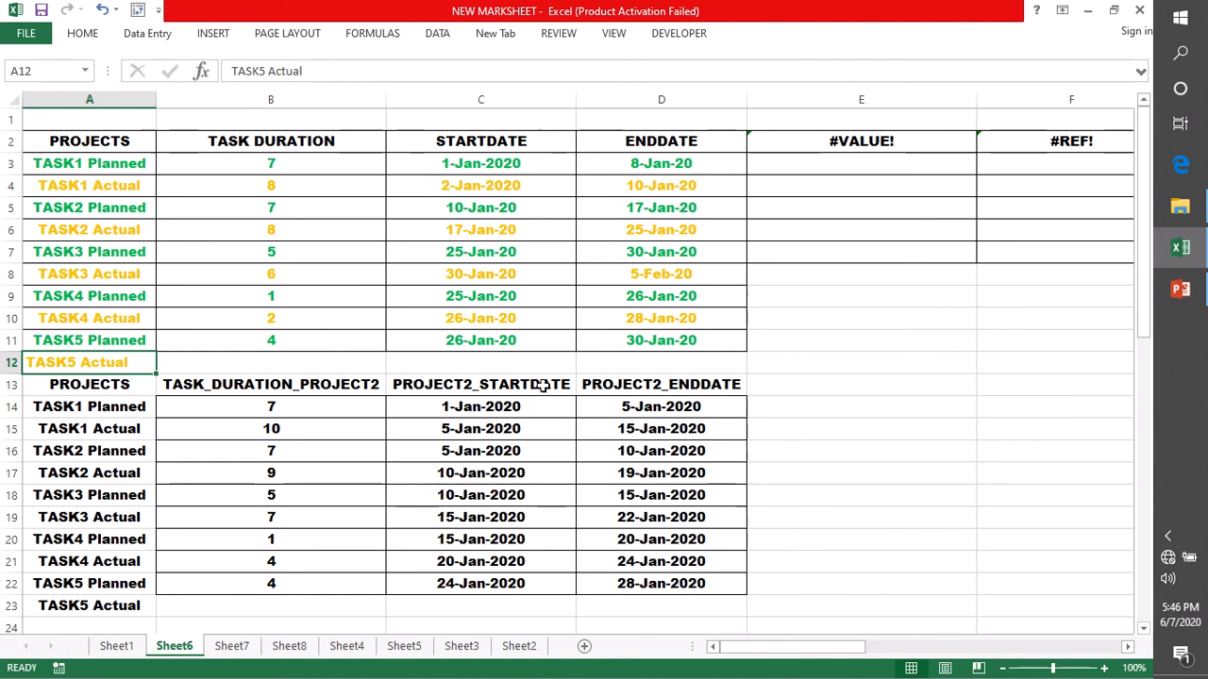
- Copy the duration, start date and end date headers from B13:D13 over the first table's headers in B2:D2
drag(169, 385, 674, 400)
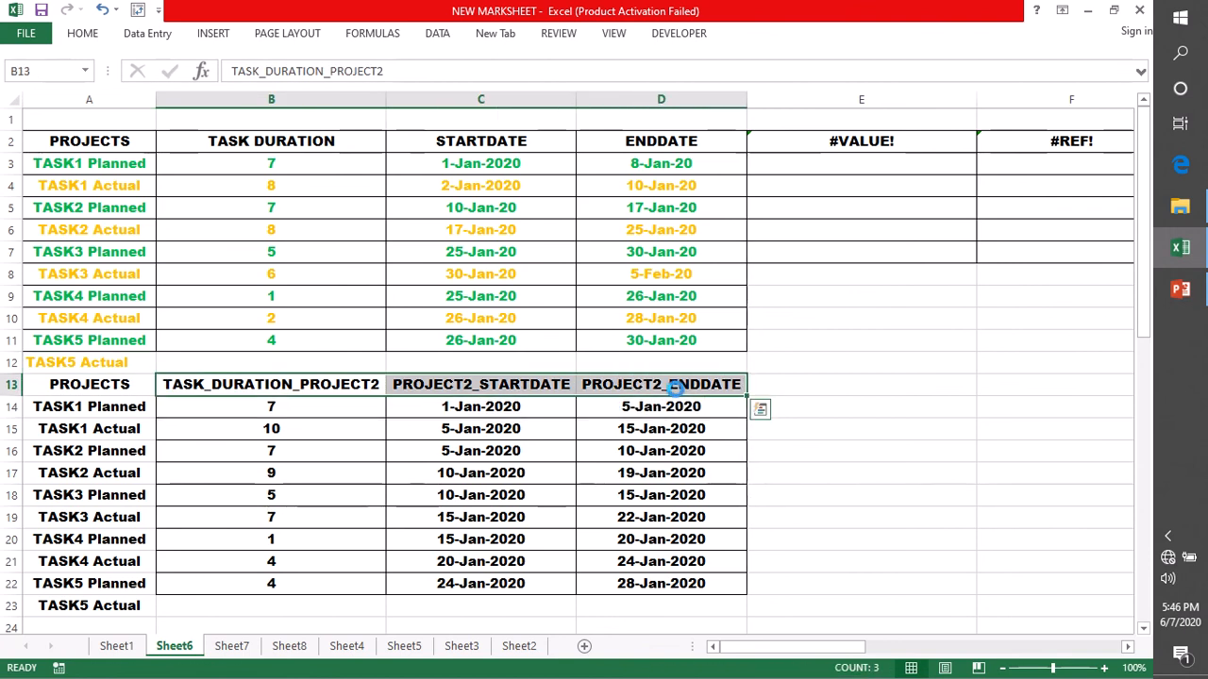
key(ctrl+c)
drag(222, 139, 677, 144)
key(ctrl+v)
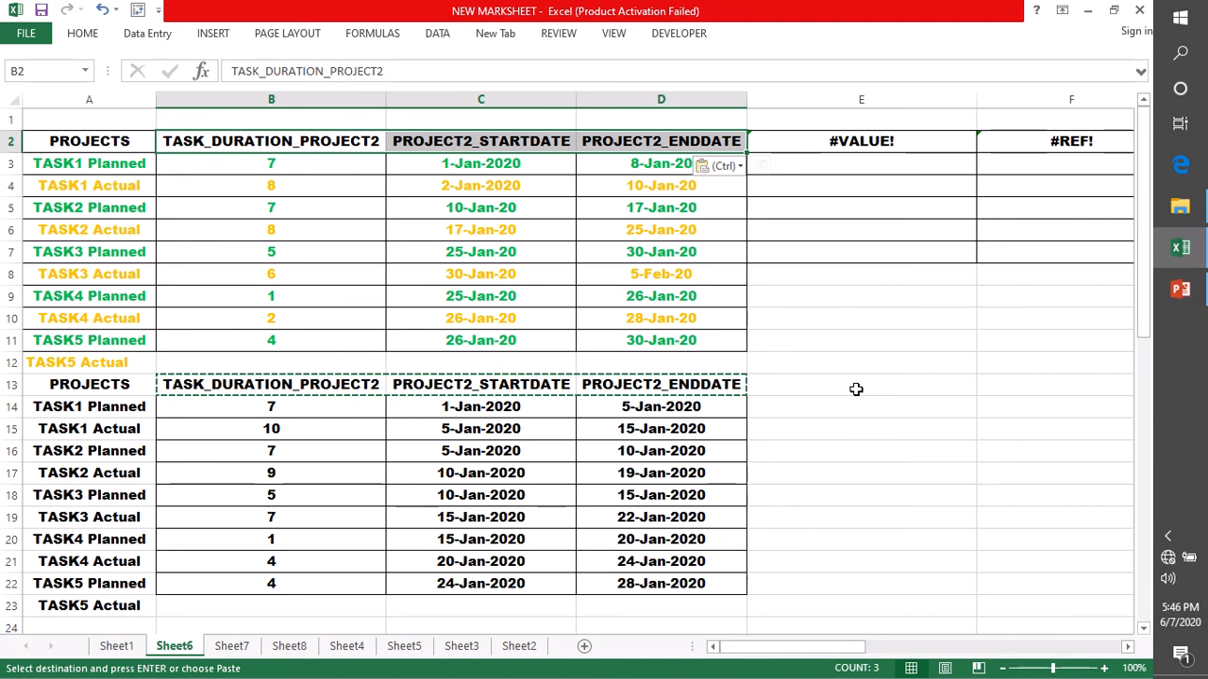
click(855, 388)
key(Escape)
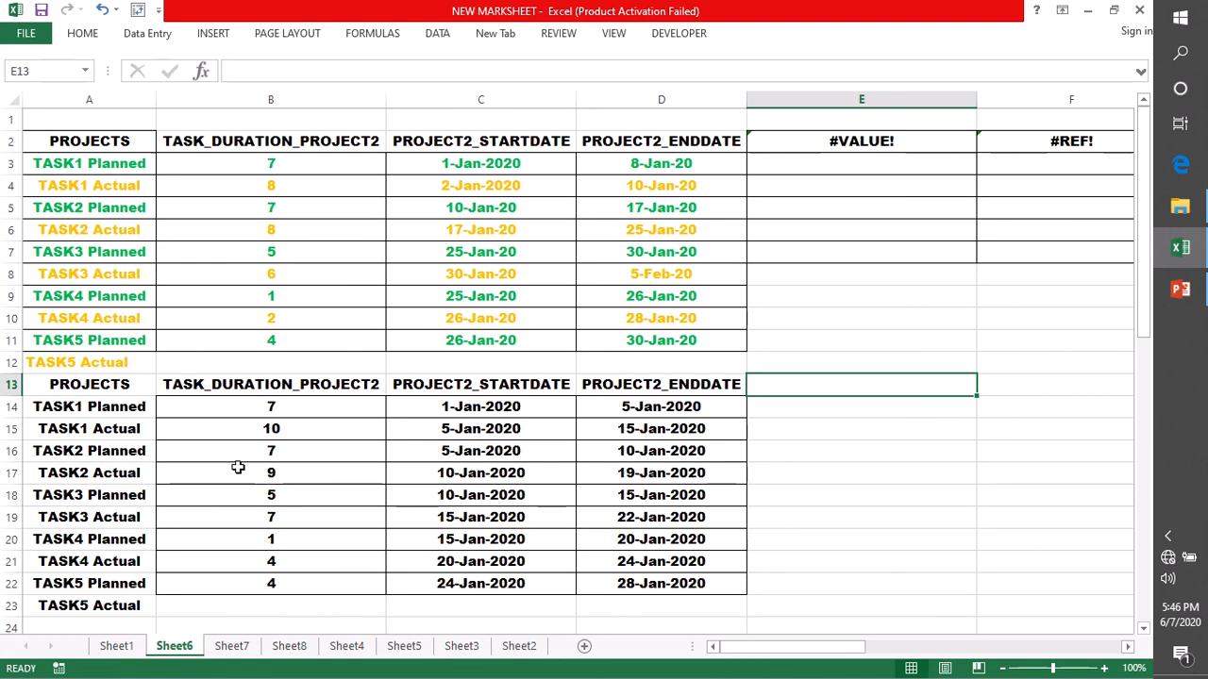
drag(80, 139, 689, 355)
key(ctrl+c)
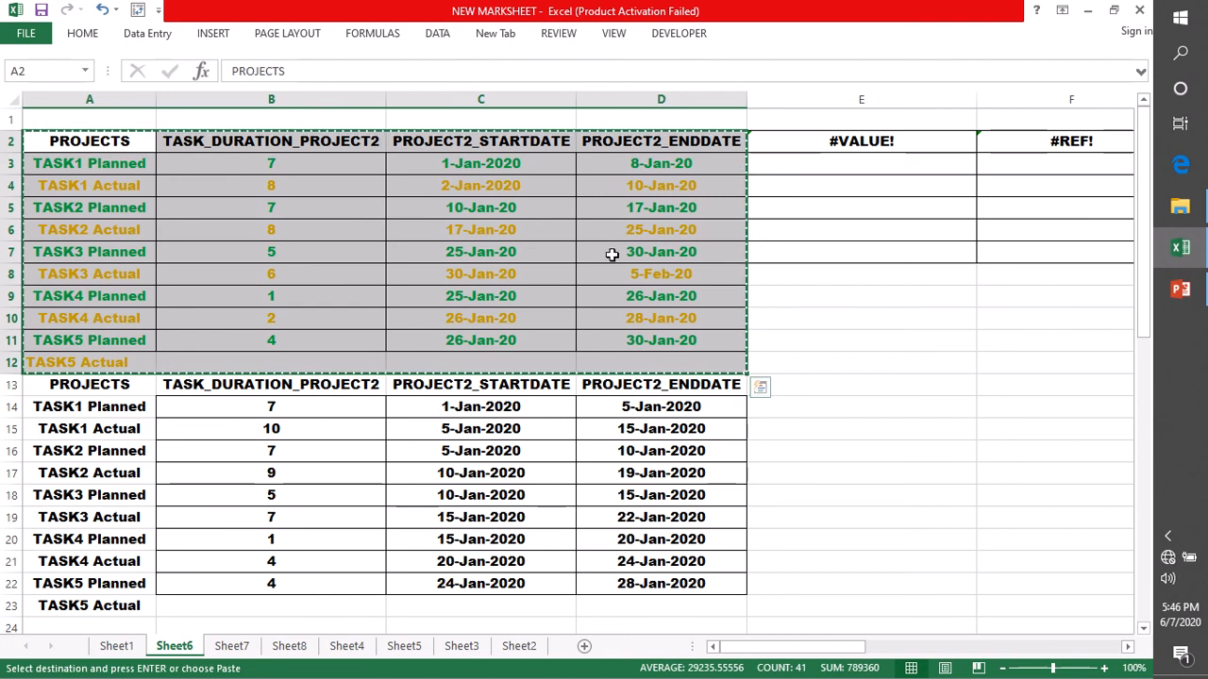
key(Escape)
click(925, 343)
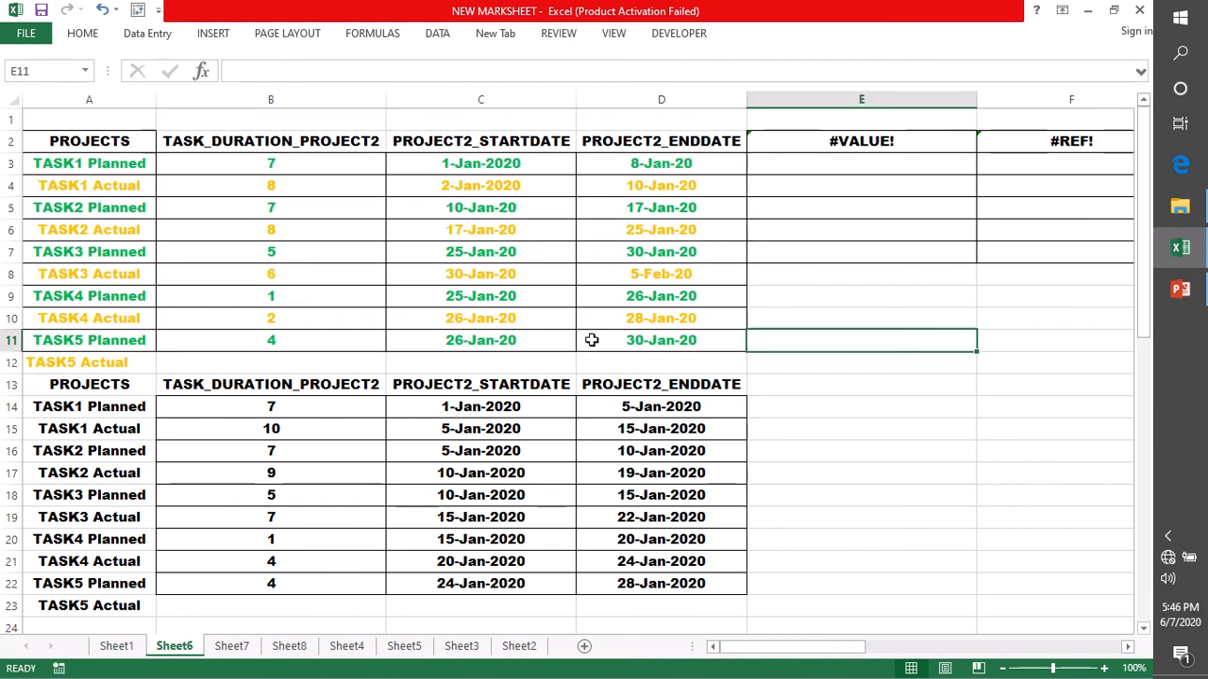
drag(43, 162, 692, 354)
key(ctrl+c)
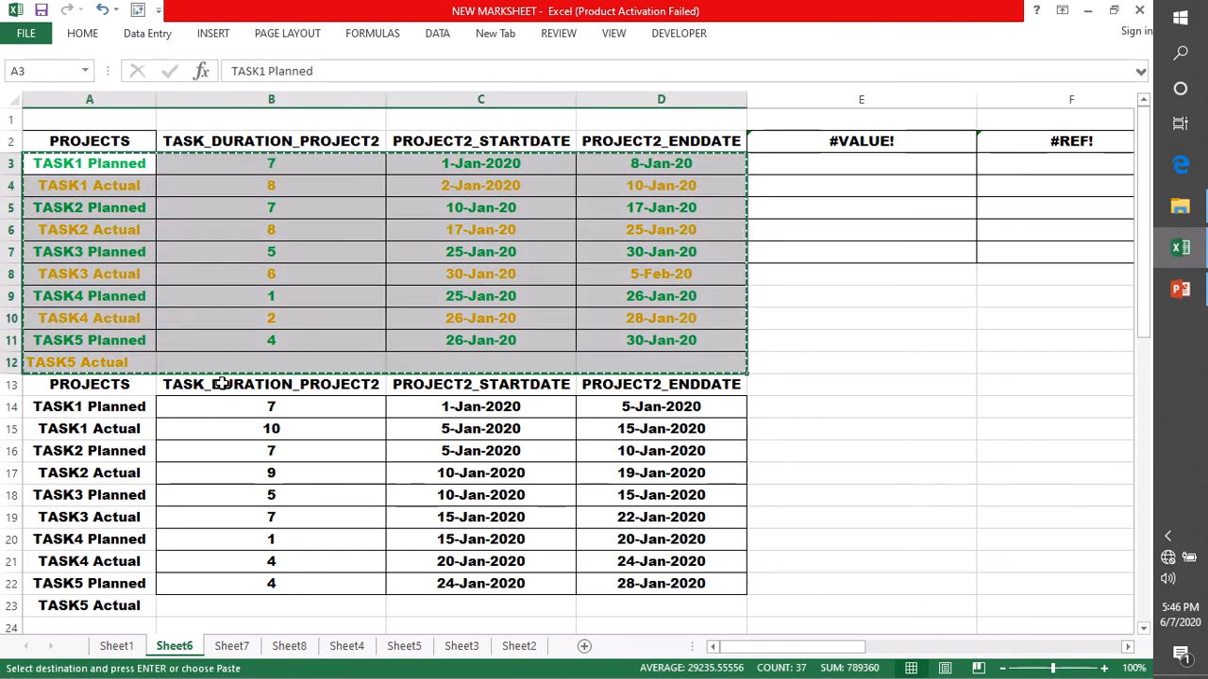
key(ctrl+v)
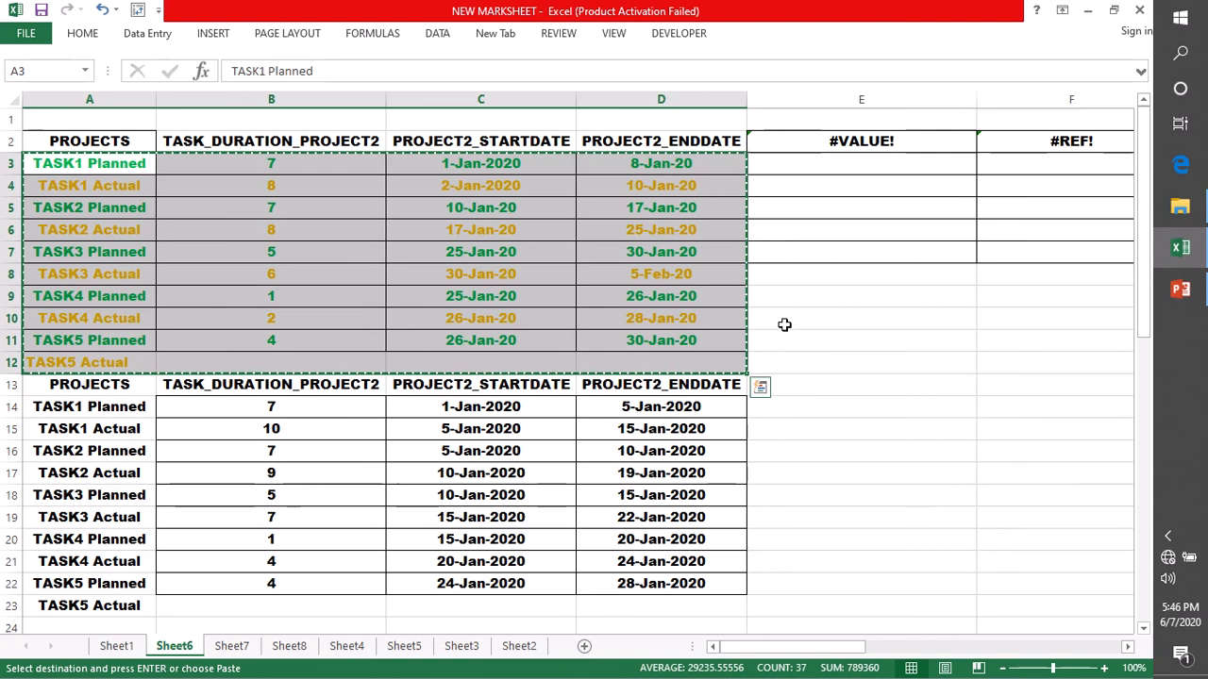
key(Escape)
click(849, 298)
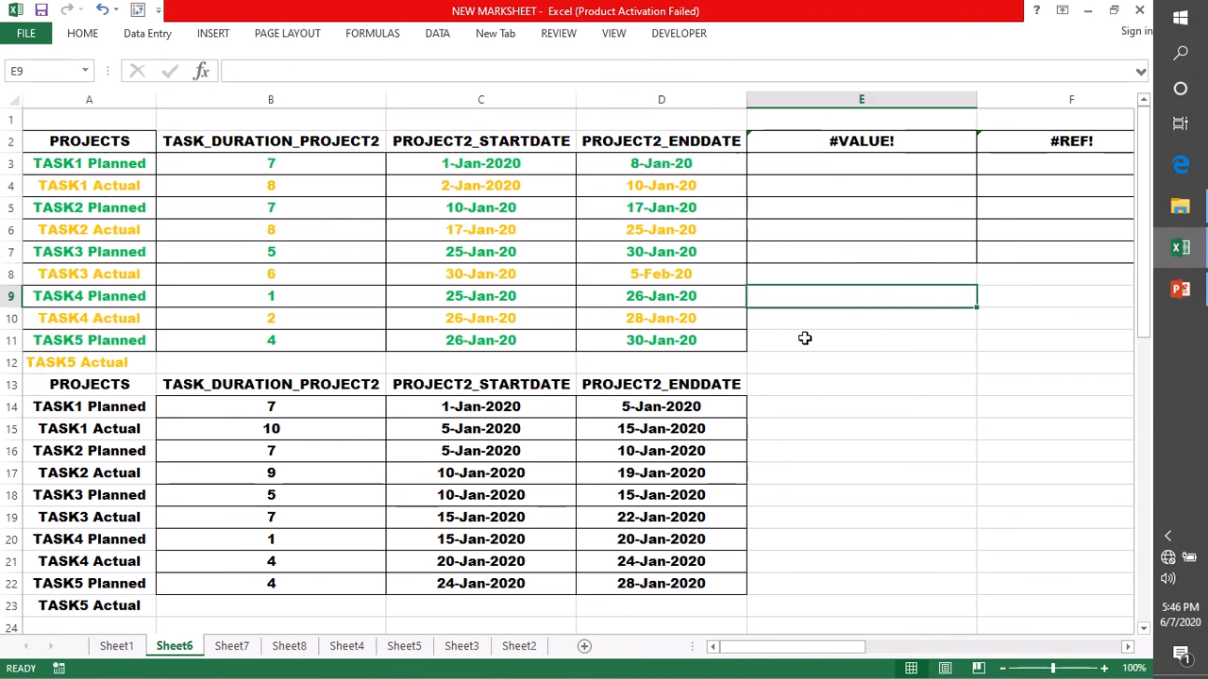
- Examine the VLOOKUP and MATCH formulas in the second table's start date and duration cells, C14 and B14
click(317, 406)
double_click(437, 407)
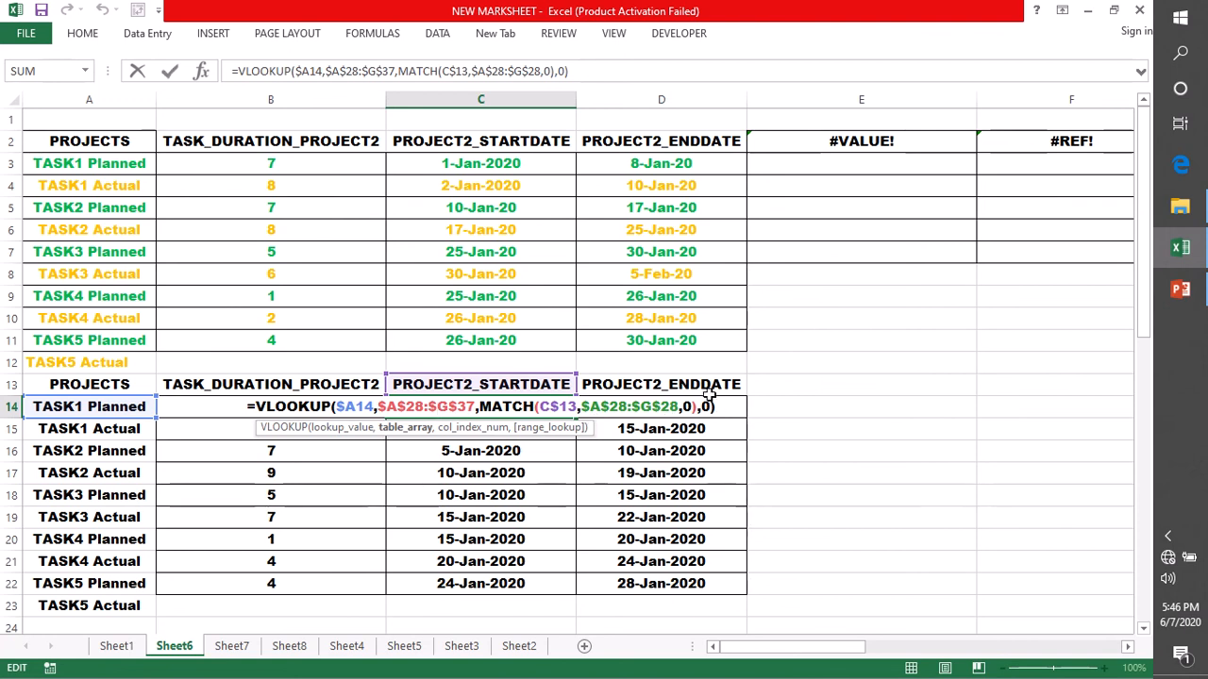
key(Escape)
double_click(269, 406)
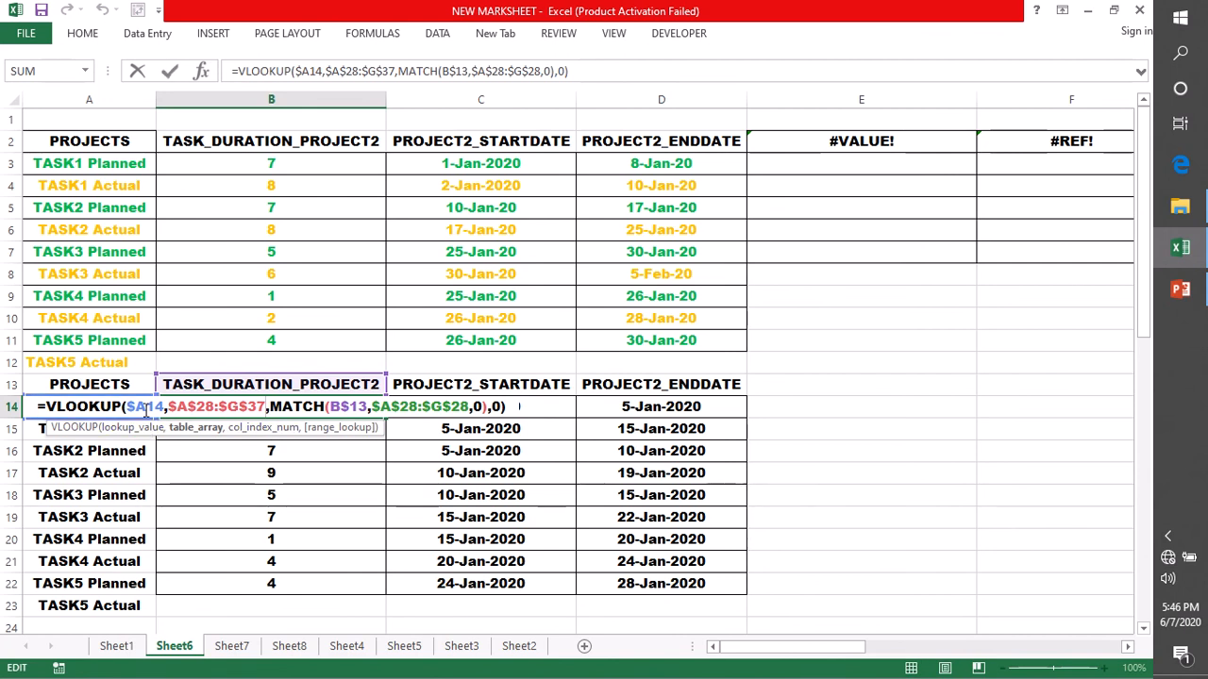
key(Return)
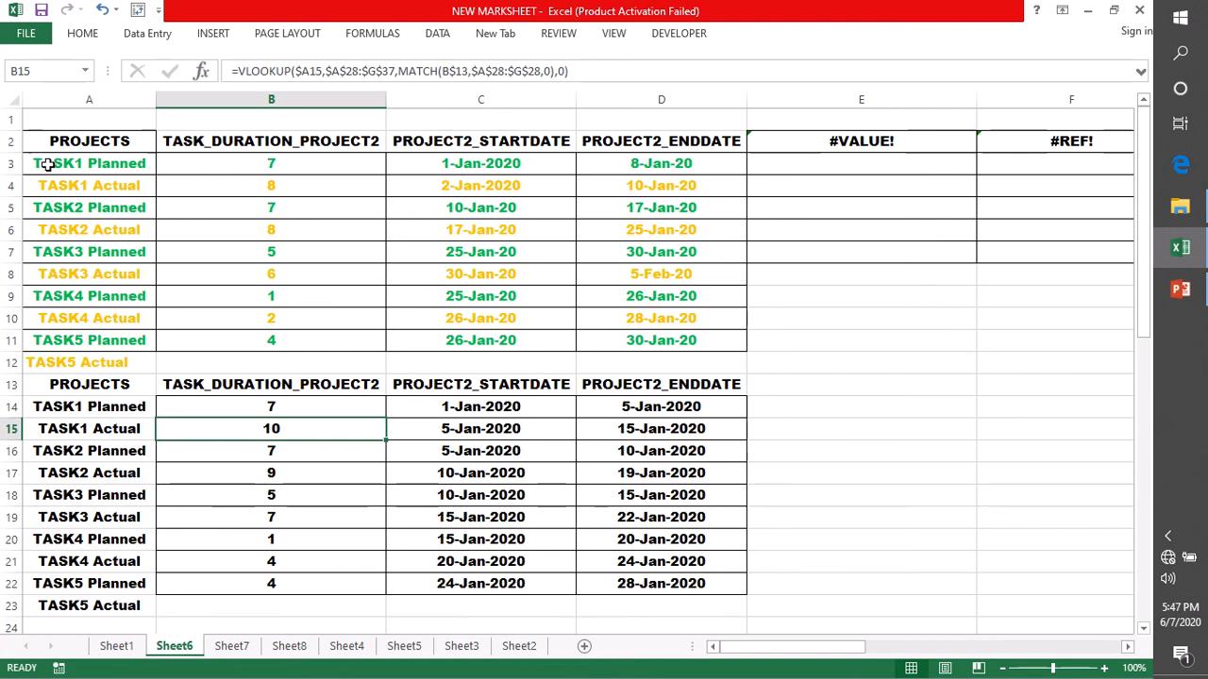
- Clear the borders of rows 1 to 12 and delete these rows, removing the green and orange task table
drag(11, 120, 25, 352)
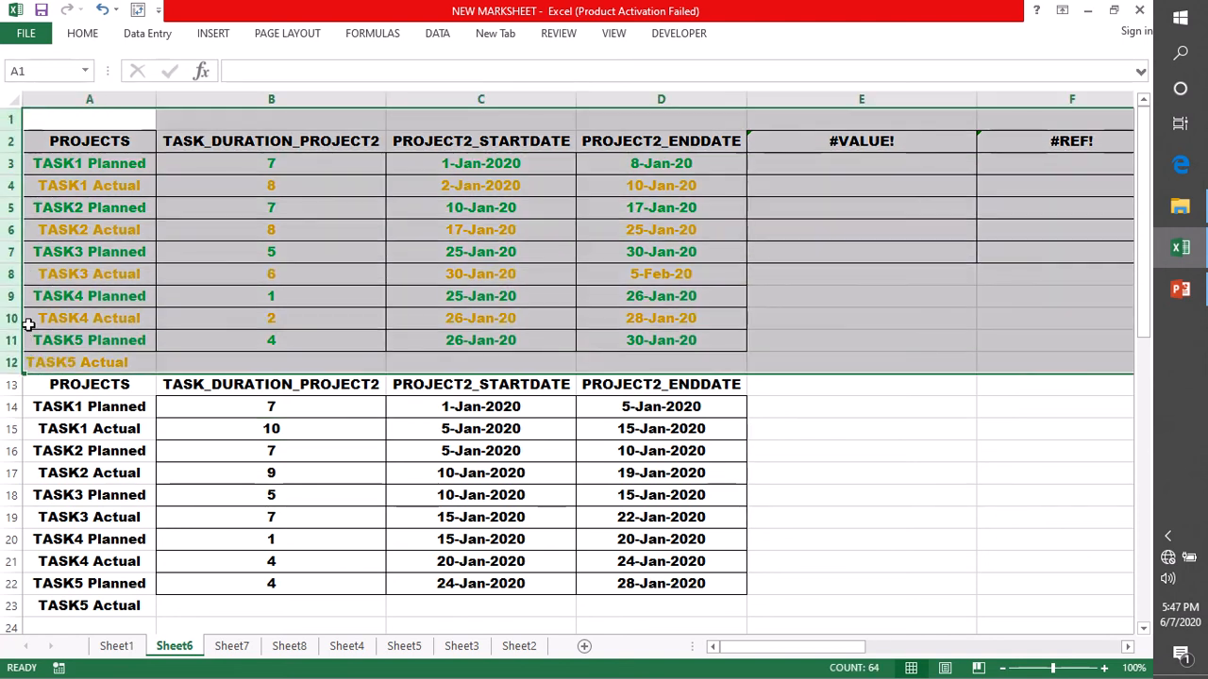
key(ctrl+shift+minus)
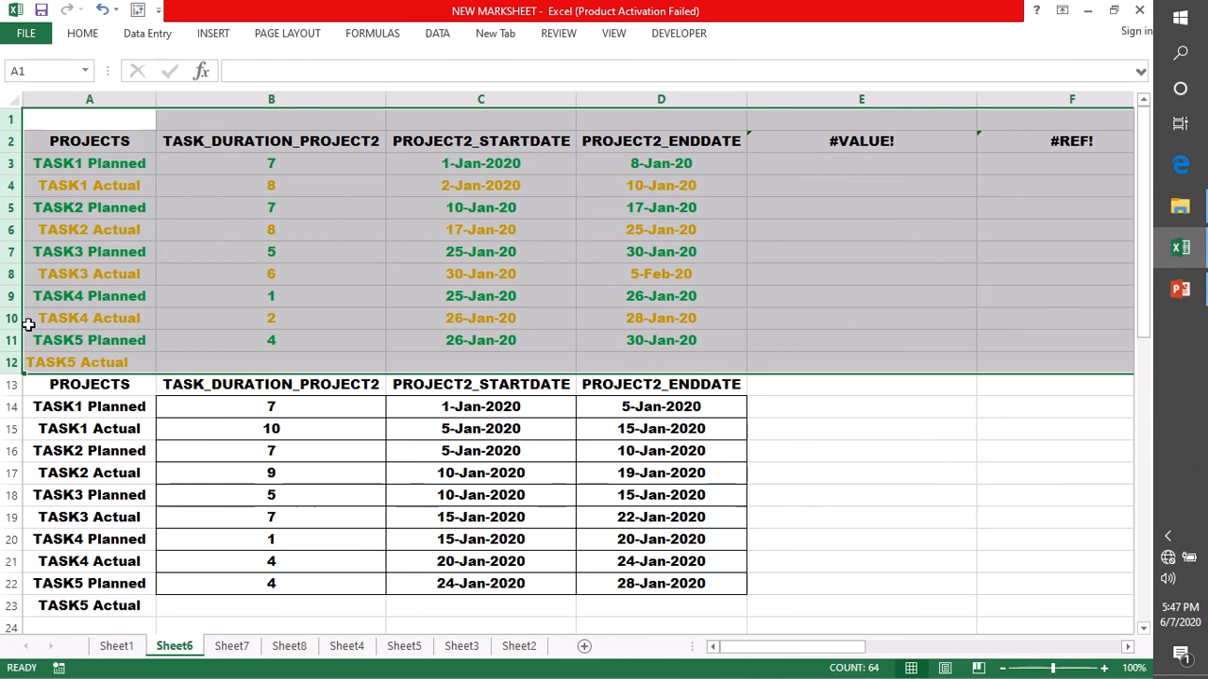
key(ctrl+minus)
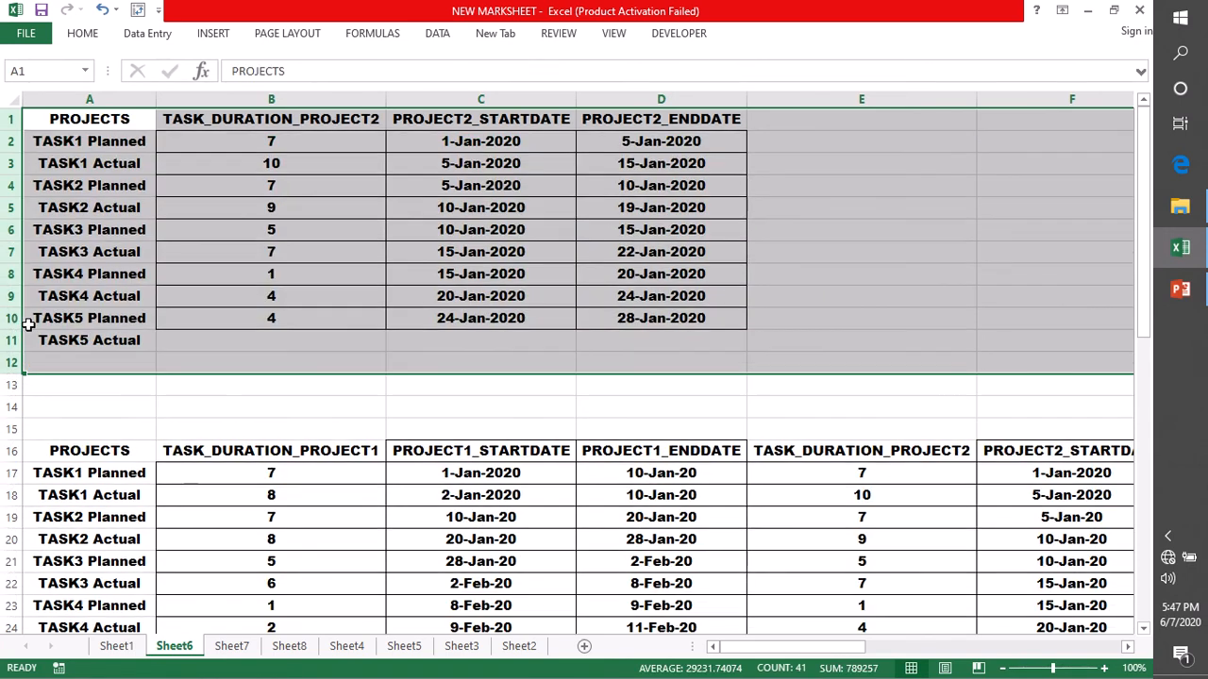
click(388, 404)
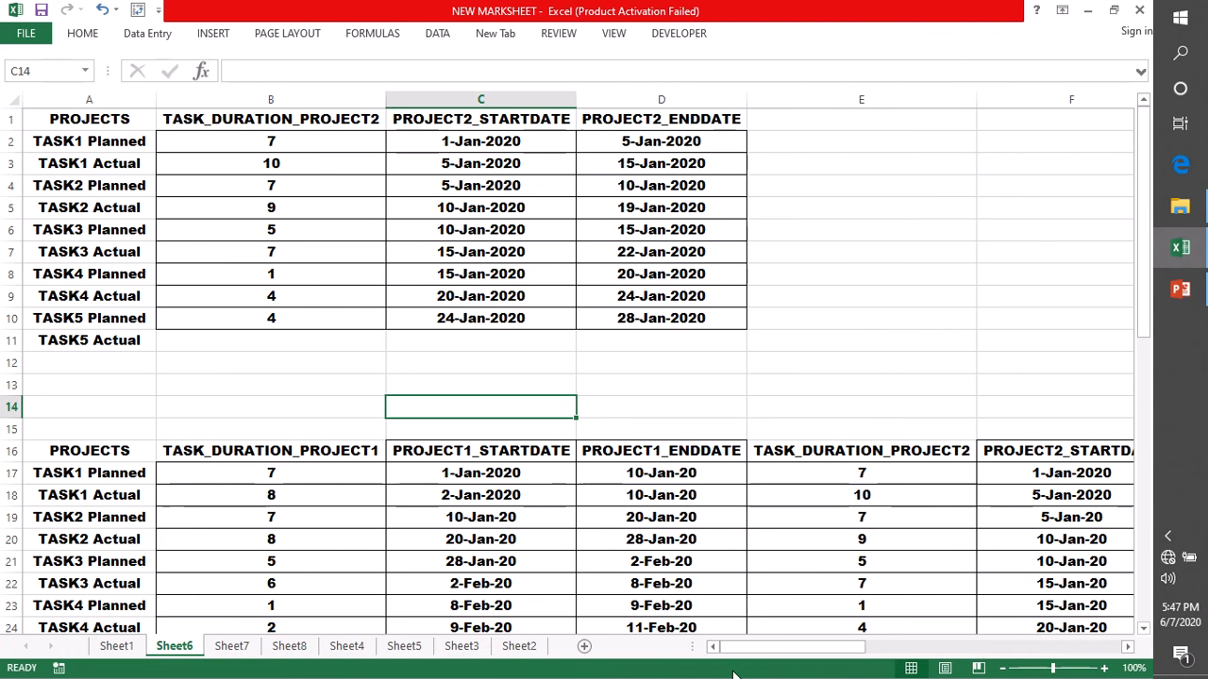
mouse_move(755, 654)
mouse_down()
mouse_move(781, 654)
mouse_move(755, 654)
mouse_up()
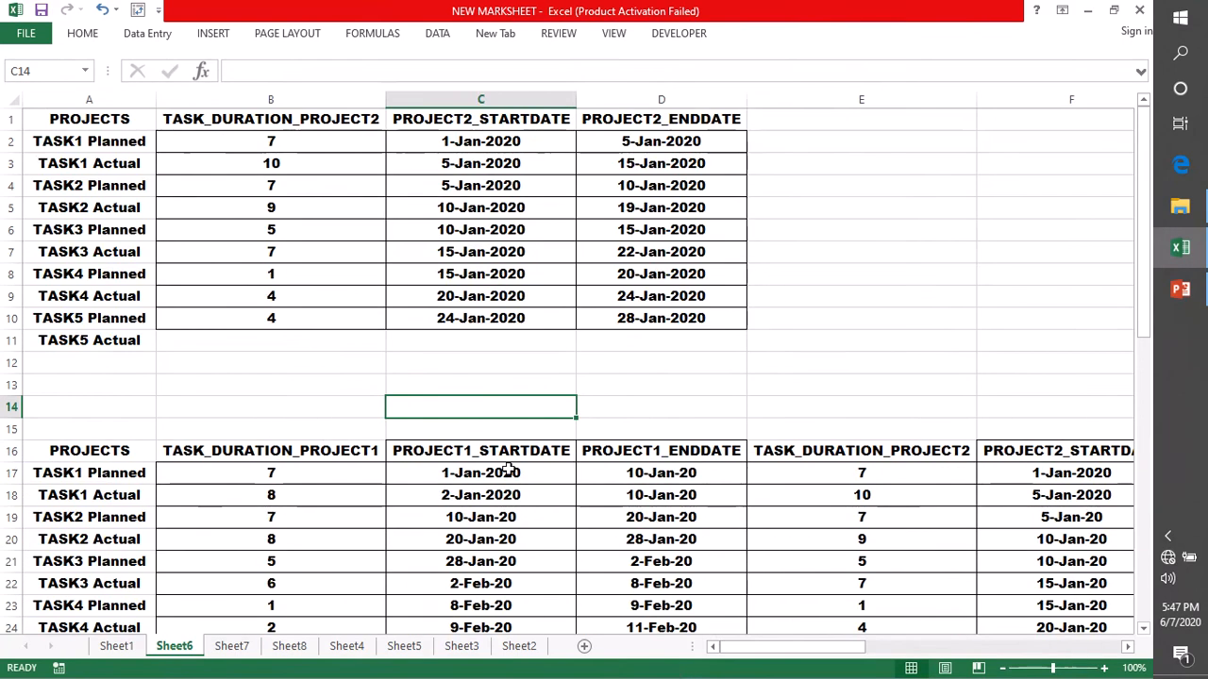
- Copy the TASK1 Planned start date from C2 into E1 and dismiss the circular reference warning
click(817, 123)
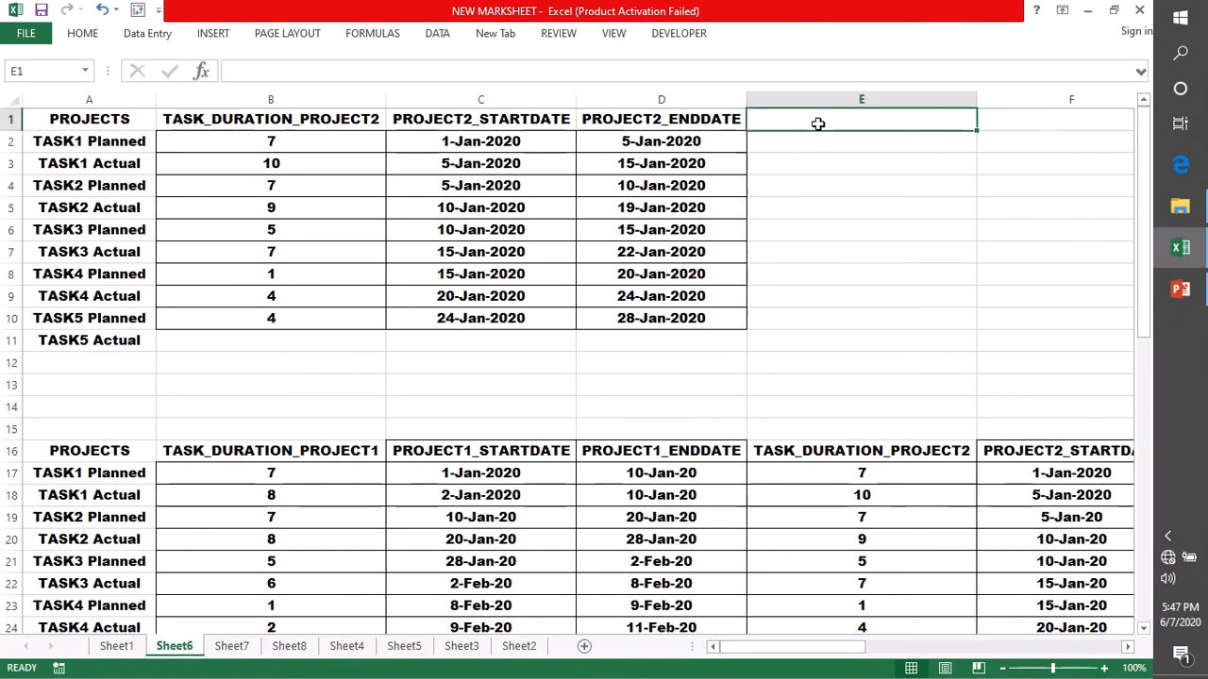
click(480, 142)
key(ctrl+c)
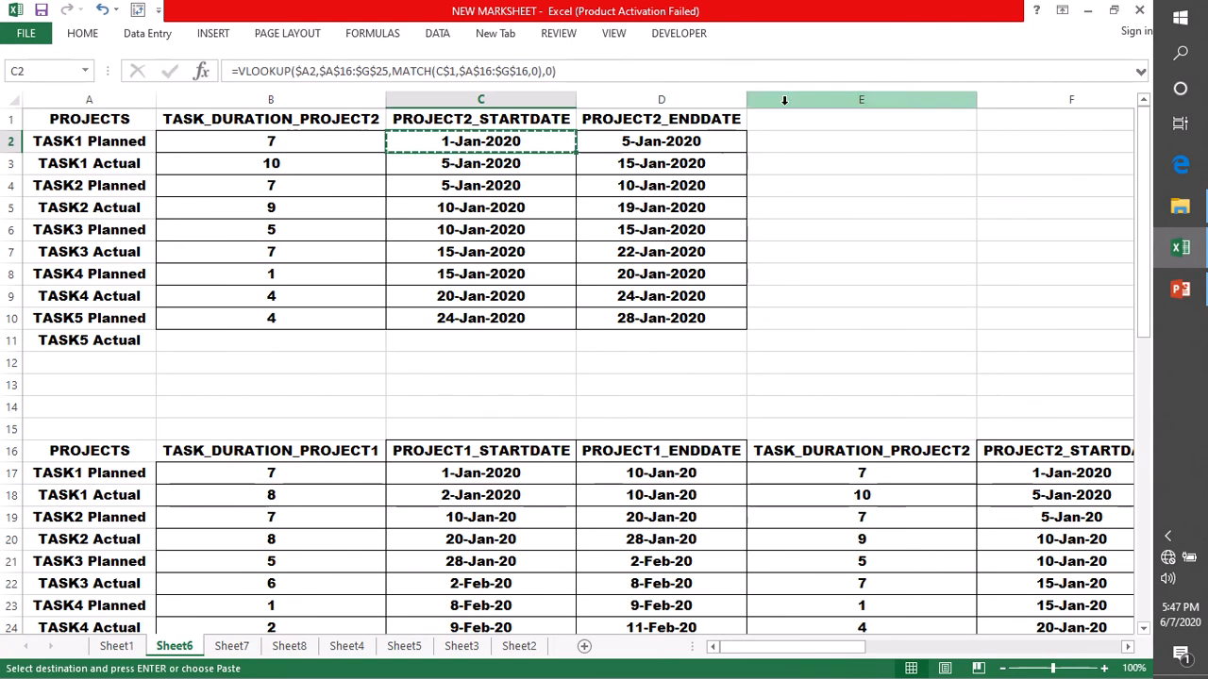
click(793, 117)
key(ctrl+v)
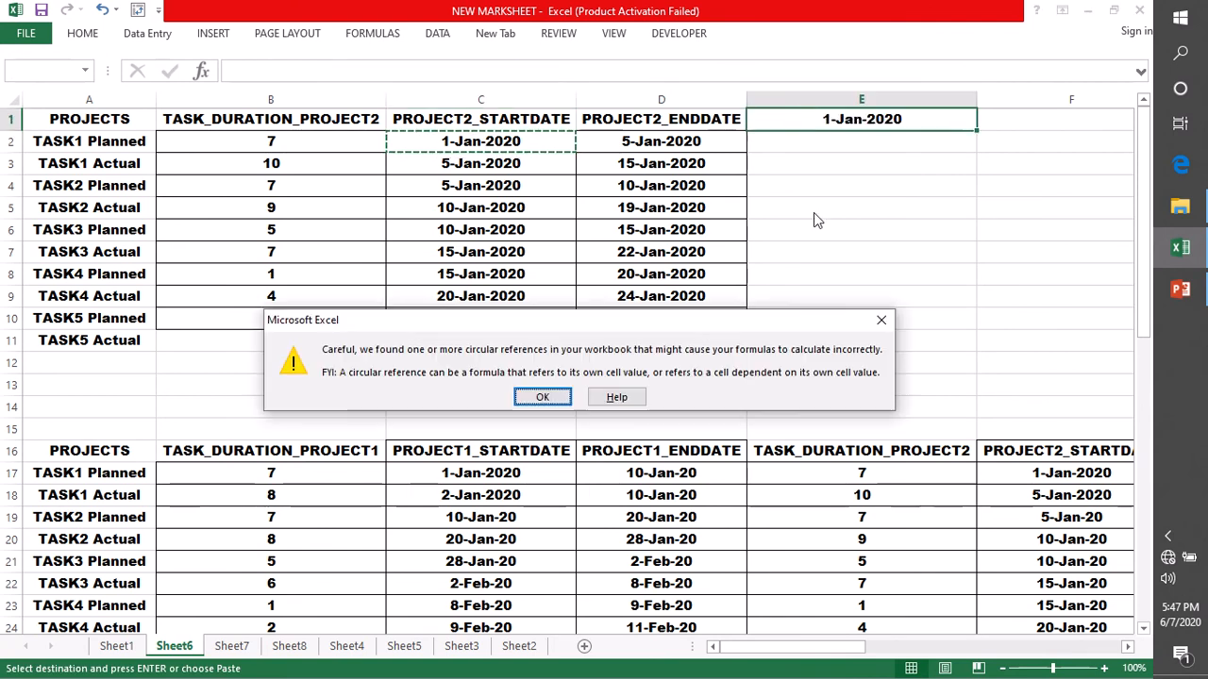
click(549, 398)
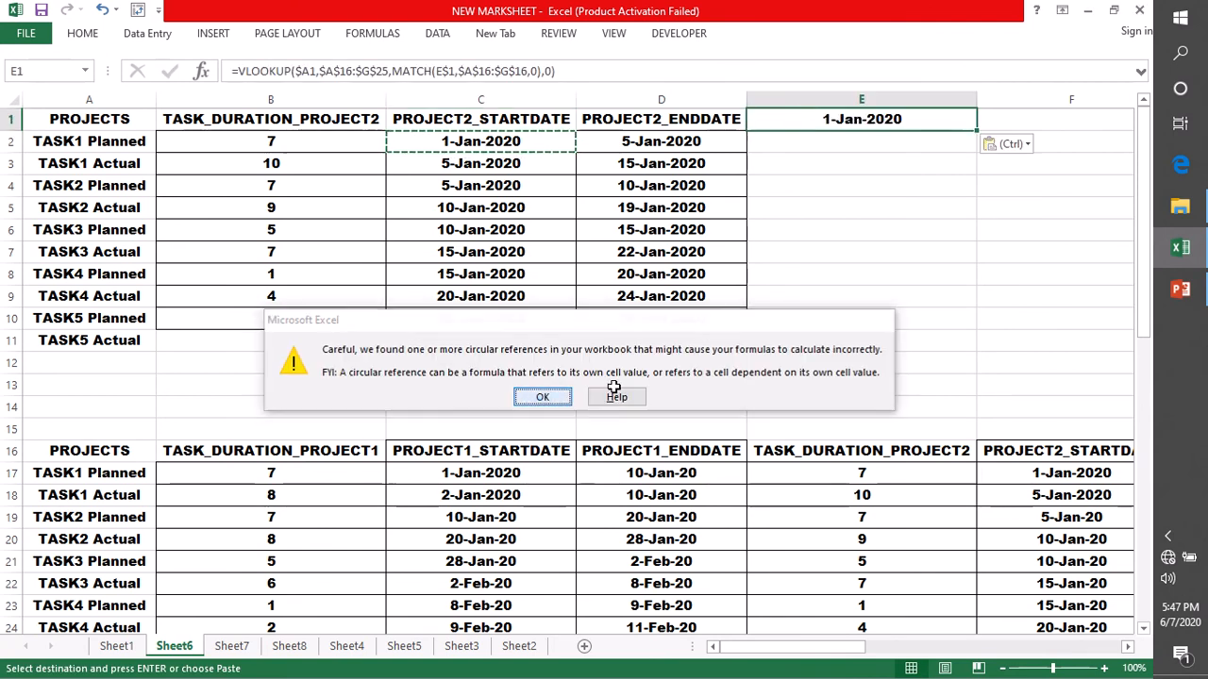
- Try to calculate the following day in F1 with the formula =E1+1, and clear the cell again
double_click(990, 123)
text(=)
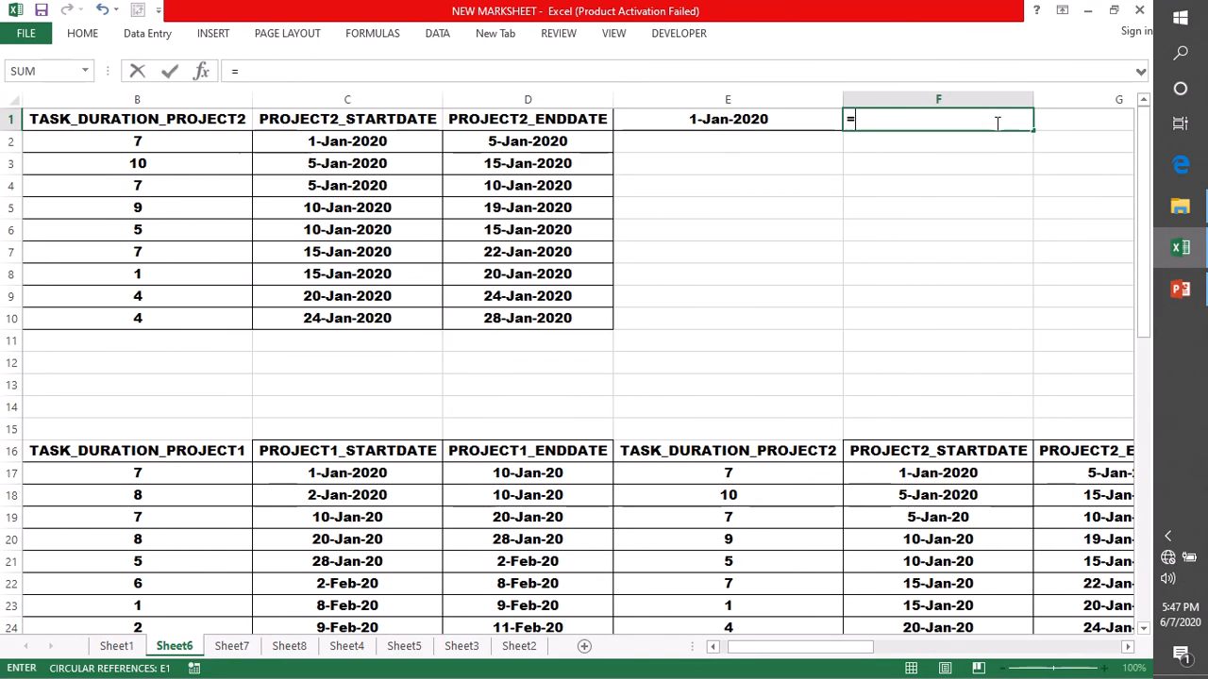
click(771, 119)
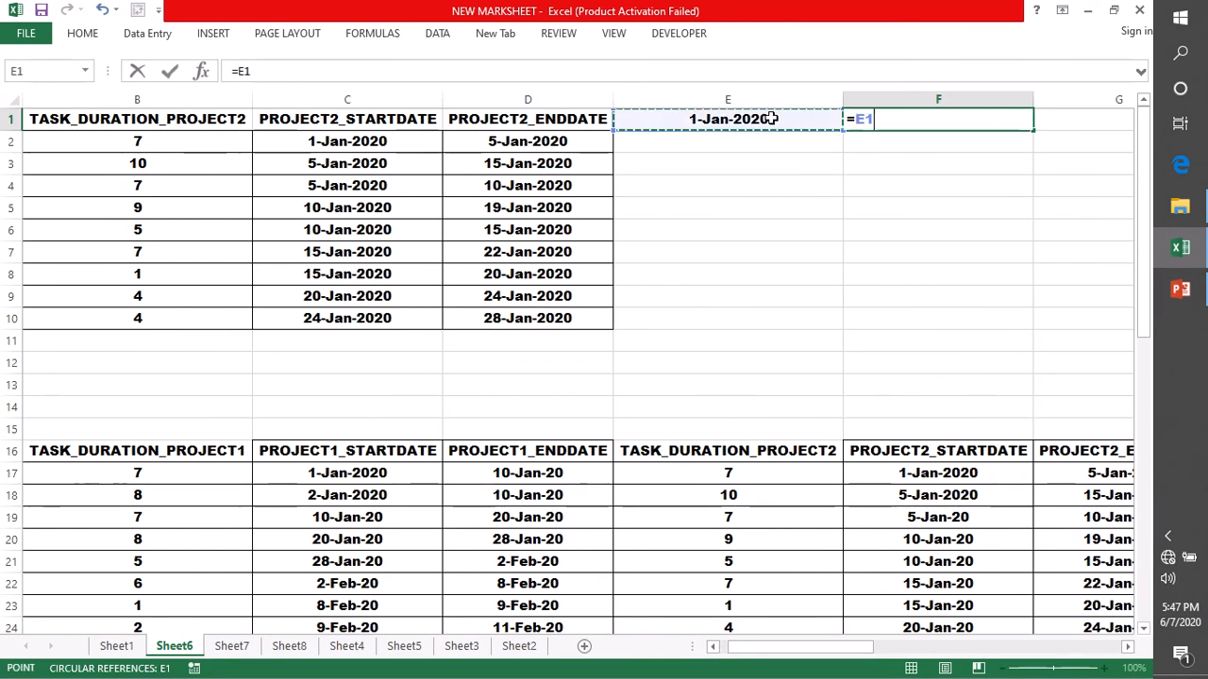
text(+)
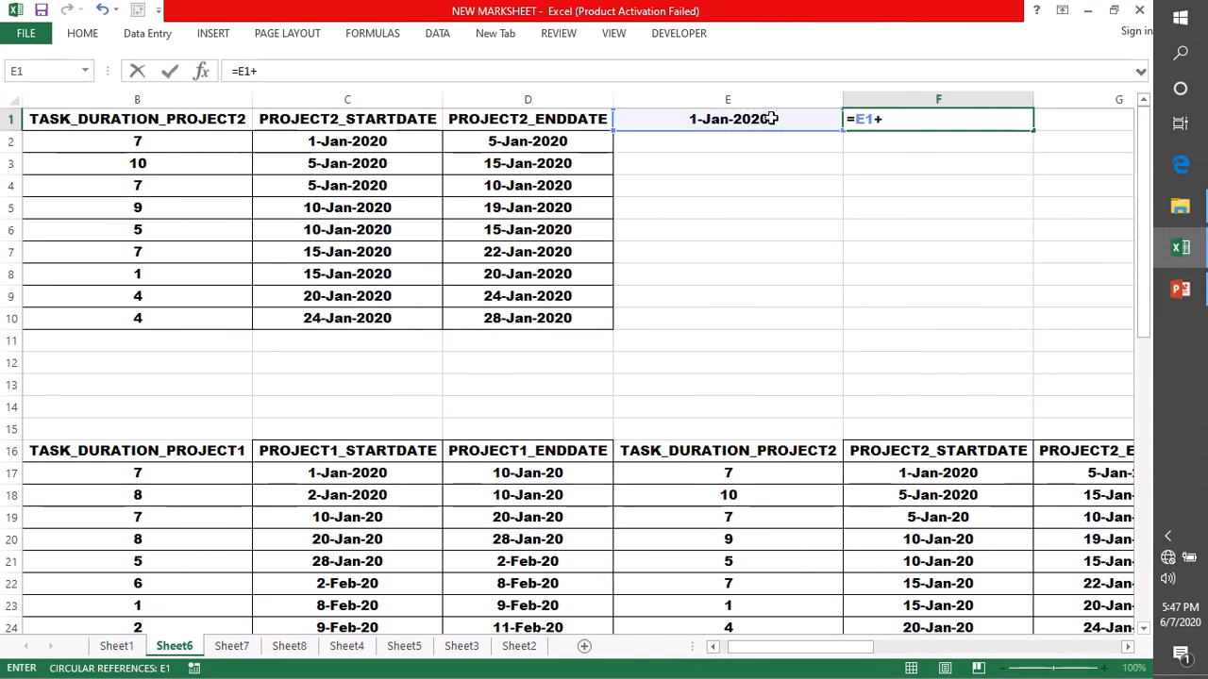
text(1)
key(Return)
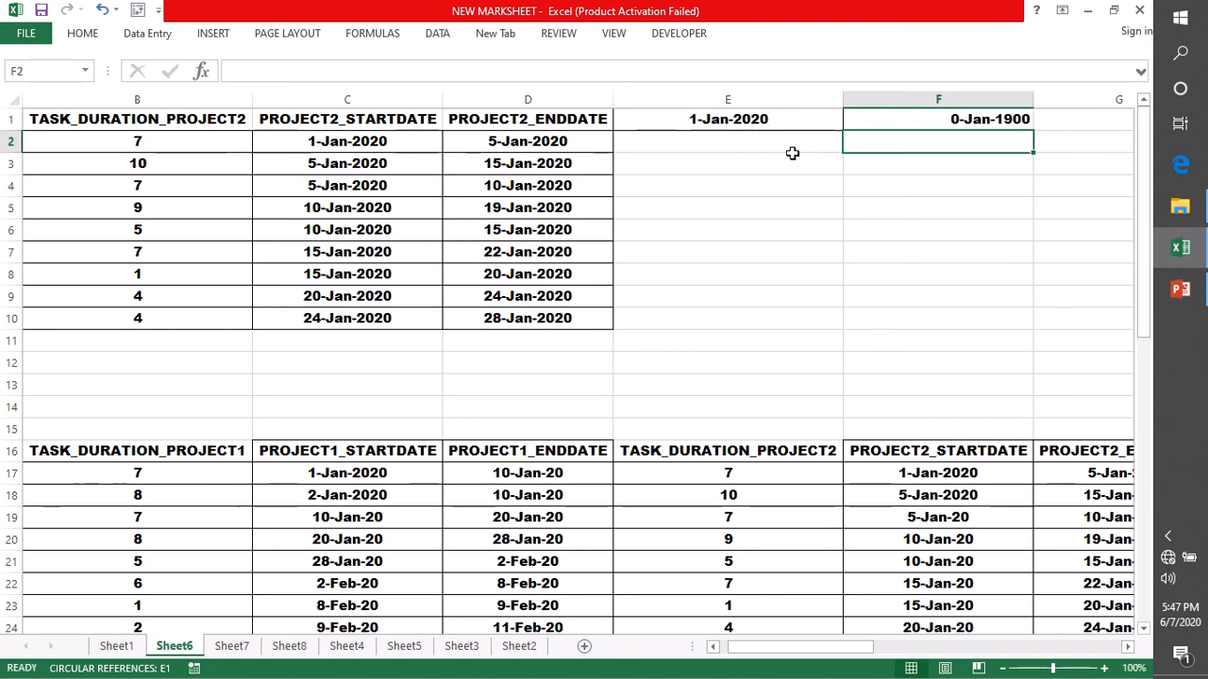
click(917, 119)
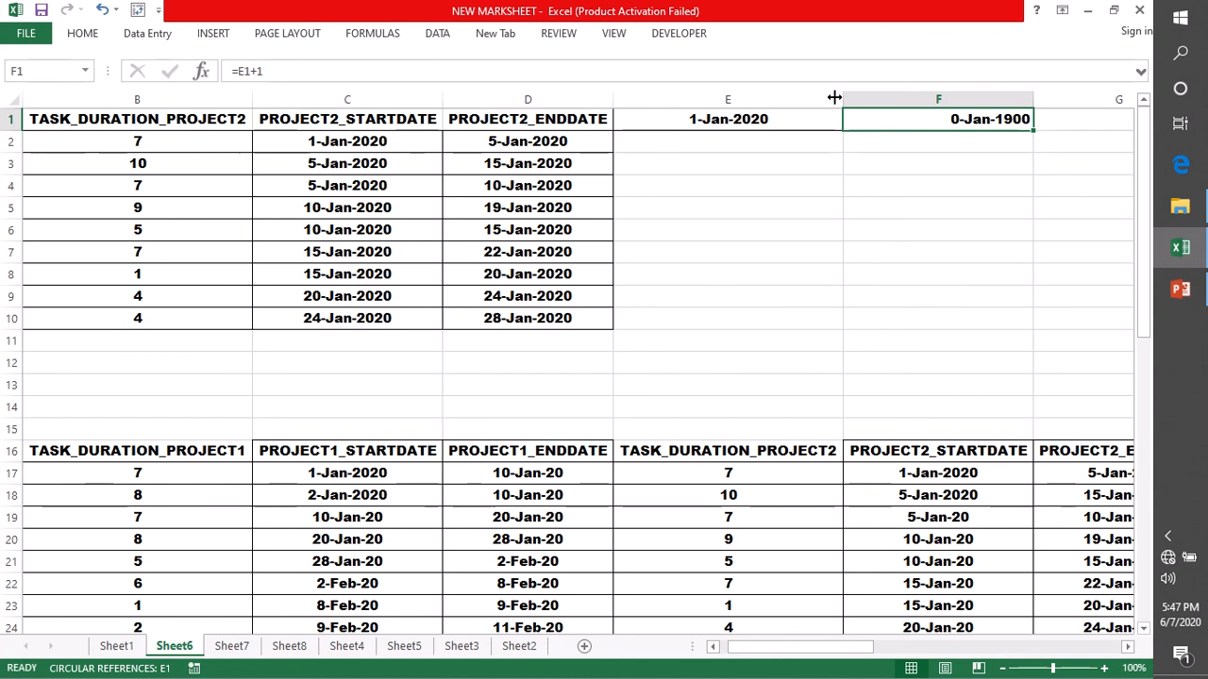
key(Delete)
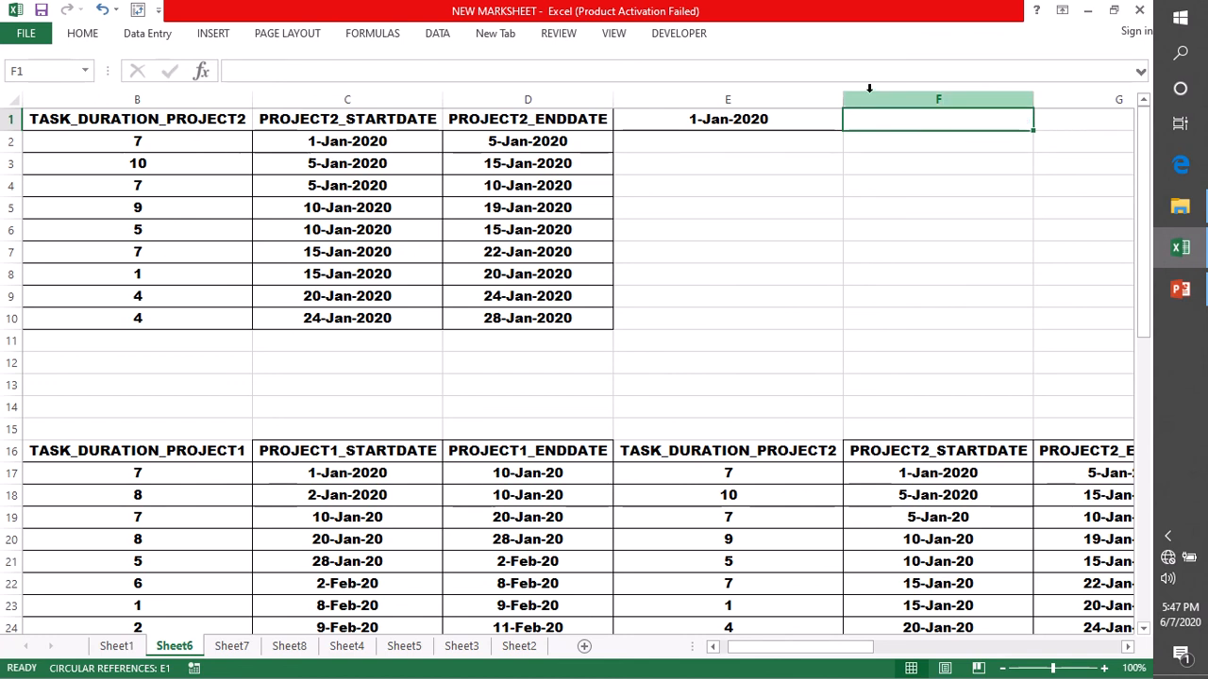
- Replace the formula in E1 with its date value by pasting the cell over itself as values only
click(803, 125)
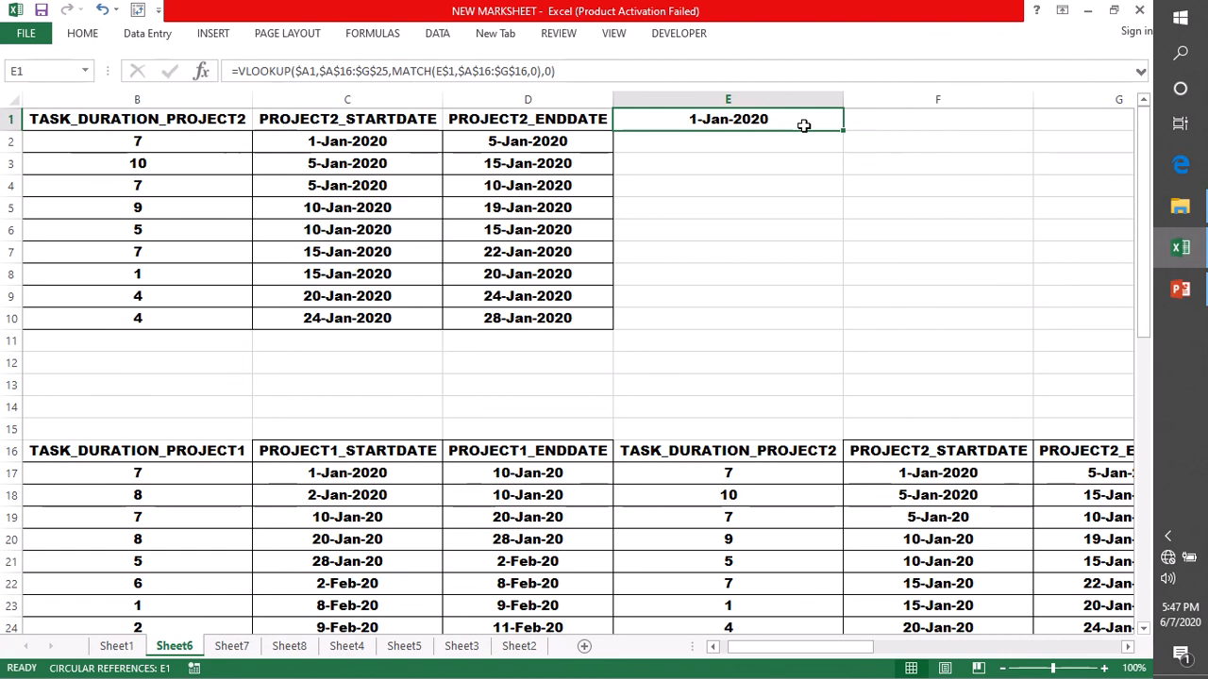
click(83, 34)
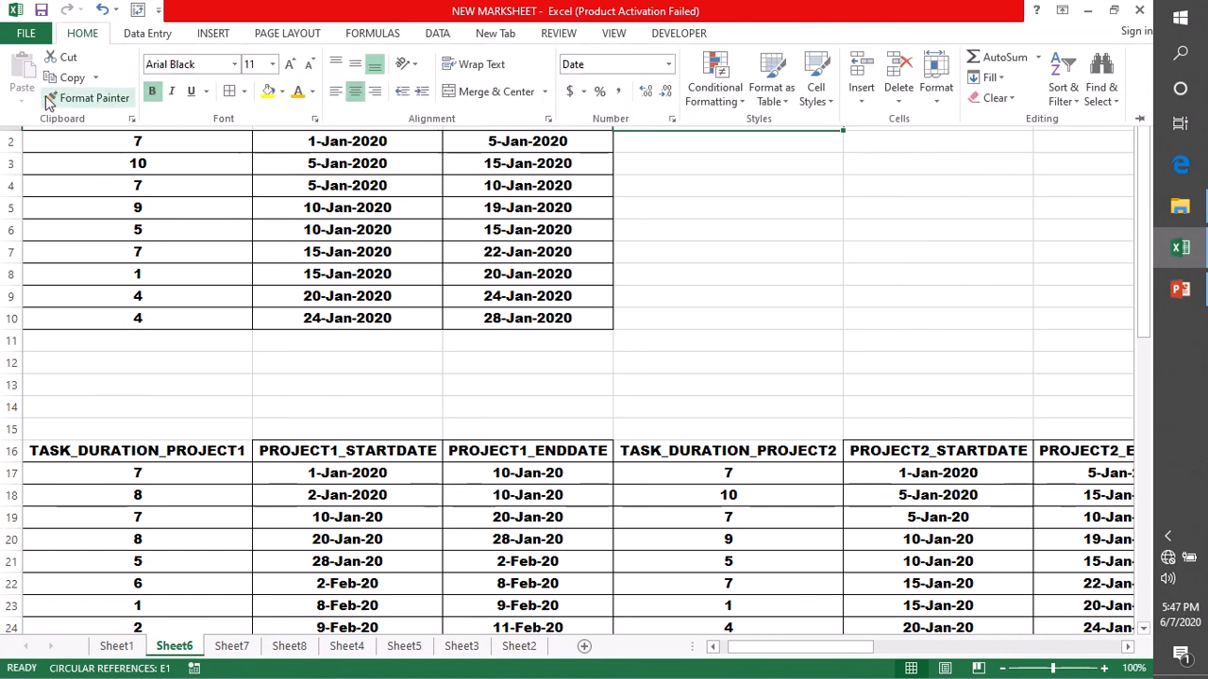
click(712, 216)
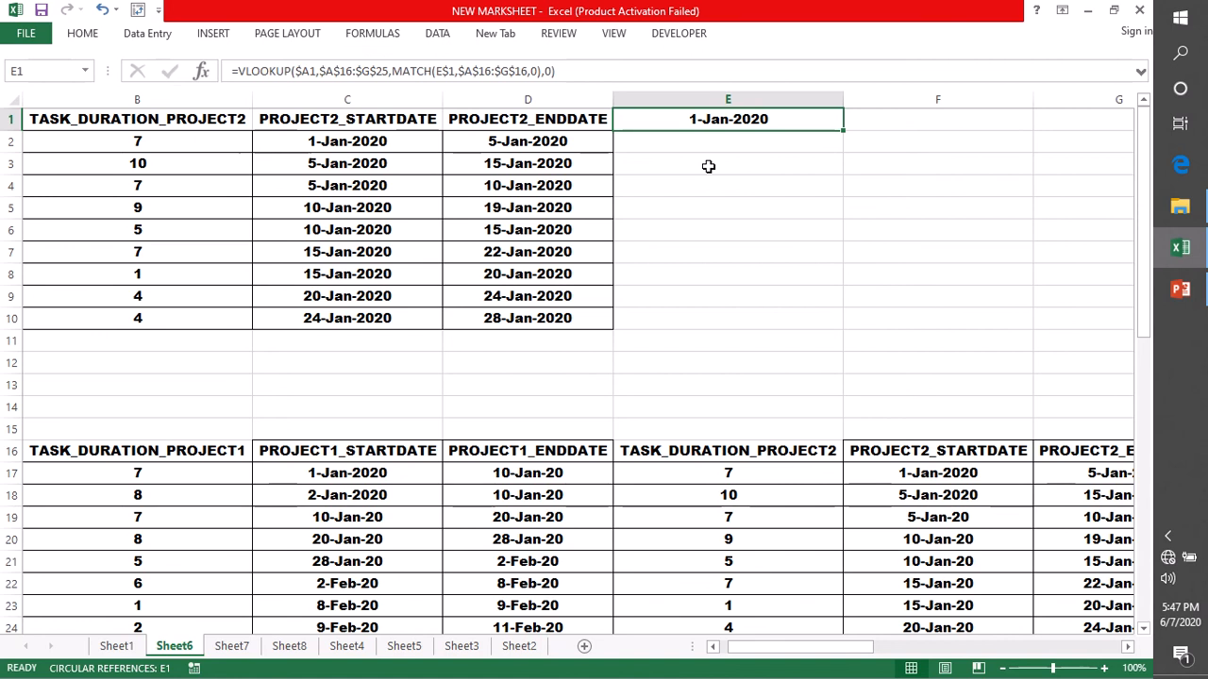
key(ctrl+c)
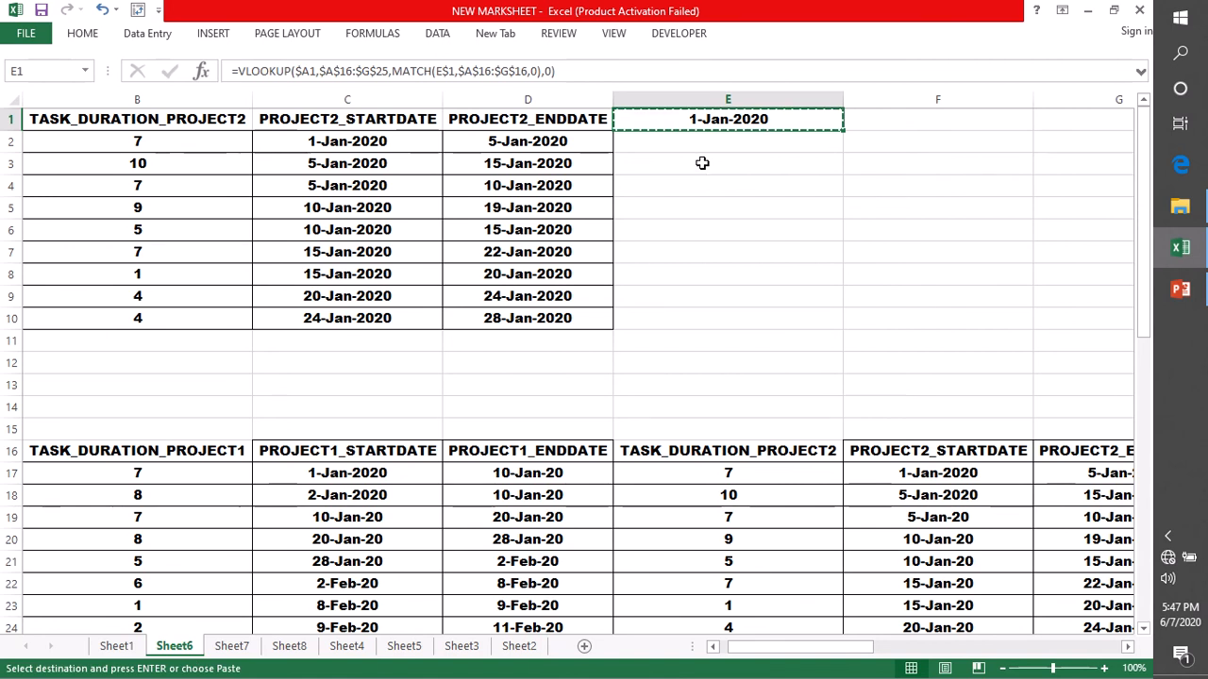
key(ctrl+alt+v)
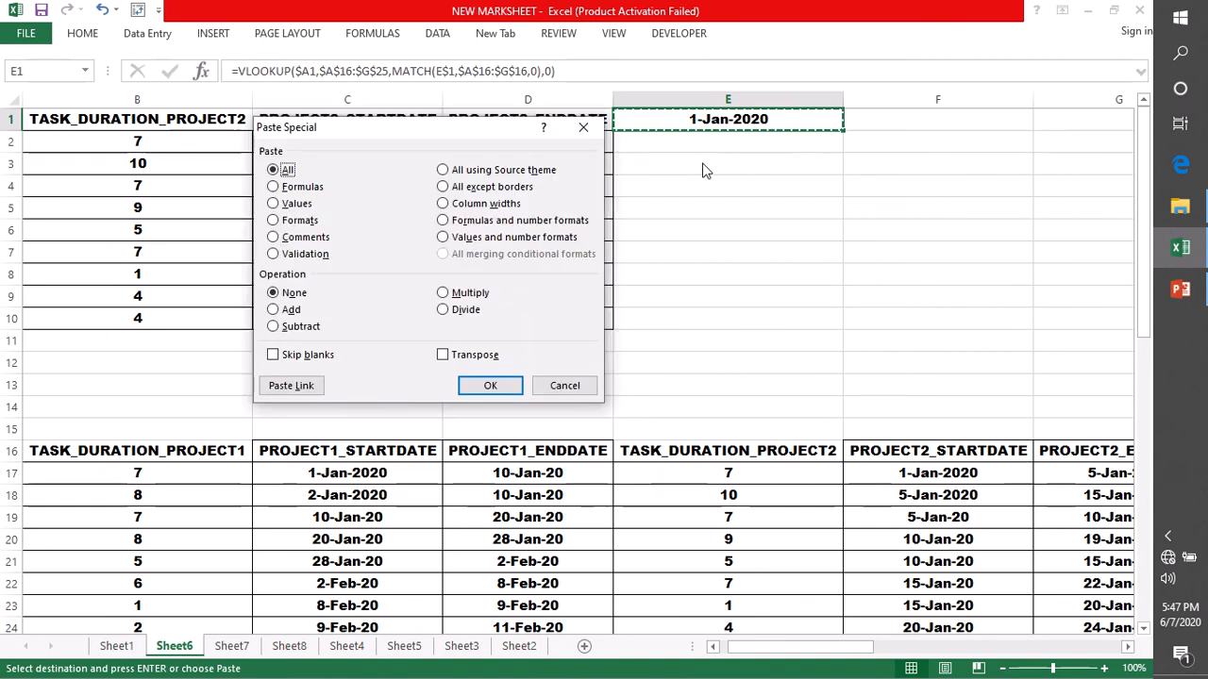
click(273, 203)
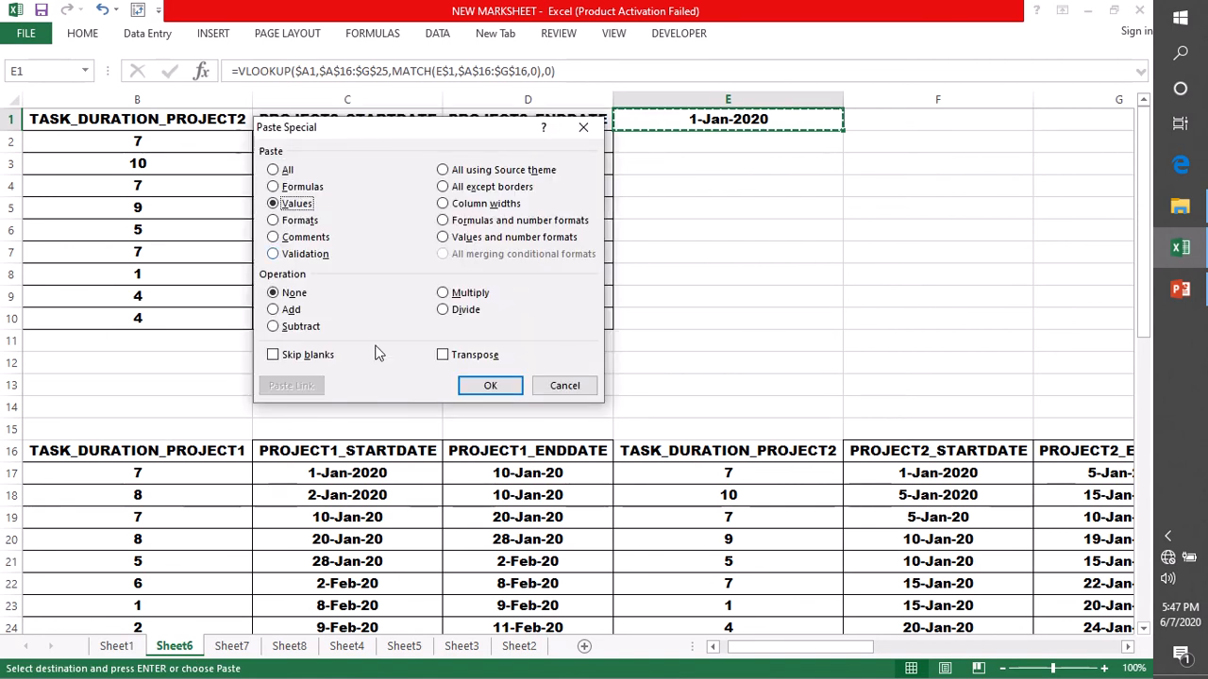
click(493, 385)
- Enter =E1+1 in F1 and fill the formula across row 1 to BA1 for a daily date header
double_click(881, 119)
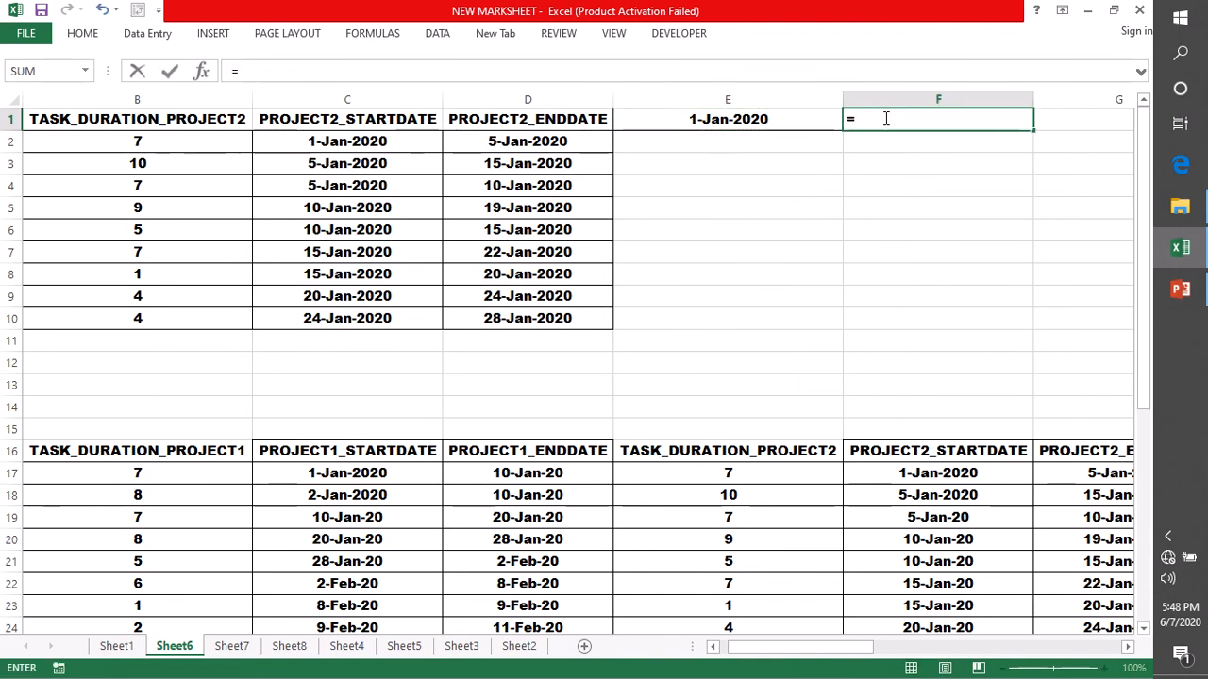
text(=)
click(812, 121)
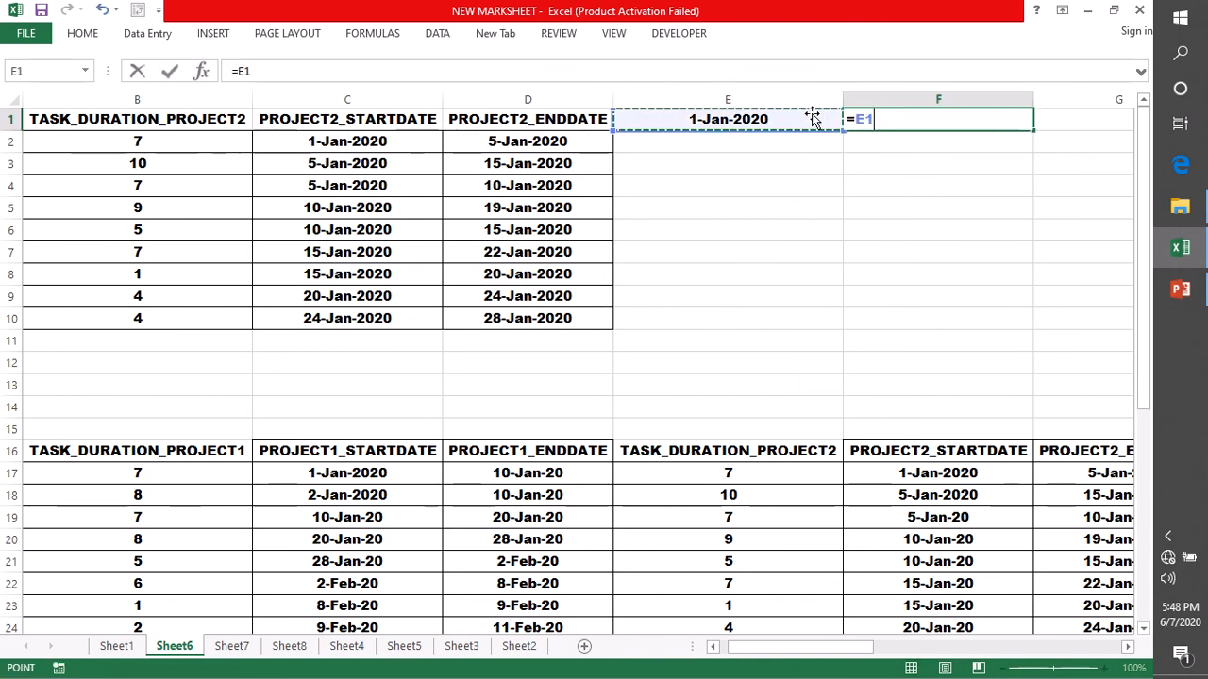
text(+1)
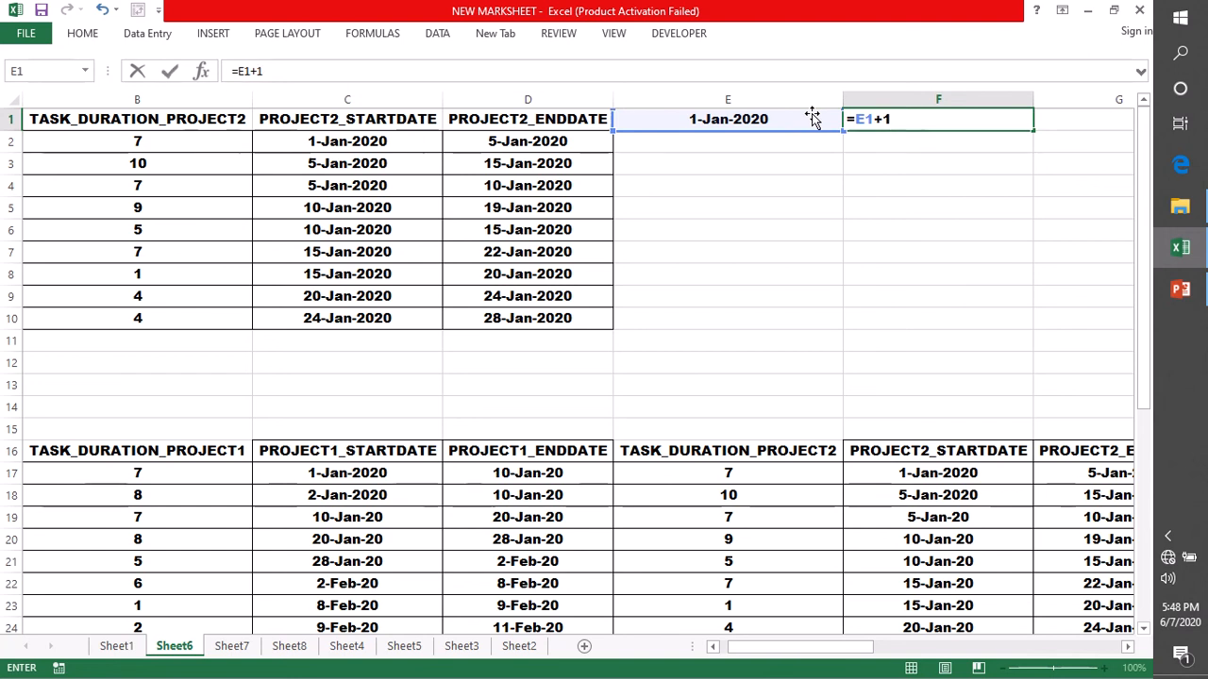
key(Return)
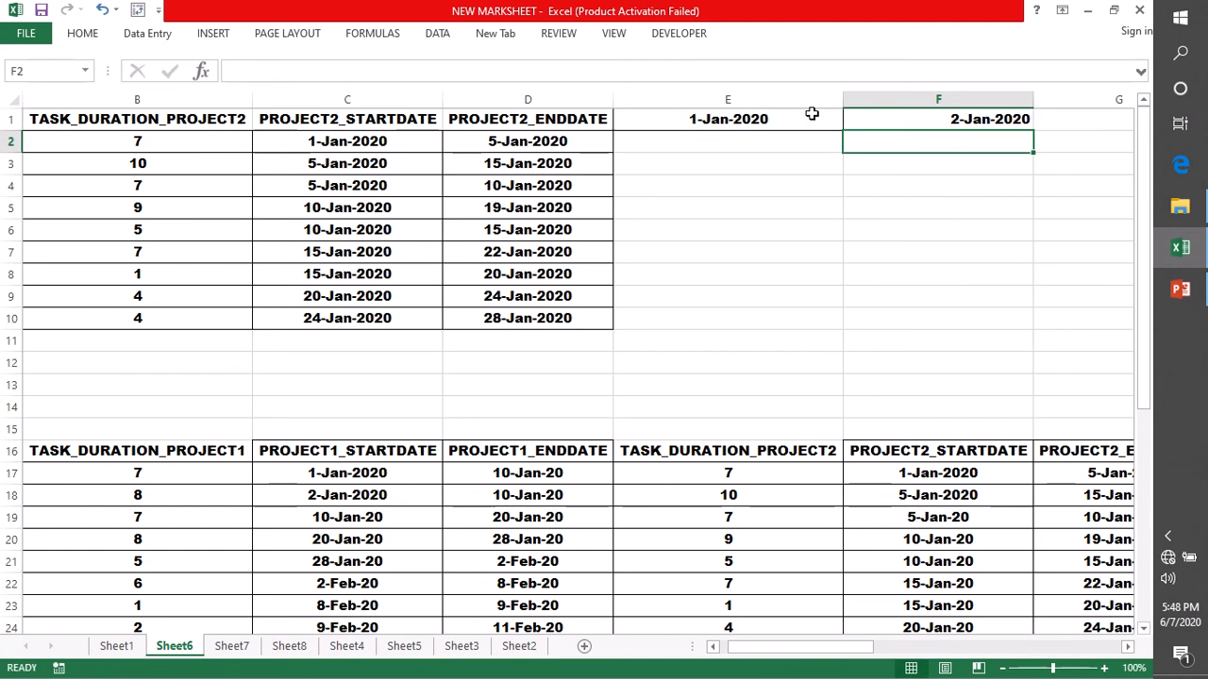
click(886, 120)
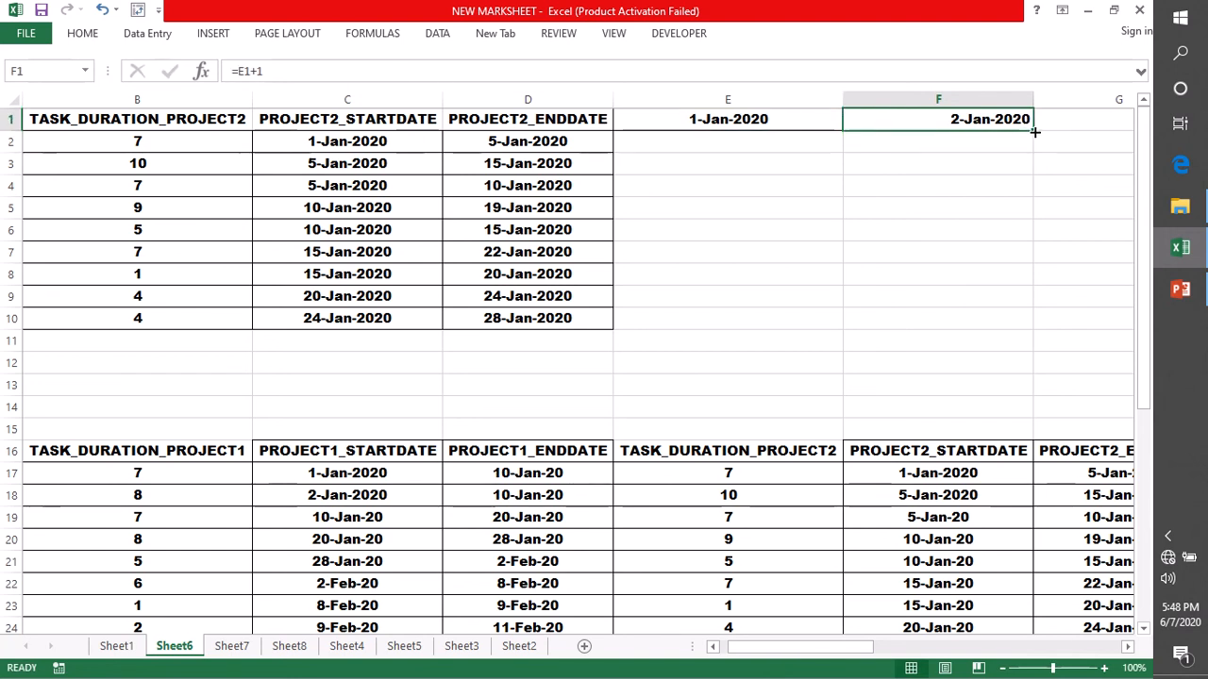
drag(1035, 132, 1090, 120)
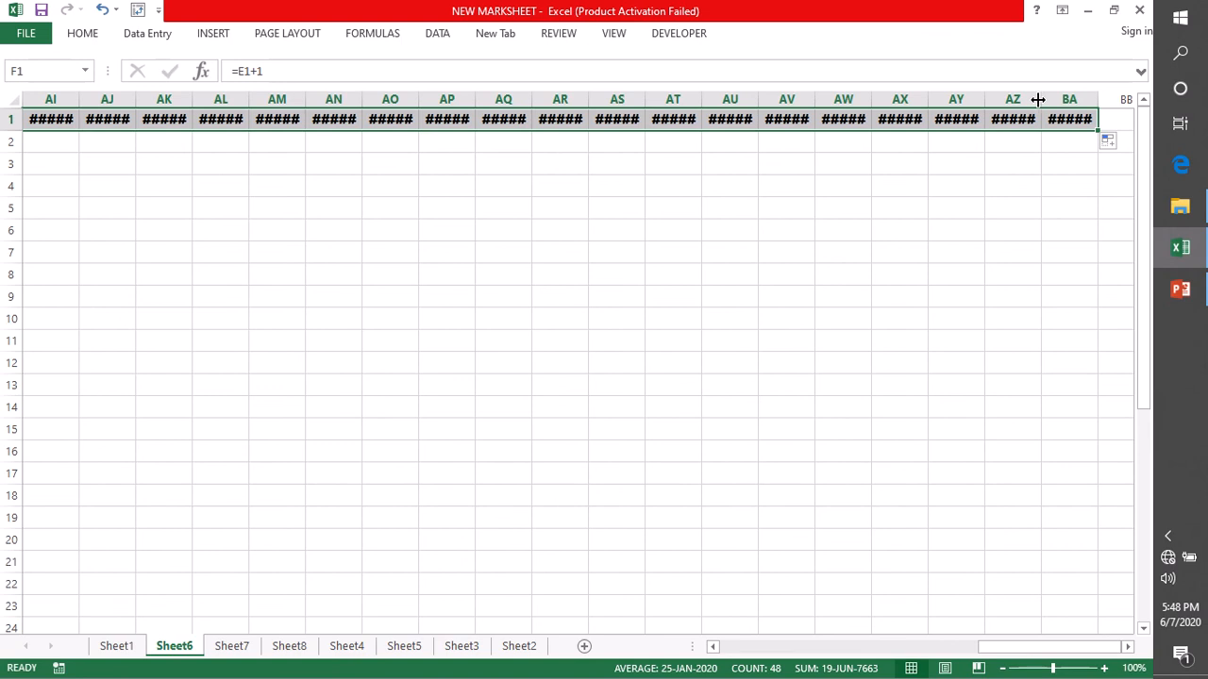
drag(984, 649, 781, 623)
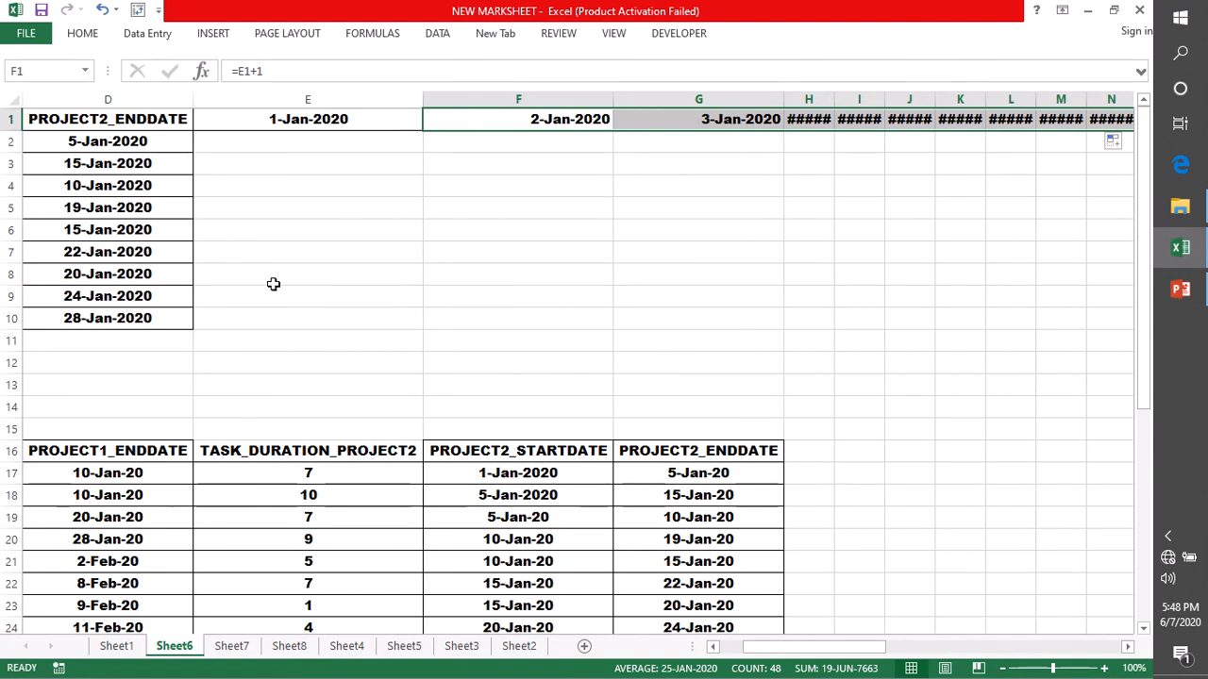
drag(273, 150, 1011, 296)
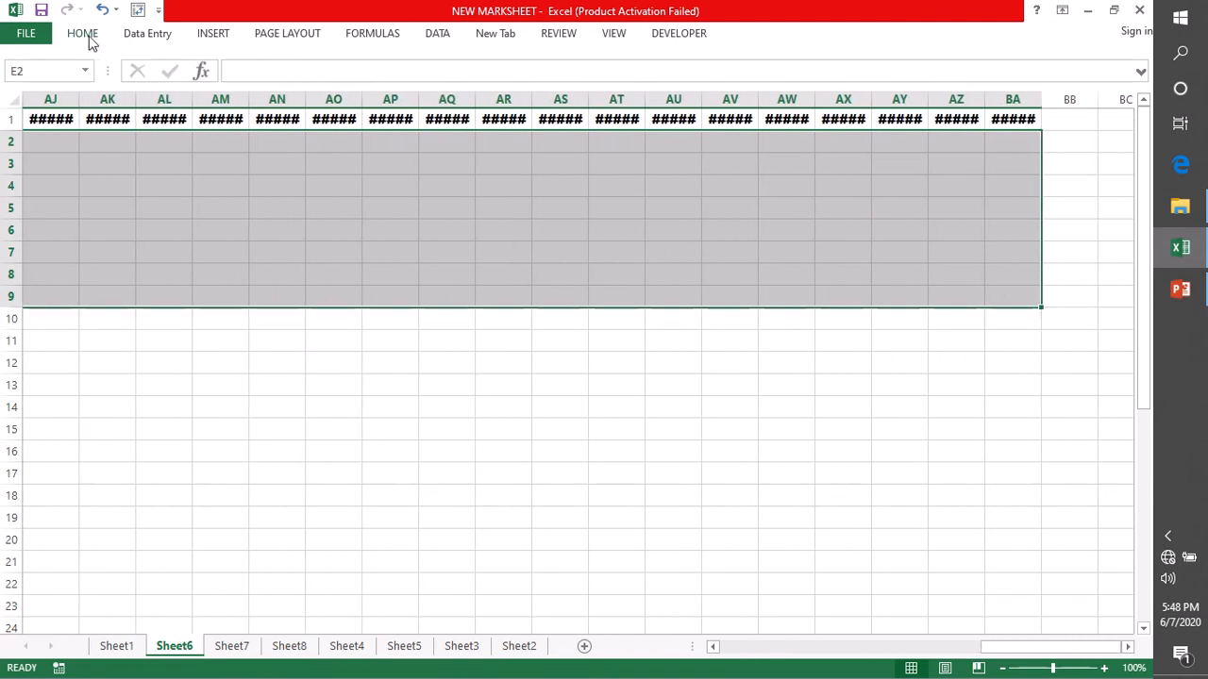
drag(1070, 648, 782, 652)
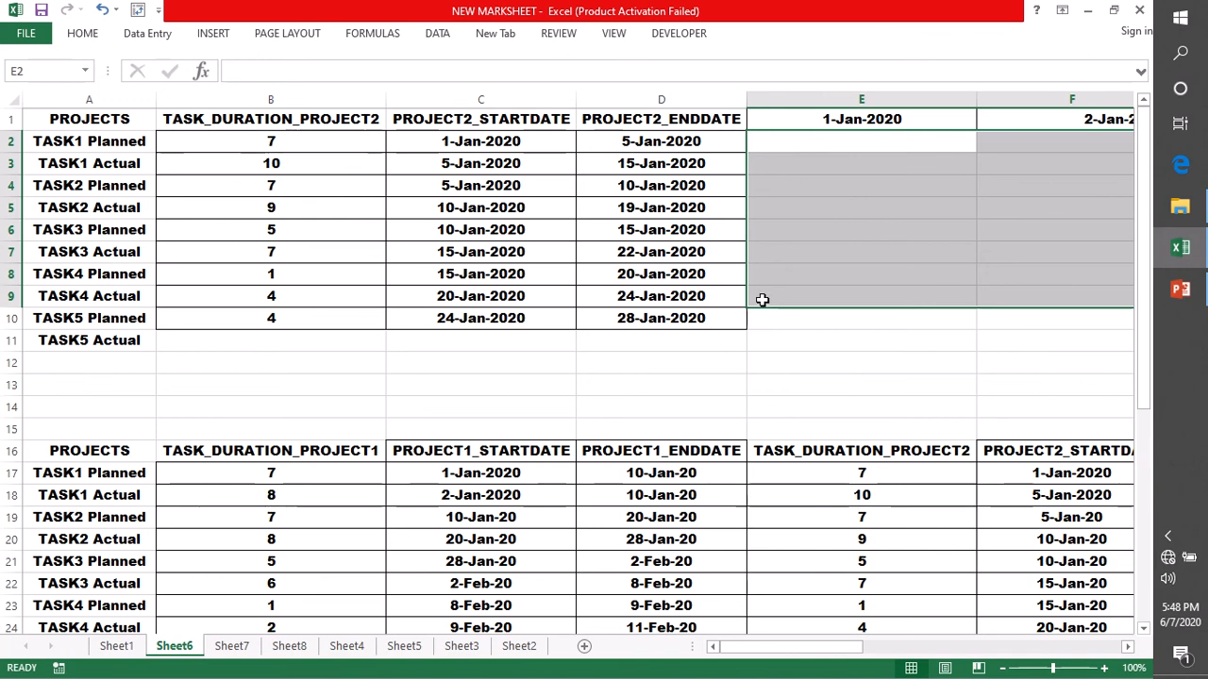
click(822, 141)
- Format the header dates in E1:BA1 with the custom number format d so only the day number shows
click(808, 119)
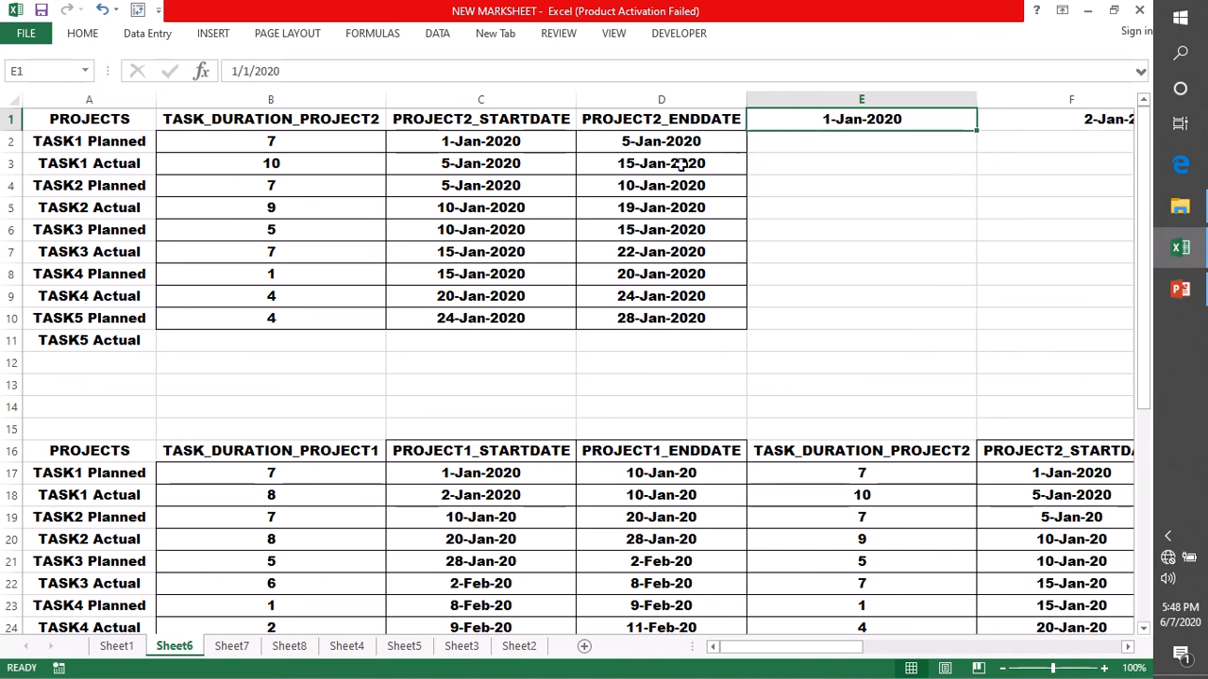
drag(817, 118, 965, 119)
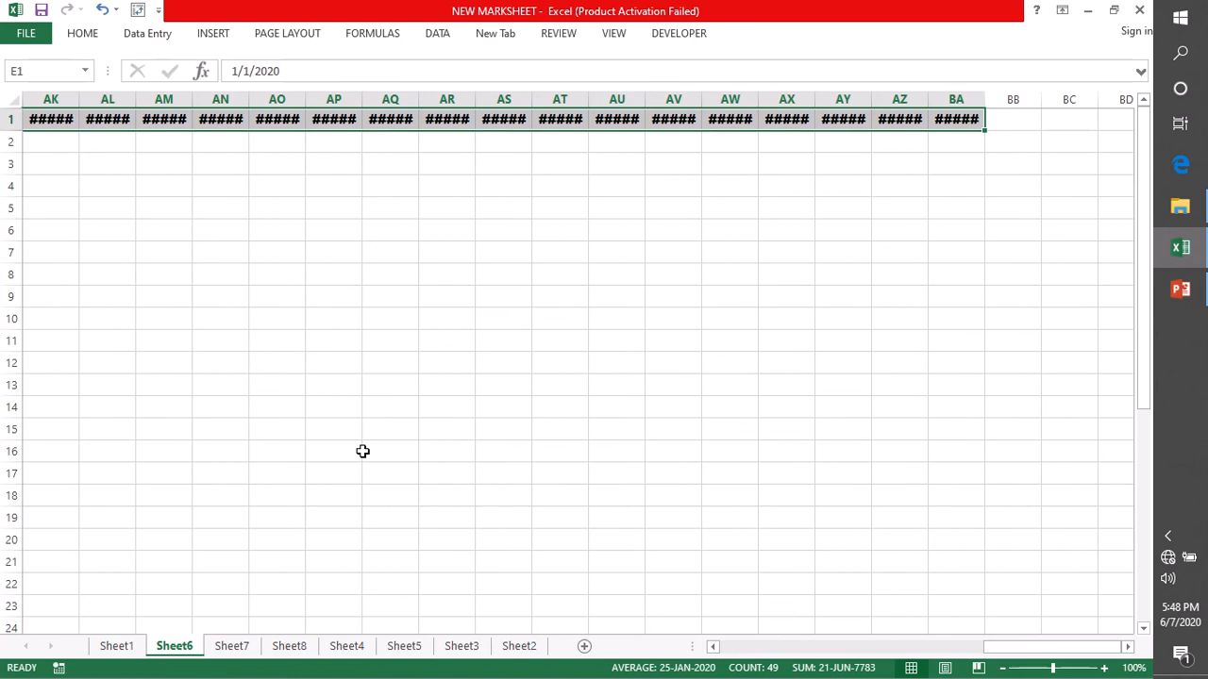
key(ctrl+BackSpace)
key(ctrl+1)
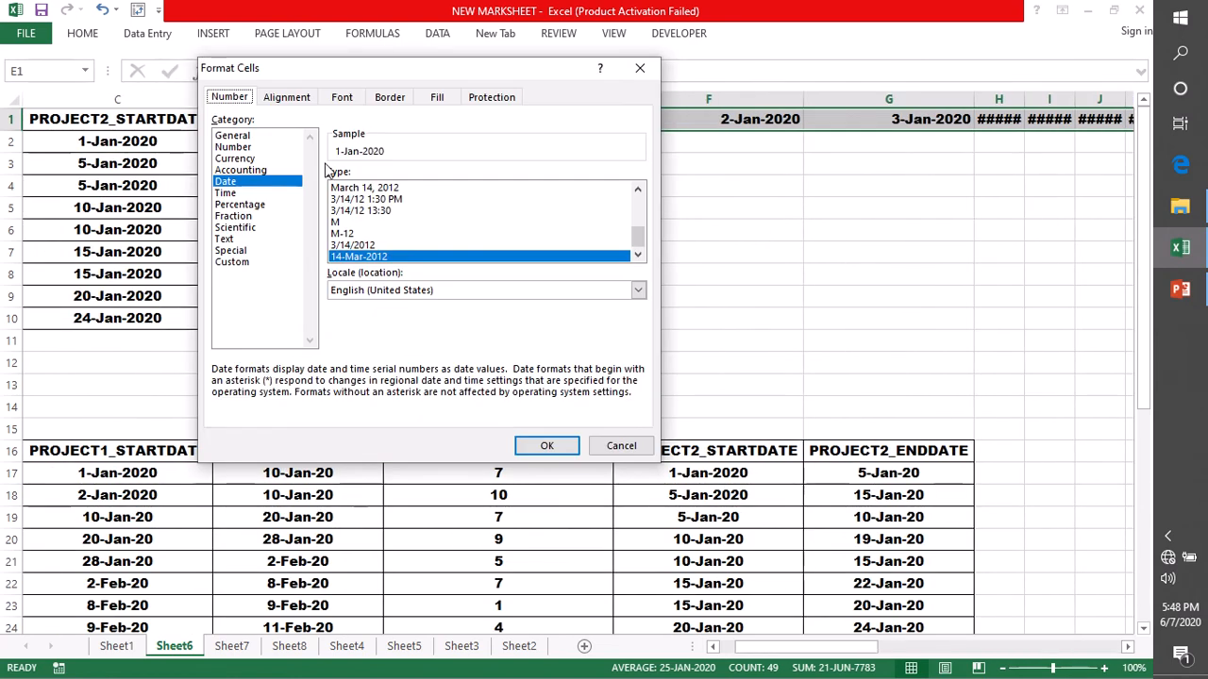
click(231, 264)
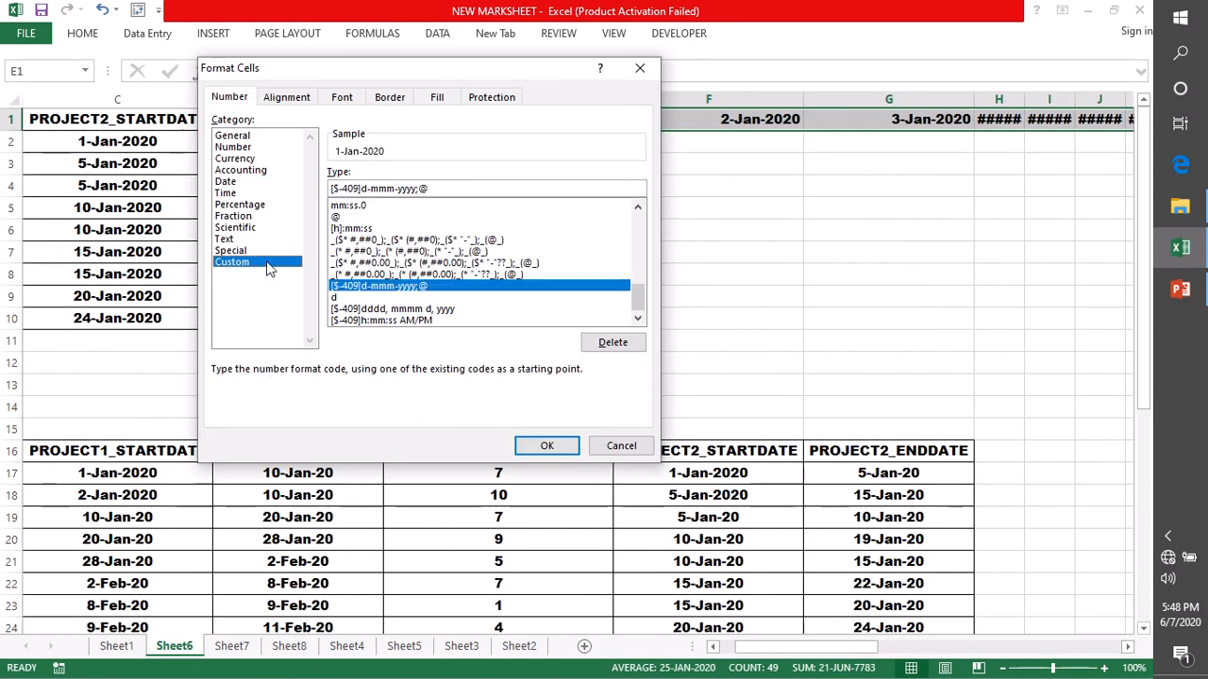
click(359, 298)
click(548, 446)
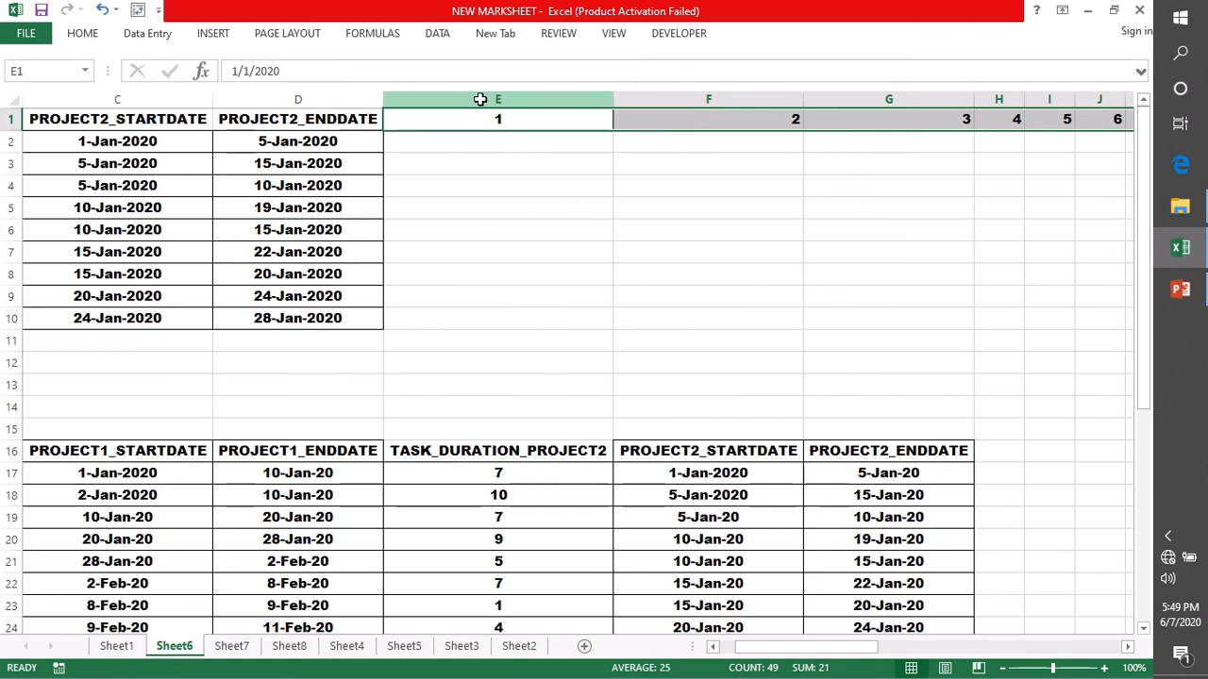
- AutoFit the widths of columns E through BA to their contents
drag(480, 99, 863, 100)
double_click(870, 97)
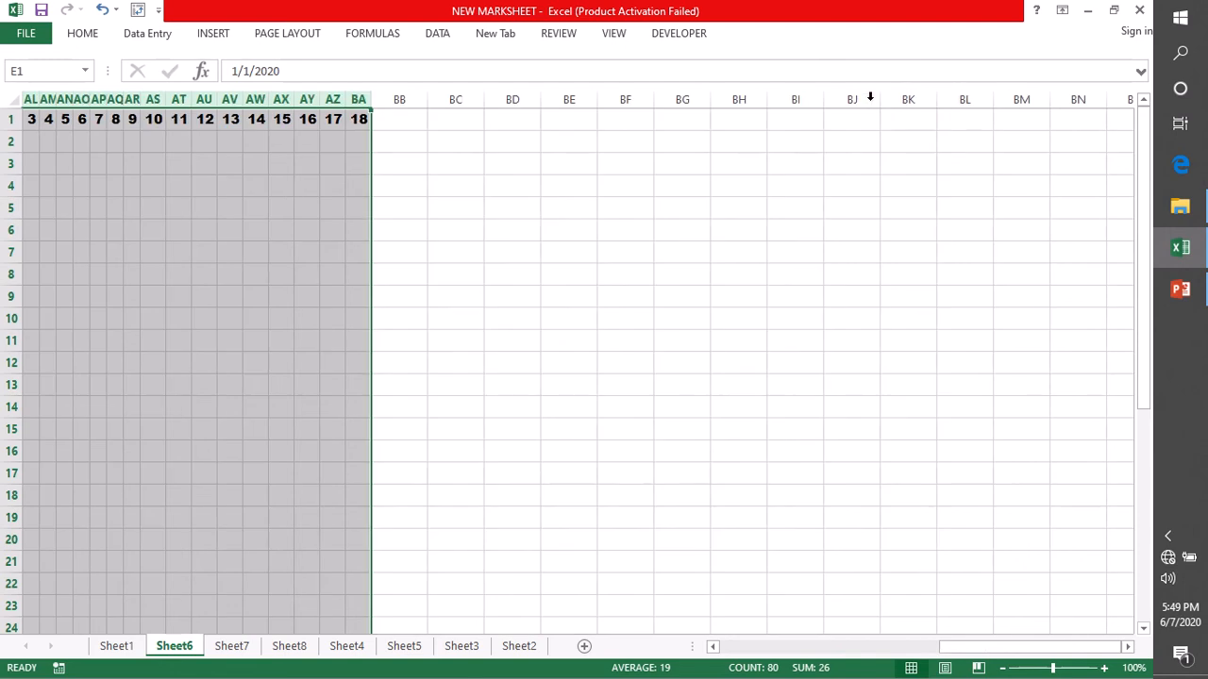
drag(976, 647, 714, 642)
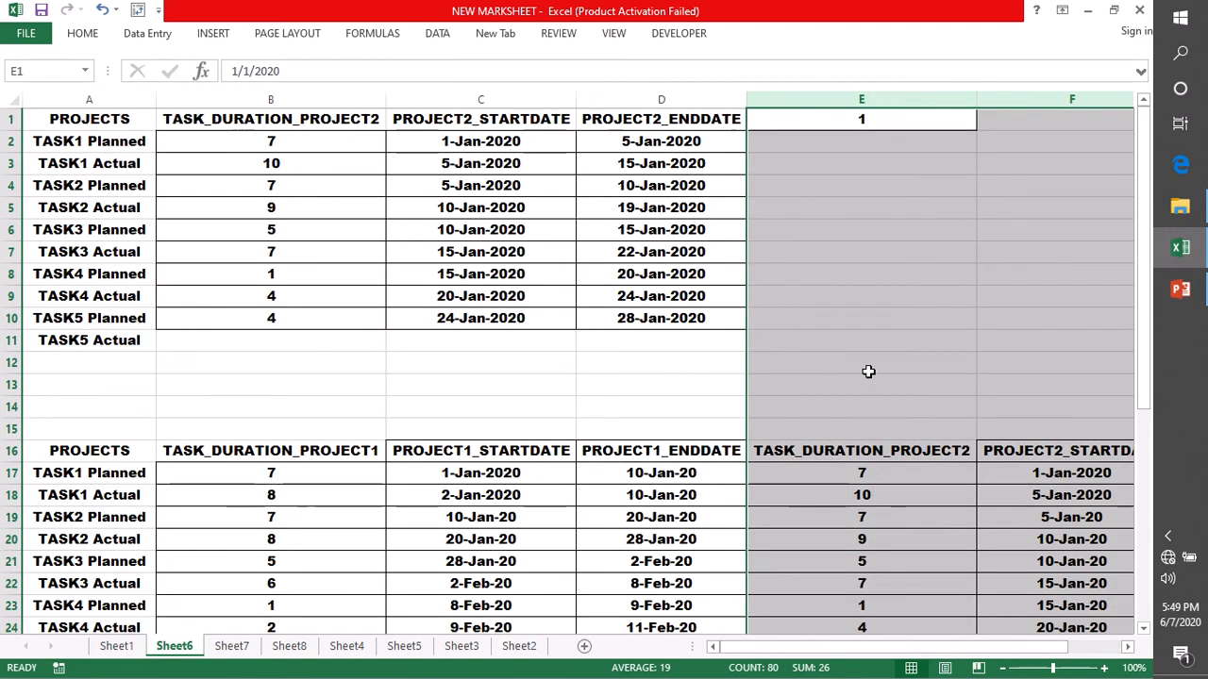
- Apply all borders to the timeline range E1:BA9, including the day-number header row
click(777, 141)
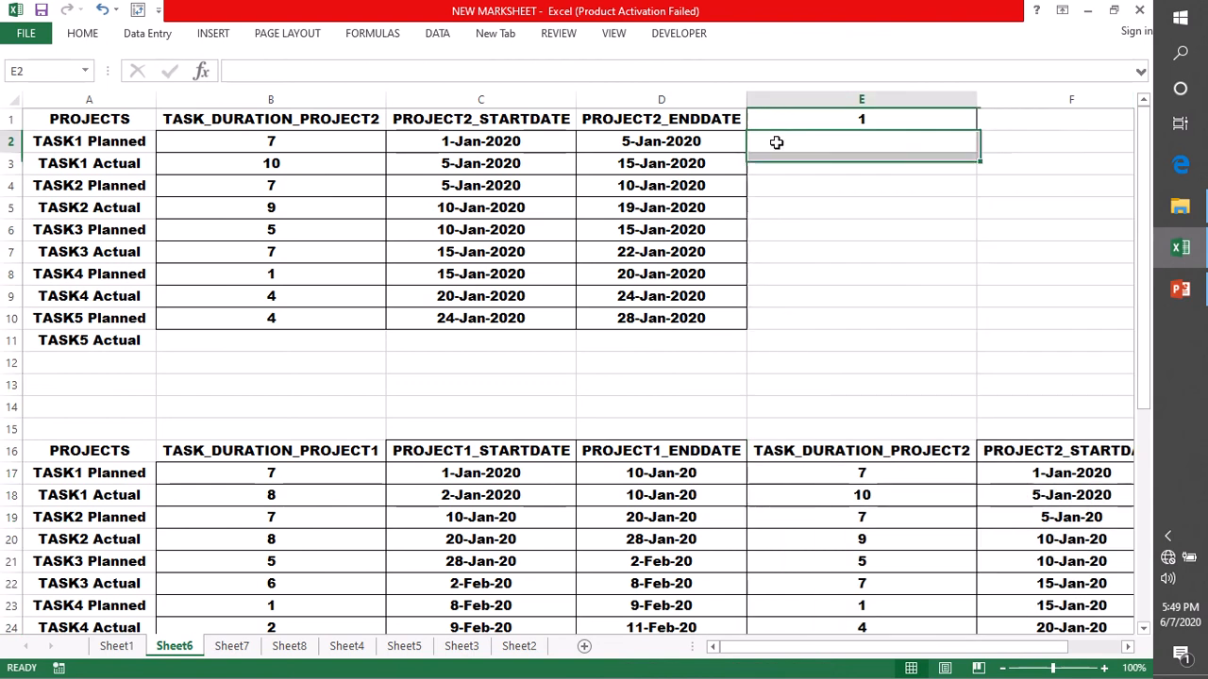
drag(771, 124, 1010, 305)
click(83, 33)
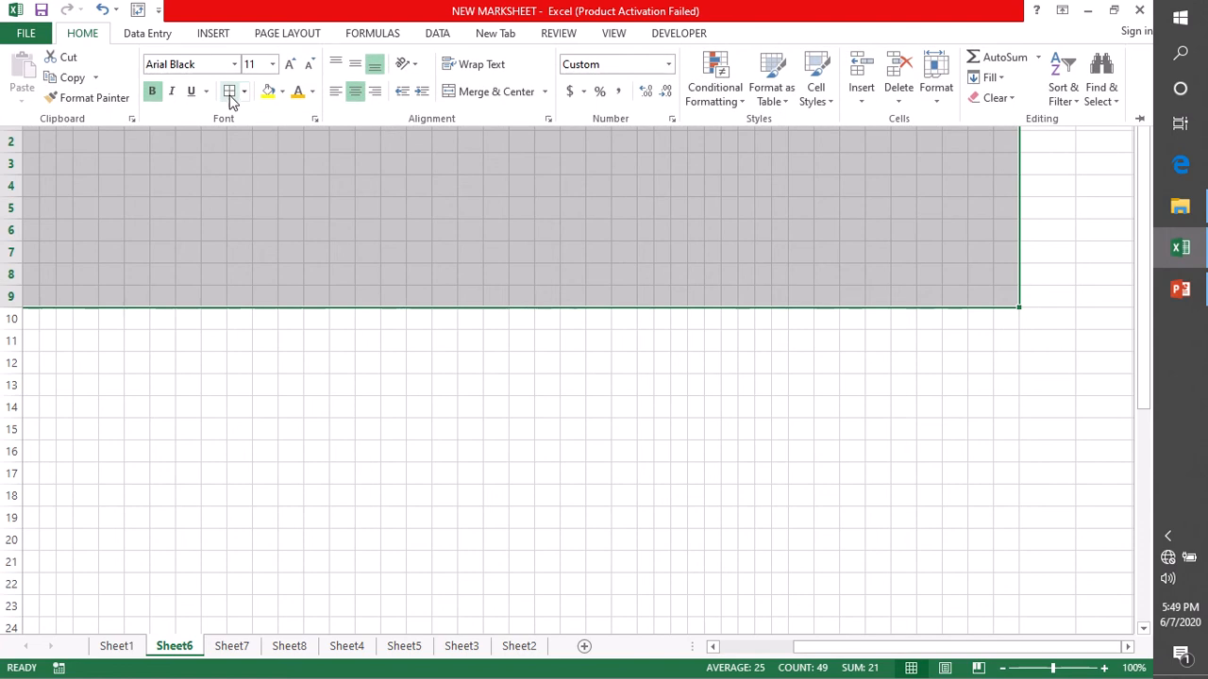
click(229, 92)
click(553, 357)
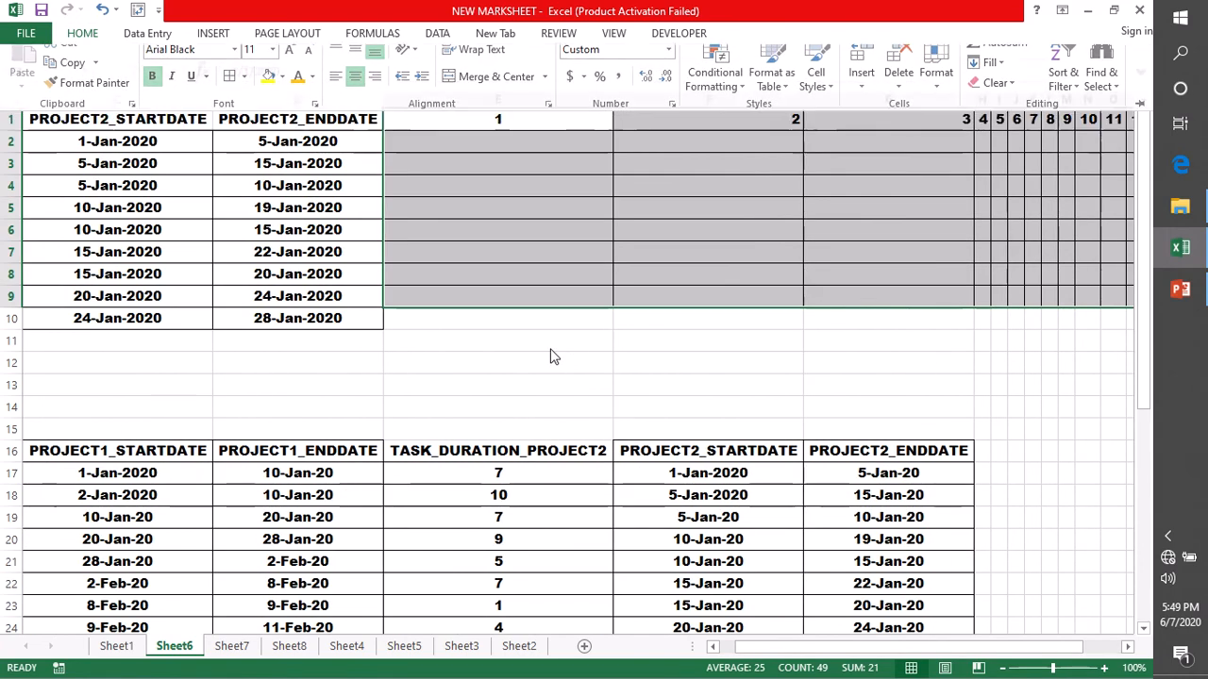
click(489, 358)
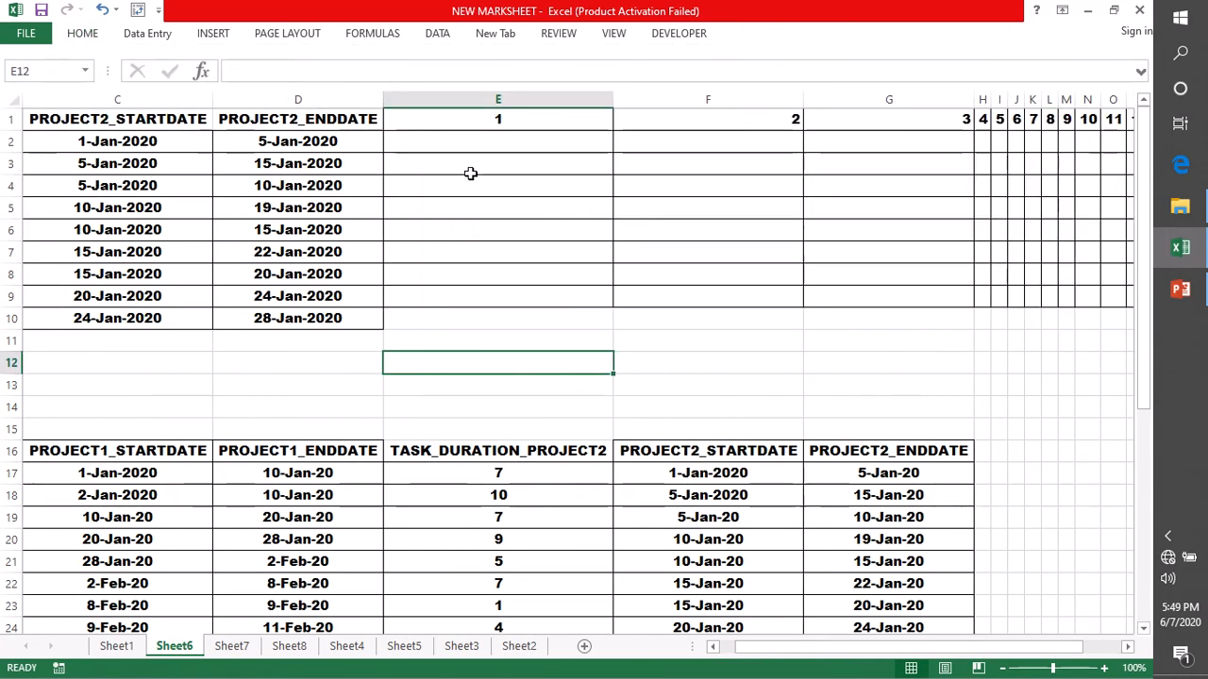
- Apply all borders to E2:BA10 so the grid also covers the TASK5 Planned row
drag(425, 141, 1057, 314)
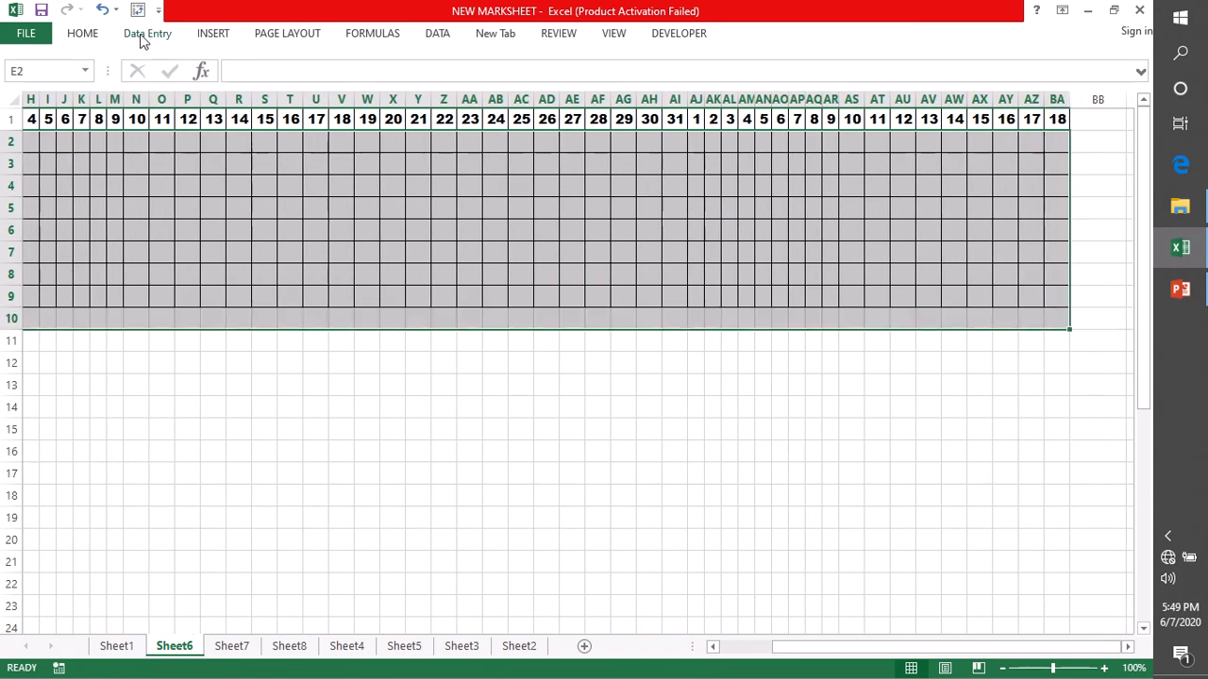
click(84, 36)
scroll(372, 278, left, 5)
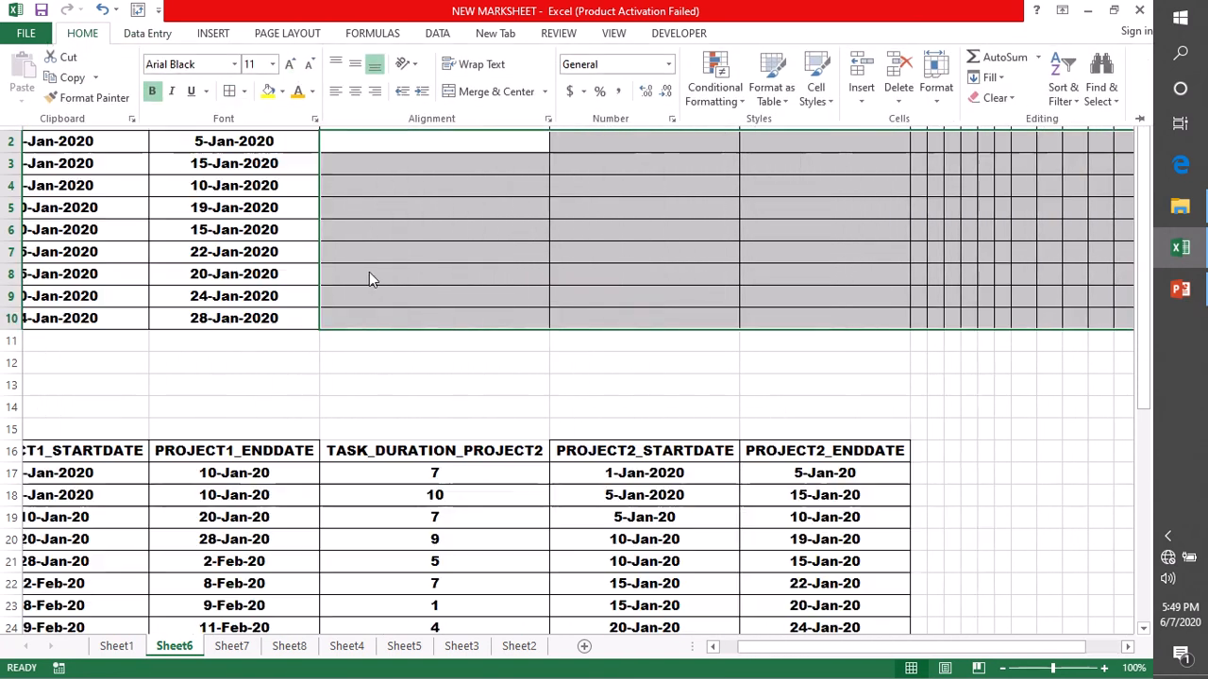
click(536, 369)
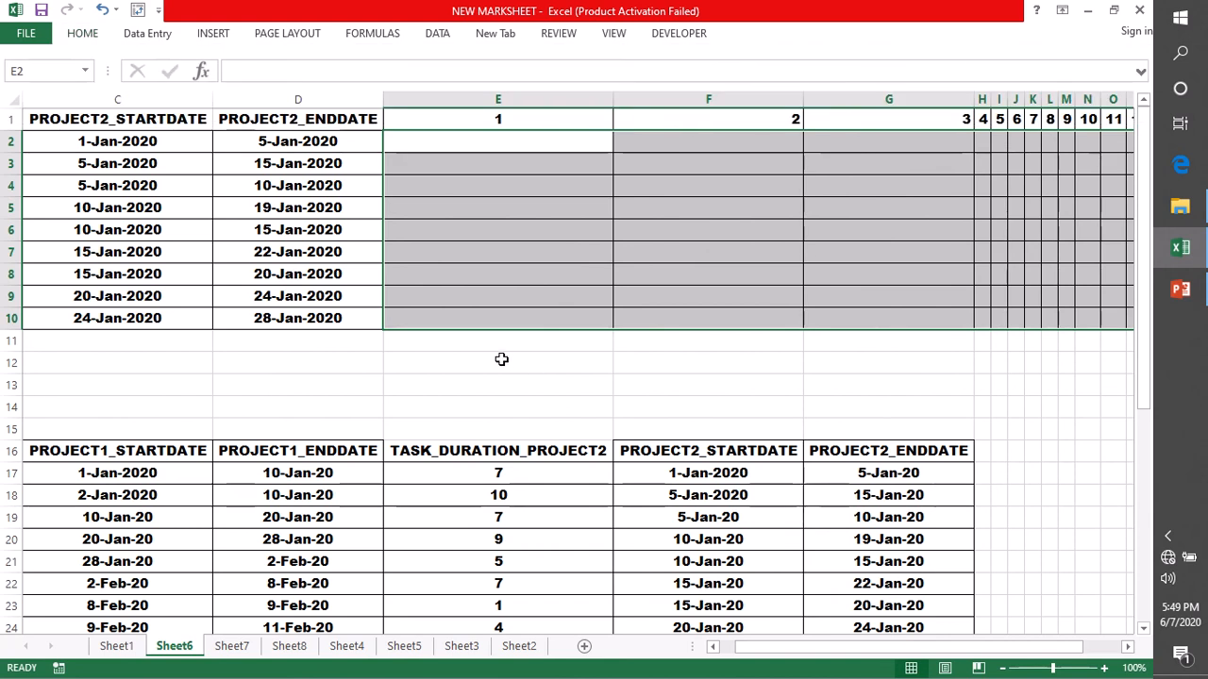
click(500, 357)
click(400, 139)
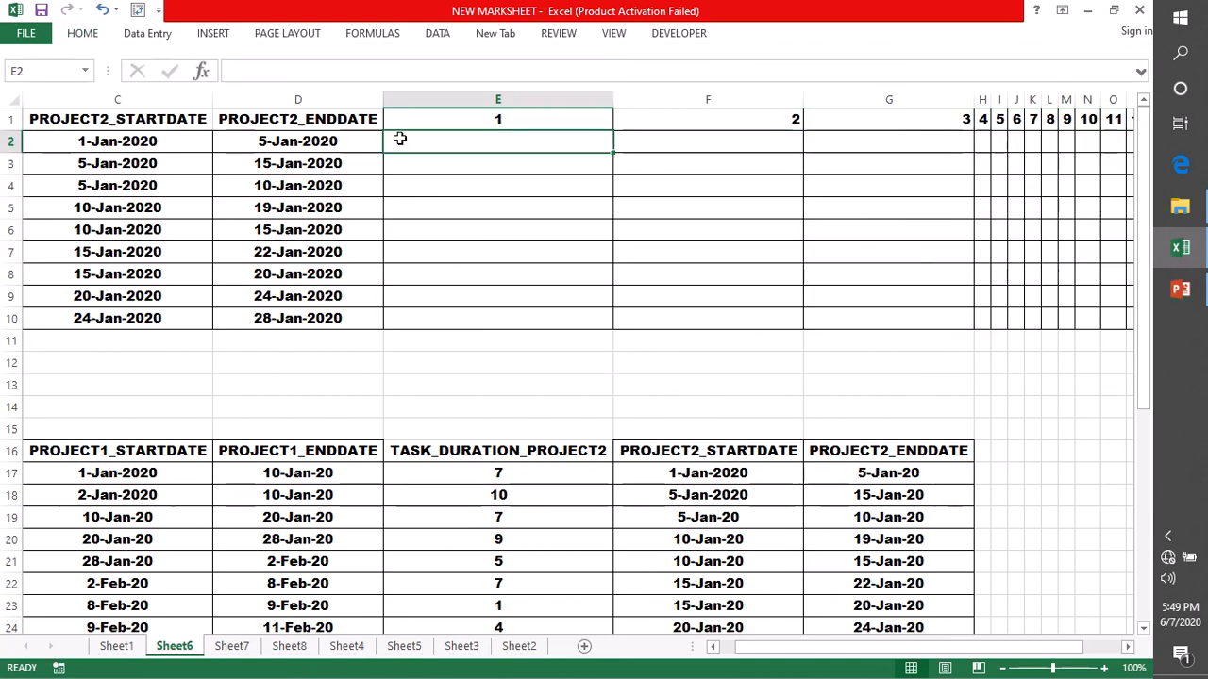
drag(822, 648, 764, 665)
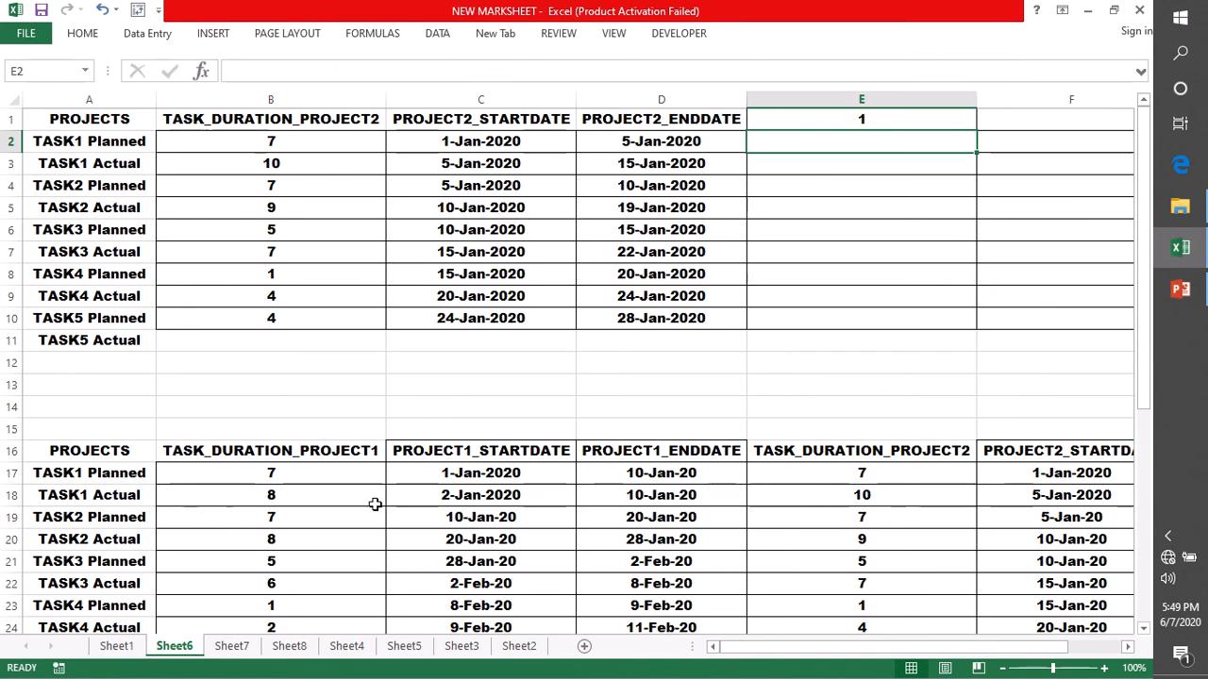
scroll(552, 463, down, 2)
scroll(552, 464, up, 2)
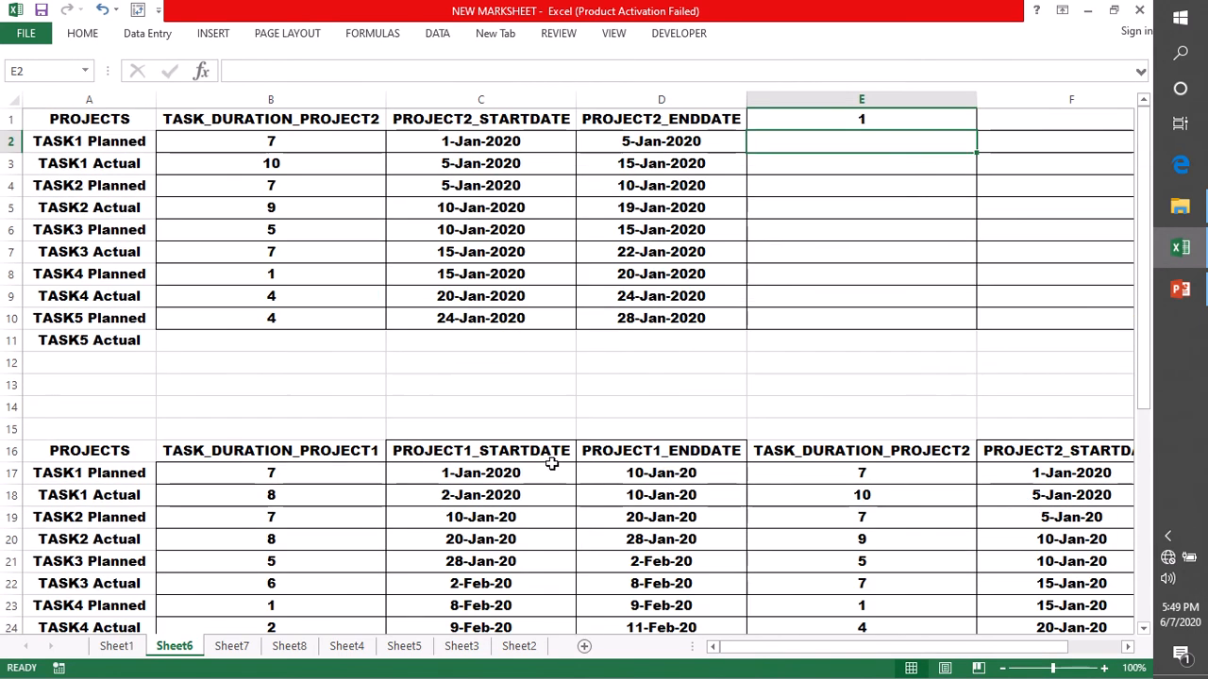
double_click(793, 140)
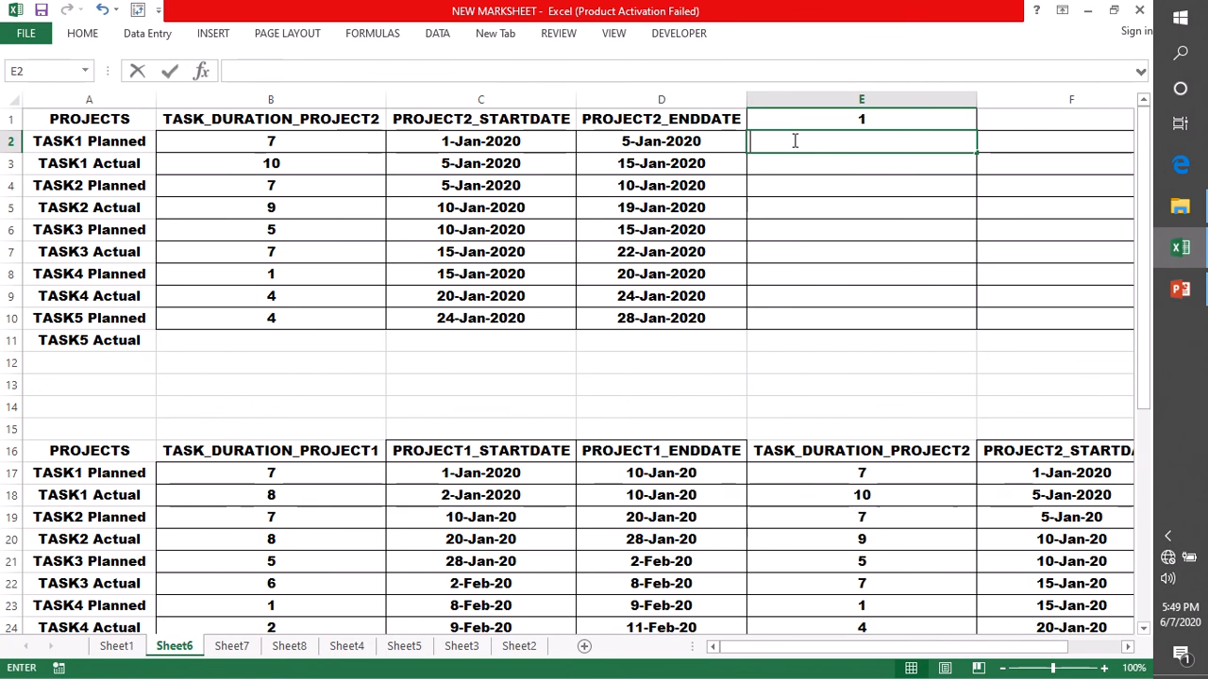
text(=)
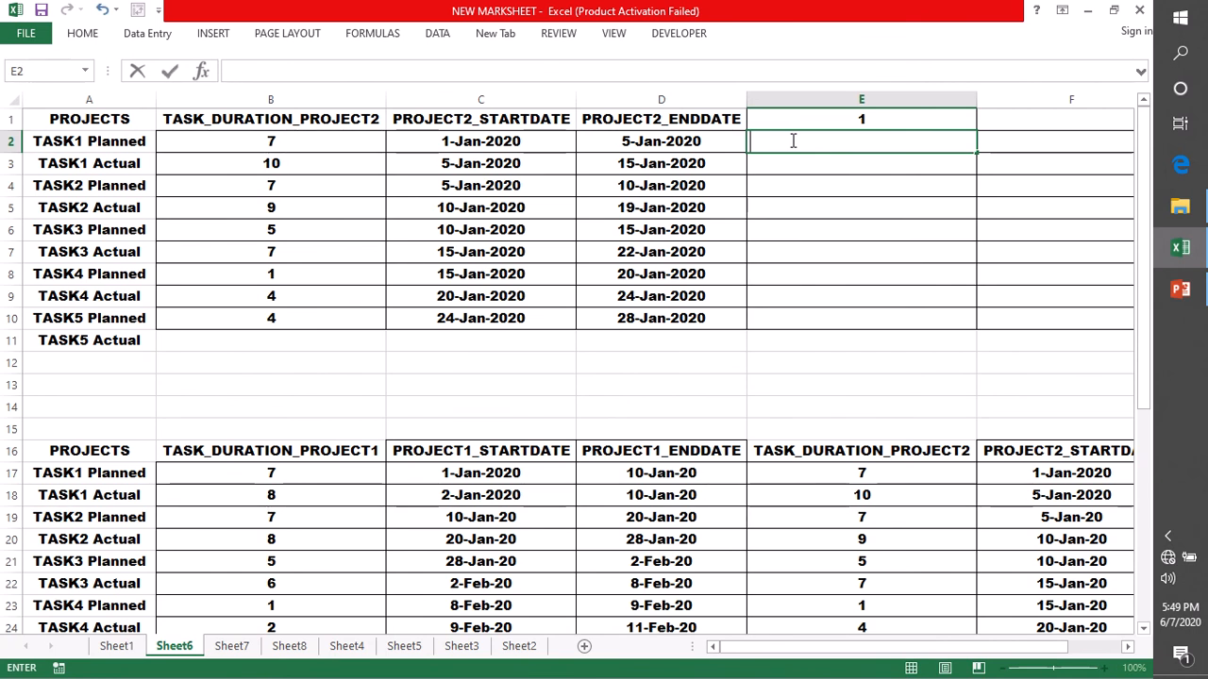
click(804, 340)
click(803, 383)
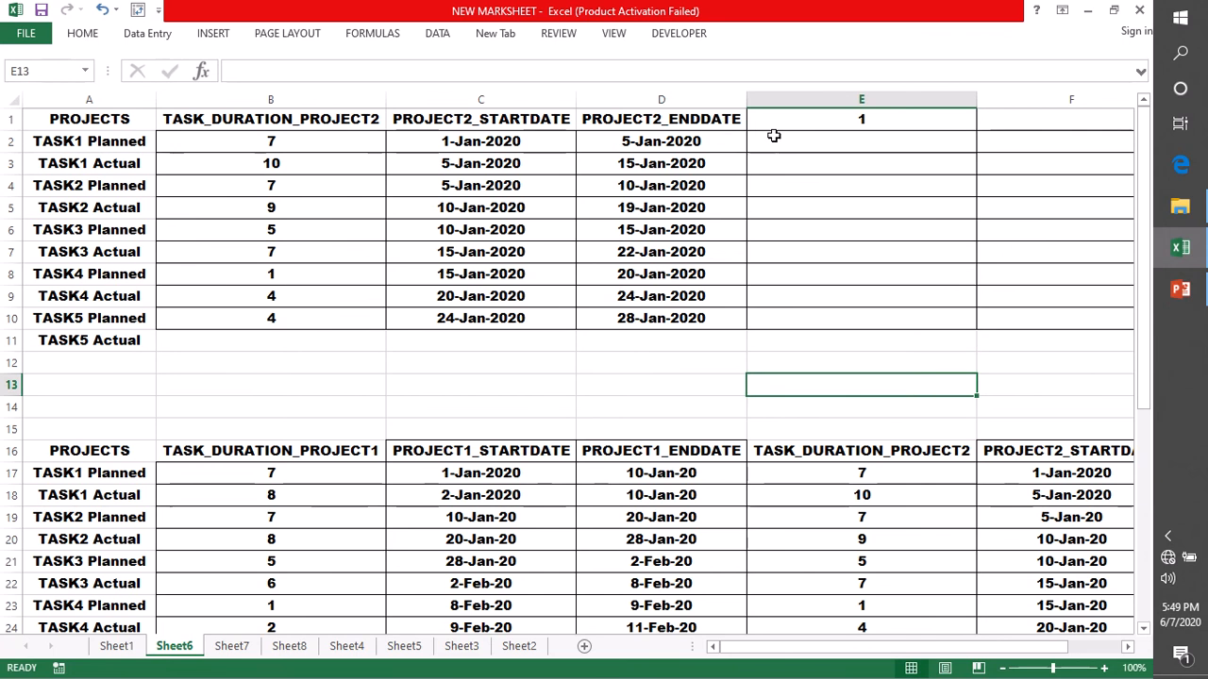
drag(771, 137, 1054, 334)
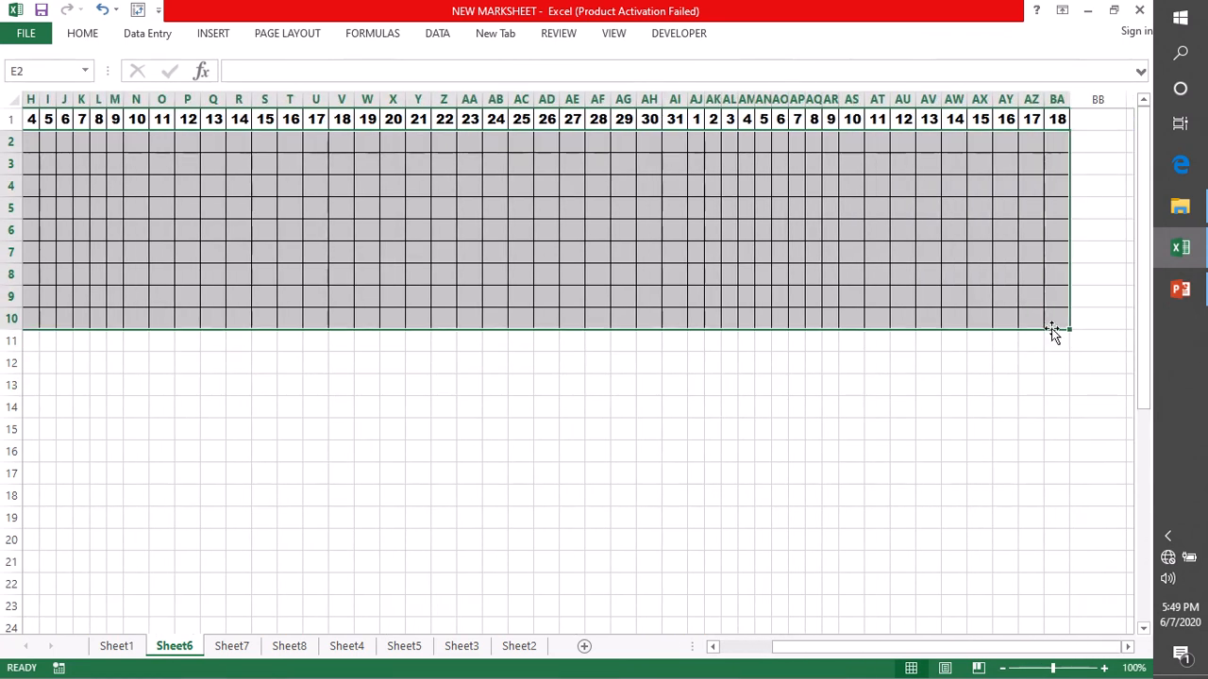
drag(1057, 650, 862, 655)
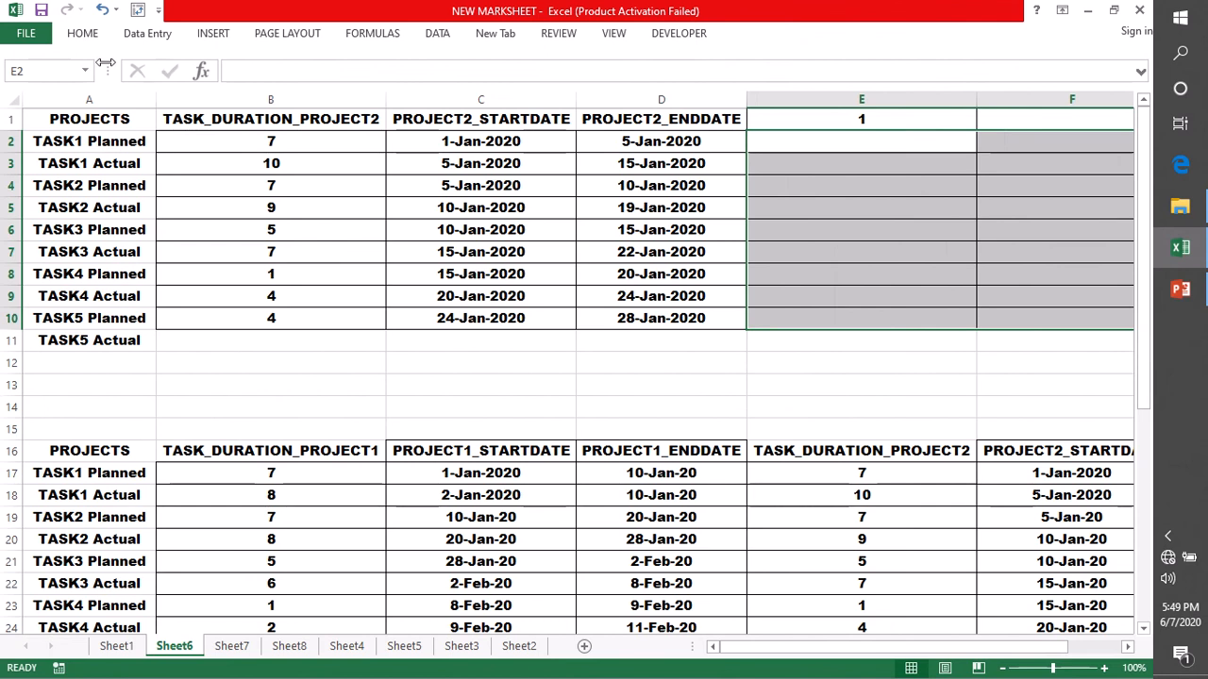
click(82, 34)
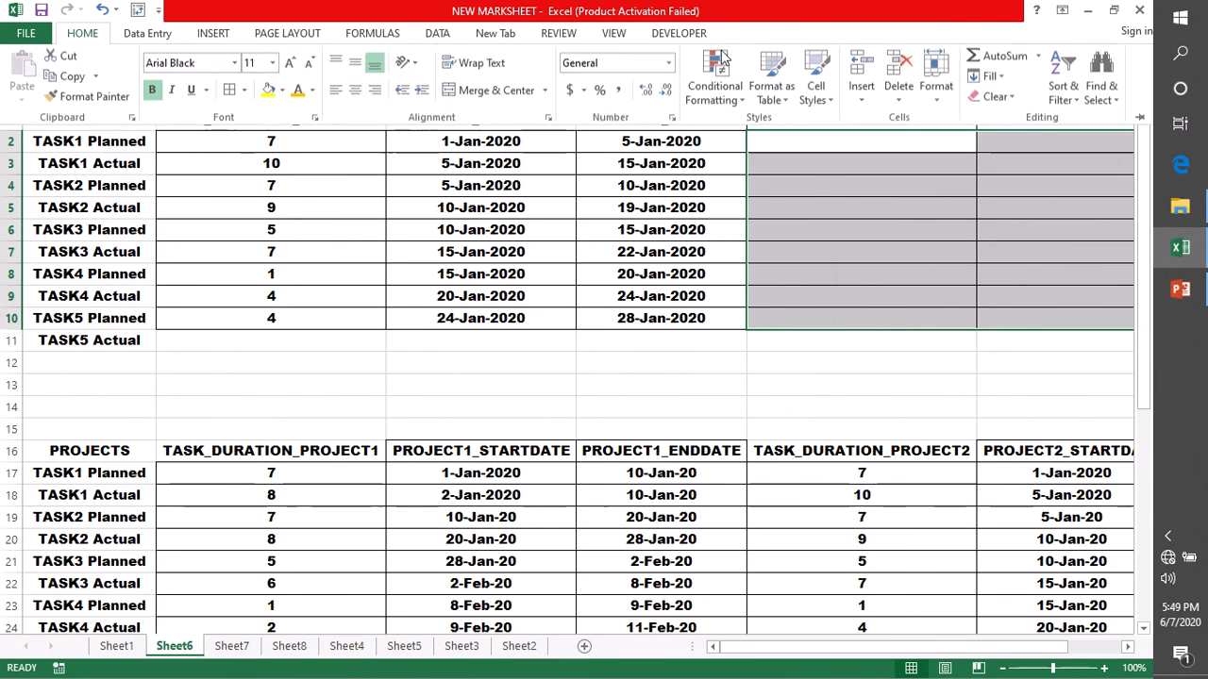
click(715, 80)
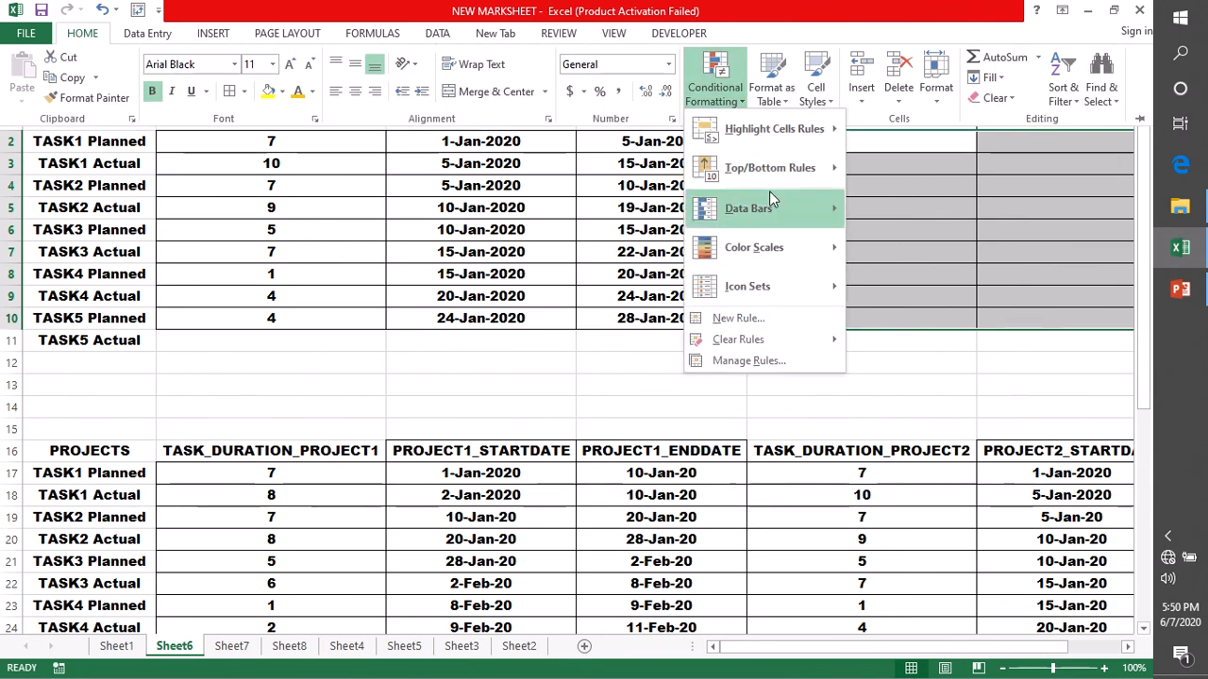
click(762, 320)
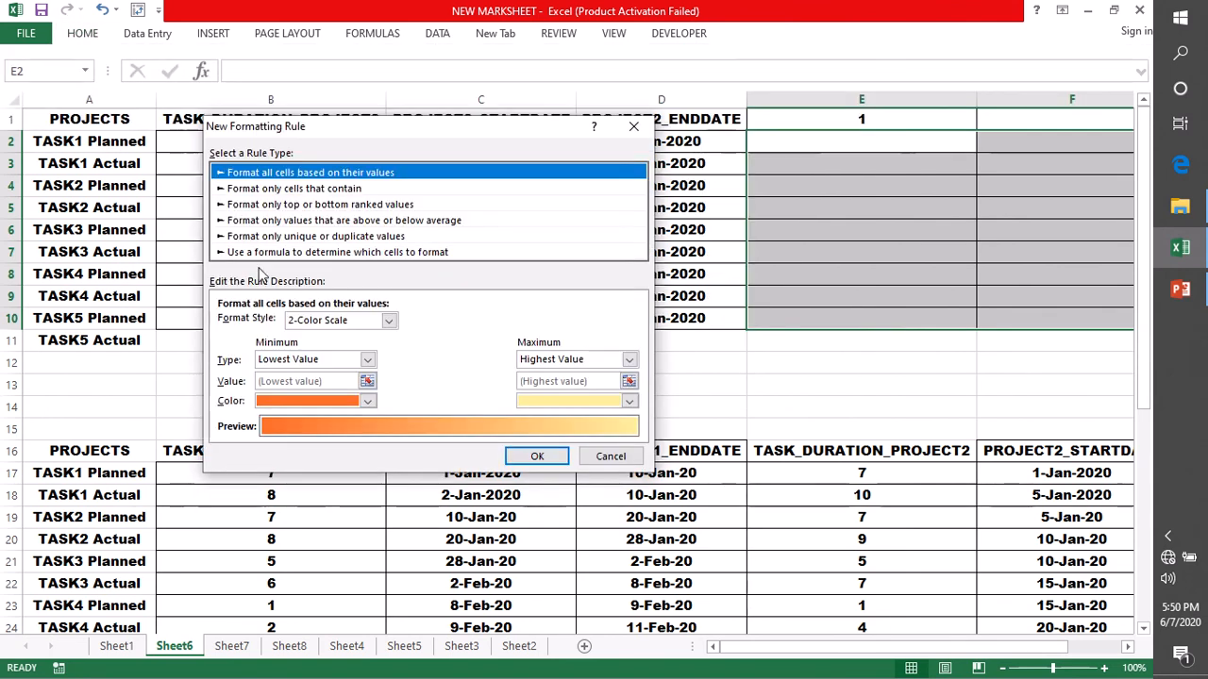
click(264, 252)
click(243, 325)
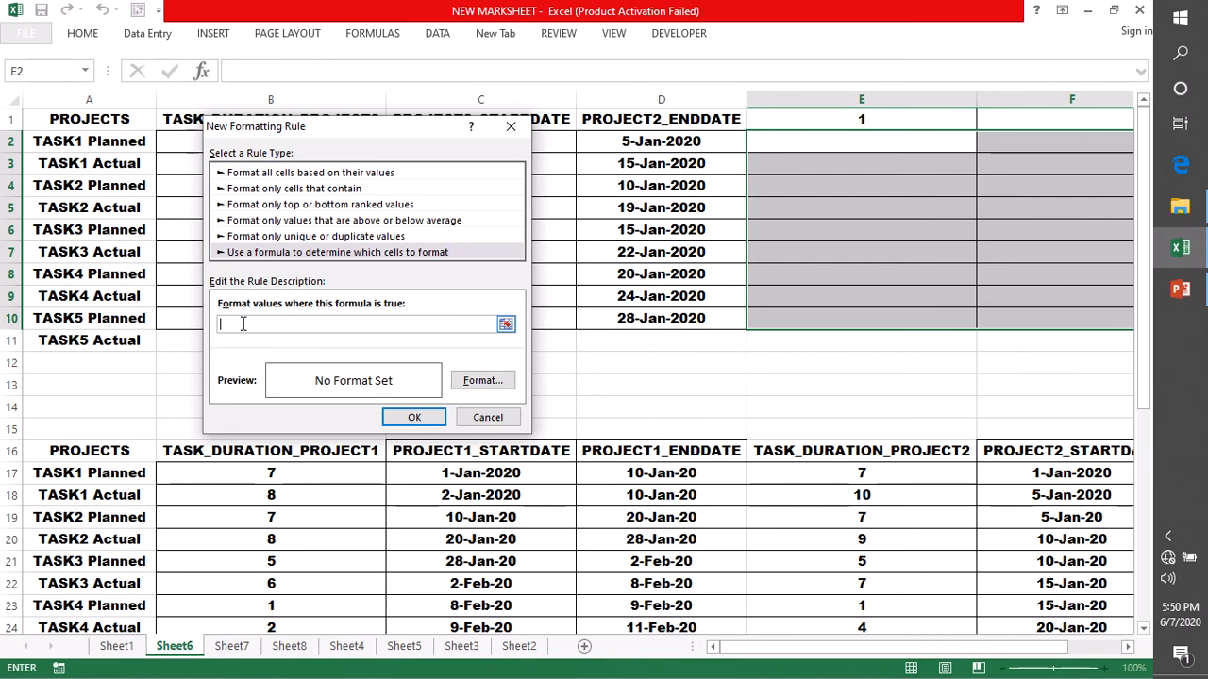
text(=)
drag(314, 135, 821, 251)
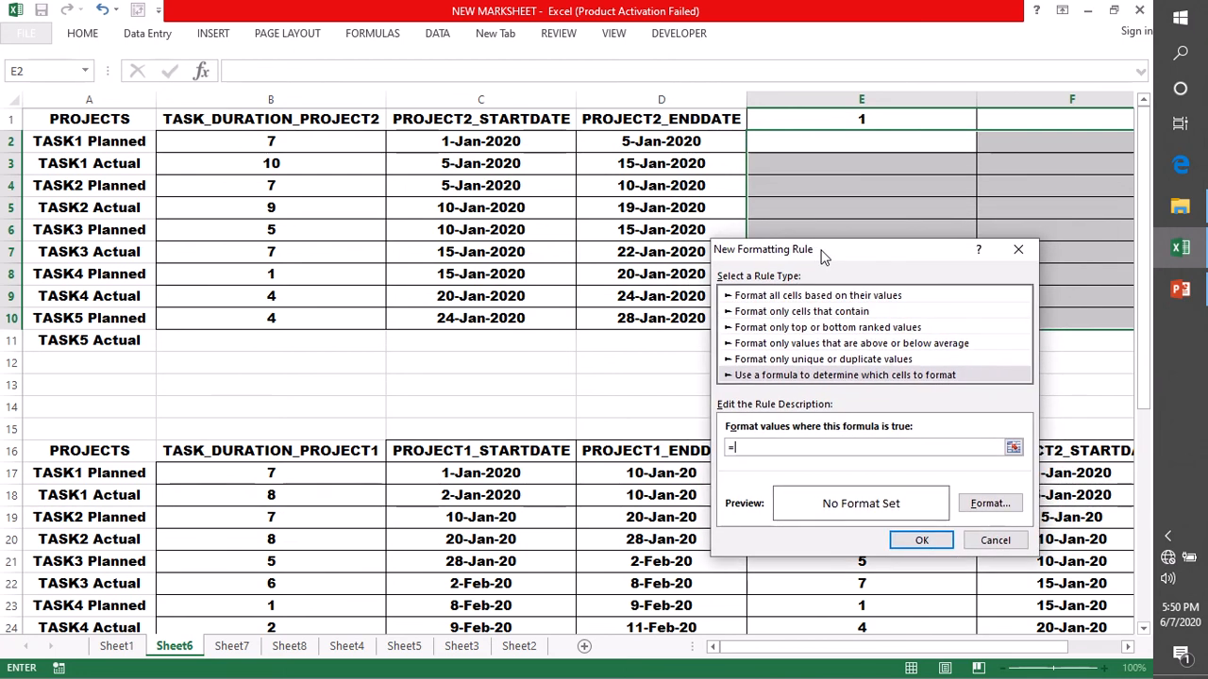
click(1016, 250)
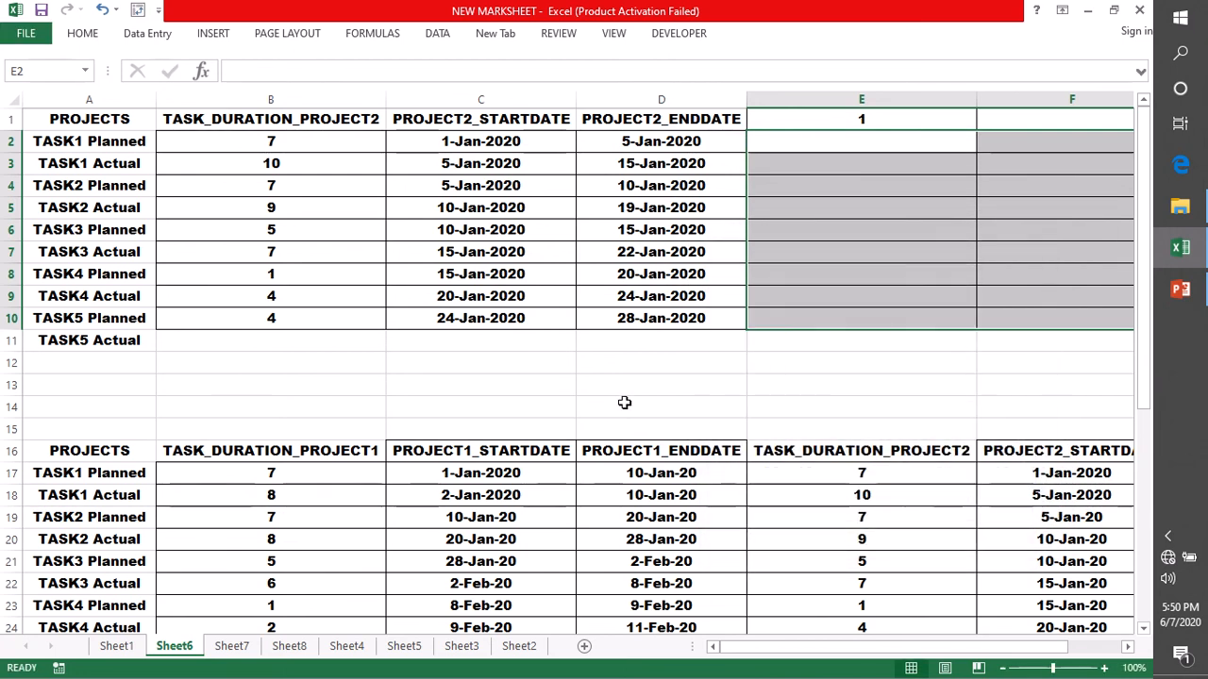
click(623, 402)
- Start a new formula-based conditional formatting rule for the TASK1 Planned timeline cells E2:BA2
drag(893, 651, 915, 651)
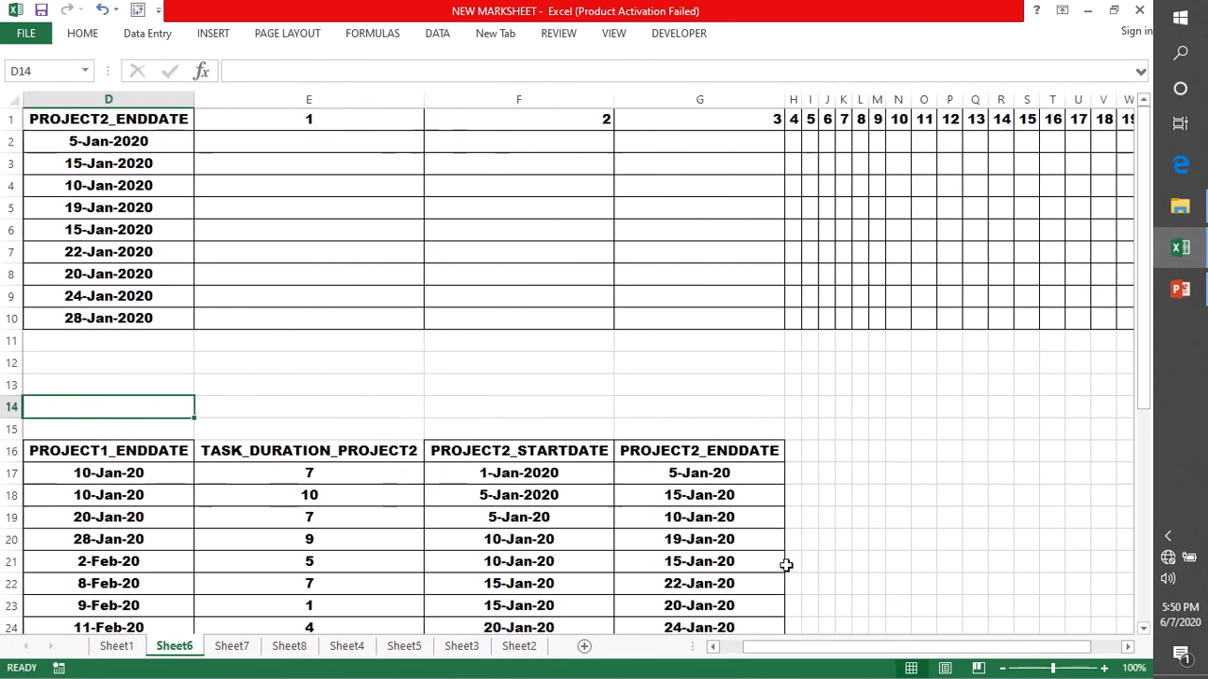
click(217, 140)
drag(217, 139, 1065, 135)
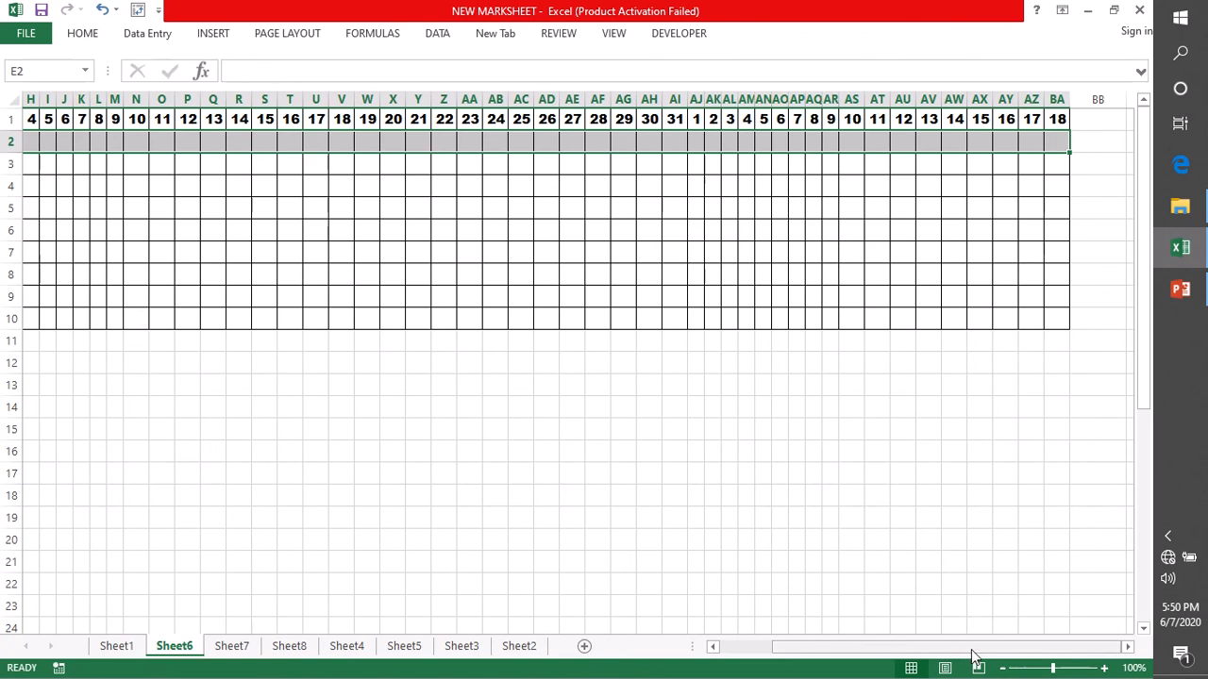
drag(976, 653, 780, 623)
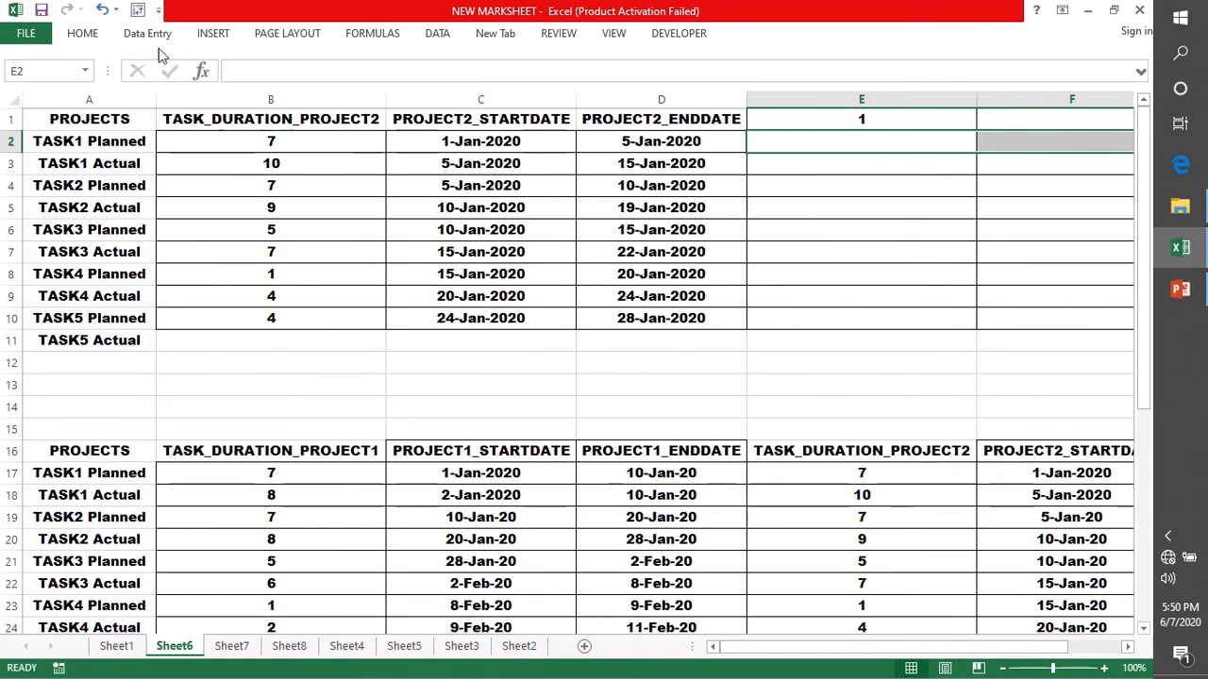
click(82, 36)
click(714, 94)
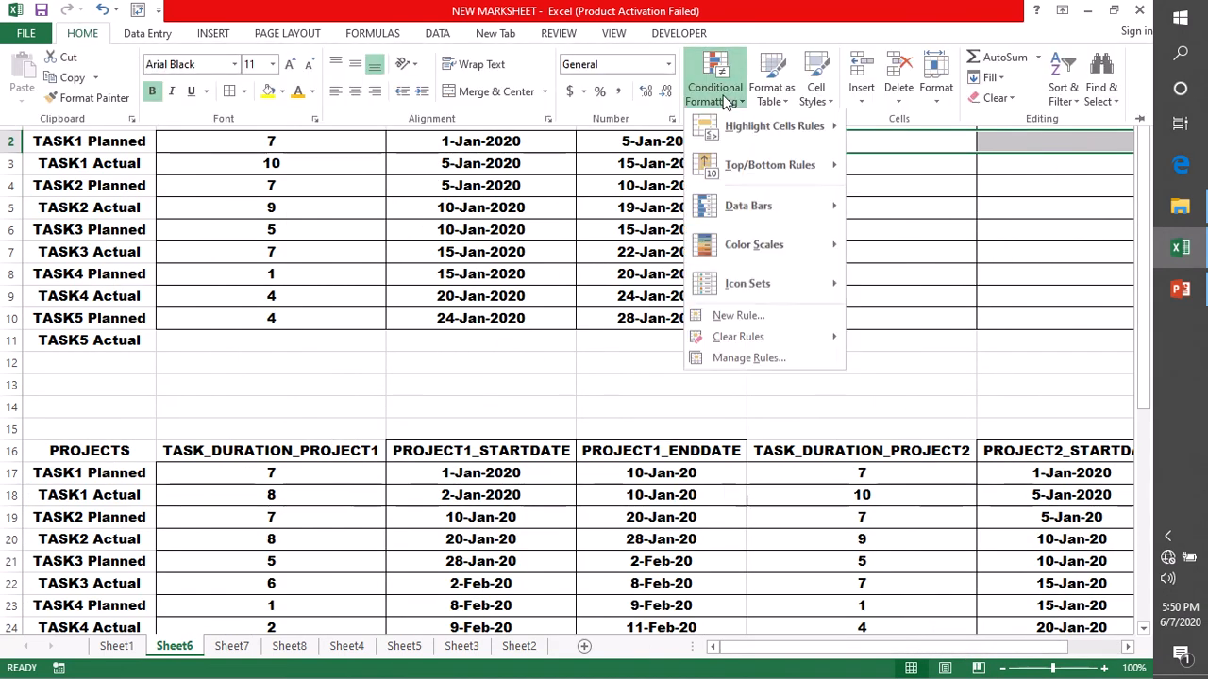
click(736, 318)
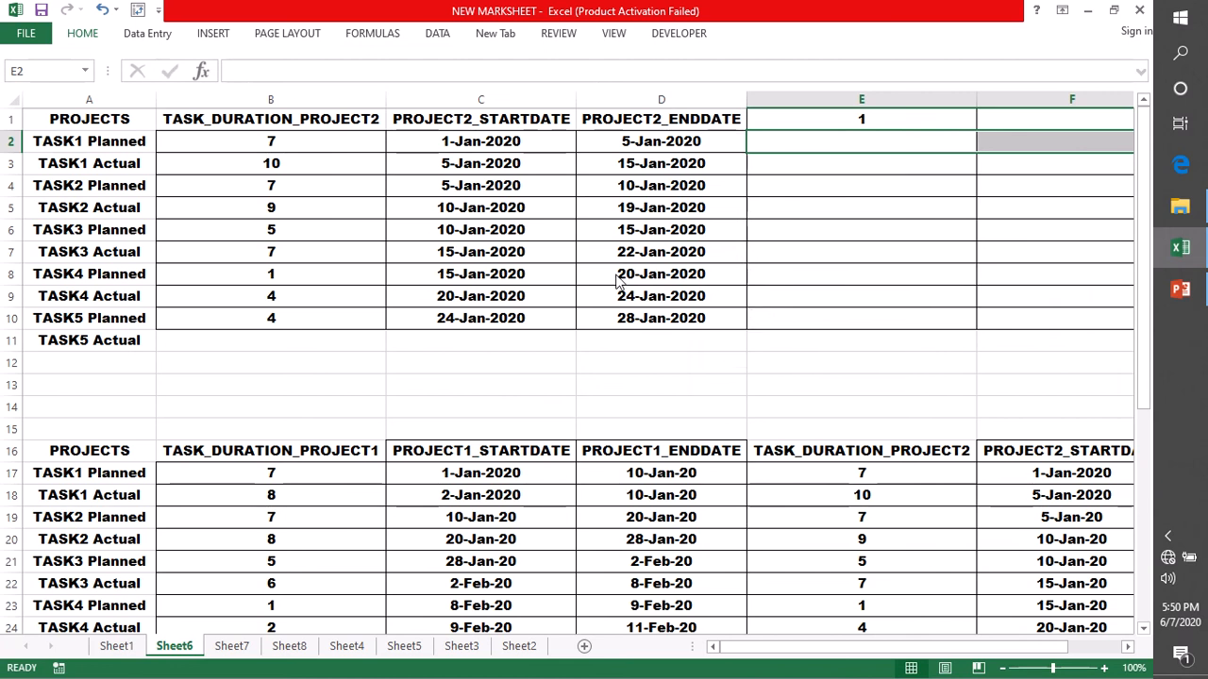
click(732, 357)
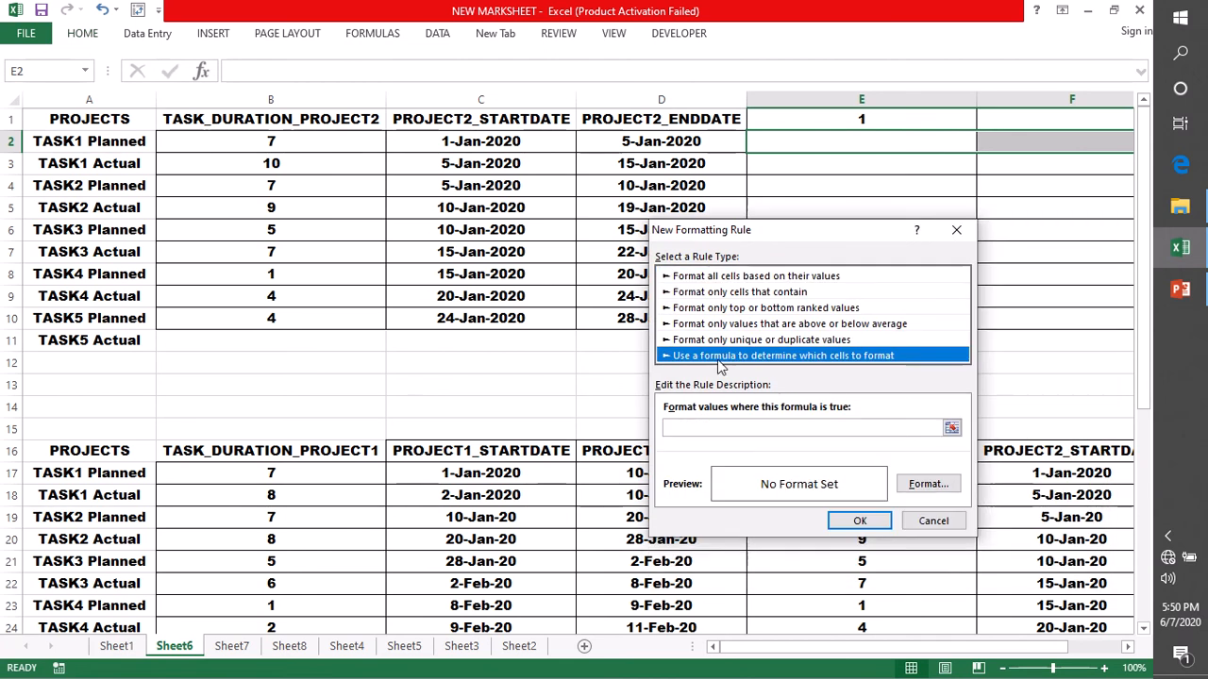
- Begin the rule's AND formula with the start-date condition E$1>=$C2, locking only the header row and the start-date column
click(689, 427)
text(=AND)
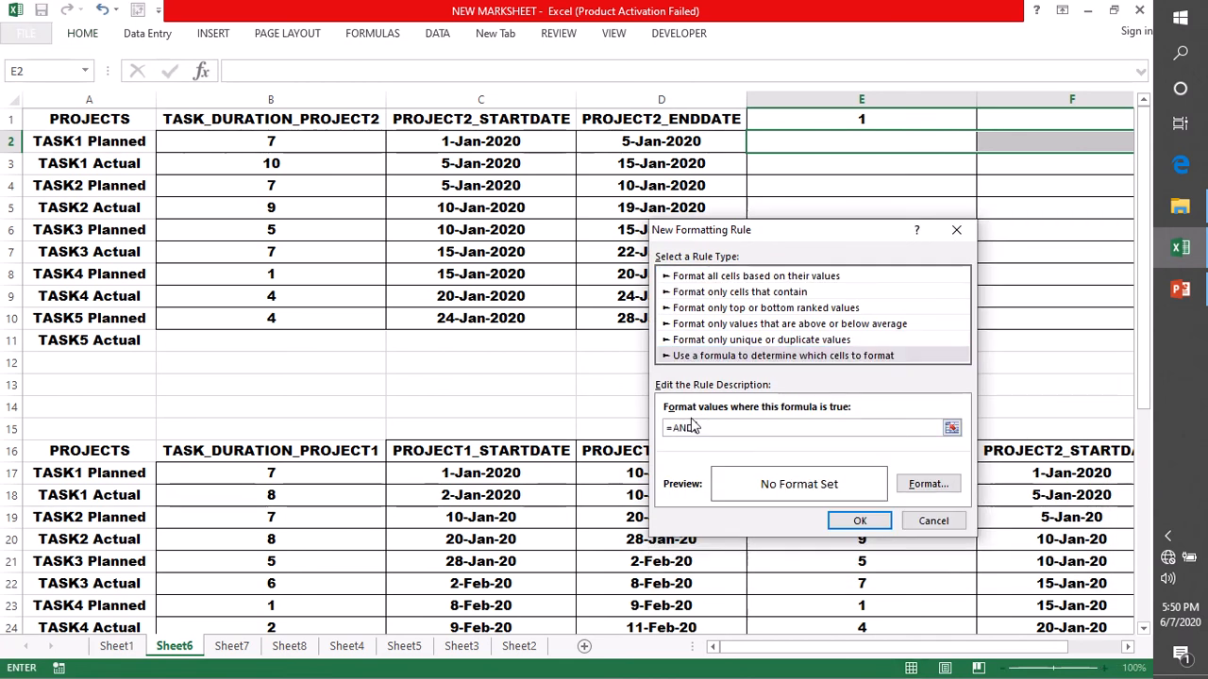
text(()
click(847, 118)
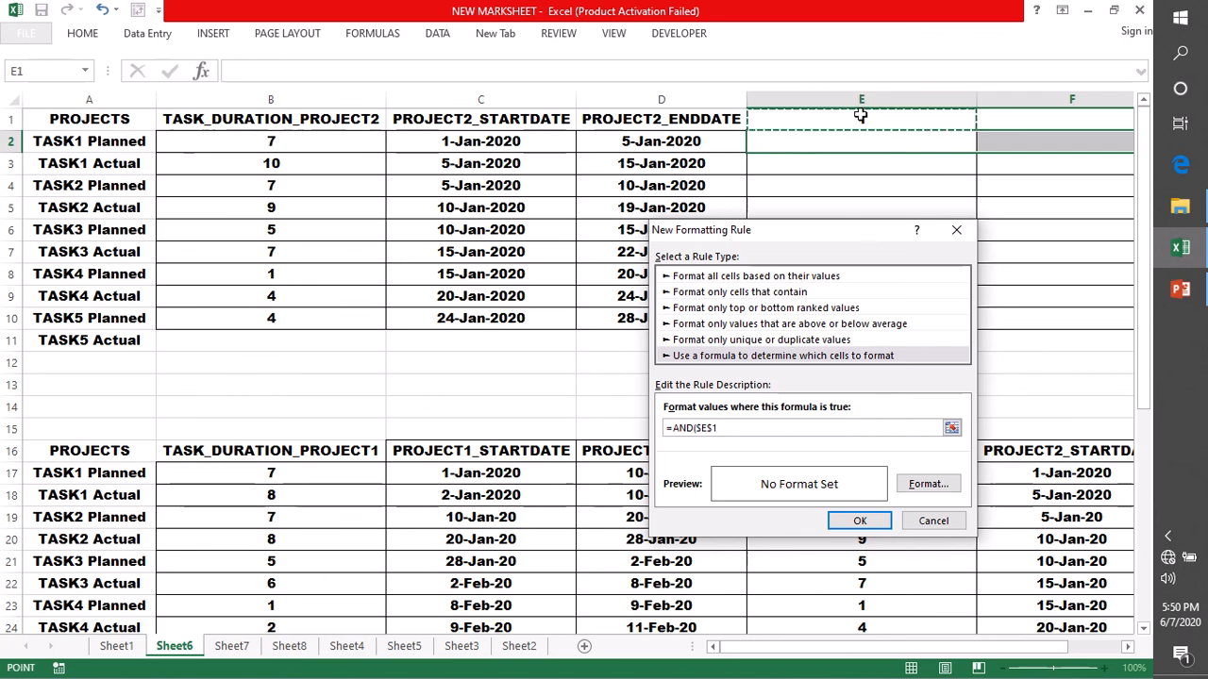
click(703, 429)
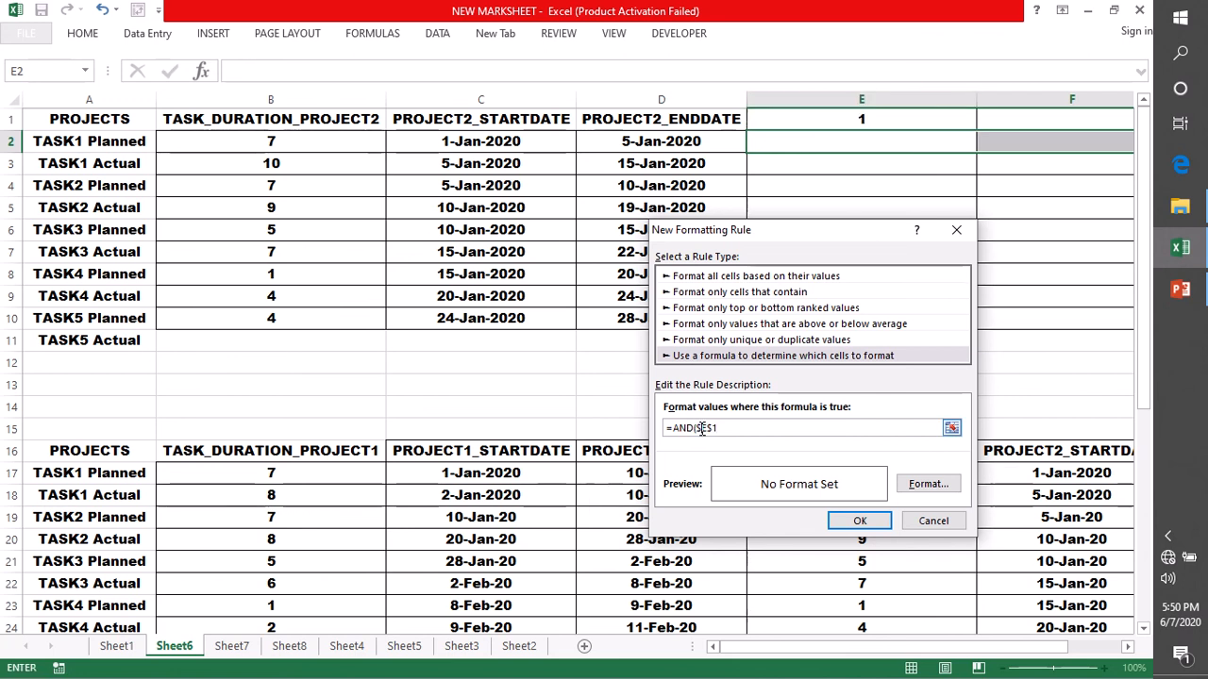
key(BackSpace)
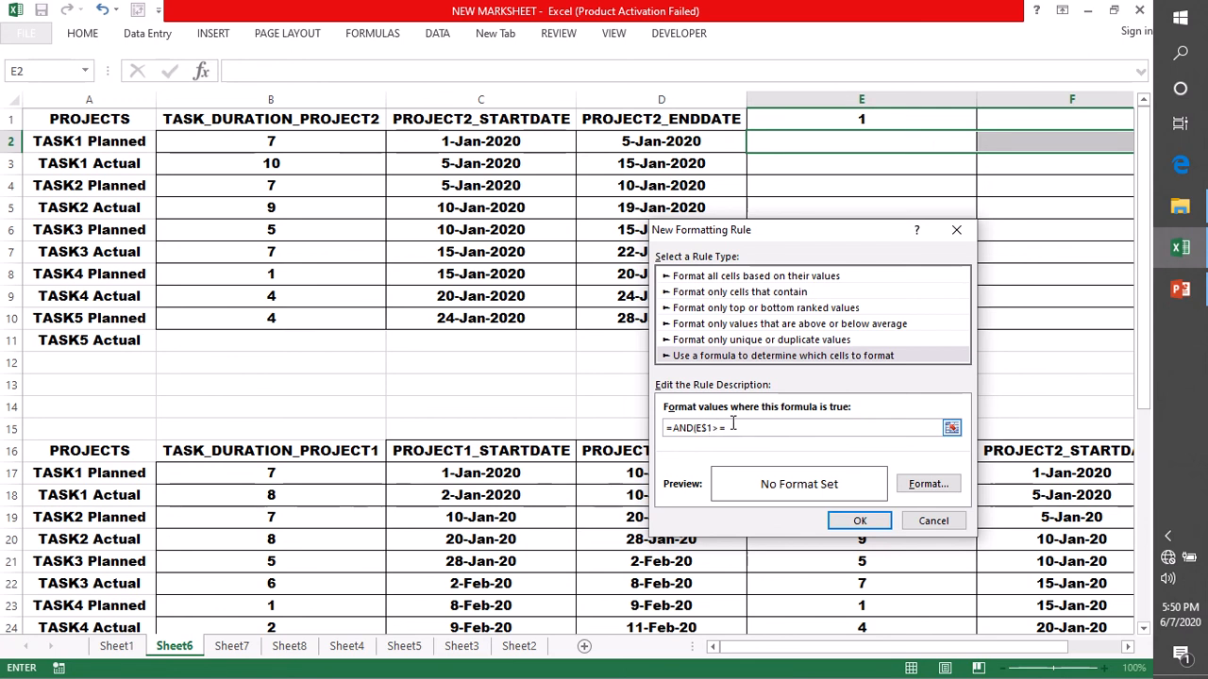
click(480, 141)
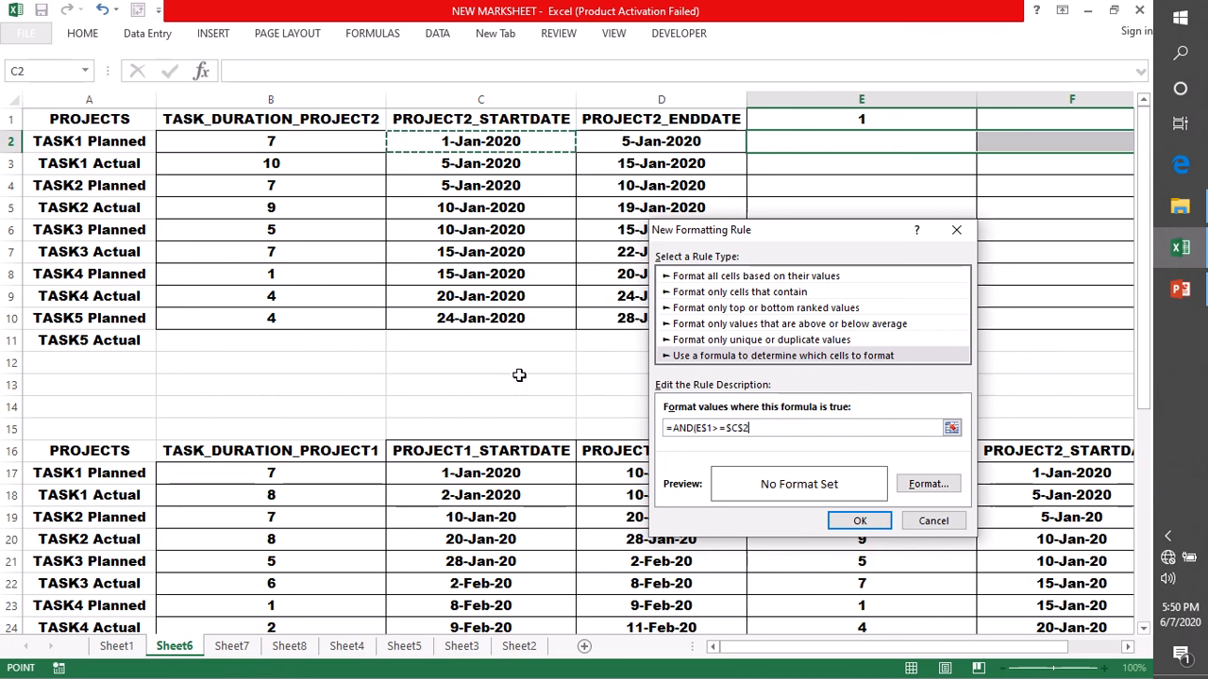
click(744, 428)
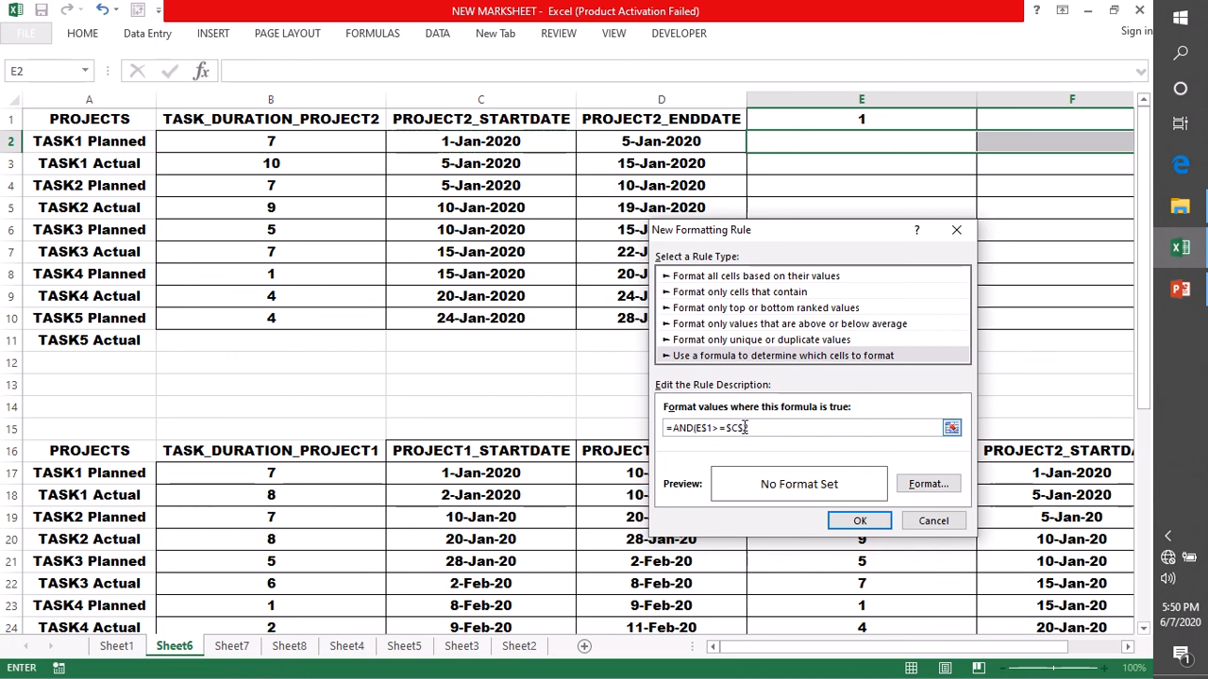
key(BackSpace)
text(,)
- Complete the rule formula with the end-date condition so it reads =AND(E$1>=$C2,E$1<=$D2)
click(803, 115)
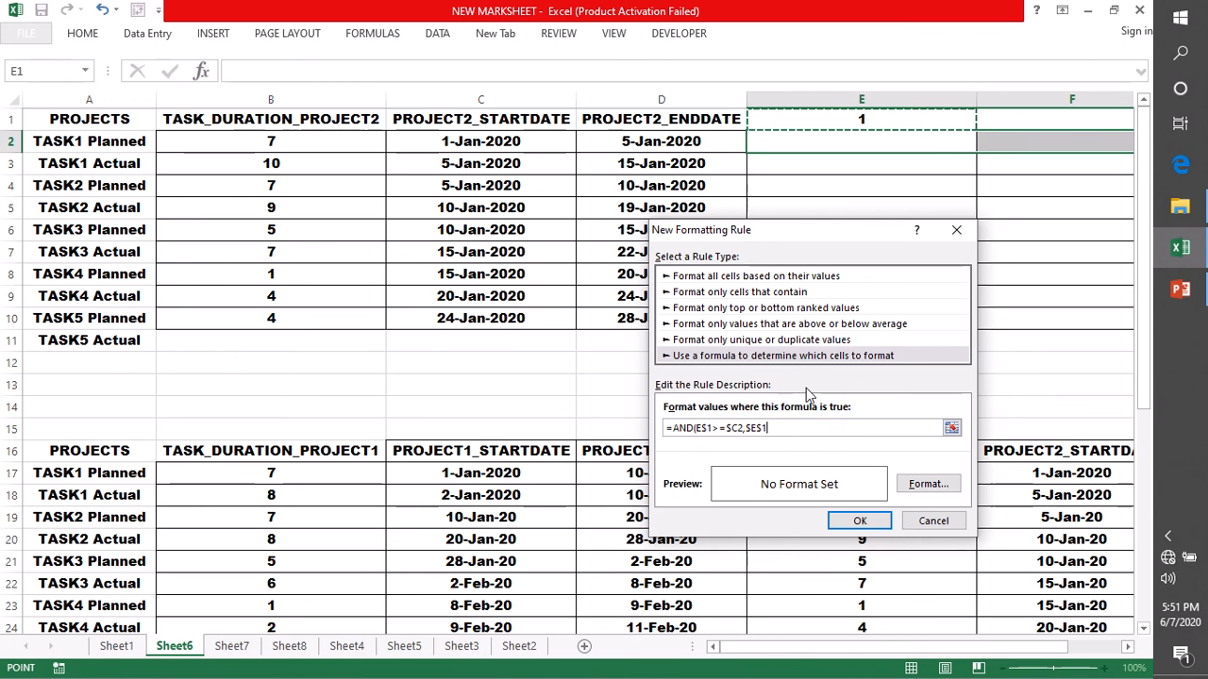
text(<=)
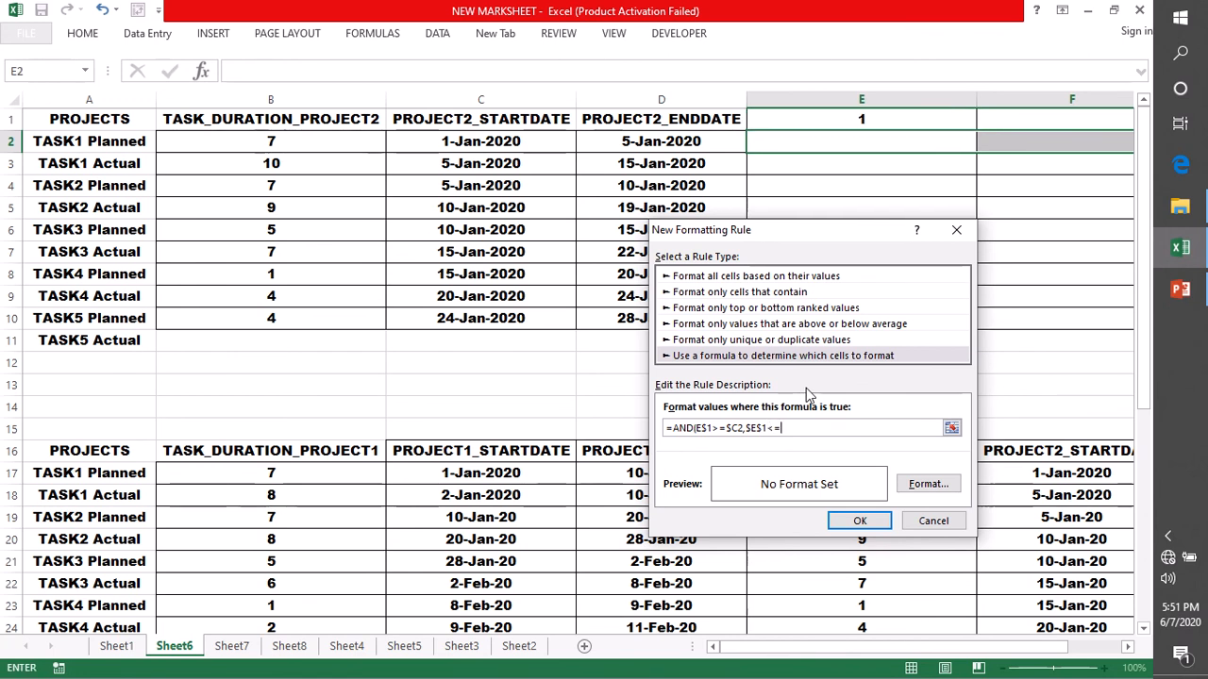
click(751, 429)
key(BackSpace)
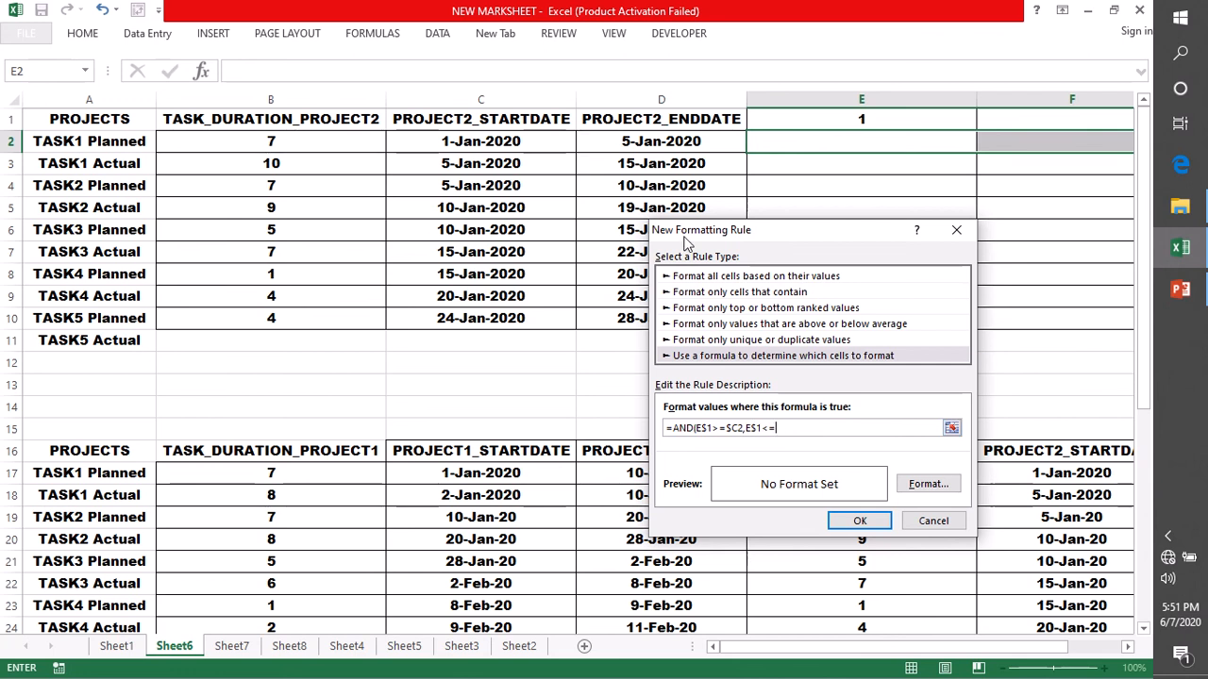
click(663, 142)
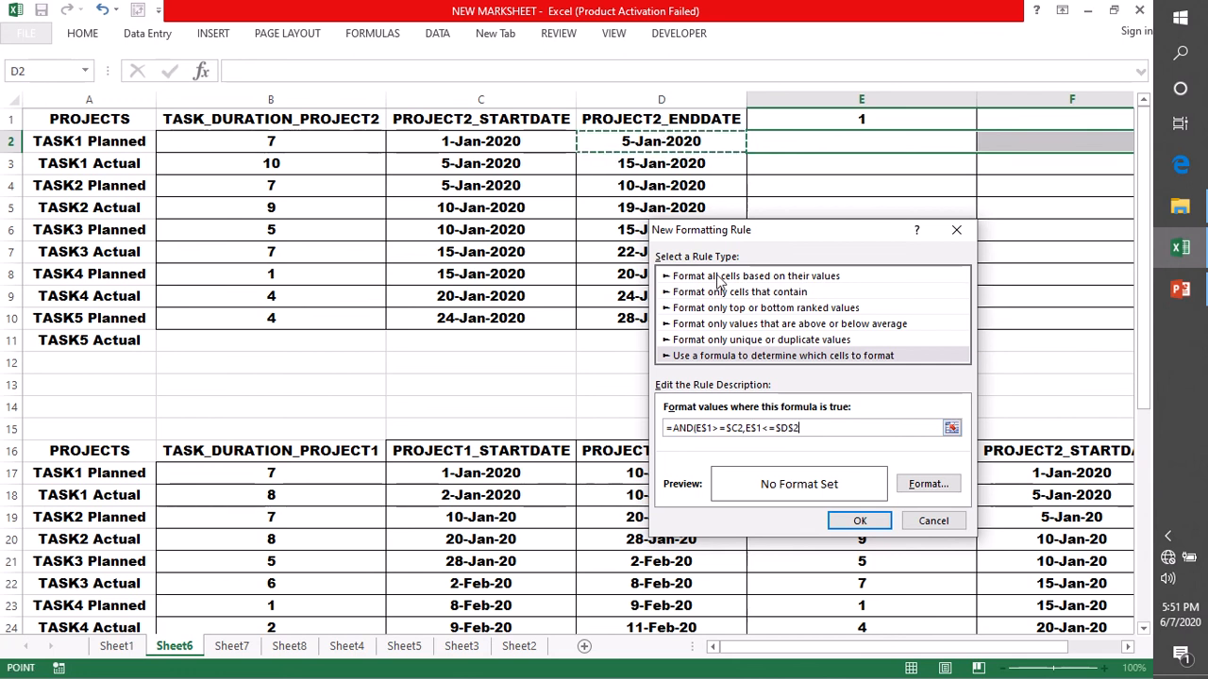
click(796, 428)
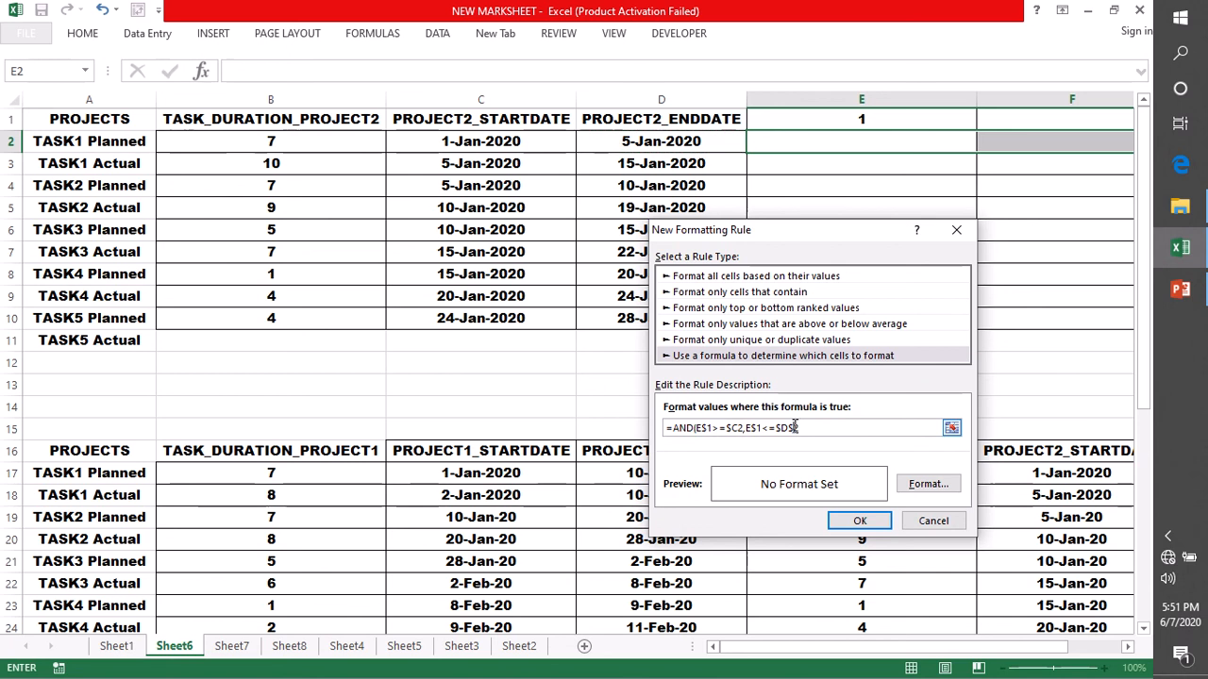
key(BackSpace)
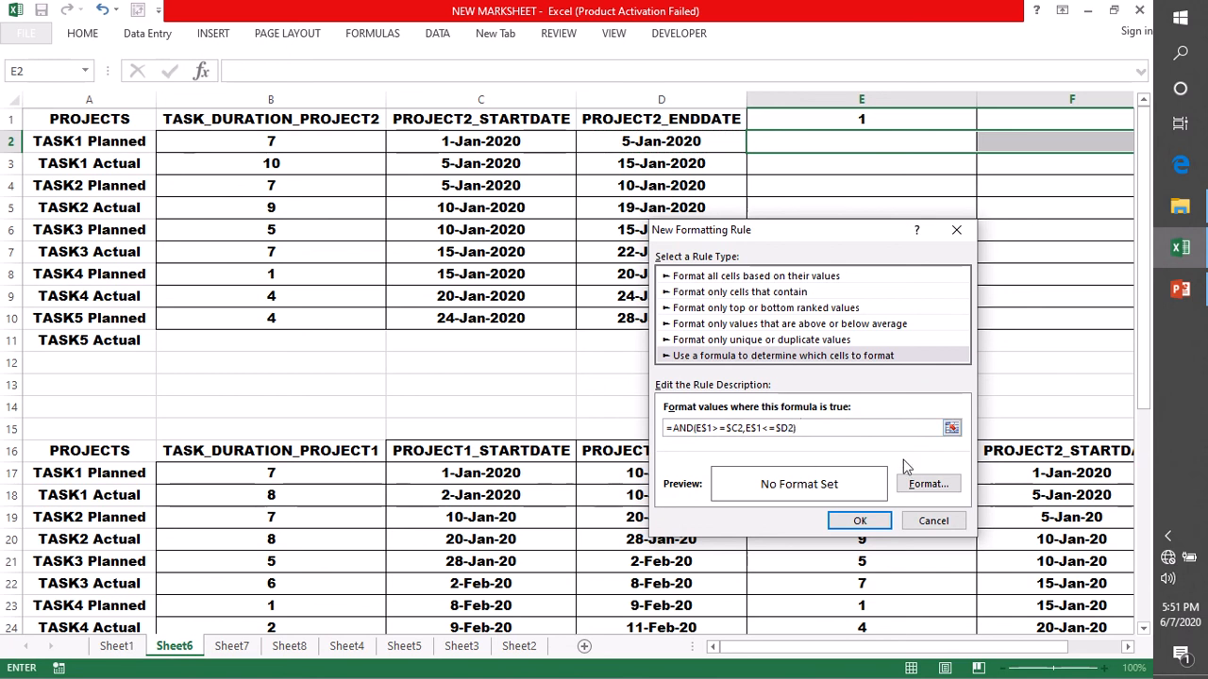
text())
- Give the TASK1 Planned rule a solid green fill and apply it to the row
click(923, 489)
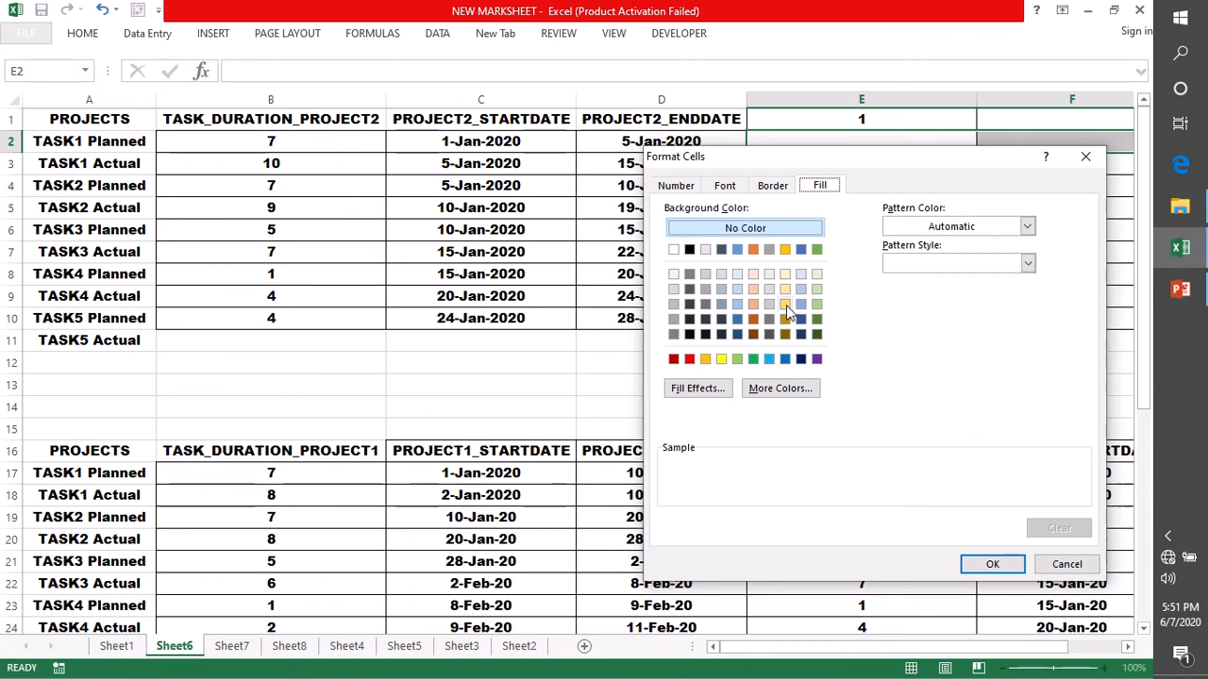
click(754, 358)
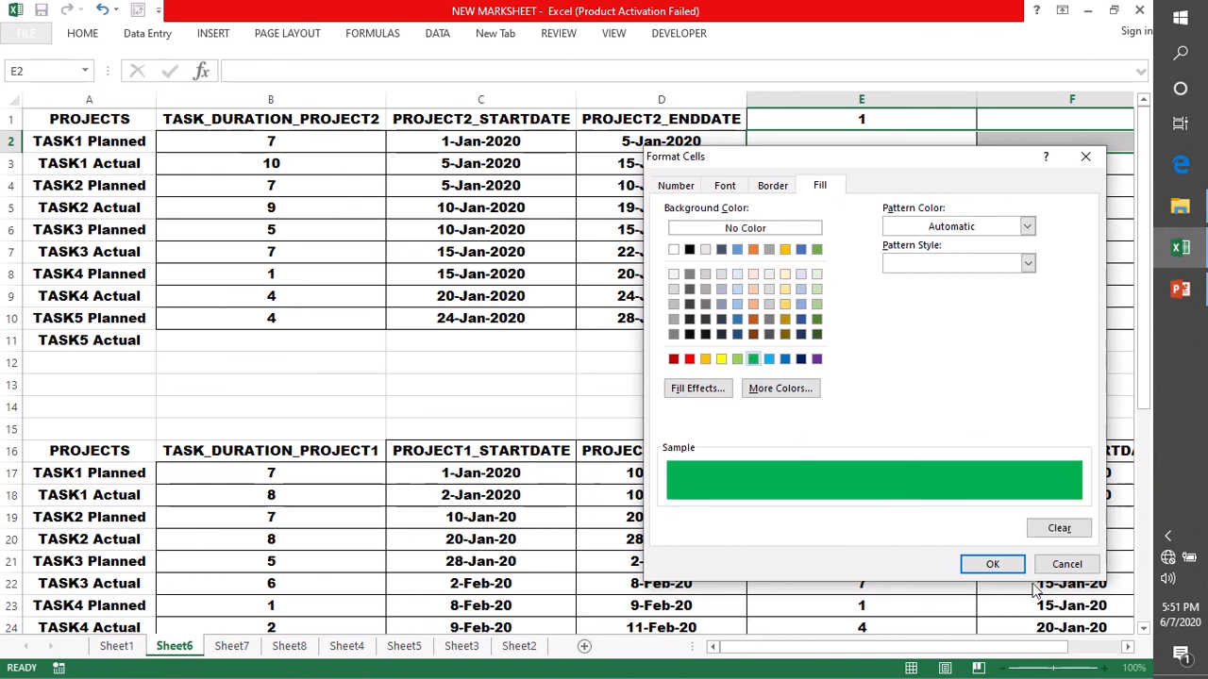
click(992, 564)
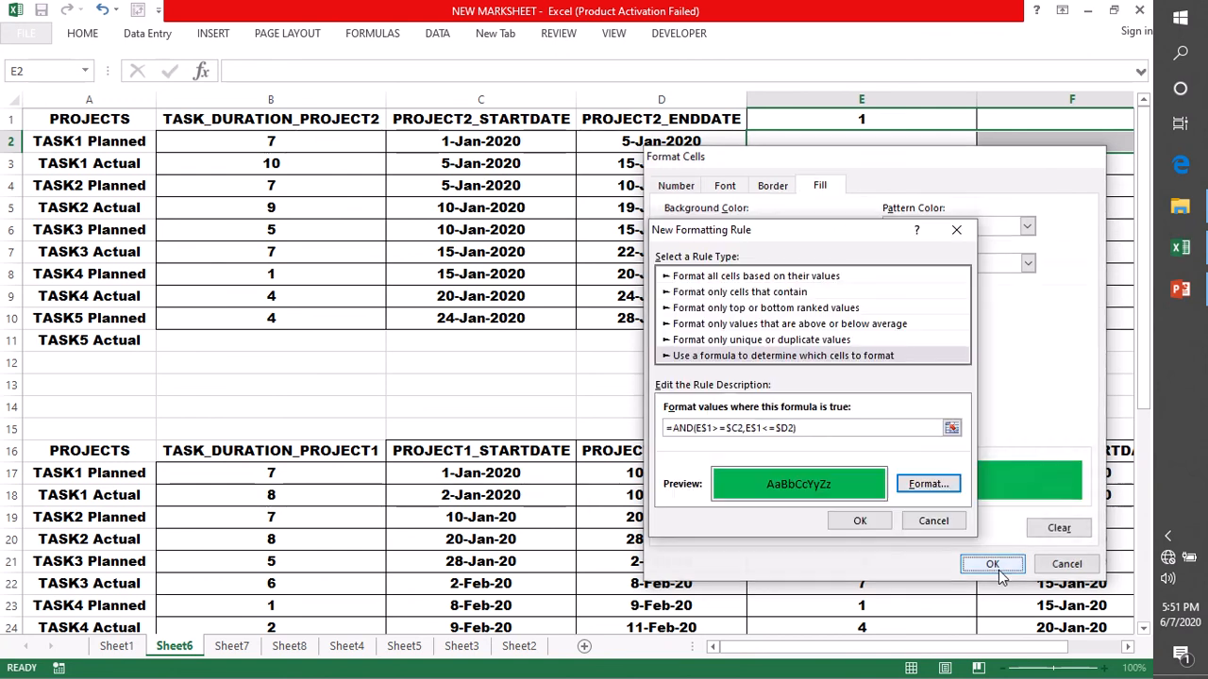
click(859, 521)
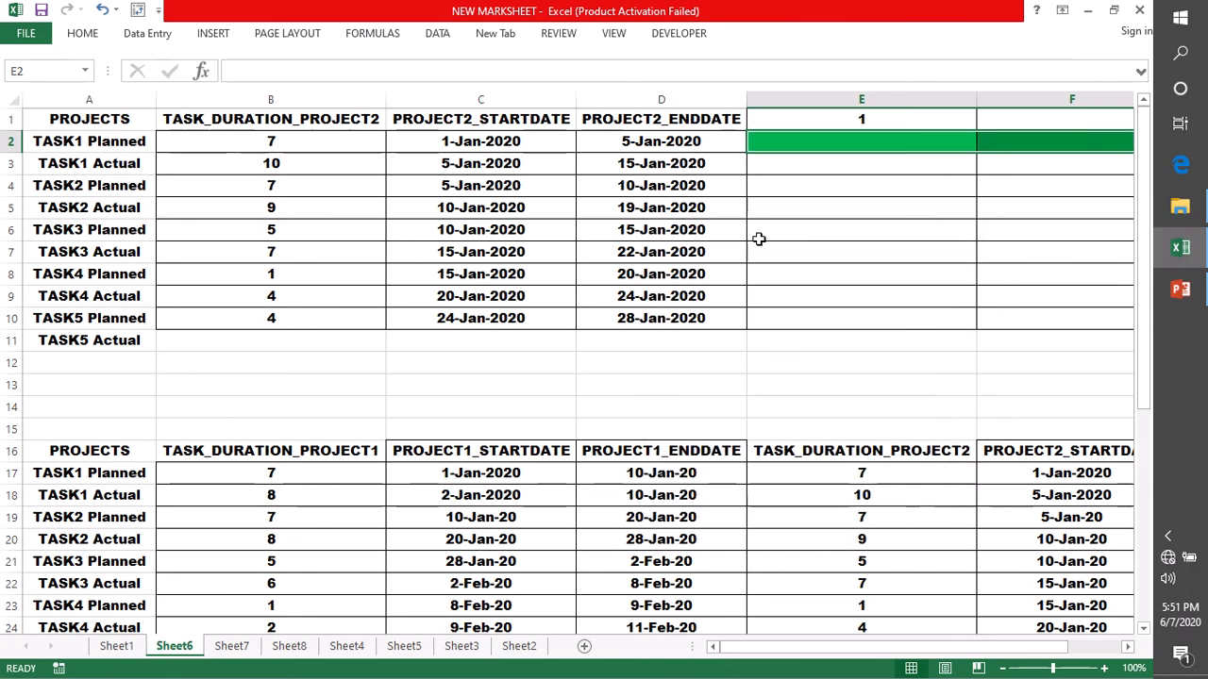
- Start a new formula-based conditional formatting rule for the TASK1 Actual row, from E3 to the sheet's last column
click(792, 165)
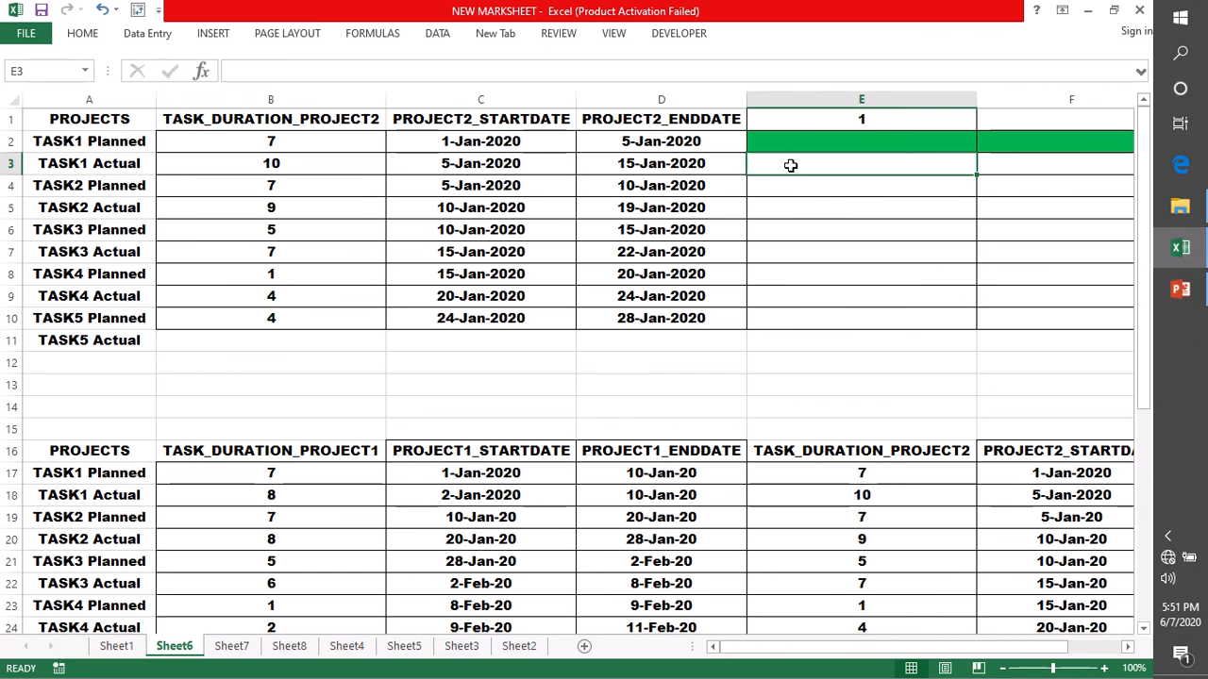
key(ctrl+shift+Right)
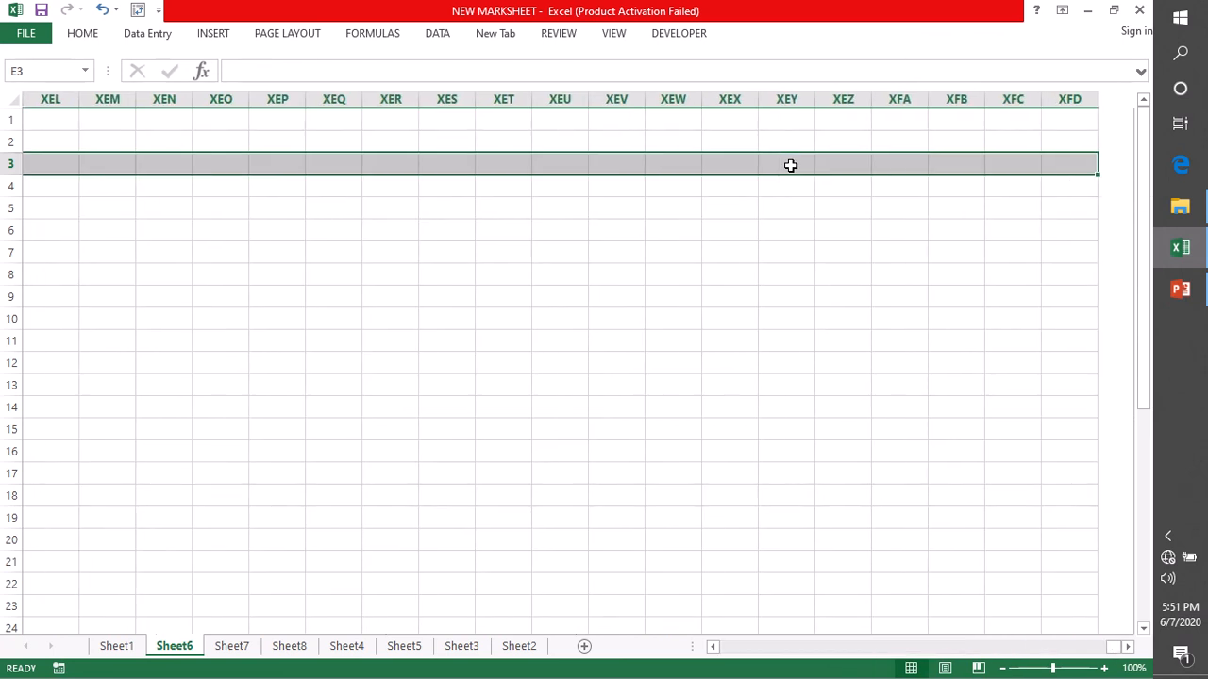
click(83, 36)
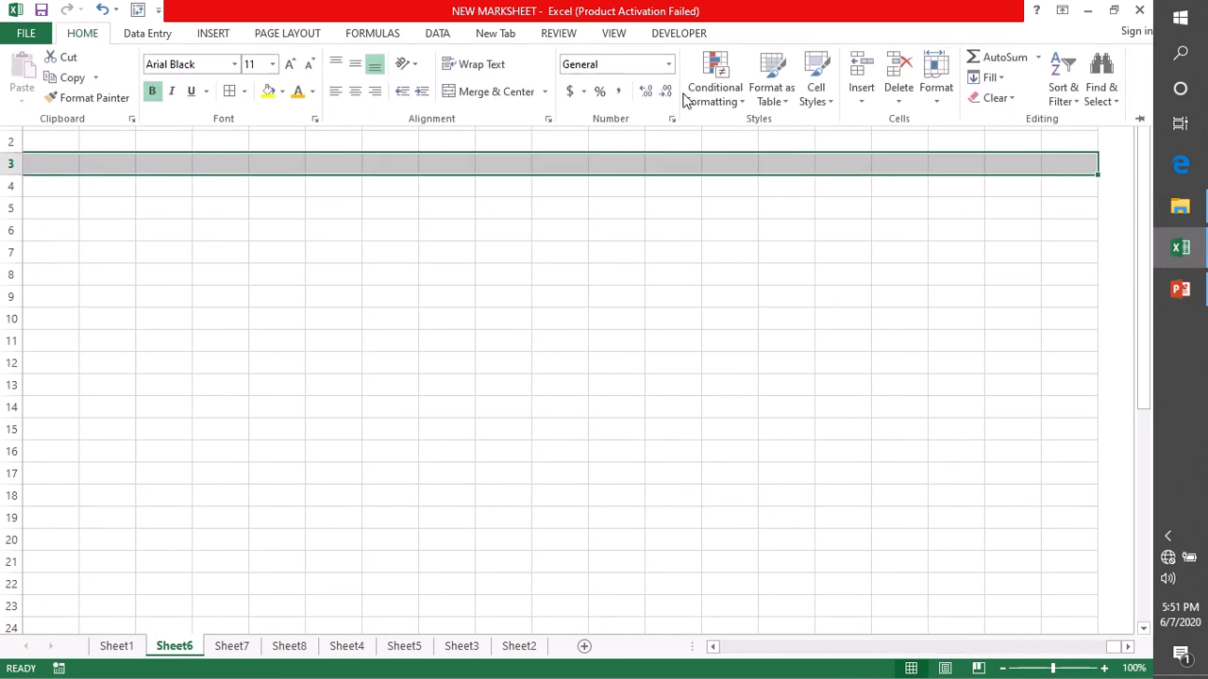
click(700, 95)
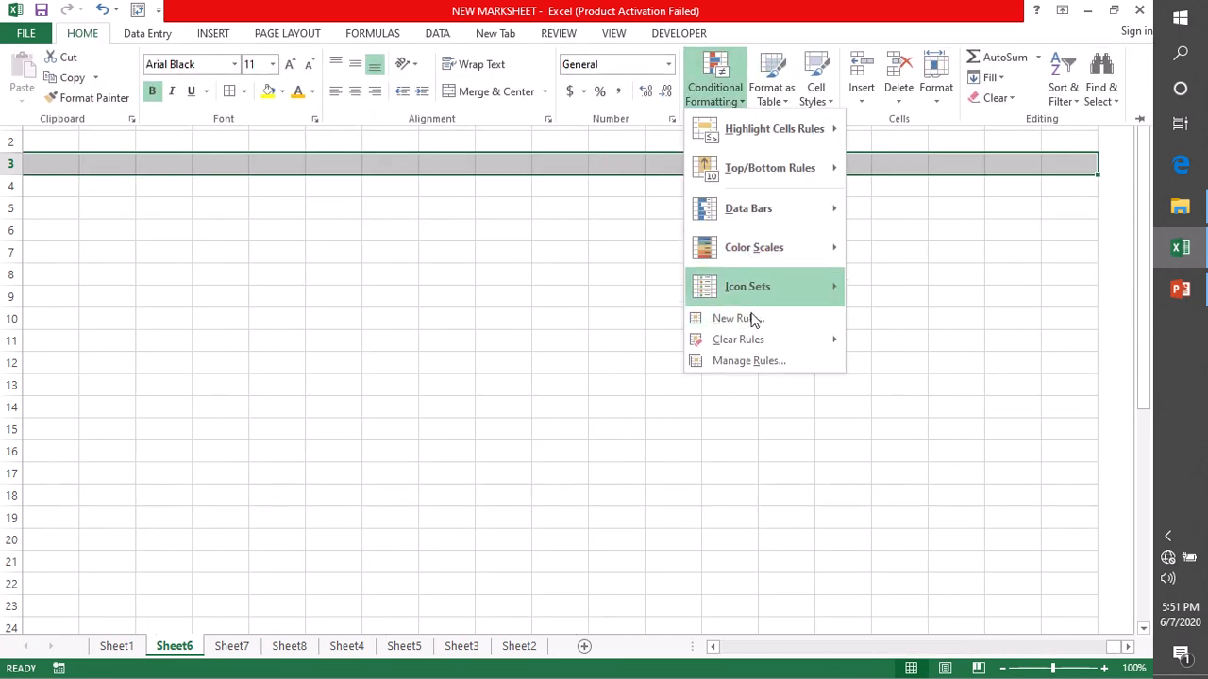
click(752, 319)
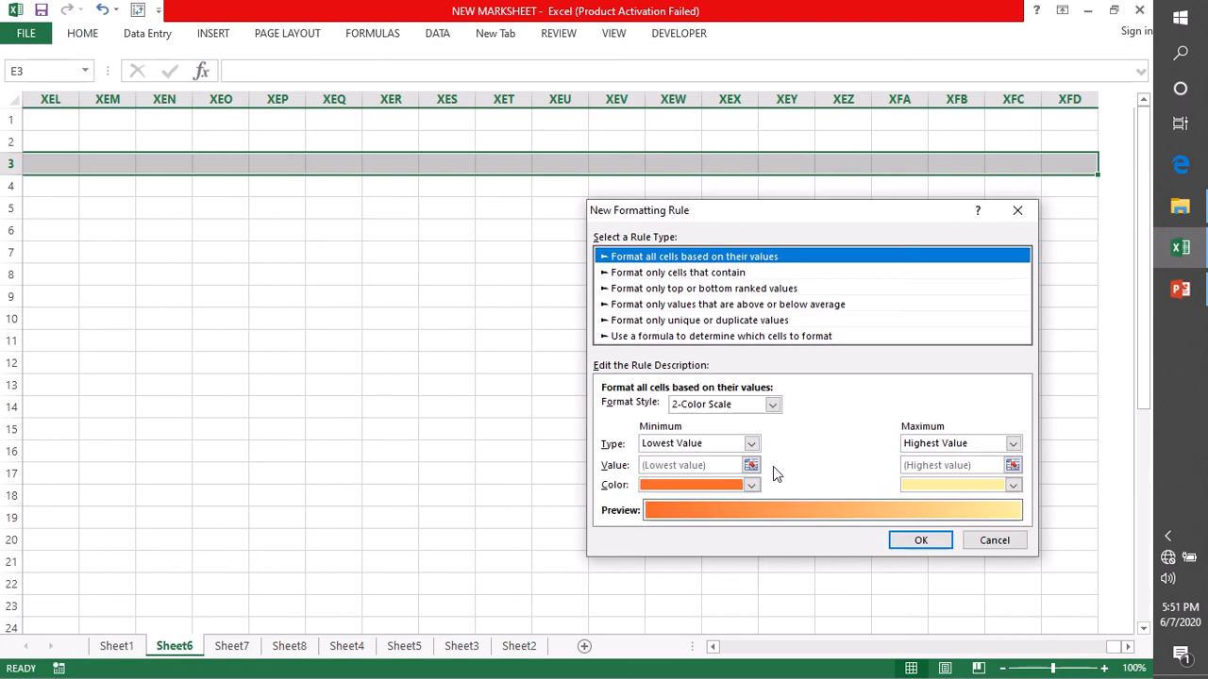
click(618, 338)
- Begin the TASK1 Actual rule's AND formula with the start-date condition E$1>=$C3, locking only the header row and the start-date column
click(651, 407)
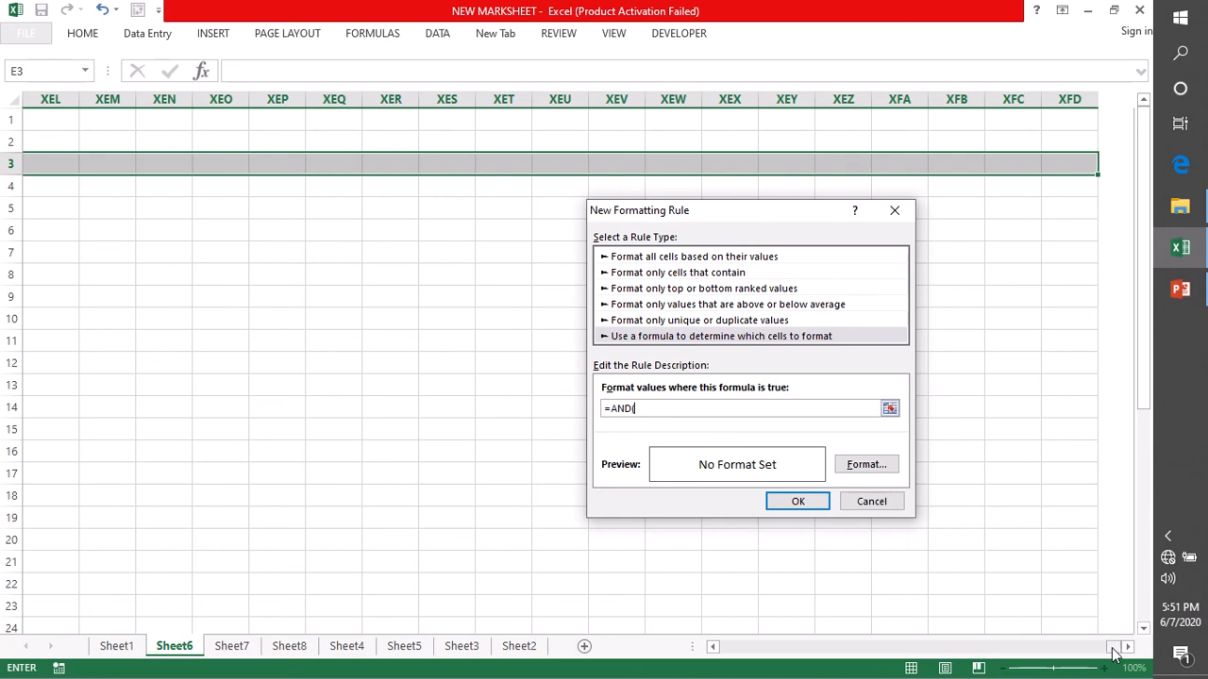
drag(1115, 653, 660, 653)
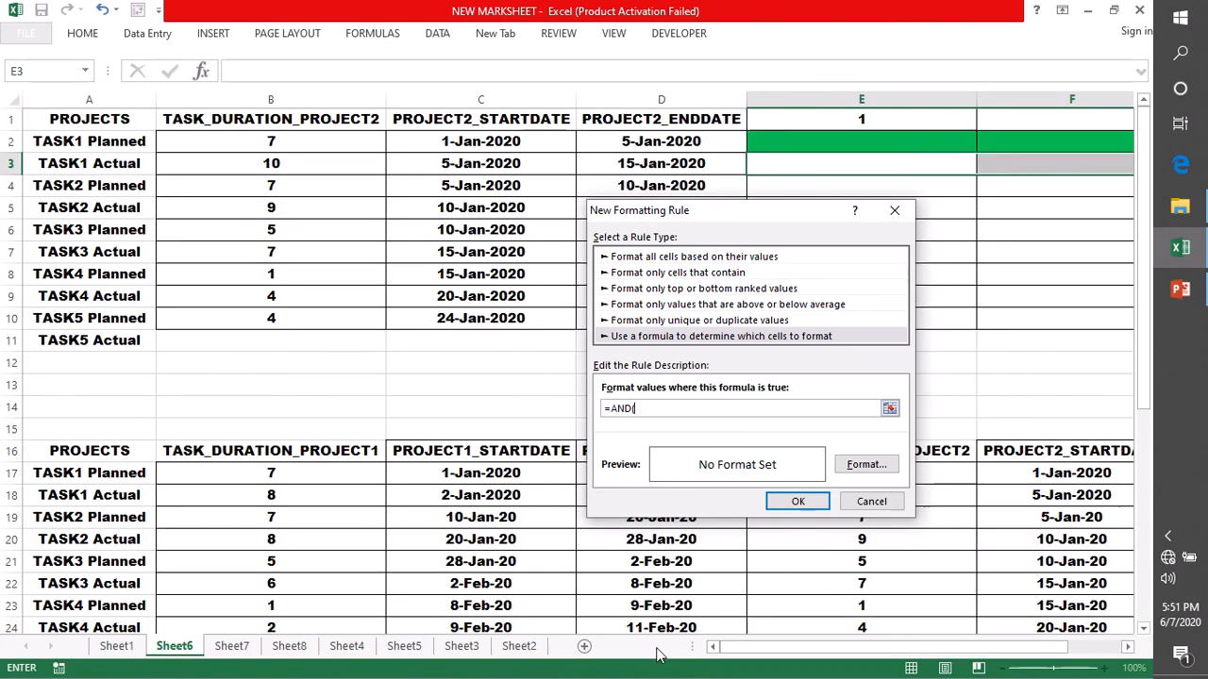
click(828, 119)
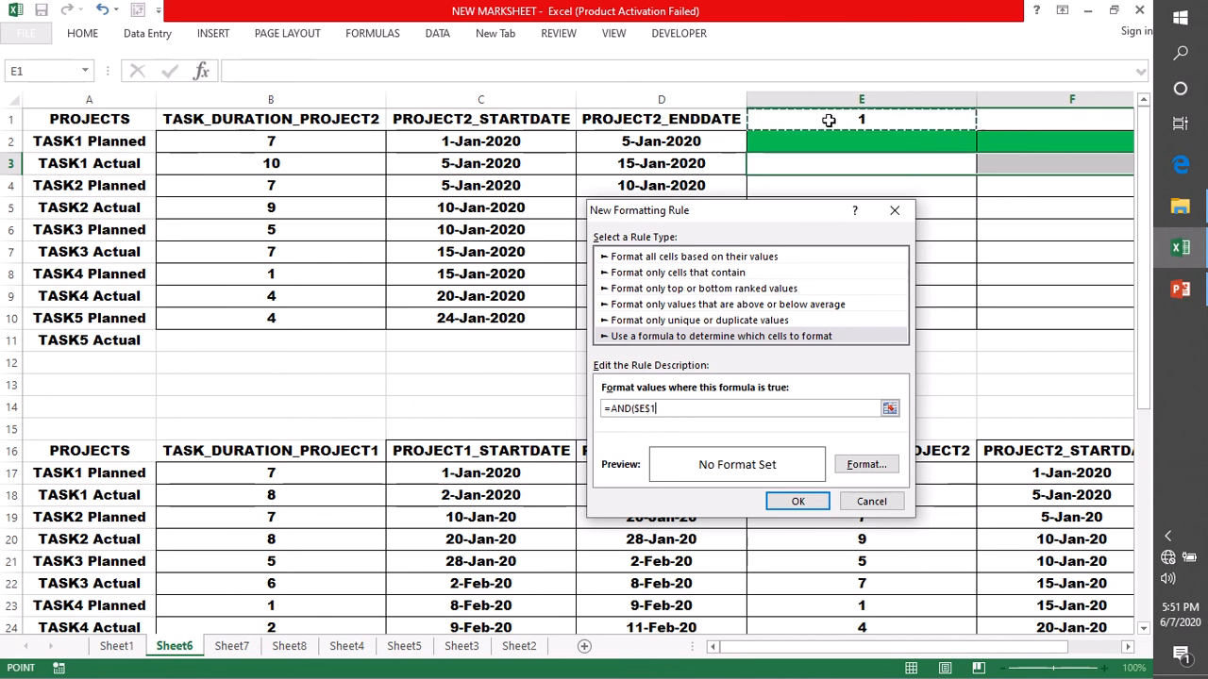
click(643, 410)
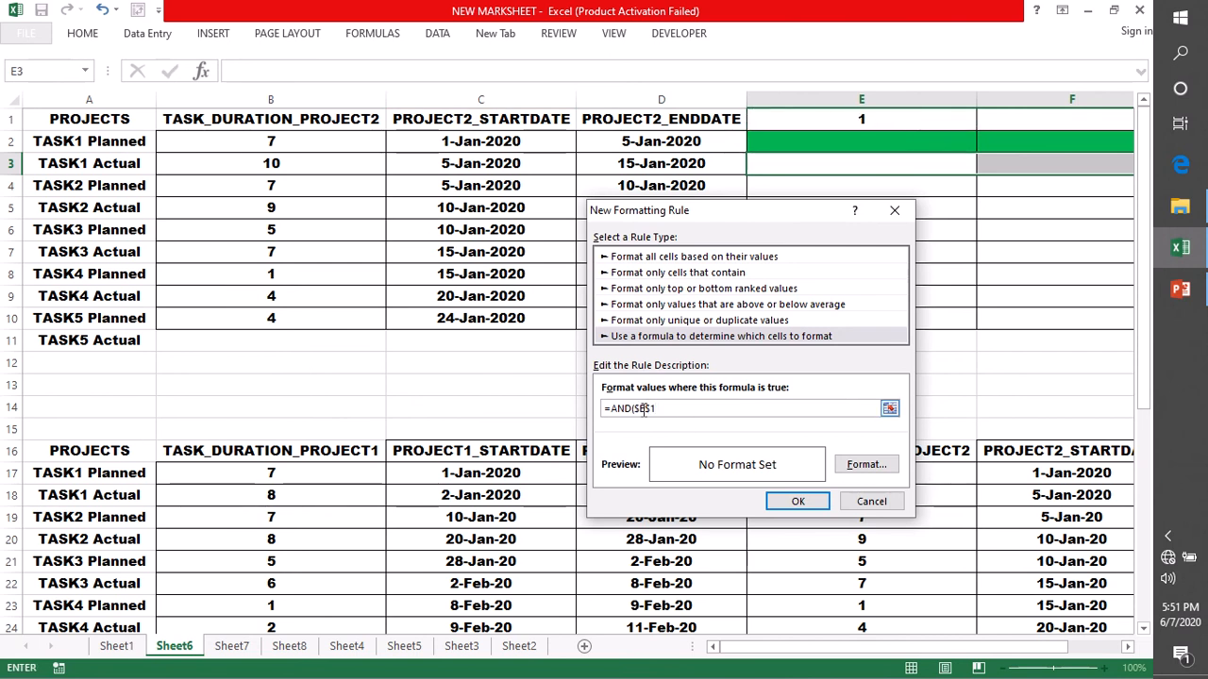
key(BackSpace)
text(>3)
key(BackSpace)
text(=)
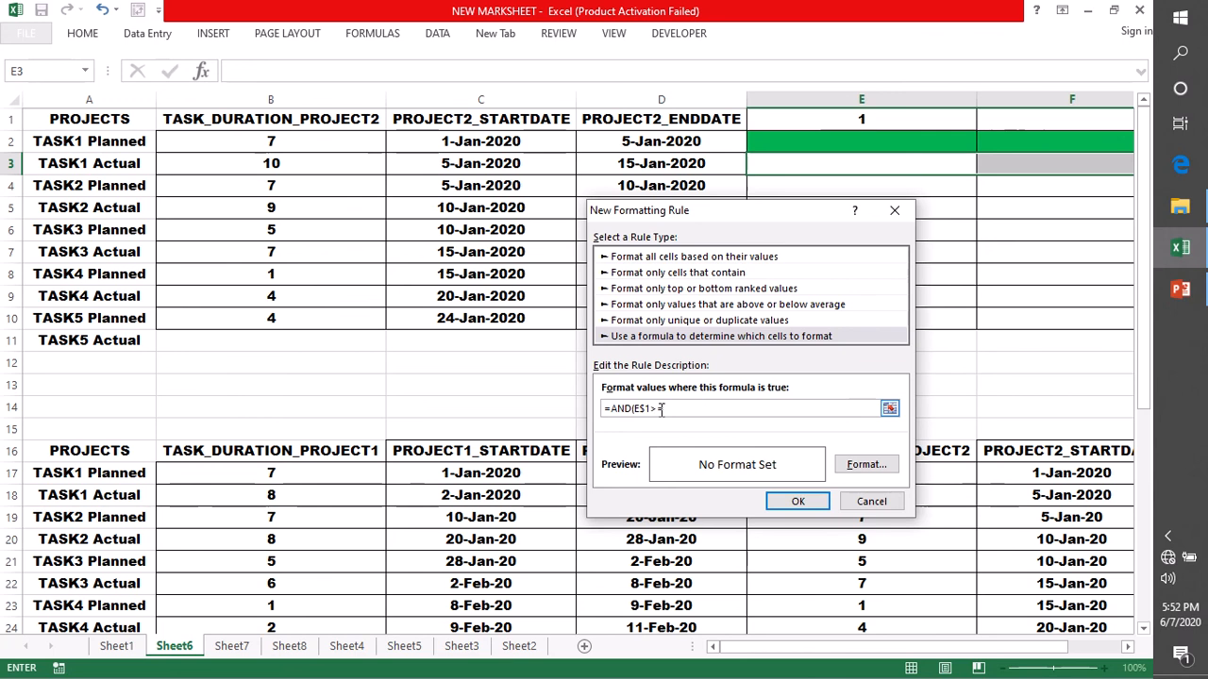
click(460, 163)
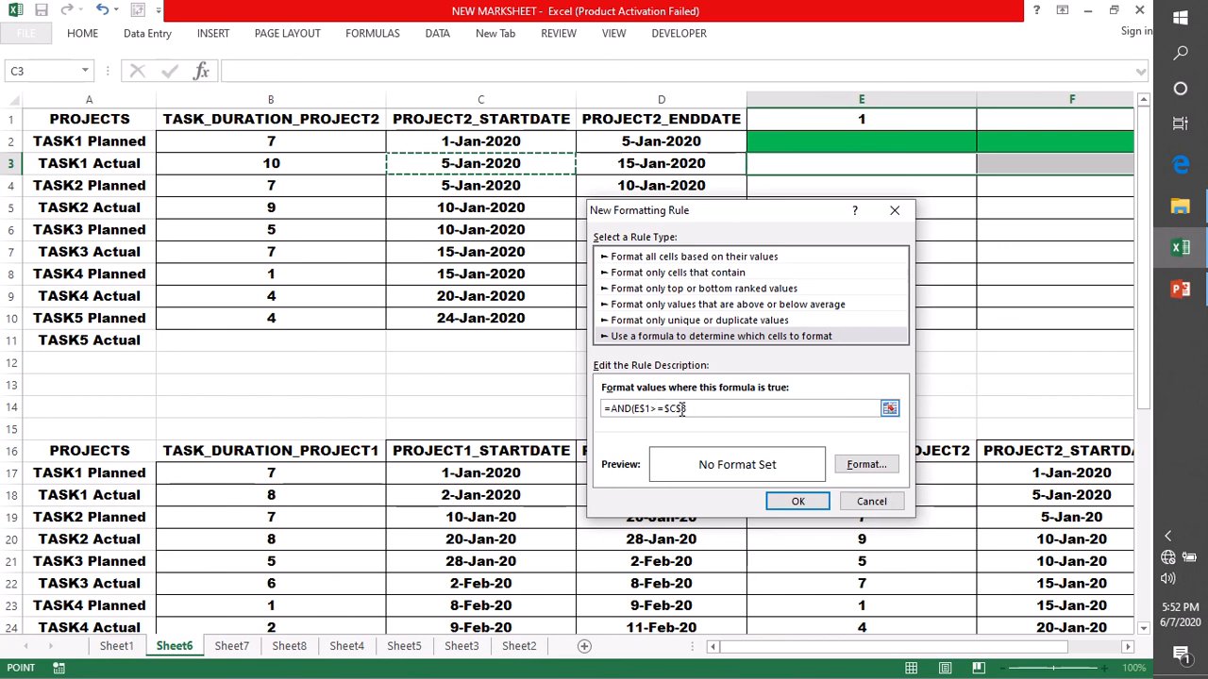
key(BackSpace)
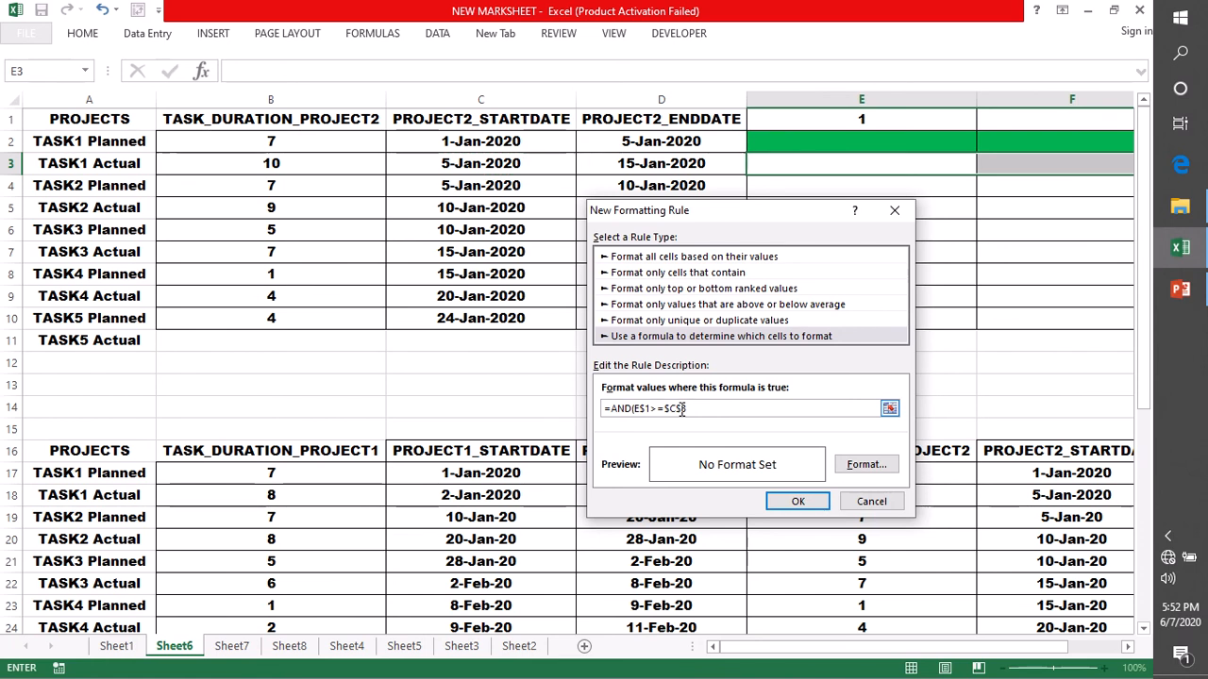
key(BackSpace)
text(3,)
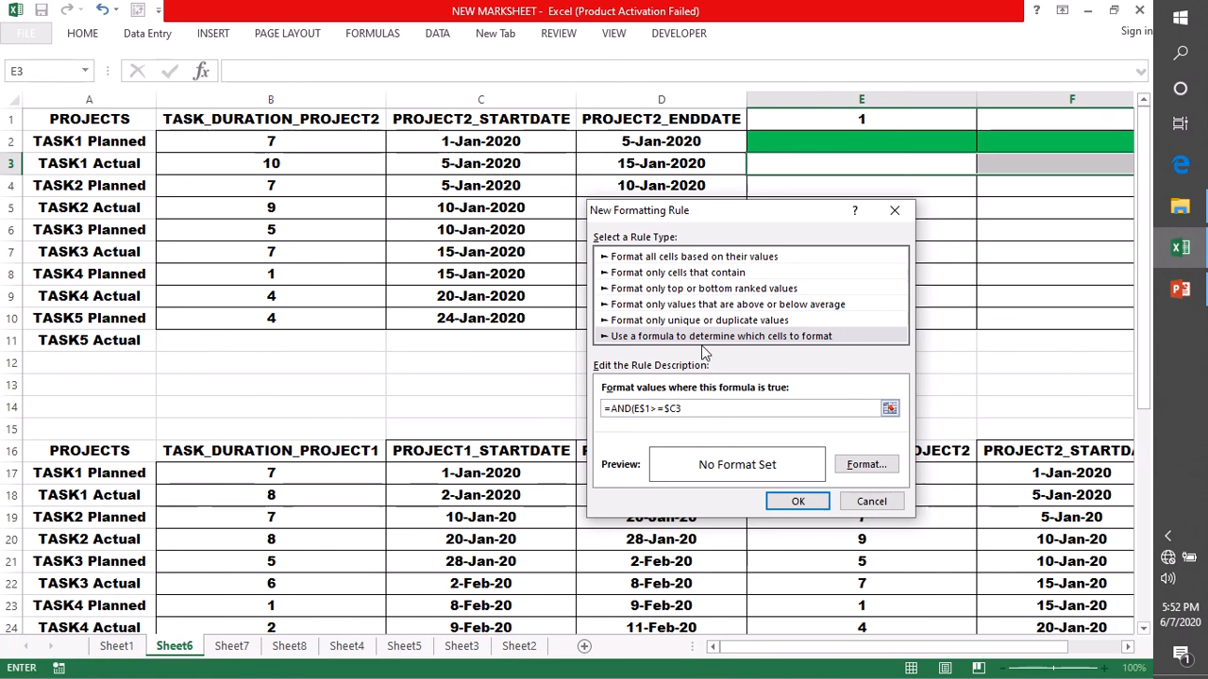
- Complete the TASK1 Actual rule formula with the end-date condition so it reads =AND(E$1>=$C3,E$1<=$D3)
click(838, 120)
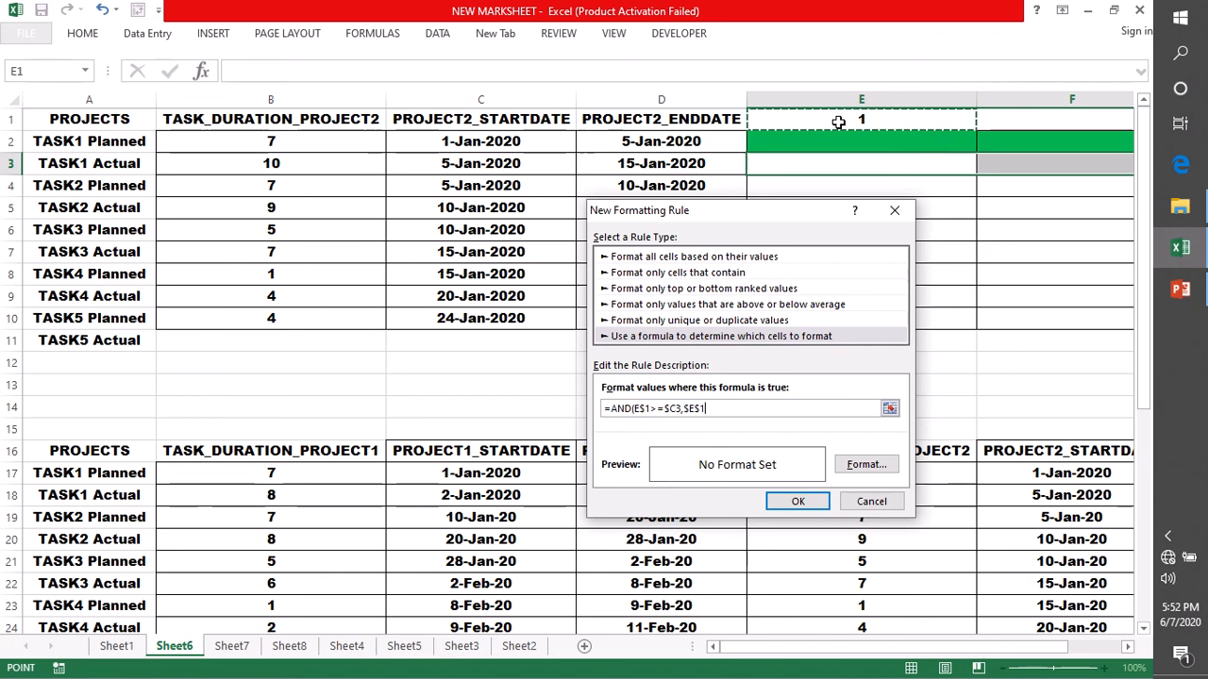
click(688, 408)
key(BackSpace)
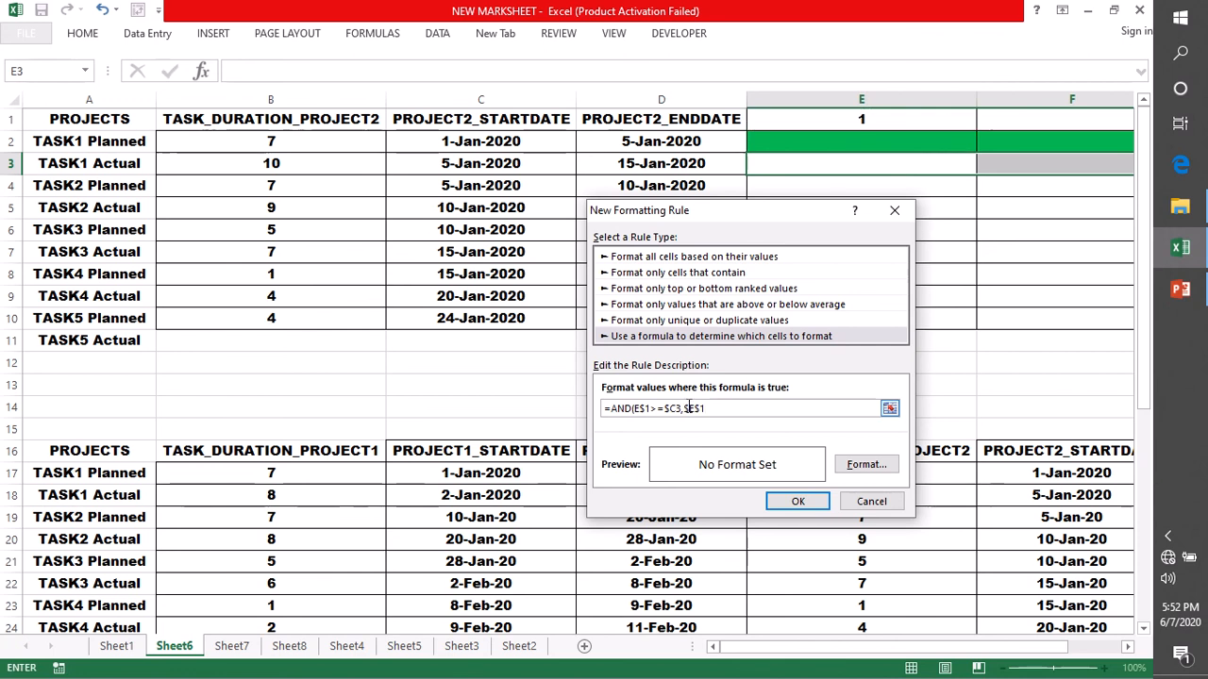
click(708, 408)
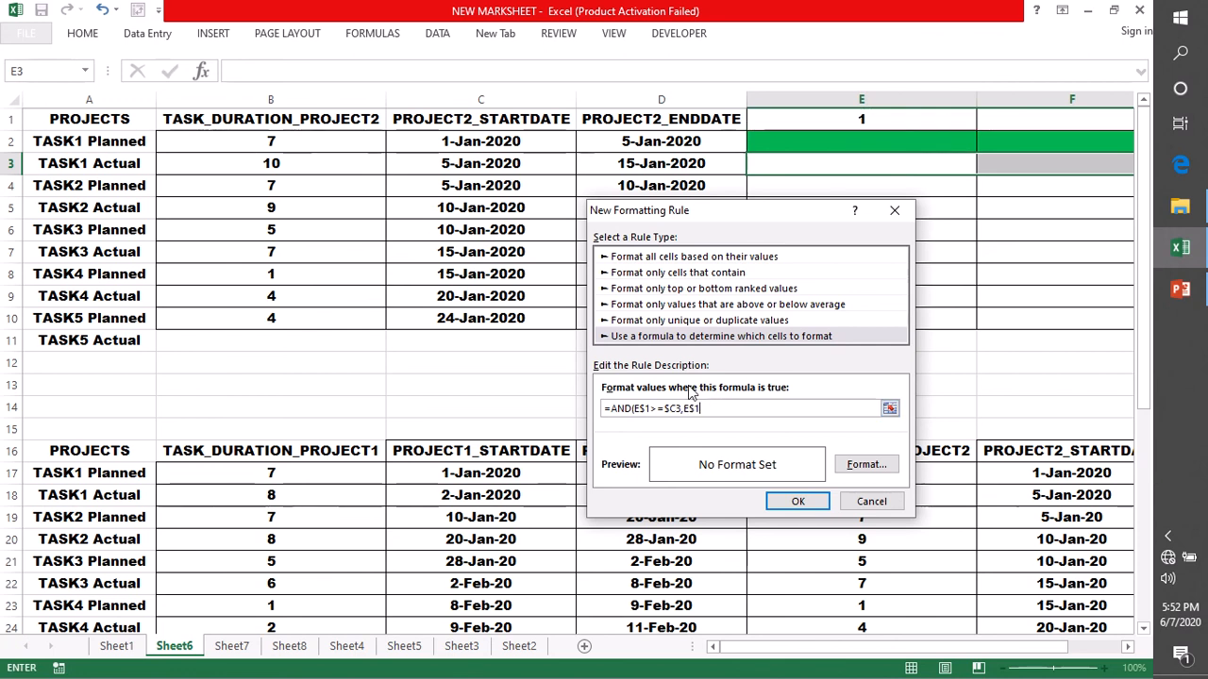
text(<=)
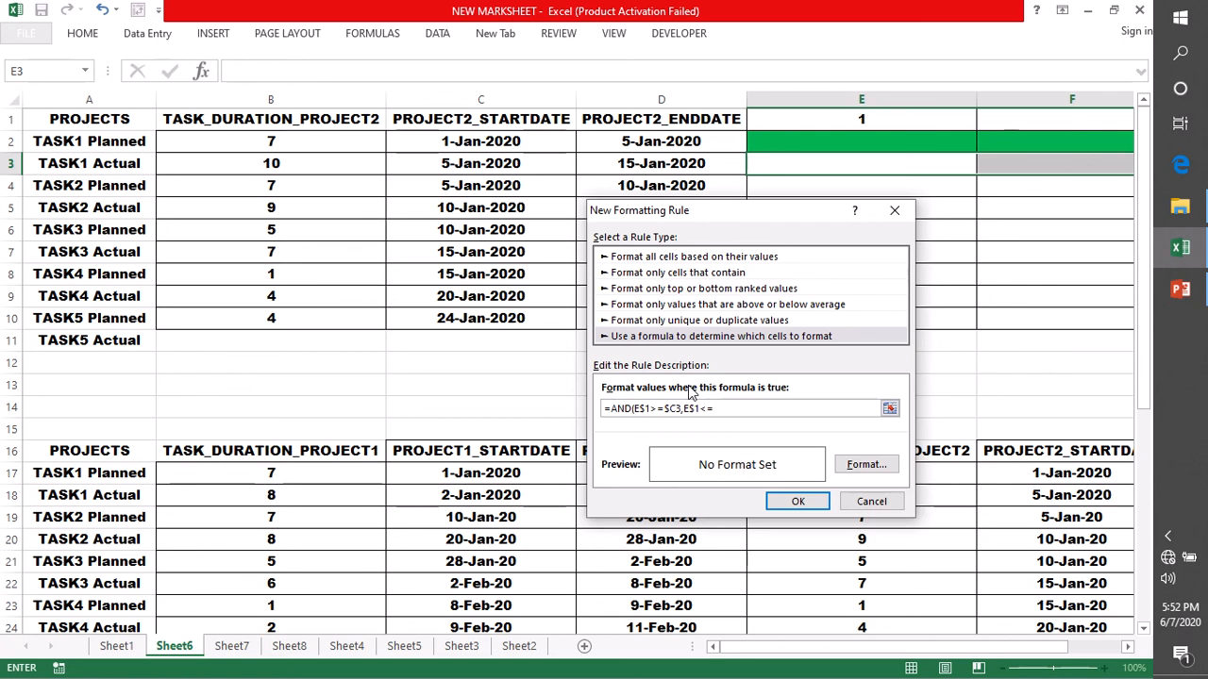
click(623, 163)
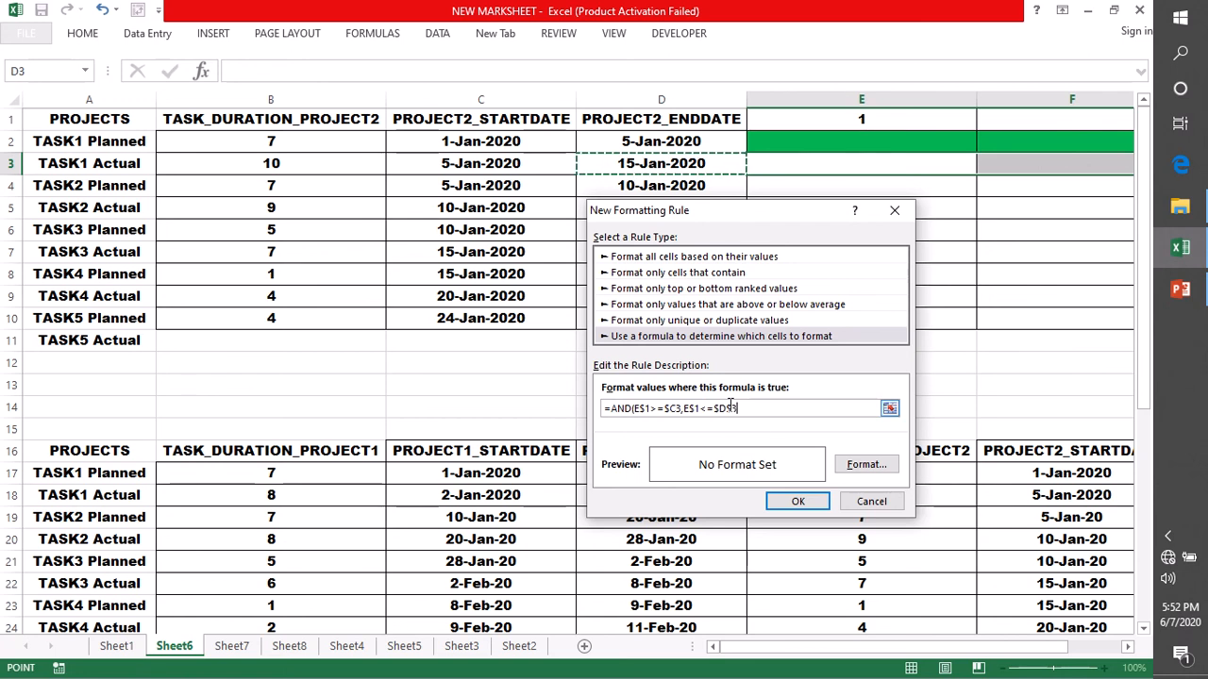
click(734, 407)
key(BackSpace)
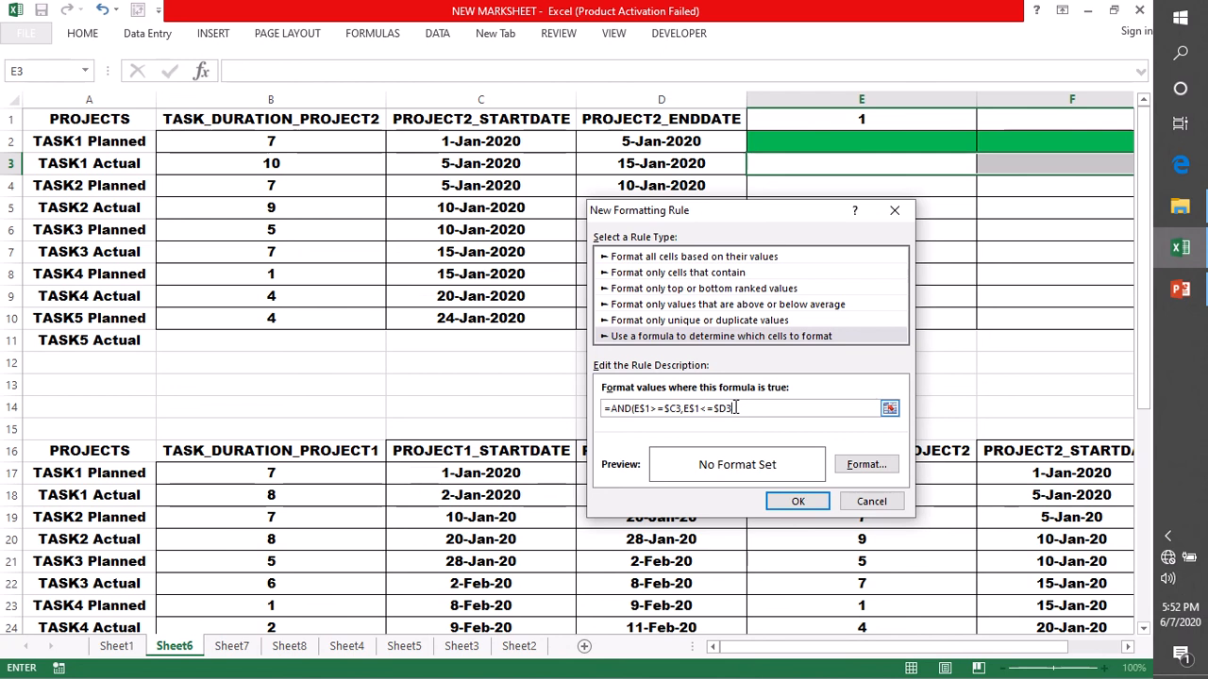
text())
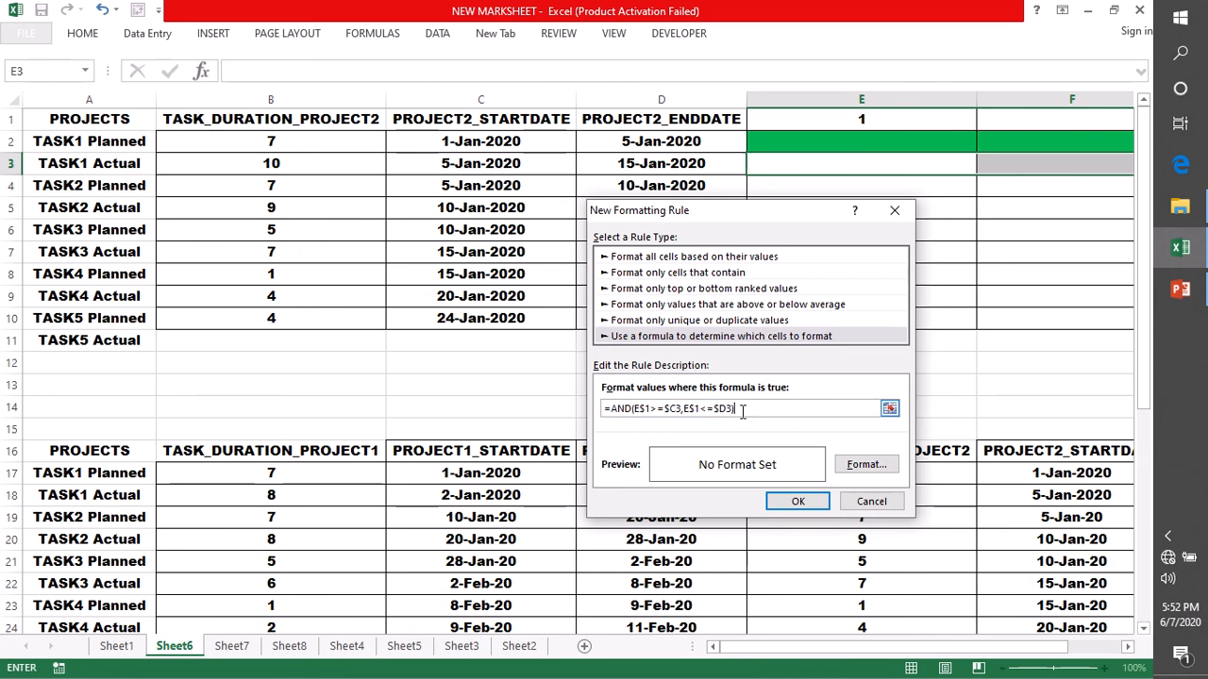
- Give the TASK1 Actual rule a solid orange fill and apply it to the row
click(859, 464)
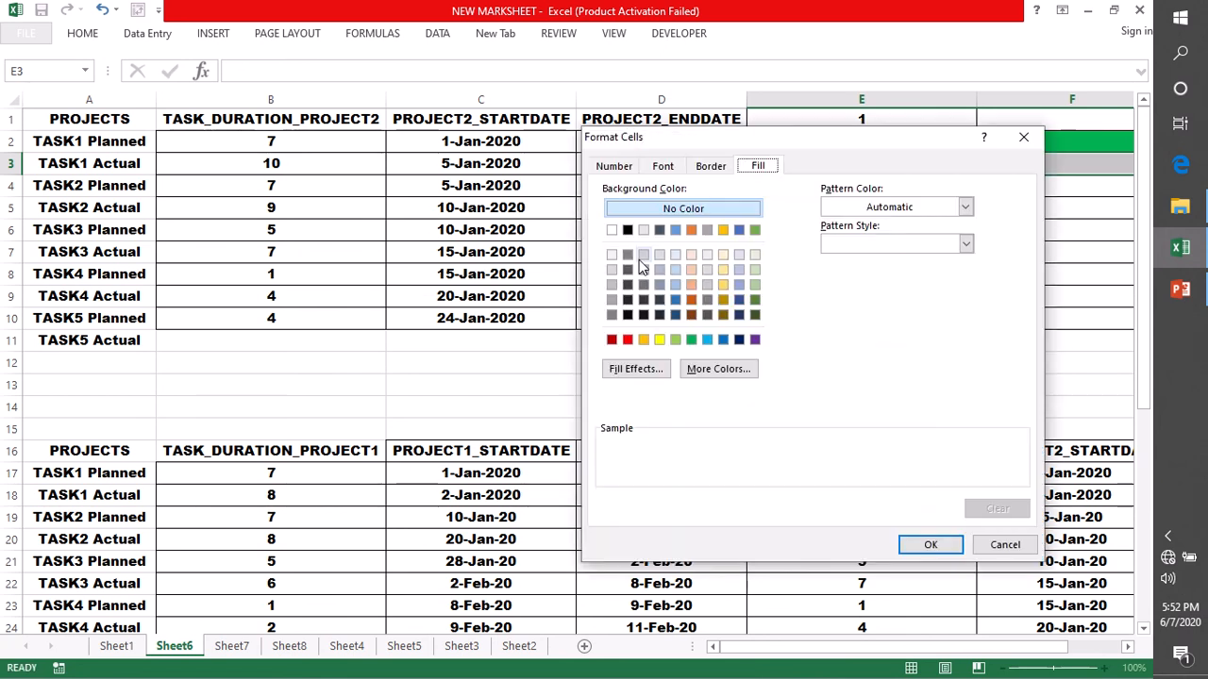
click(644, 340)
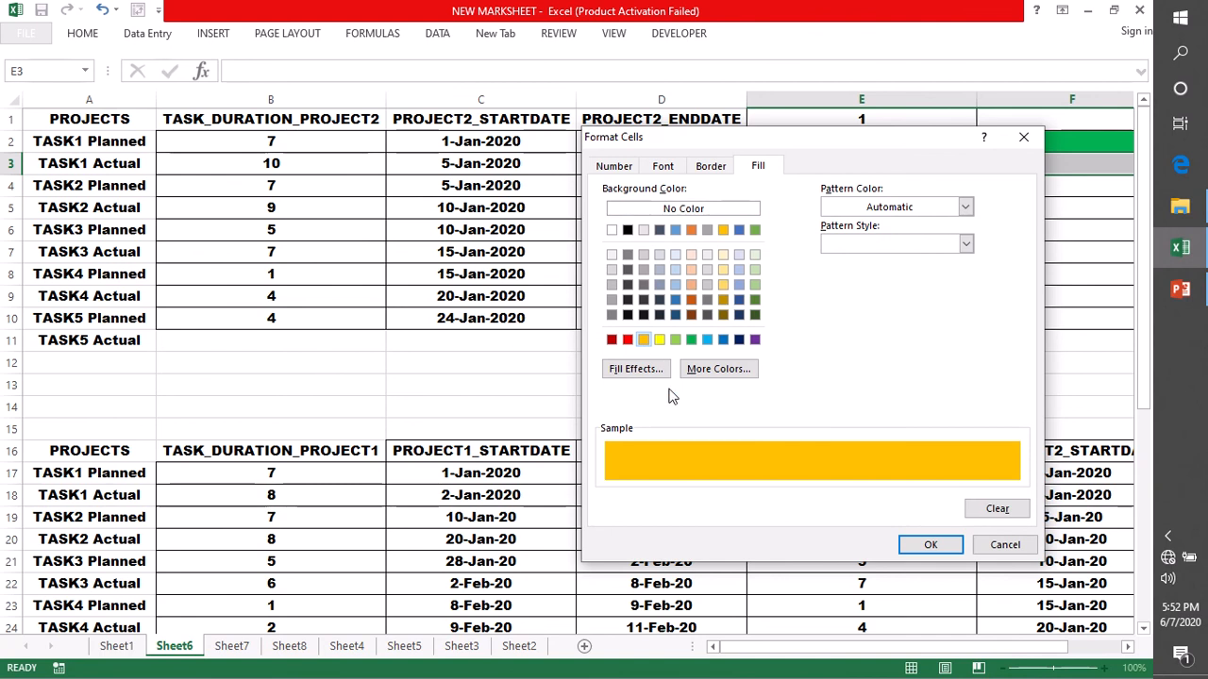
click(931, 548)
click(814, 500)
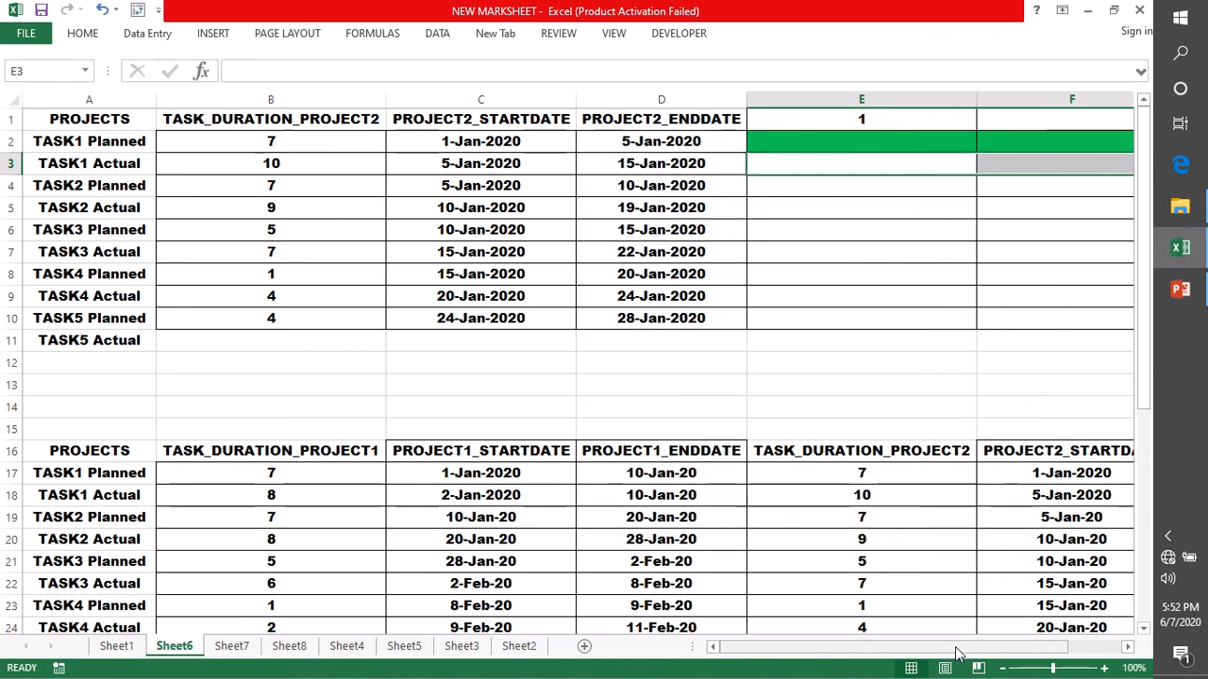
- Extend the TASK1 Planned and Actual colour rules down to the remaining task rows, covering the timeline E2:BA10
drag(956, 651, 986, 650)
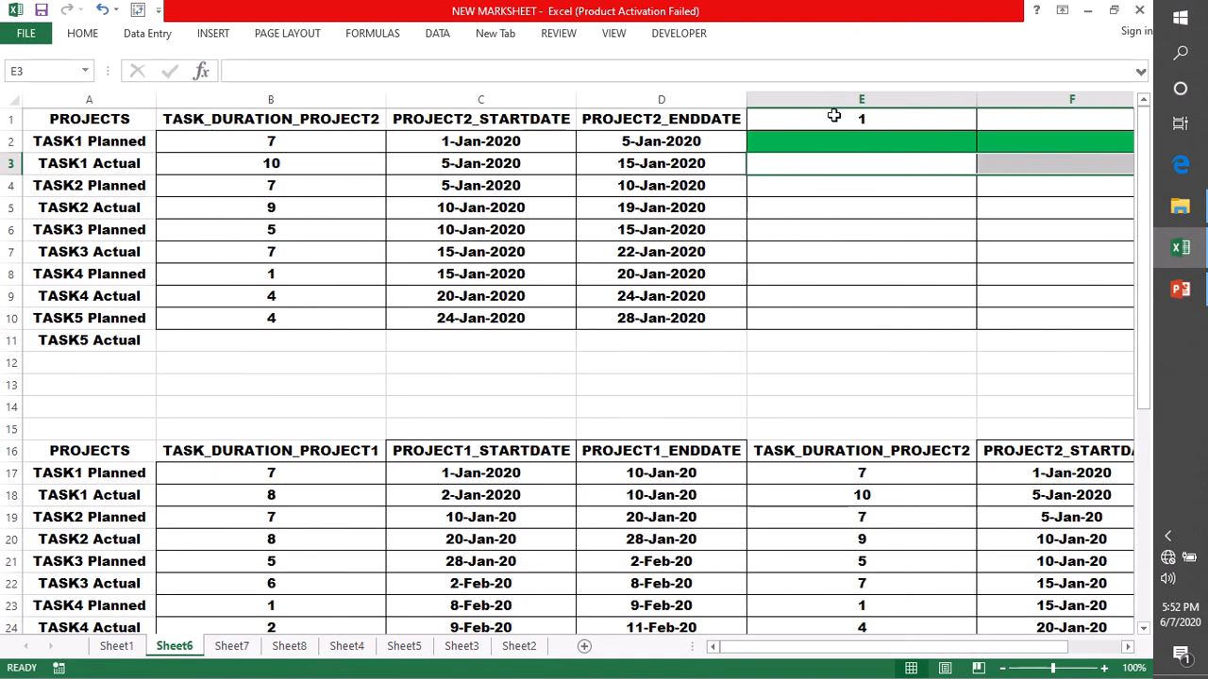
drag(773, 141, 1069, 329)
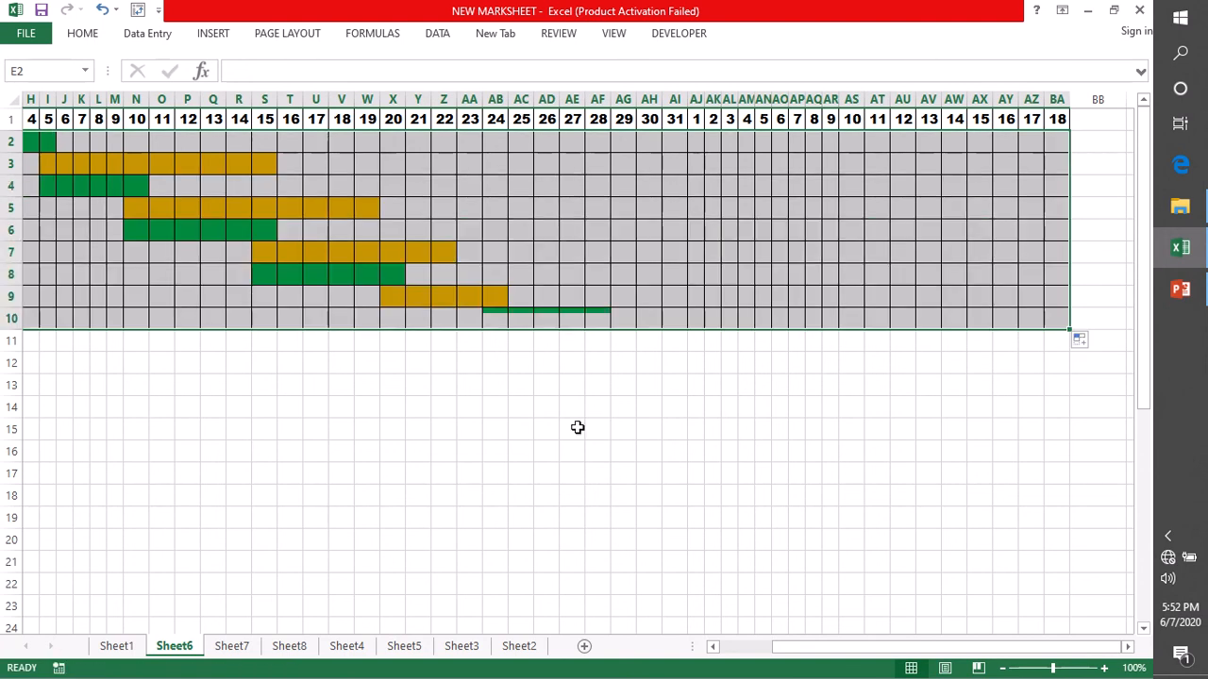
mouse_move(839, 653)
mouse_down()
mouse_move(786, 653)
mouse_move(831, 649)
mouse_up()
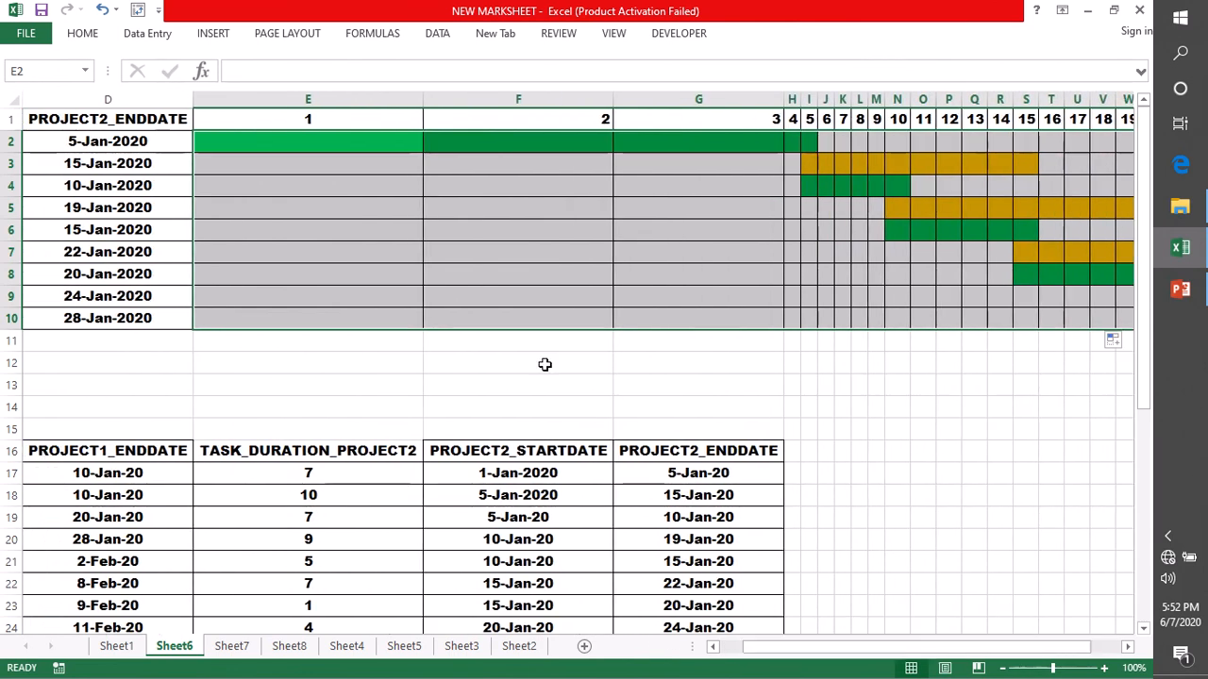
- Resize timeline columns E to T to one uniform, narrower width
click(307, 99)
drag(358, 96, 1066, 77)
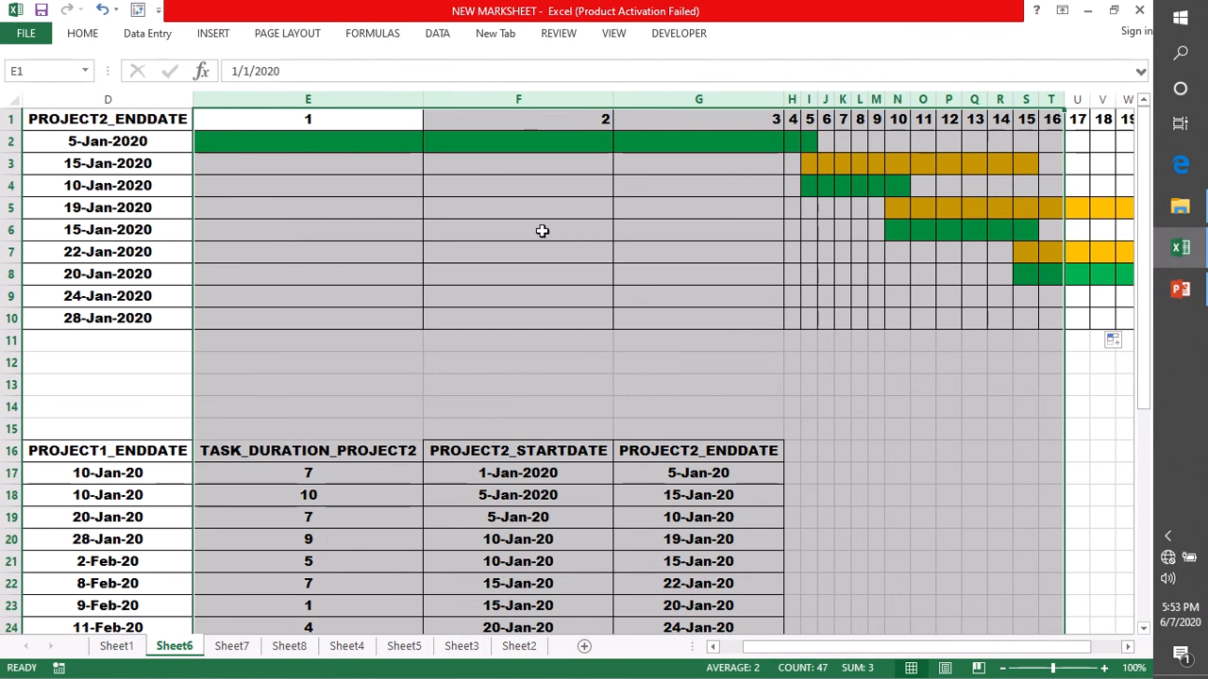
drag(421, 100, 258, 100)
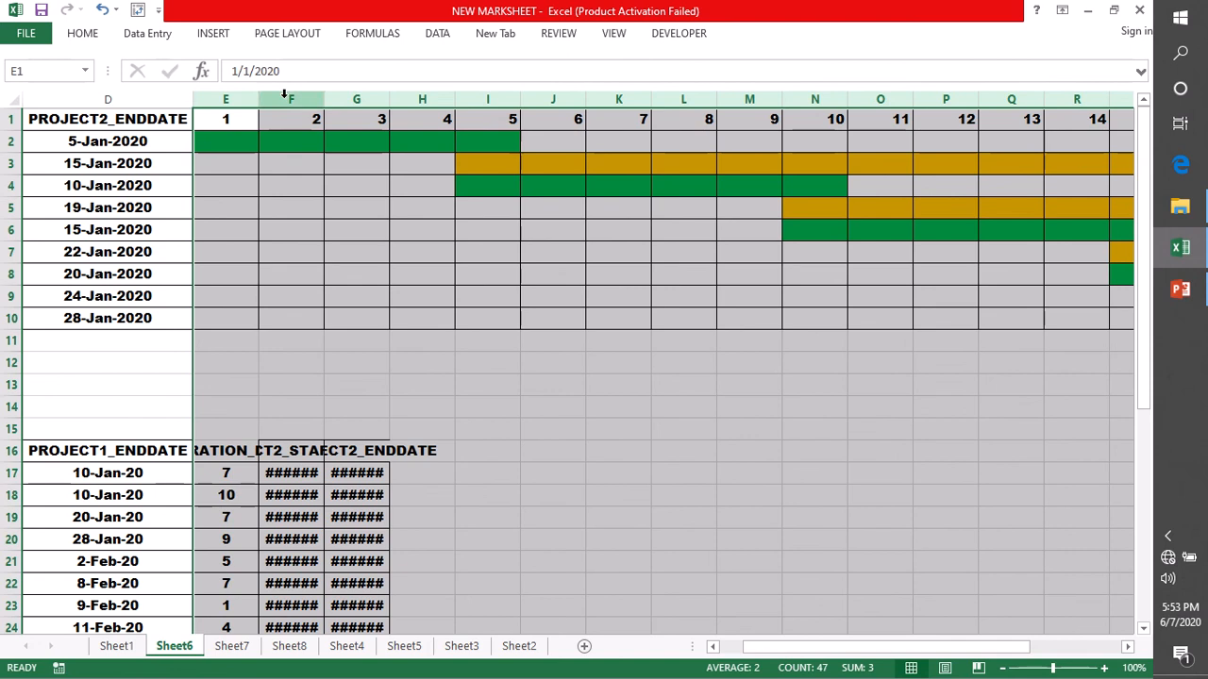
click(831, 434)
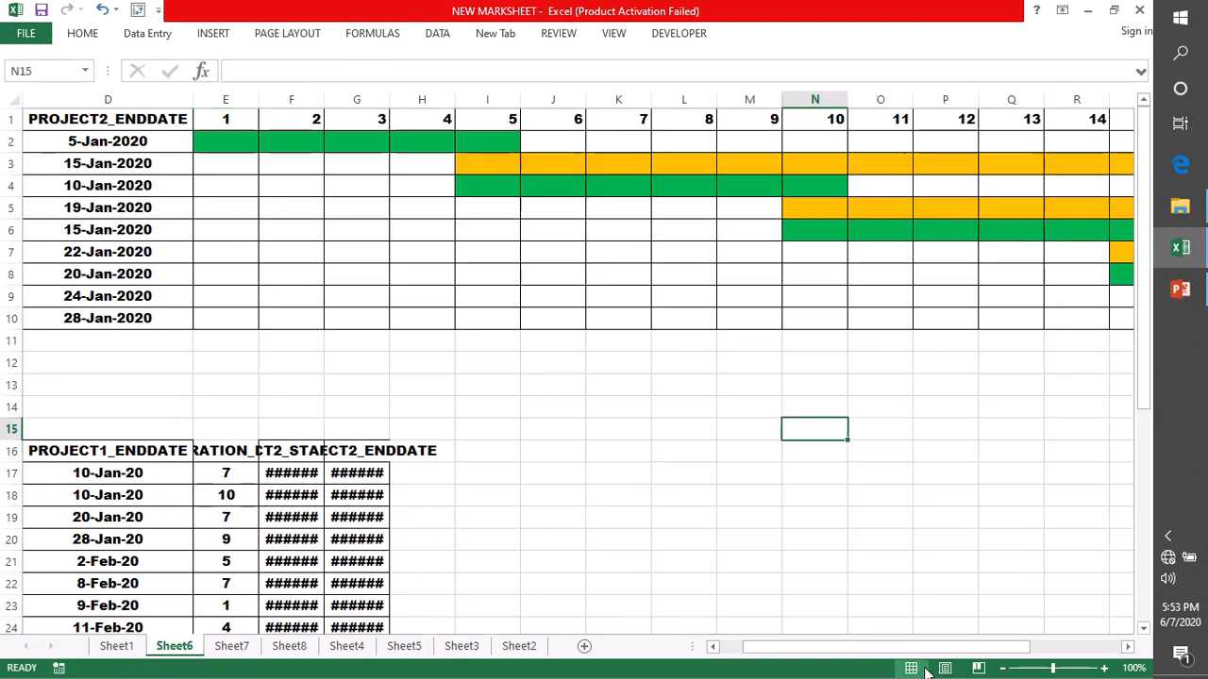
- Copy the column width of day 17 (cell U2) onto timeline range E2:T10, pasting column widths only
drag(942, 648, 993, 653)
click(695, 142)
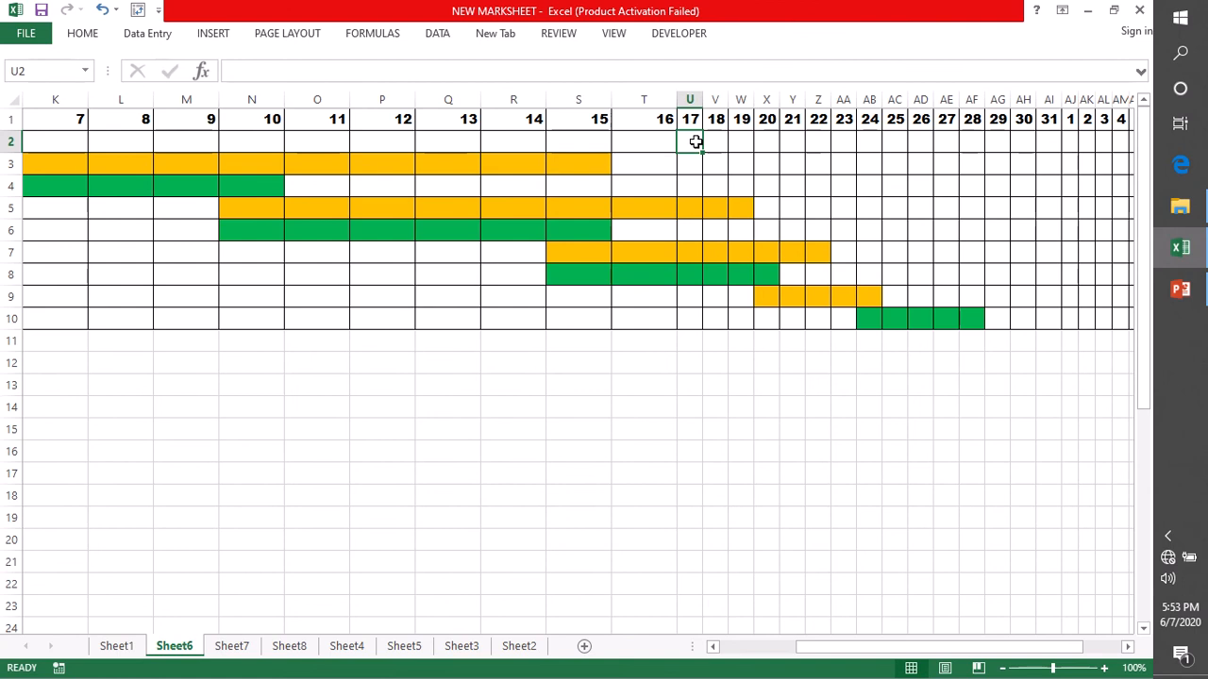
key(ctrl+c)
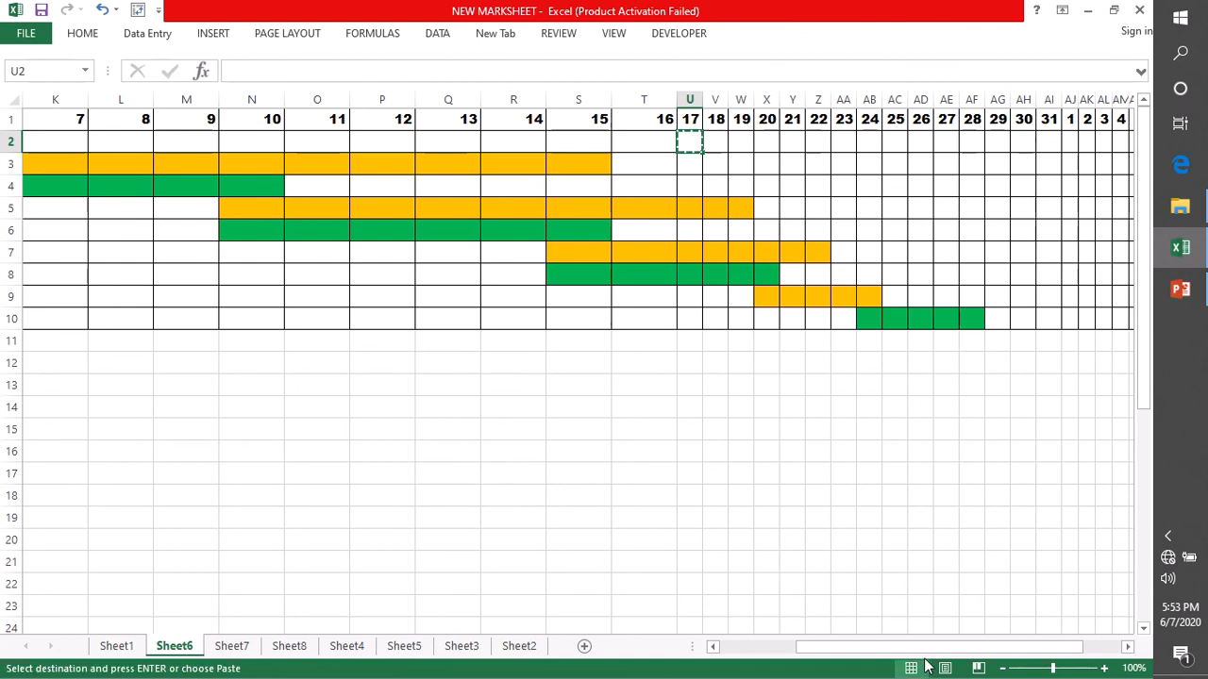
drag(923, 653, 836, 650)
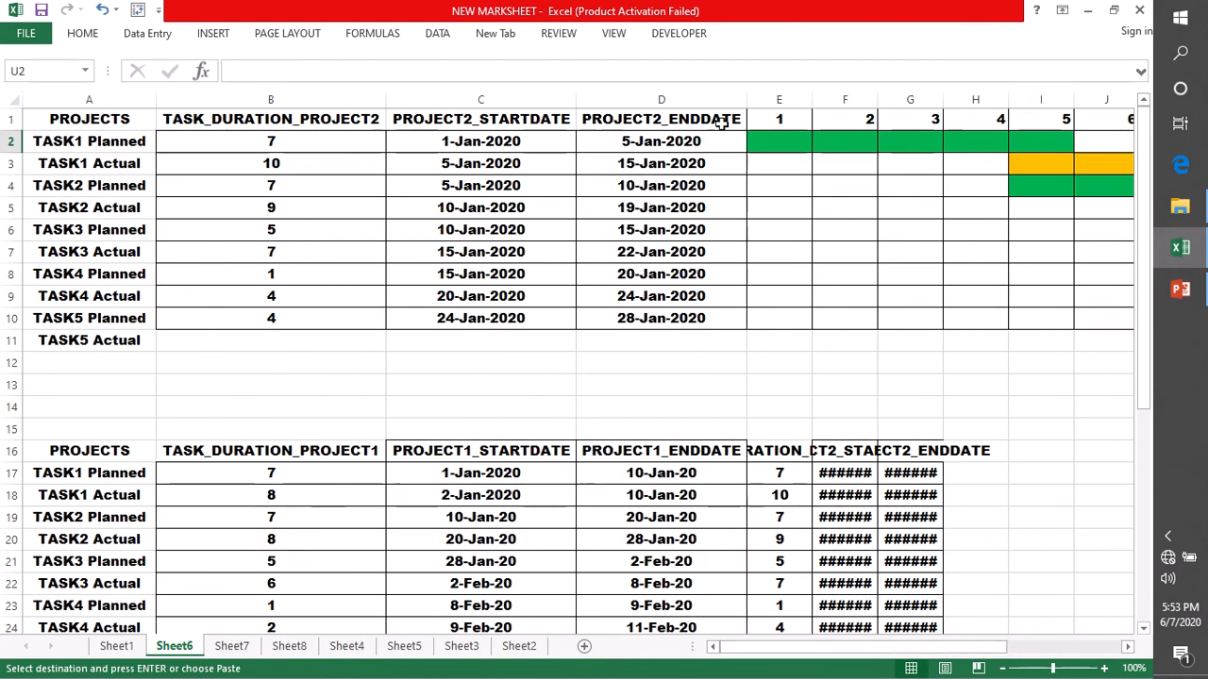
drag(788, 141, 966, 308)
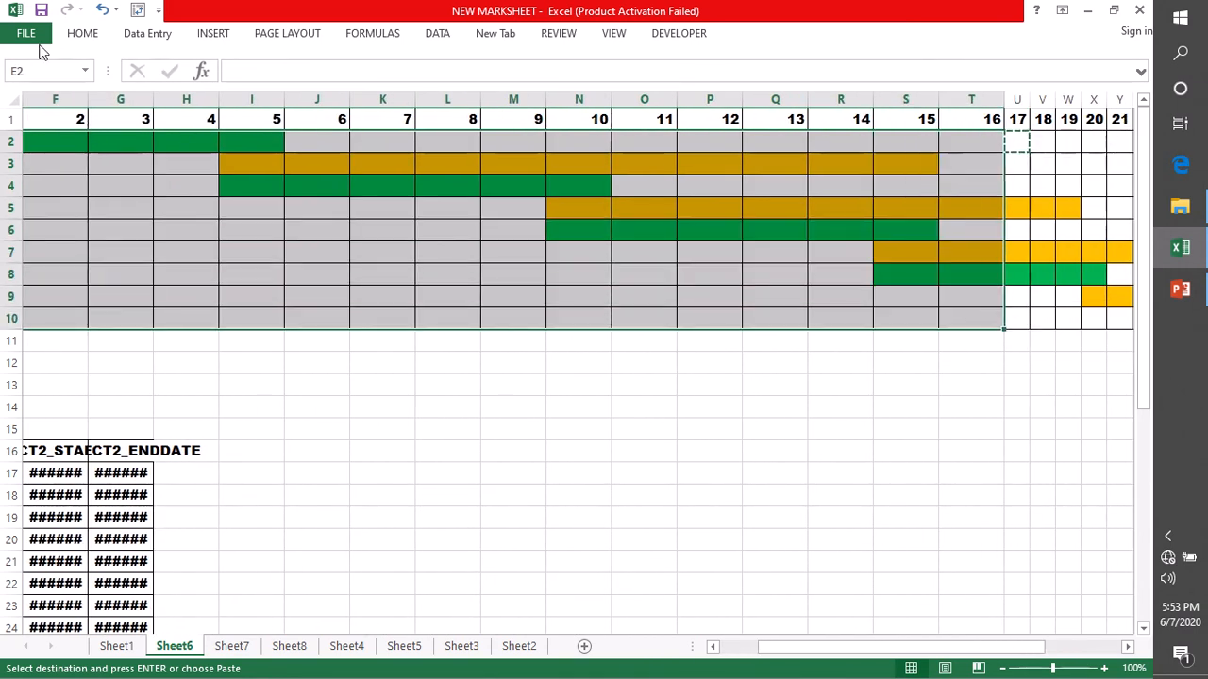
click(82, 34)
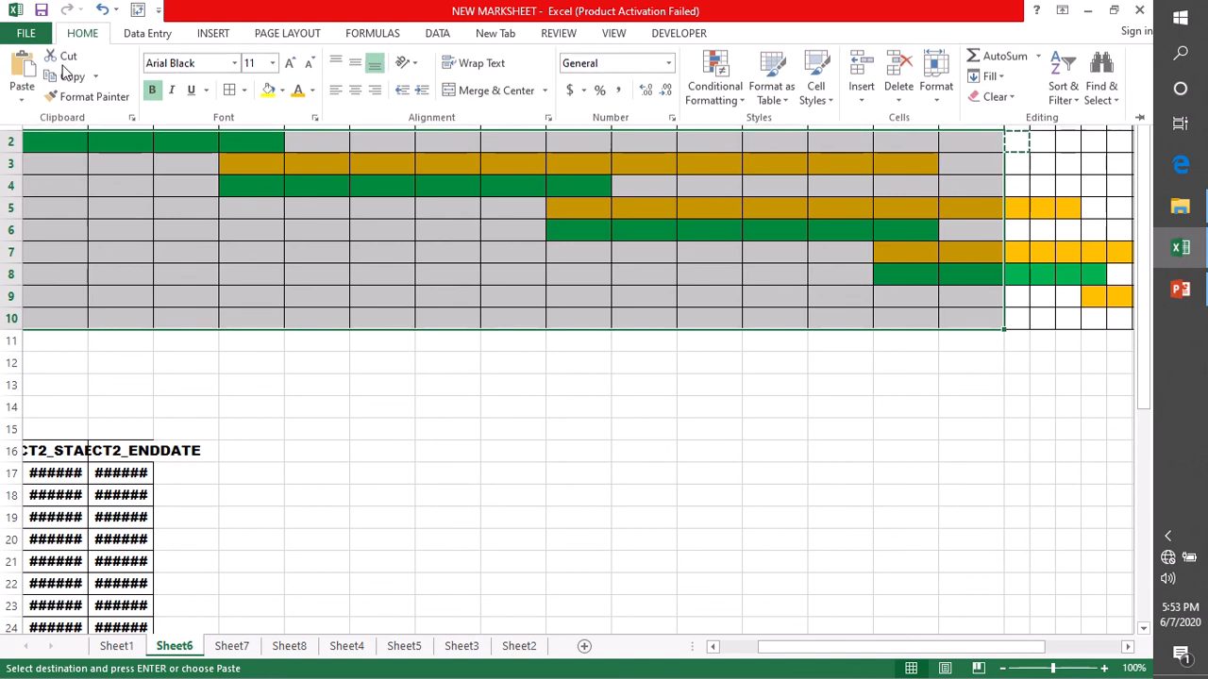
click(24, 100)
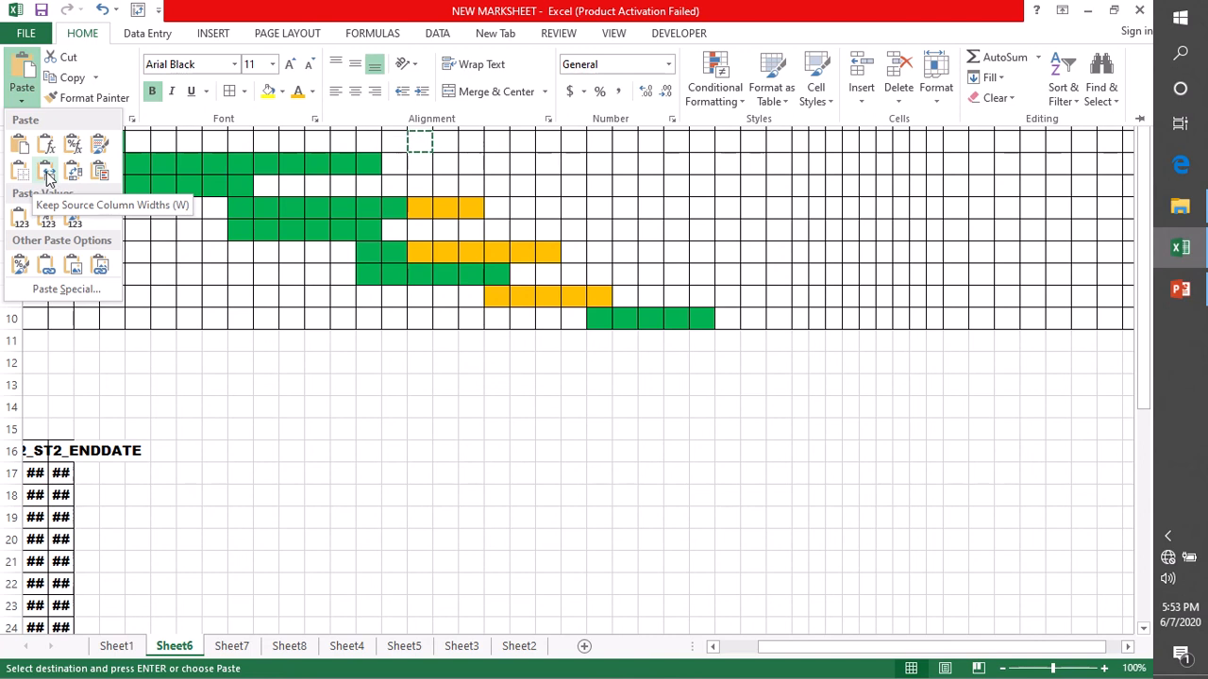
click(66, 290)
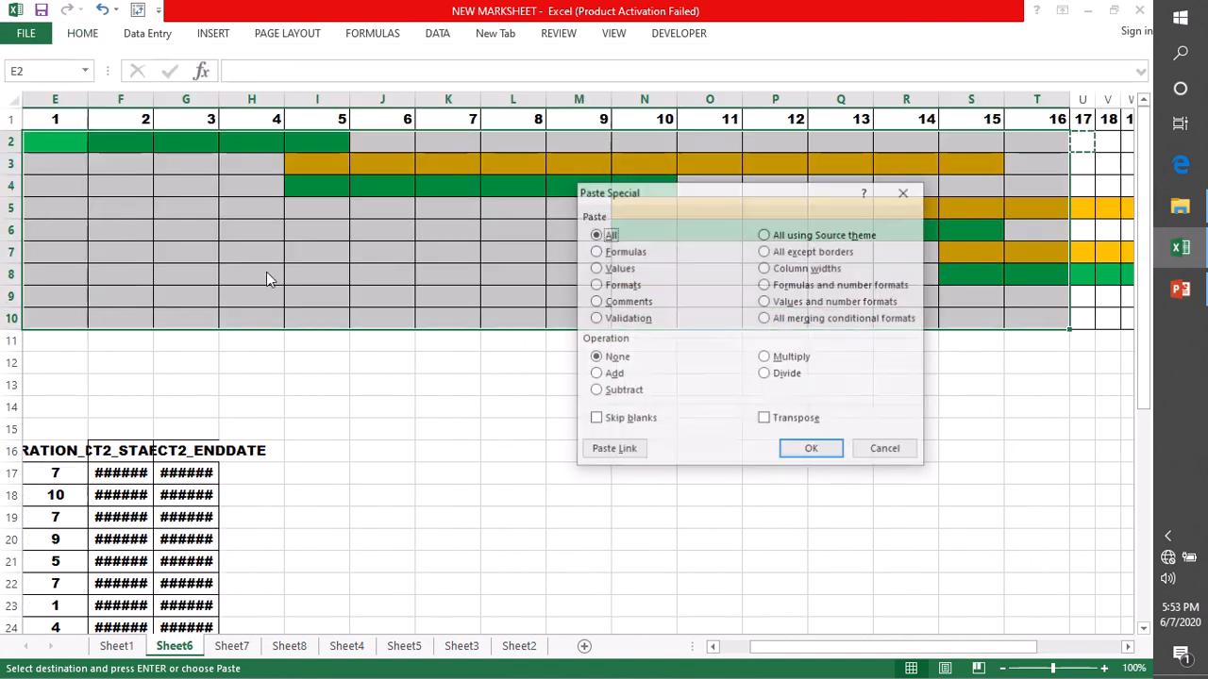
click(766, 269)
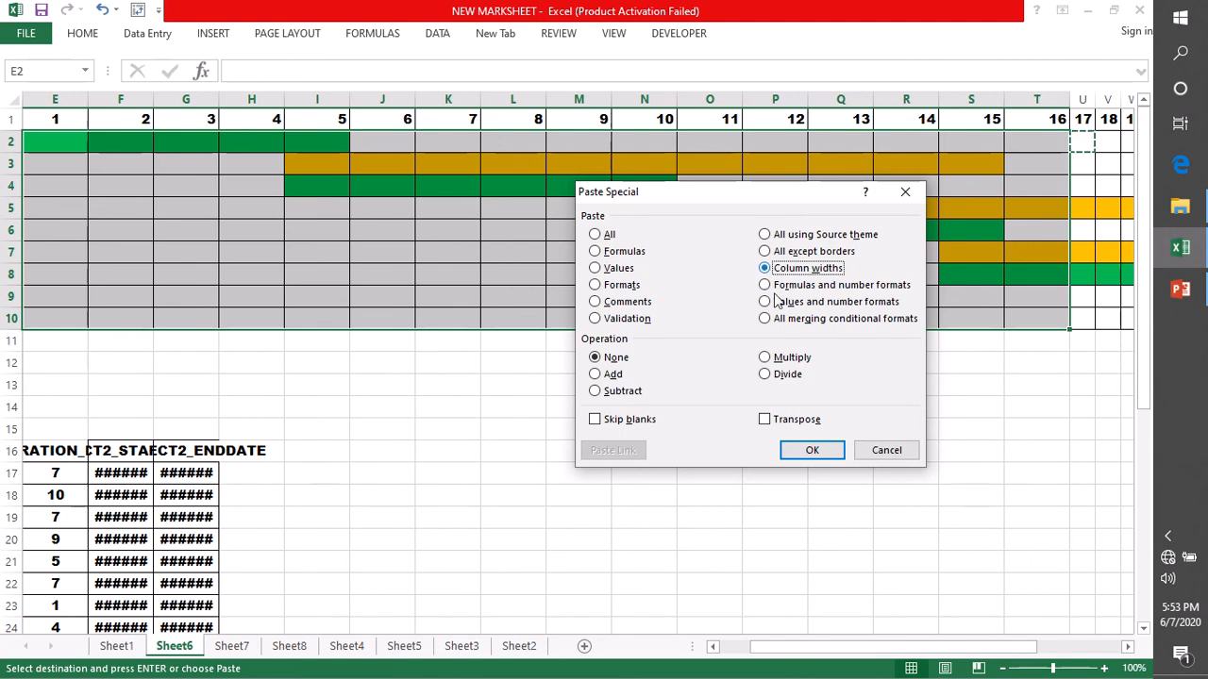
click(807, 451)
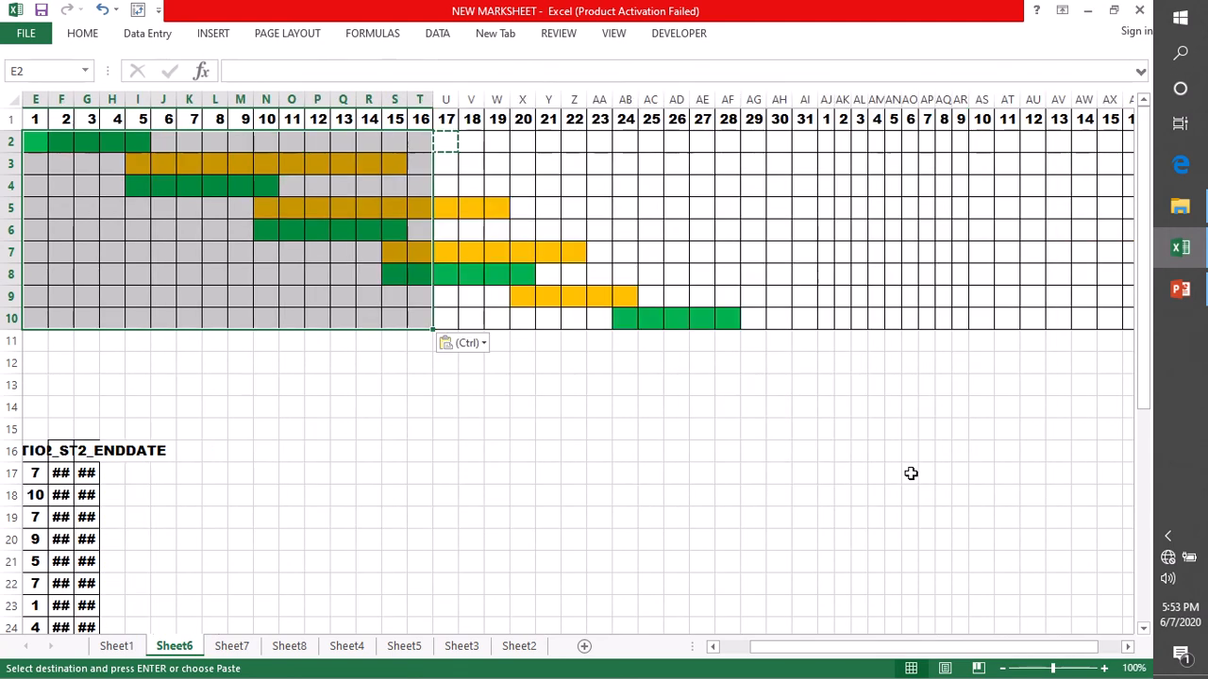
key(Escape)
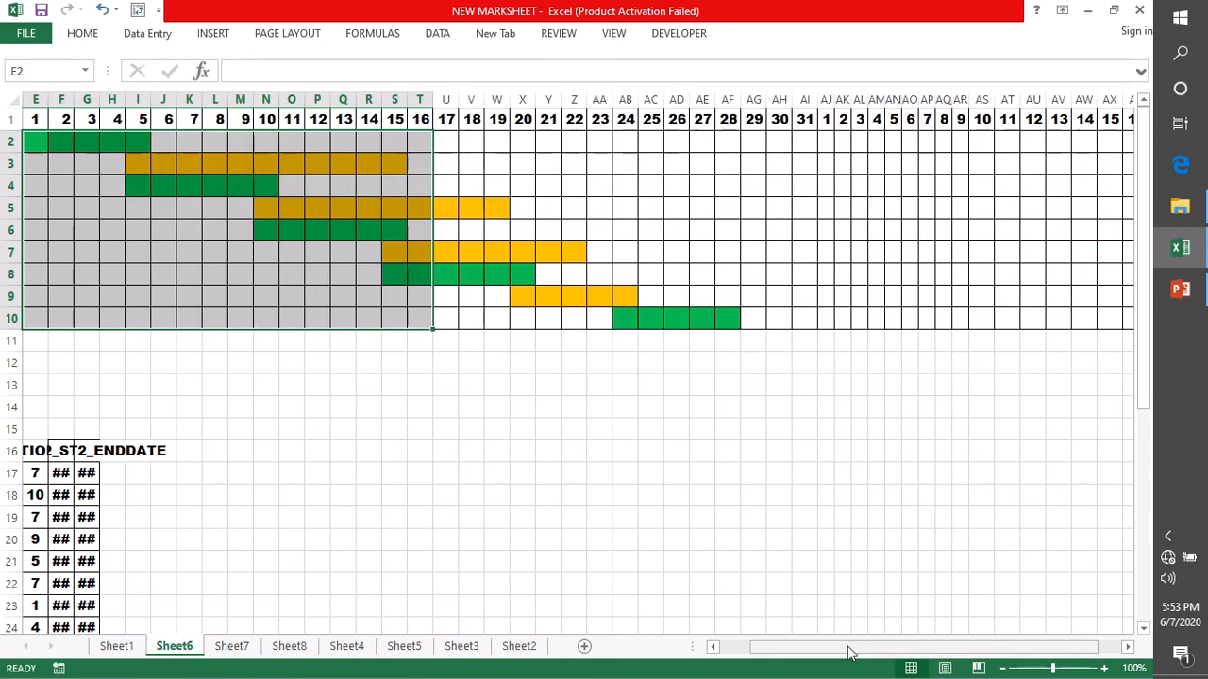
drag(848, 651, 812, 651)
click(841, 363)
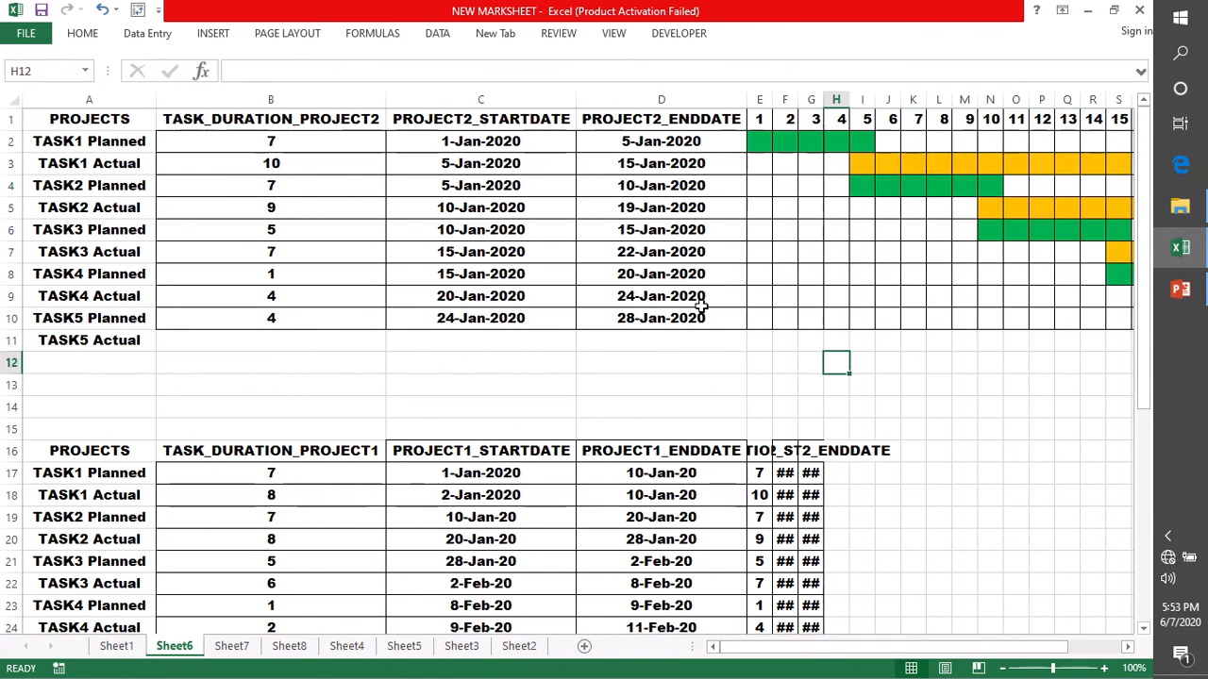
- Compare the TASK1 Planned start and end dates in C2 and D2 with the row's coloured timeline bar in E2:I2
click(481, 137)
click(625, 146)
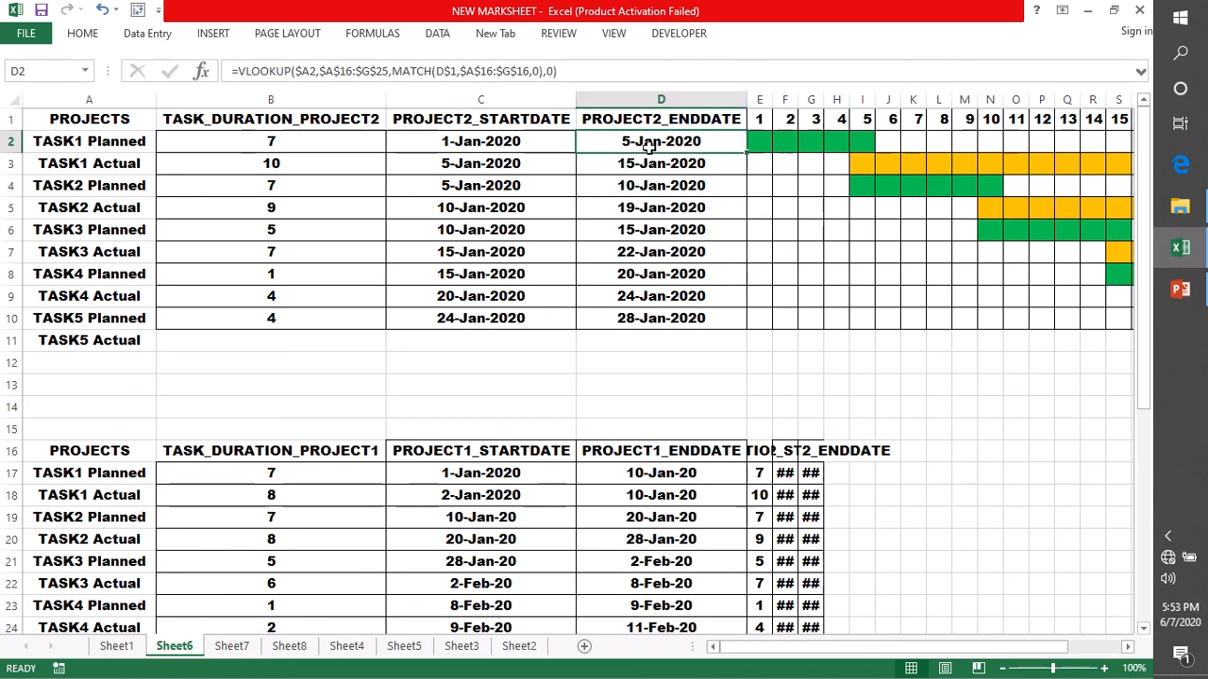
drag(770, 139, 864, 156)
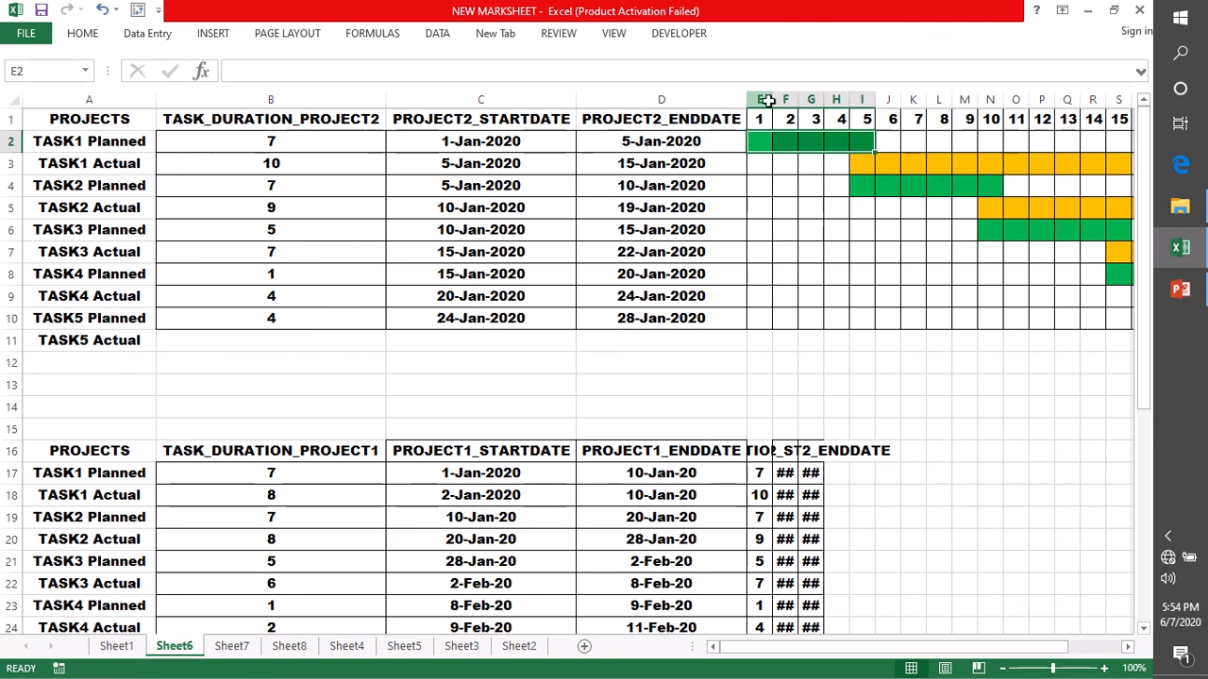
- Auto-fit the widths of columns E to I to their contents so the PROJECT2 source table is readable
drag(761, 98, 871, 97)
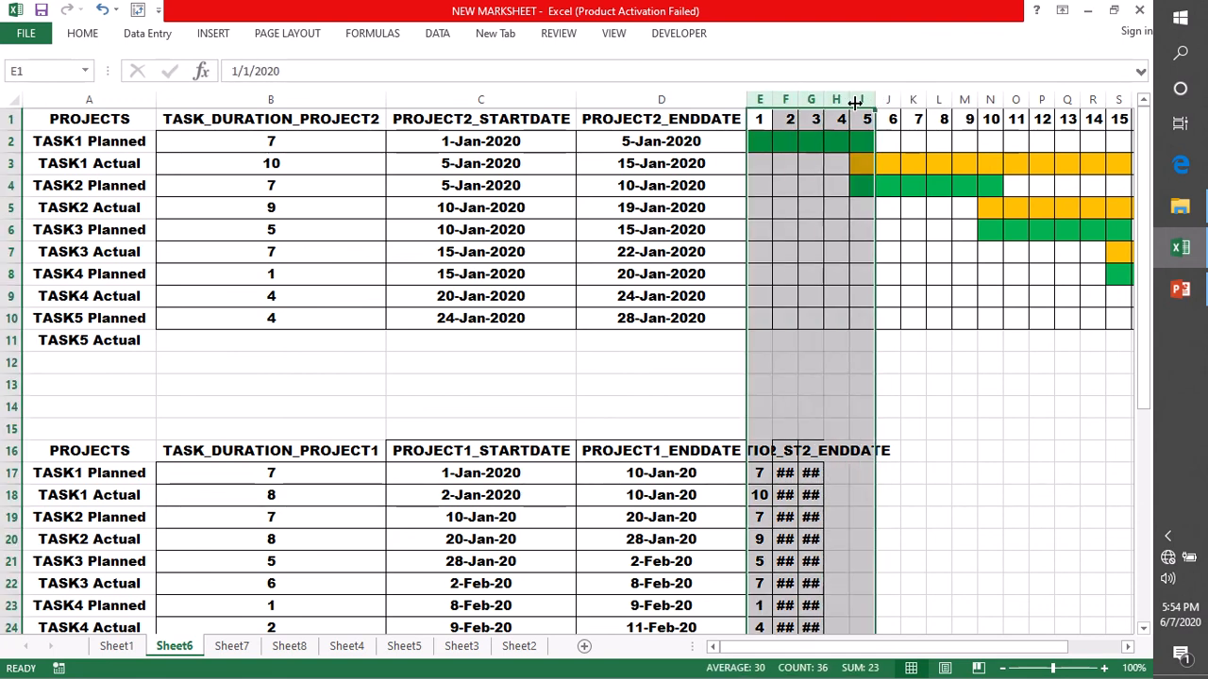
double_click(851, 97)
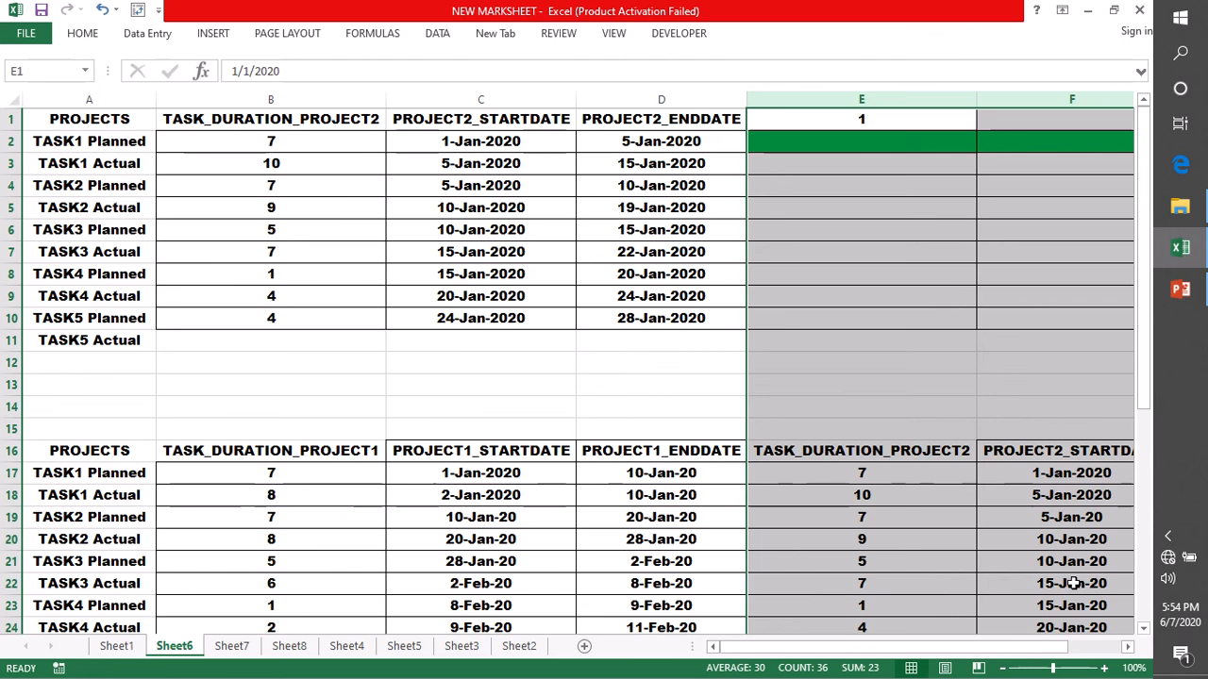
click(1127, 648)
click(1127, 648)
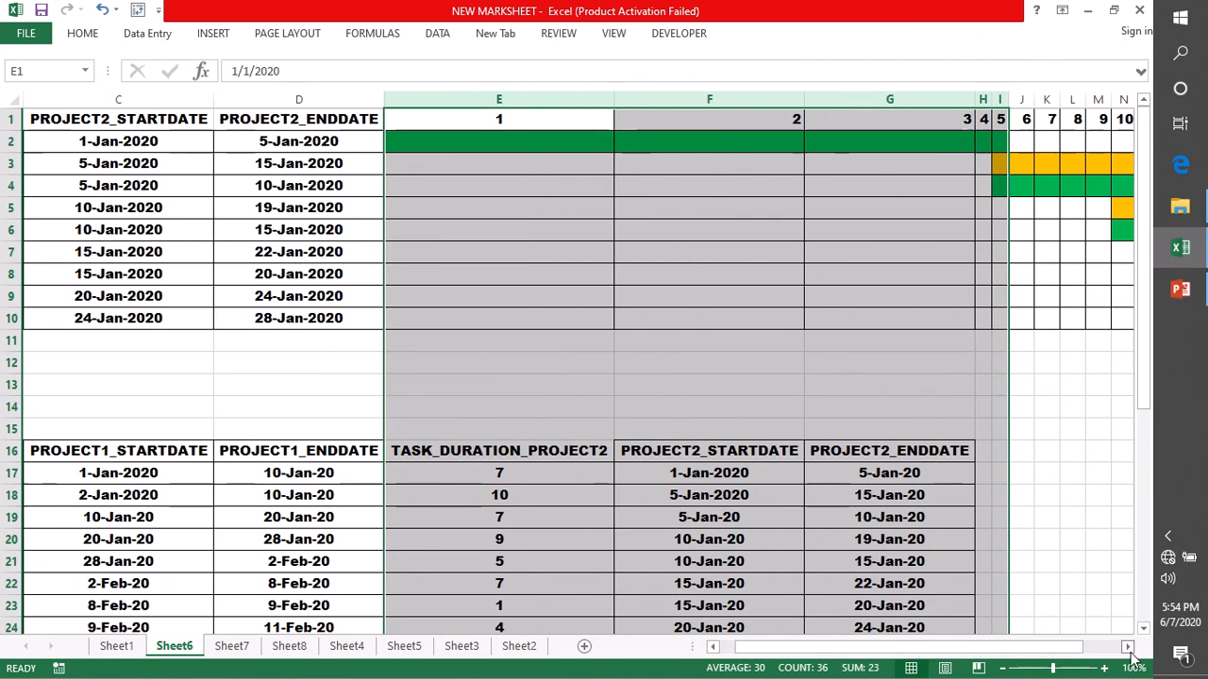
- Check the TASK1 Planned and Actual dates in the PROJECT2 source table and lookup rows against their timeline bars
click(666, 476)
click(889, 472)
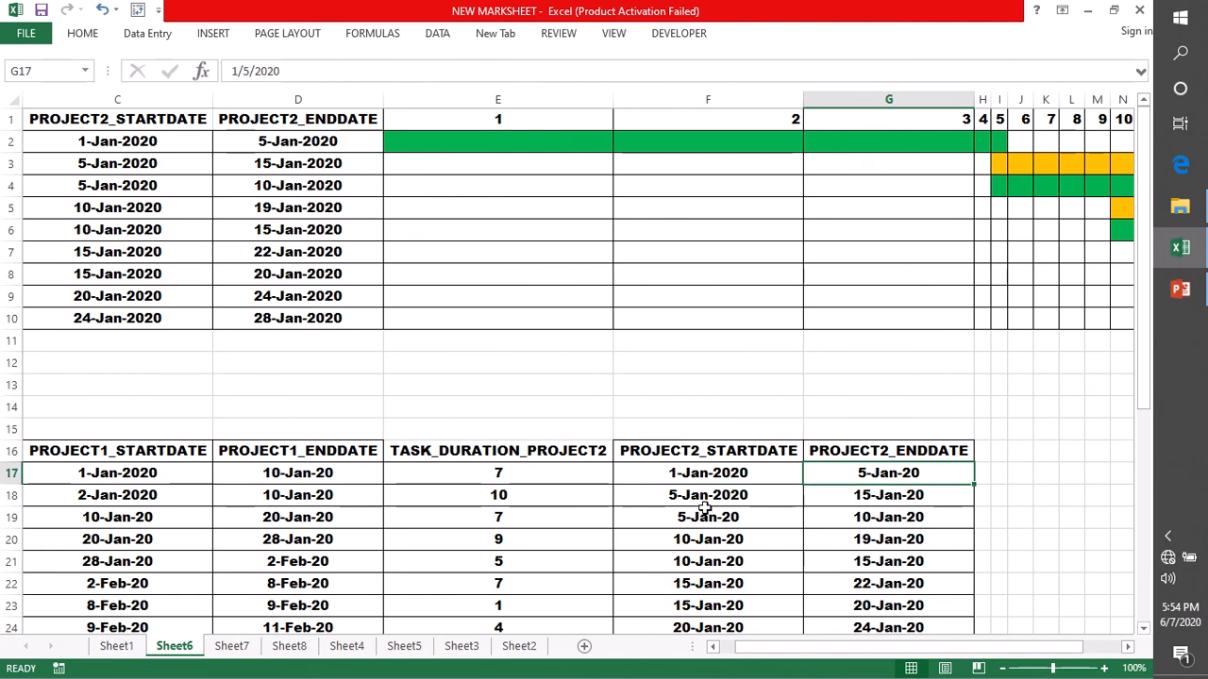
click(672, 498)
click(875, 505)
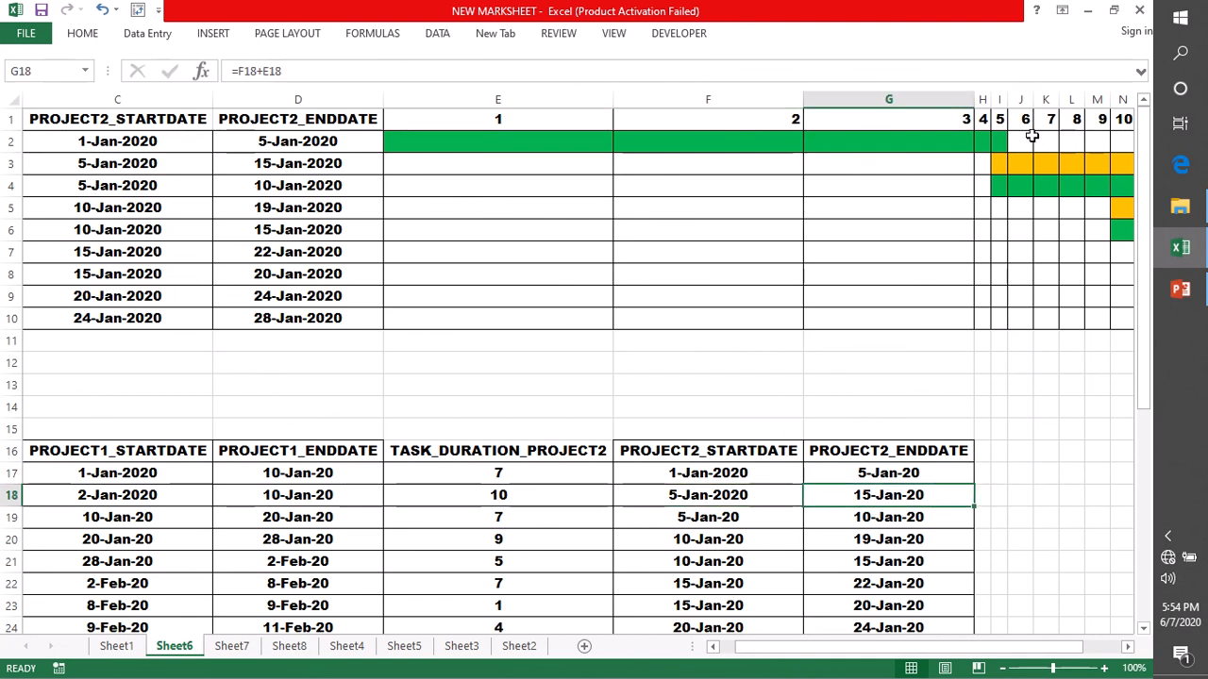
click(170, 163)
click(261, 162)
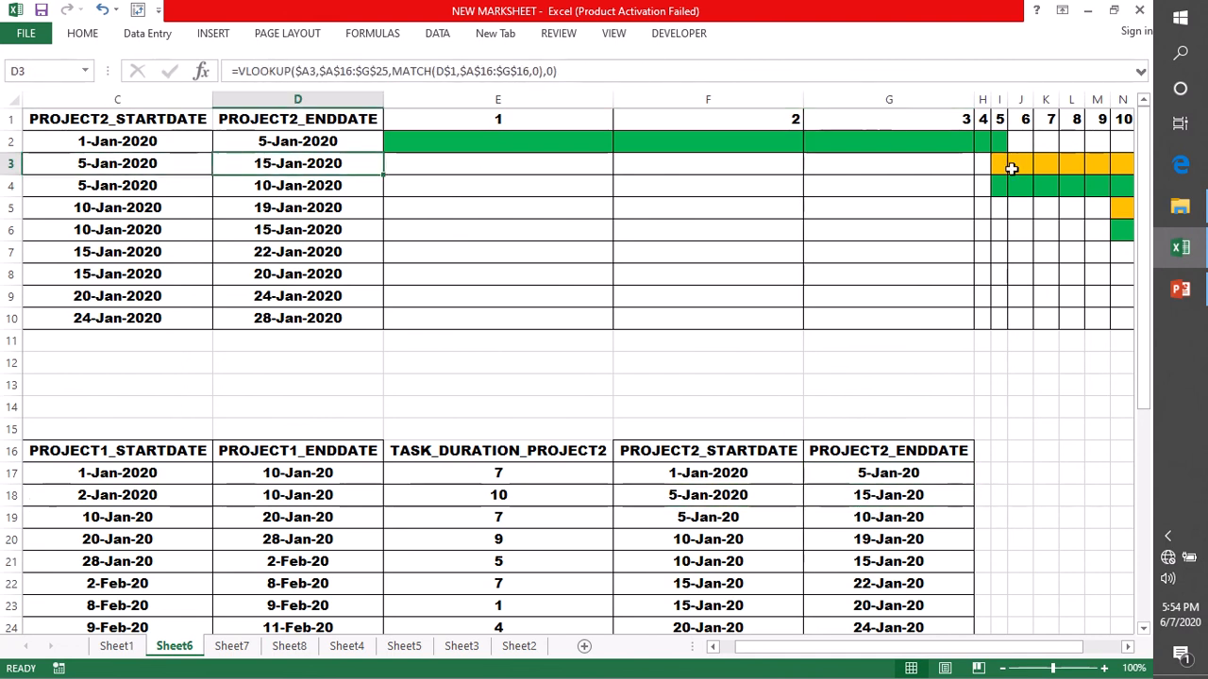
click(1000, 165)
drag(1057, 655, 1083, 666)
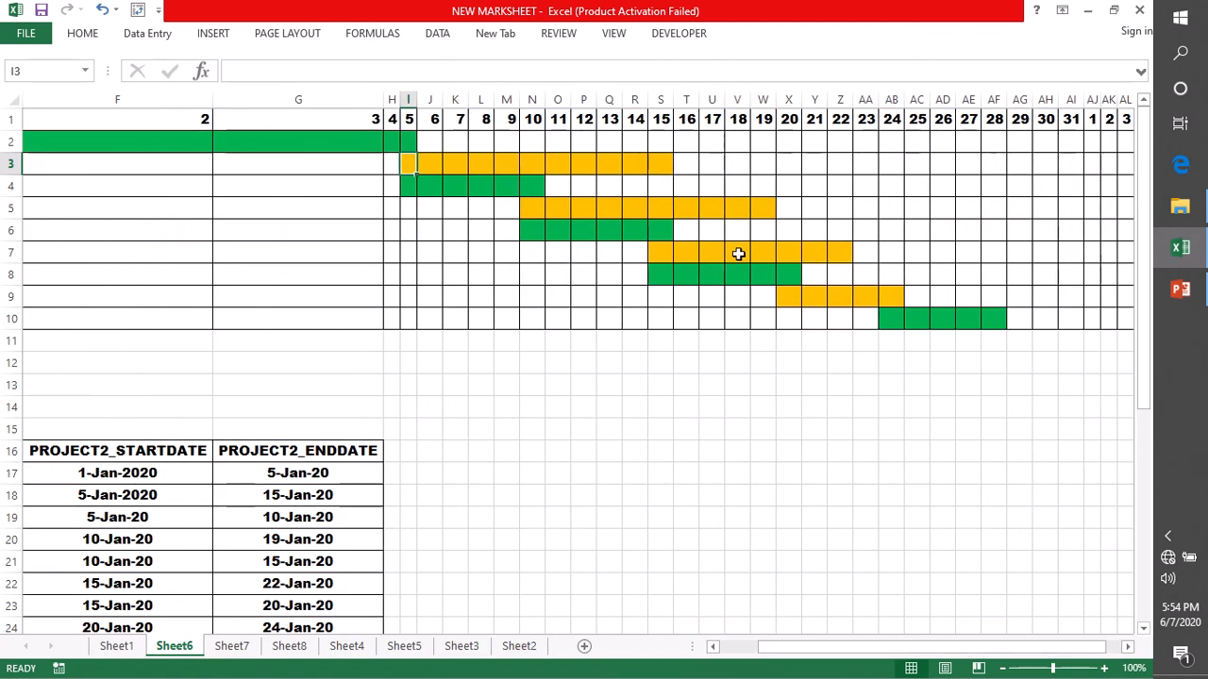
drag(670, 149, 667, 161)
drag(1059, 653, 699, 428)
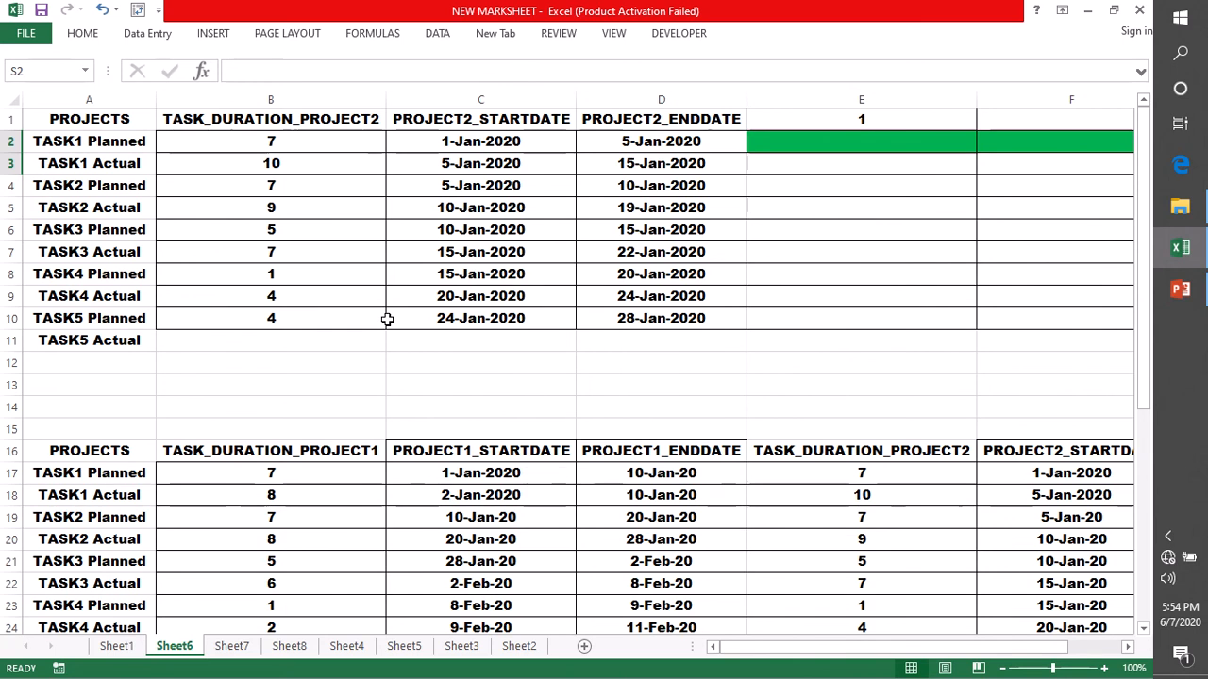
- Inspect header cells B1 and C1 to see which of them has a selection dropdown
click(845, 280)
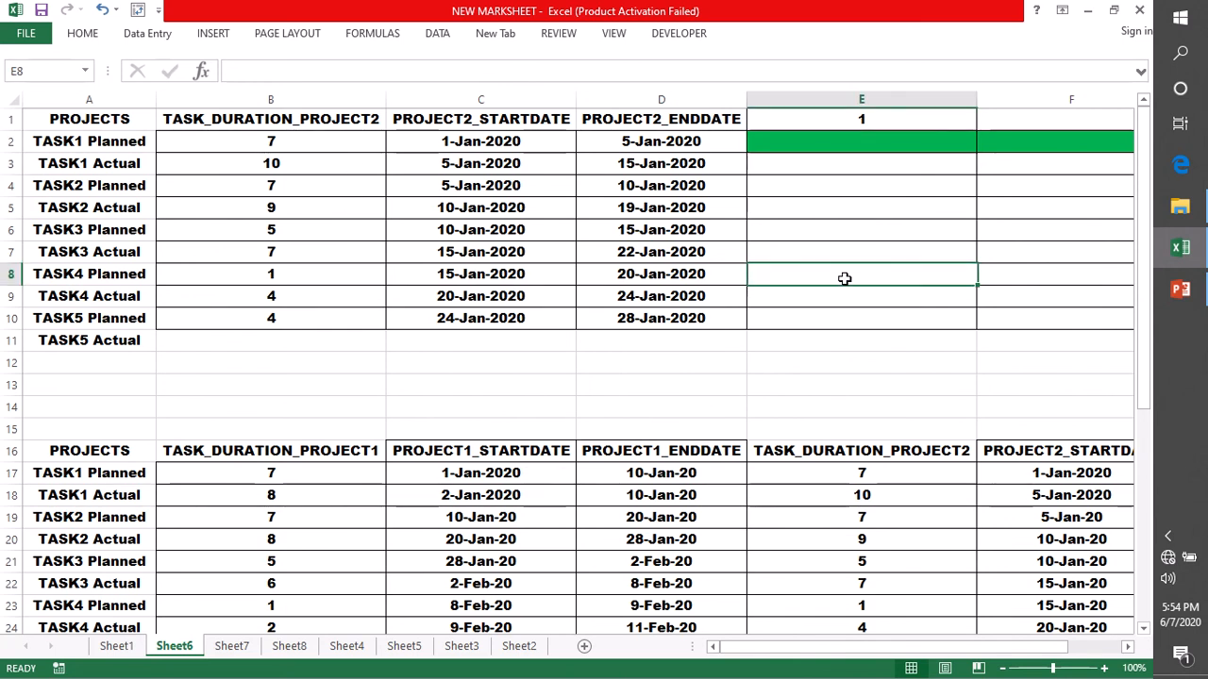
click(1146, 291)
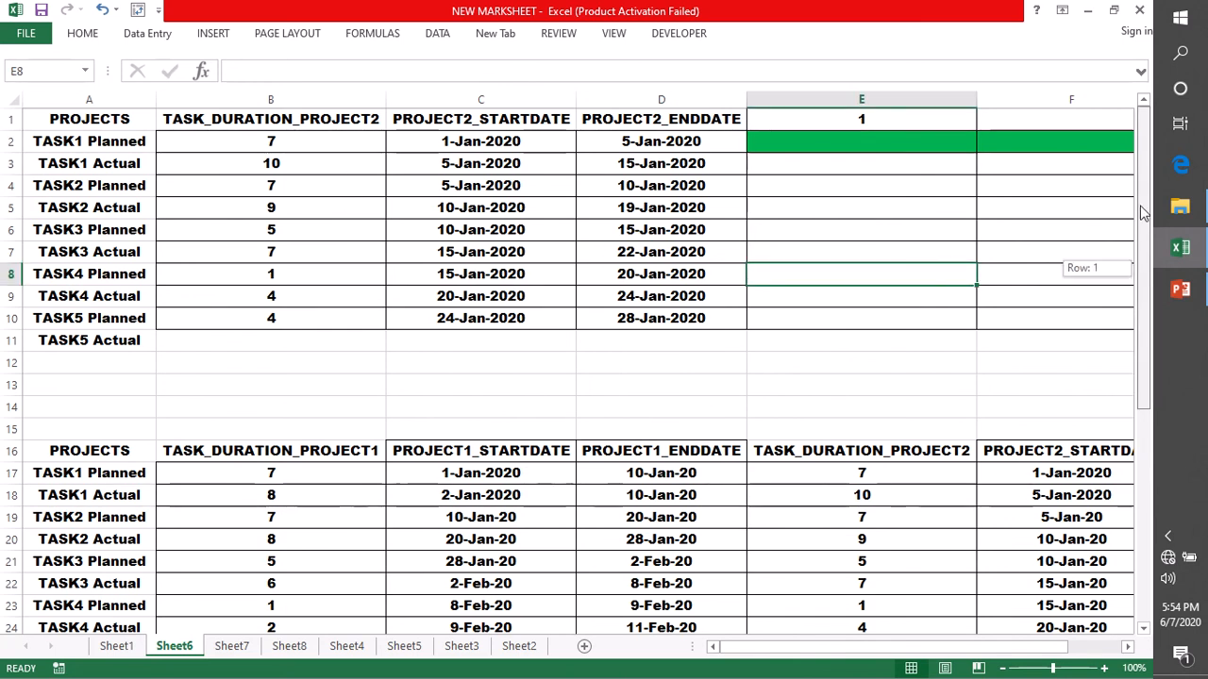
click(467, 119)
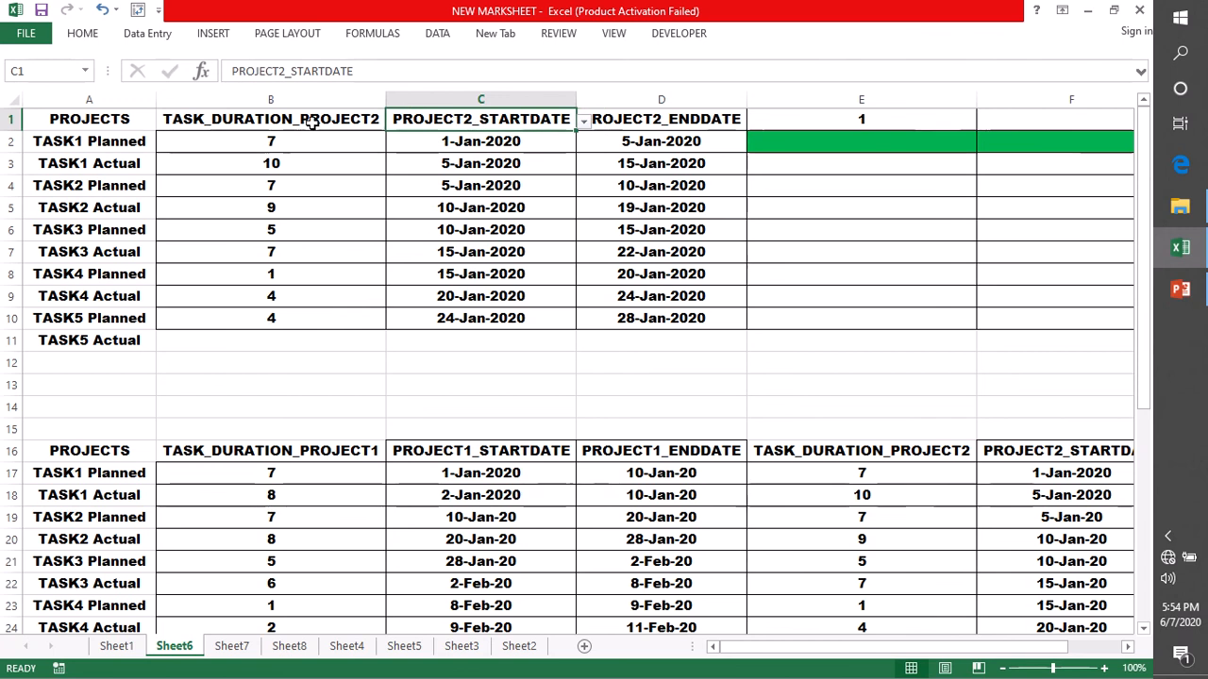
click(365, 119)
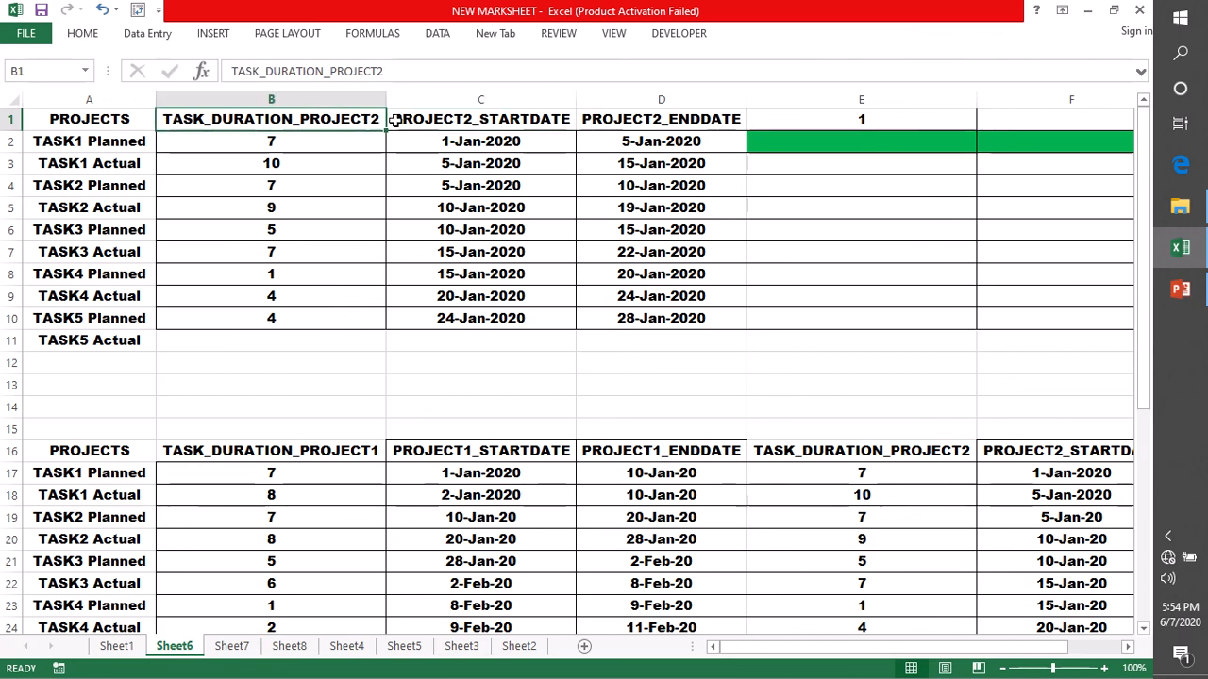
click(491, 120)
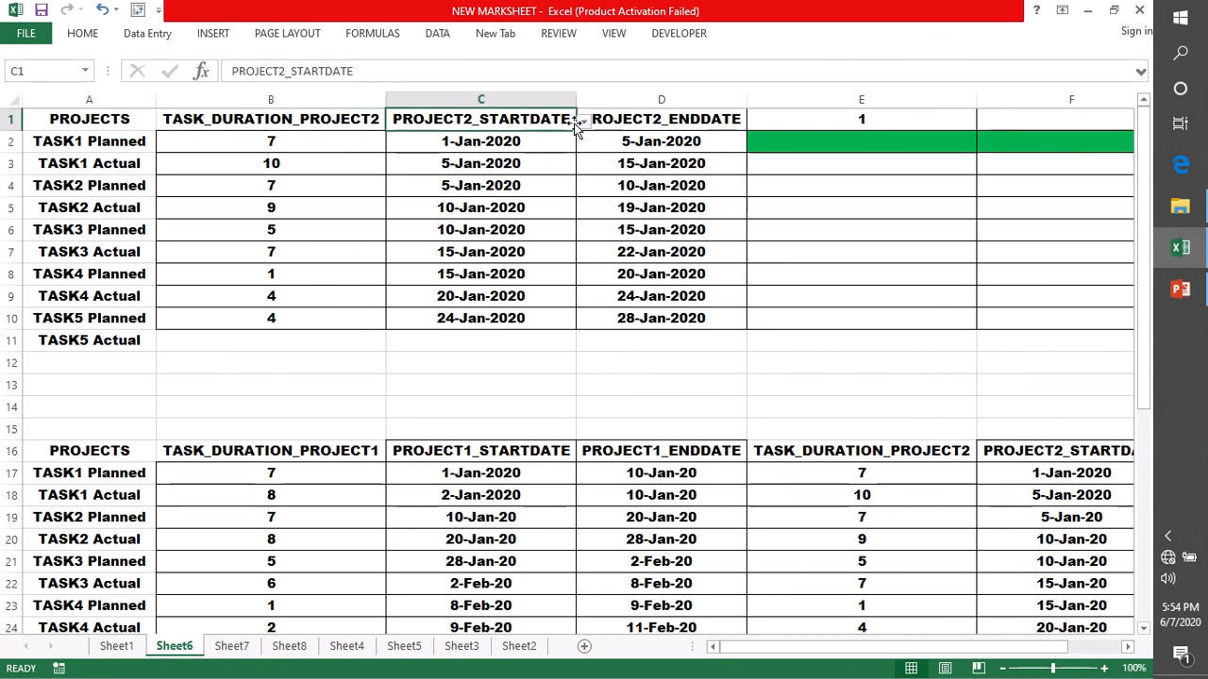
- Add list data validation with an in-cell dropdown to header cell B1, using =$B$16:$G$16 as the source
click(361, 118)
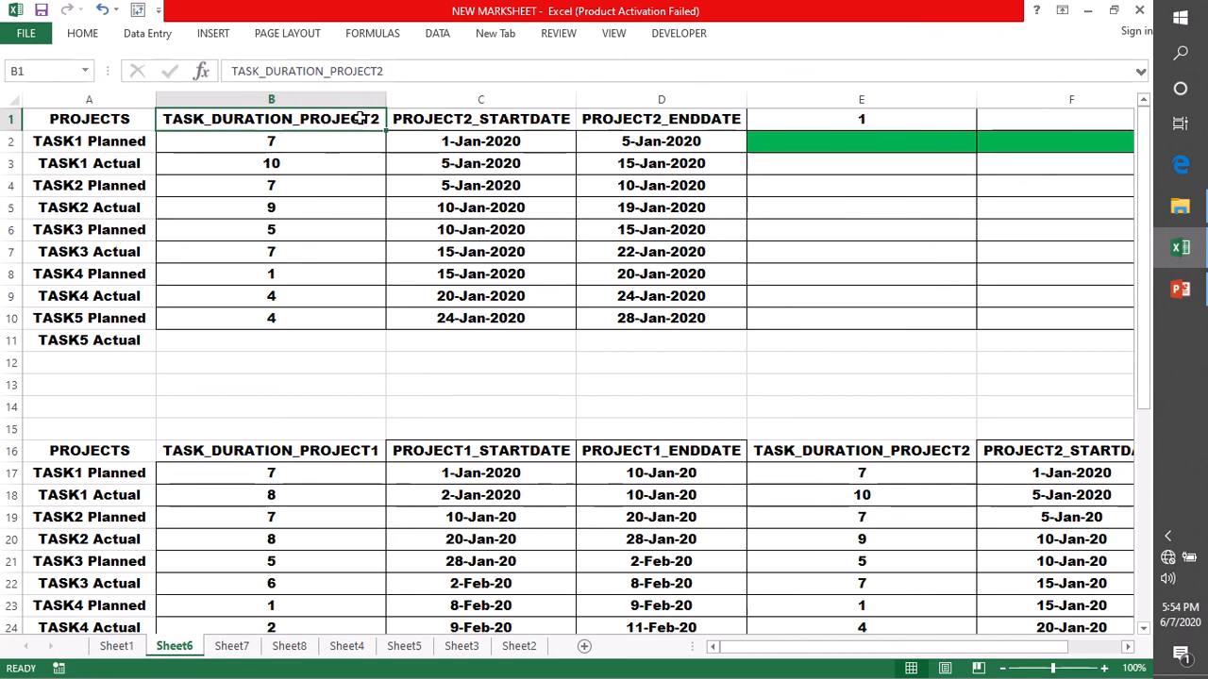
scroll(396, 283, down, 1)
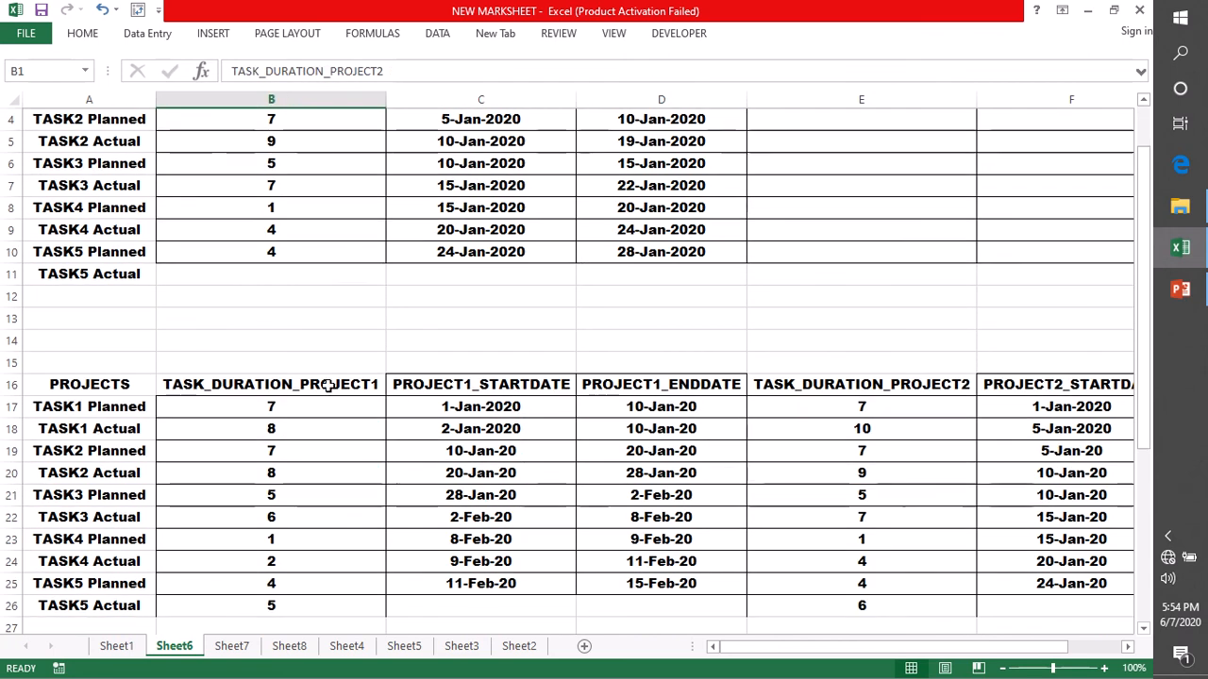
scroll(376, 246, up, 1)
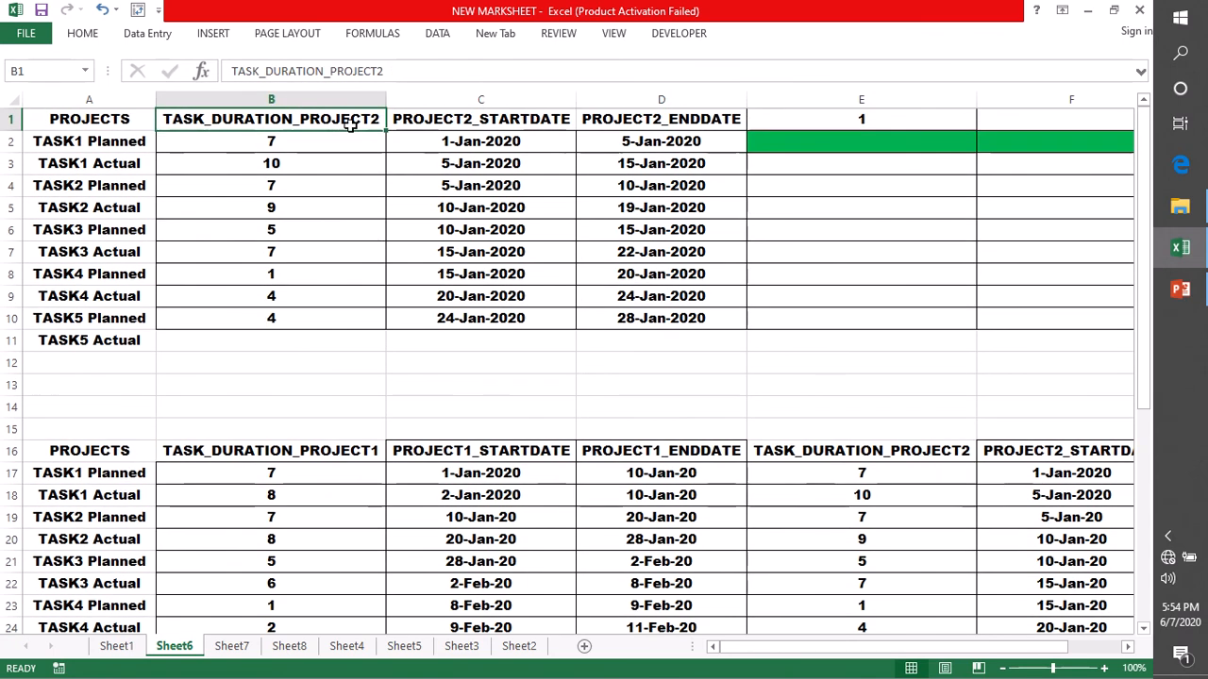
click(83, 35)
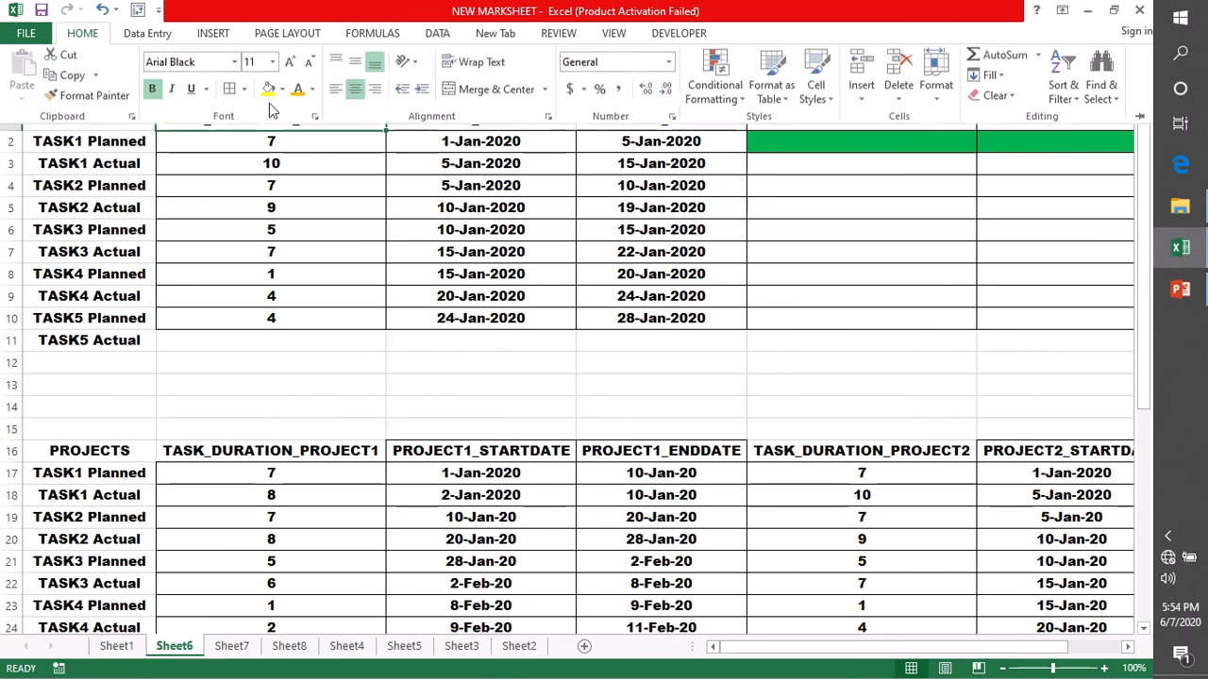
click(437, 33)
click(735, 102)
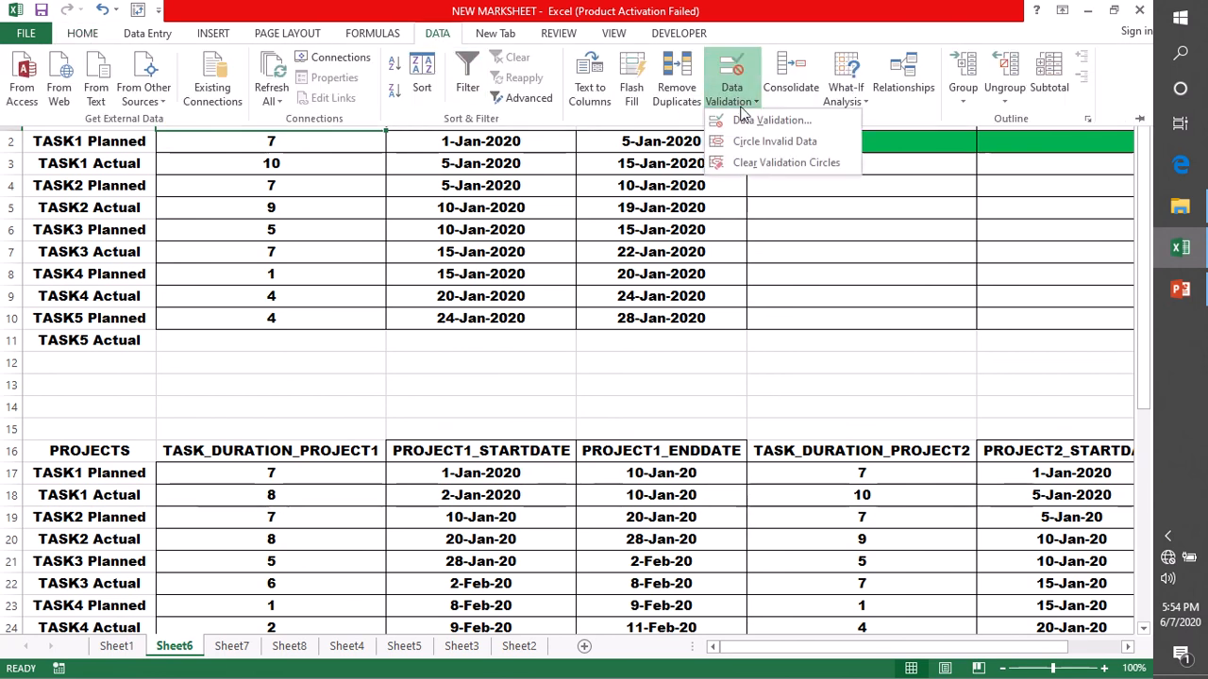
click(751, 118)
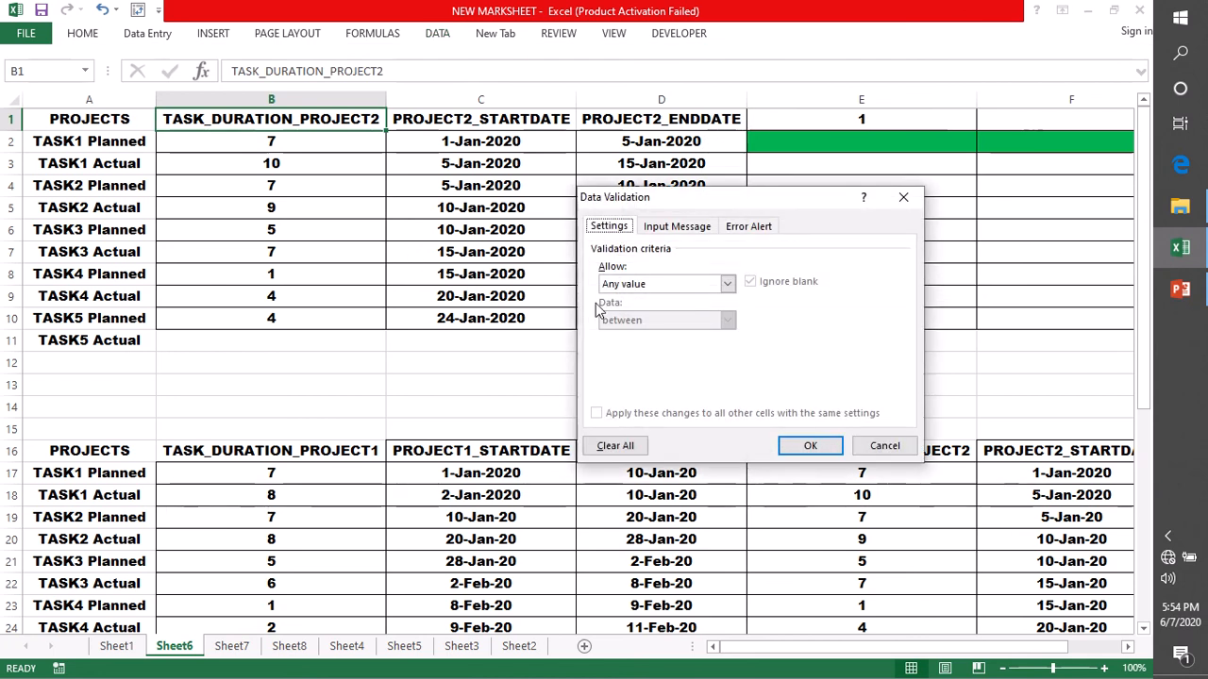
click(726, 283)
click(642, 335)
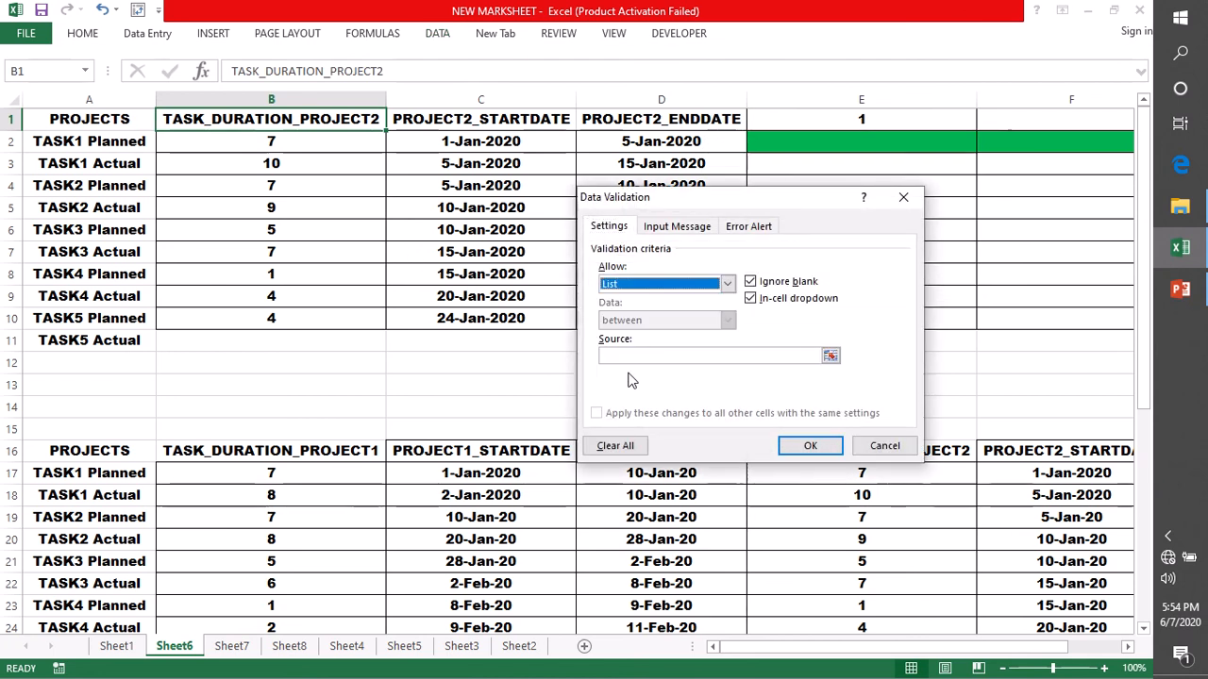
click(615, 356)
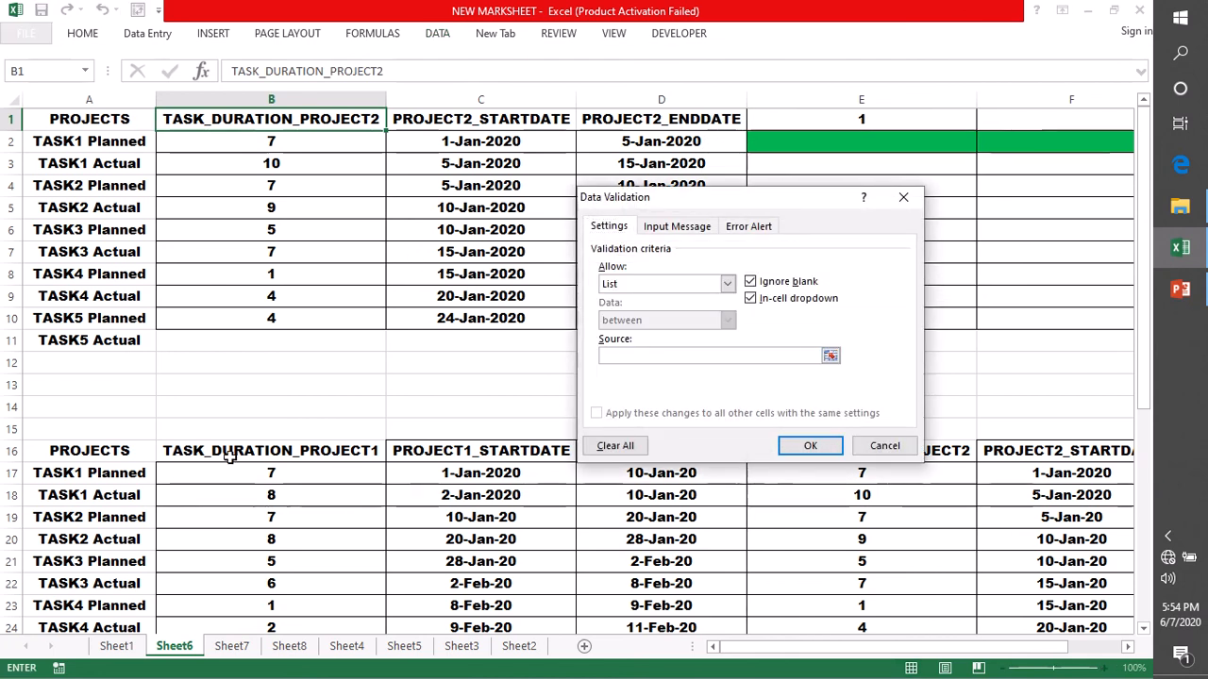
drag(200, 452, 958, 453)
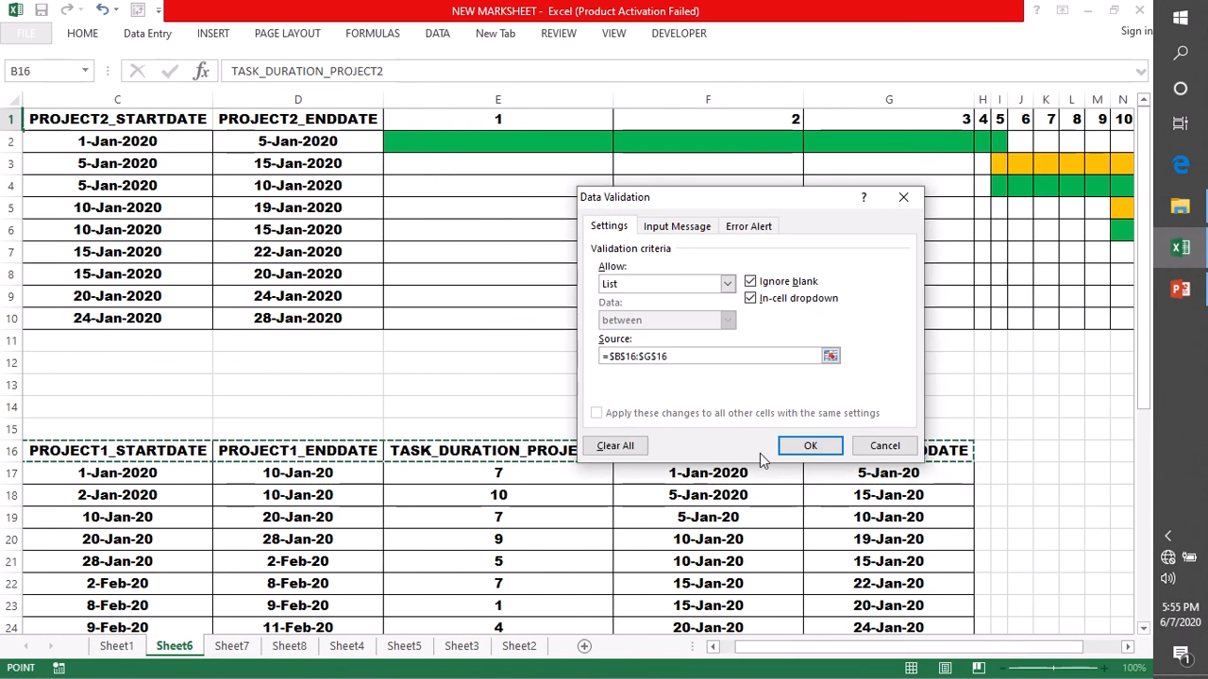
click(830, 450)
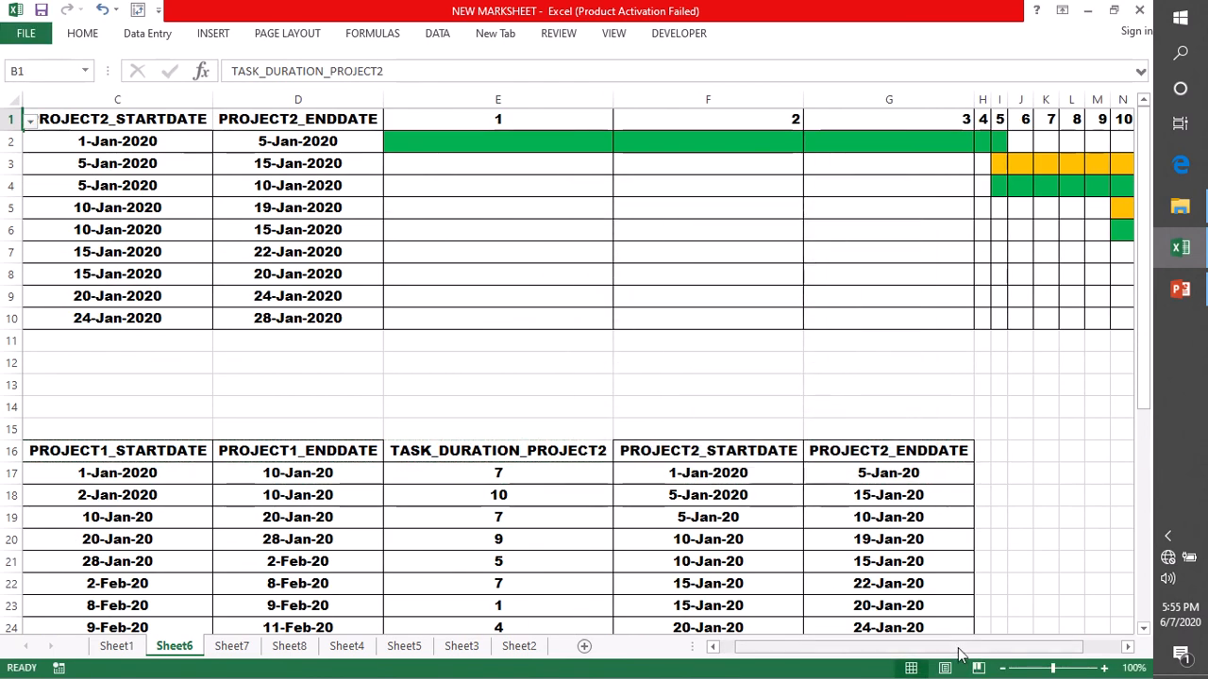
- Choose TASK_DURATION_PROJECT1 from the dropdown list in header cell B1
drag(959, 654, 808, 651)
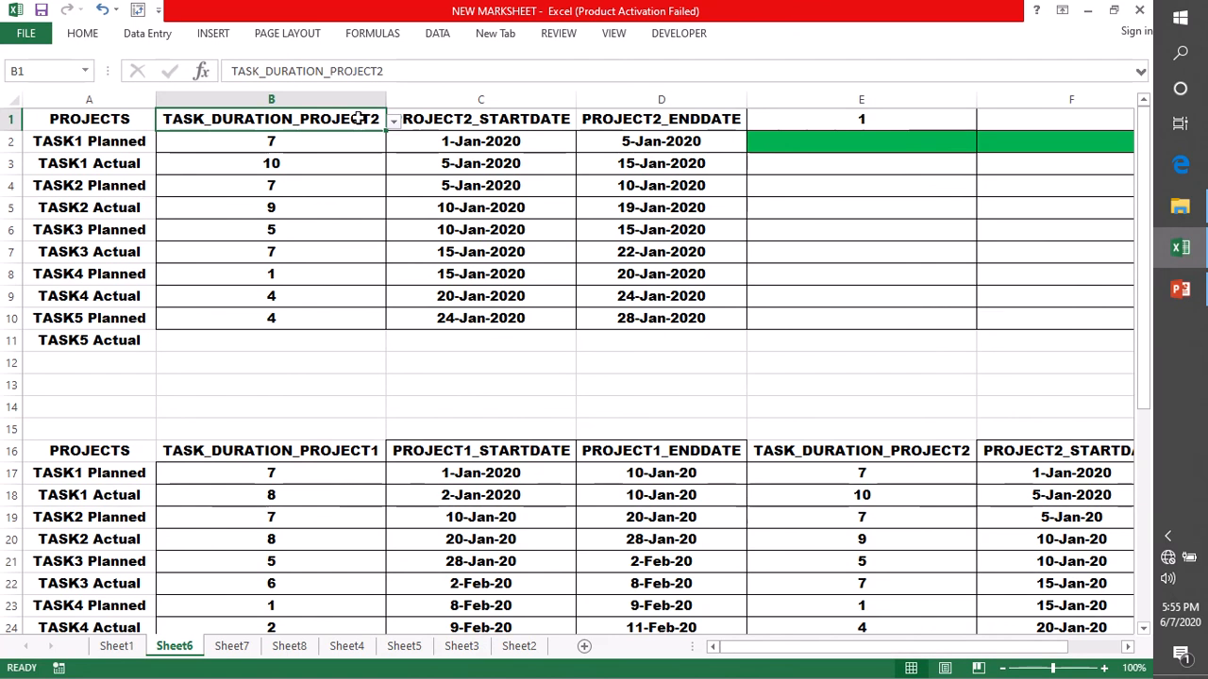
click(394, 121)
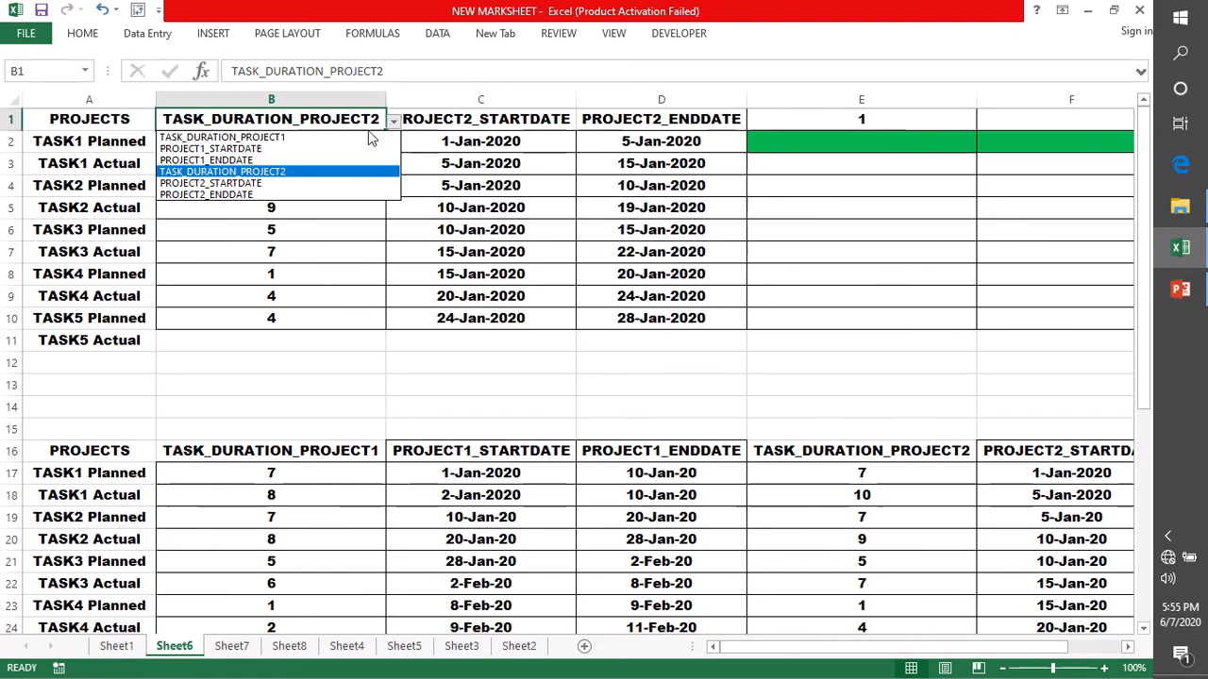
click(245, 138)
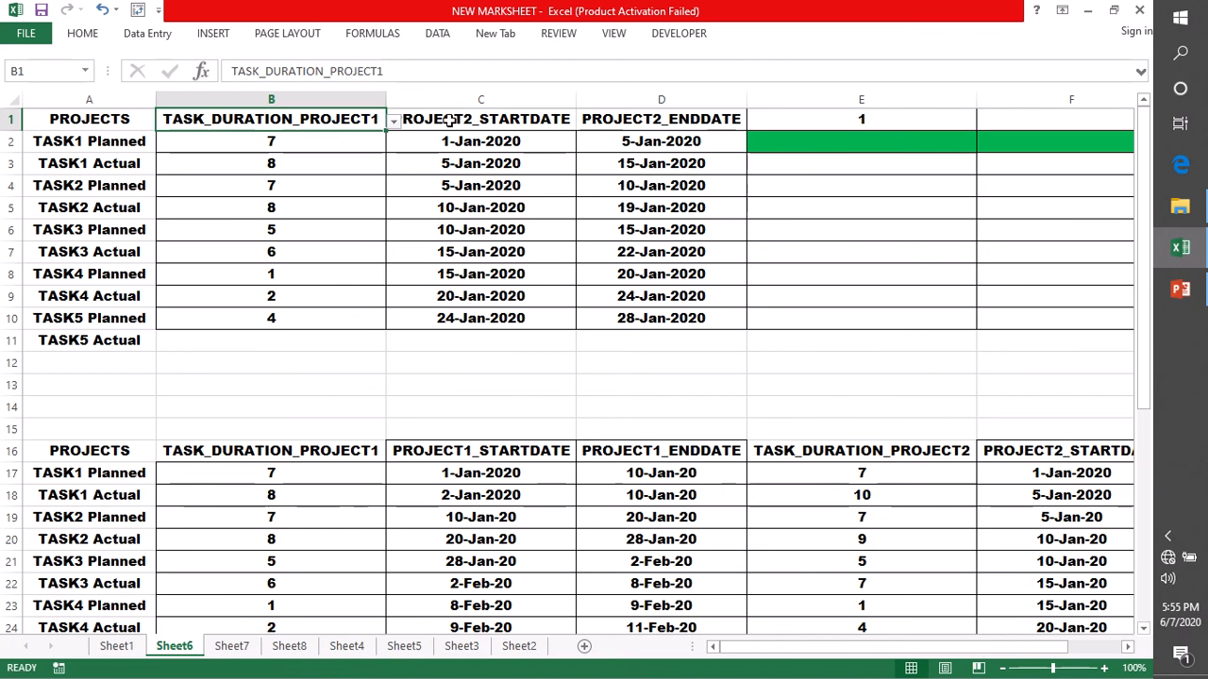
- Switch header cell C1 to PROJECT1_STARTDATE and header cell D1 to PROJECT1_ENDDATE using their dropdown lists
click(565, 121)
click(584, 121)
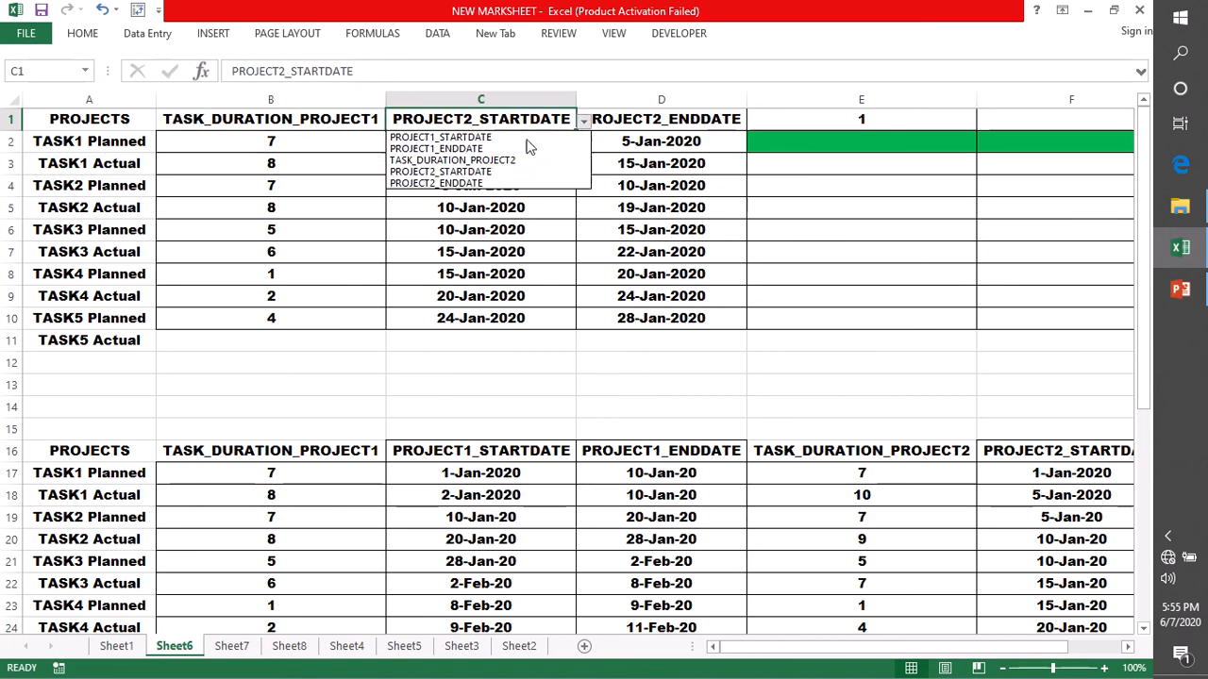
click(467, 137)
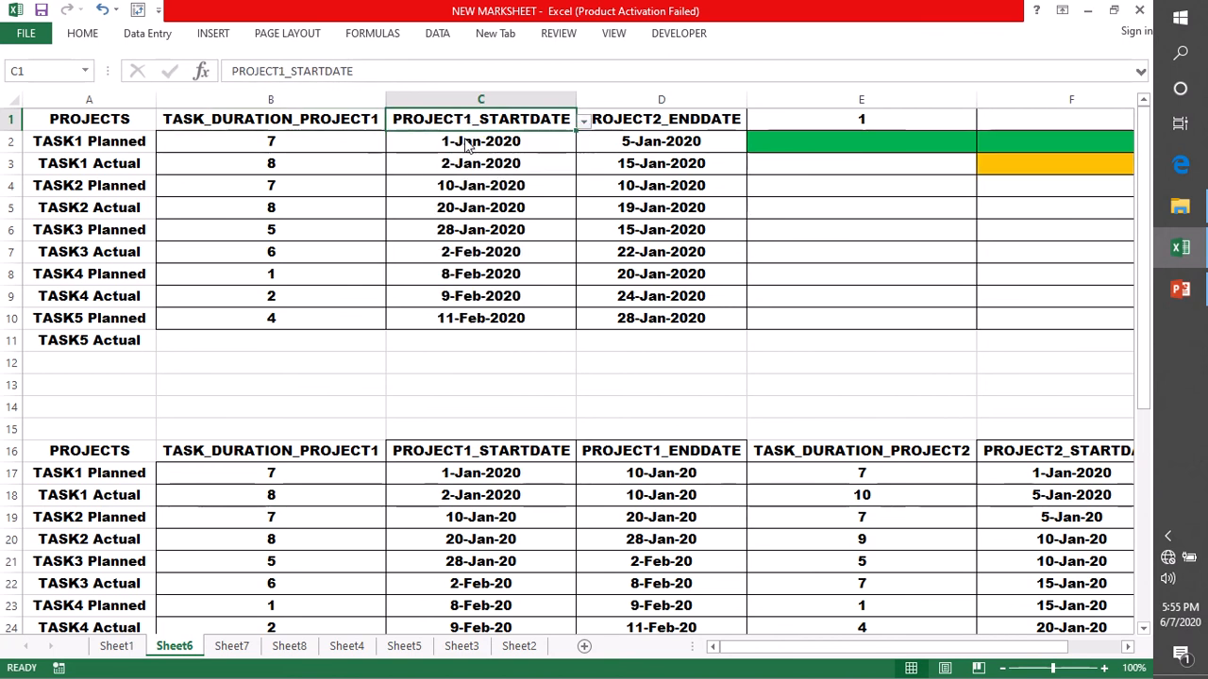
click(610, 120)
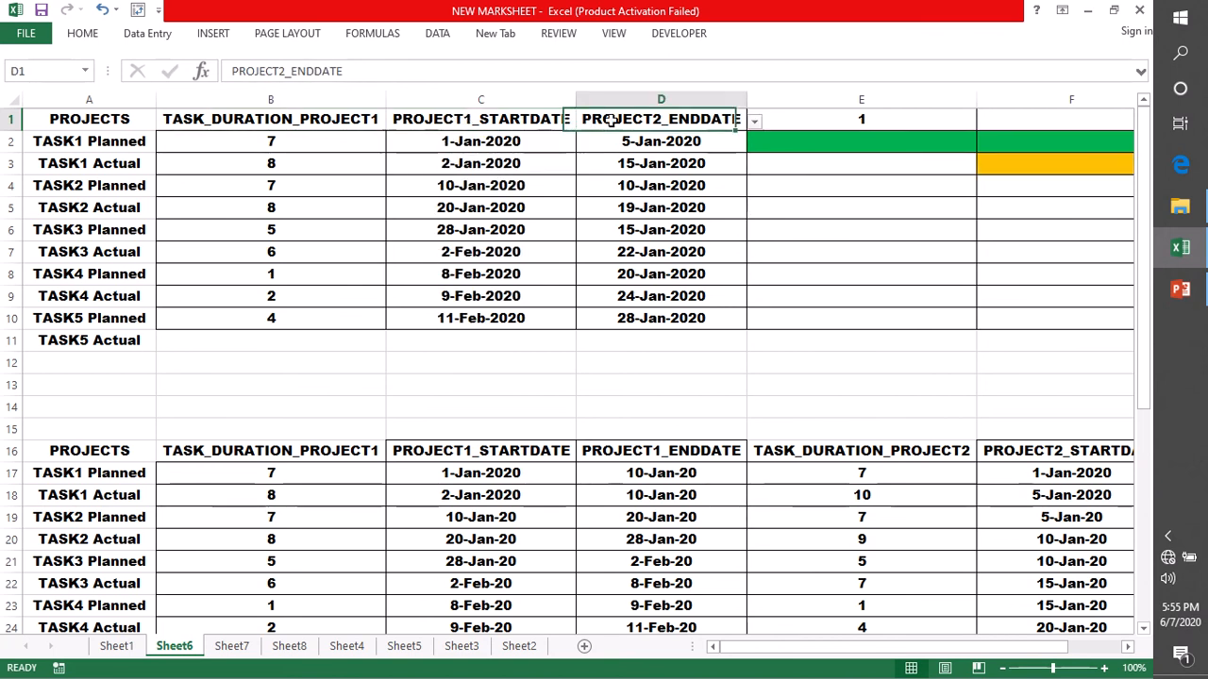
click(754, 124)
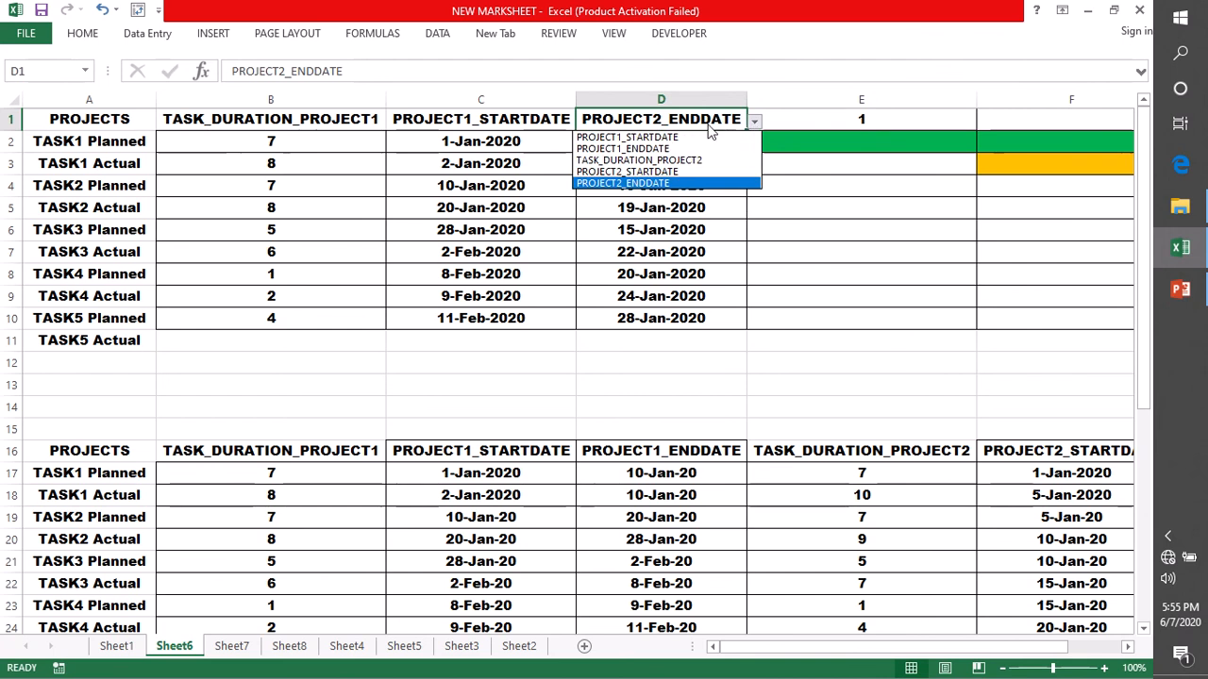
click(629, 151)
- Compare the TASK1 Planned lookup dates in C2 and D2 with the PROJECT1 source values in row 17
drag(631, 345, 632, 360)
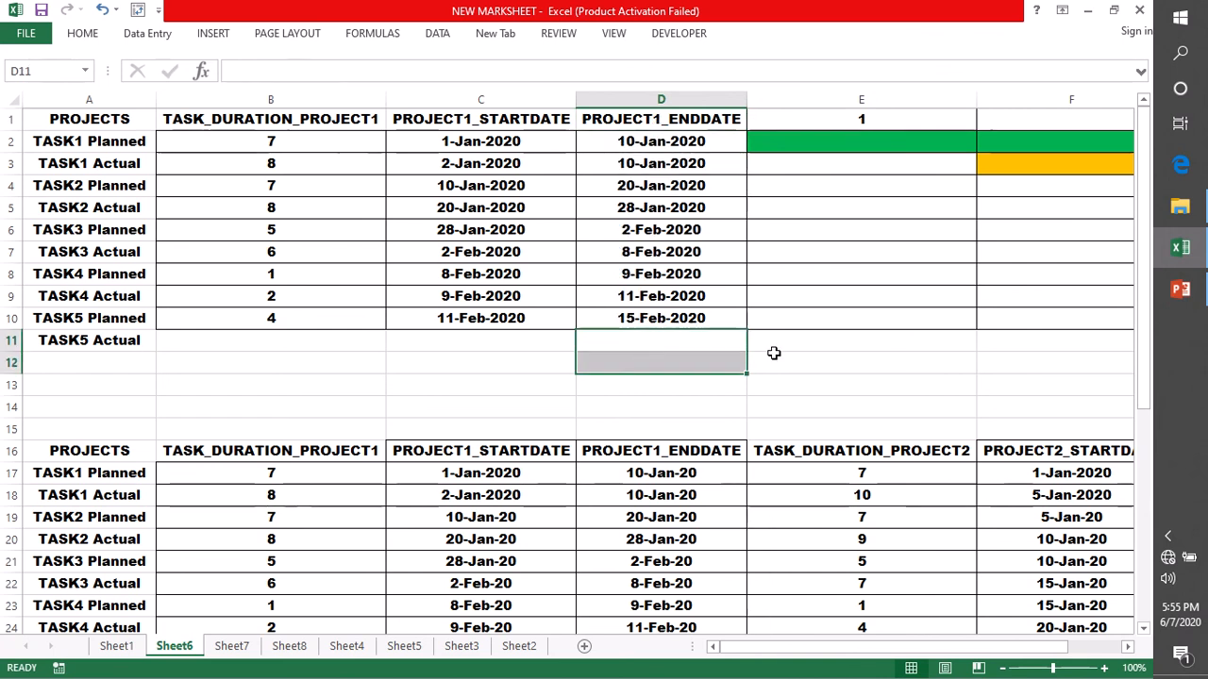
click(462, 469)
click(481, 139)
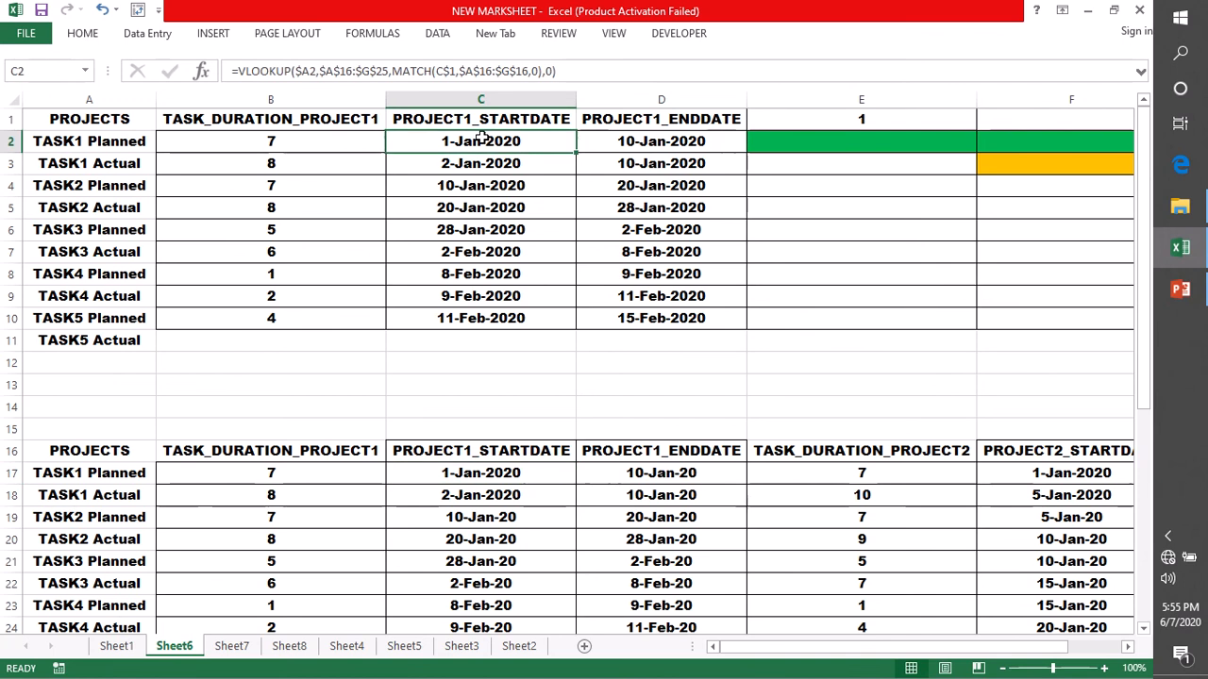
click(283, 472)
click(622, 142)
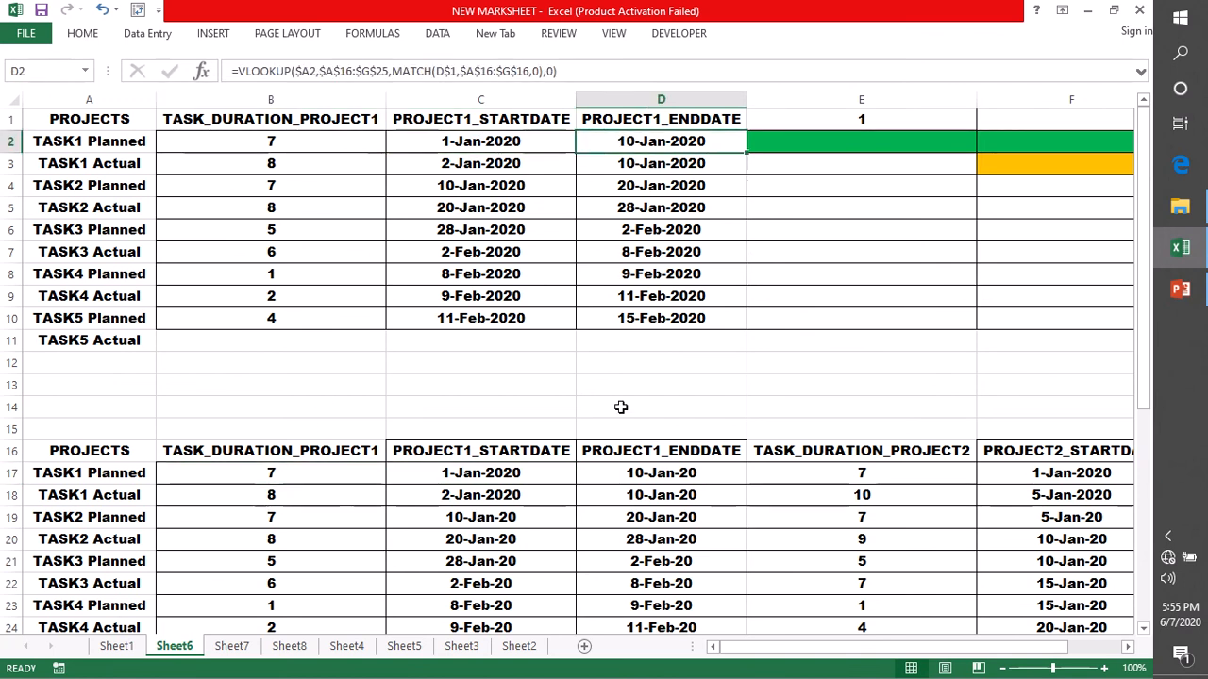
- Compare the TASK1 Actual lookup start date in C3 with its PROJECT1_STARTDATE source value in C18
click(649, 478)
click(501, 164)
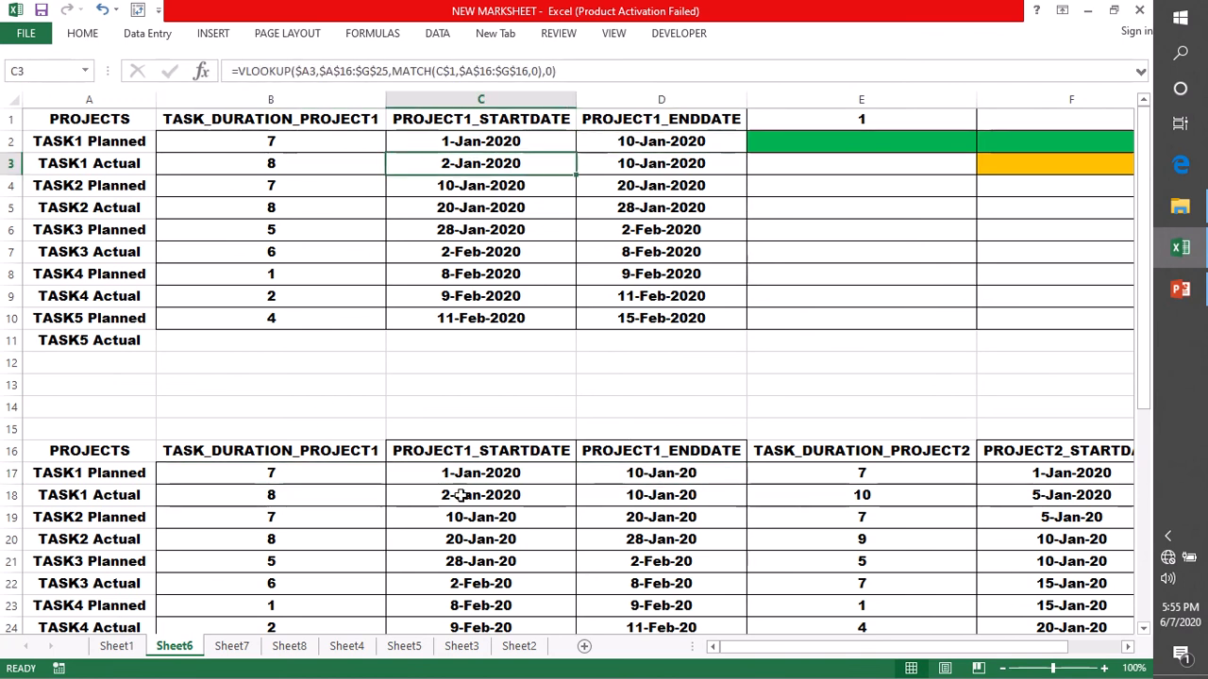
click(462, 497)
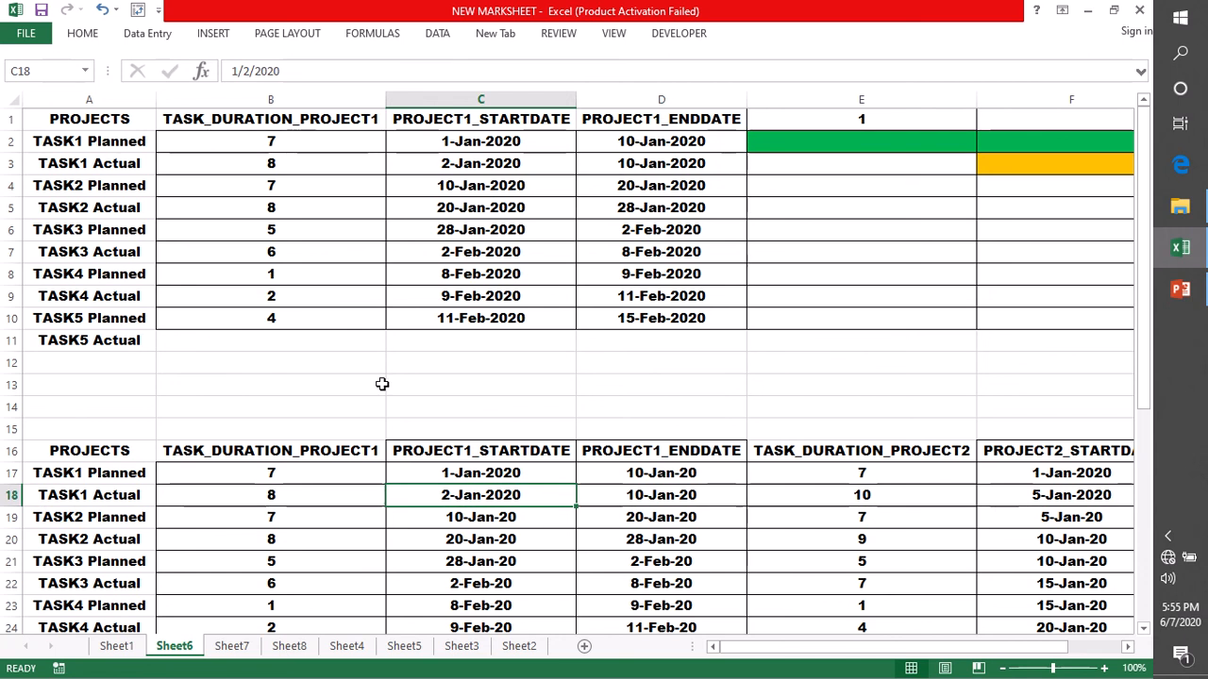
- Color the text of all Planned task rows (2, 4, 6, 8 and 10) standard green
drag(40, 140, 686, 143)
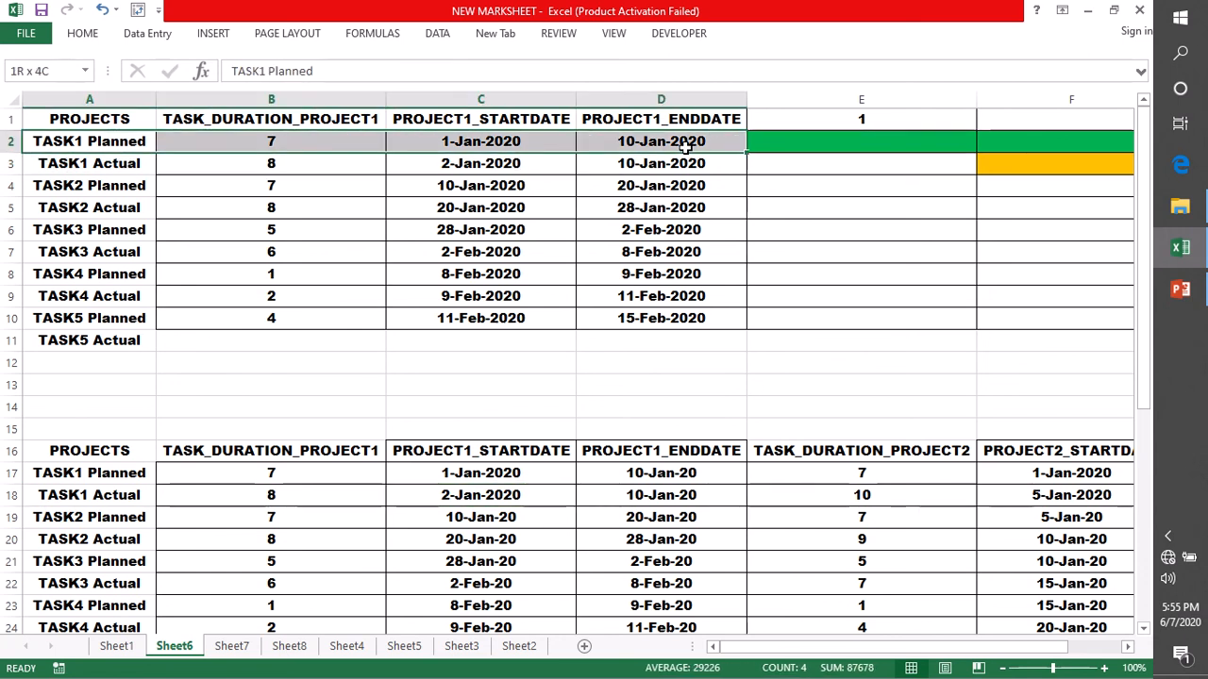
drag(686, 144, 686, 144)
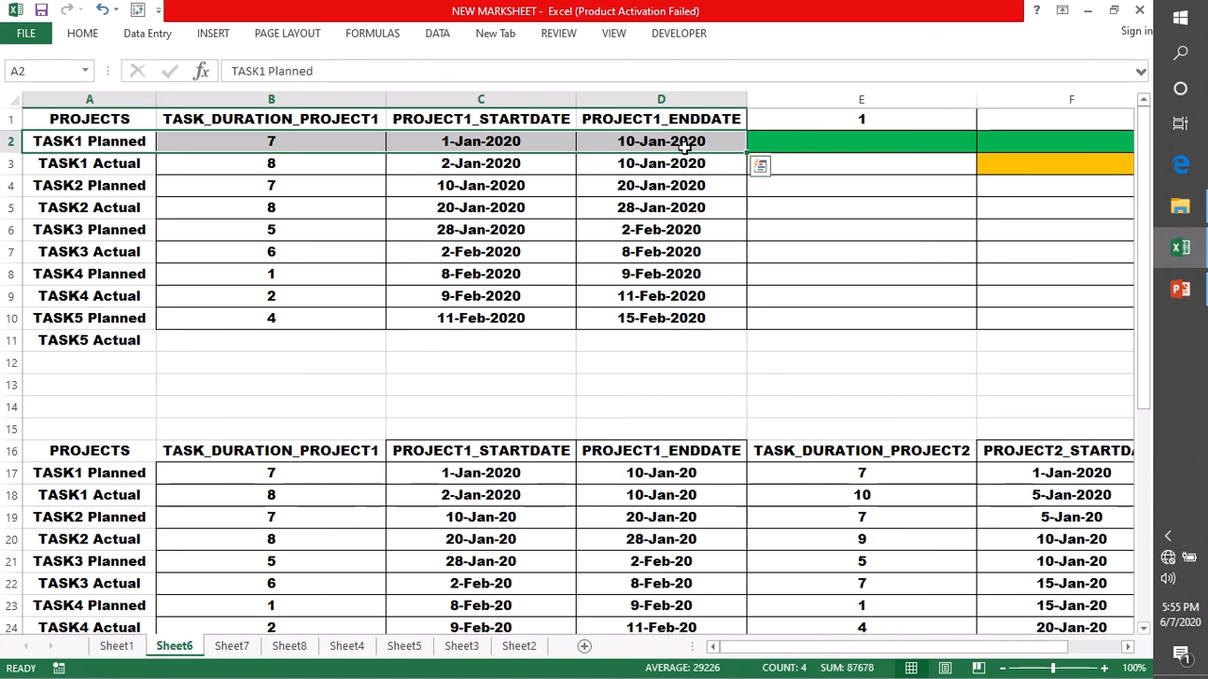
ctrl+click(11, 185)
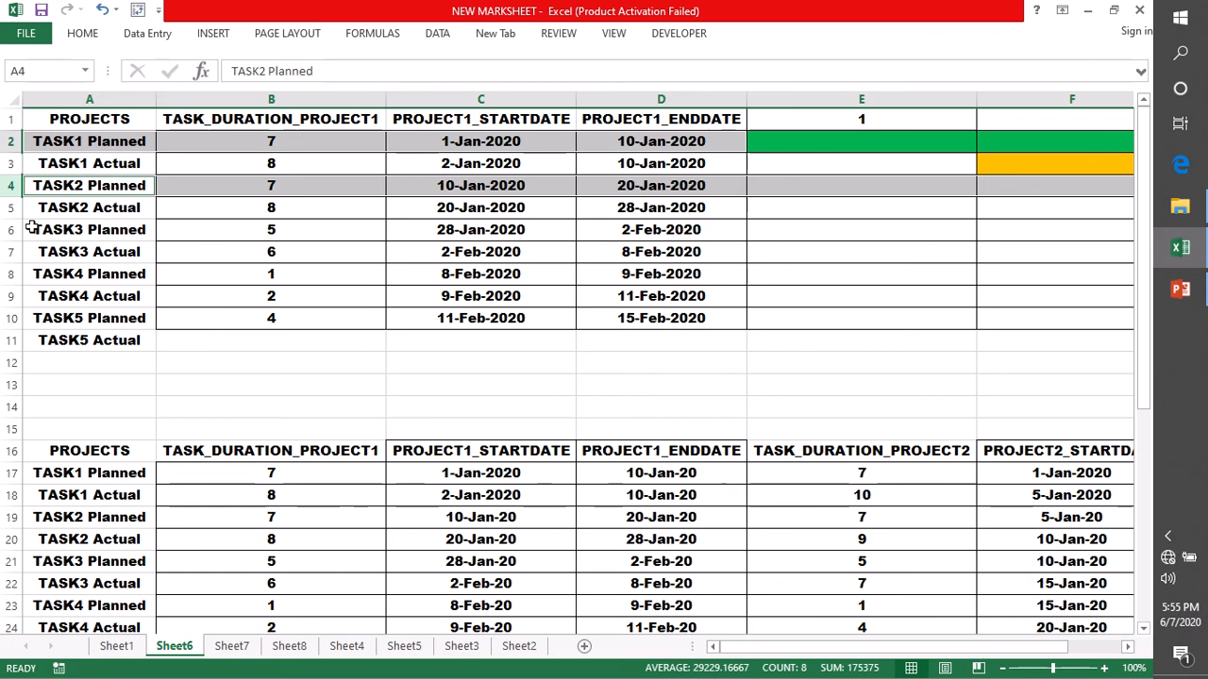
ctrl+click(11, 230)
ctrl+click(11, 273)
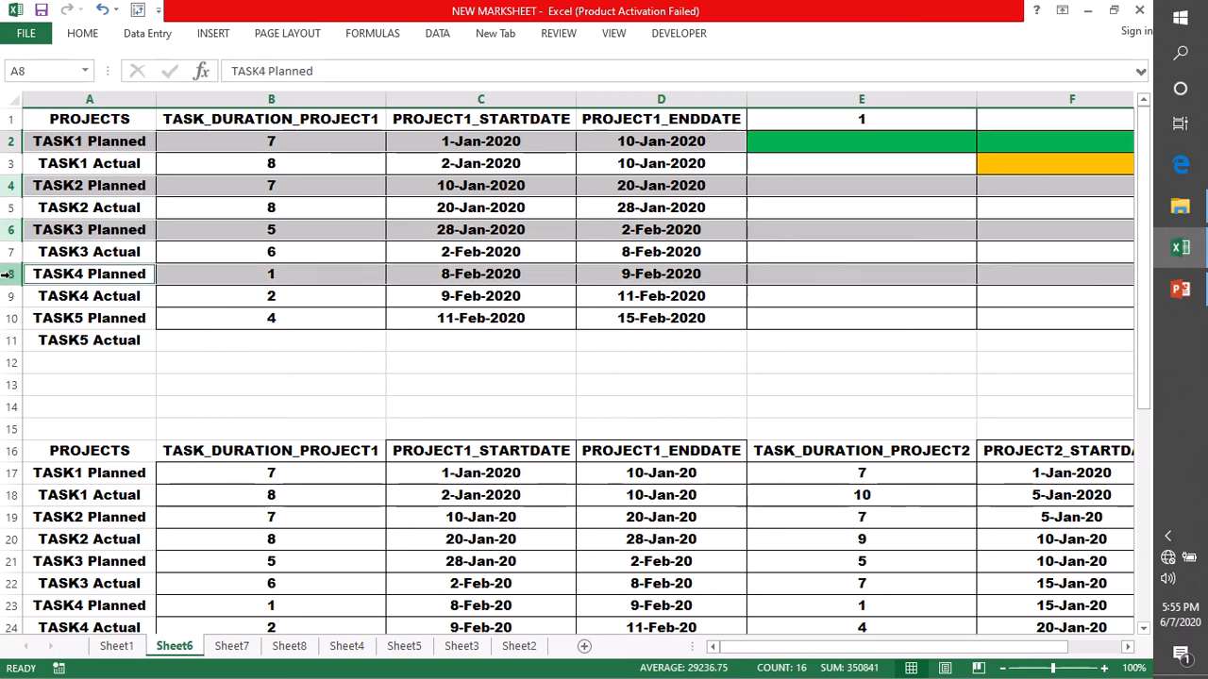
ctrl+click(12, 318)
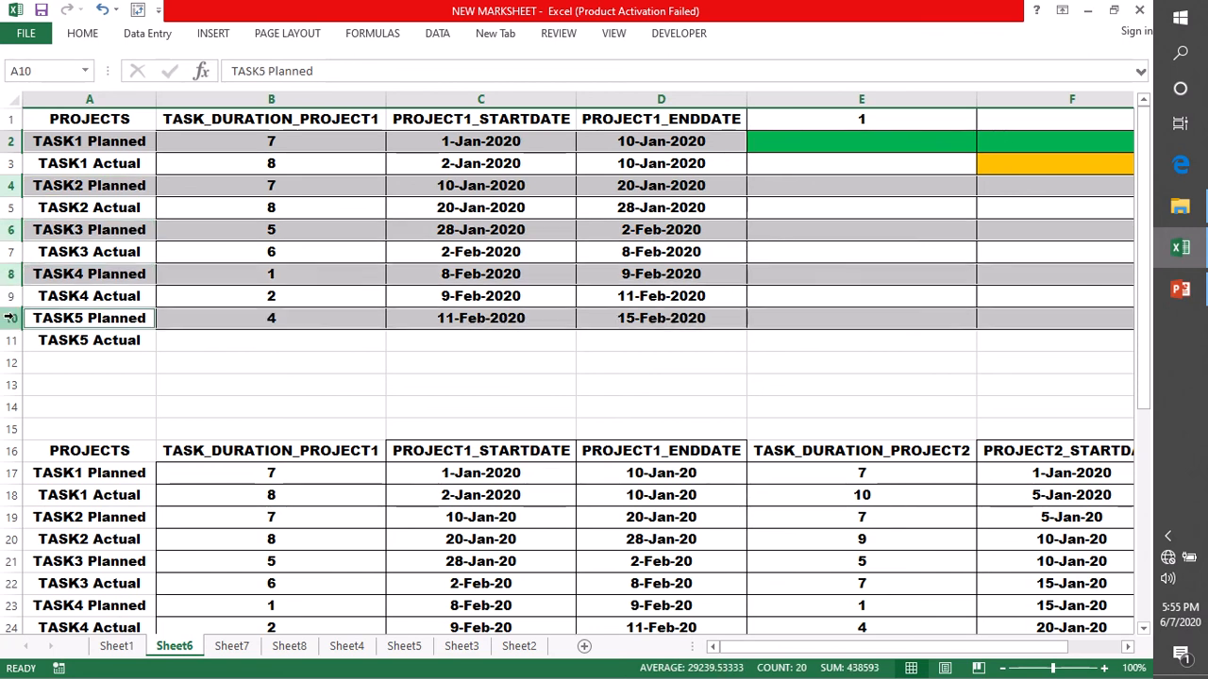
click(83, 33)
click(313, 92)
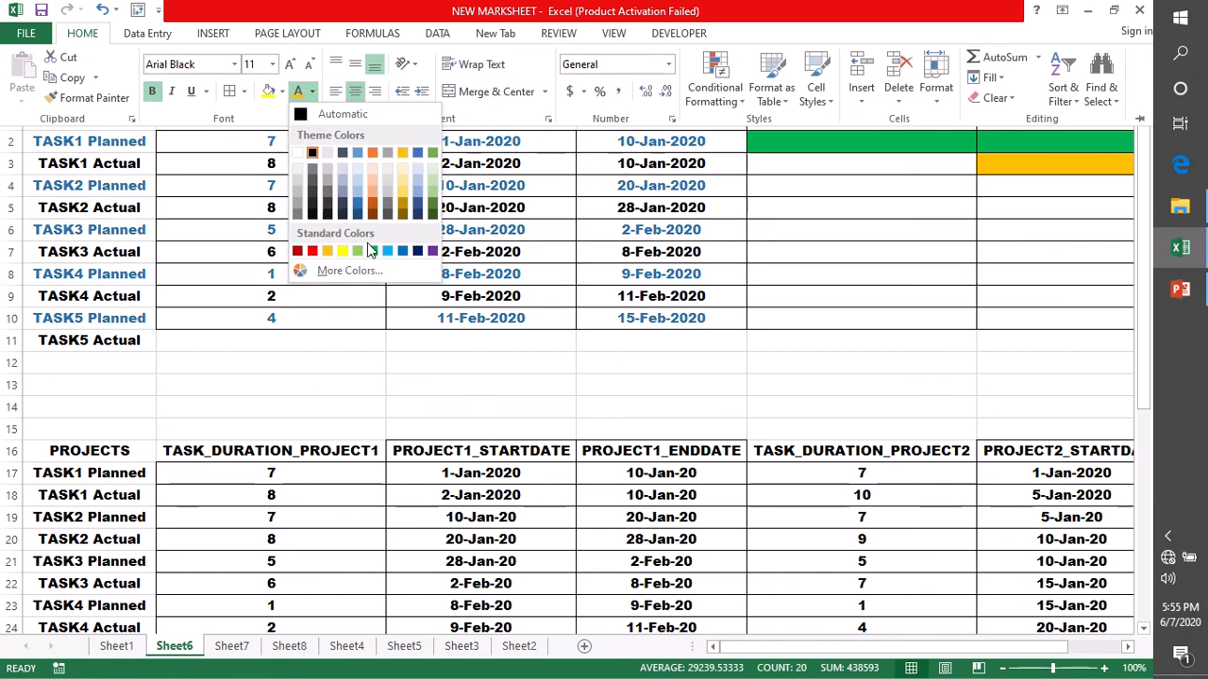
click(373, 250)
click(237, 342)
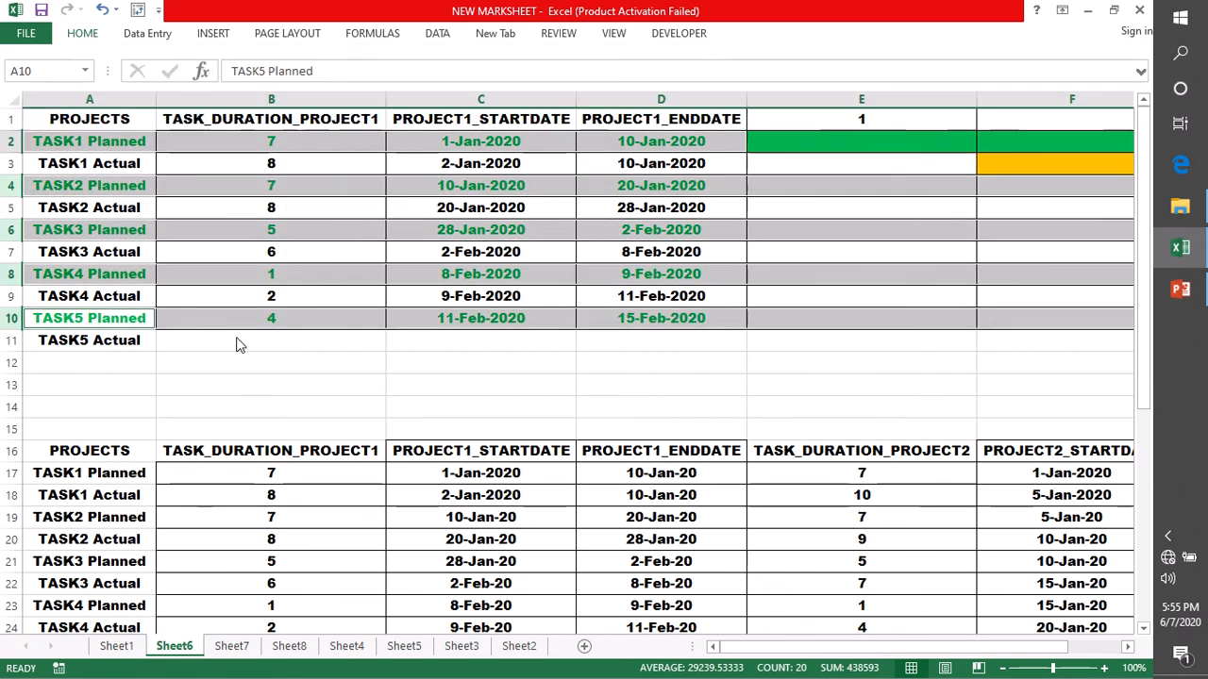
- Color the text of all Actual task rows (3, 5, 7, 9 and 11) standard orange
click(8, 164)
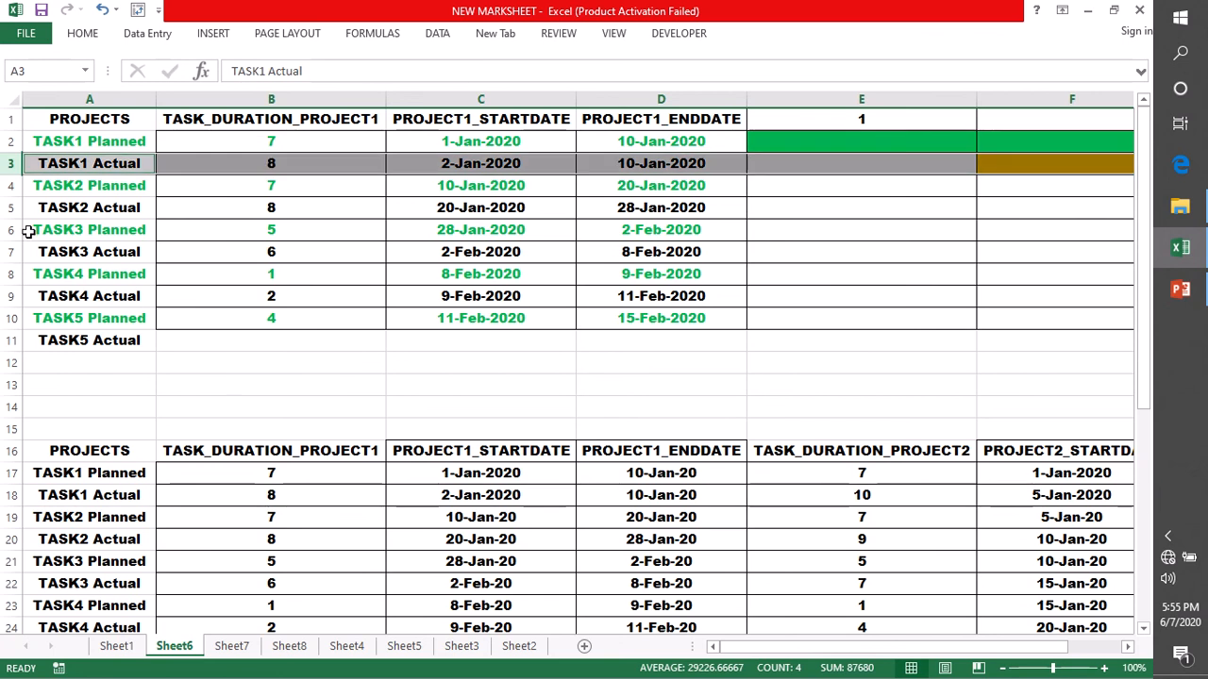
ctrl+click(7, 208)
ctrl+click(9, 251)
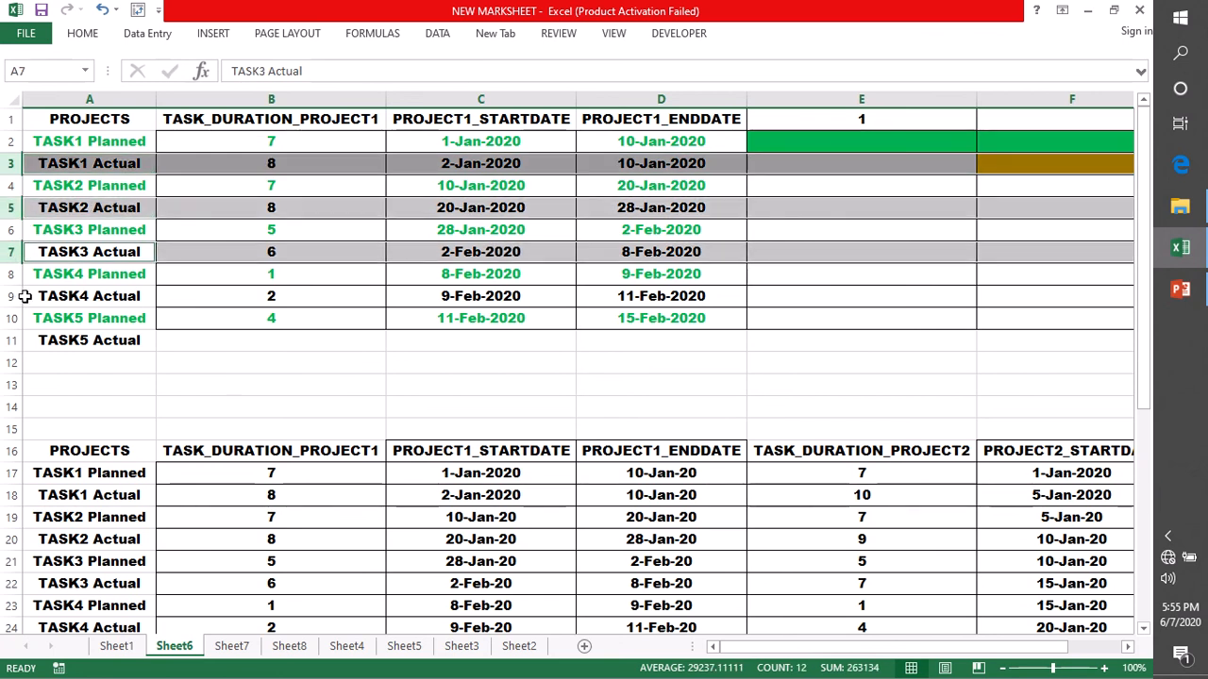
ctrl+click(7, 295)
ctrl+click(10, 340)
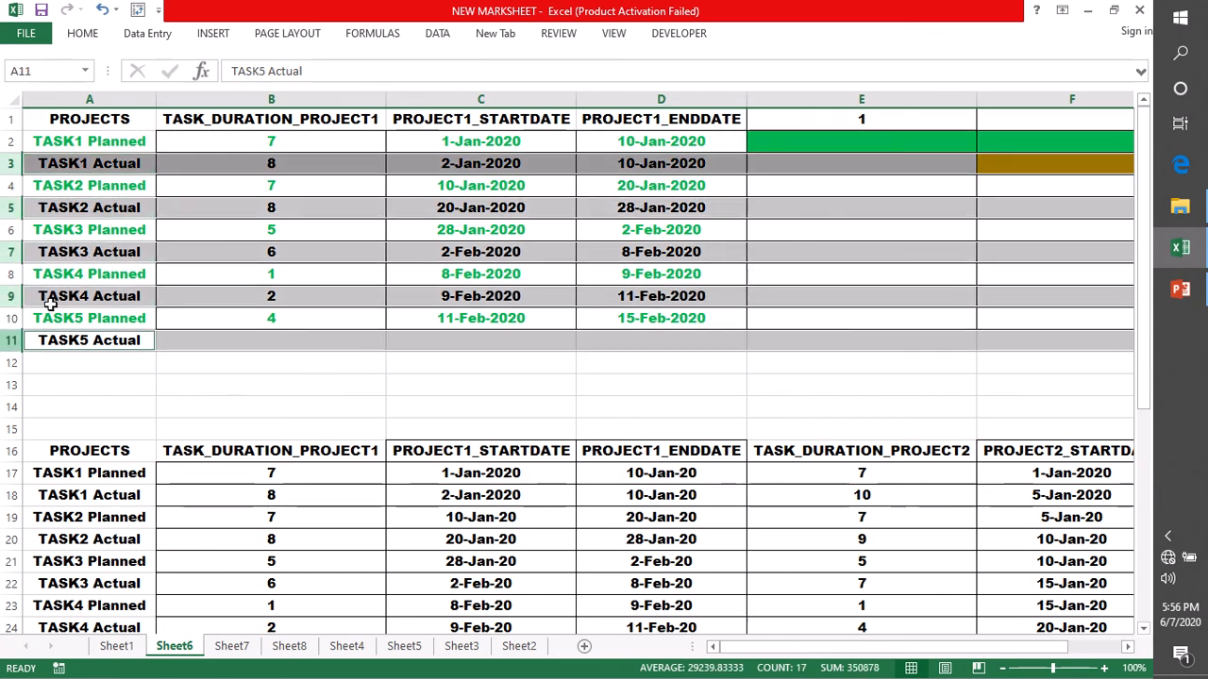
click(92, 36)
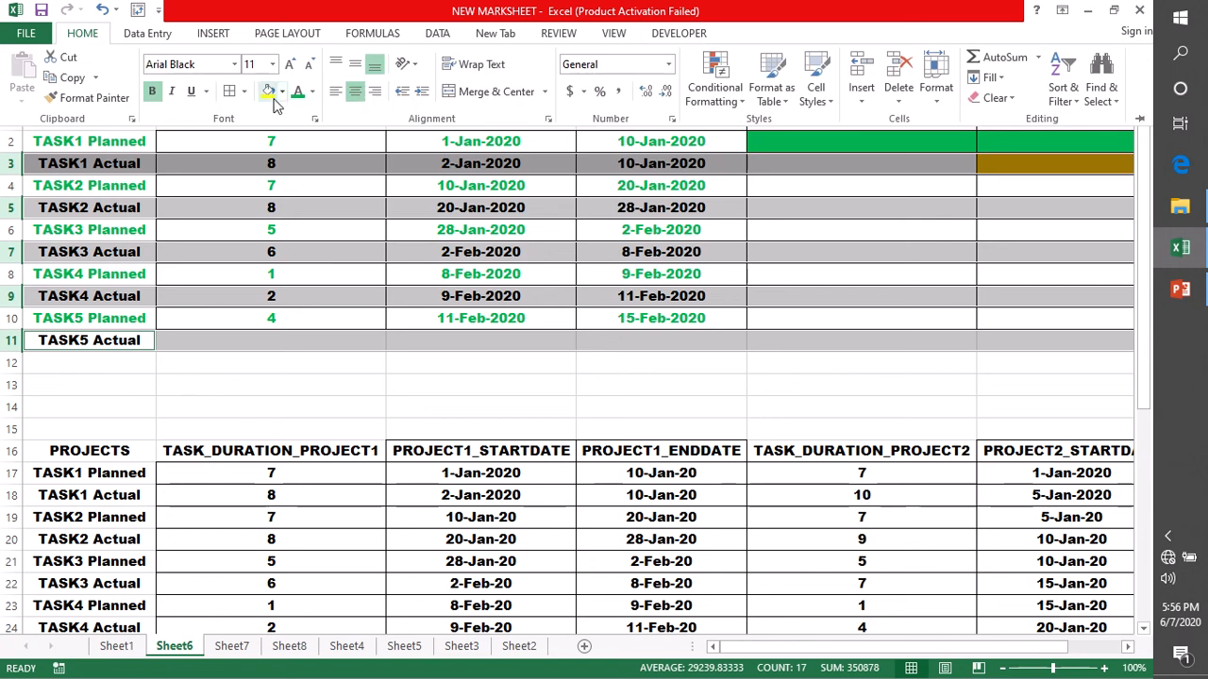
click(313, 91)
click(326, 250)
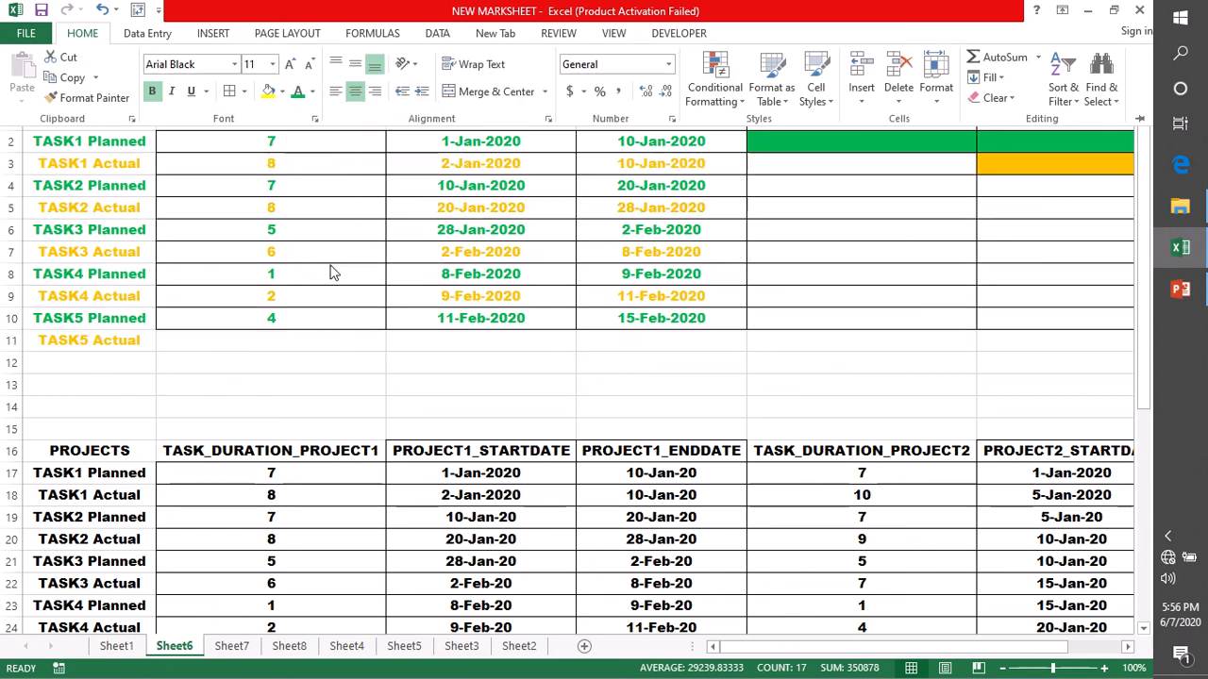
click(487, 406)
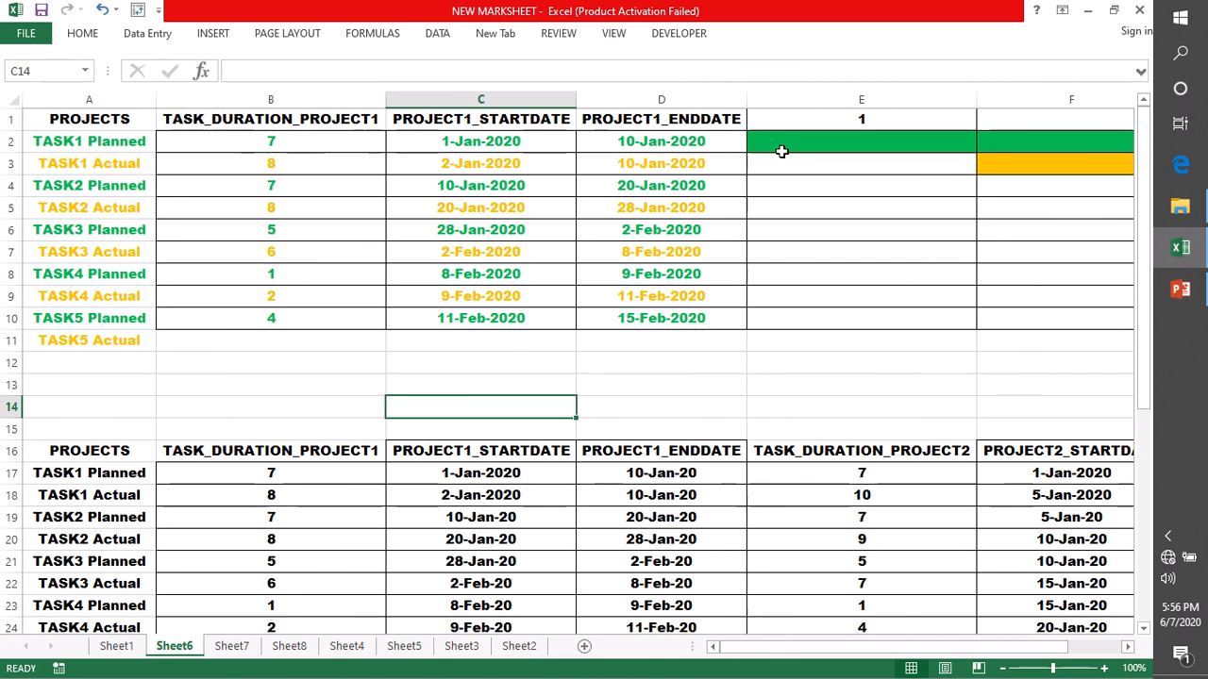
- Test the dropdown in header cell B1 by switching it to TASK_DURATION_PROJECT2 and back to TASK_DURATION_PROJECT1
click(345, 118)
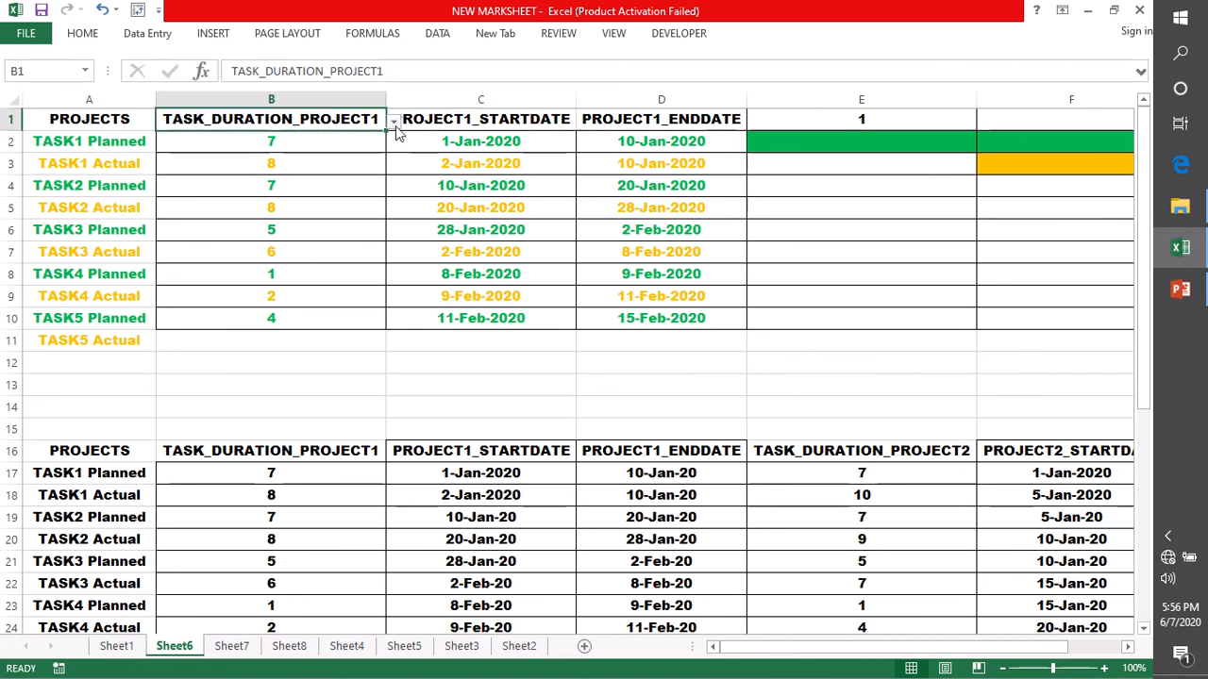
click(393, 121)
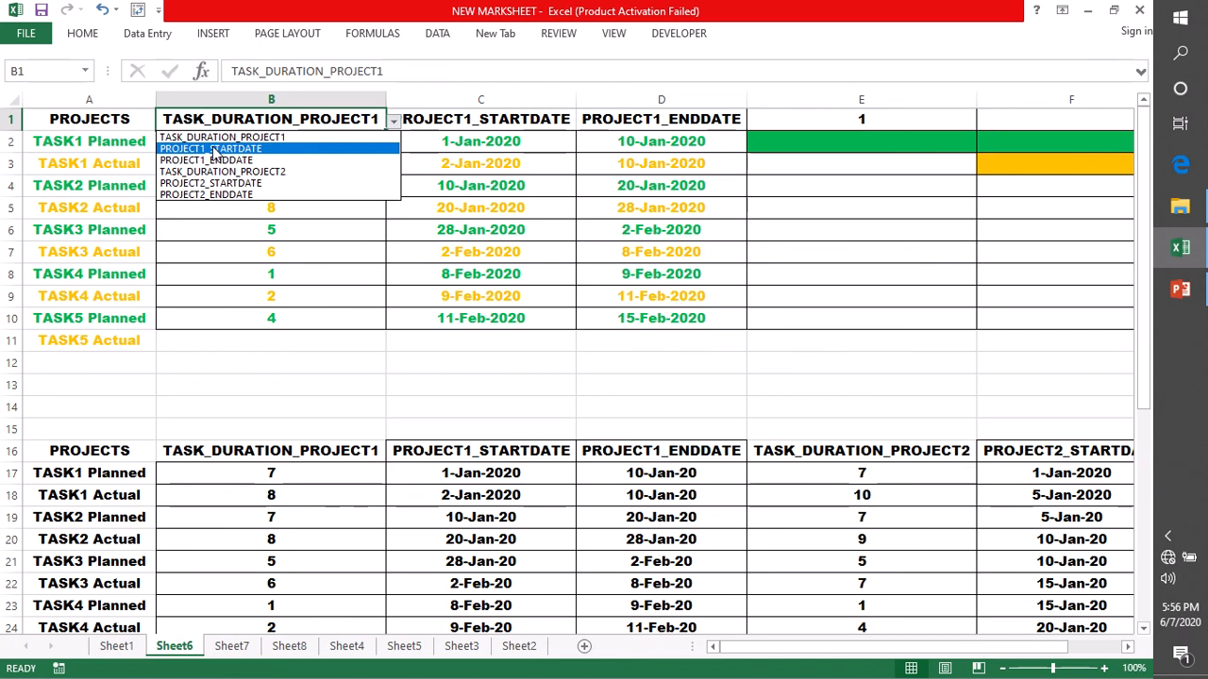
click(215, 137)
click(394, 122)
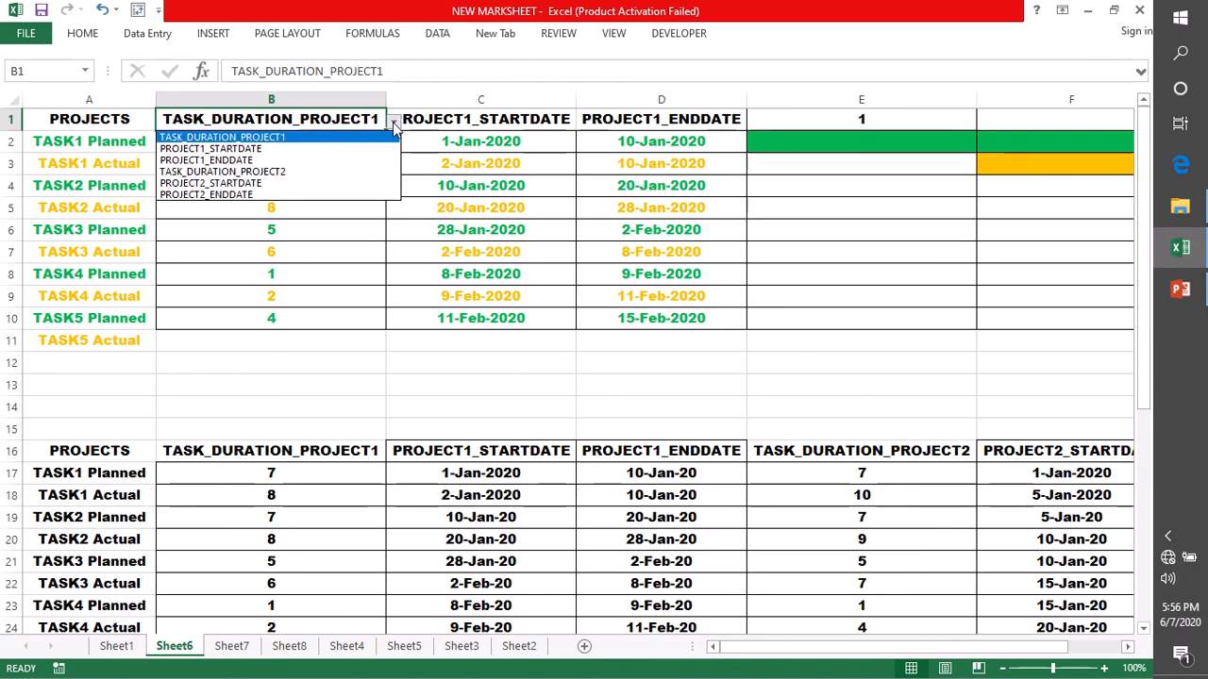
click(240, 173)
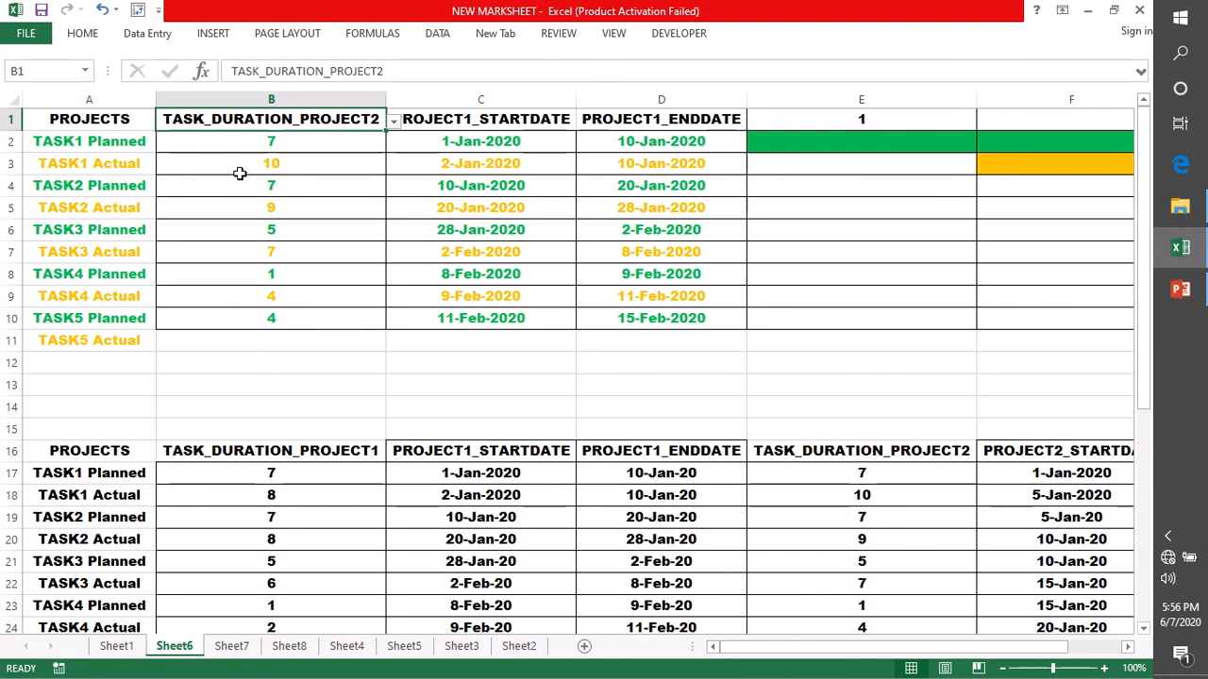
click(393, 123)
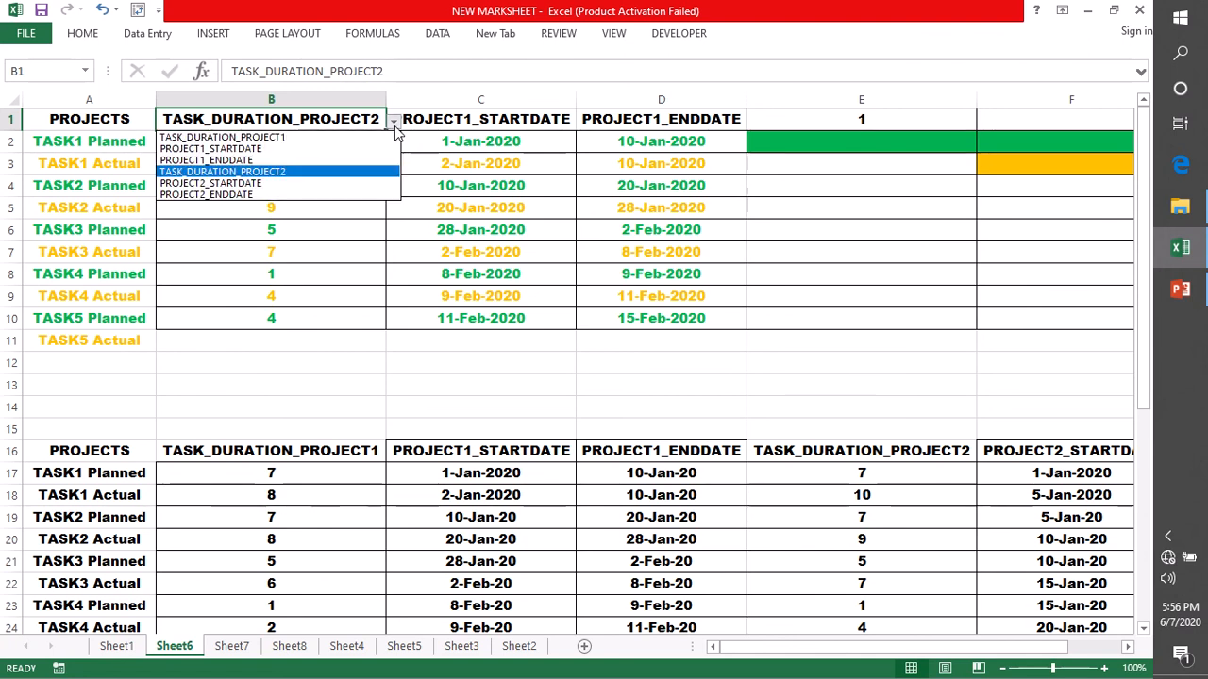
click(253, 138)
- Compare the TASK1 Planned and Actual lookup dates with the row 18 source dates and the colored bars on the timeline
click(505, 141)
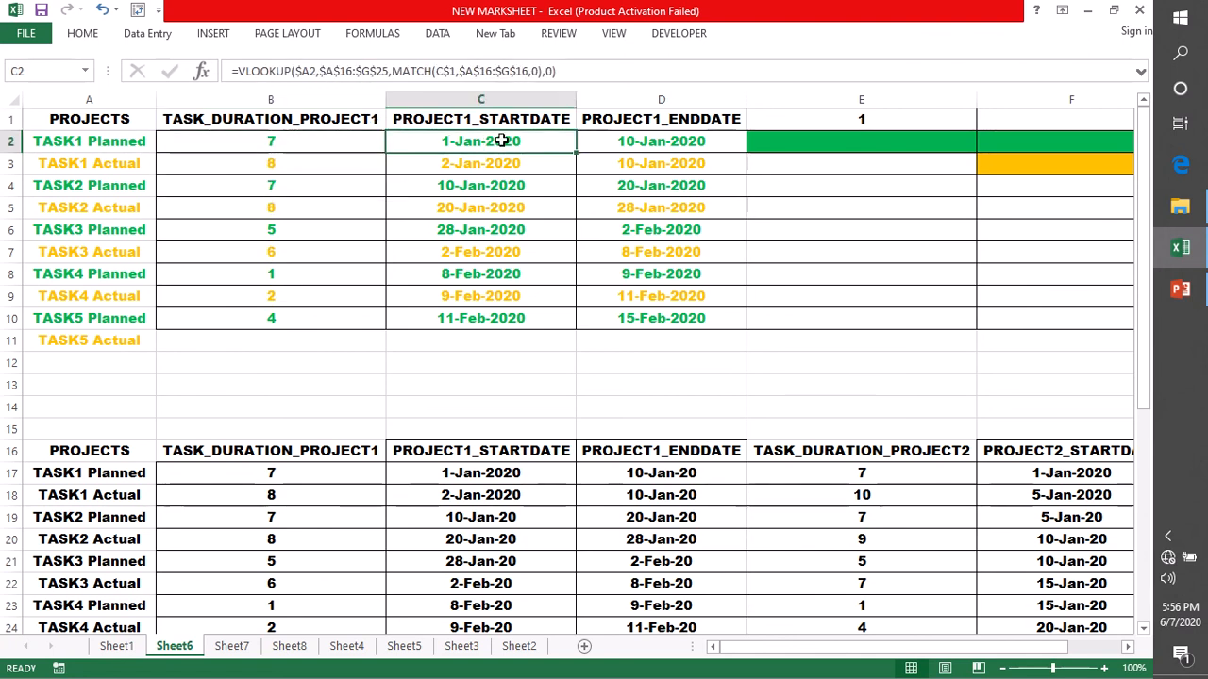
click(661, 146)
mouse_move(887, 658)
mouse_down()
mouse_move(925, 651)
mouse_move(895, 657)
mouse_up()
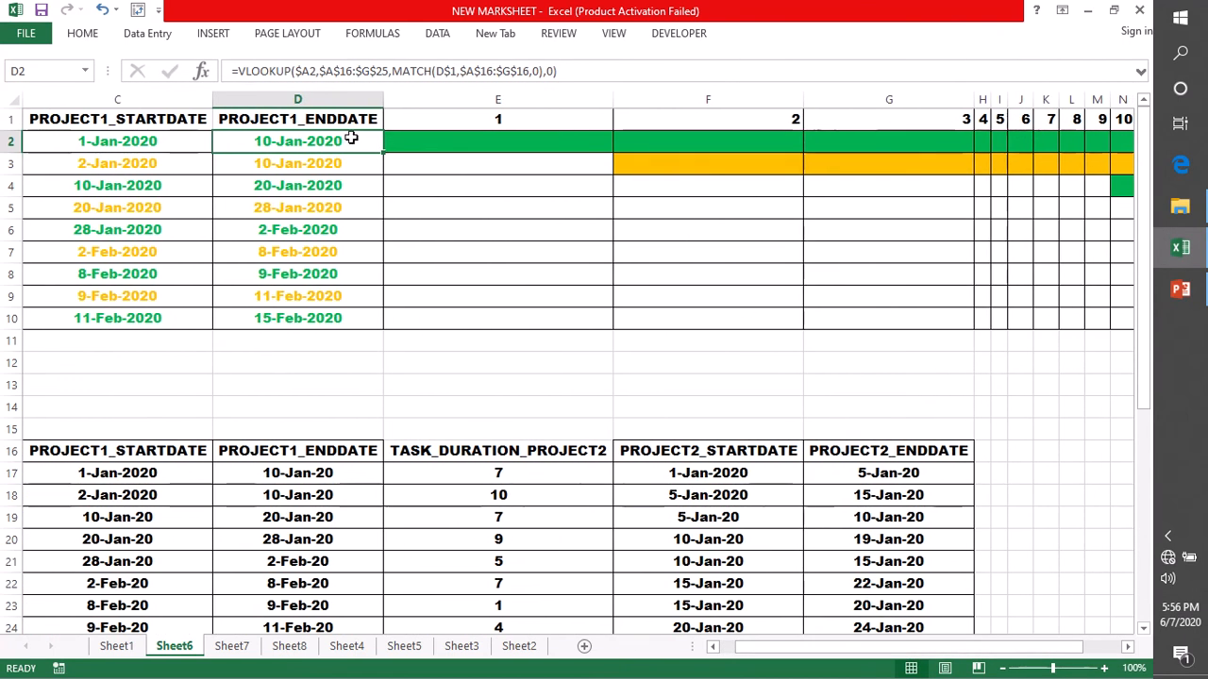
click(126, 164)
click(264, 164)
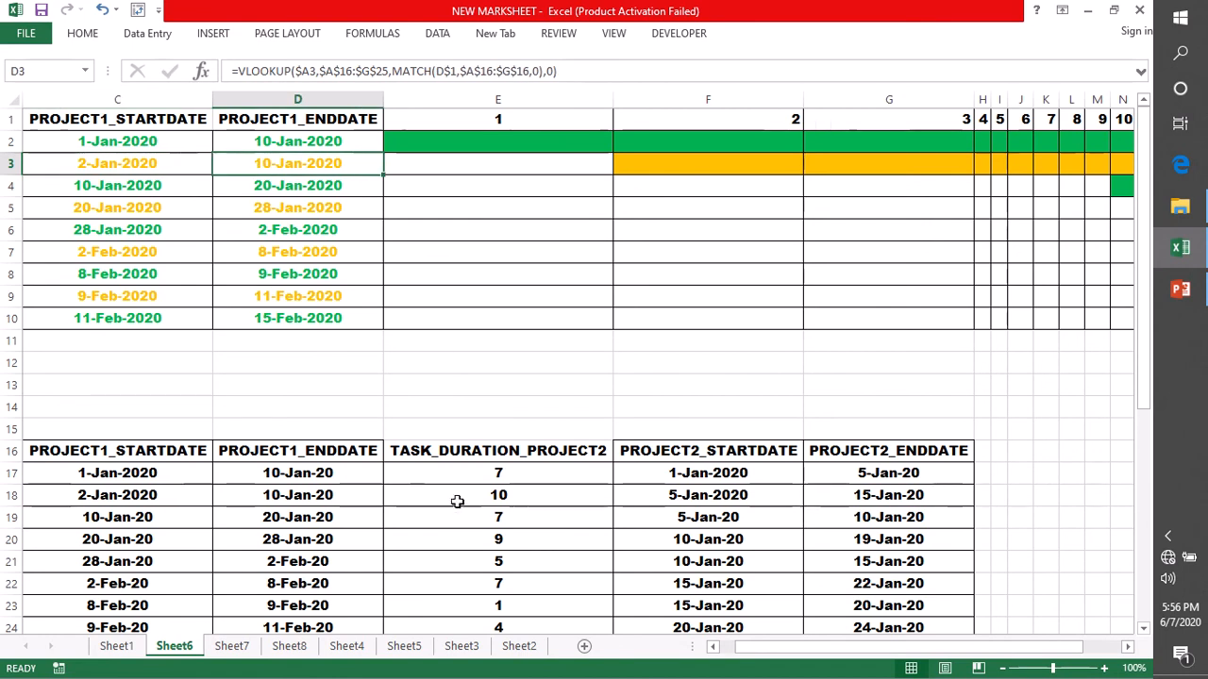
click(121, 496)
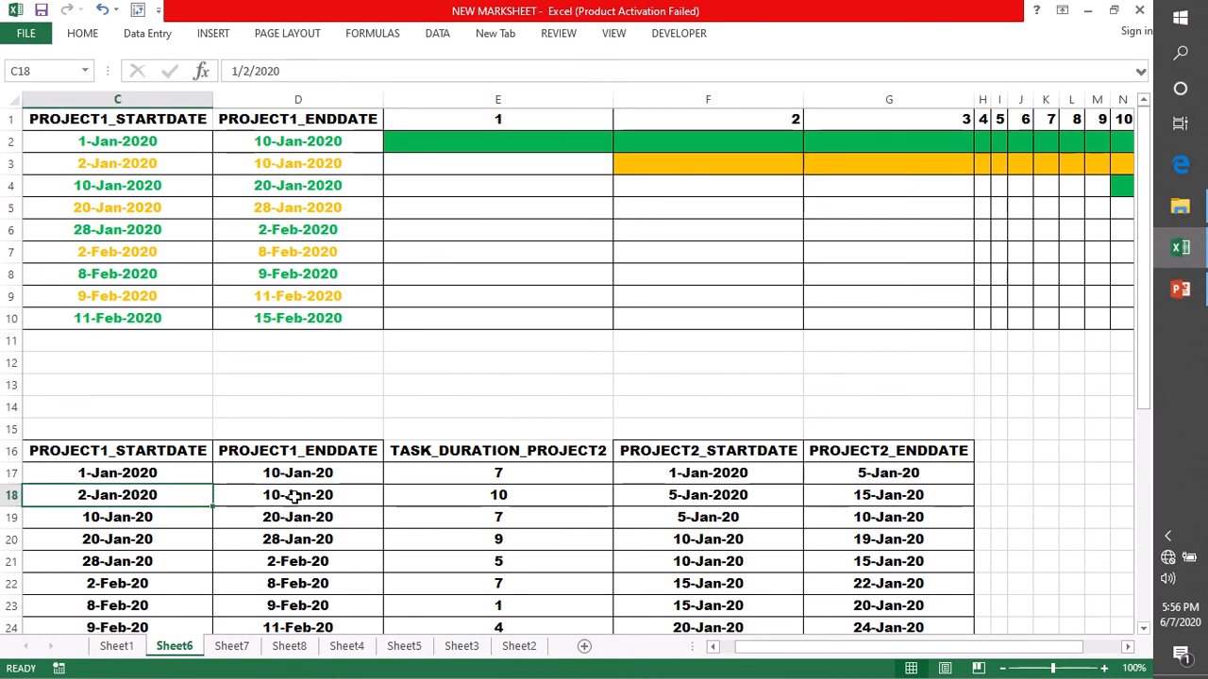
click(298, 502)
drag(651, 165, 529, 165)
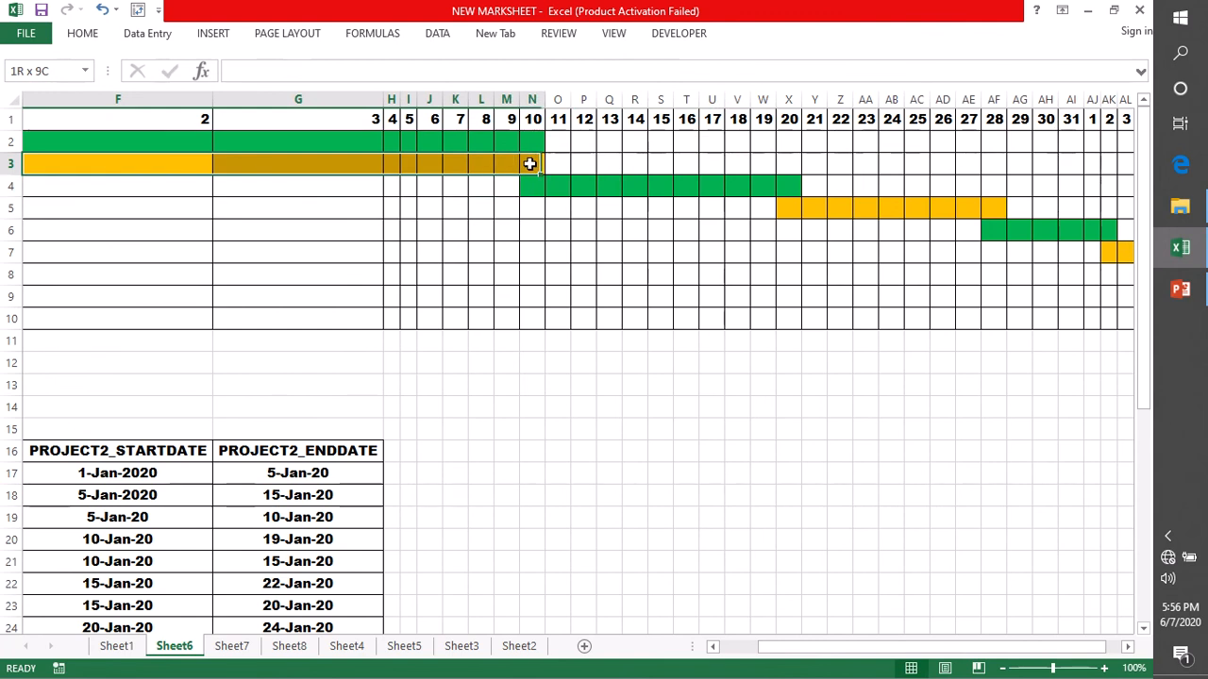
- Examine the dropdown options of header cell B1 alongside the Project 1 and Project 2 source table headings and rows from row 16 down
drag(812, 649, 651, 651)
click(268, 127)
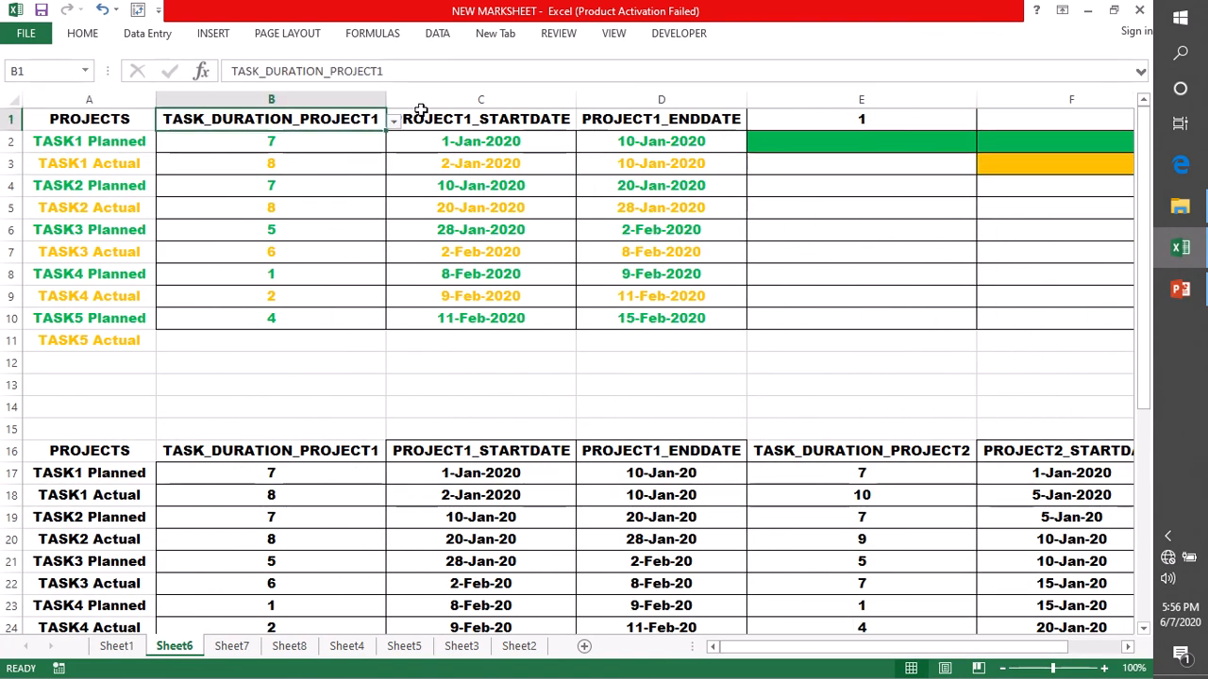
click(393, 121)
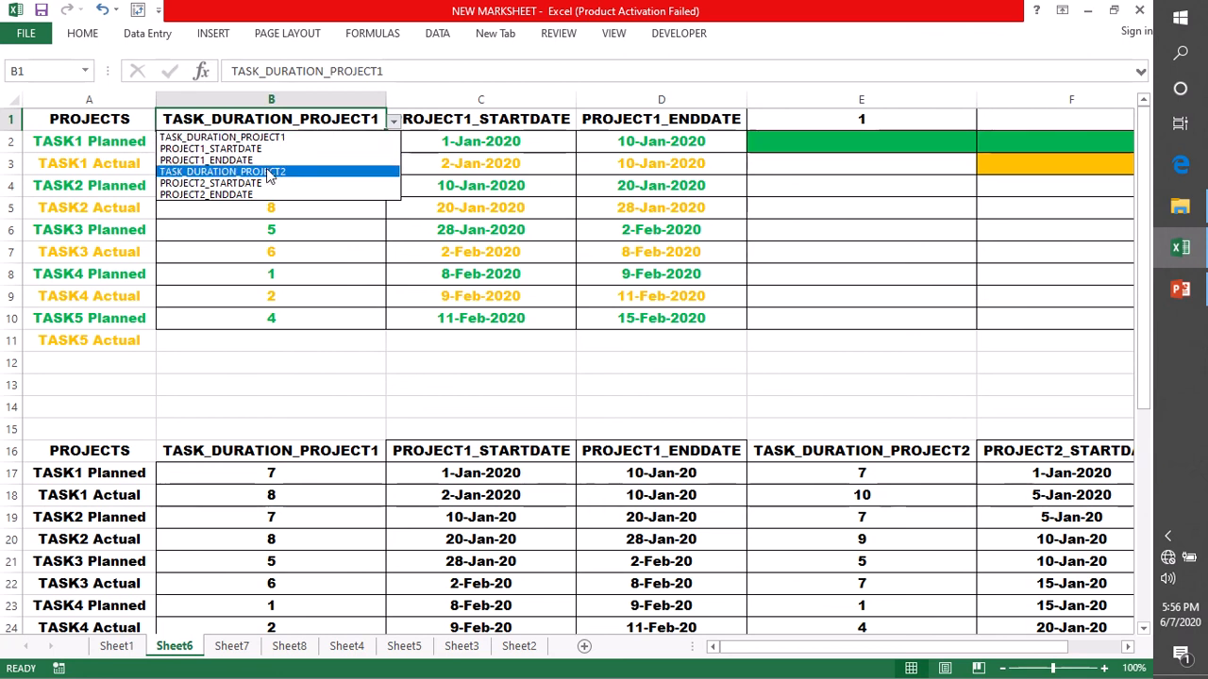
key(Escape)
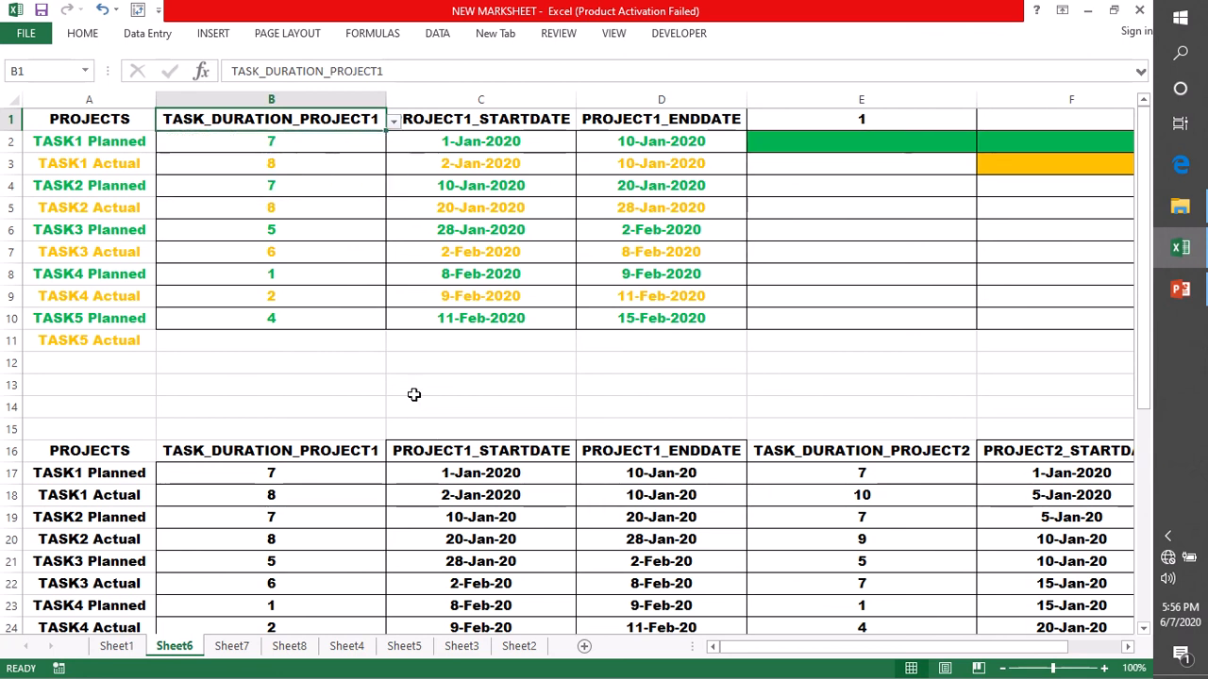
click(439, 451)
click(620, 454)
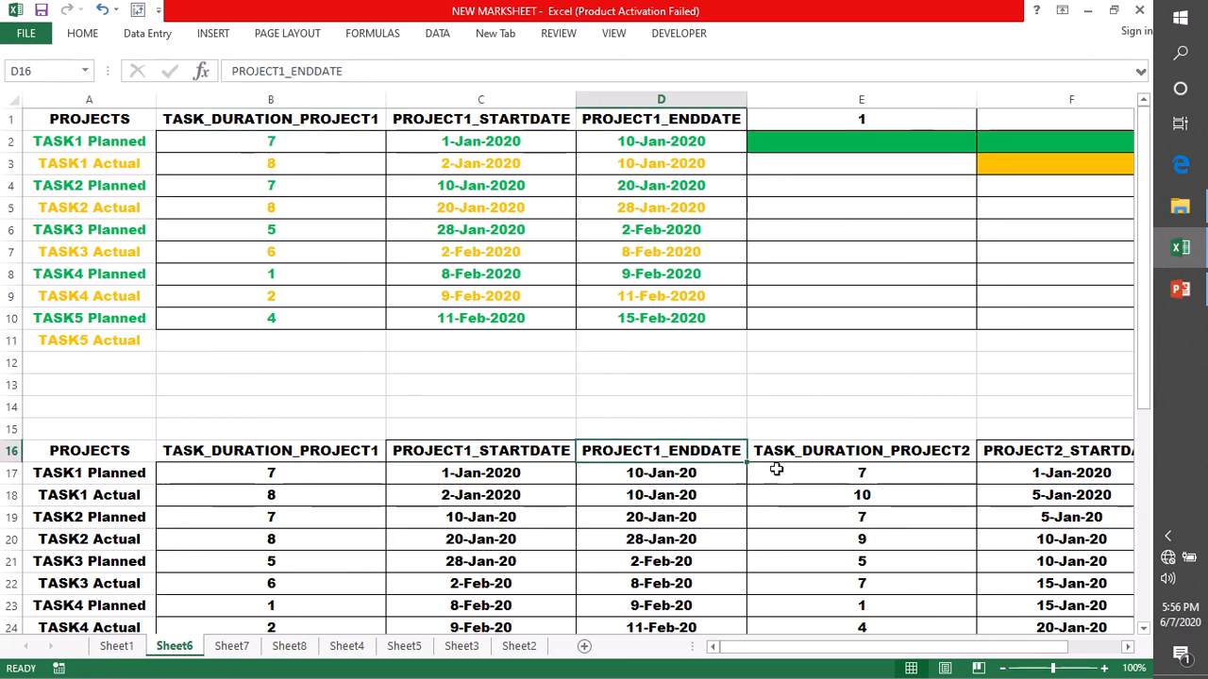
click(966, 450)
click(1038, 454)
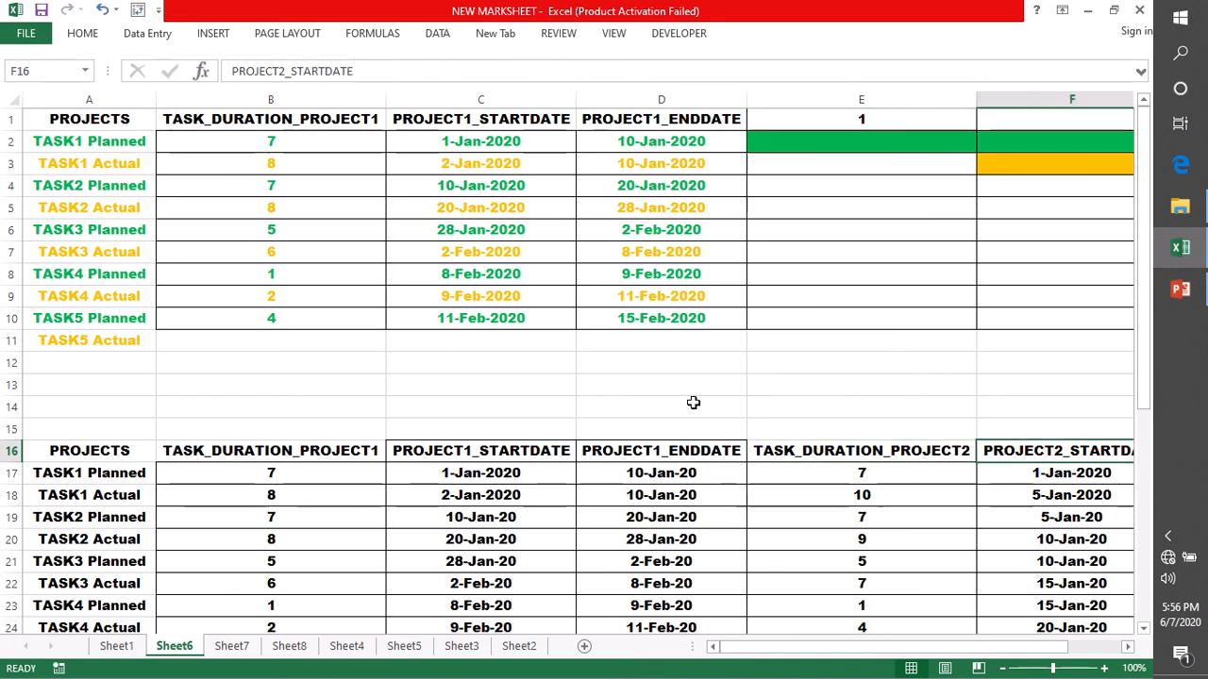
drag(769, 647, 689, 658)
scroll(485, 231, down, 3)
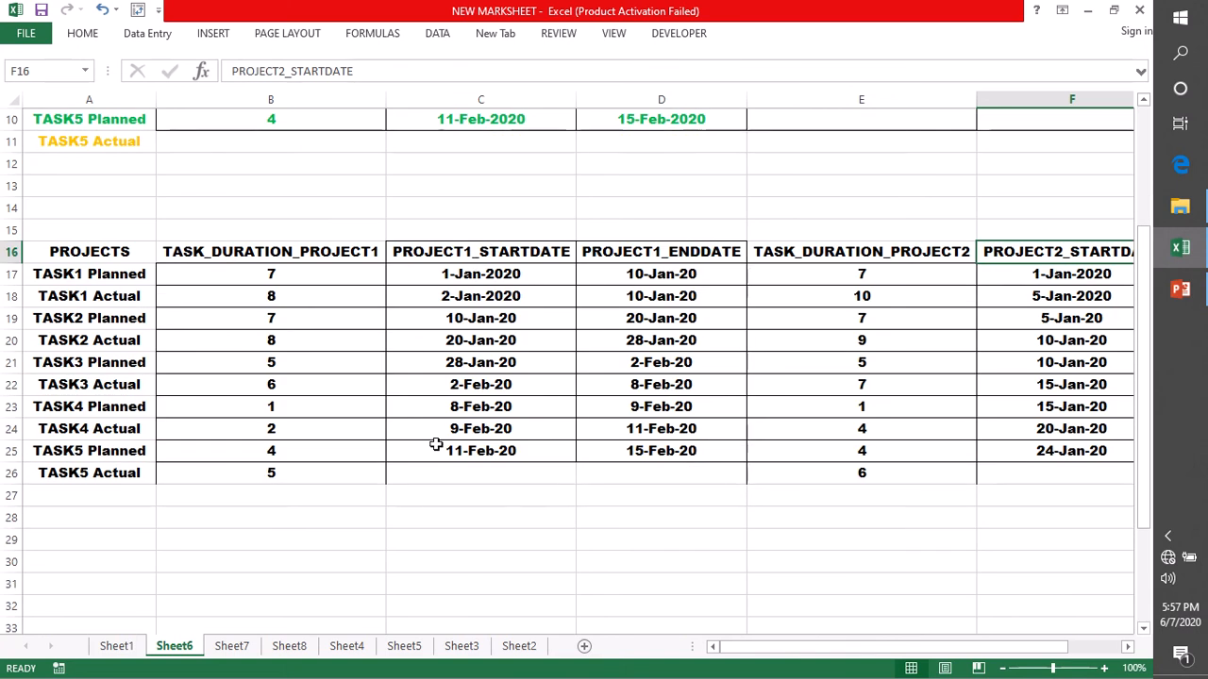
scroll(434, 442, up, 3)
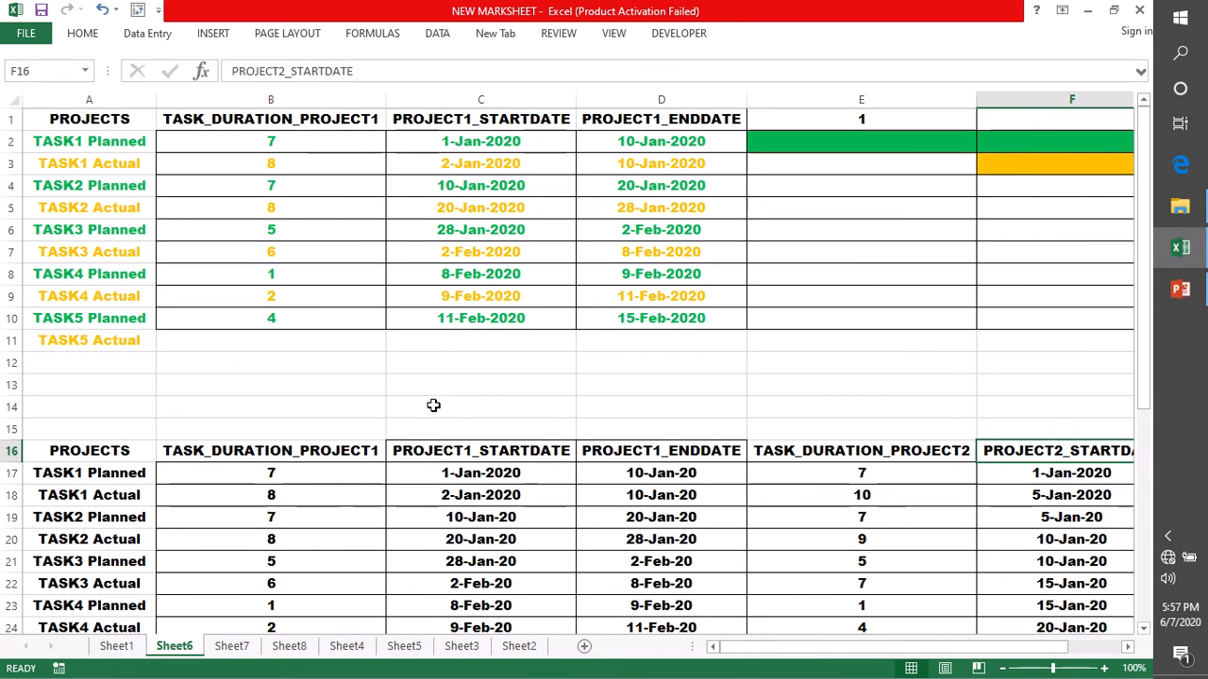
click(434, 406)
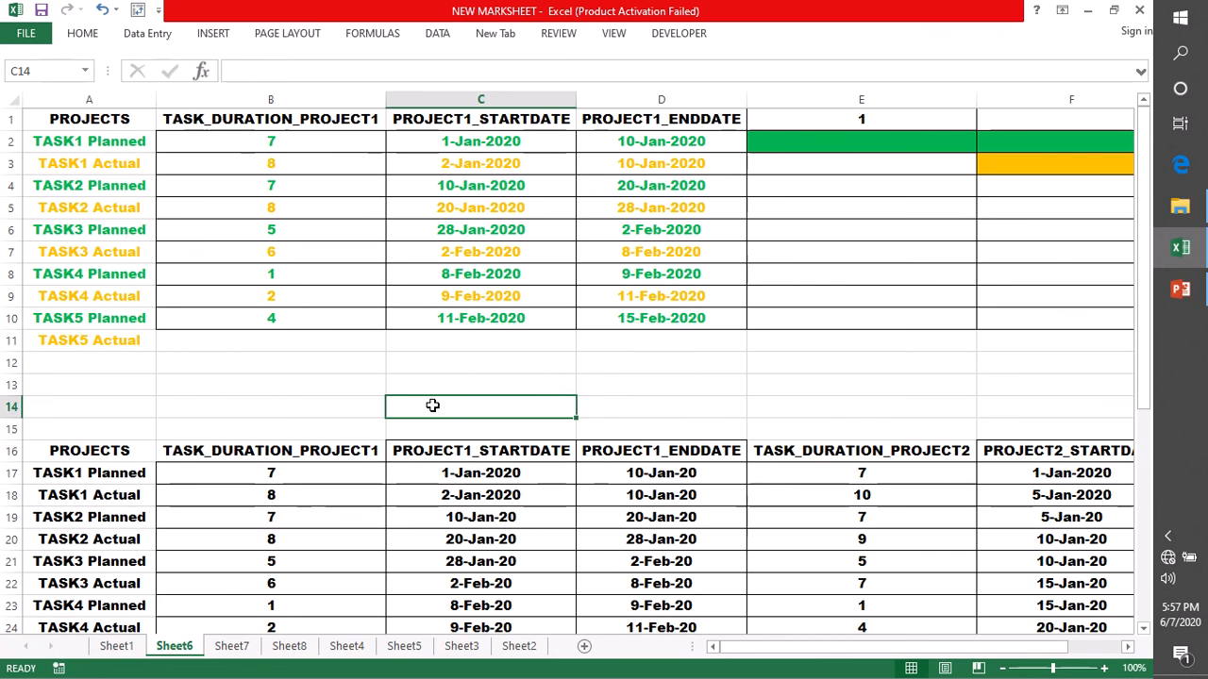